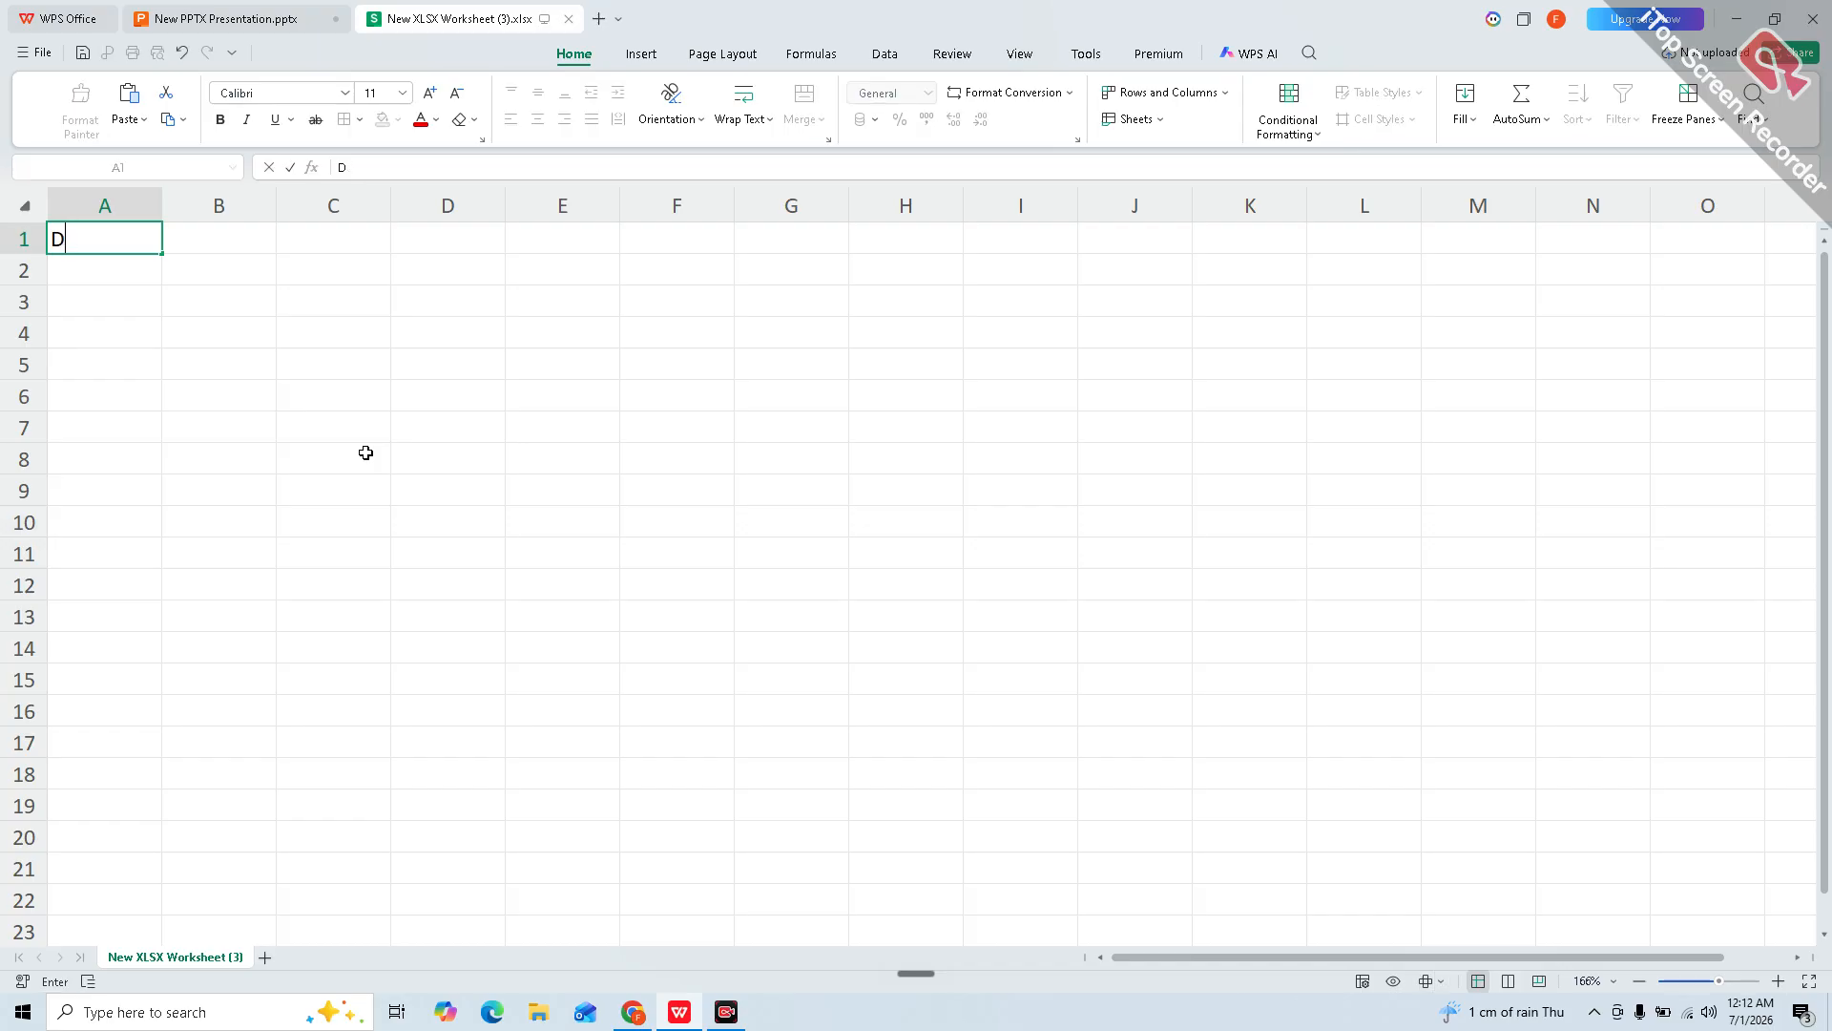
Step: Finish the A1 title so it reads 'Director Loan Accoutn'
text(irector)
text( Laon A)
key(BackSpace)
key(BackSpace)
key(BackSpace)
key(BackSpace)
key(BackSpace)
text(oan Accoutn)
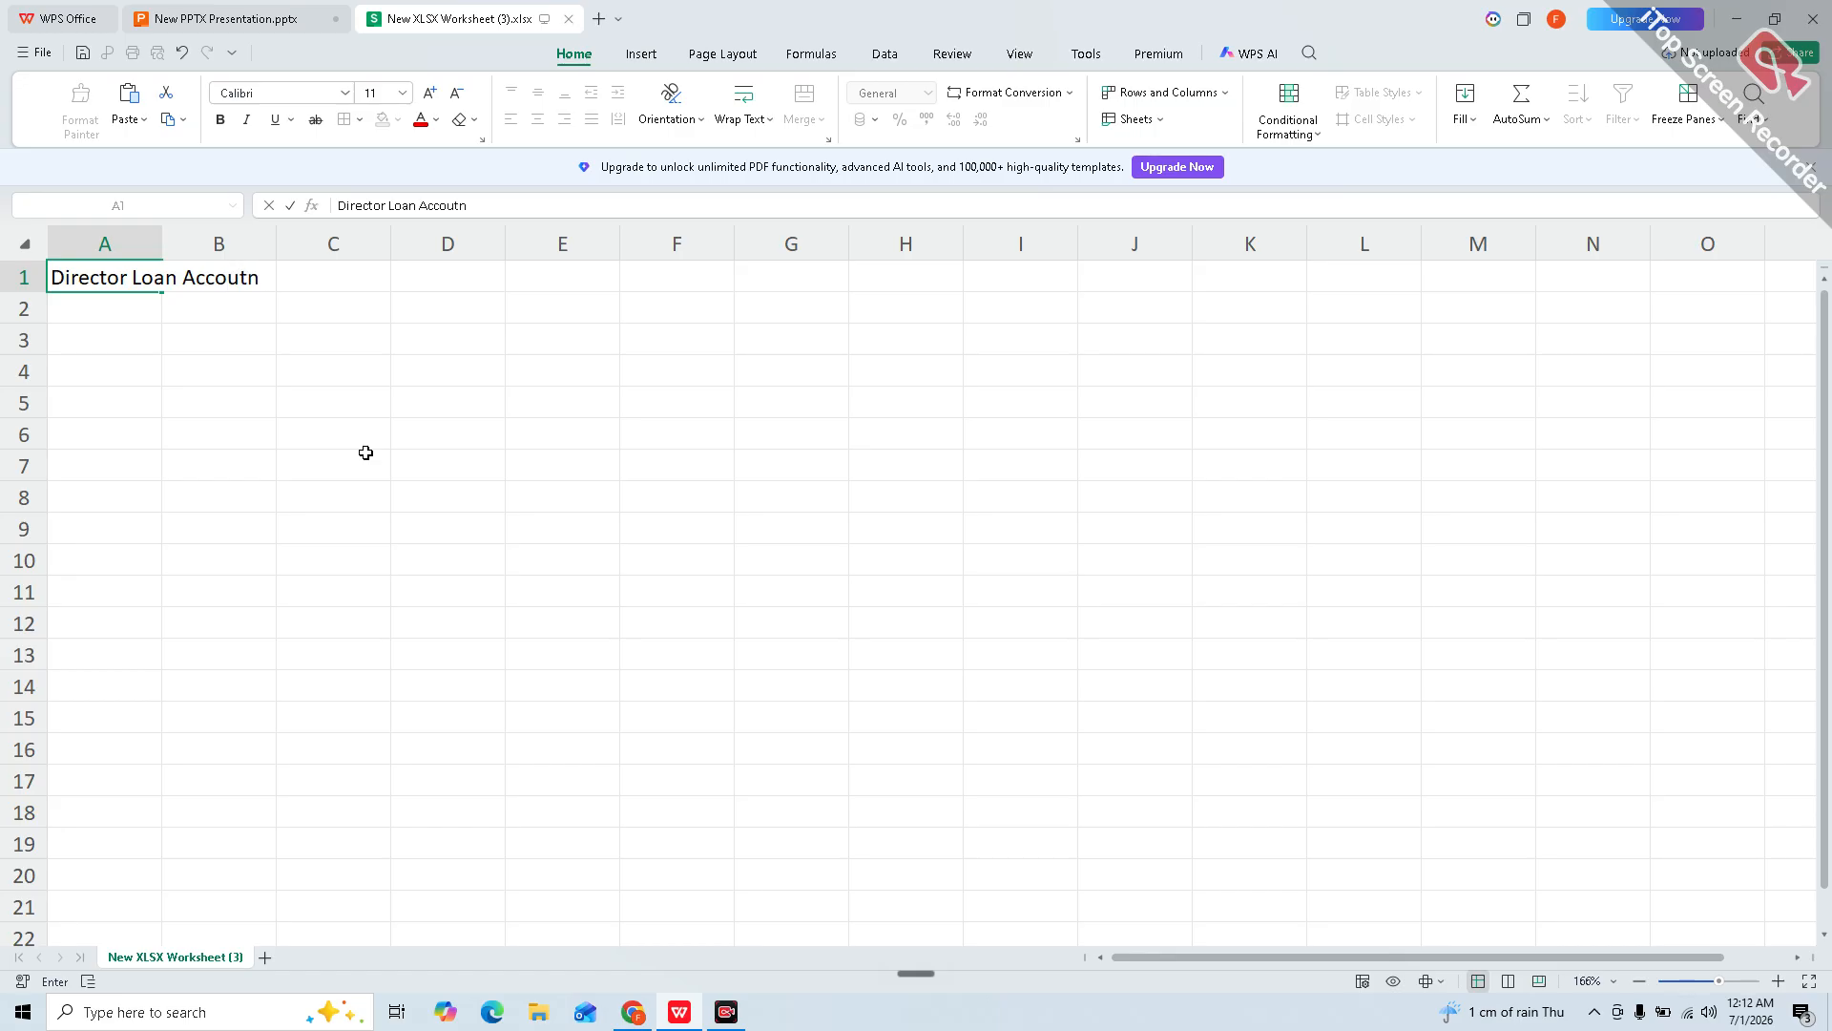
key(Return)
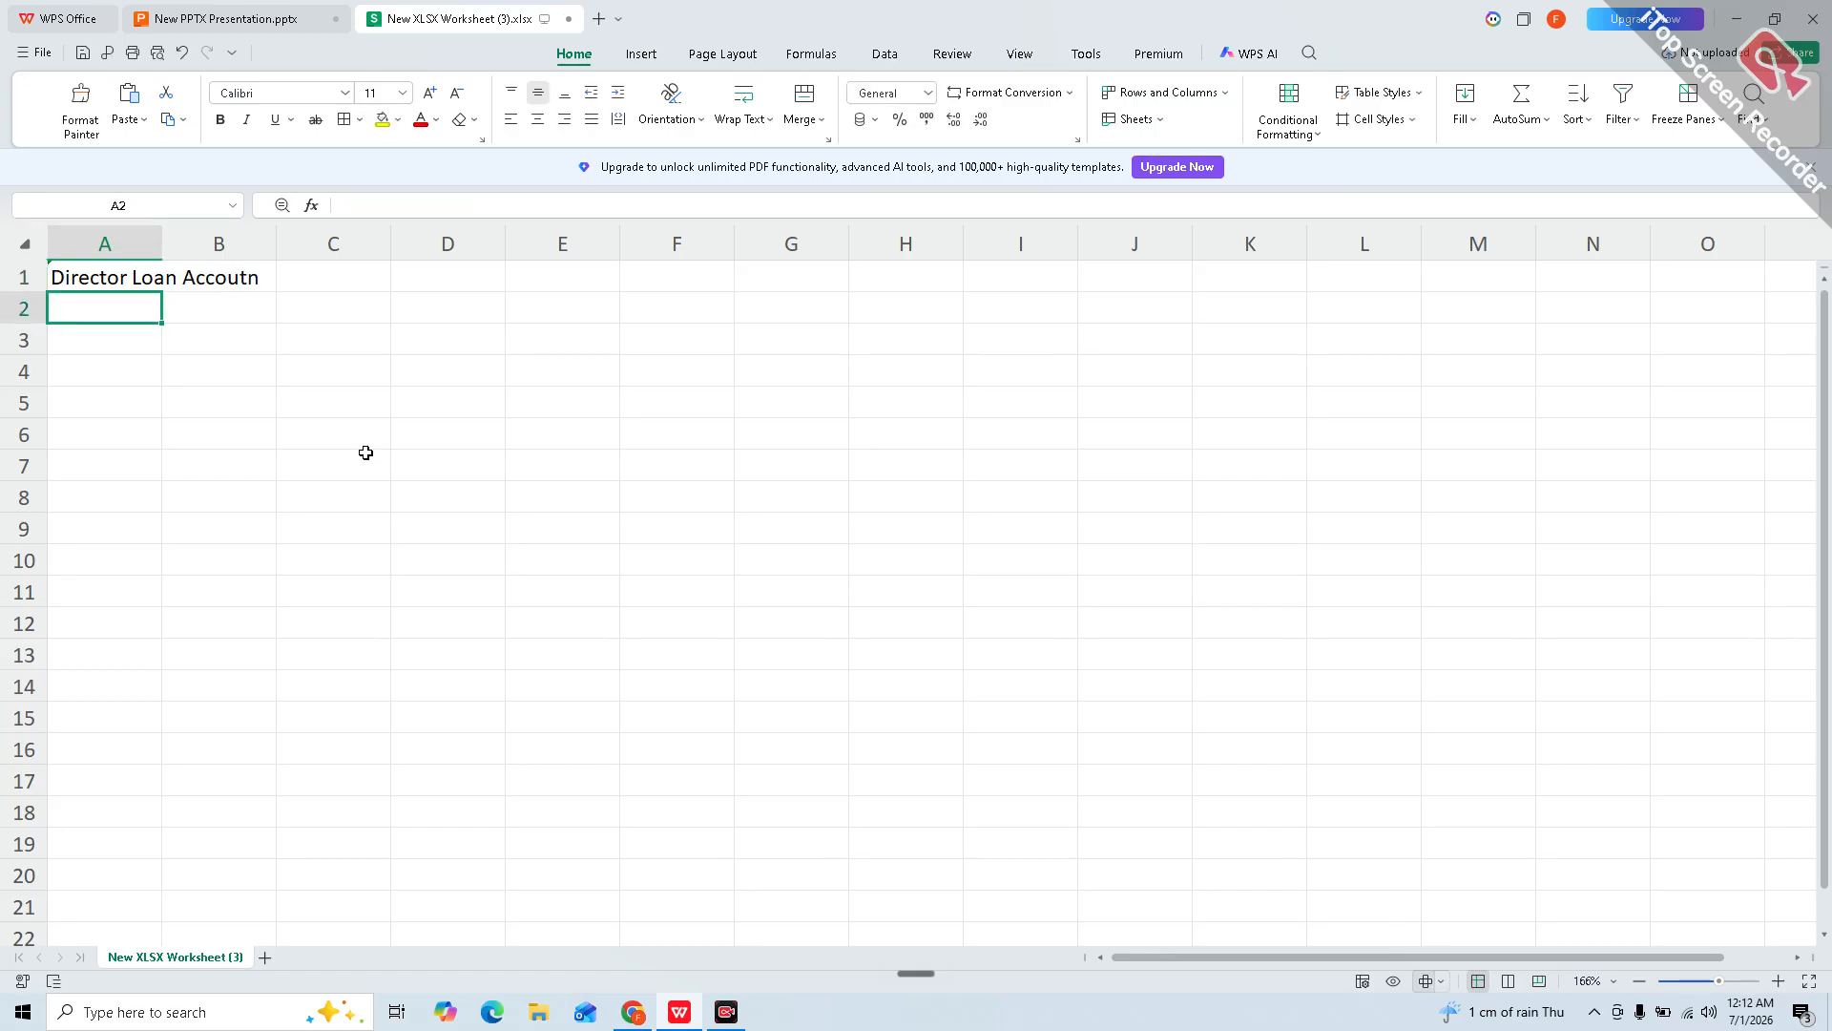
Step: In A3, enter the definition 'its a temporary accoutn where transaction with the Company is temporarily taken place'
key(Return)
text(it)
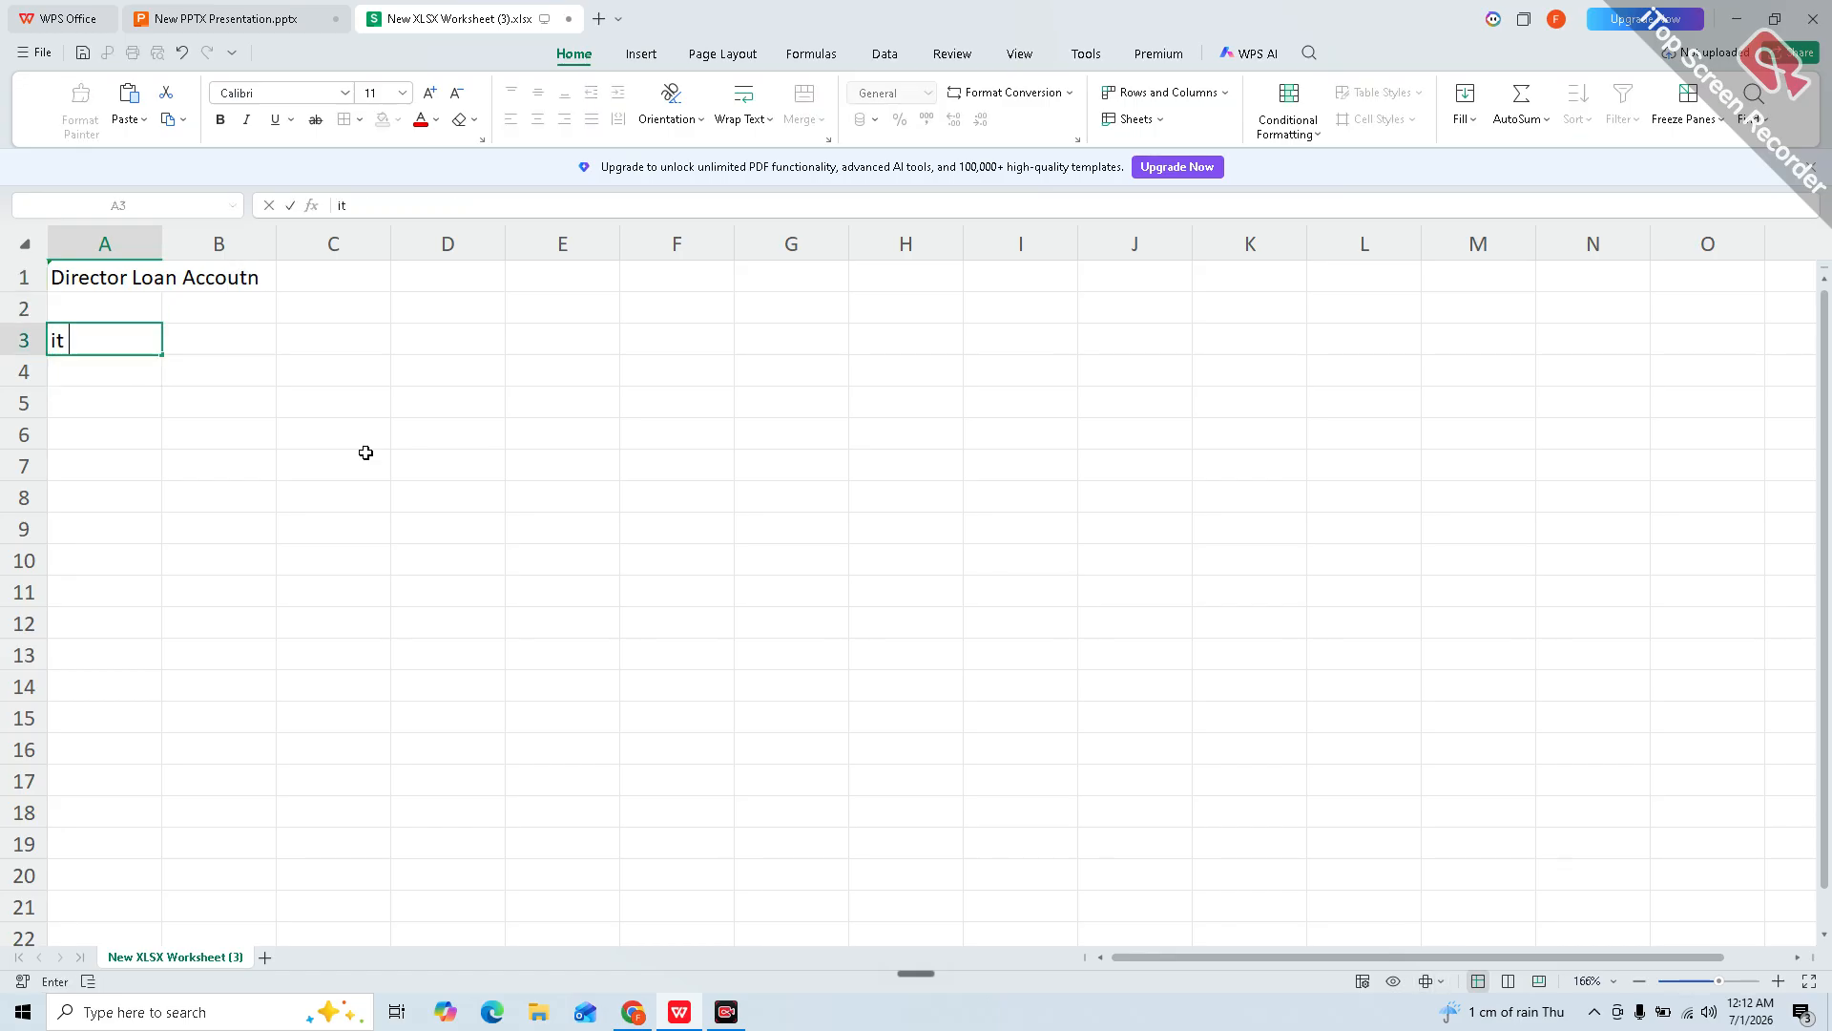
text(s a temporary accoutn )
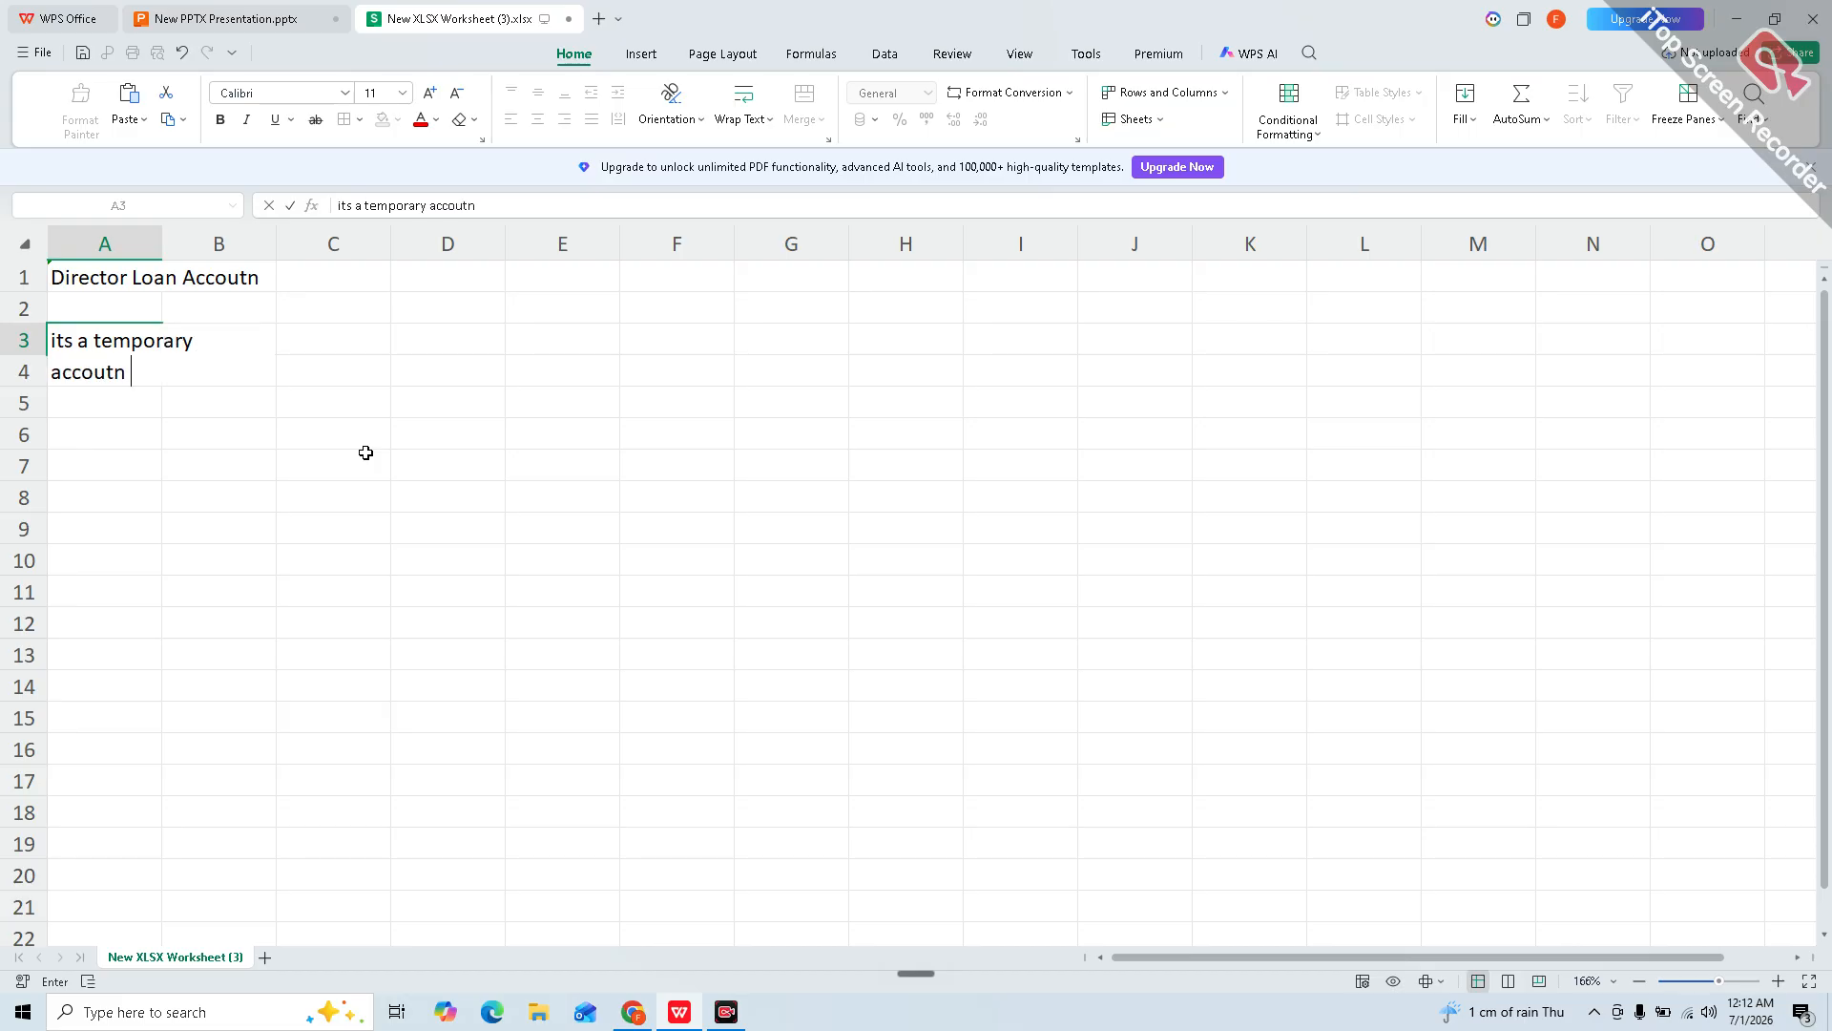
text(where trans)
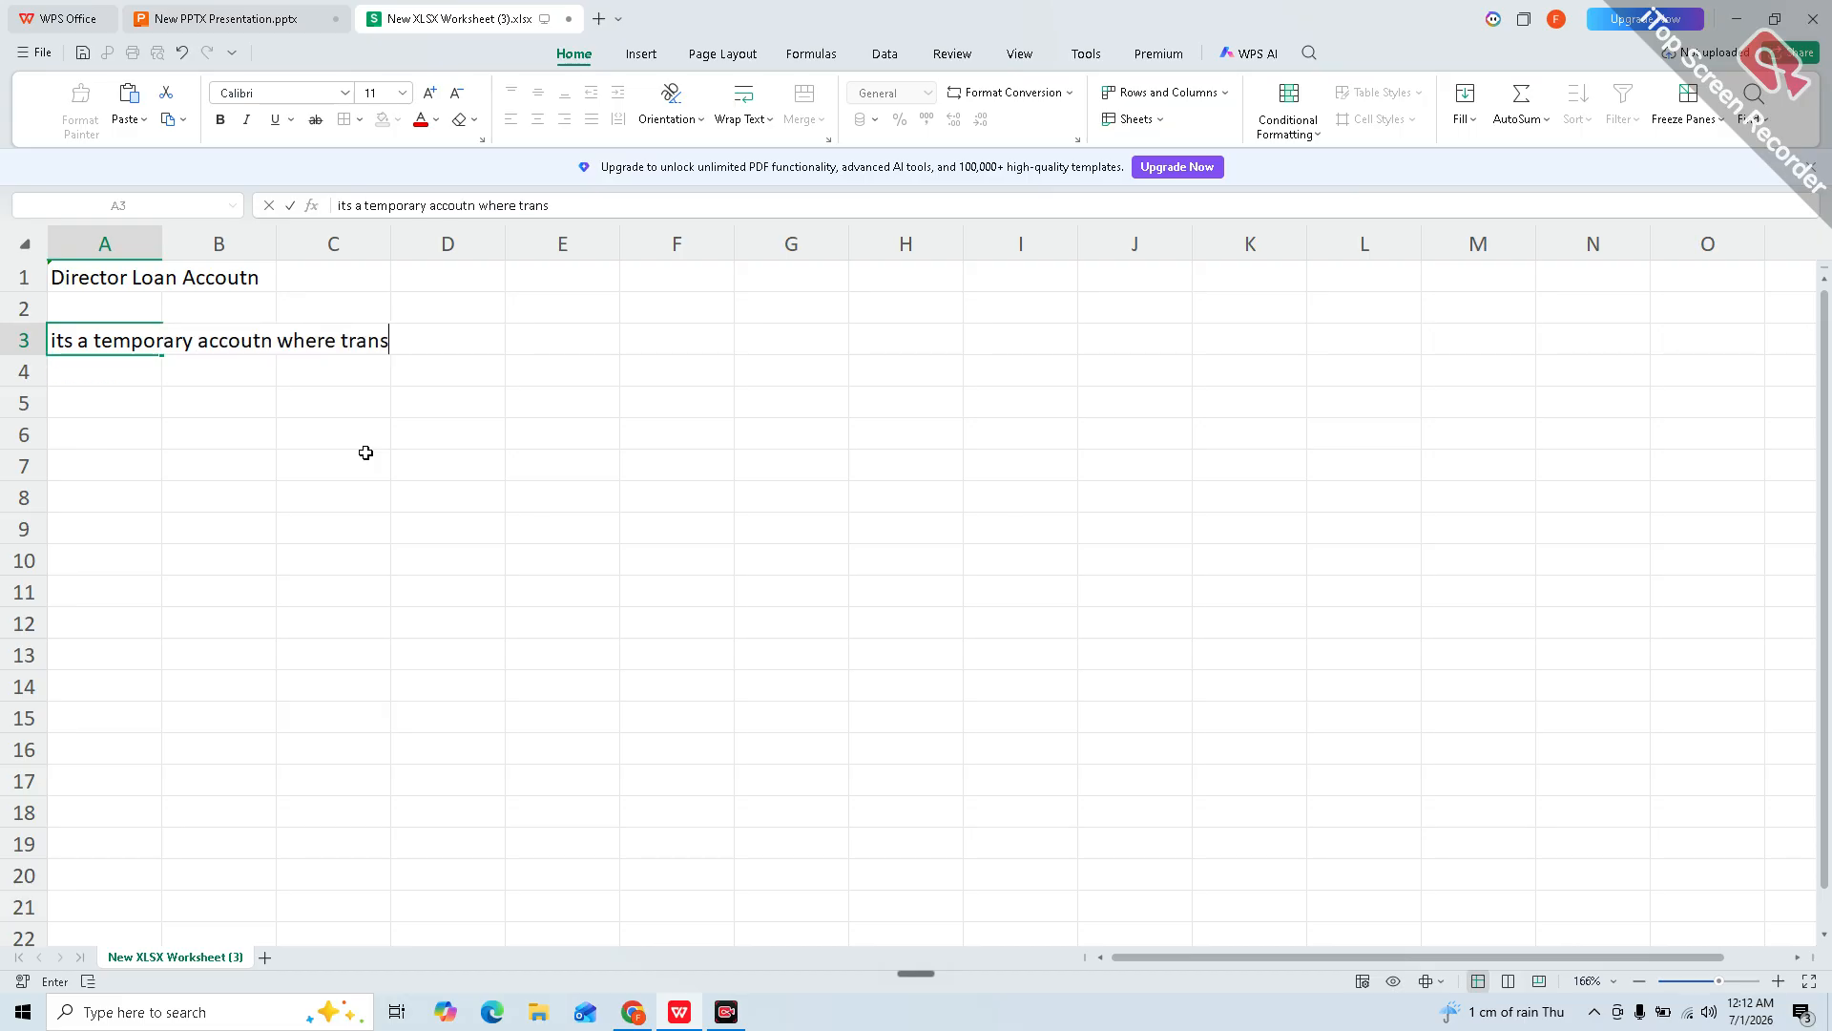
text(action with the )
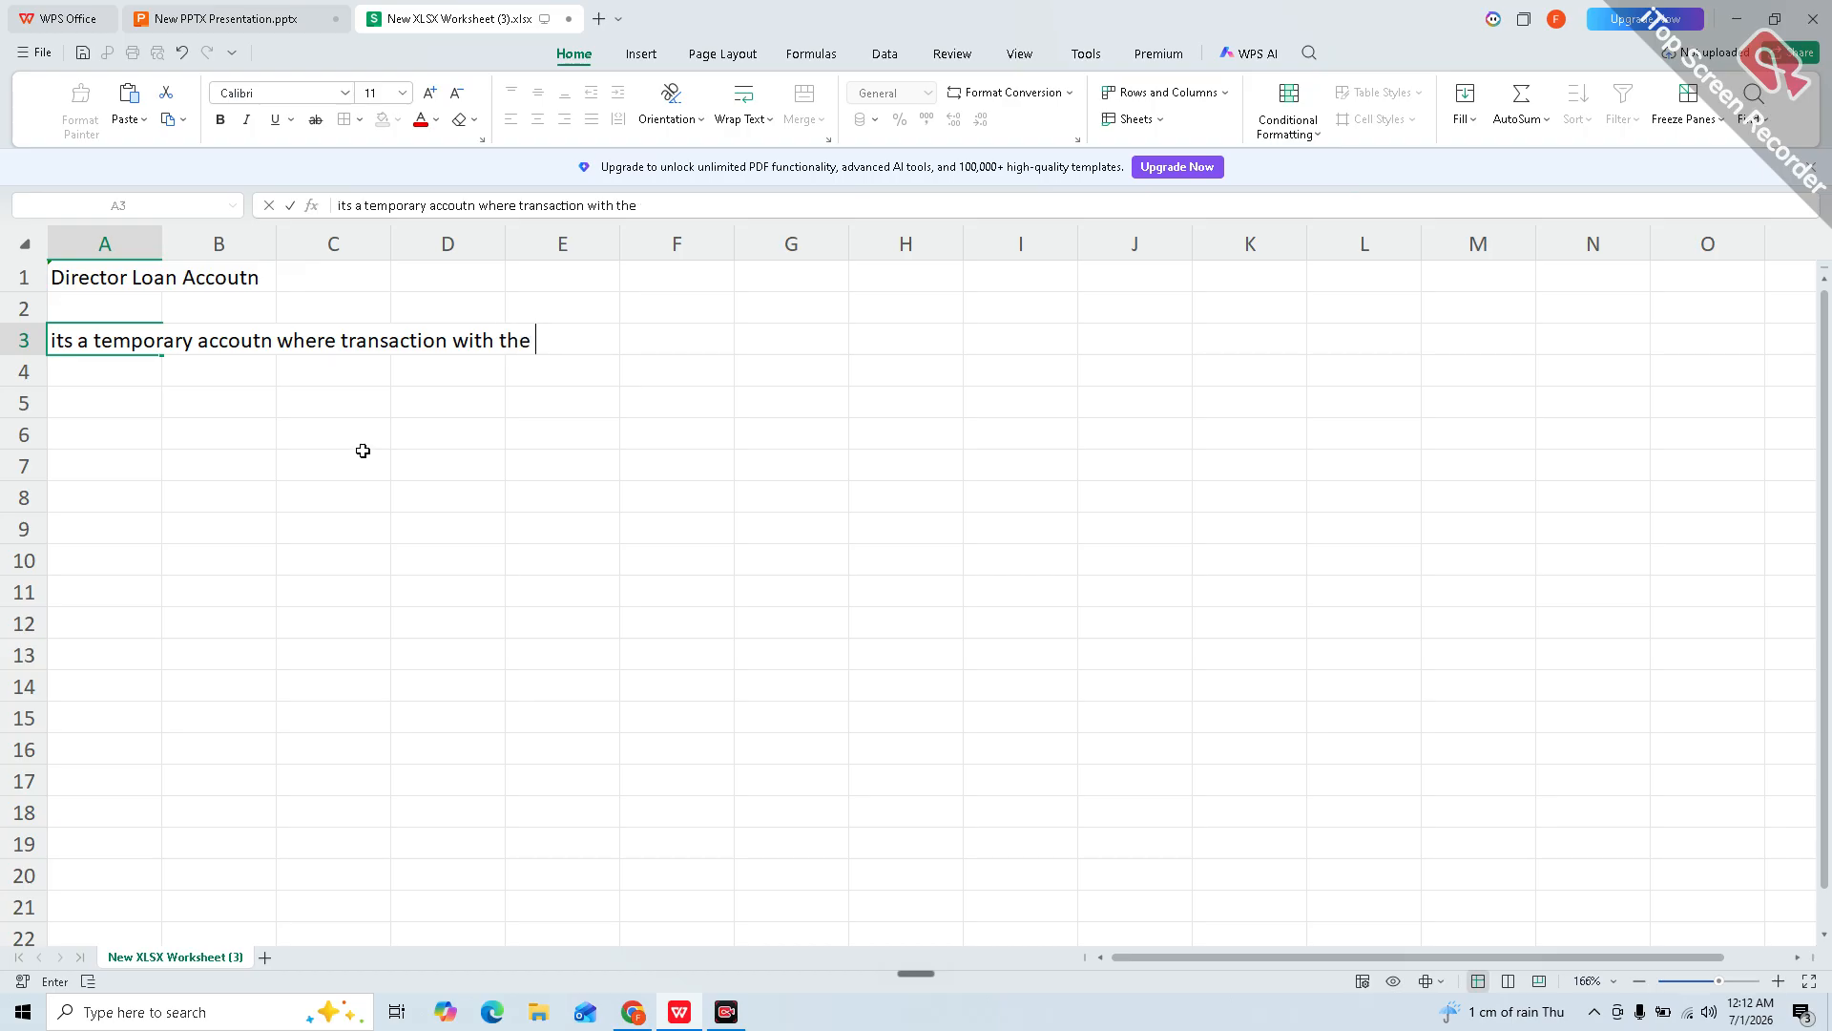
text(Company is temporarily taken place)
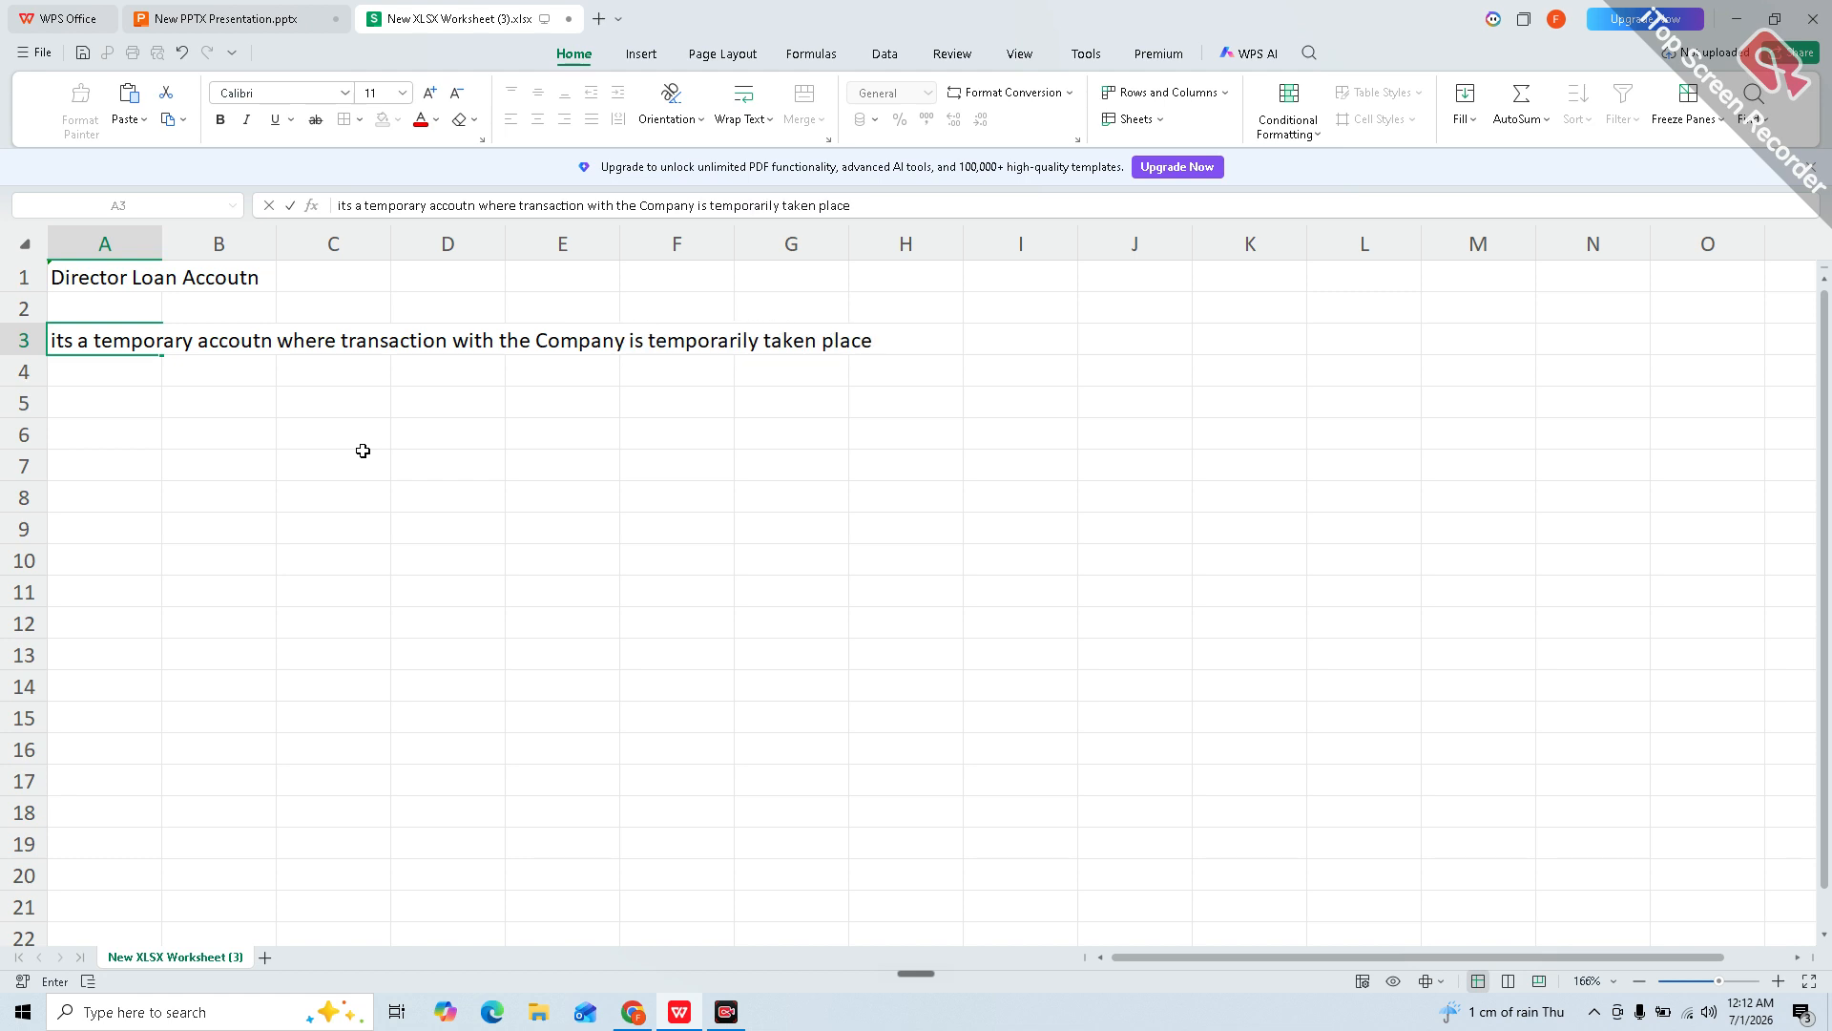
text(.)
key(Return)
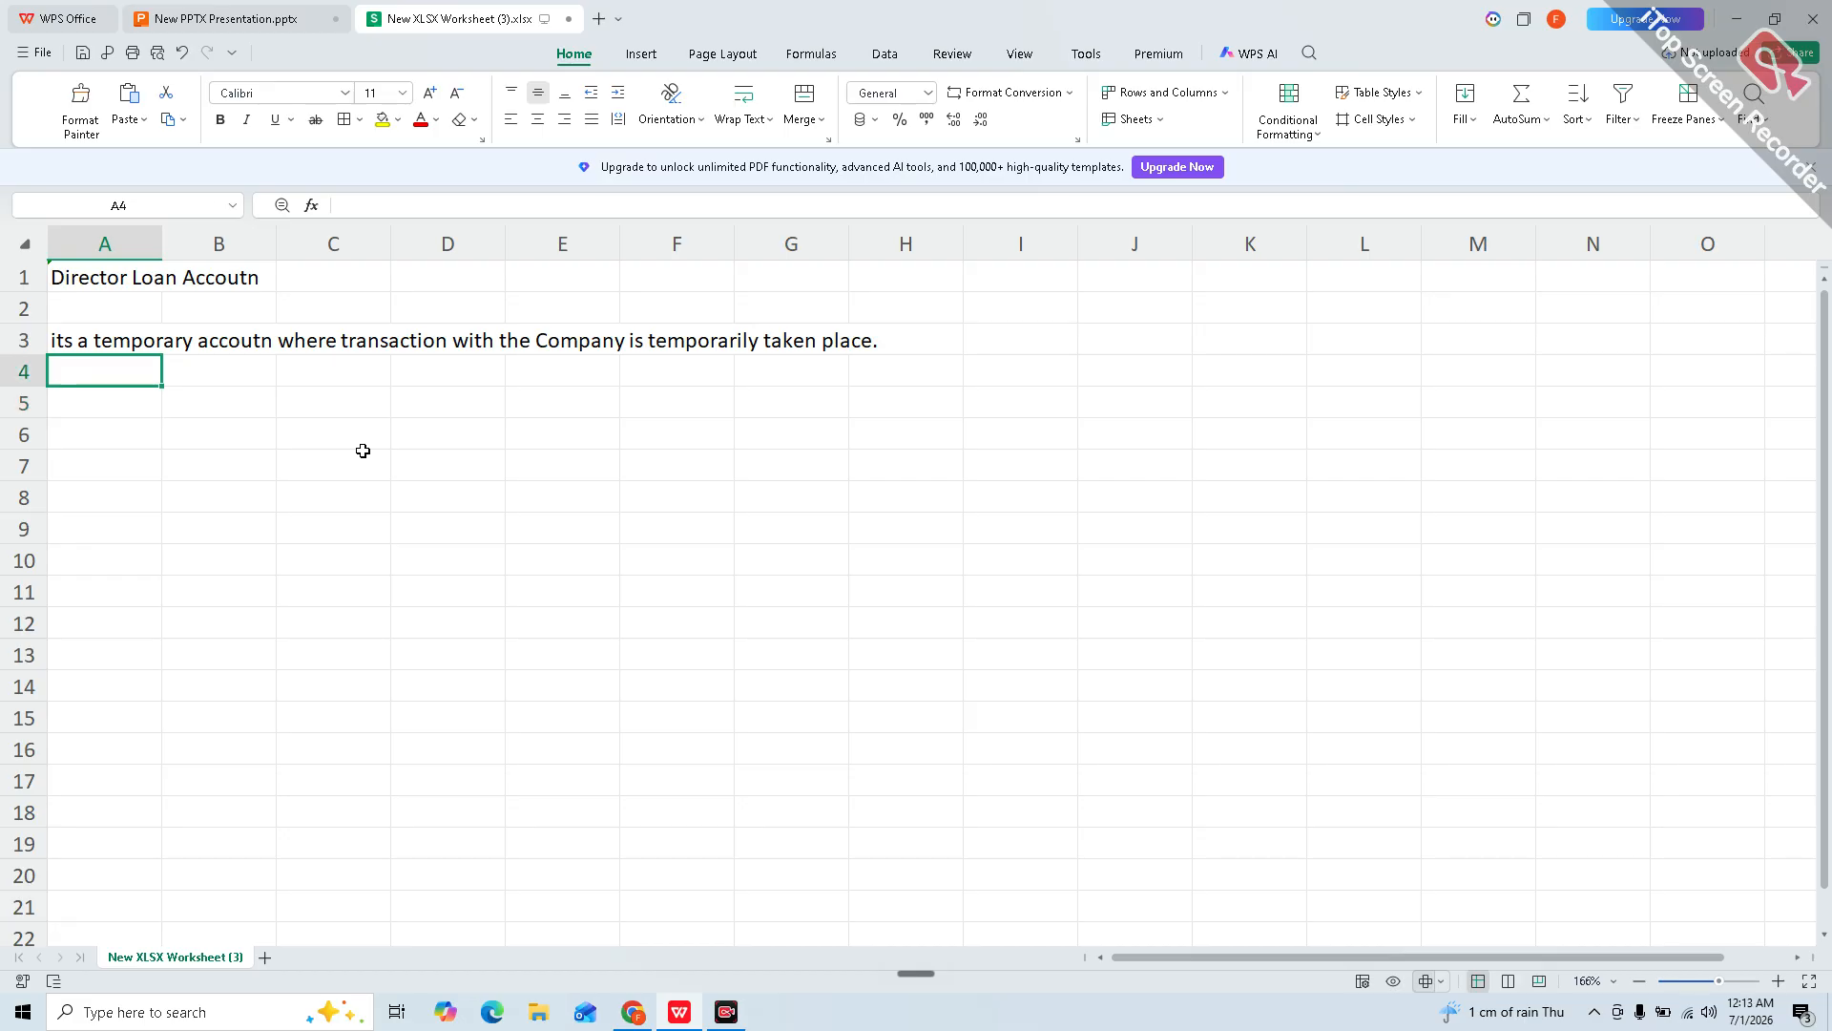
Step: Enter the label 'Laibility' in C1
key(Right)
key(Up)
key(Up)
key(Right)
key(Up)
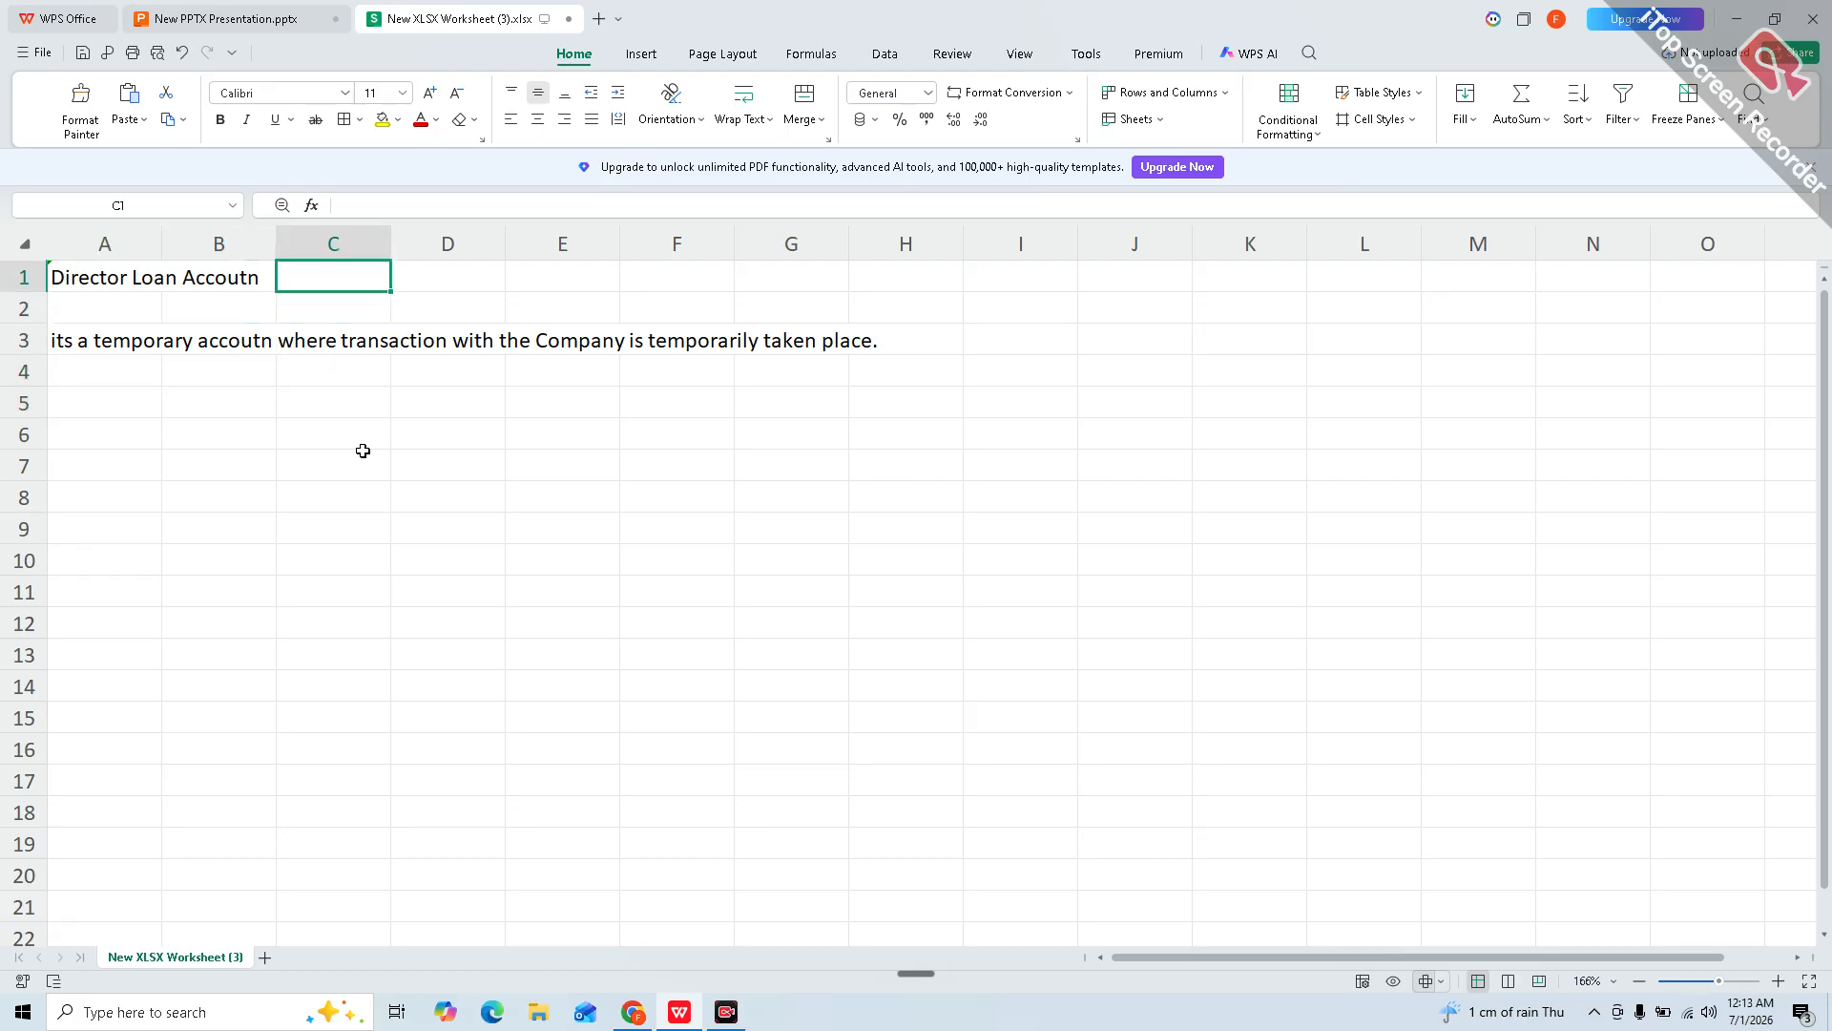
text(Laibility)
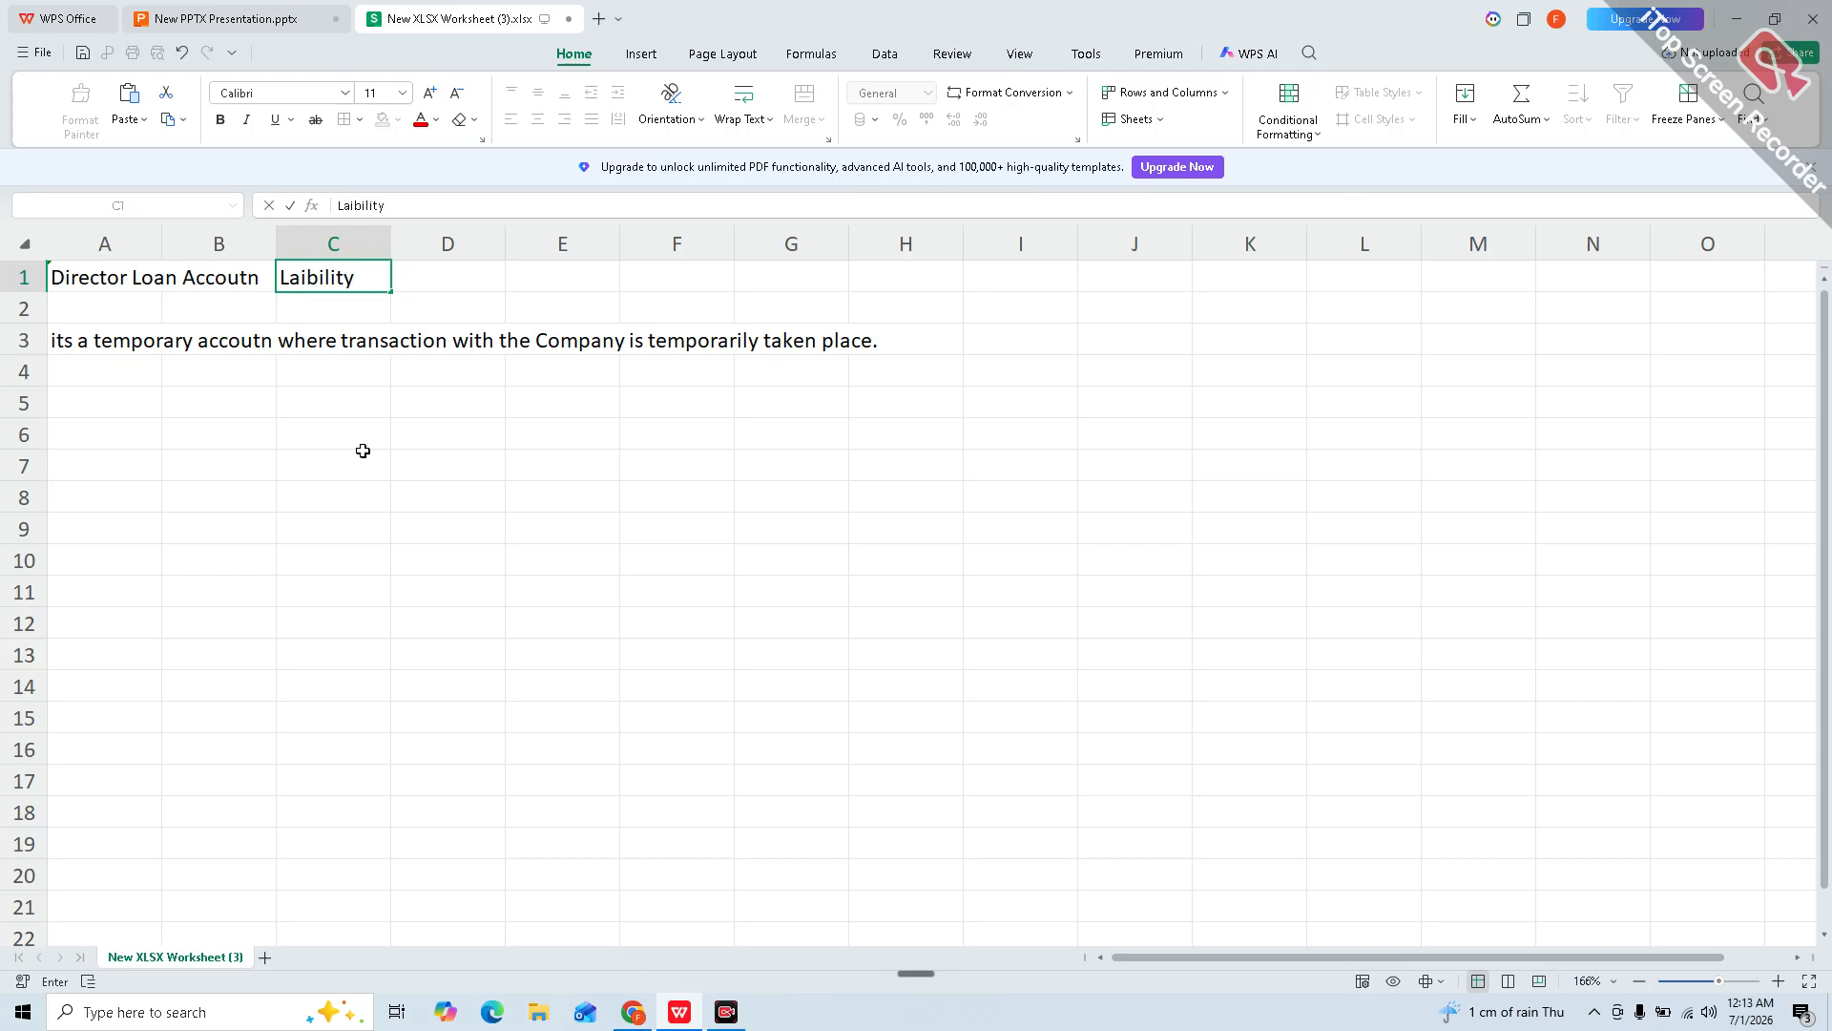
key(Return)
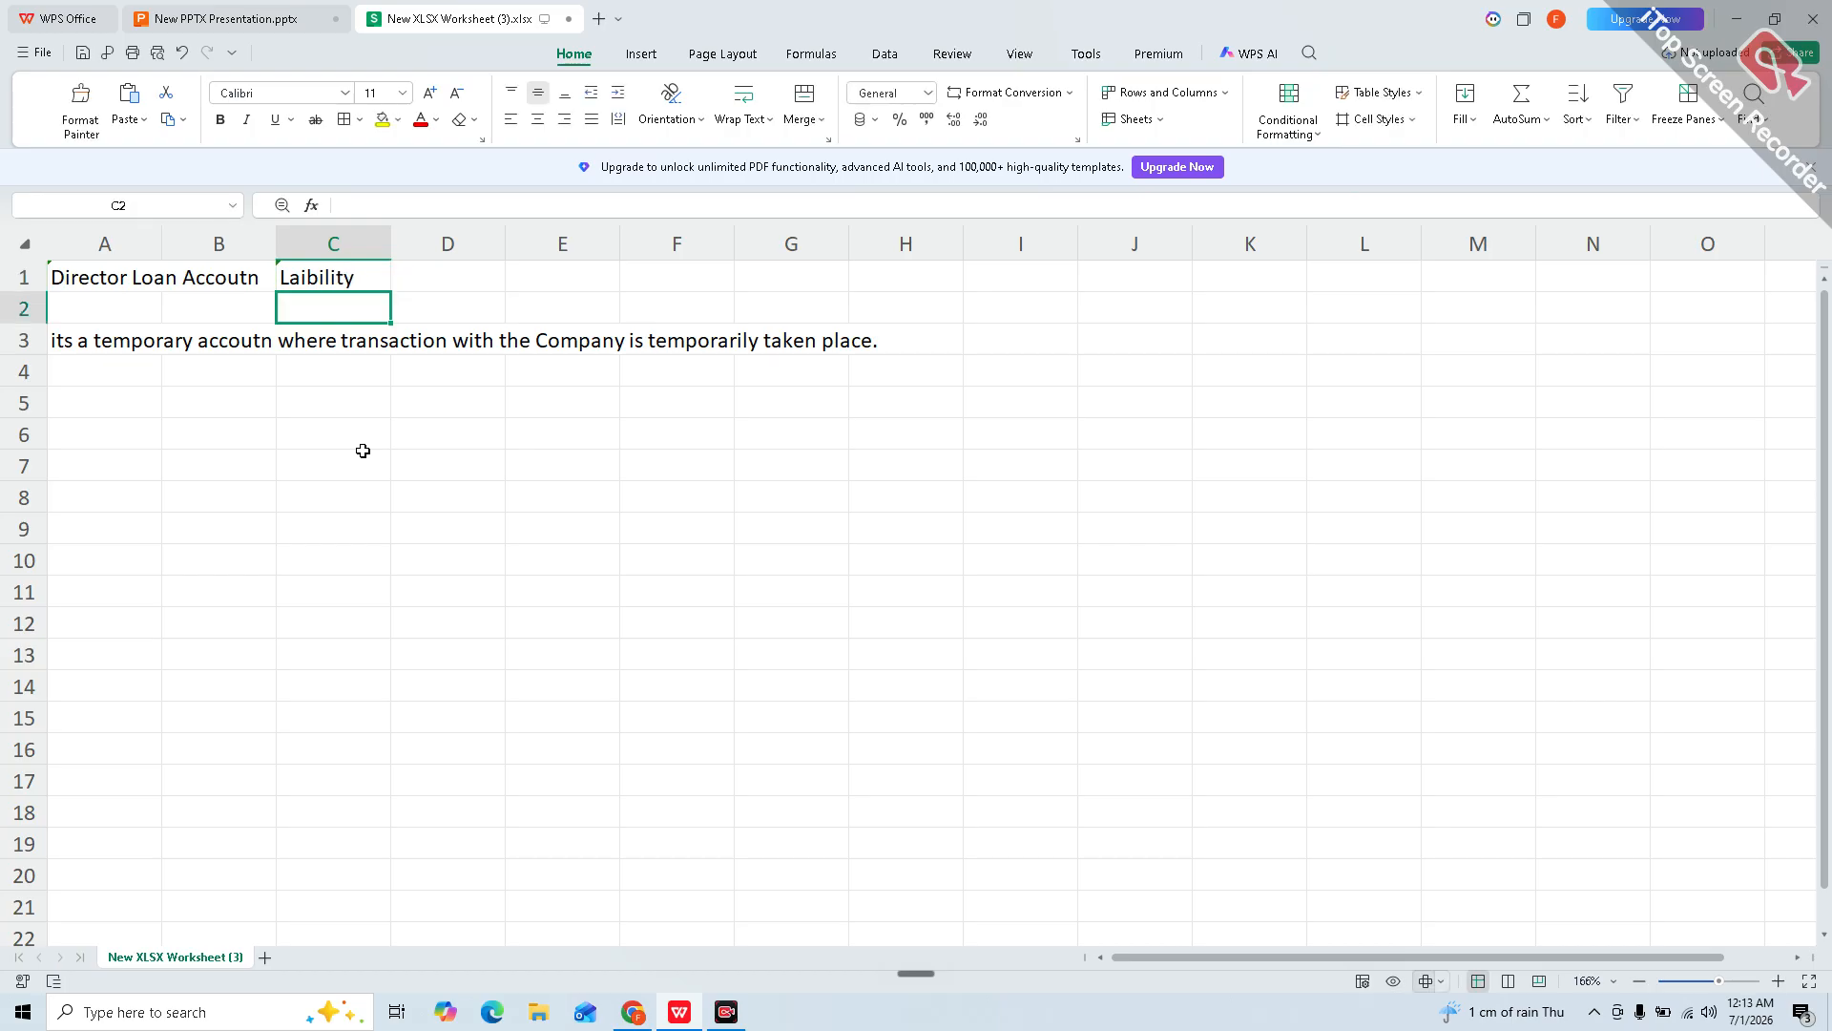
Step: Mark the first point as 'A' in A6, replacing an initial '1.'
key(Down)
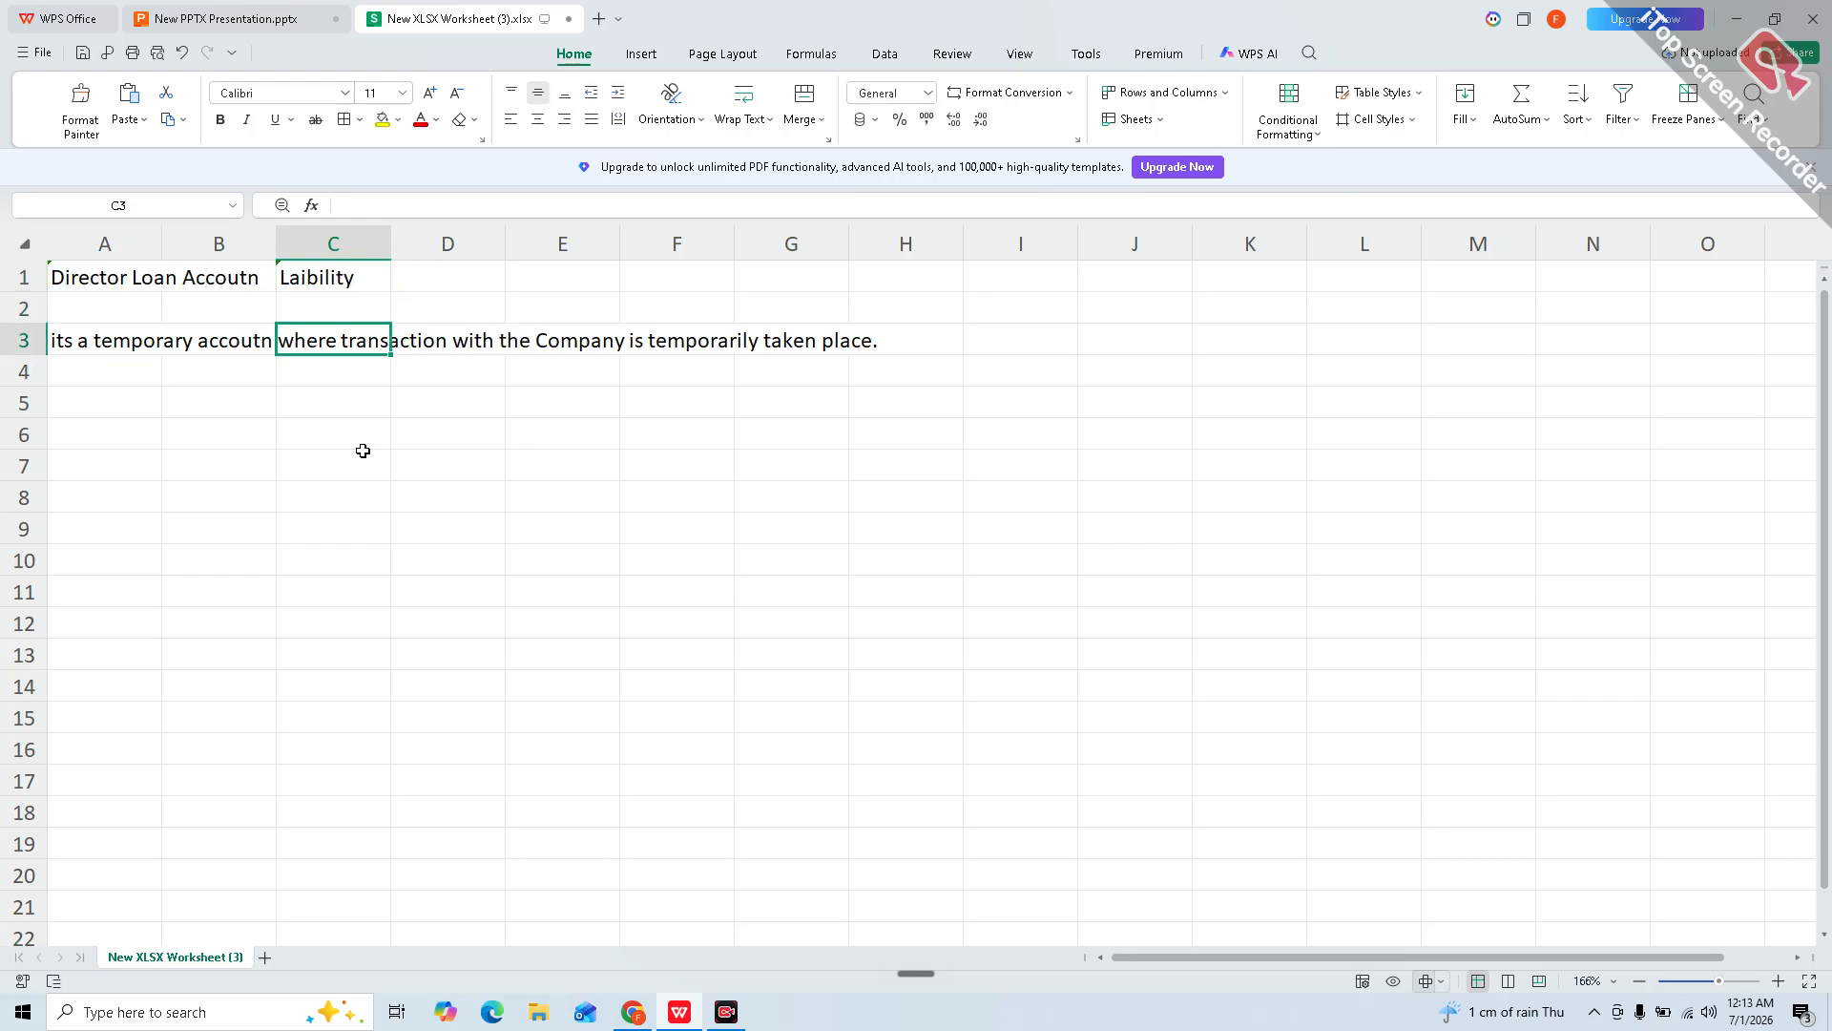
key(Down)
key(Down)
key(Down)
key(Left)
key(Down)
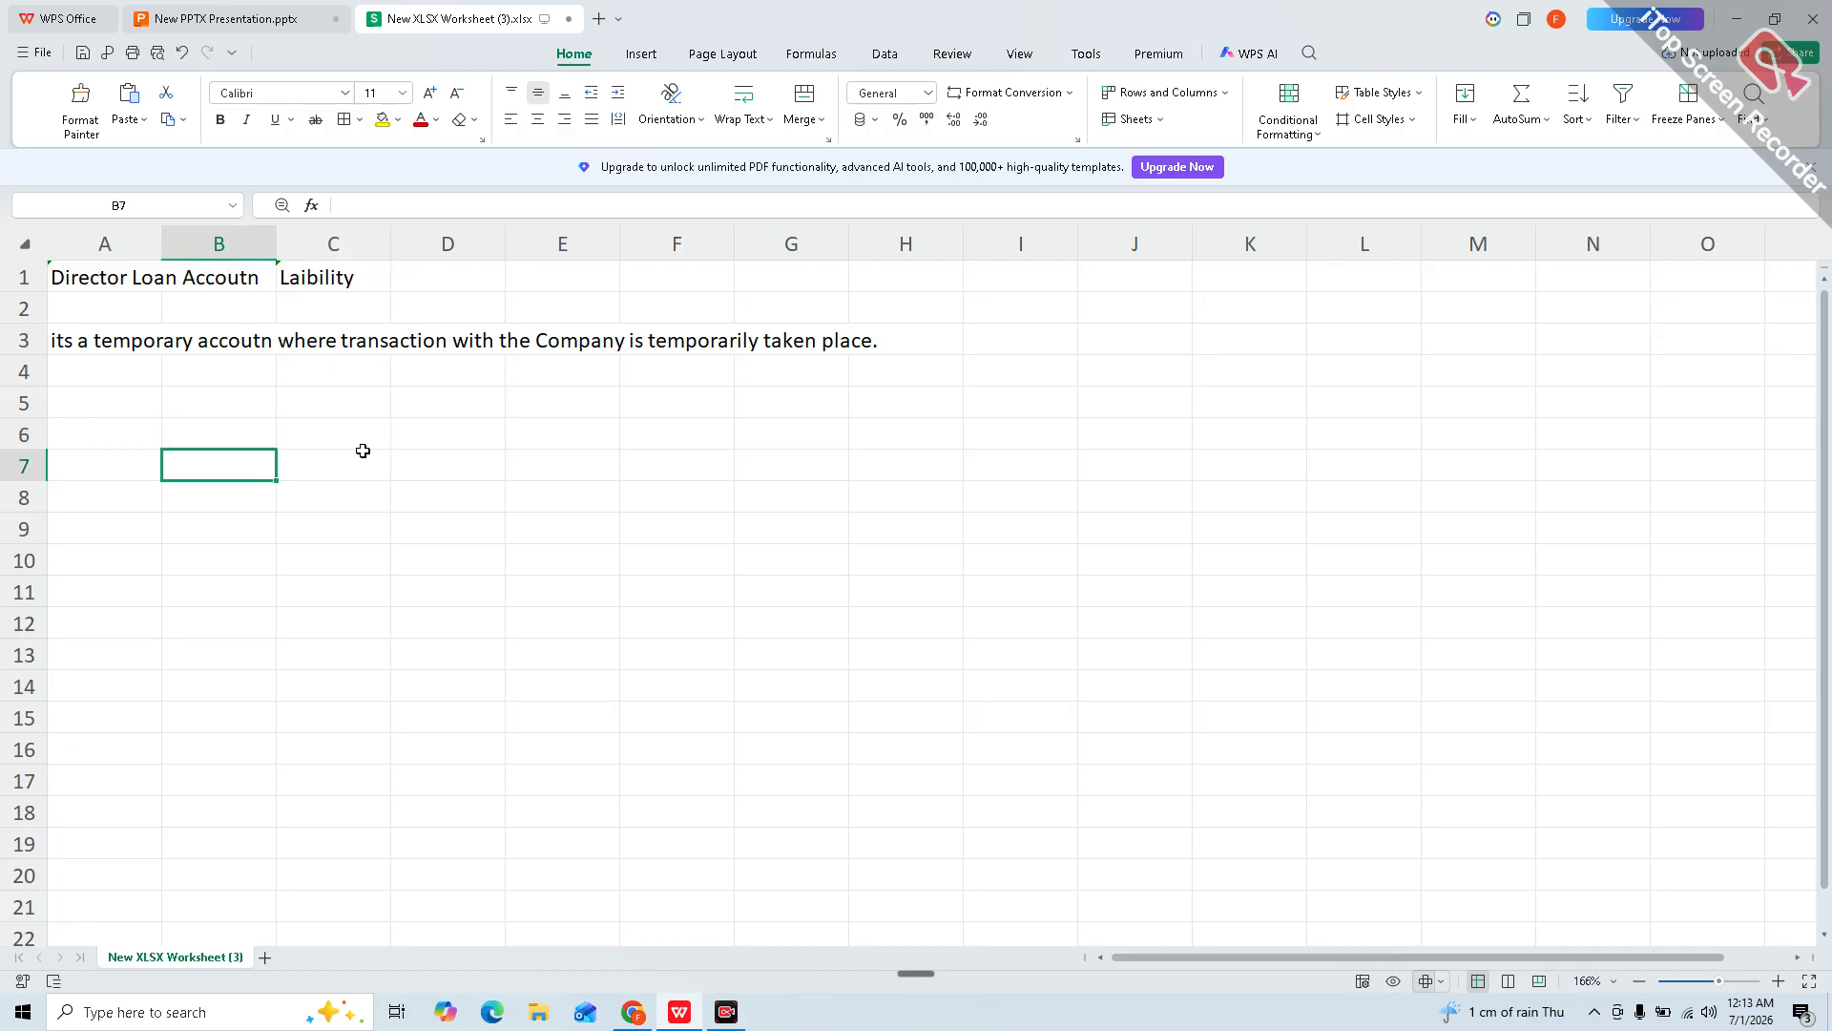
key(Up)
key(Left)
text(1.)
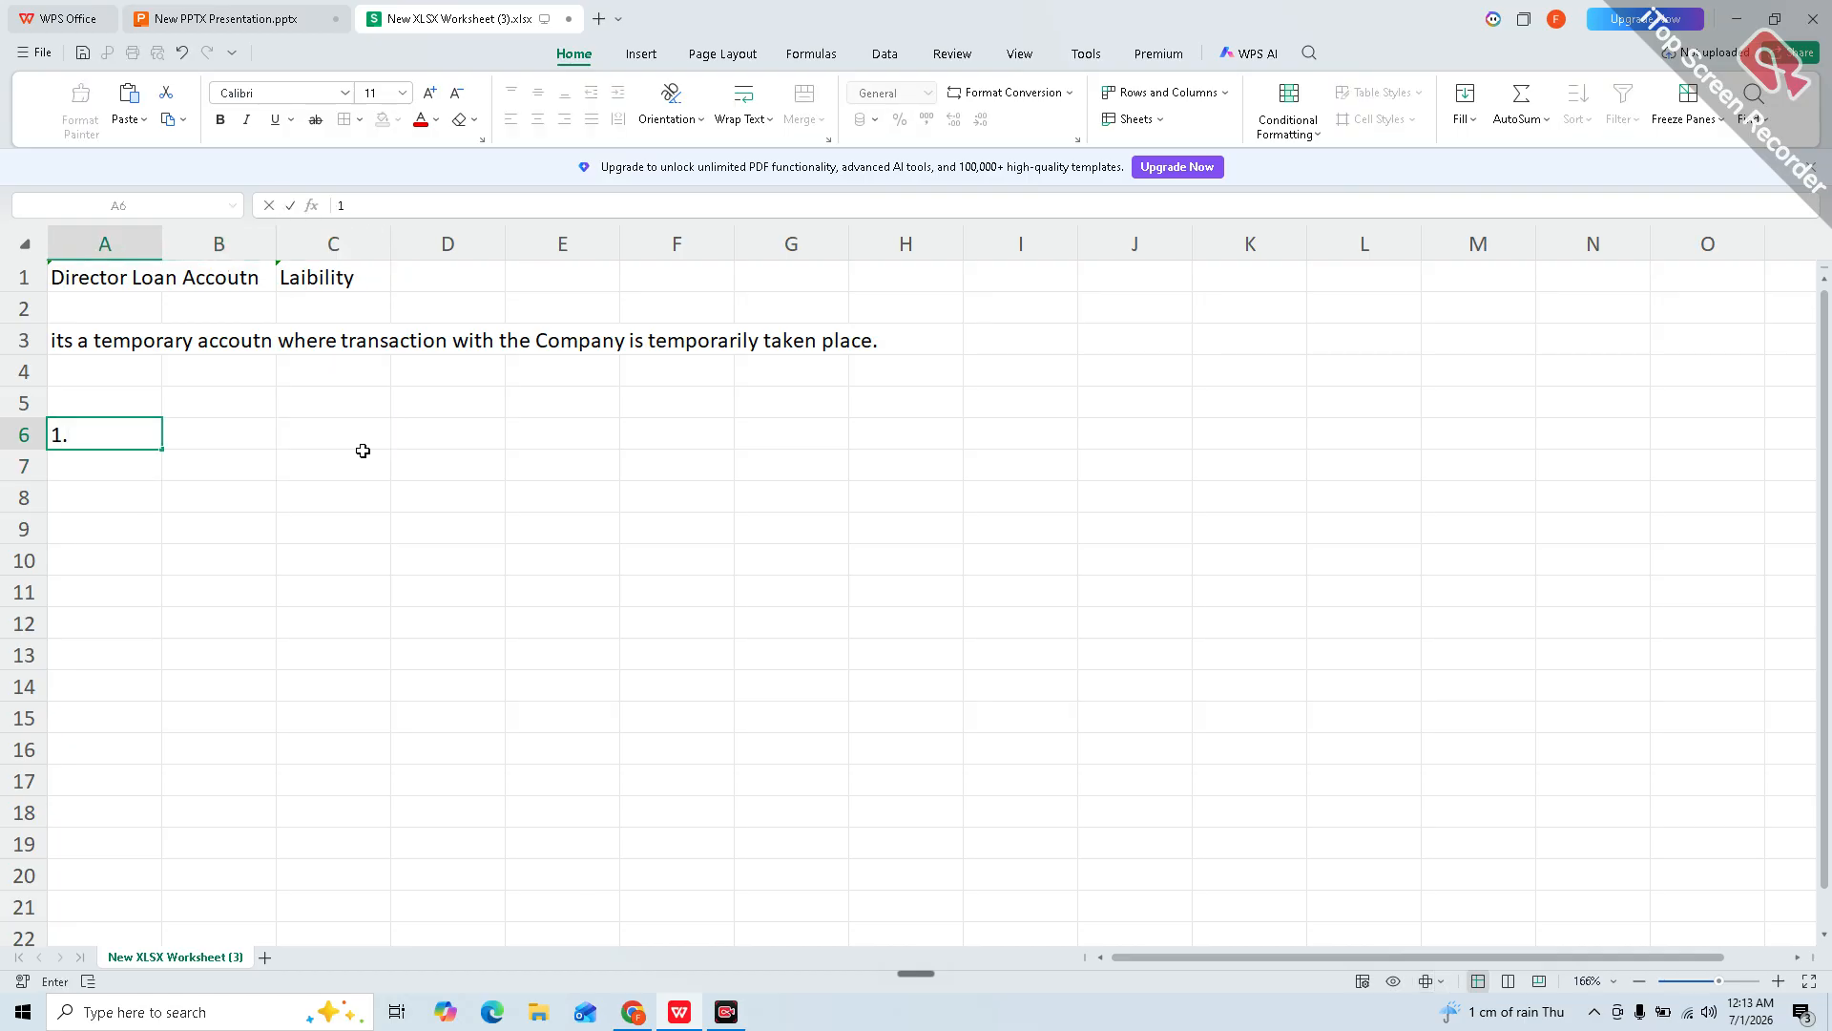
key(Return)
key(Up)
text(A)
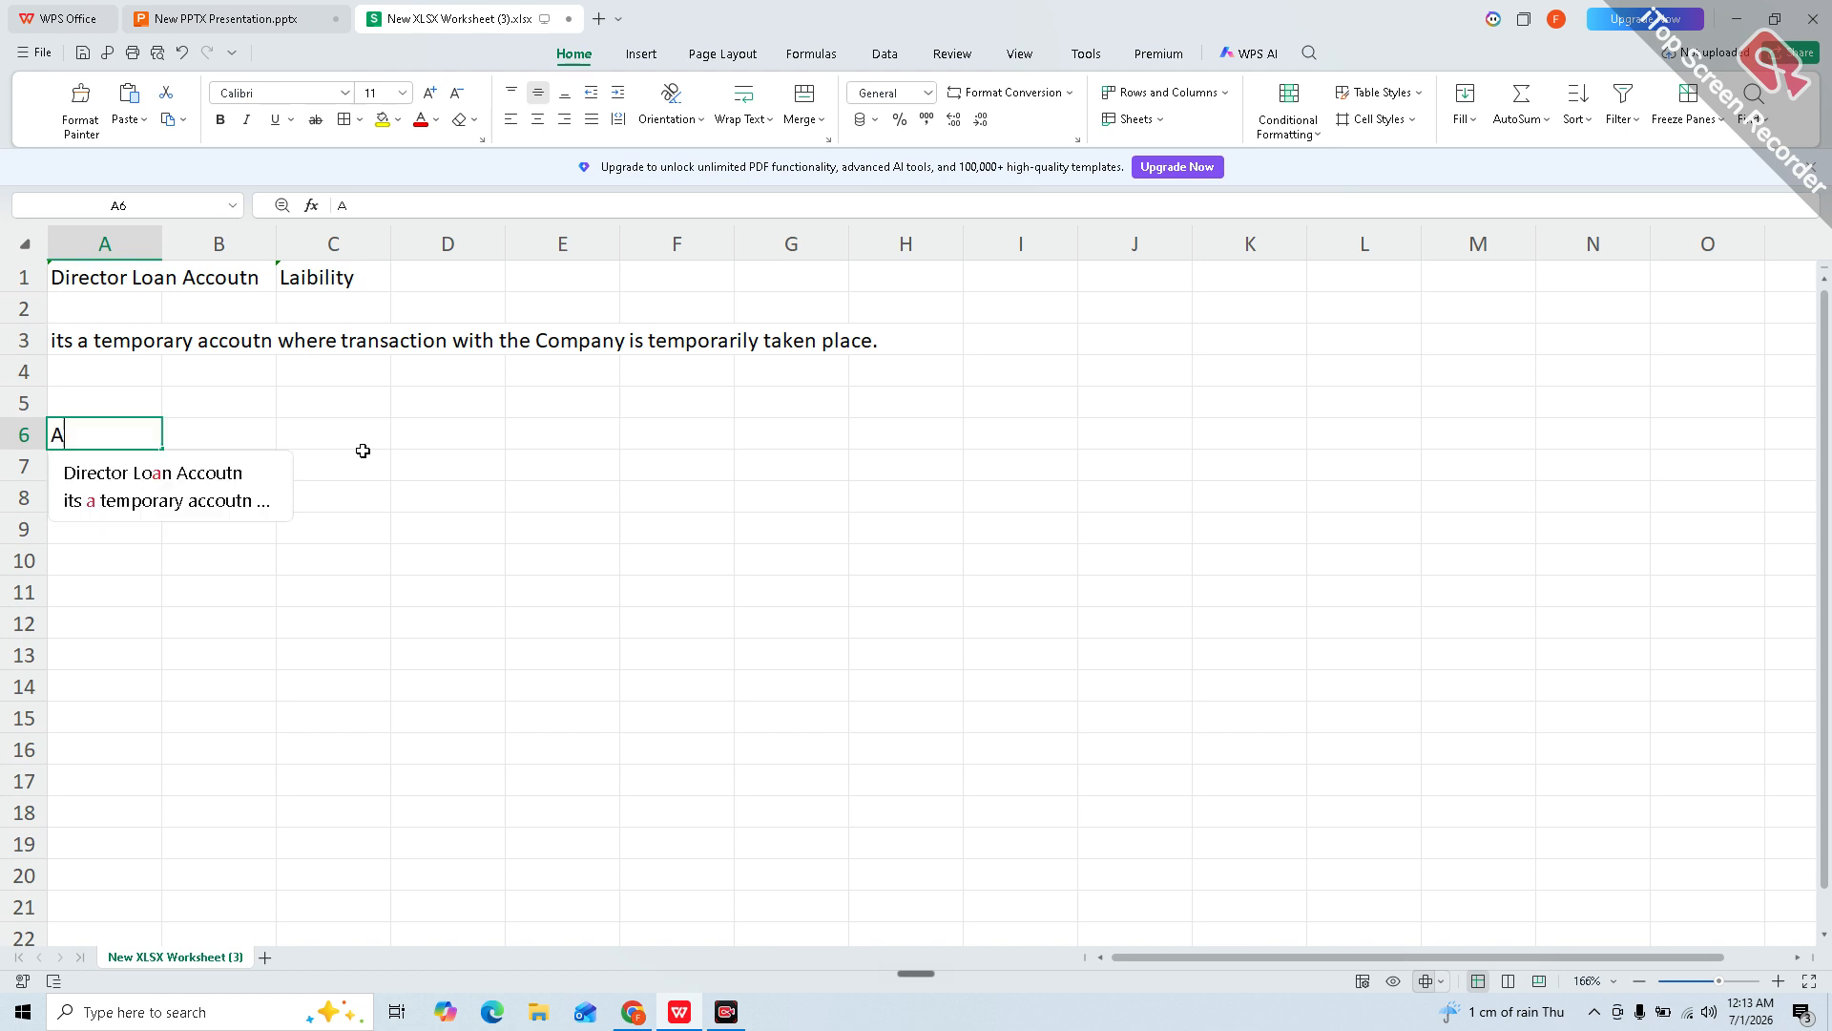
key(Return)
Step: In B6, write 'Director use company money for their personal purpose'
key(Up)
key(Right)
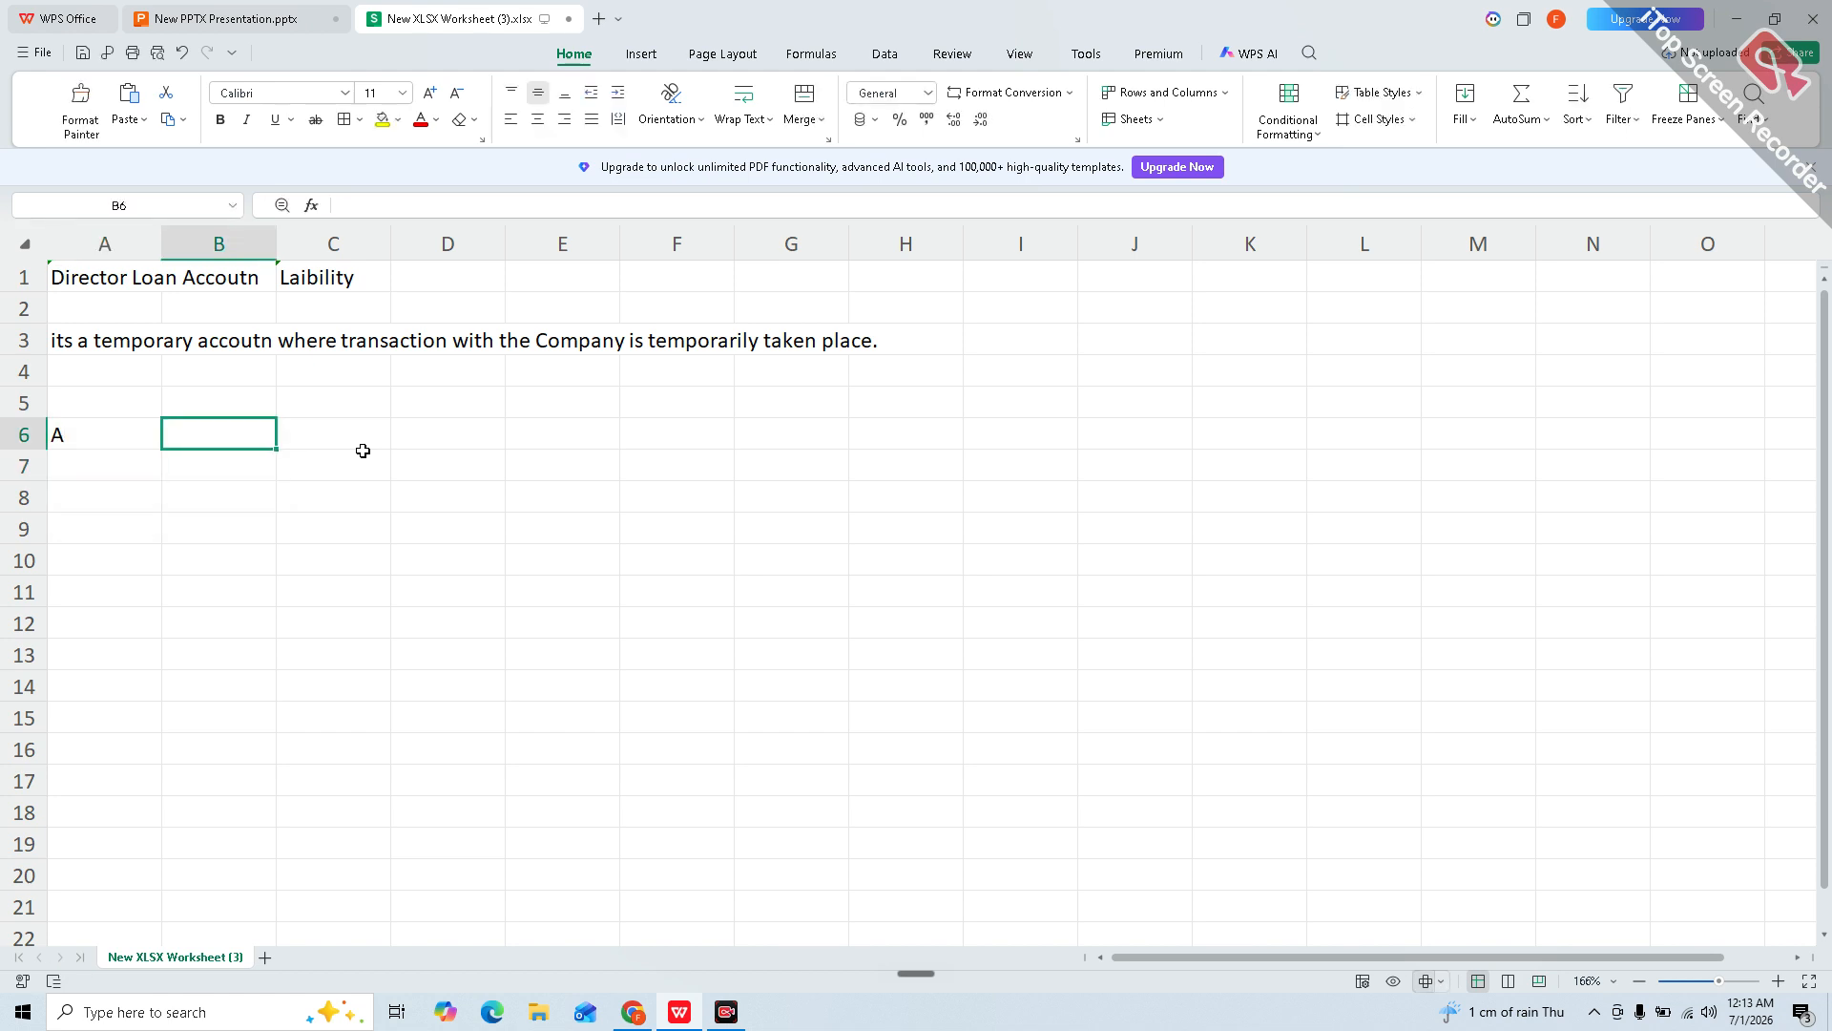
text(Director use m)
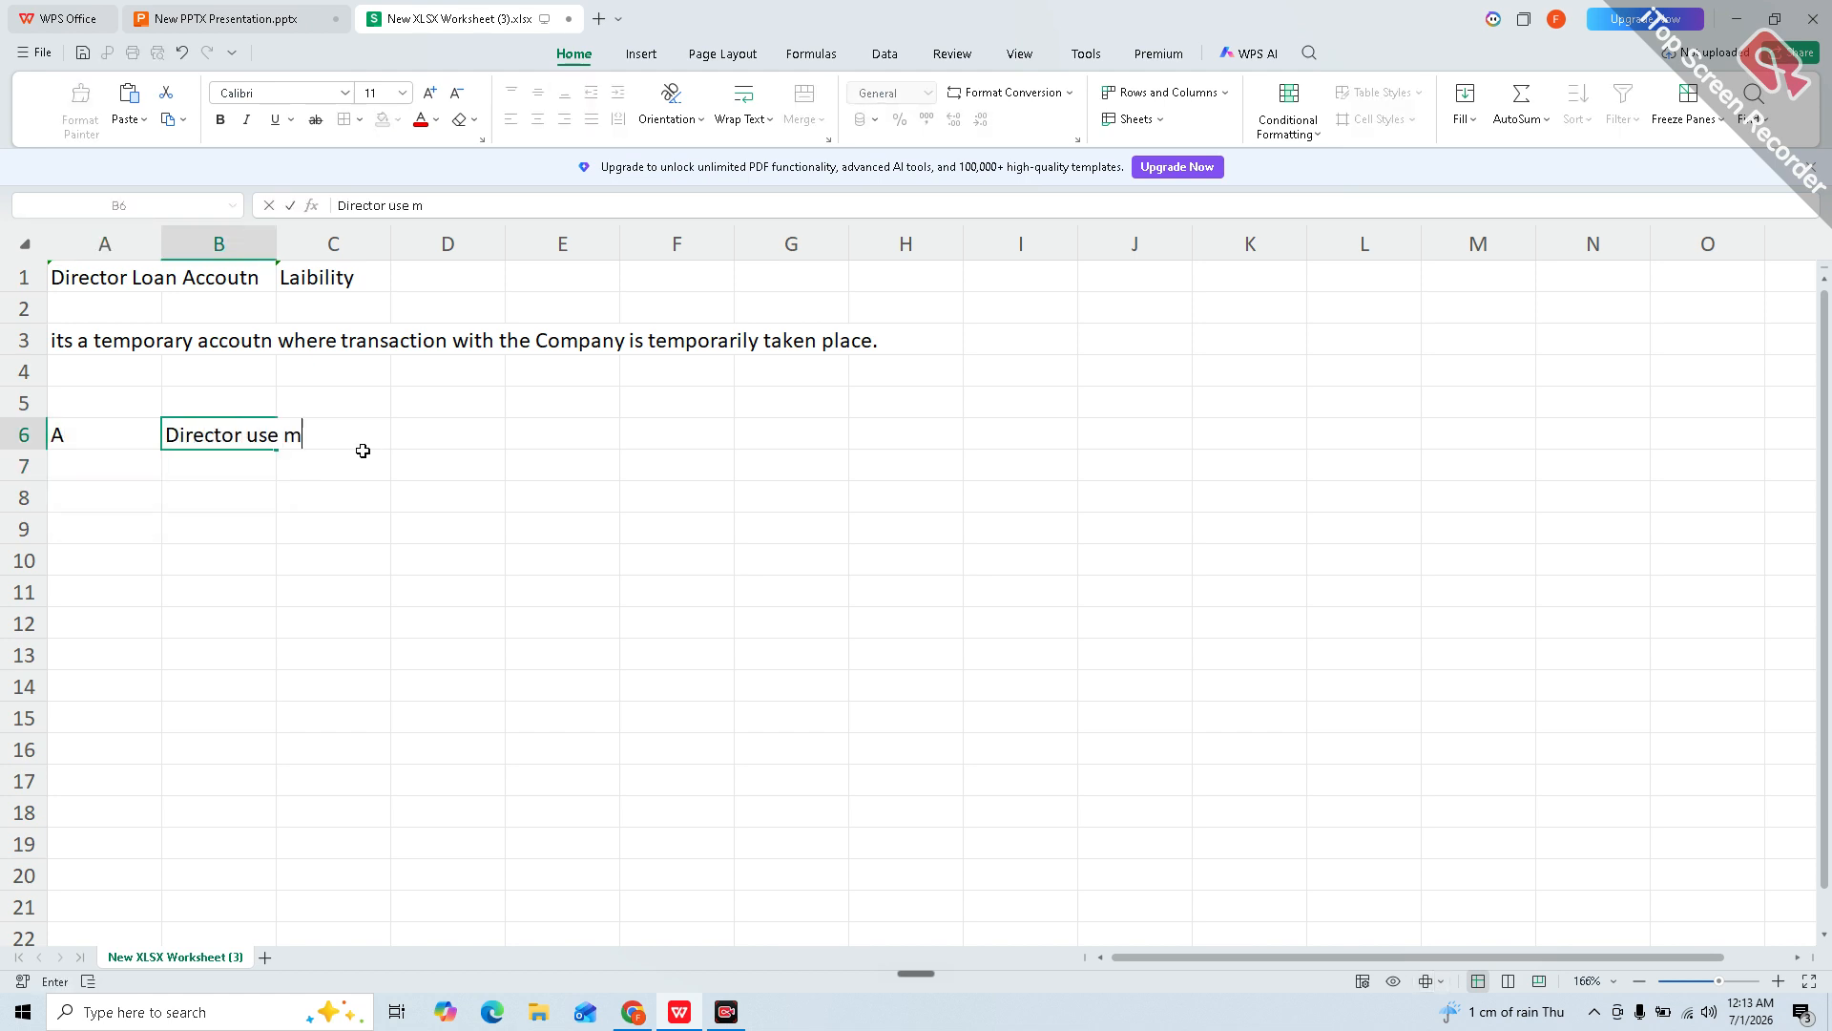
text(one)
key(BackSpace)
key(BackSpace)
key(BackSpace)
key(BackSpace)
text(company money for t)
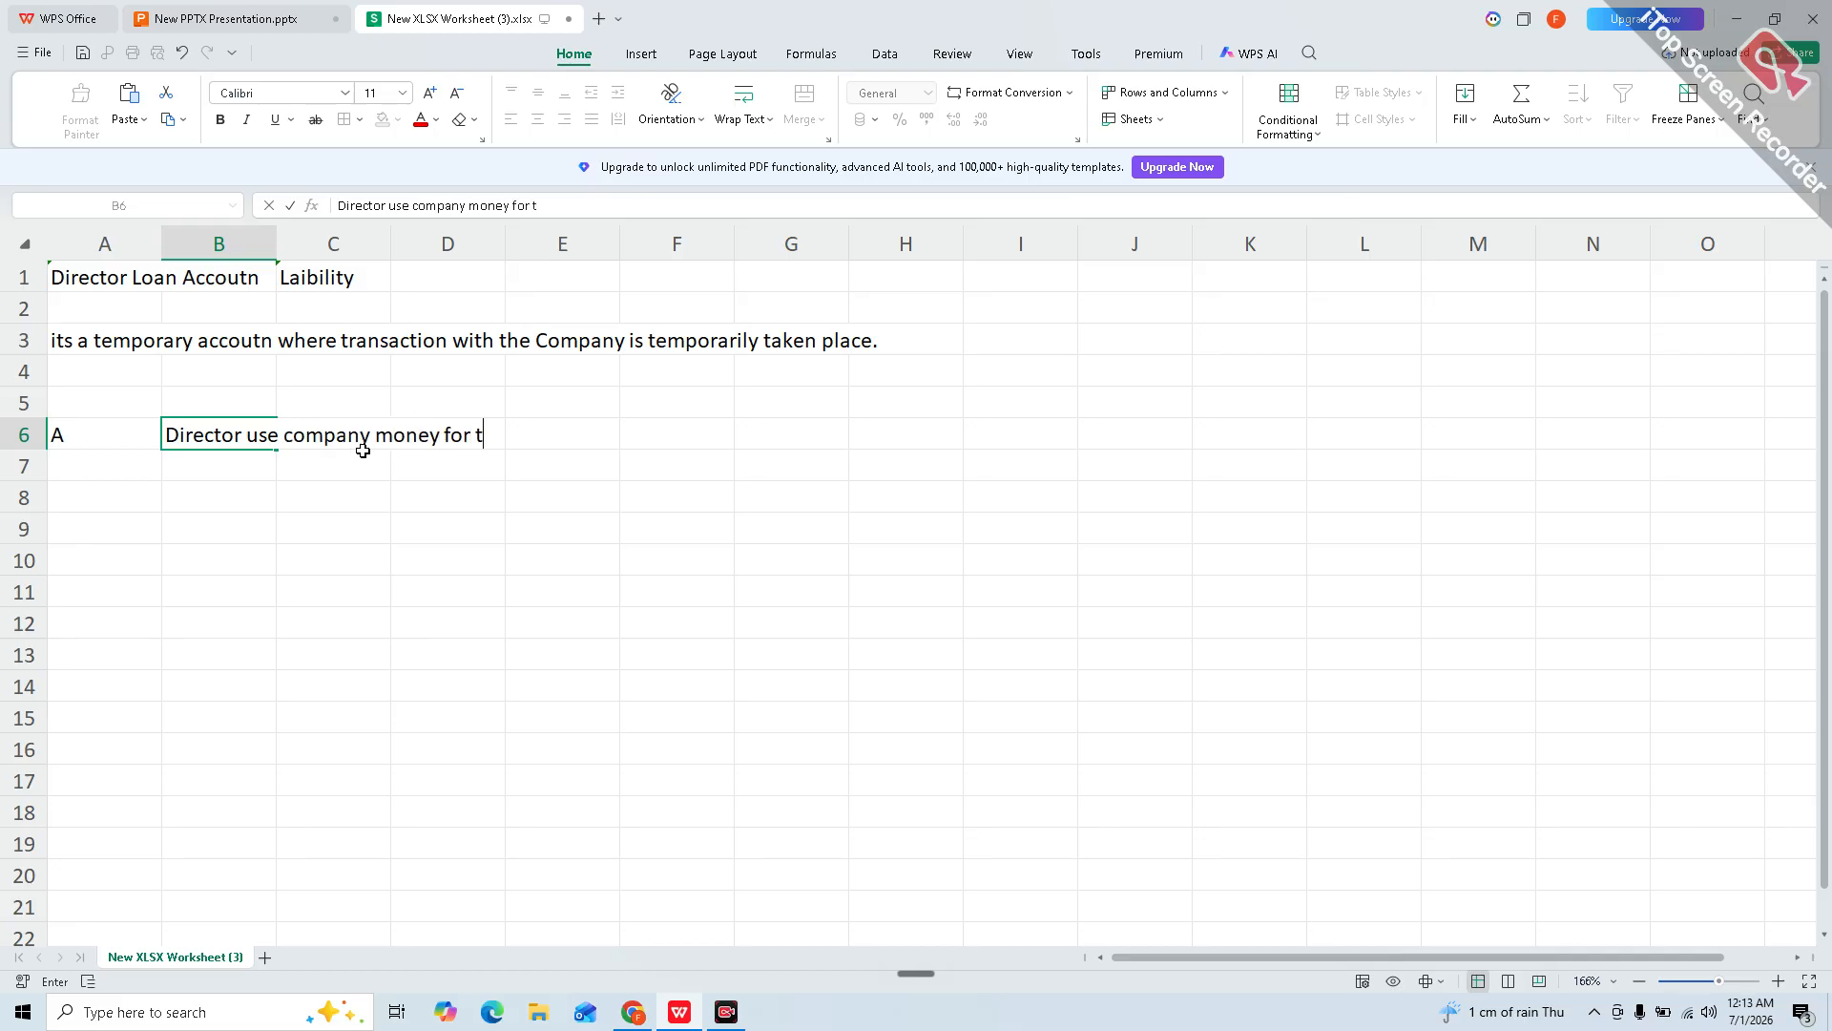
text(heir personal )
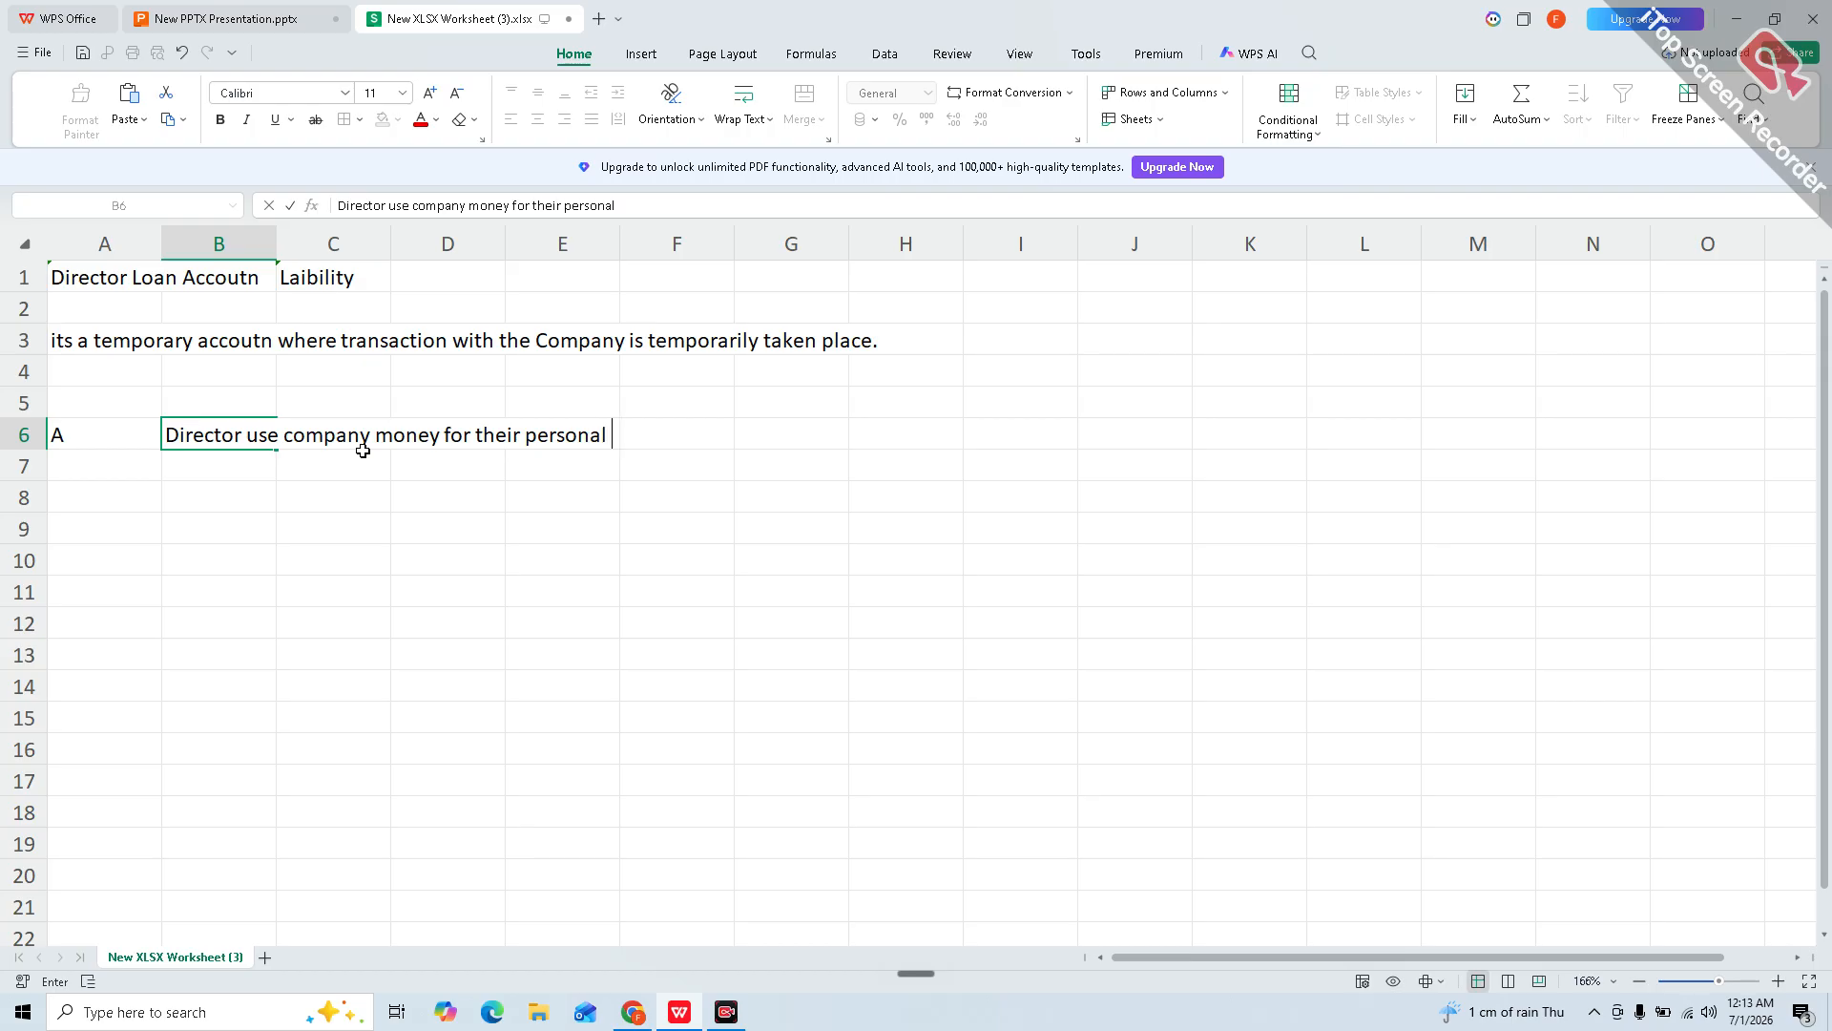
text(purpose)
key(Return)
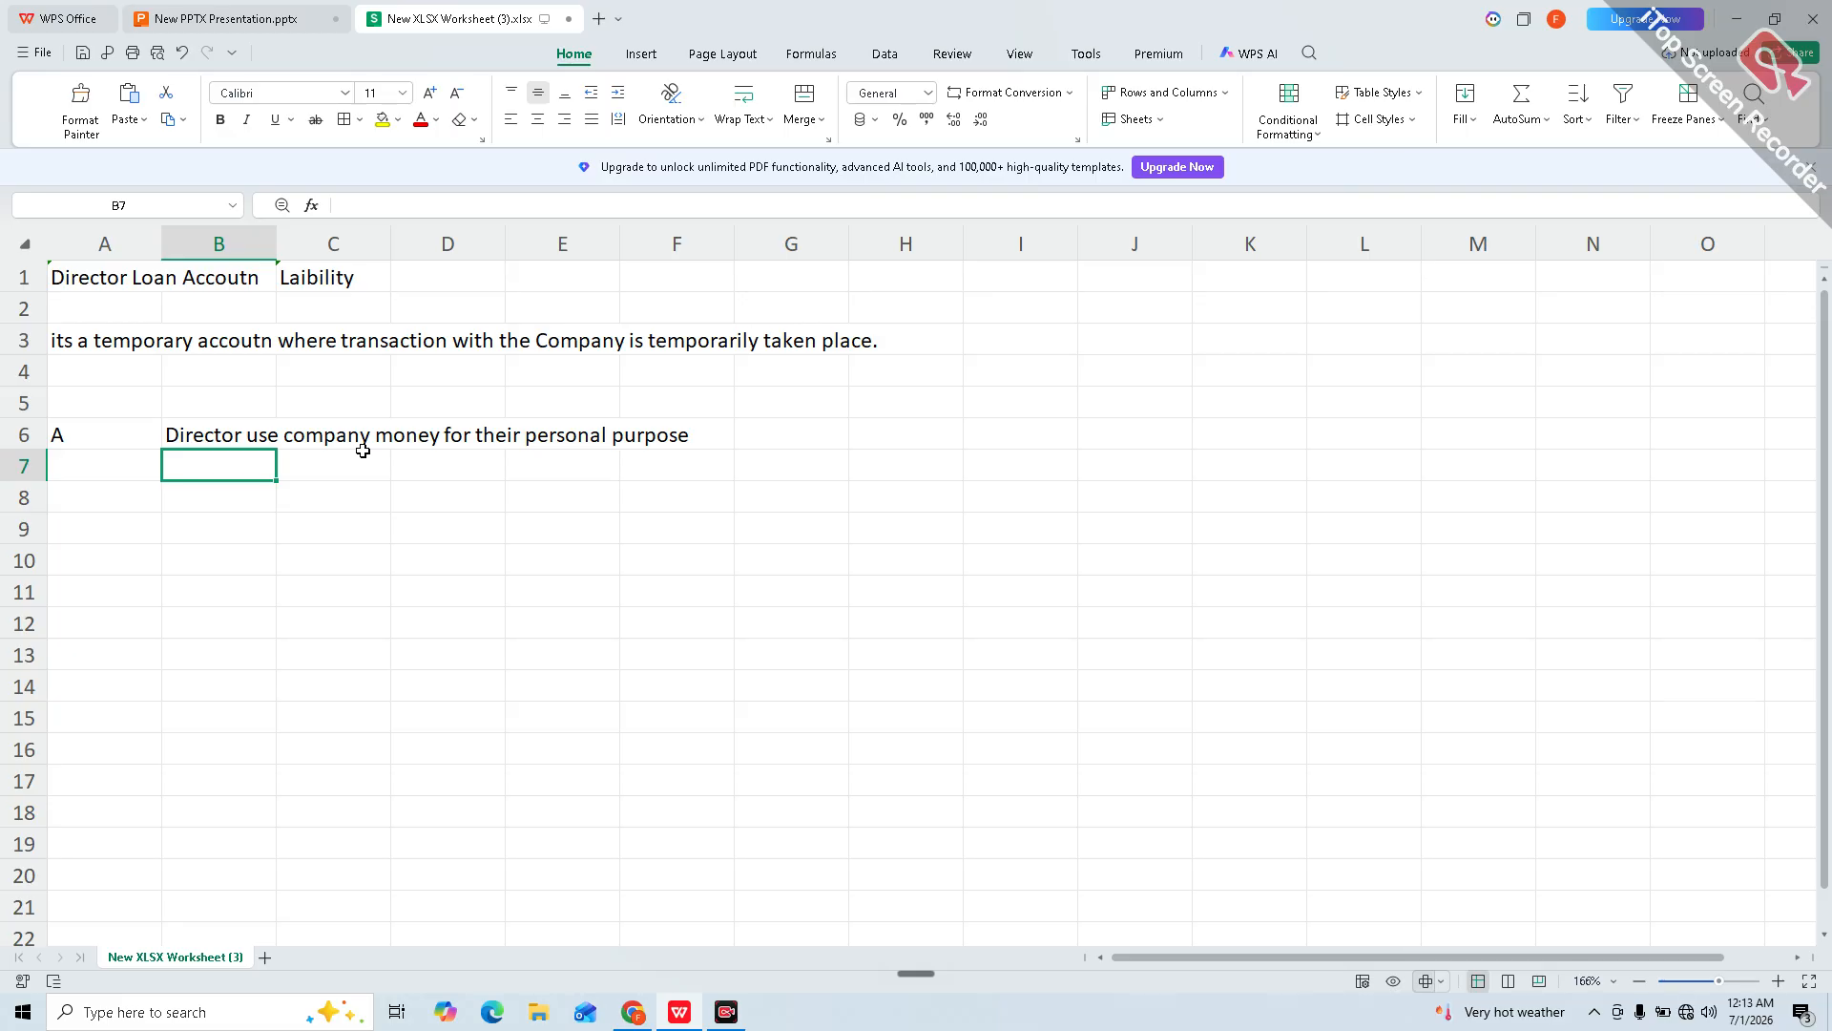
Step: Fill row 8 with the debit line Dr | Receivable | DLA
key(Down)
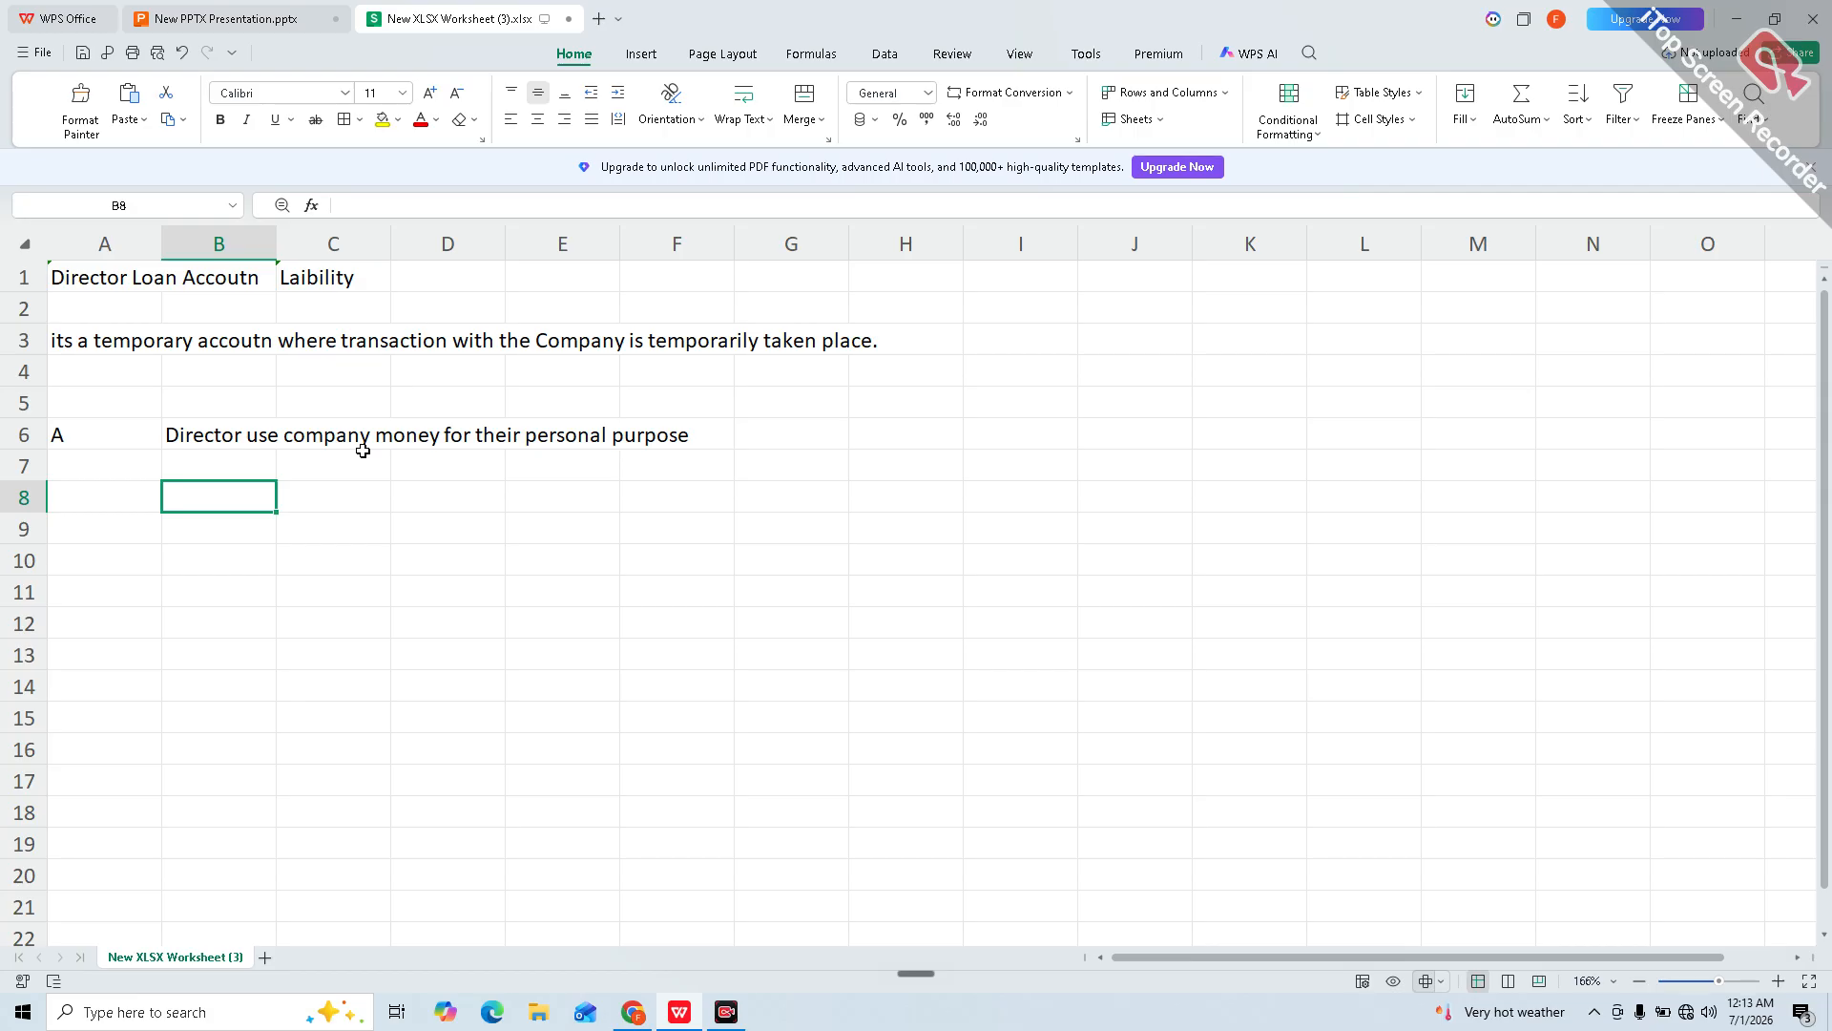
text(Dr)
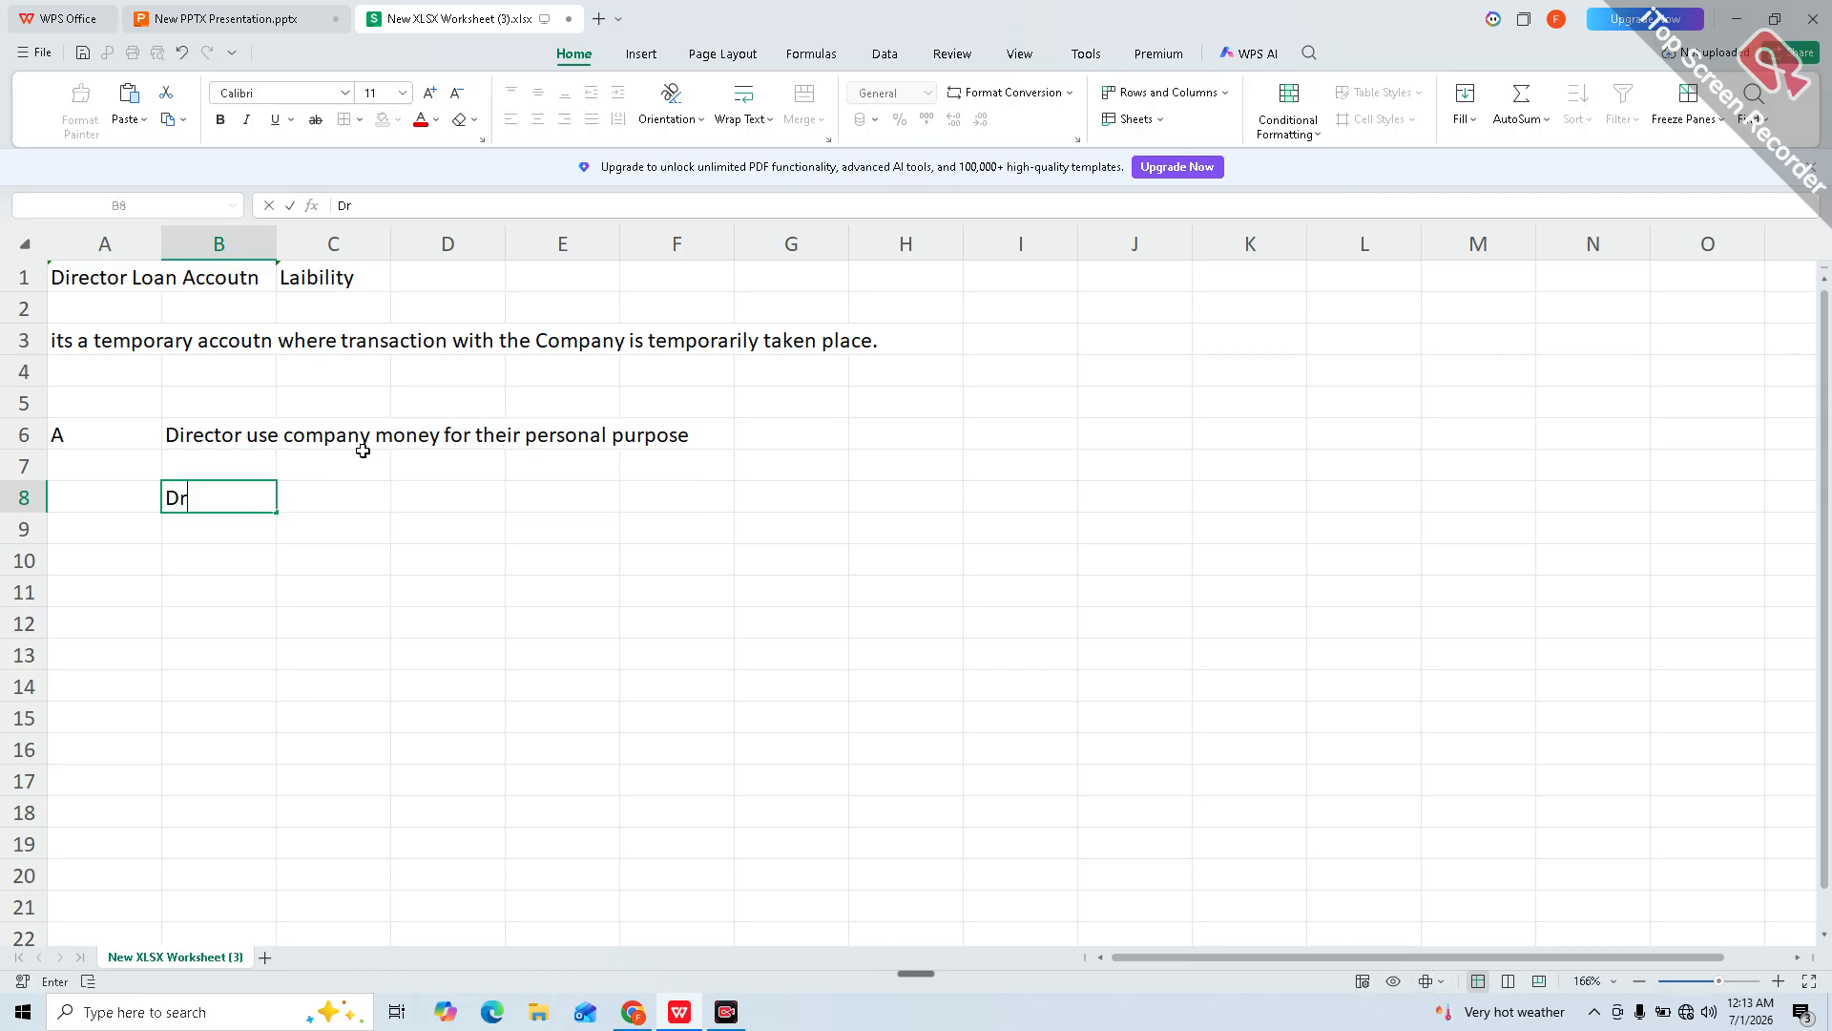
key(Tab)
text(R)
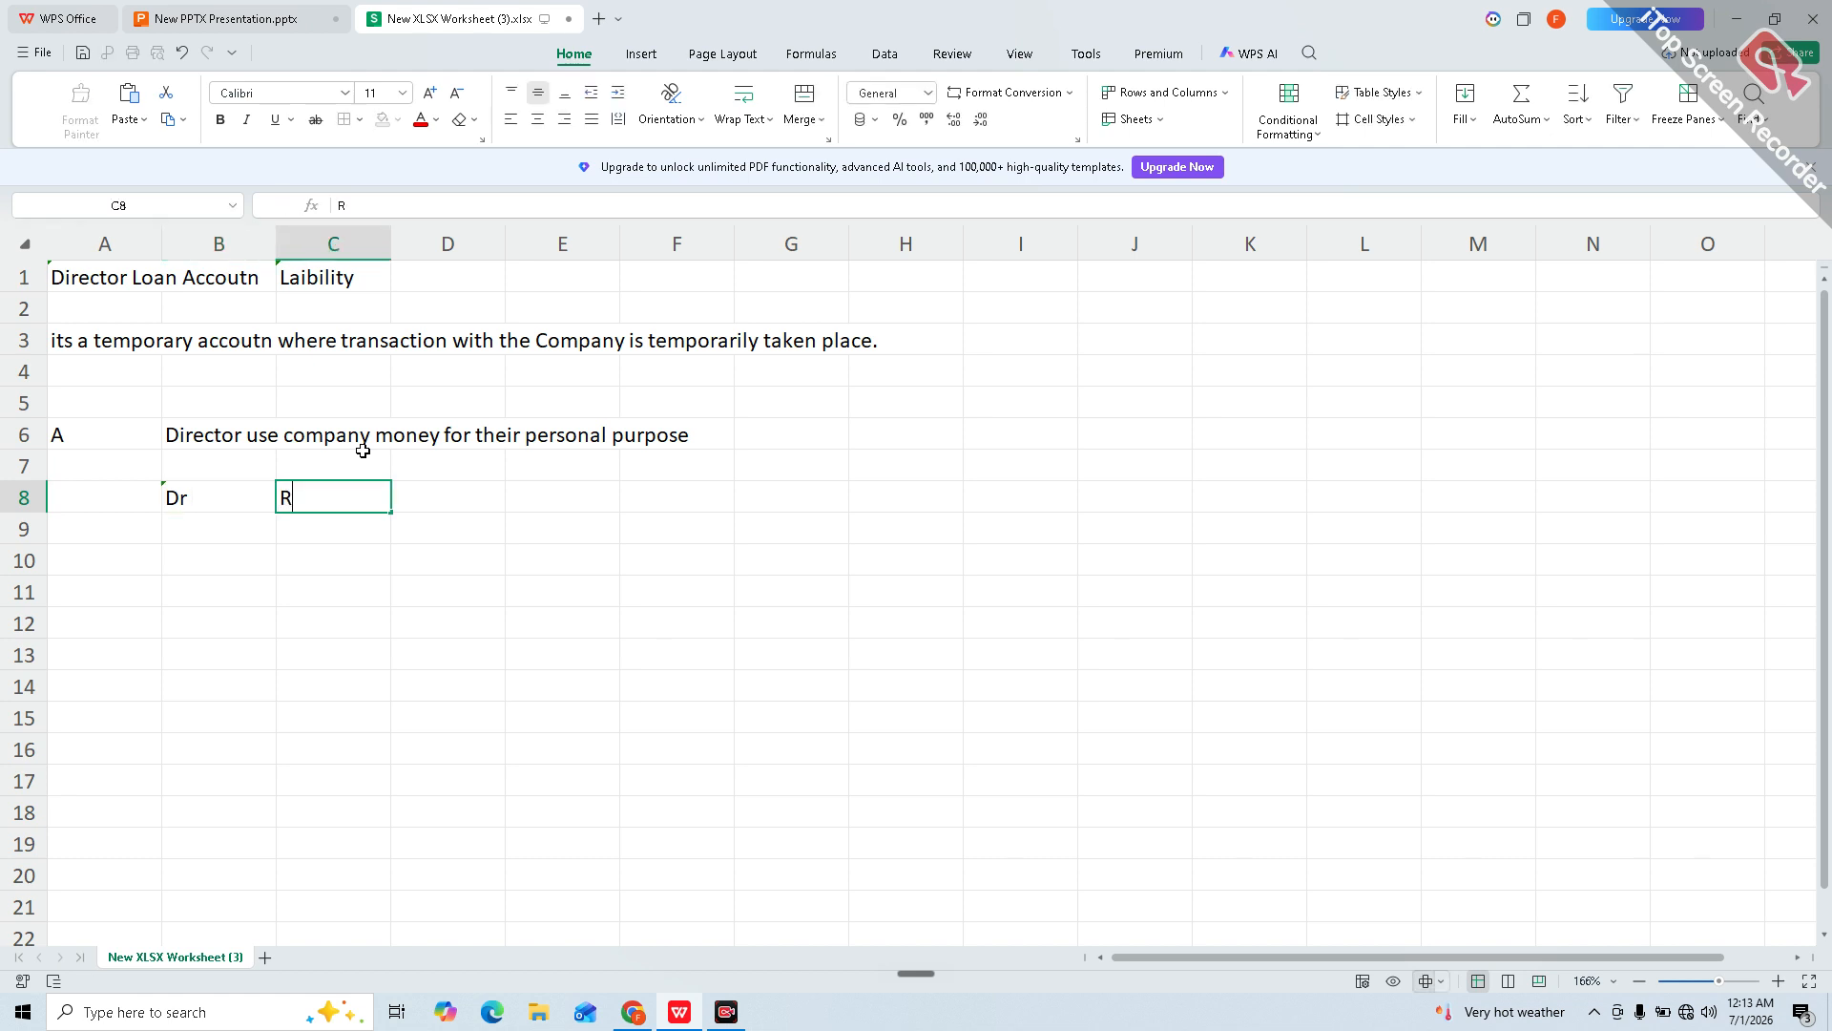
text(eceivable)
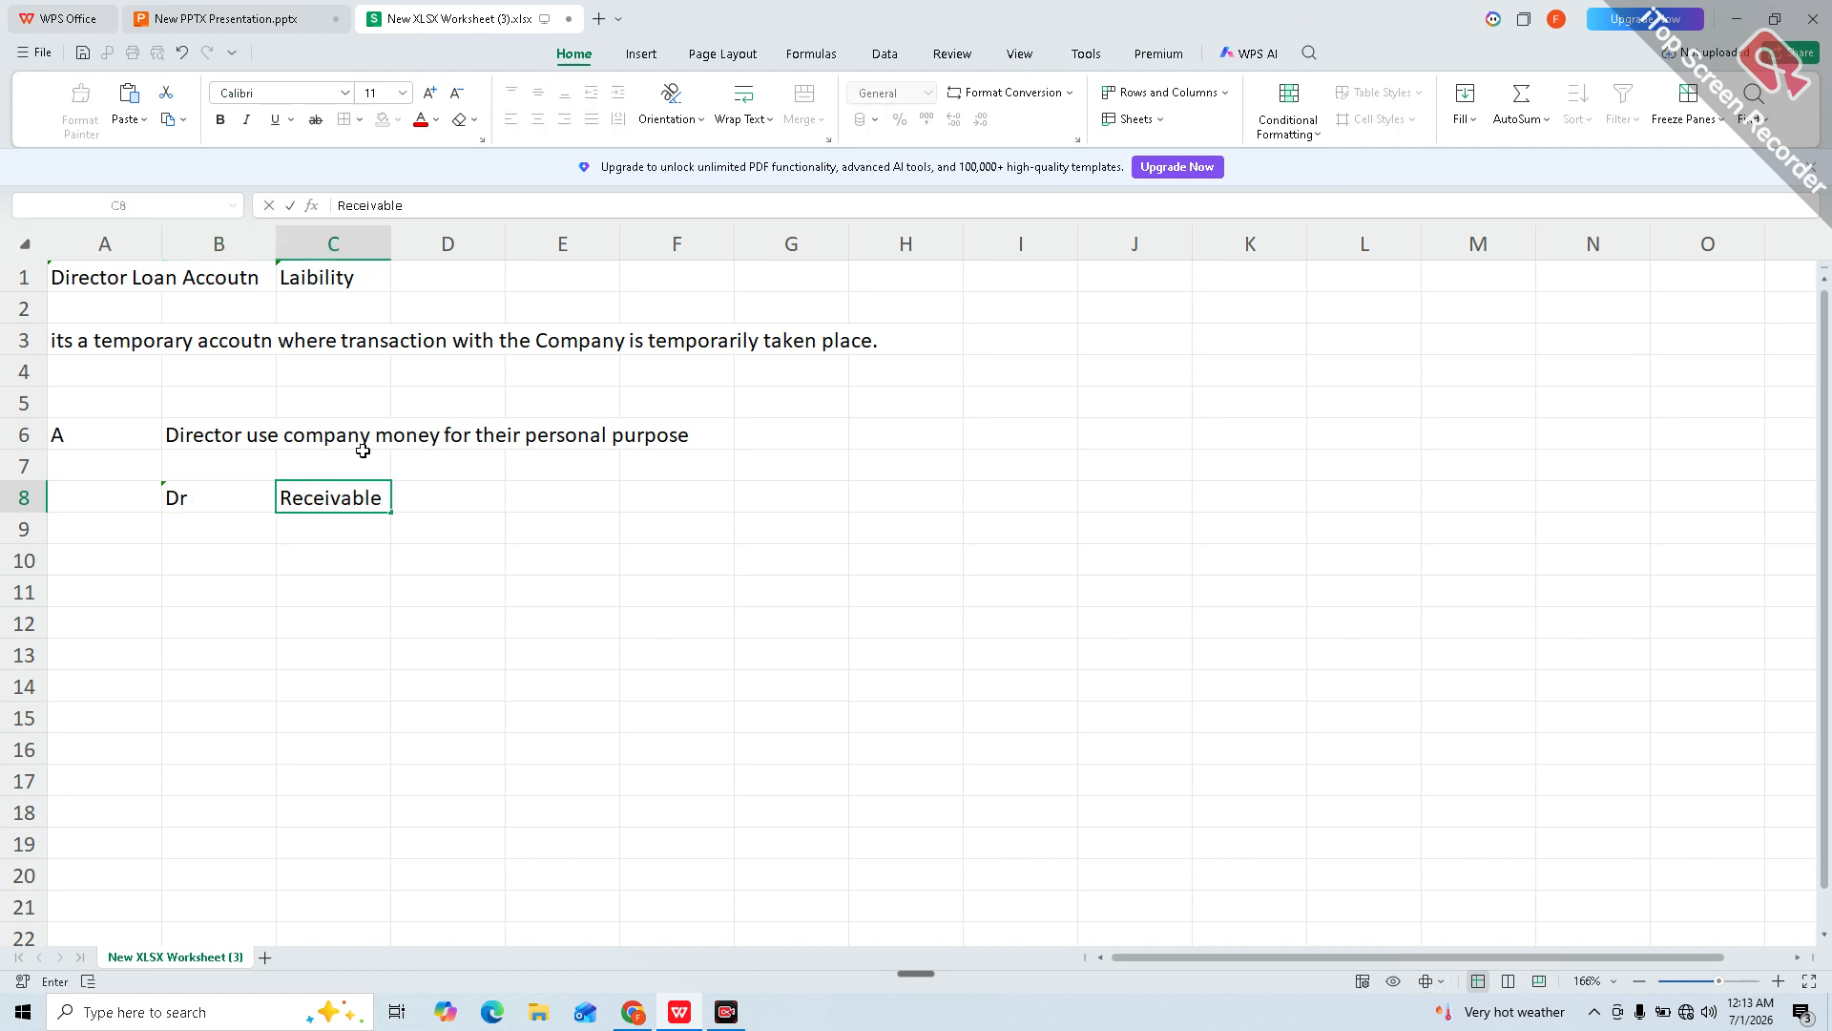
key(Tab)
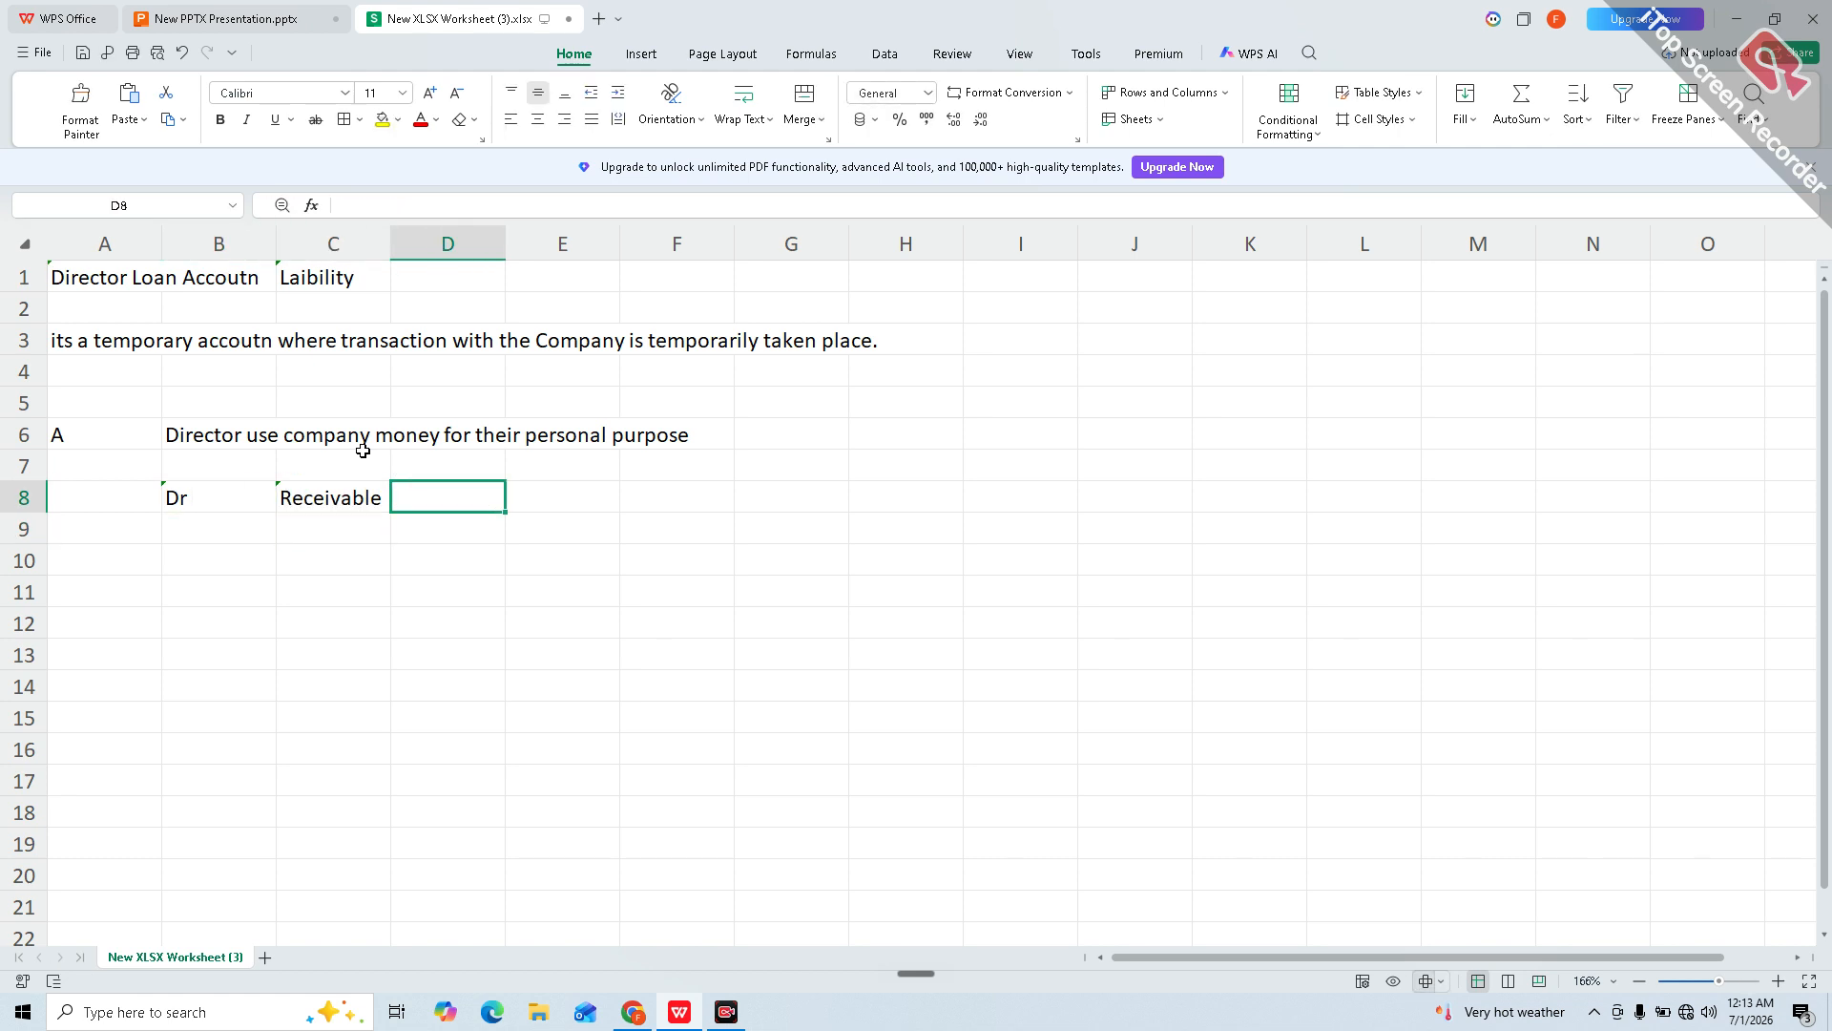
text(DLA)
key(Return)
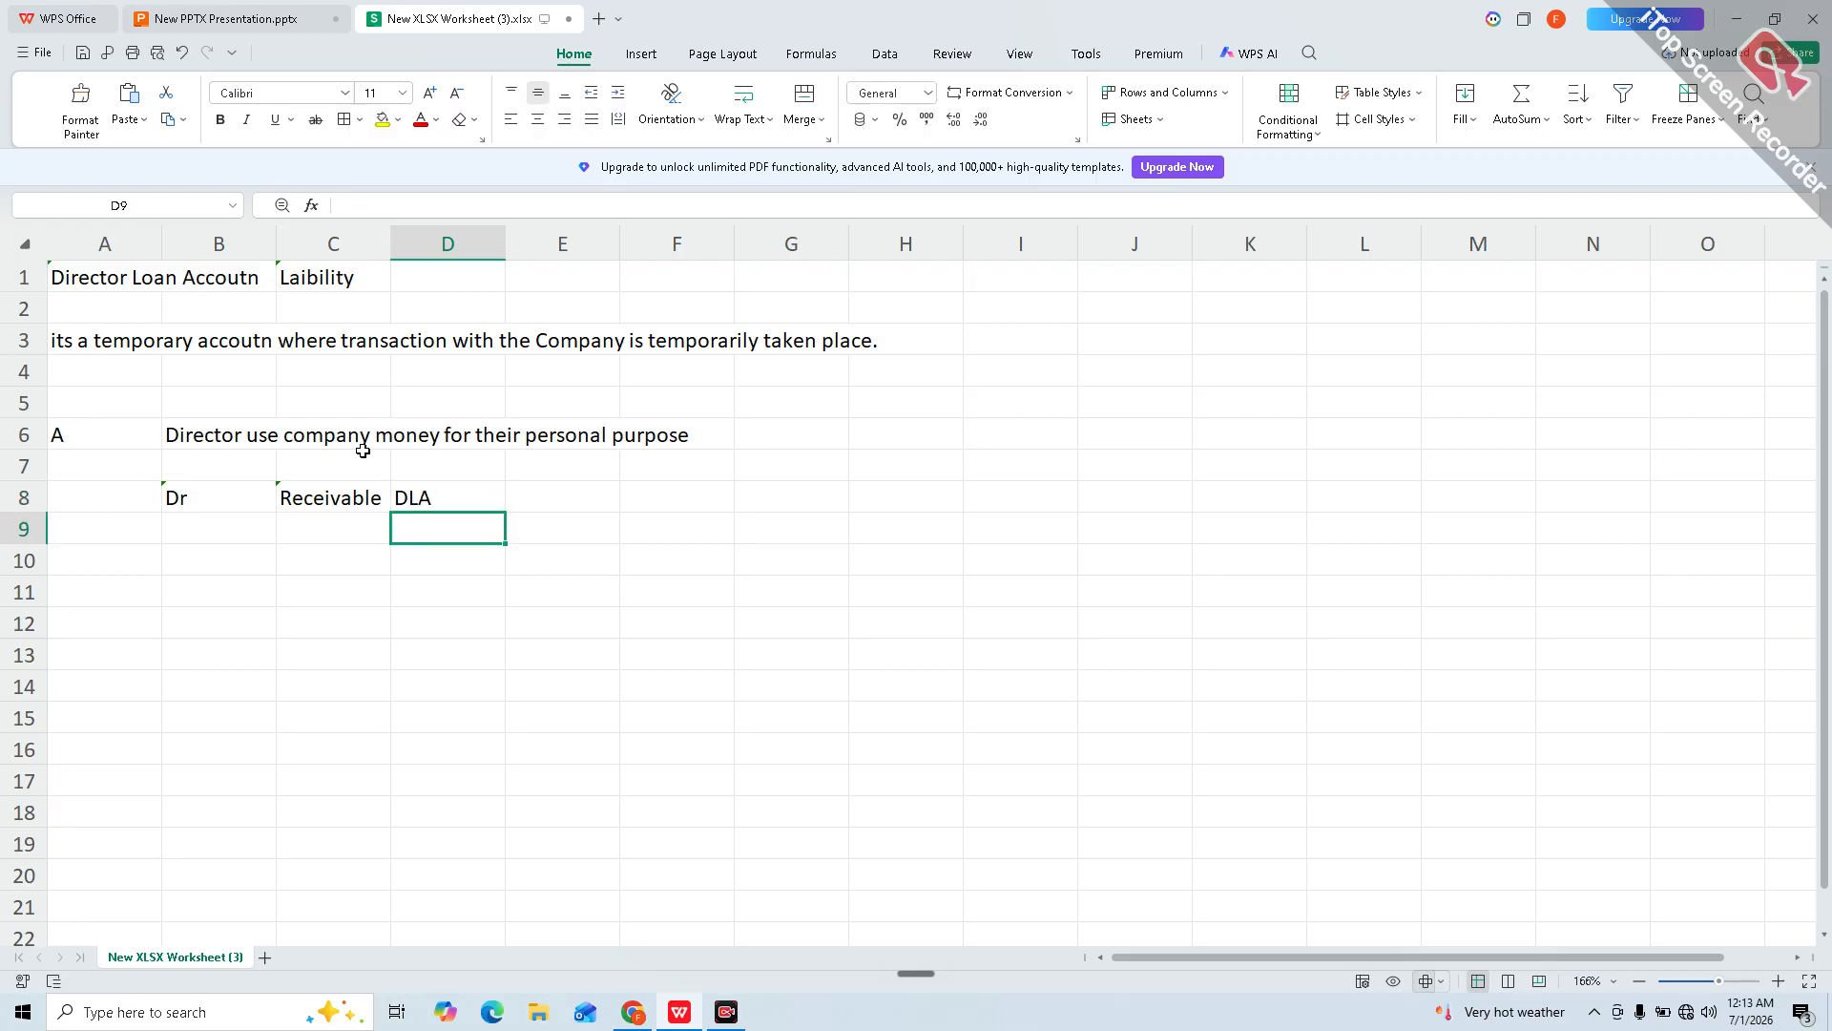
Step: Fill B9:D9 with the credit line CR | Cash | Bank
key(Left)
key(Left)
key(Left)
key(Right)
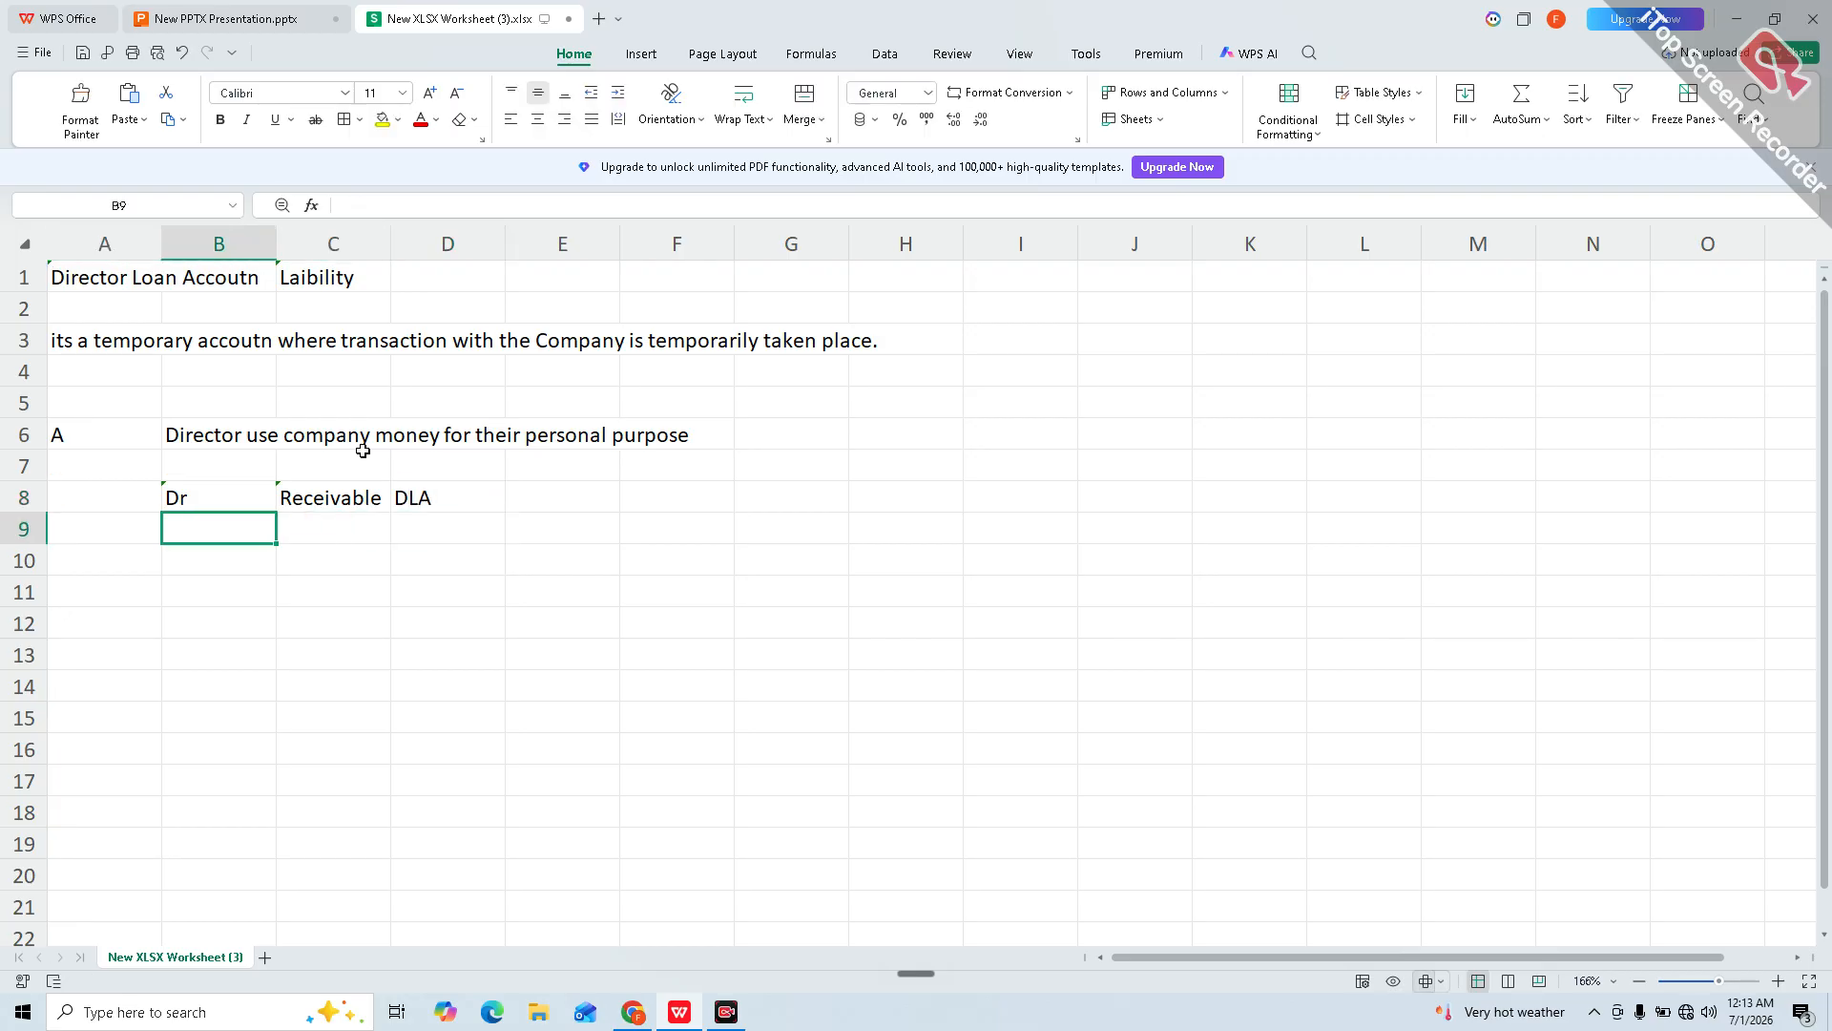
text(CR)
key(Tab)
text(Cash)
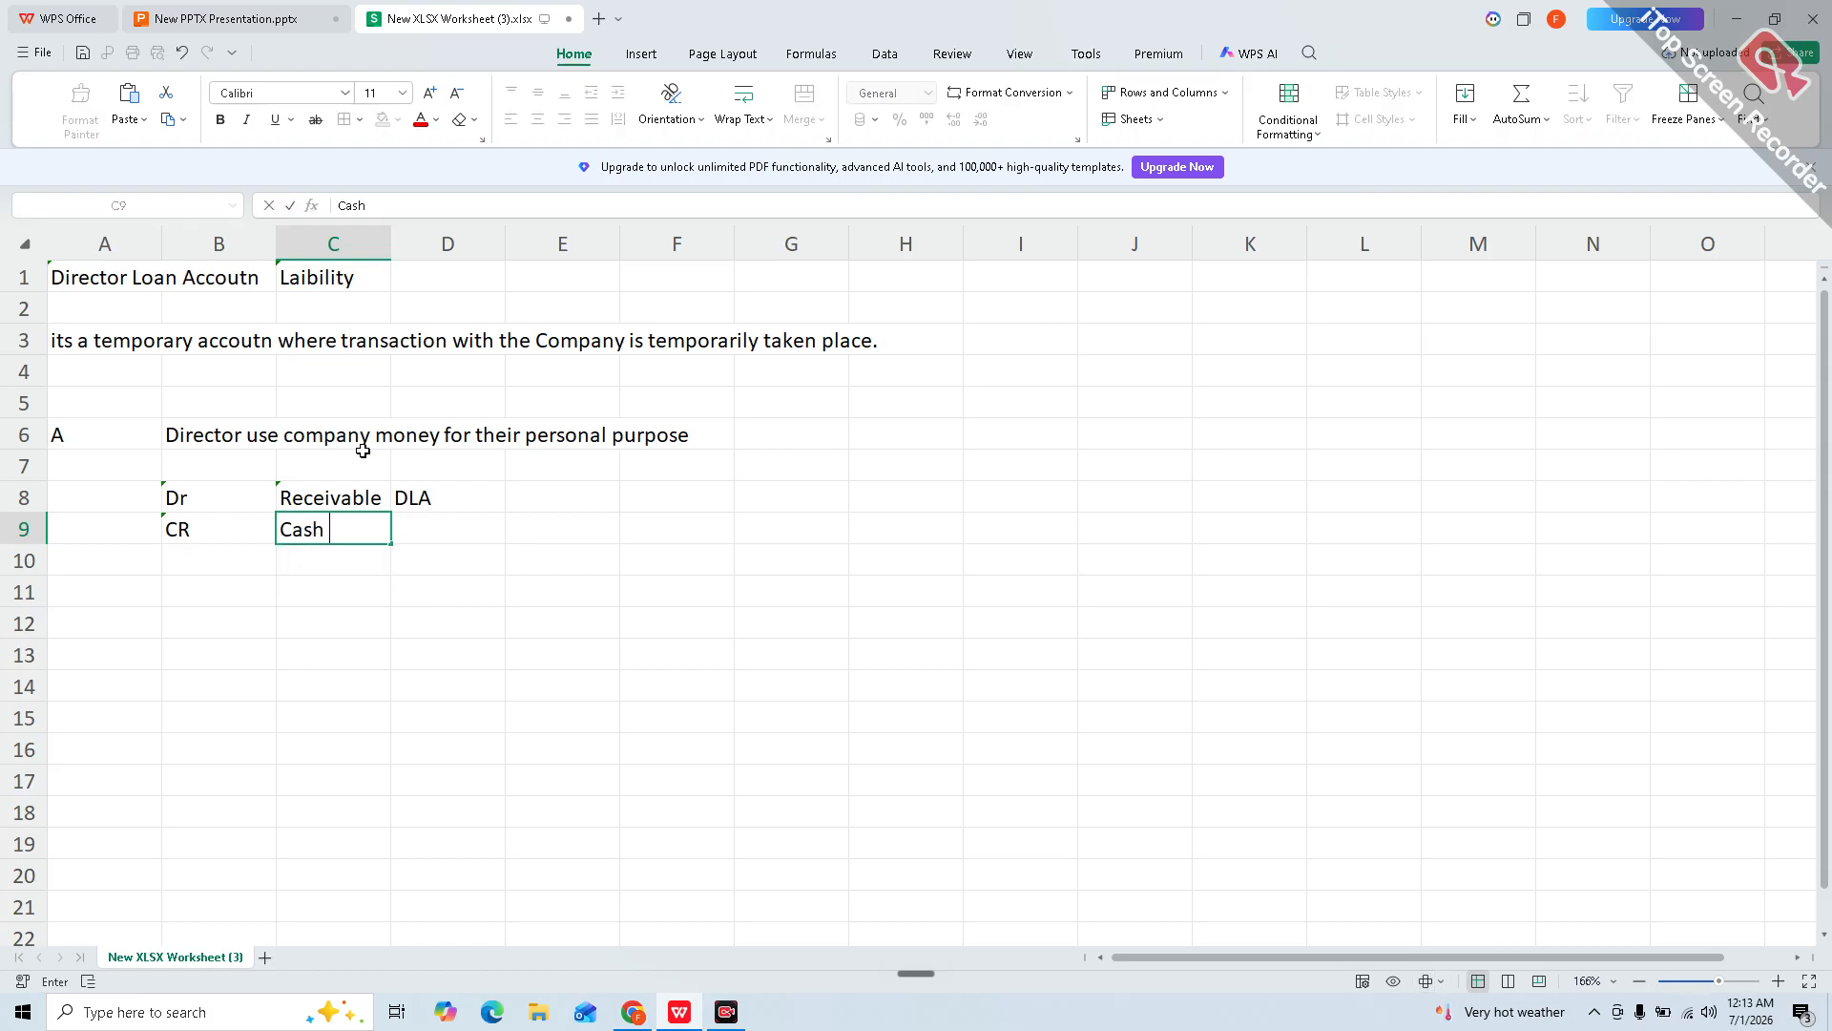
key(Tab)
text(Bank)
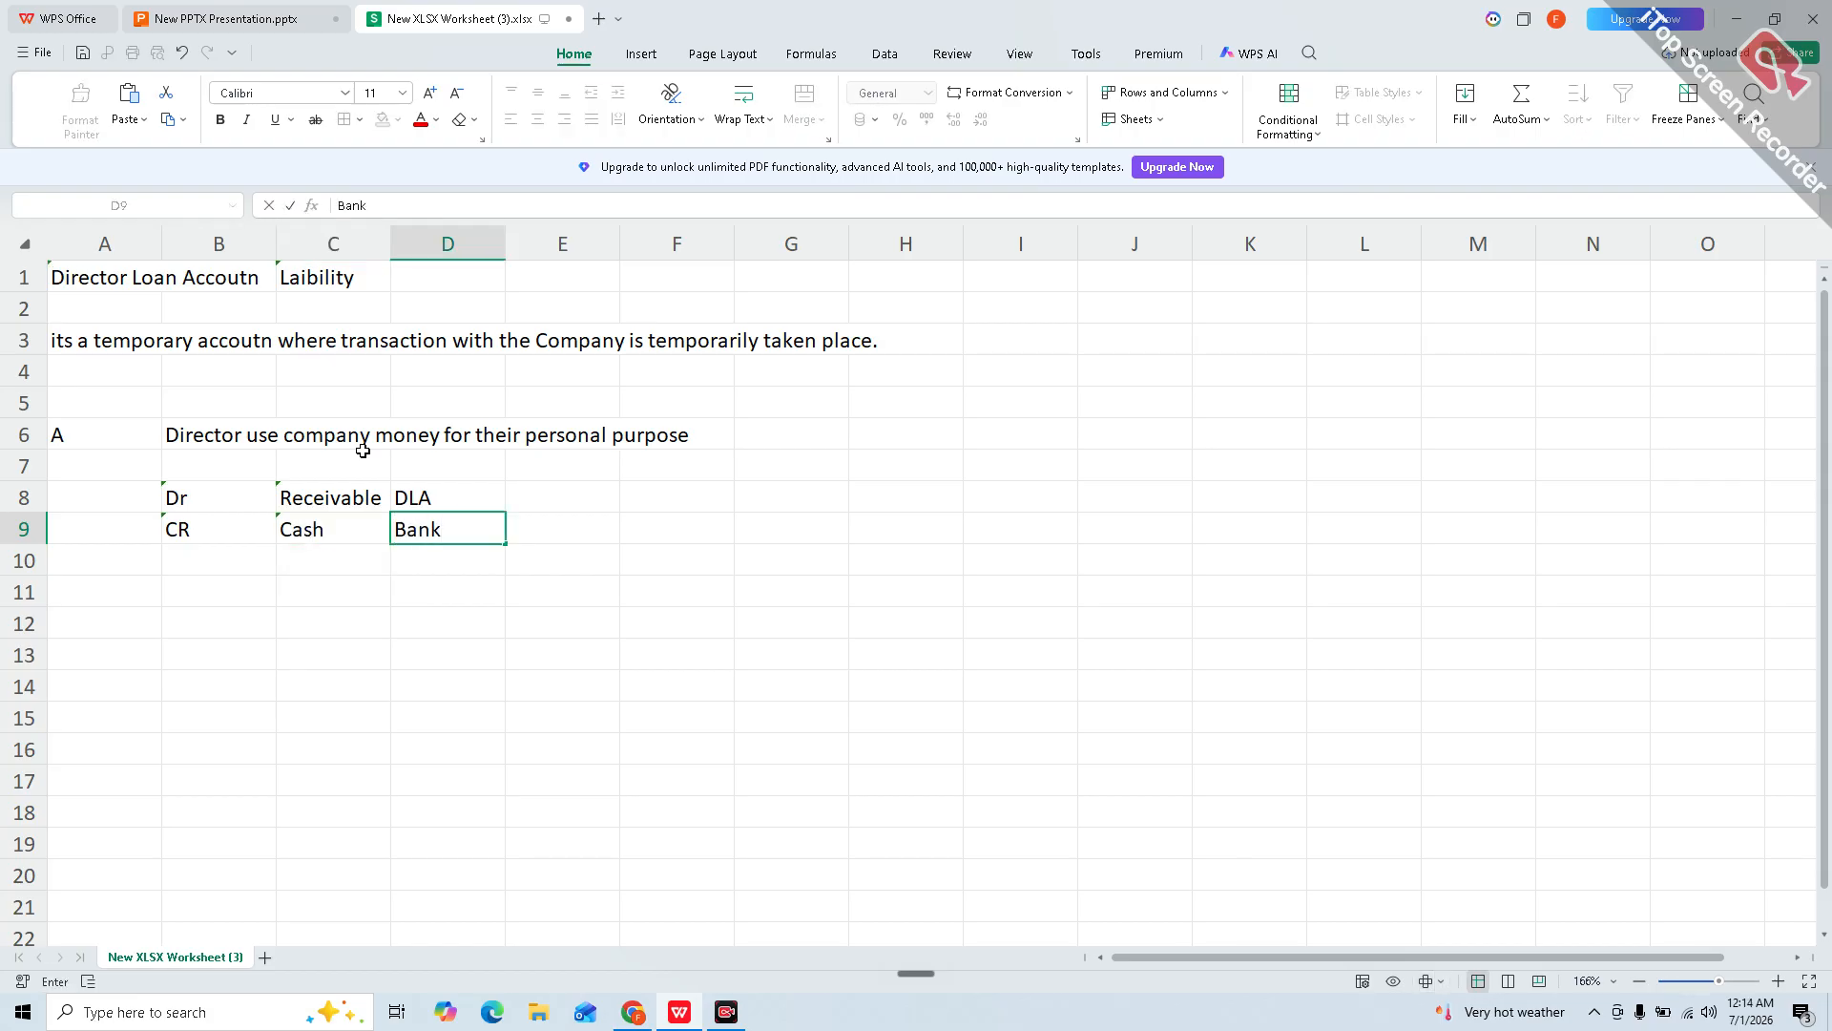
key(Return)
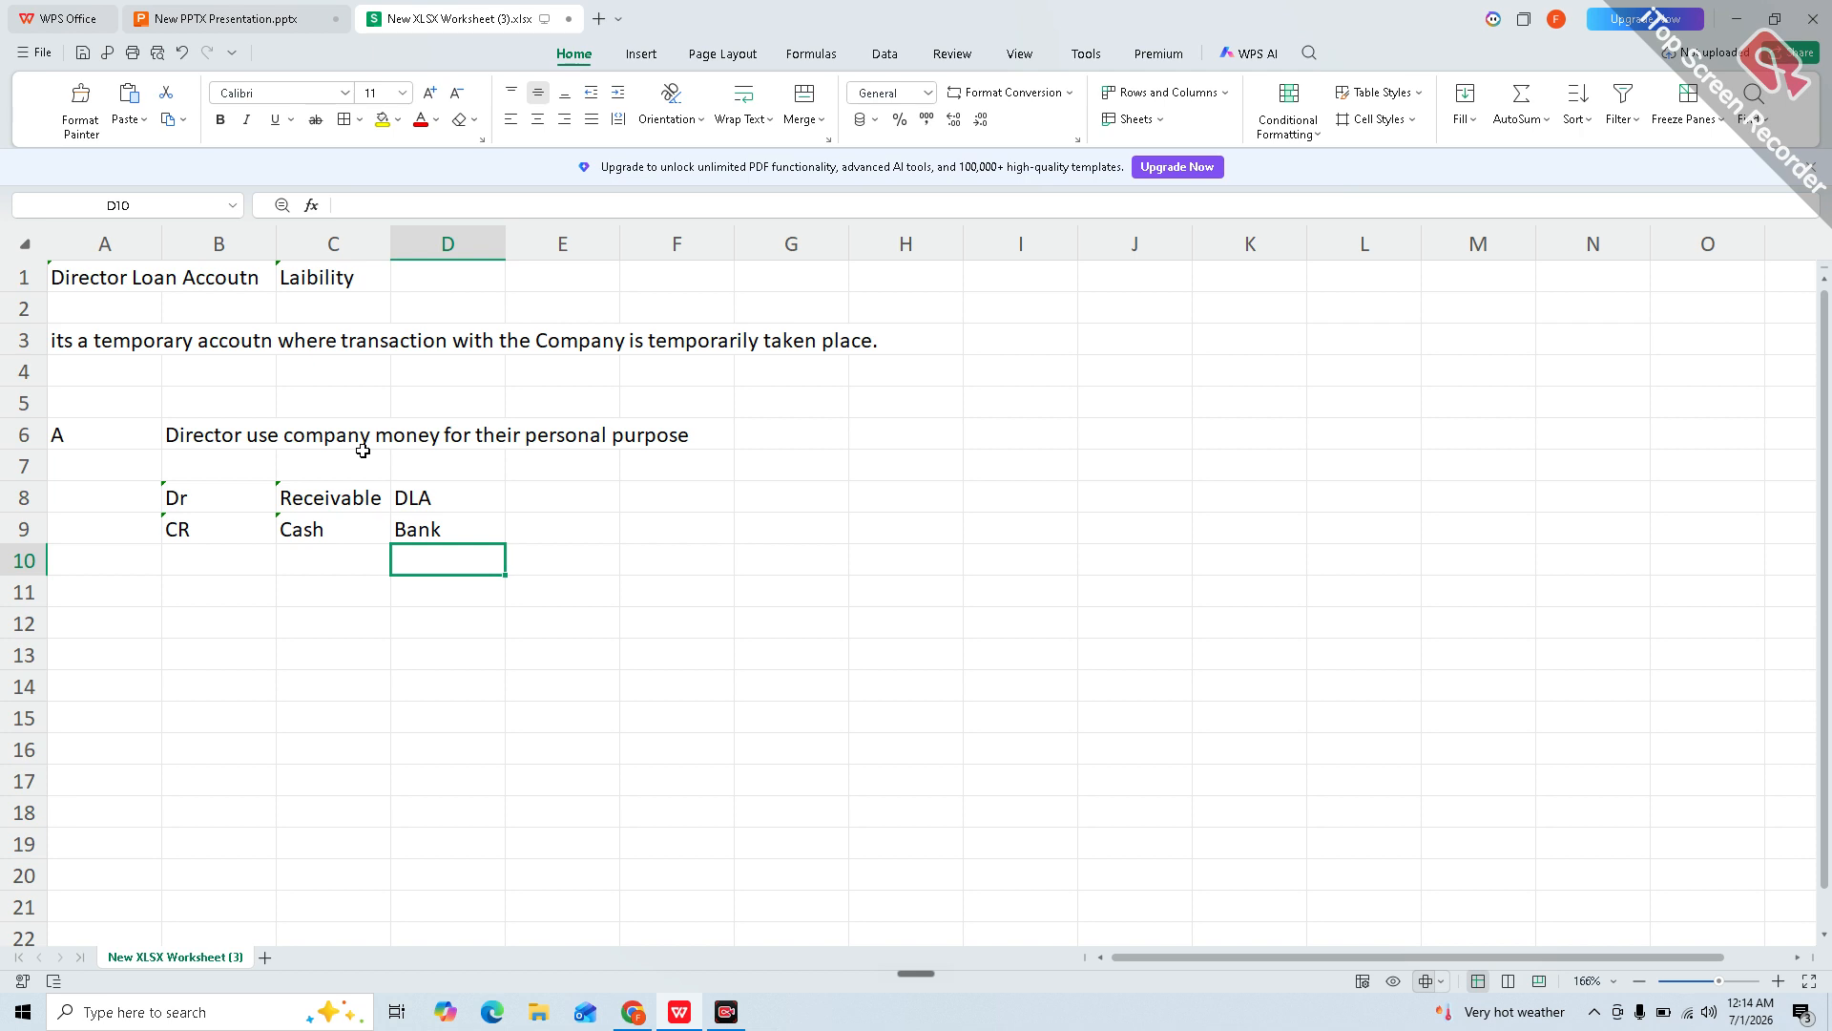
Step: Enter '2nd things' in A11 and 'Director put money in the company account' in B11
key(Left)
key(Left)
key(Left)
key(Down)
text(2nd things)
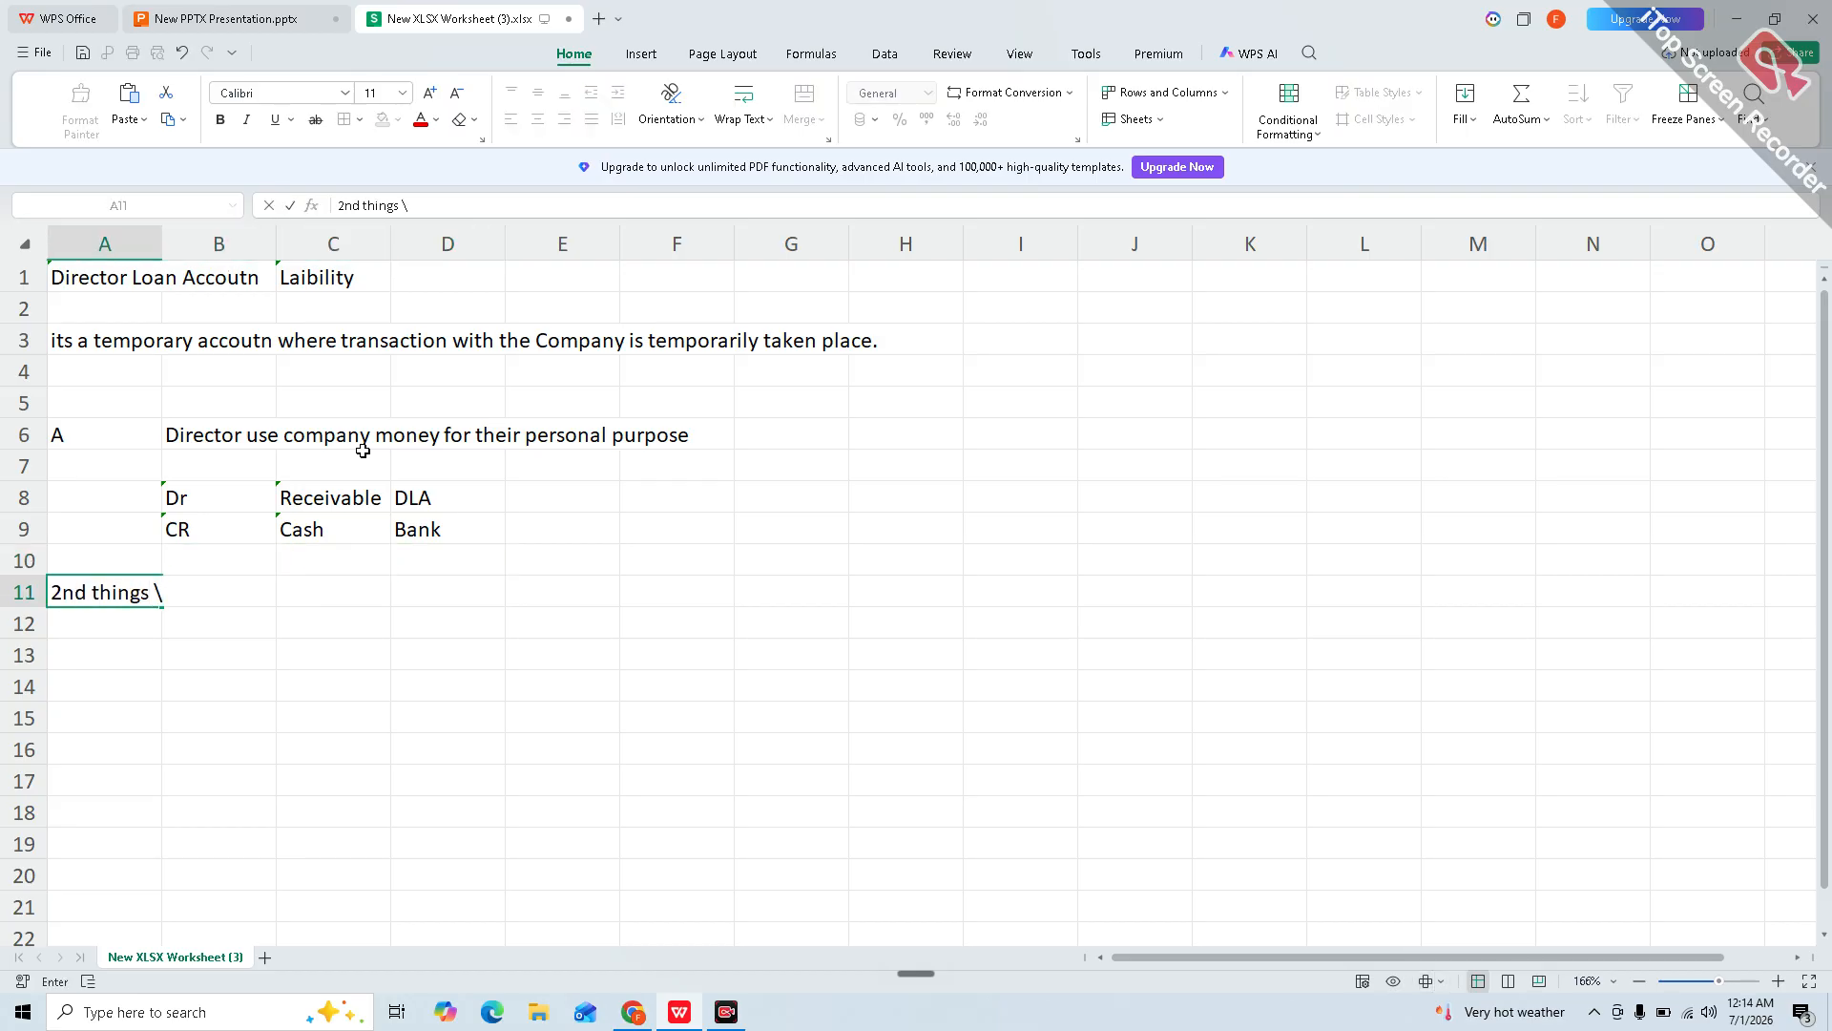
key(Return)
key(Up)
key(Right)
text(Directo)
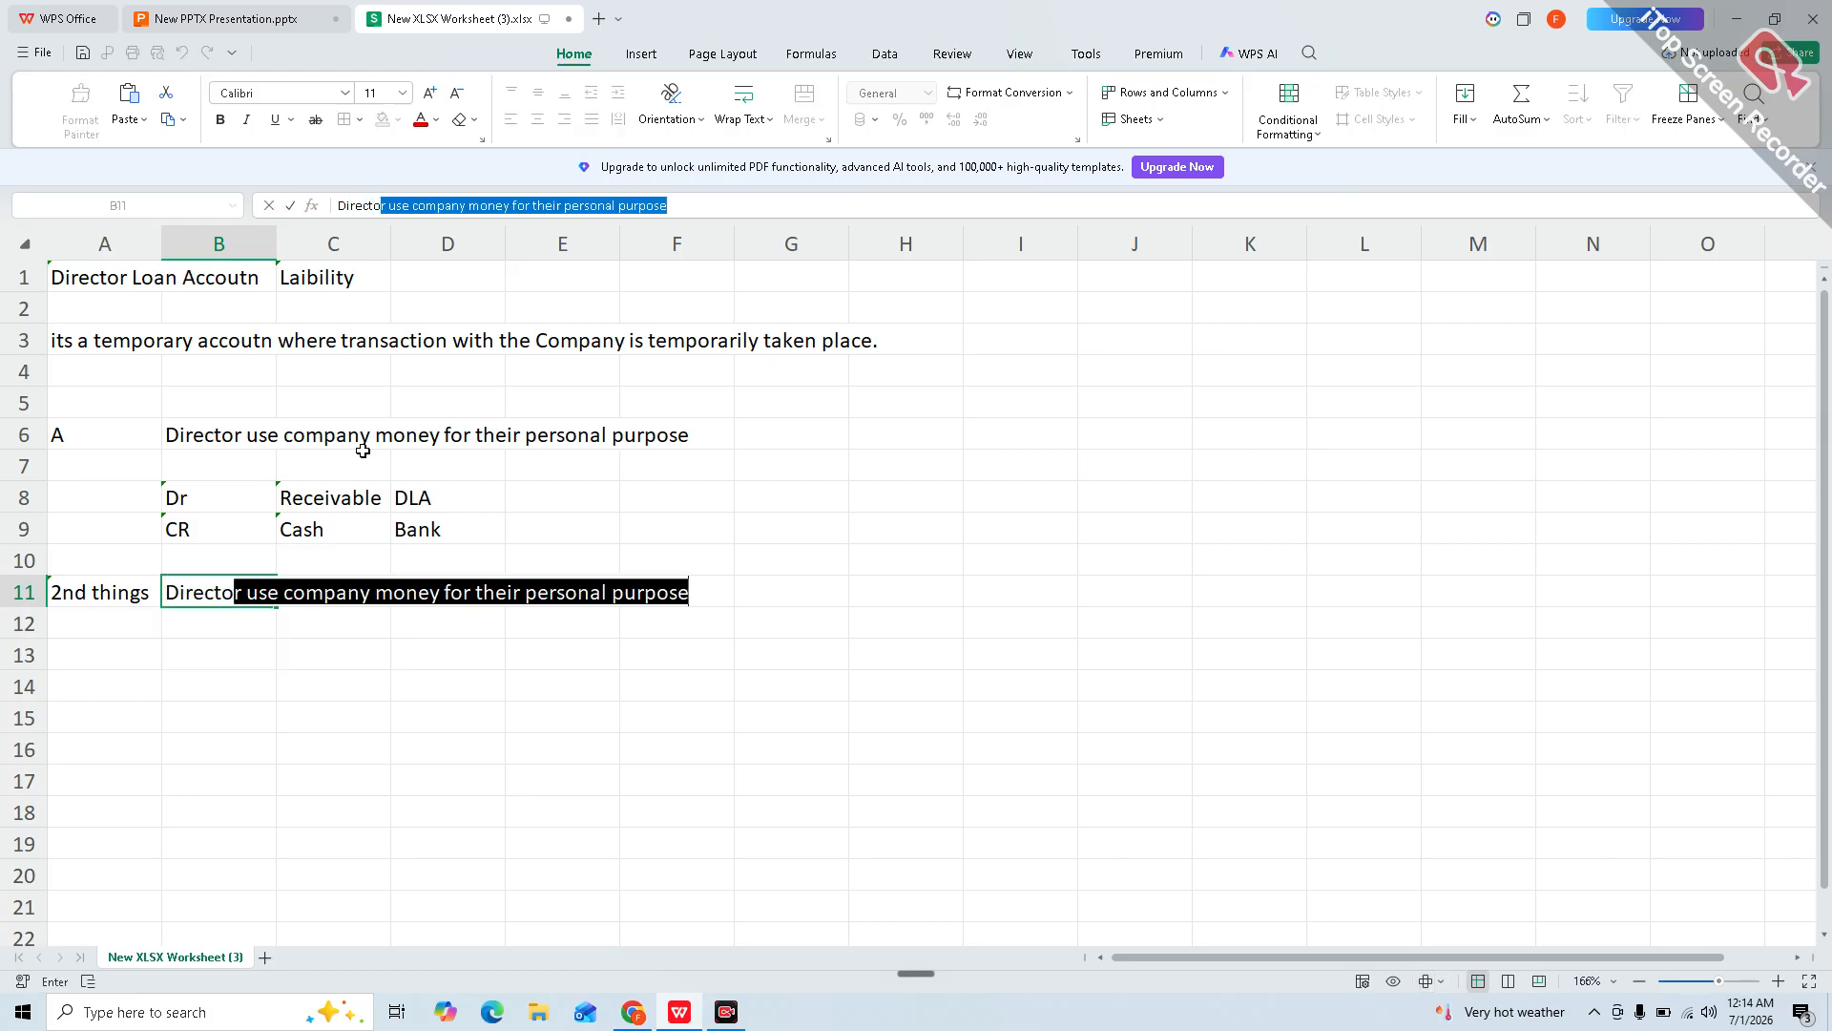
text(r put money )
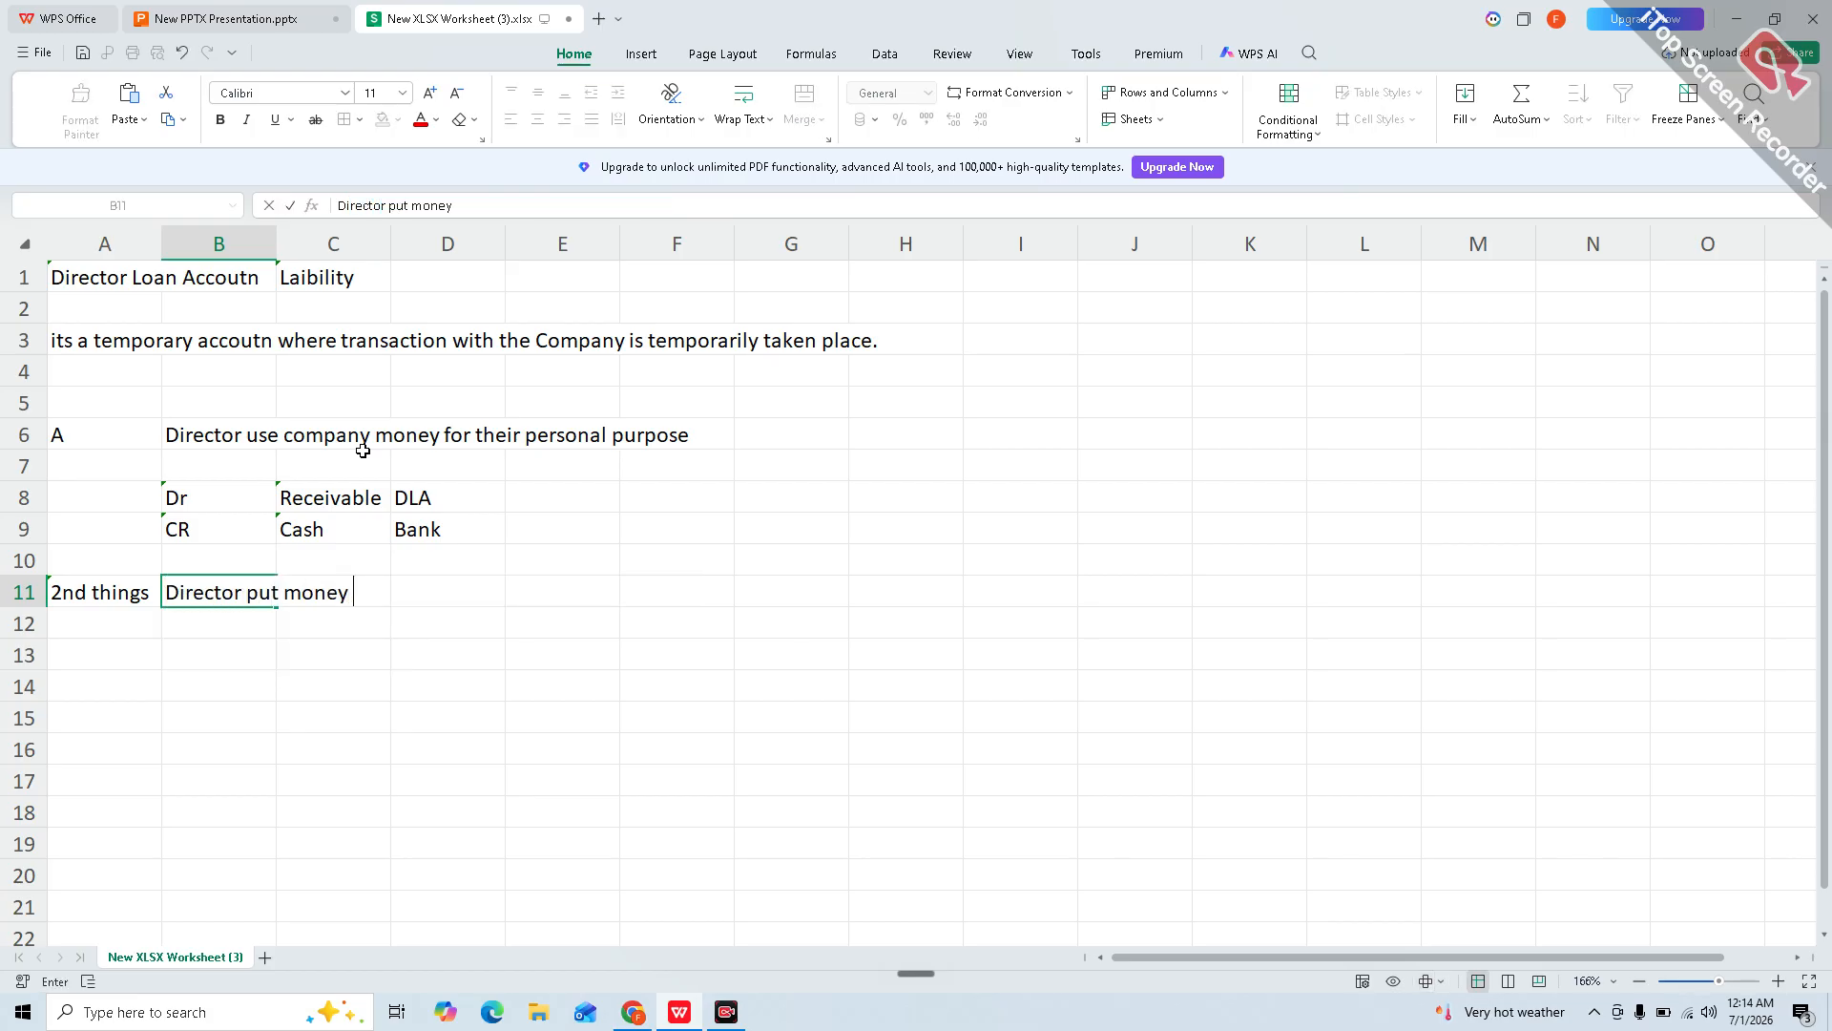
text(in the company a)
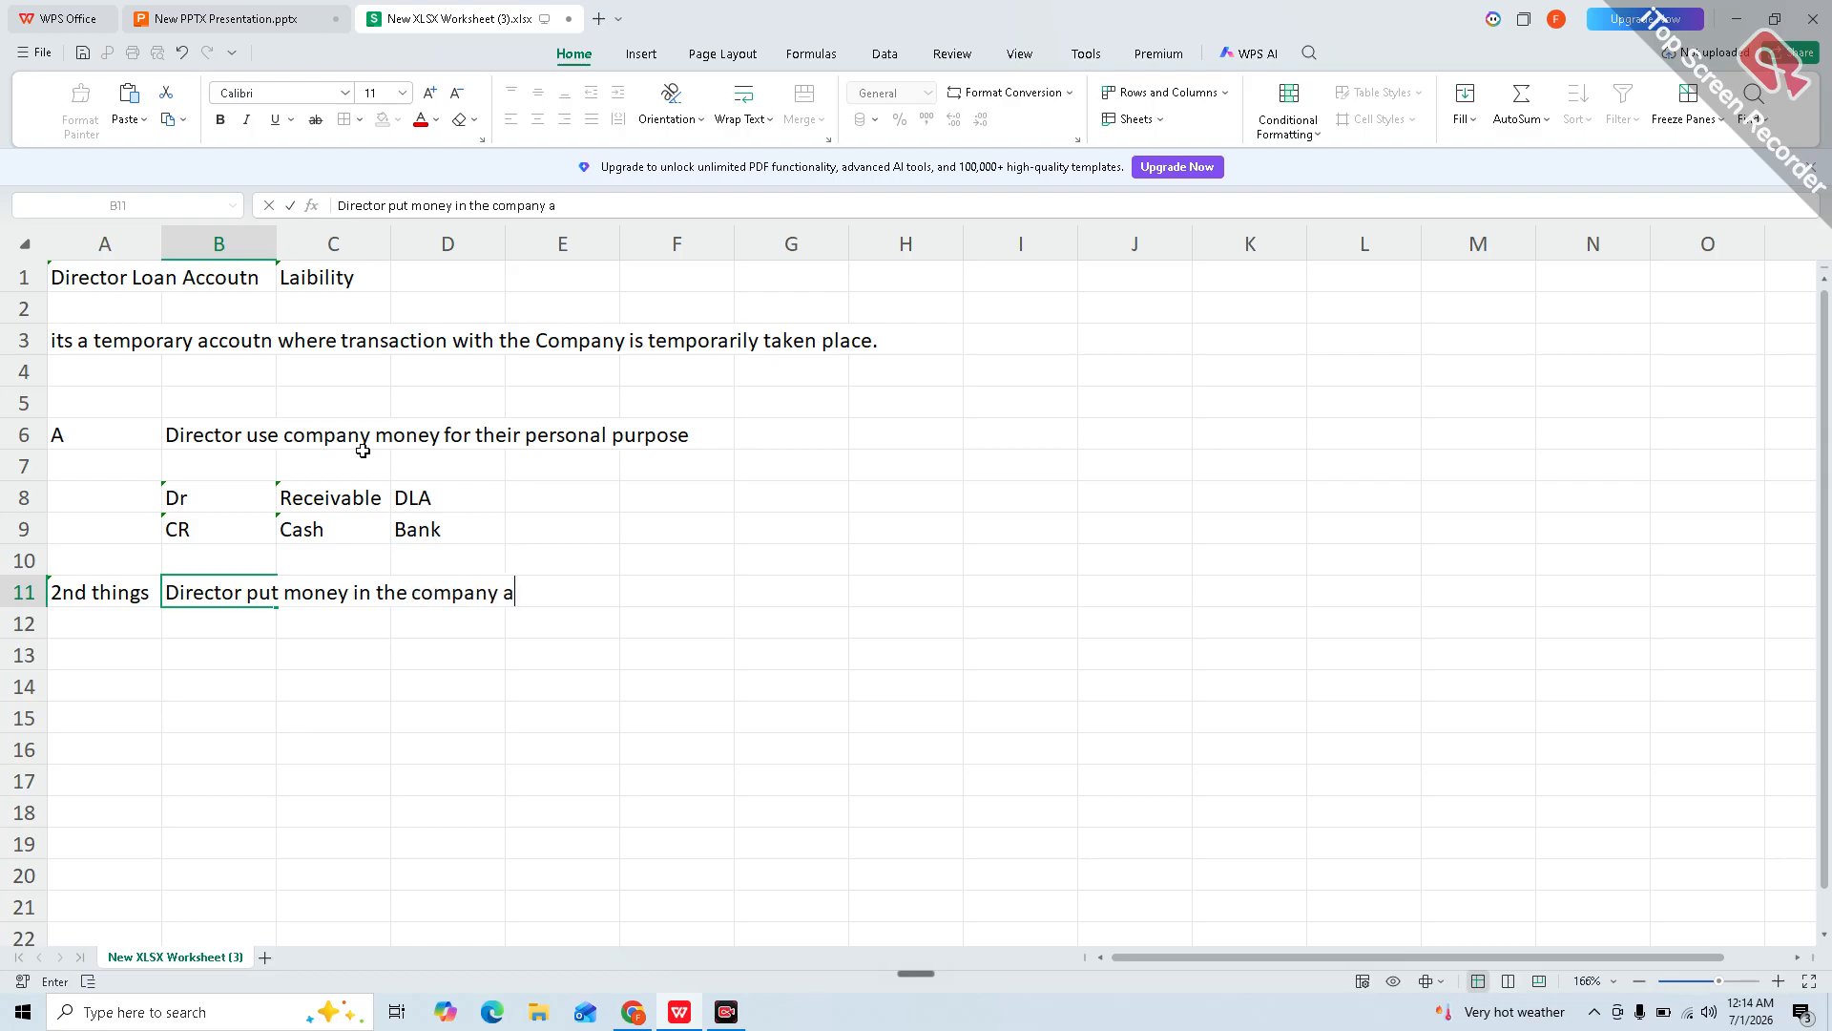
text(ccount)
key(Return)
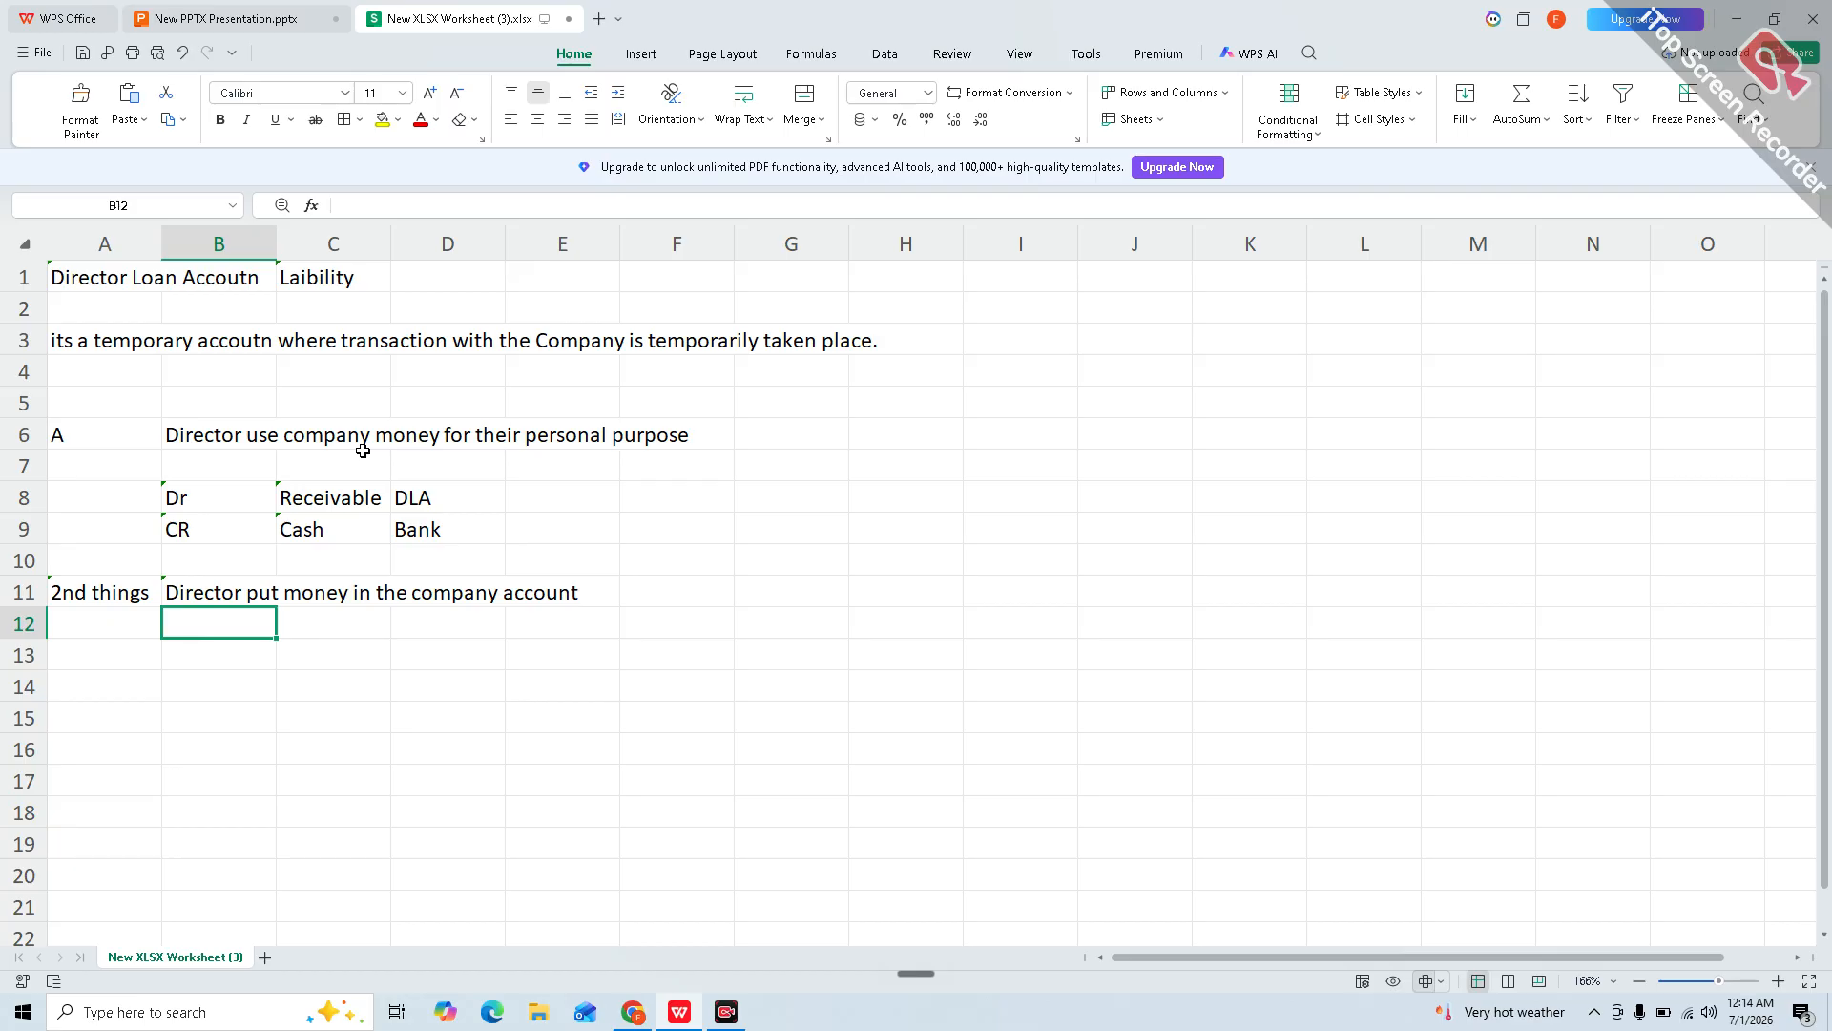
key(Down)
Step: Enter 'Dr Cash' in B13, 'Cr Director loan accoutn' in B14 and 'Liability' in C14
text(Dr)
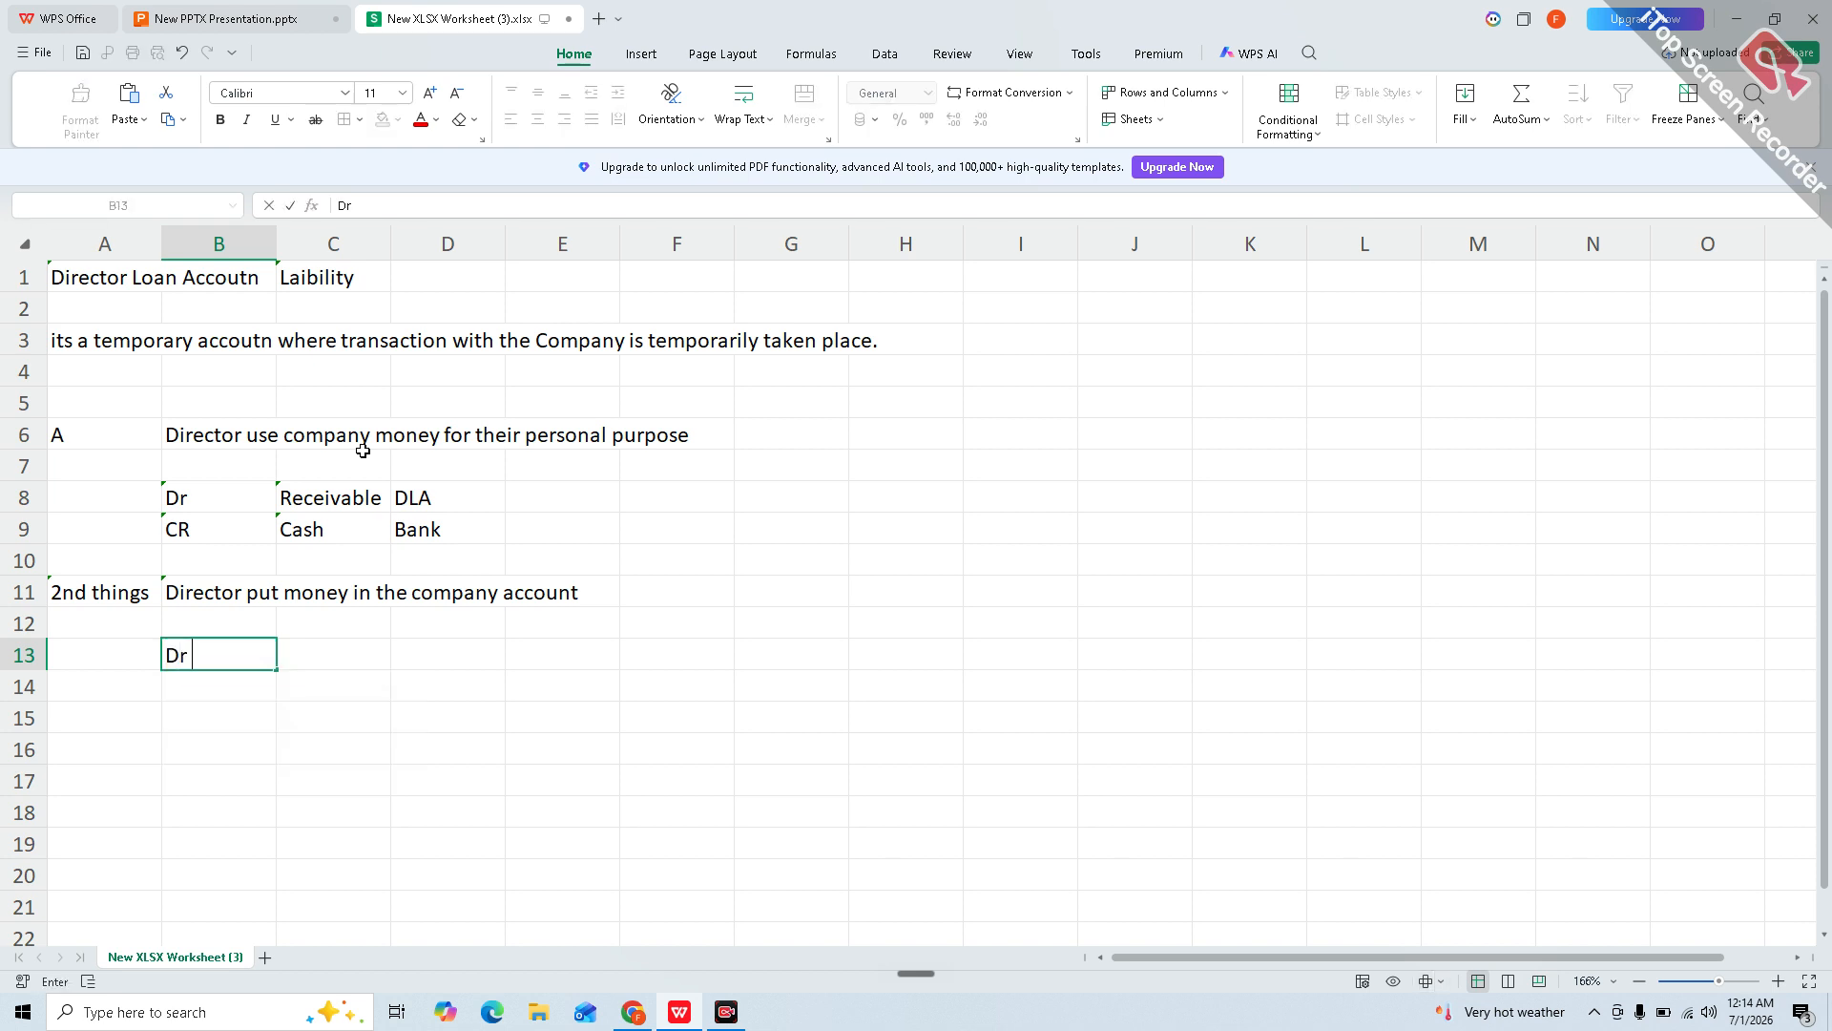
text( CAsh)
key(BackSpace)
key(BackSpace)
key(BackSpace)
text(ash)
key(Return)
text(Cr)
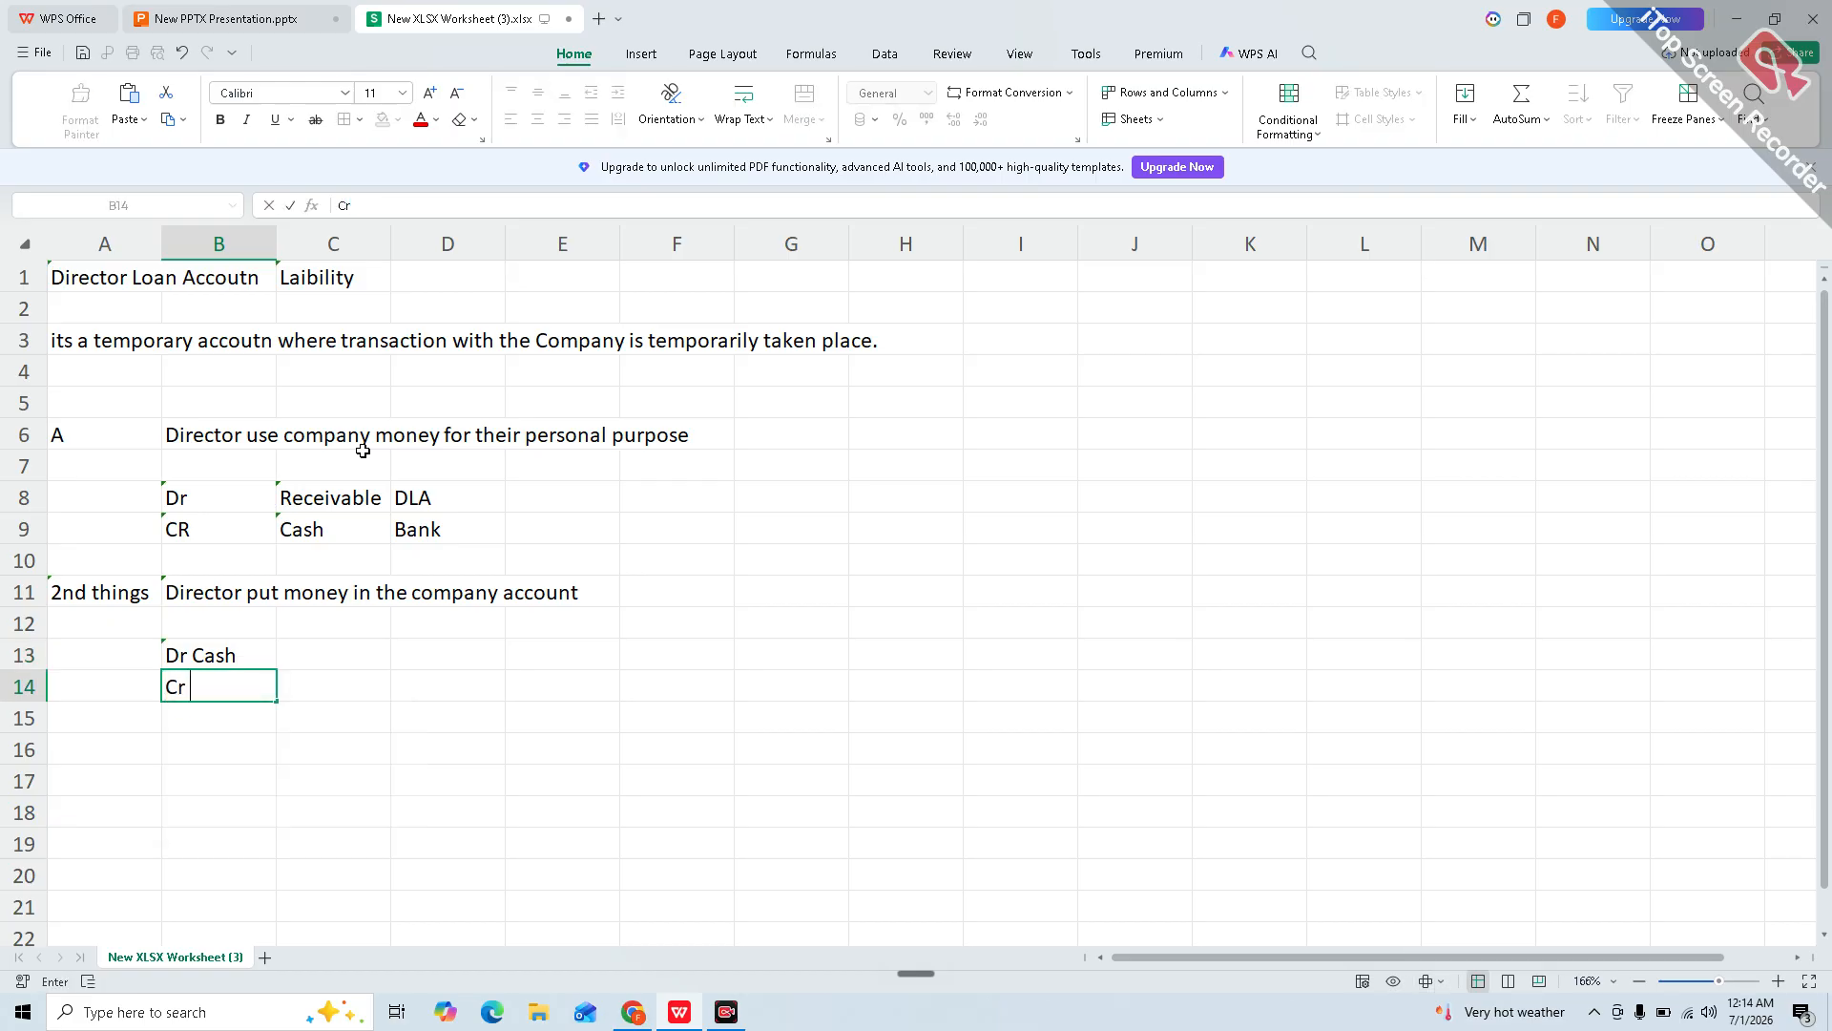
text( Director loan accoutn)
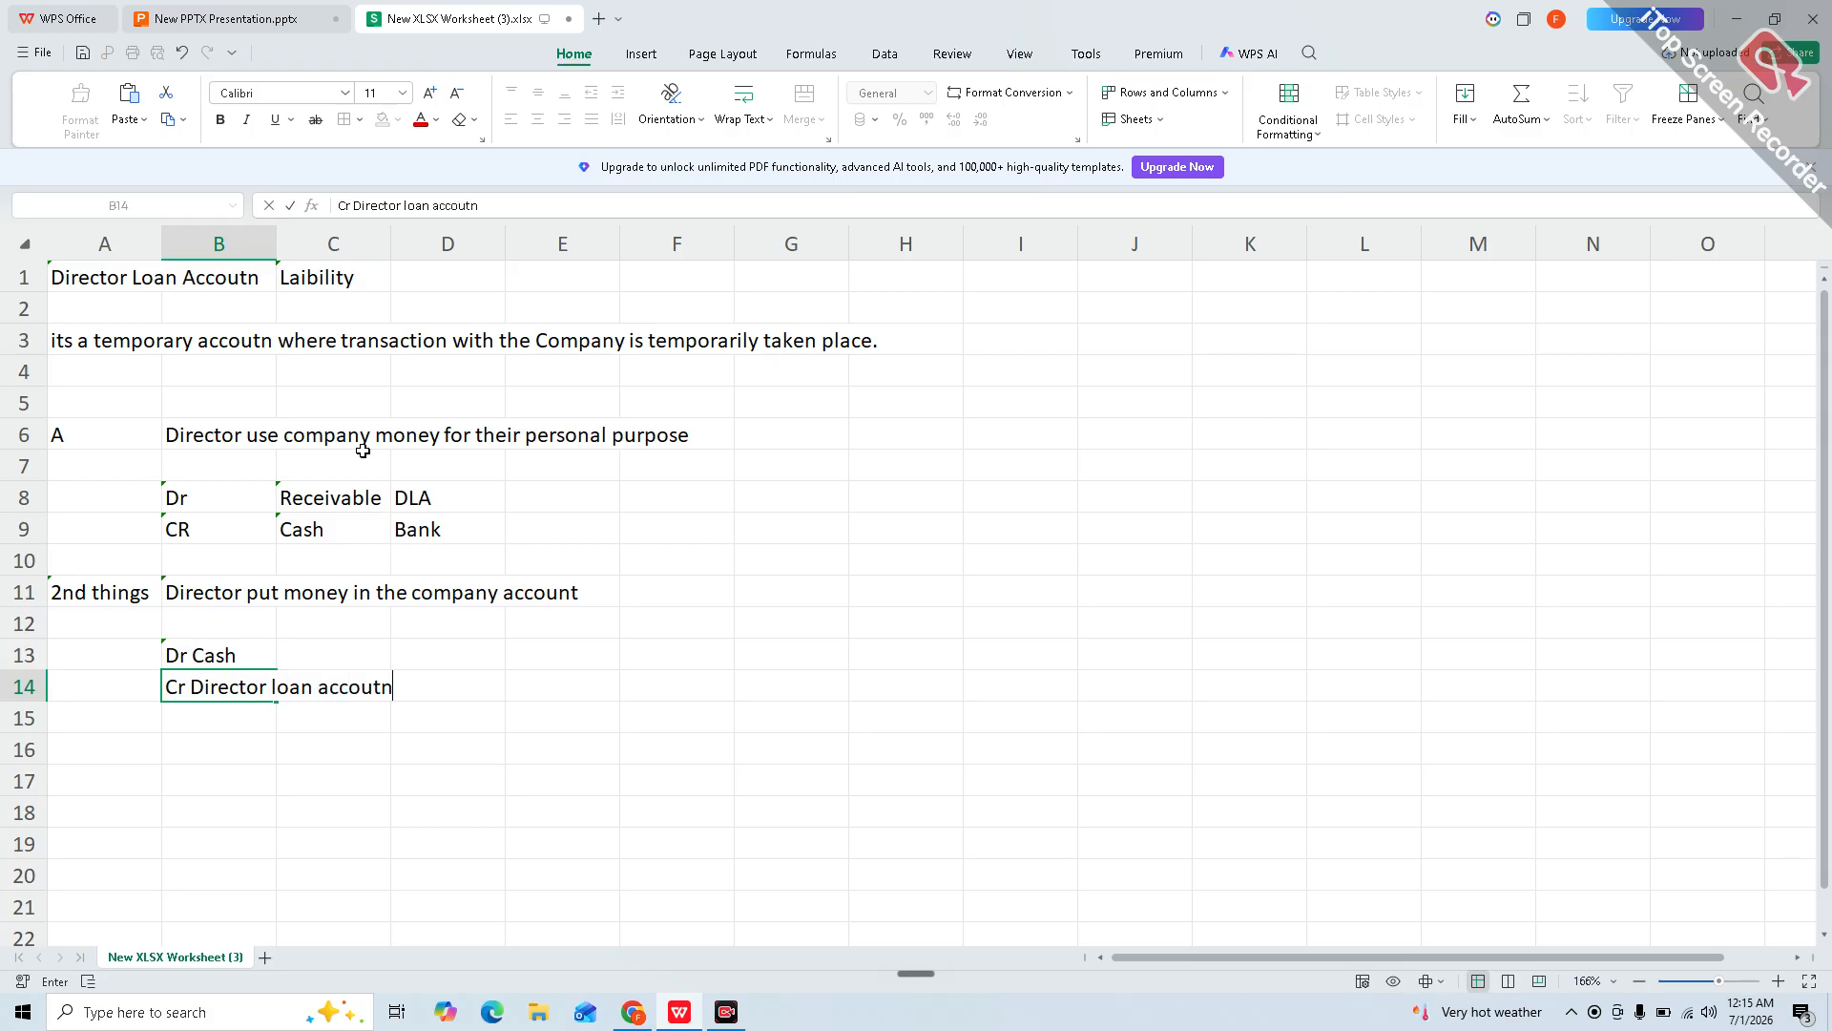
key(Return)
key(Up)
key(Right)
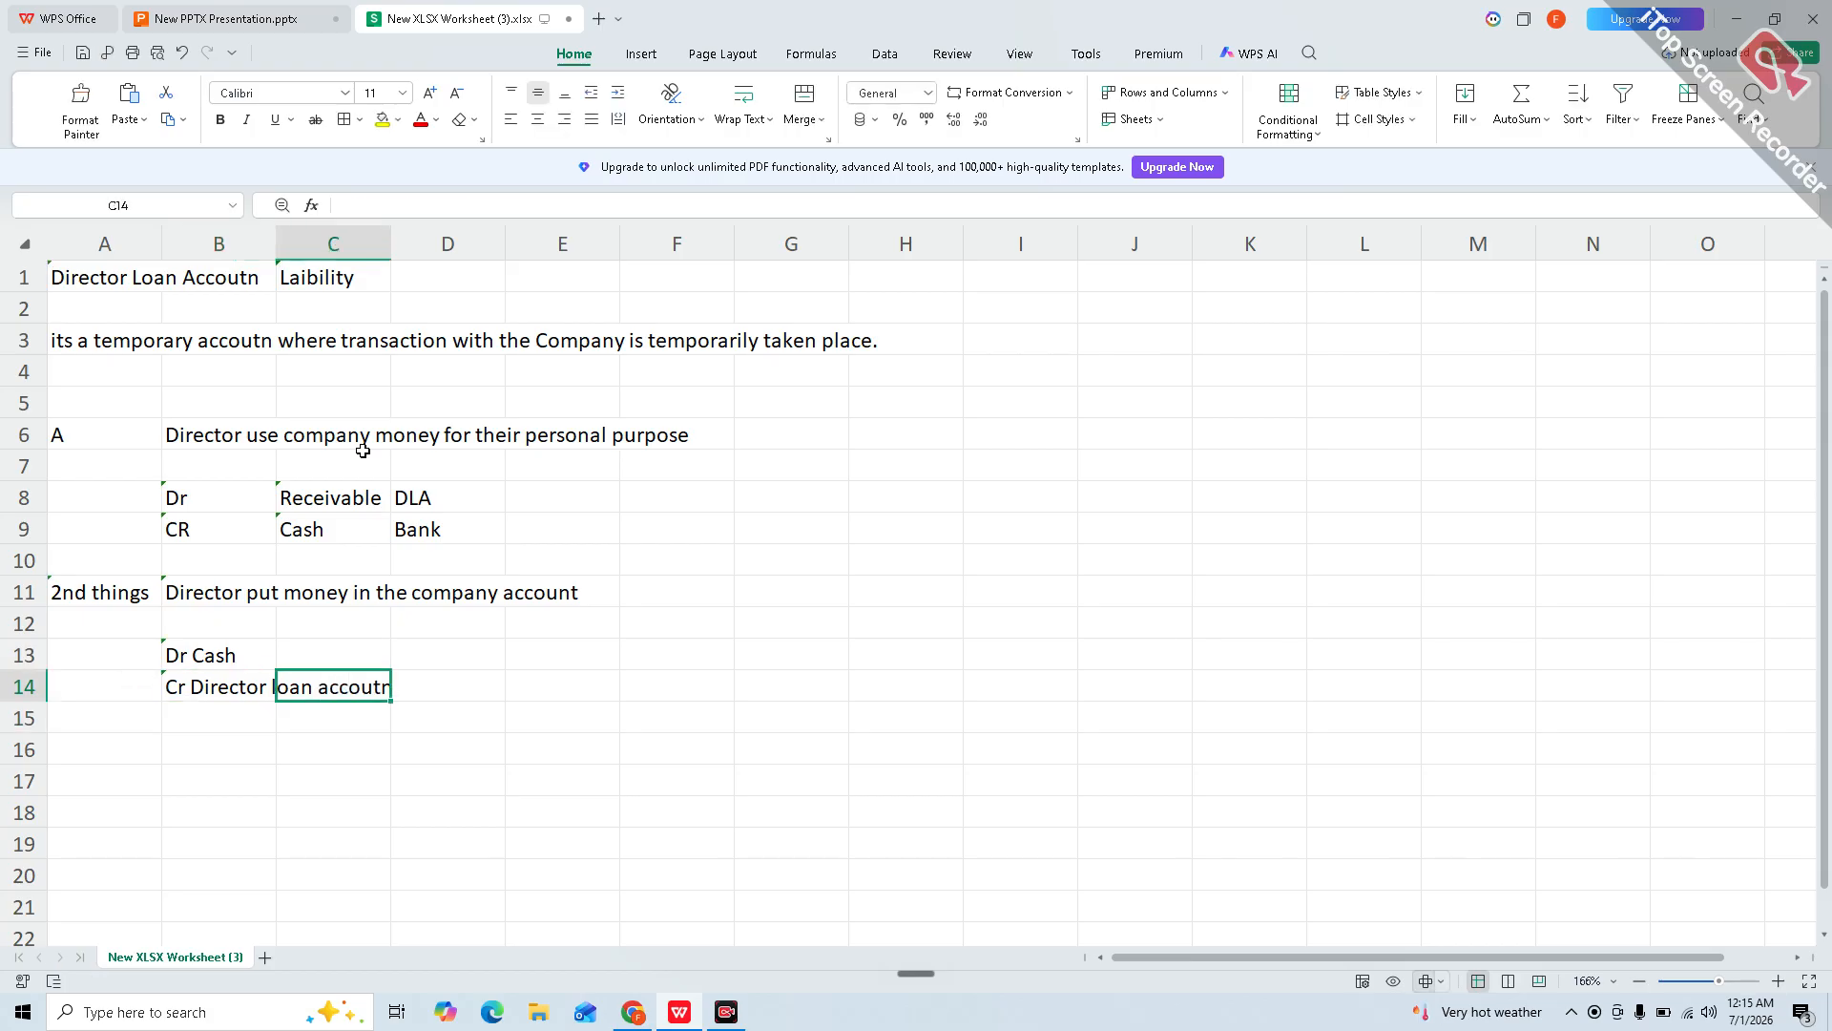
text(Liability\)
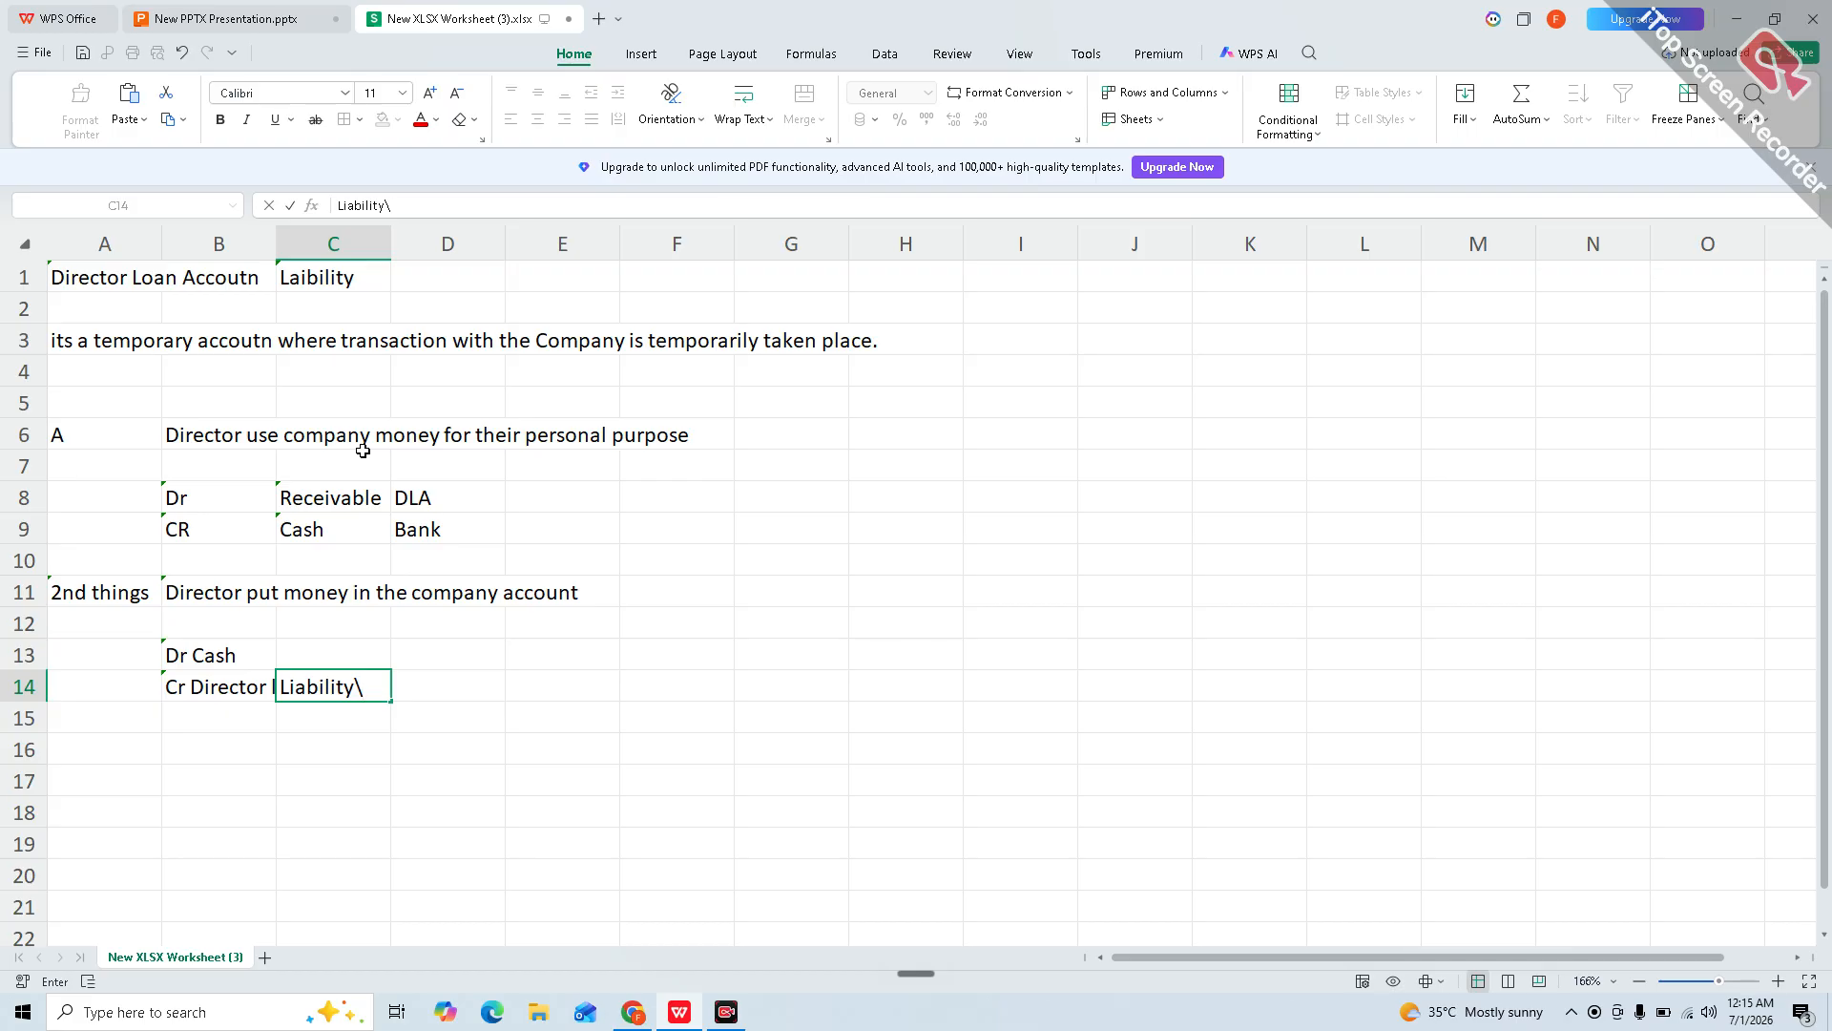
key(Return)
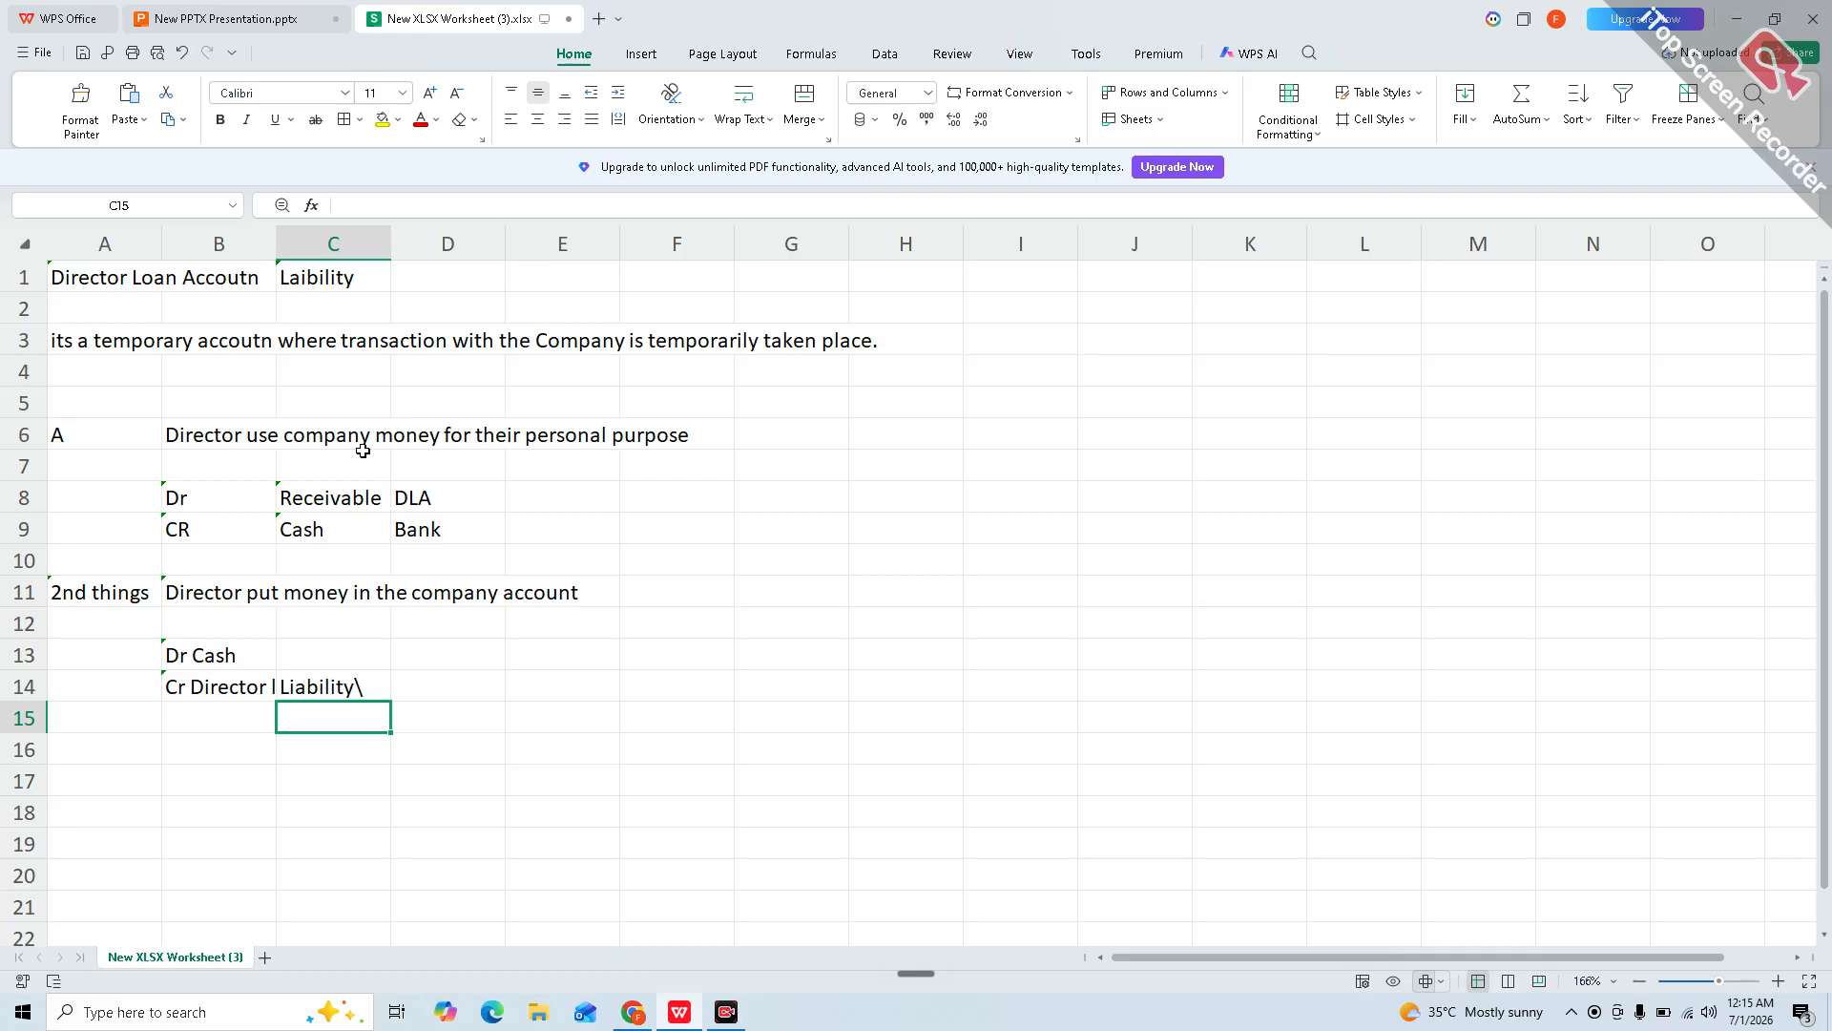
Step: Autofit column B to its text and select the Laibility cell C1
double_click(271, 235)
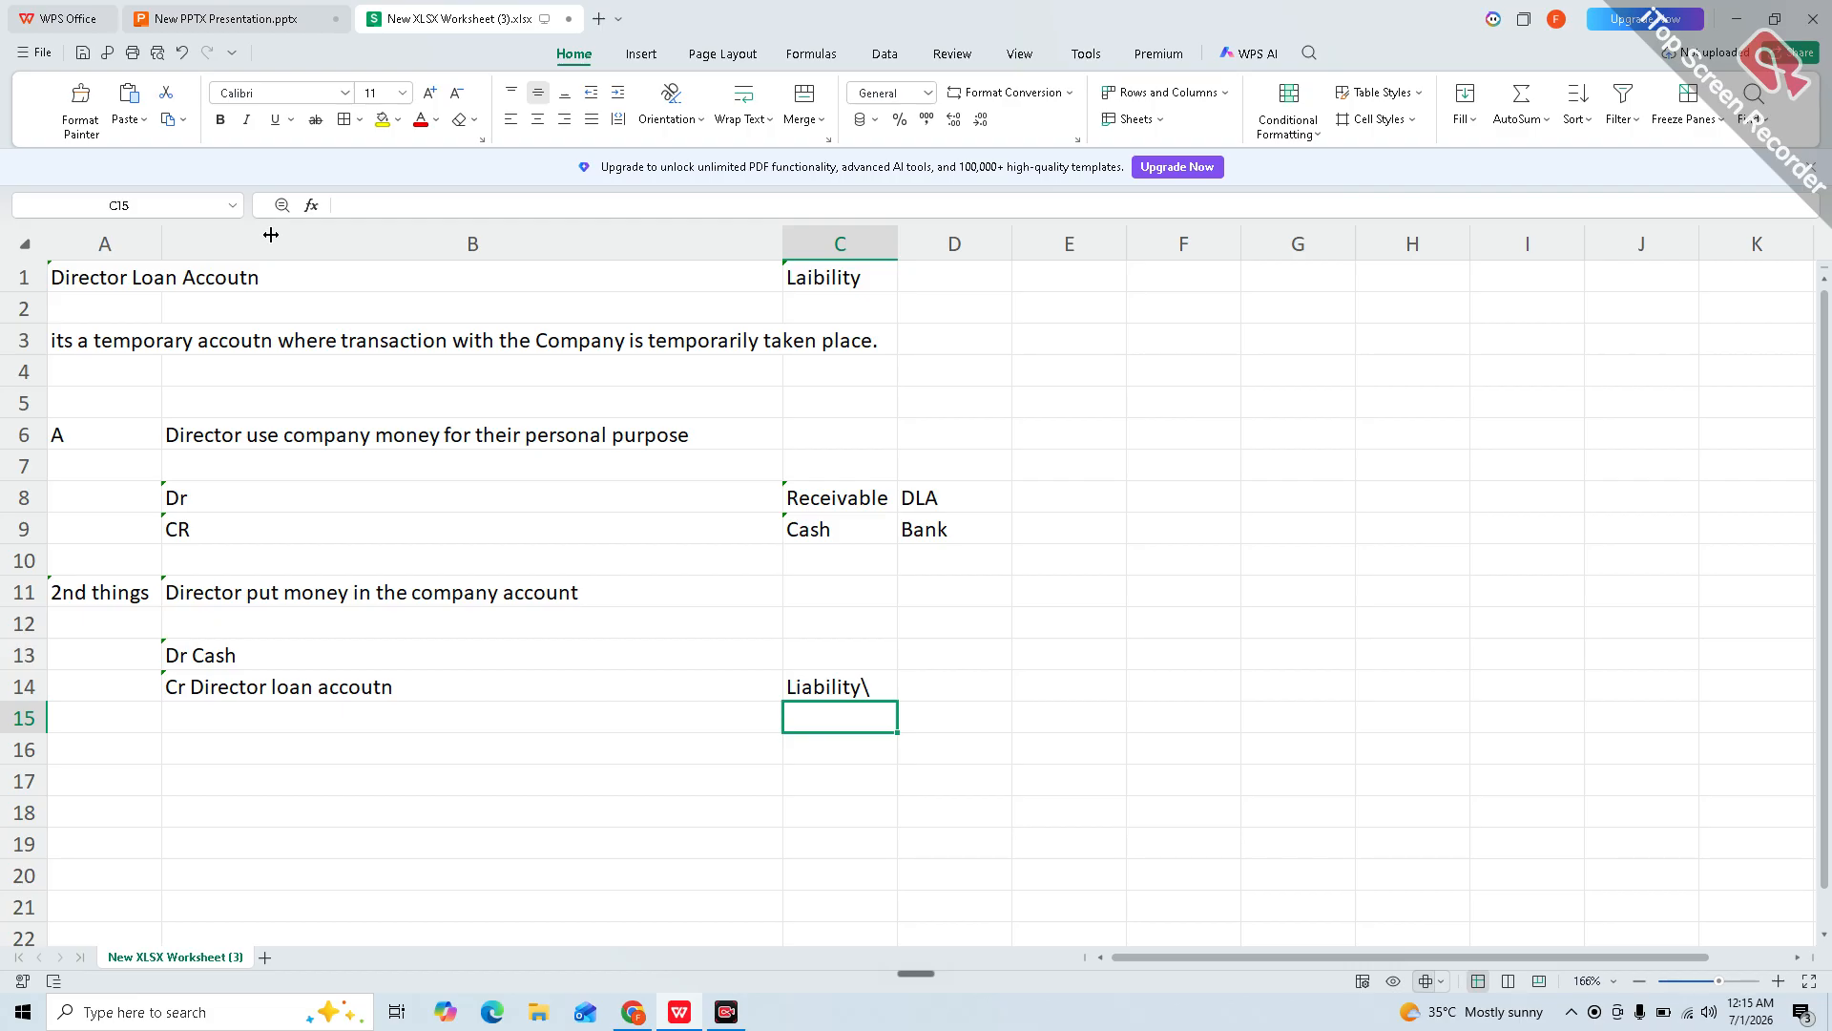
click(826, 273)
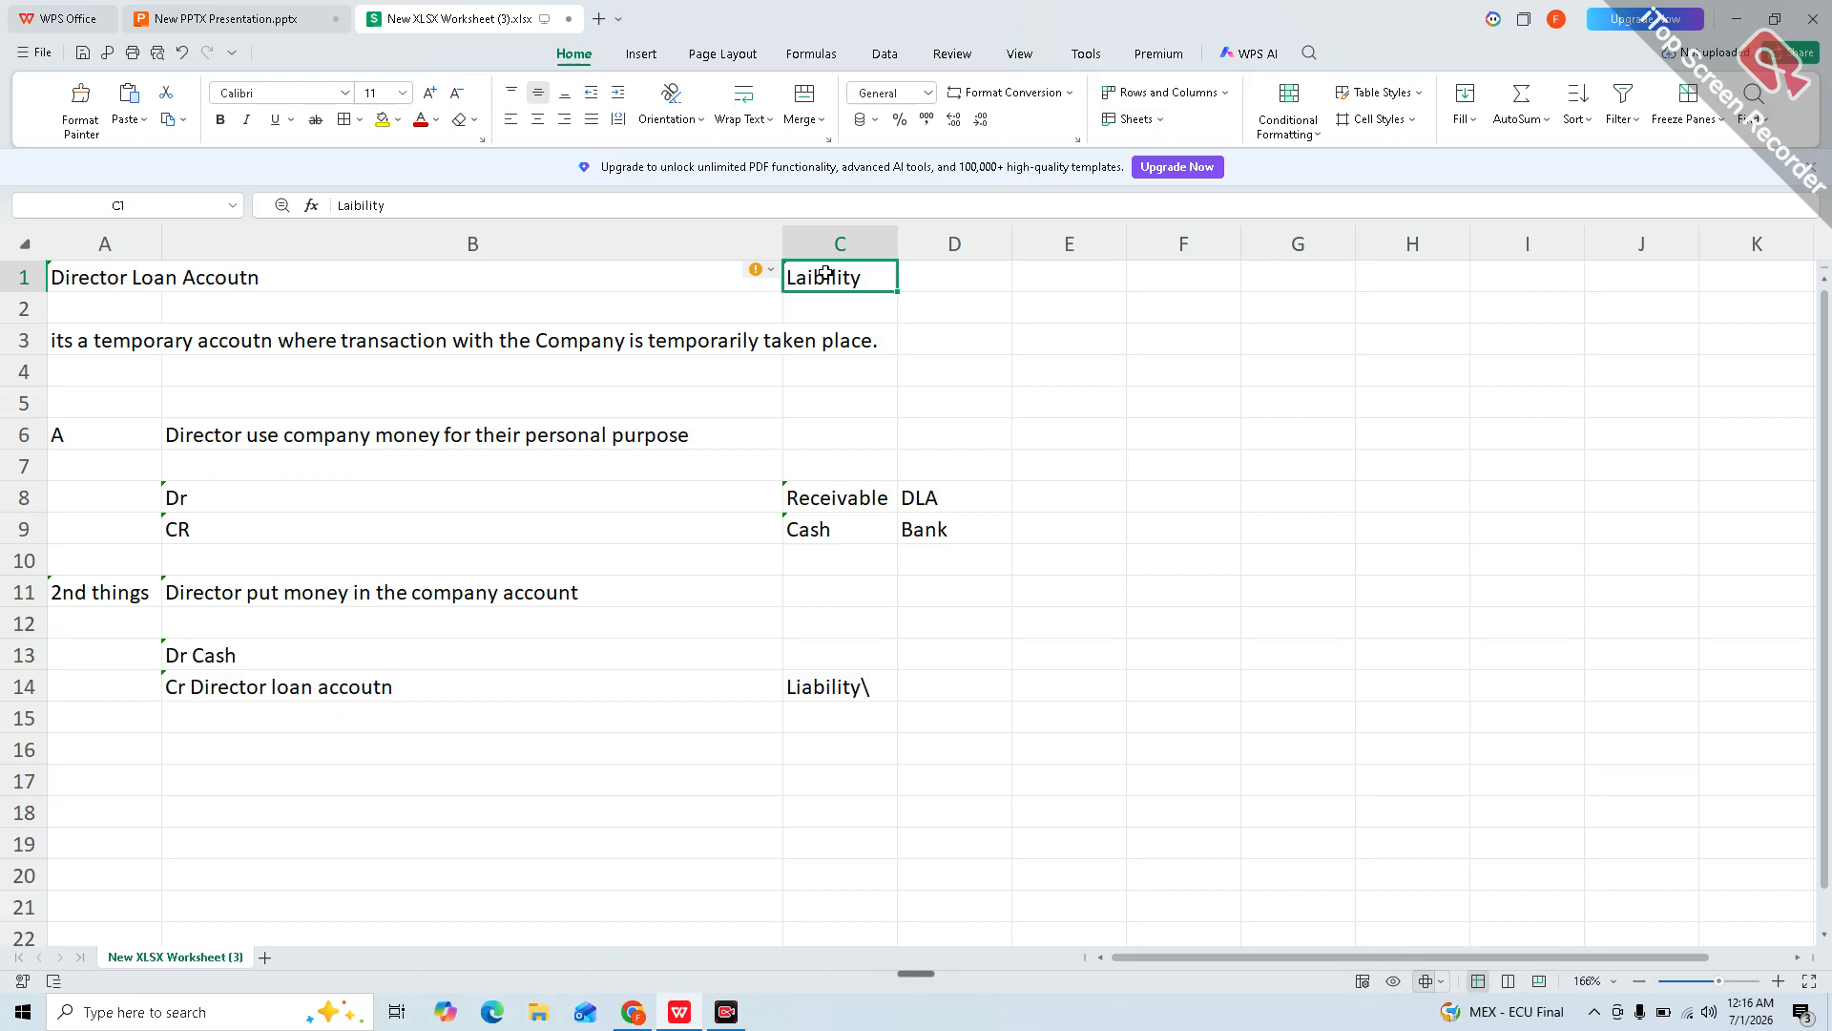
click(681, 1012)
Step: Switch to New PPTX Presentation.pptx and show slide 3, 'Entertainment Exp'
click(681, 1013)
click(241, 12)
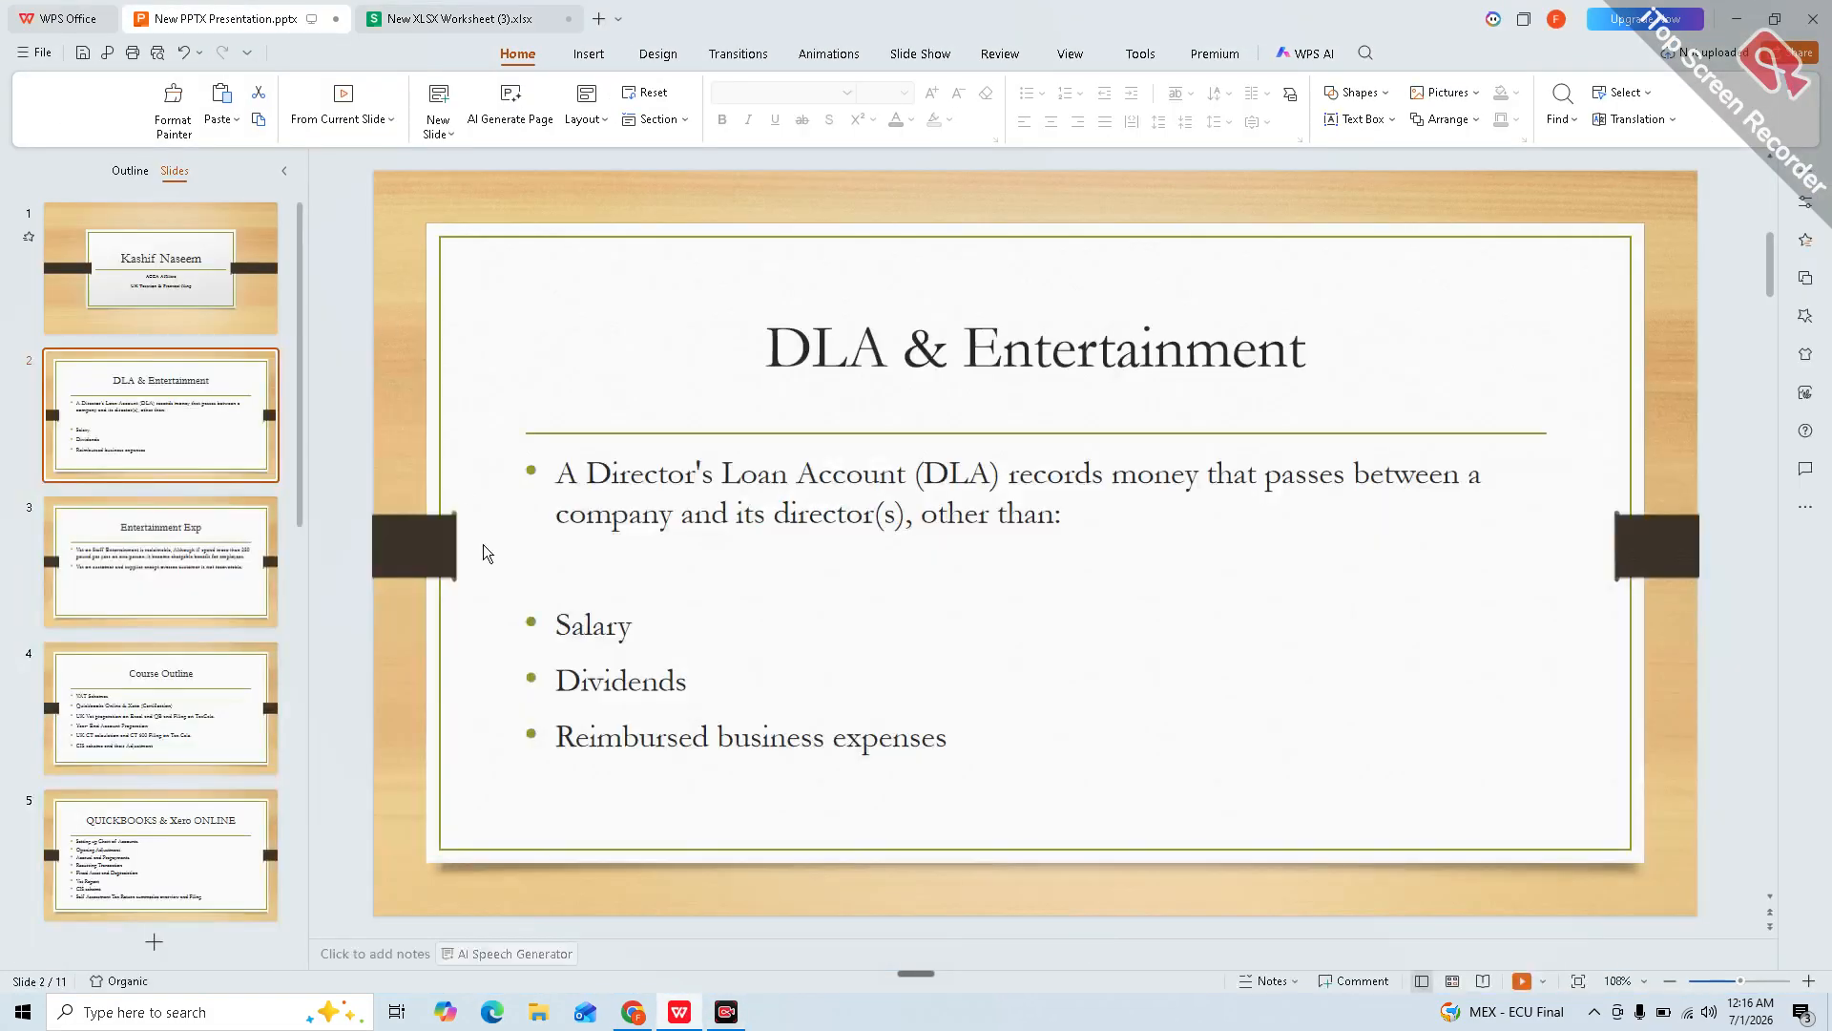
click(270, 491)
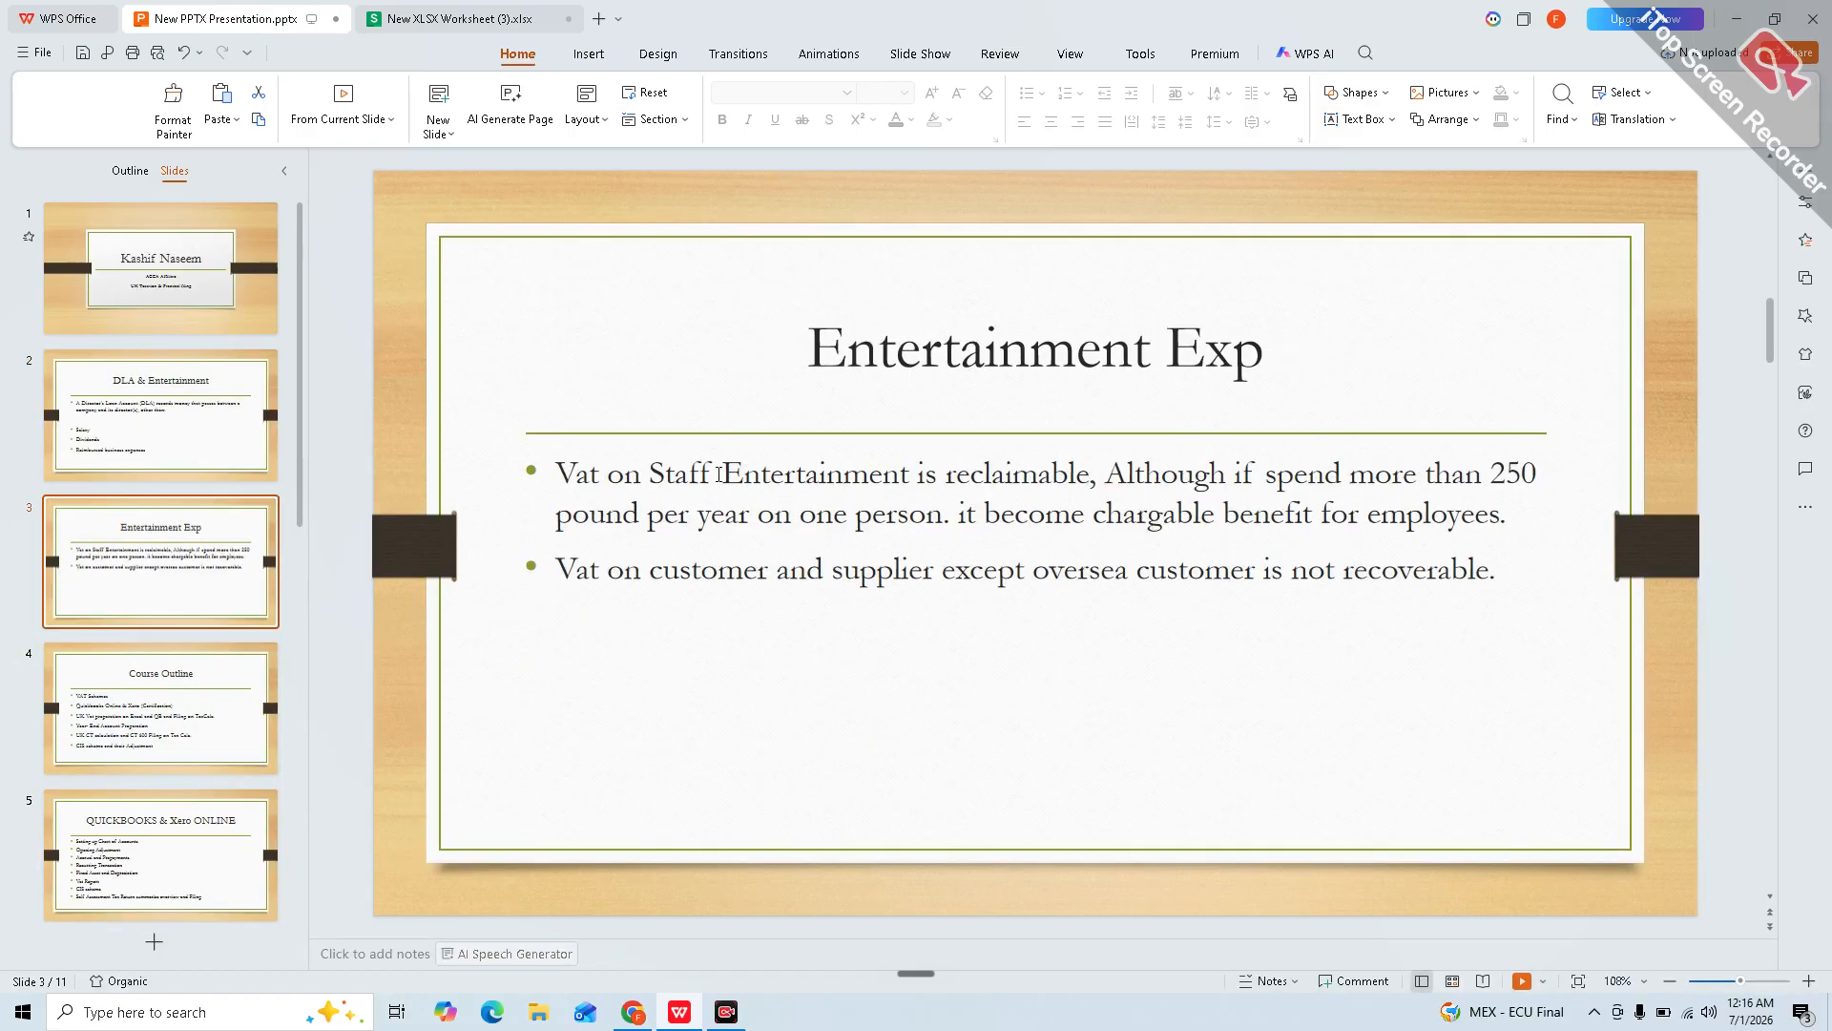
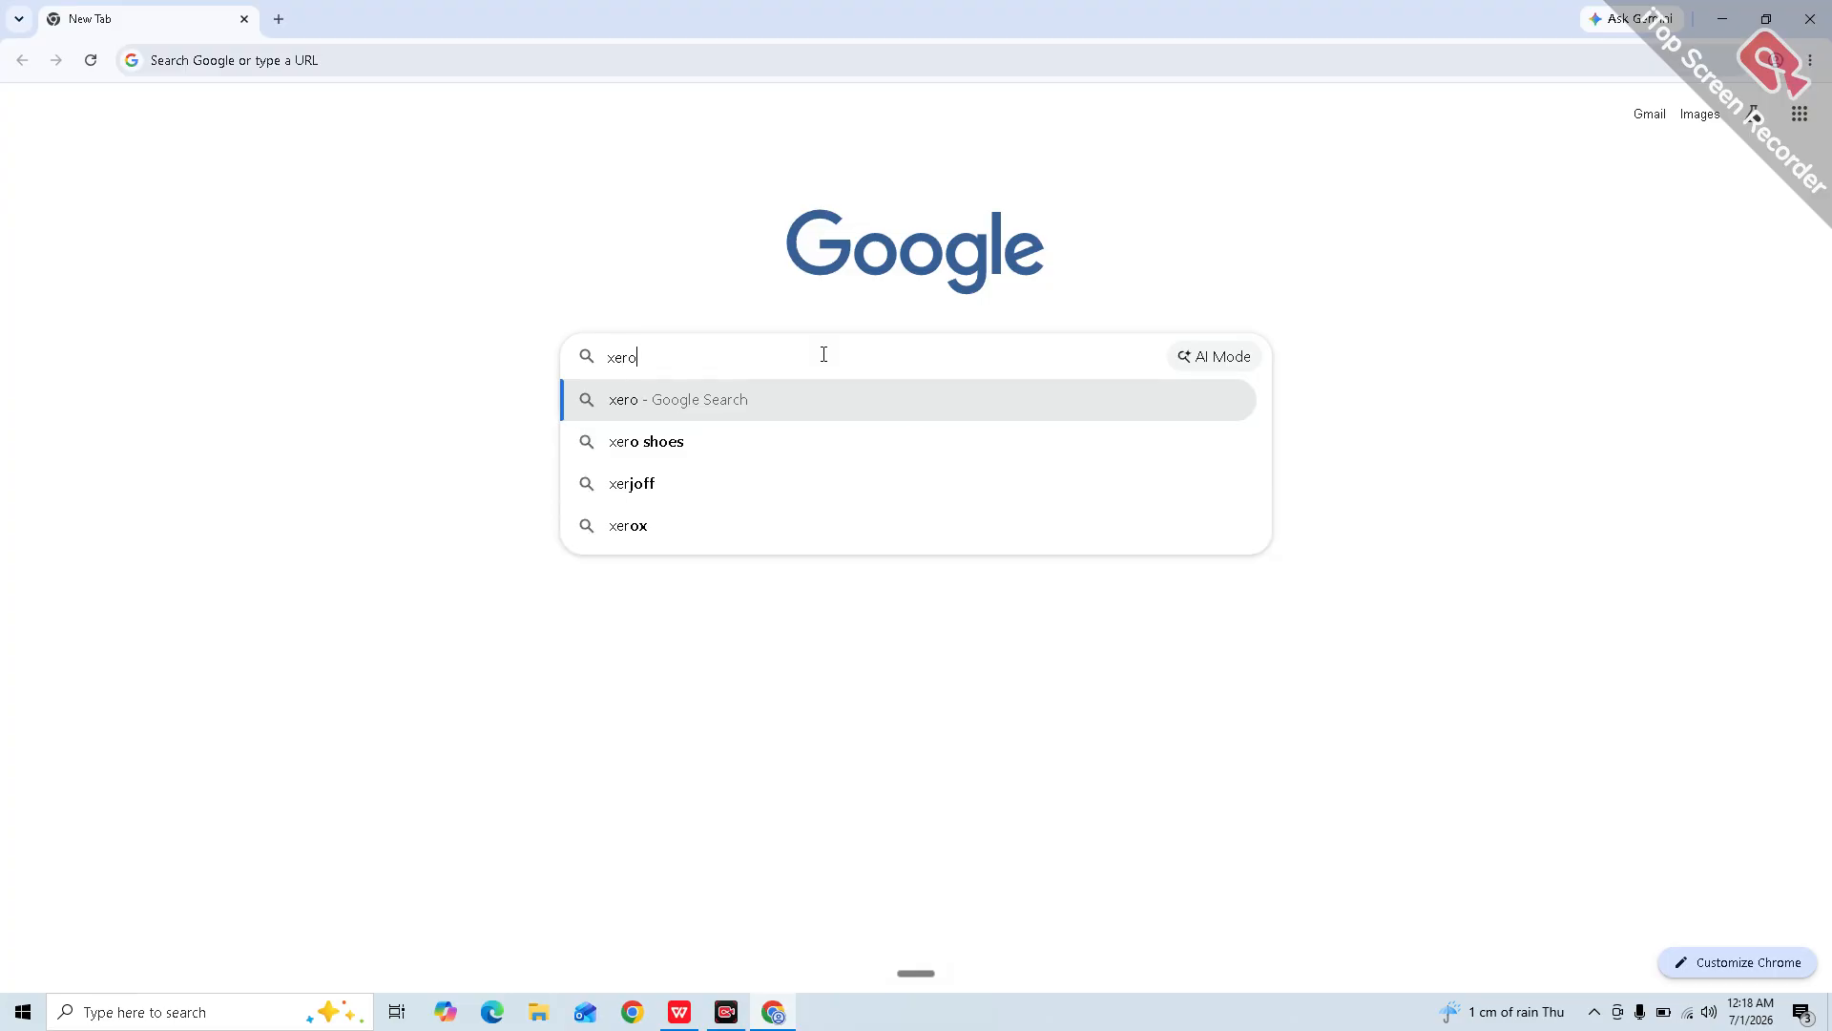
Step: Search Google for xero and open the official Xero website
key(Return)
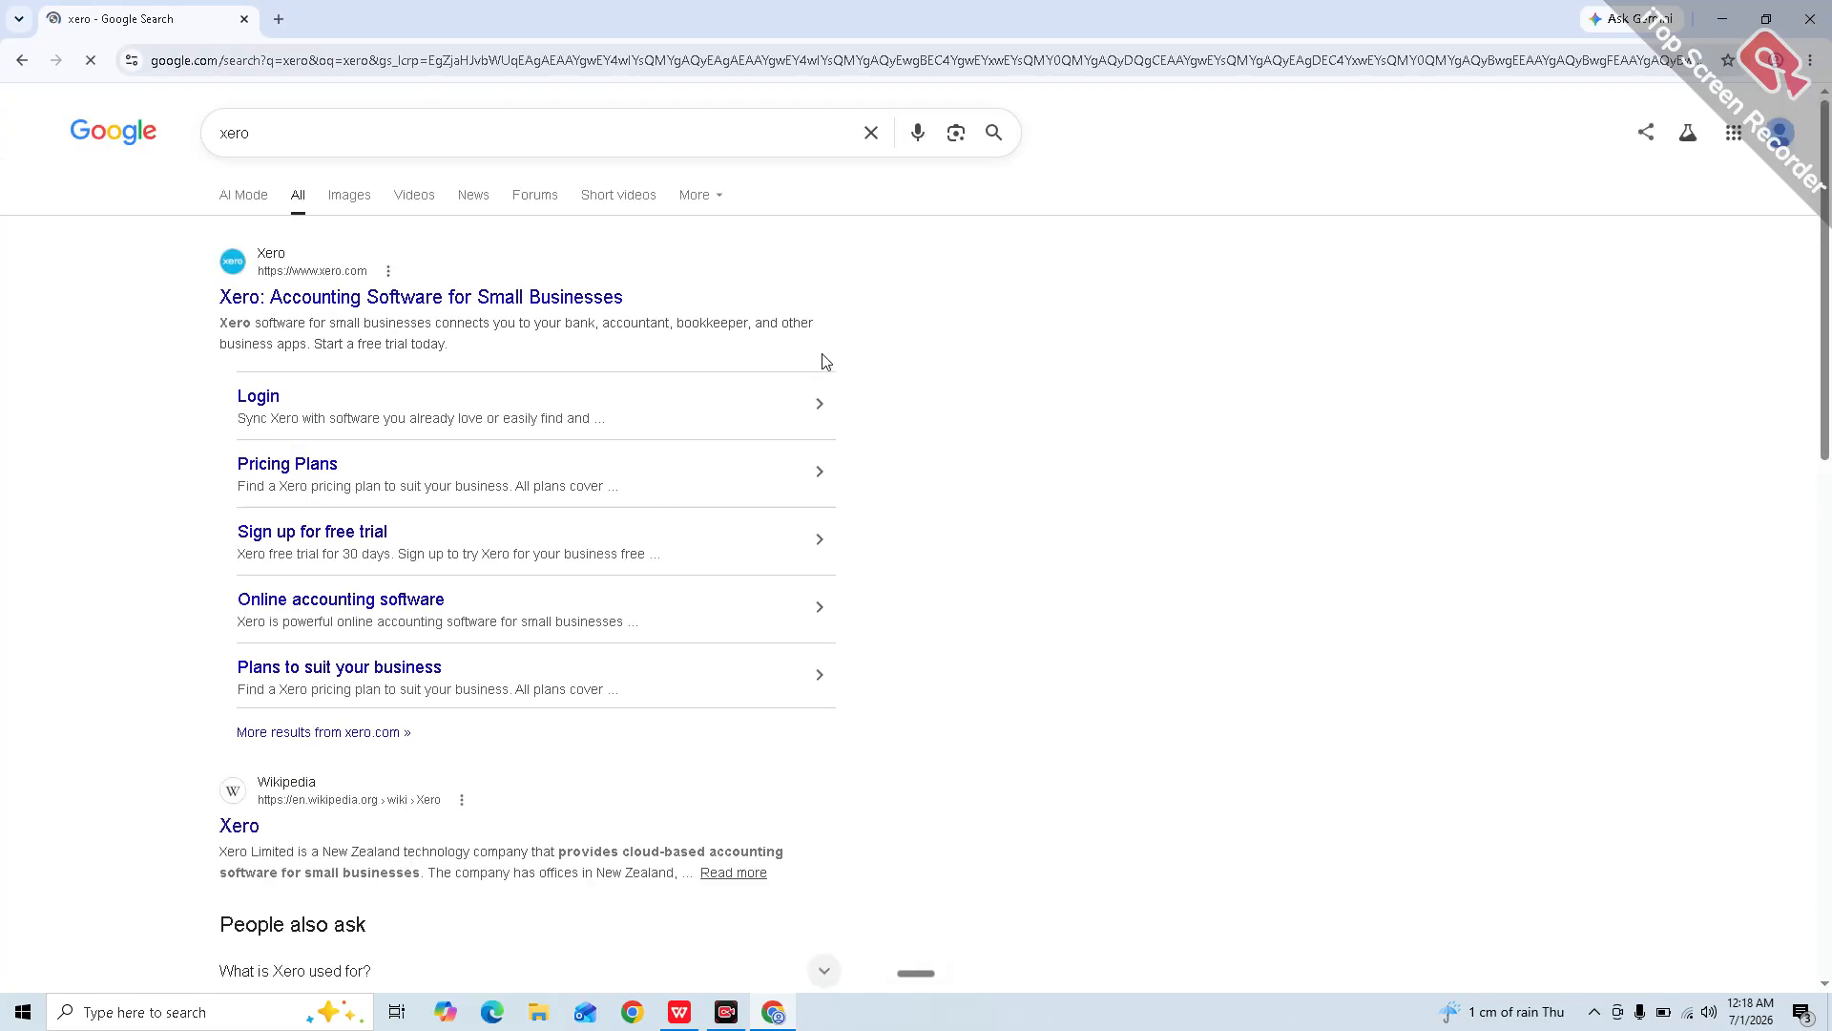
click(352, 316)
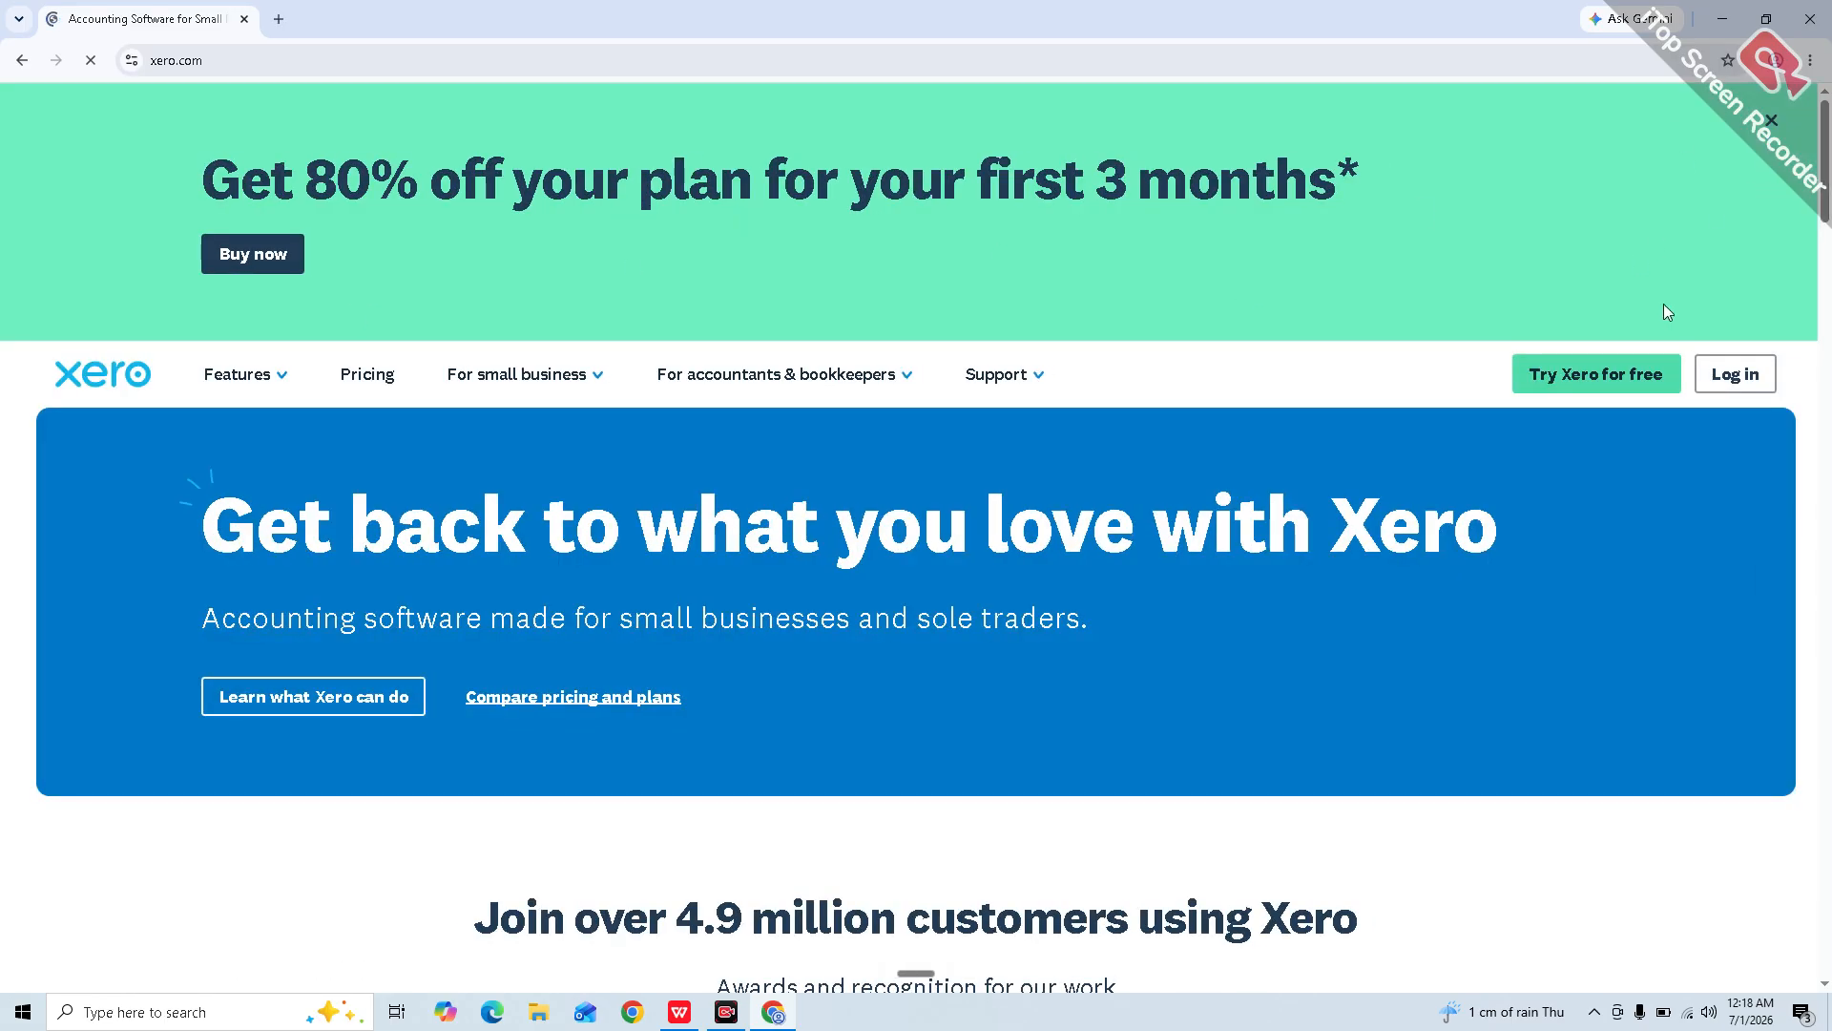
Step: Start the Xero free trial, autofill name and e-mail, and enter a +92 Pakistan phone number
click(1625, 401)
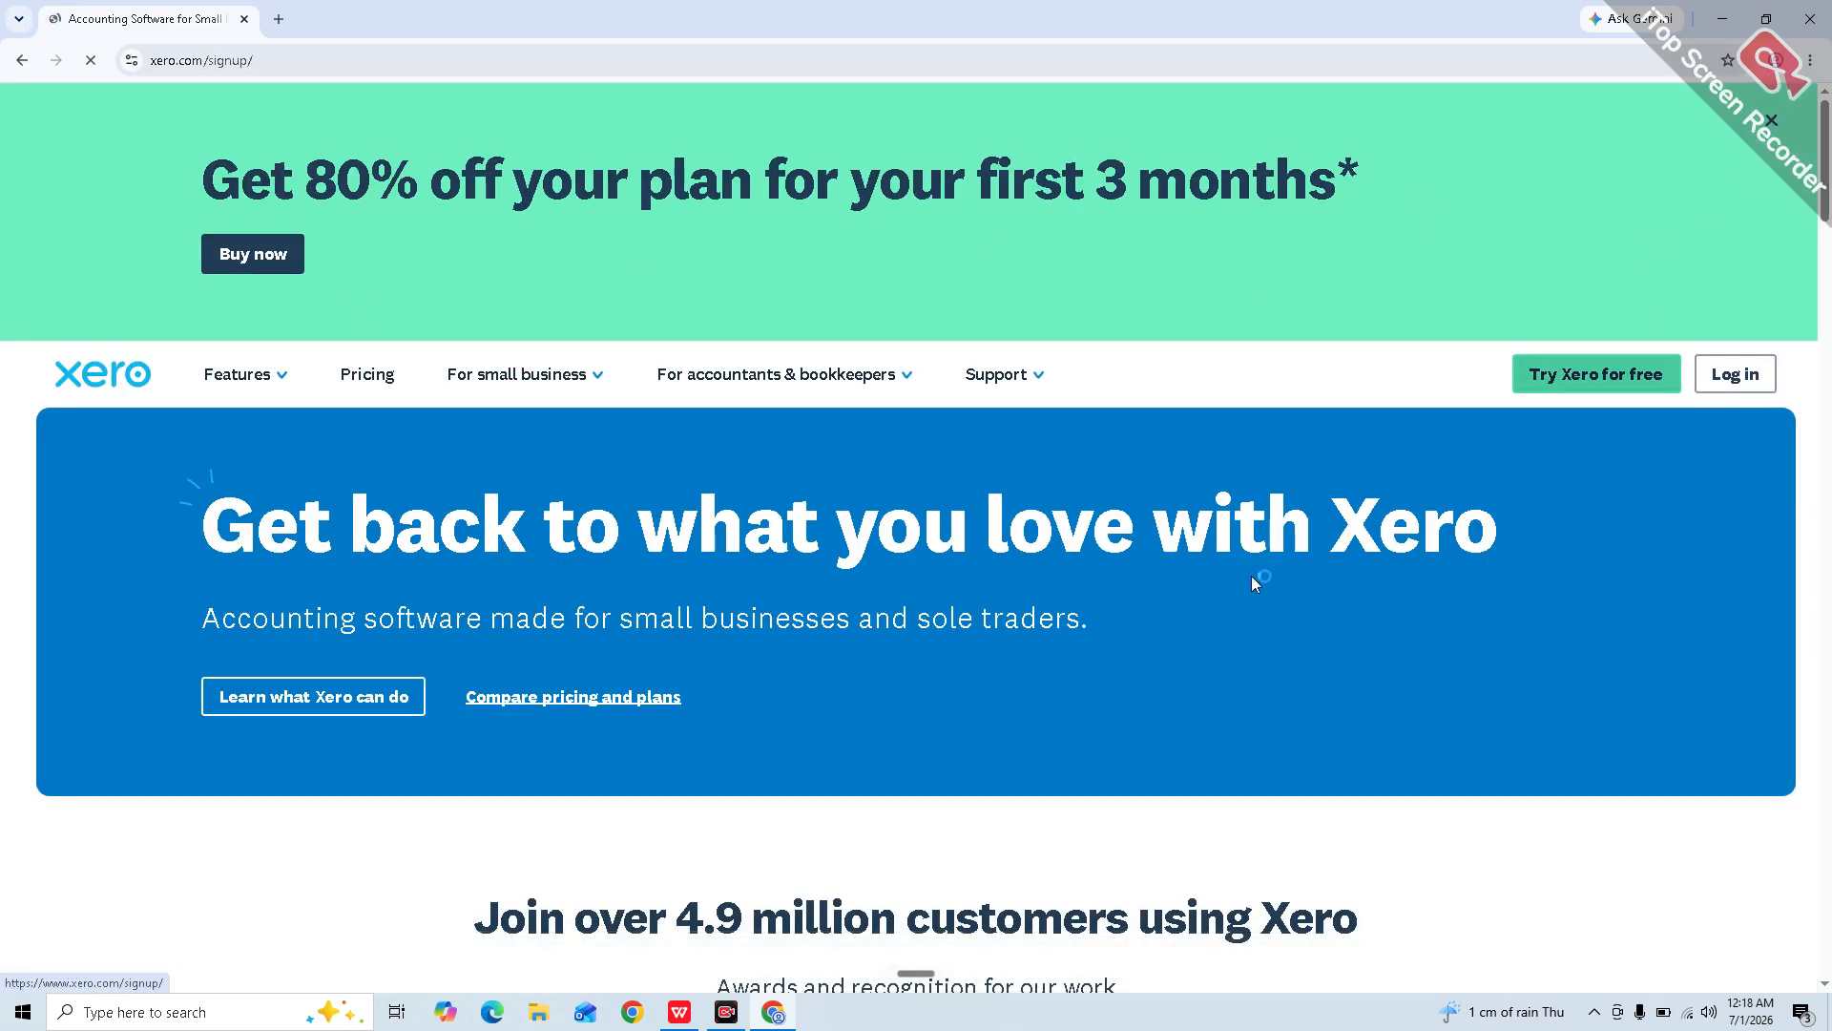
scroll(723, 501, down, 1)
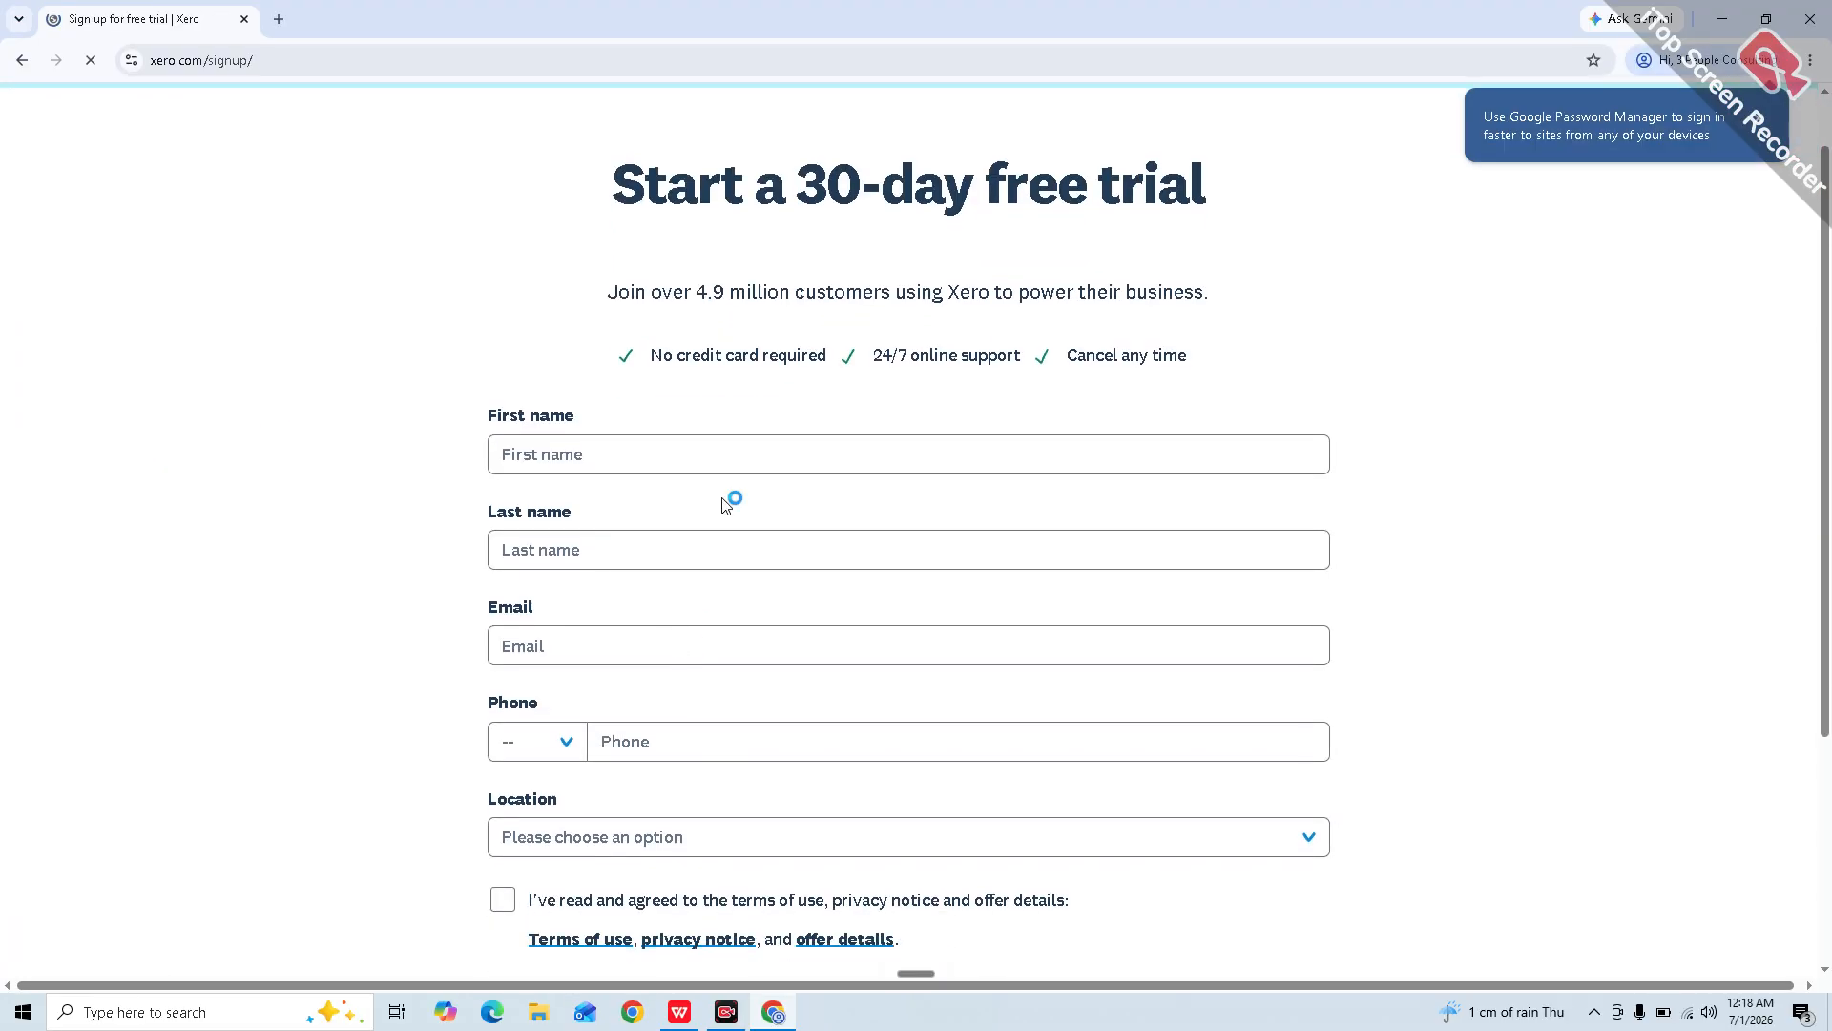
click(730, 452)
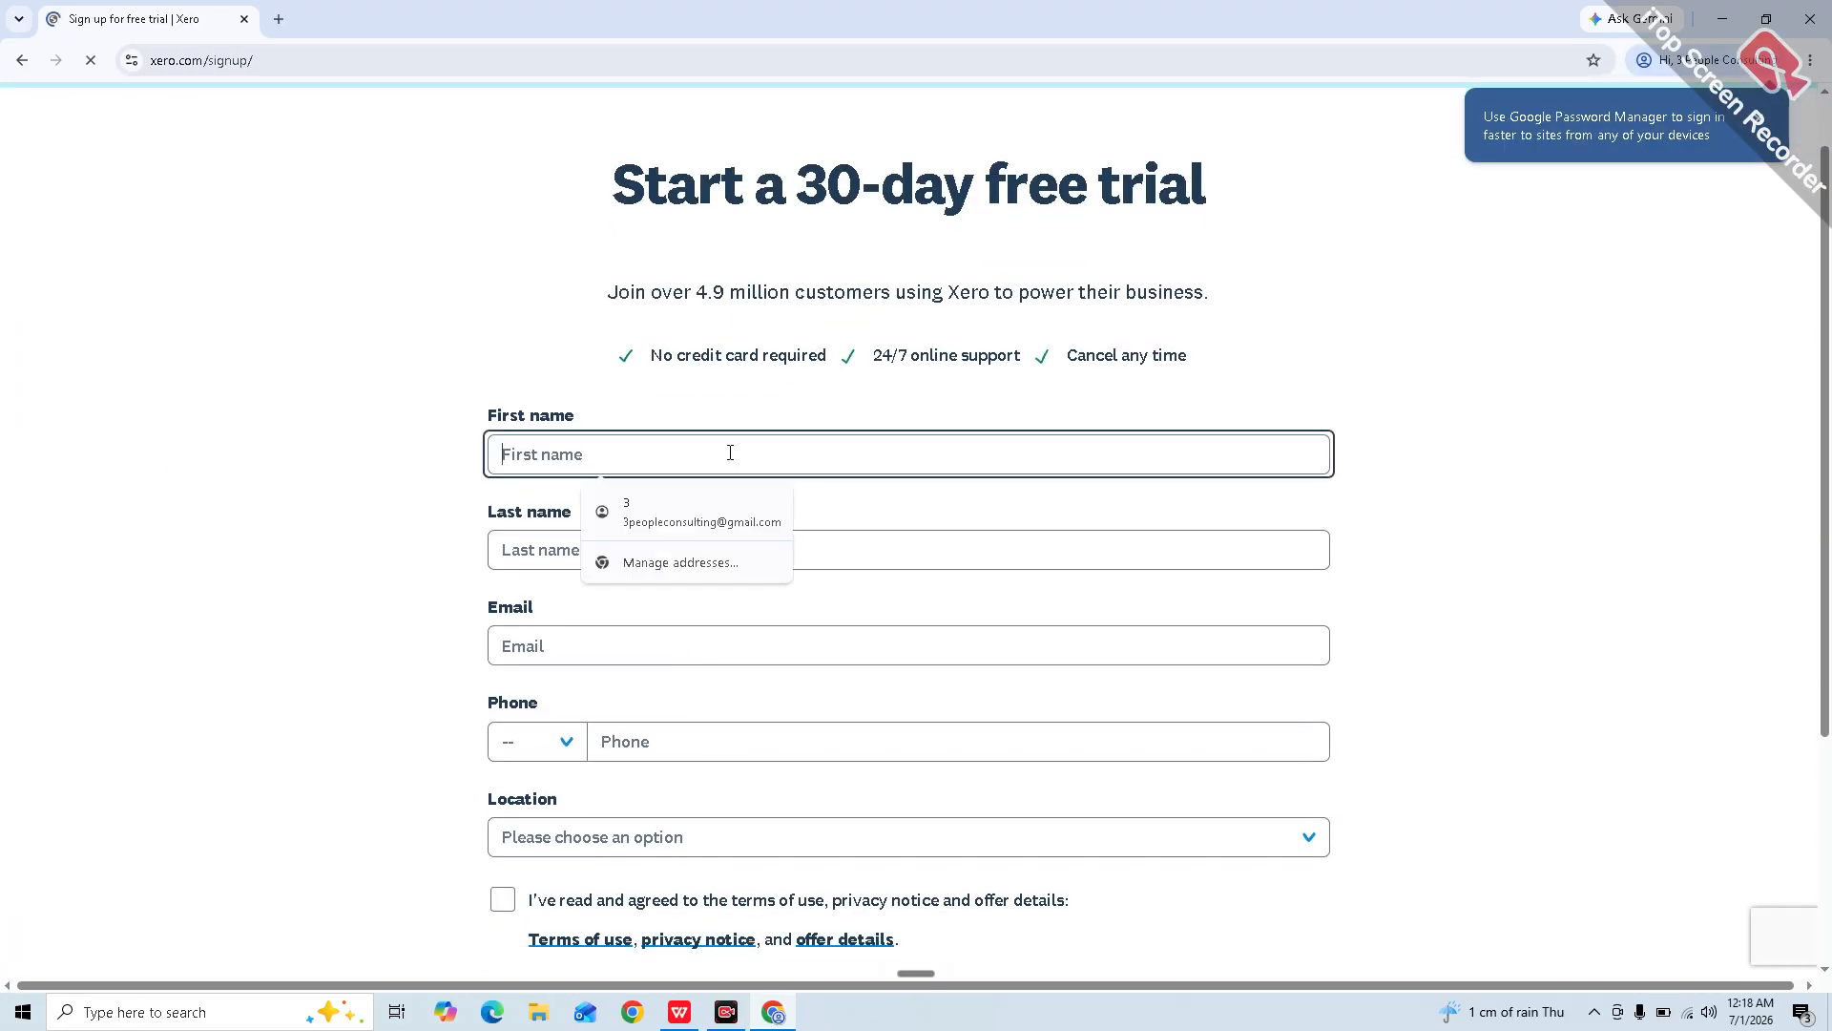
click(686, 506)
scroll(699, 707, down, 1)
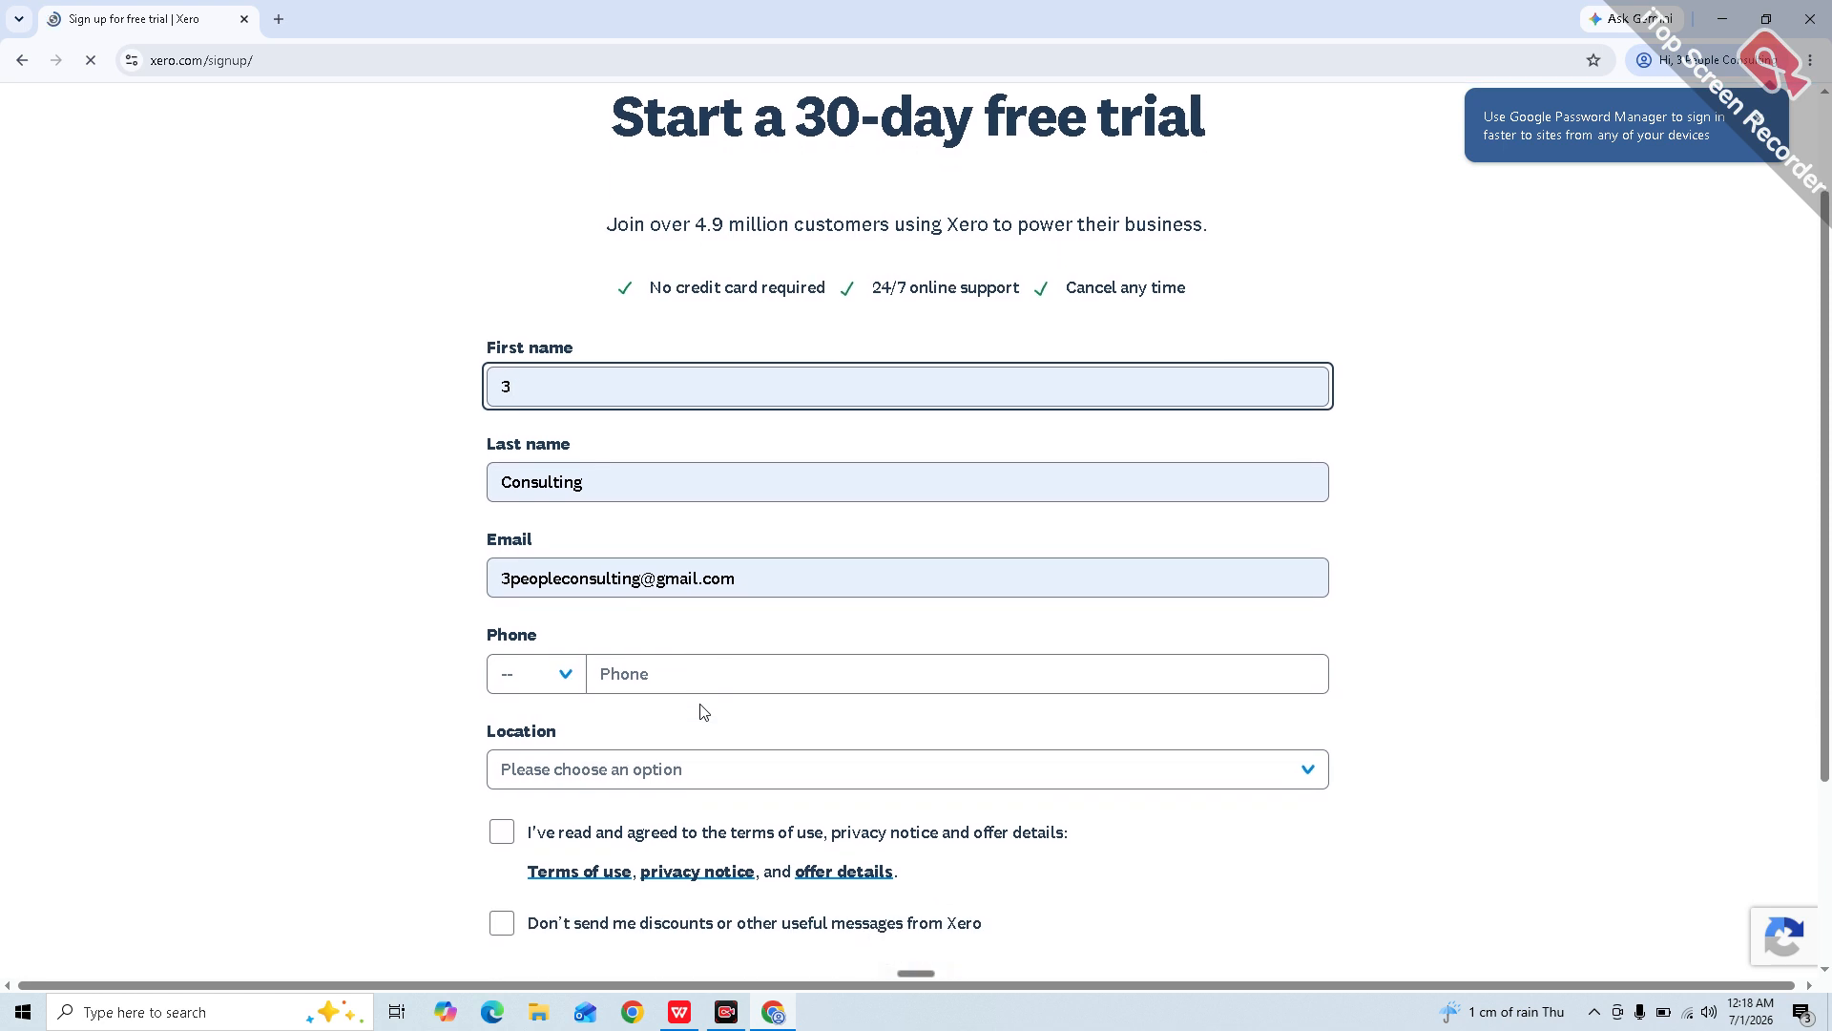
click(703, 676)
click(557, 680)
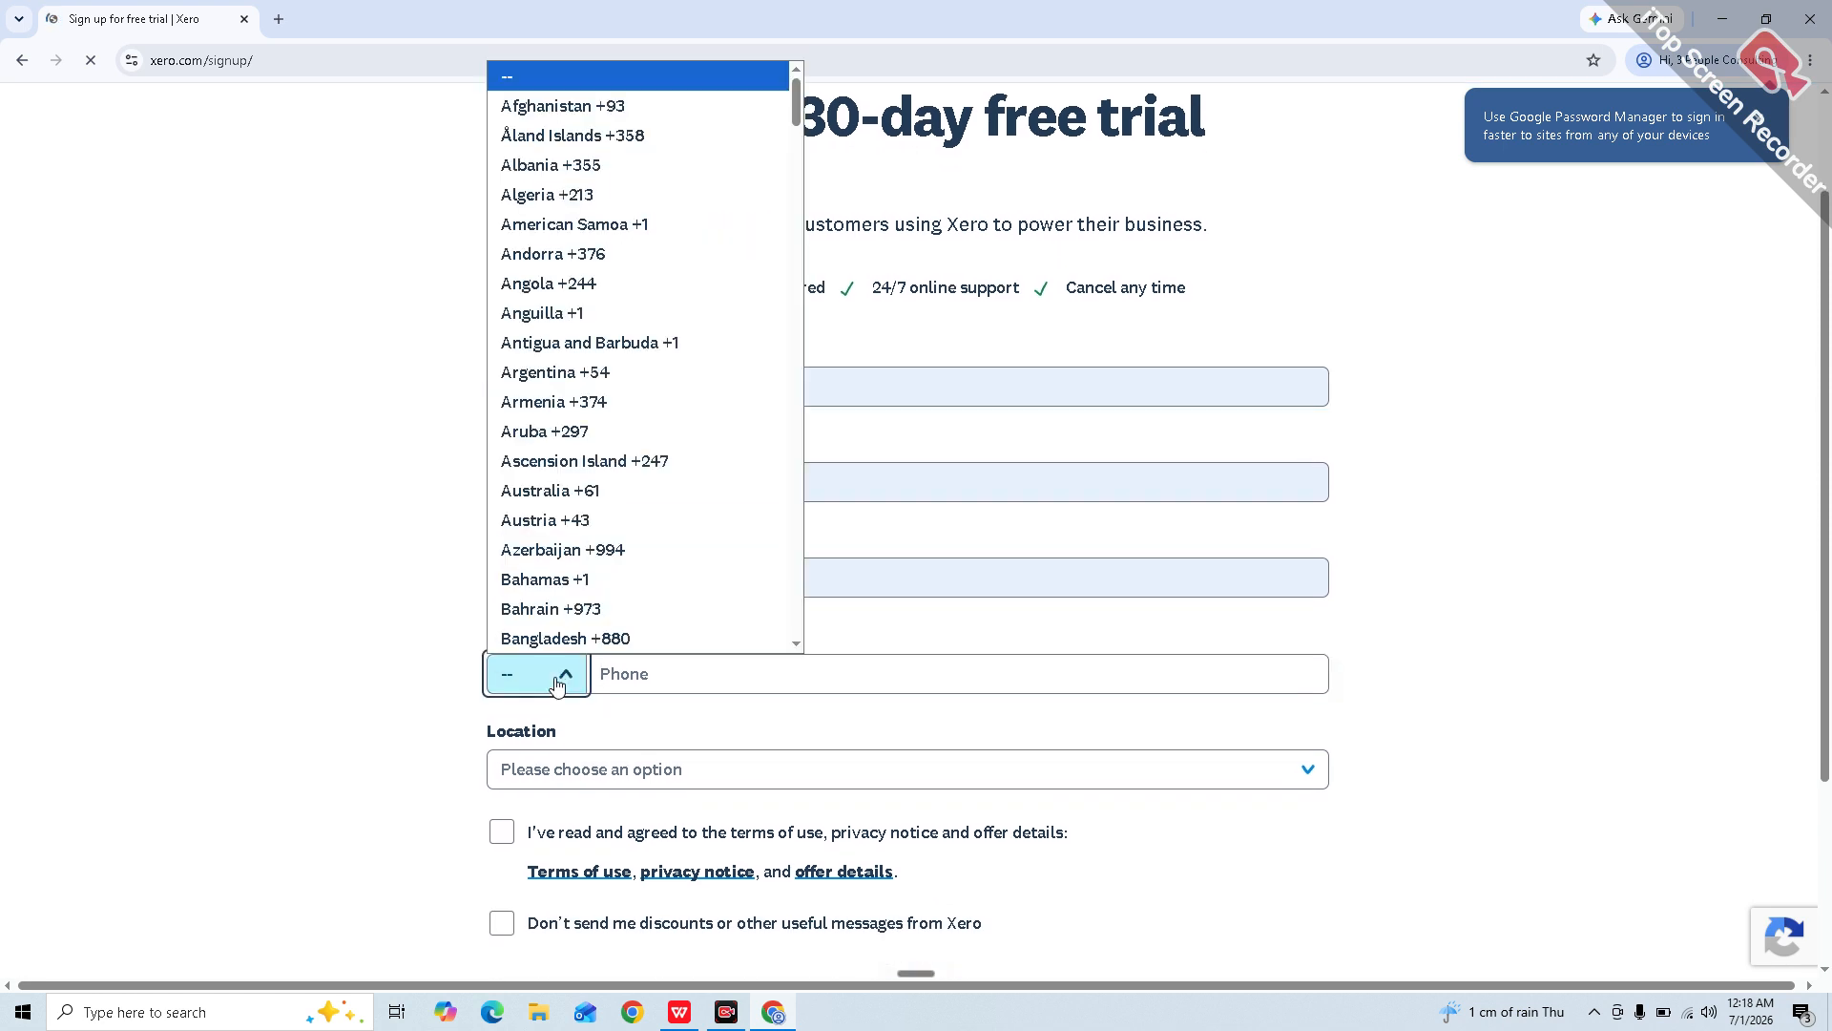
key(p)
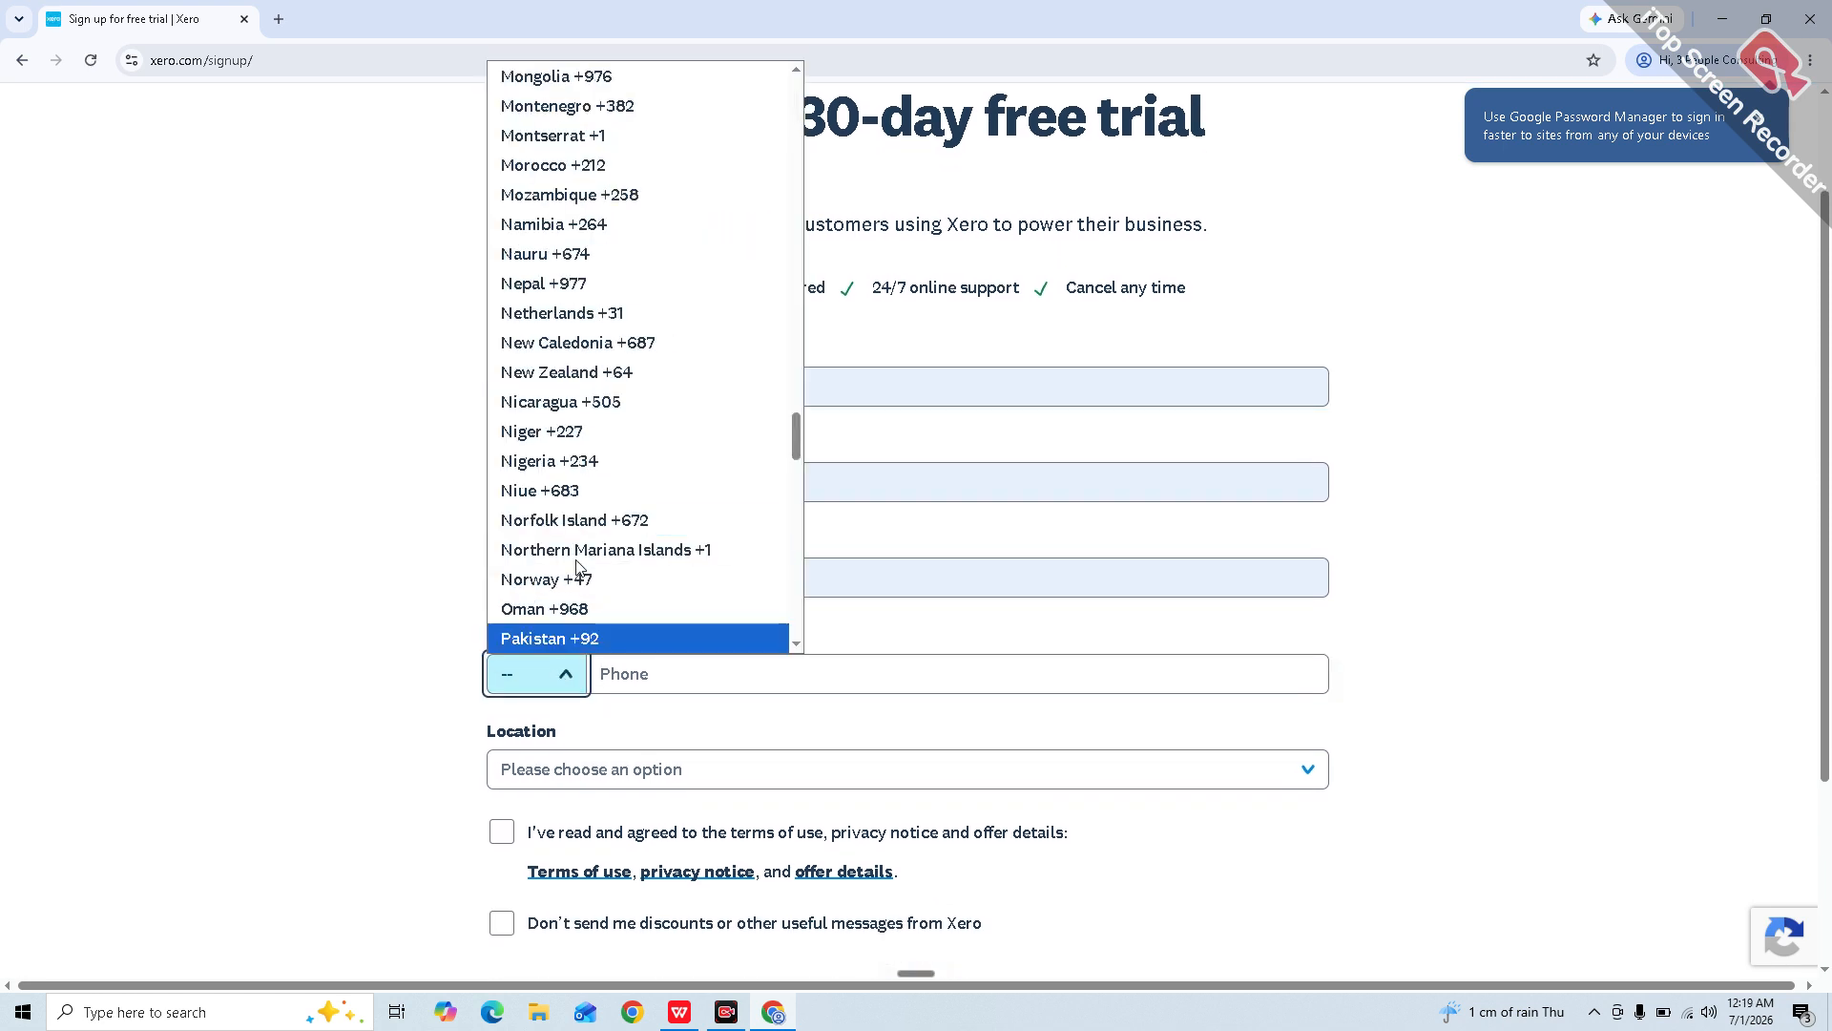
key(Return)
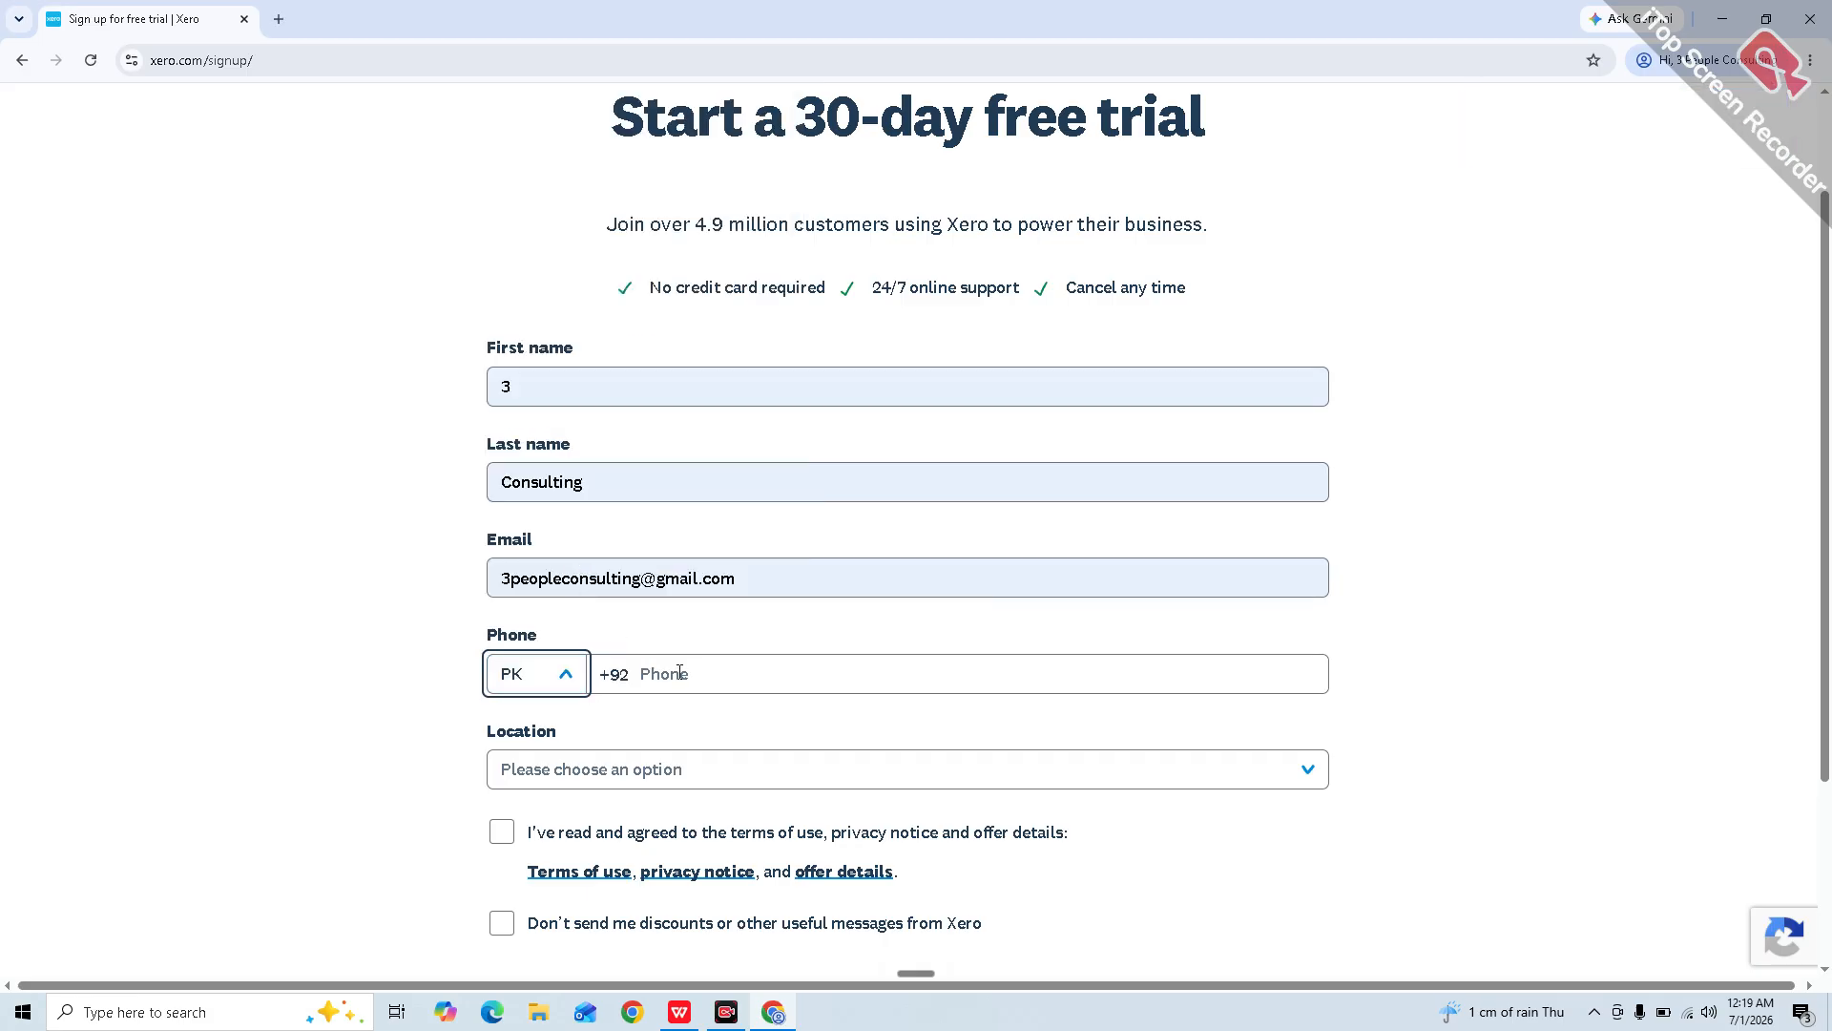
click(693, 676)
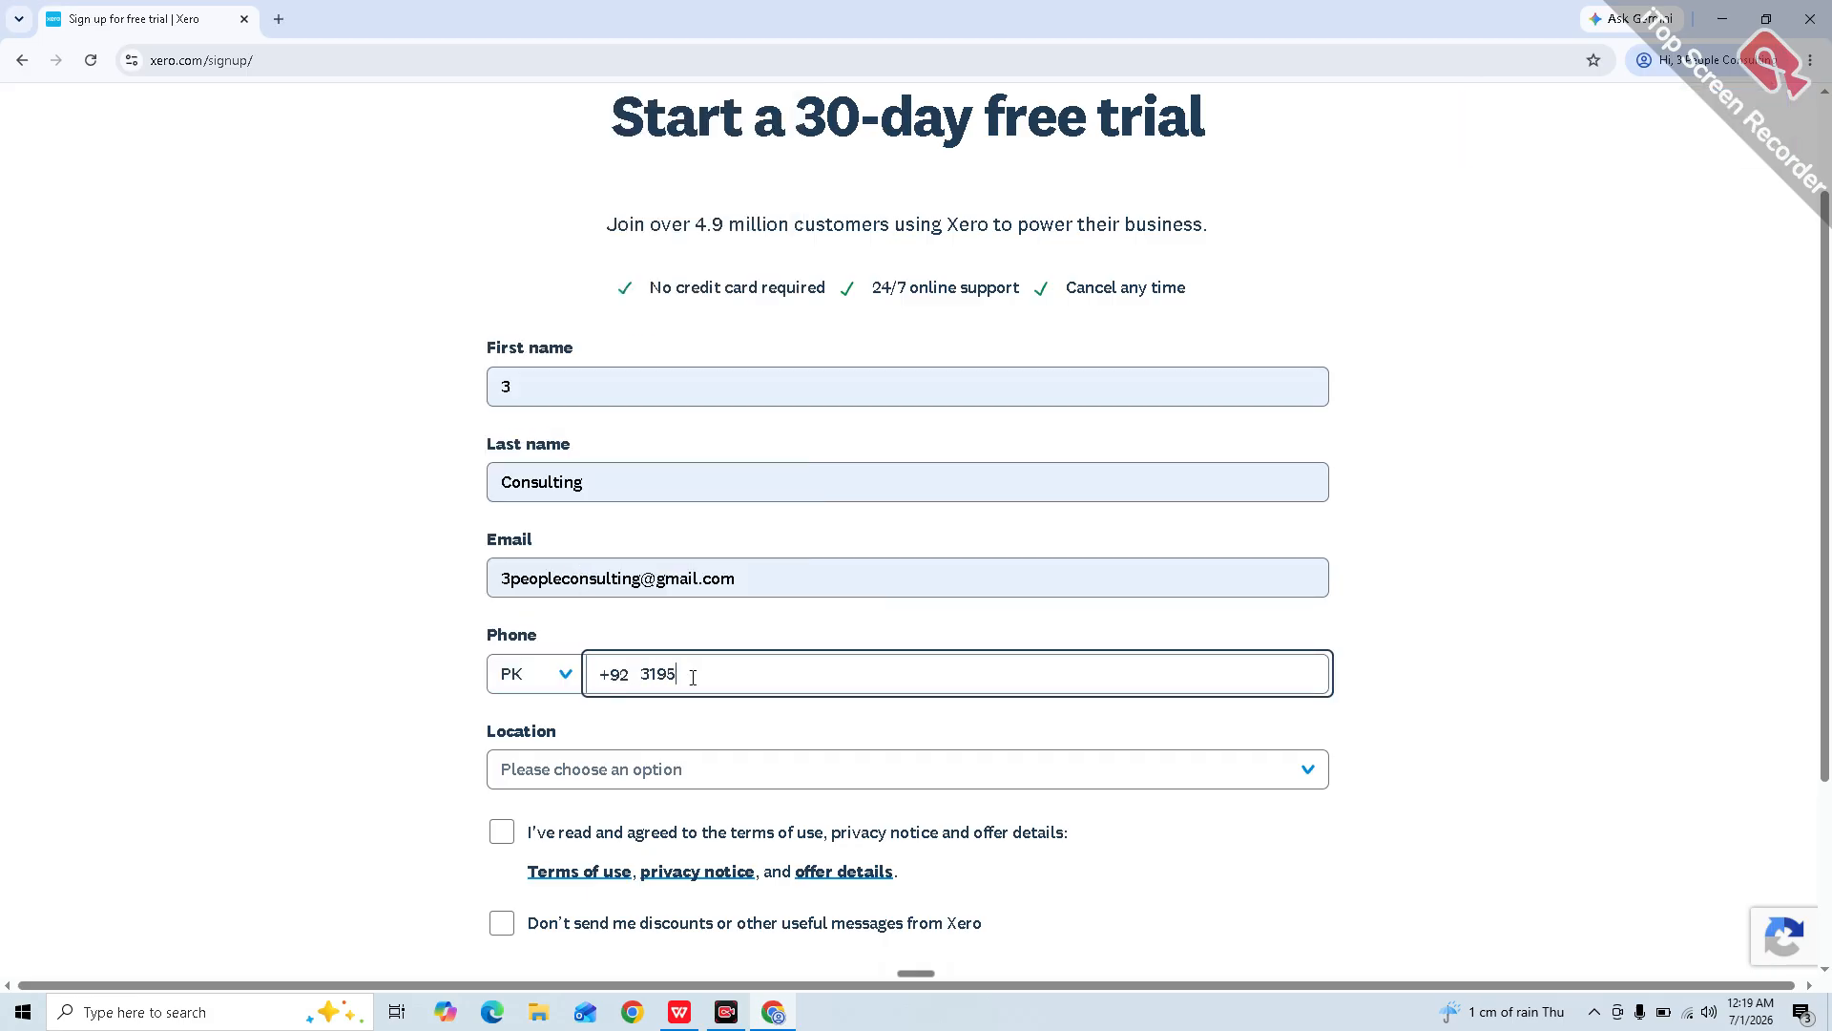
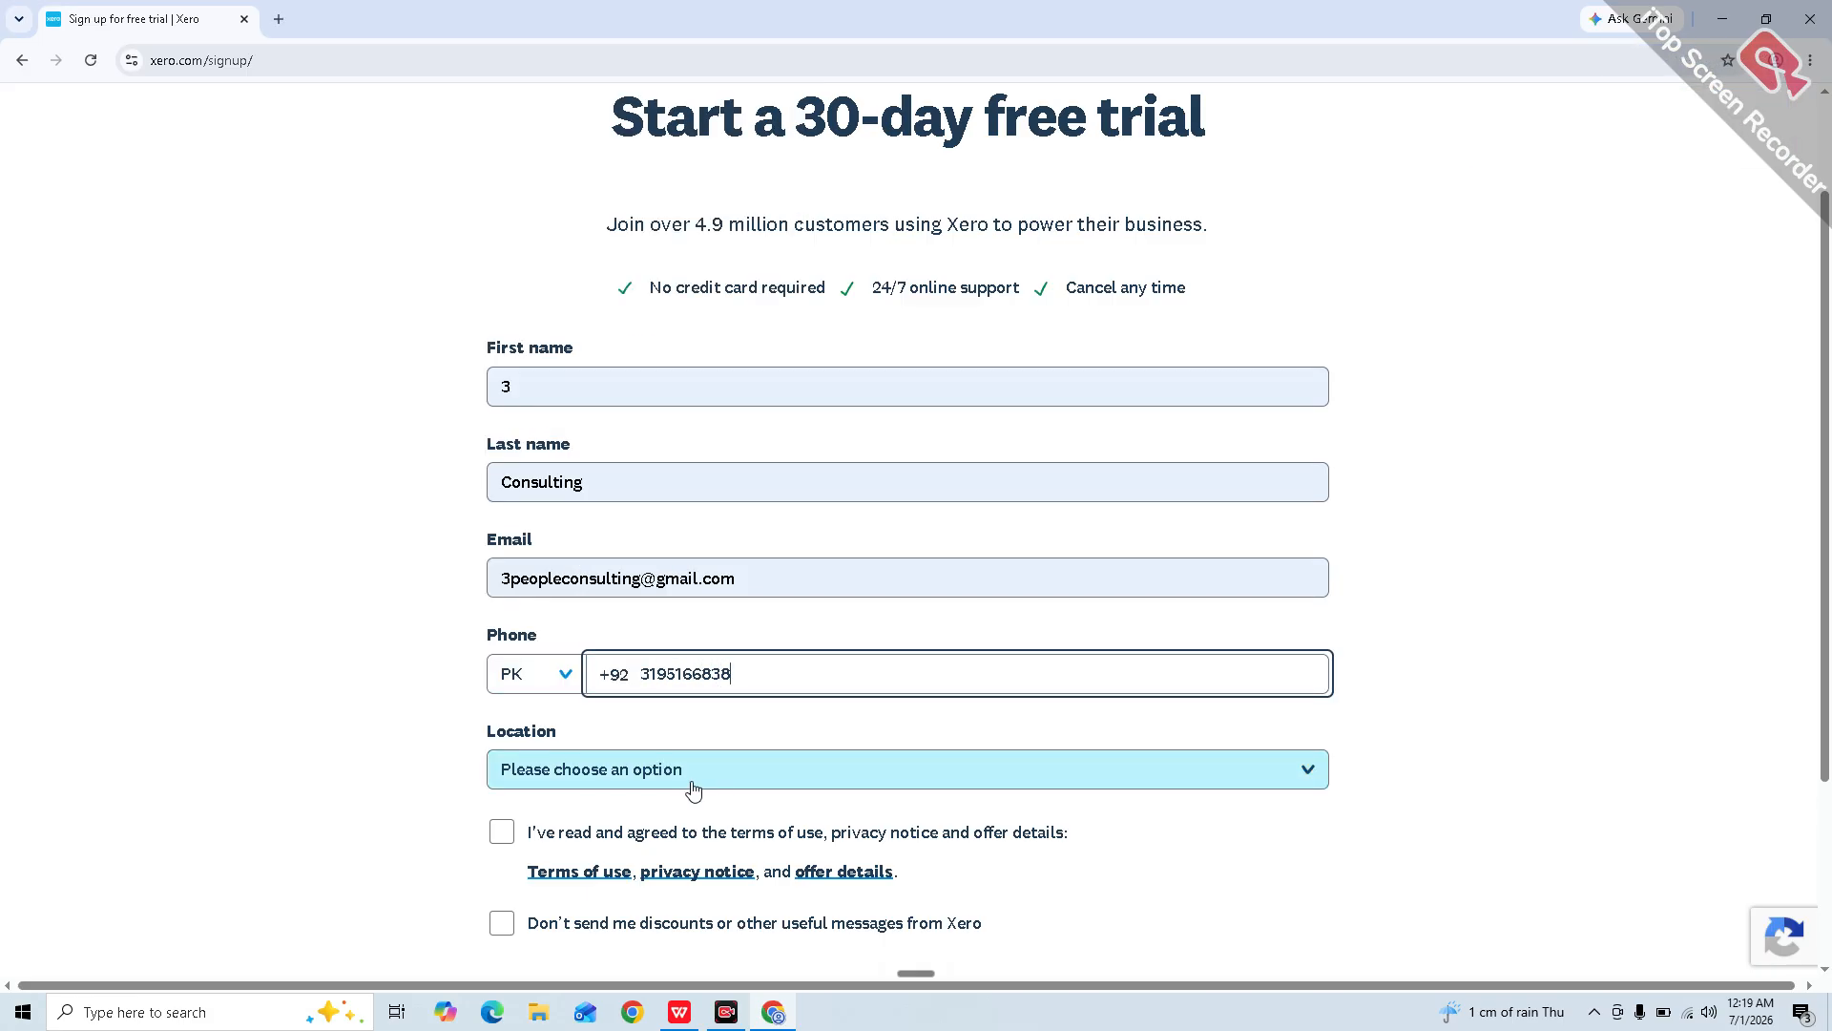
Step: Set the location to United Kingdom, accept the terms, opt out of marketing, and submit
click(691, 786)
key(u)
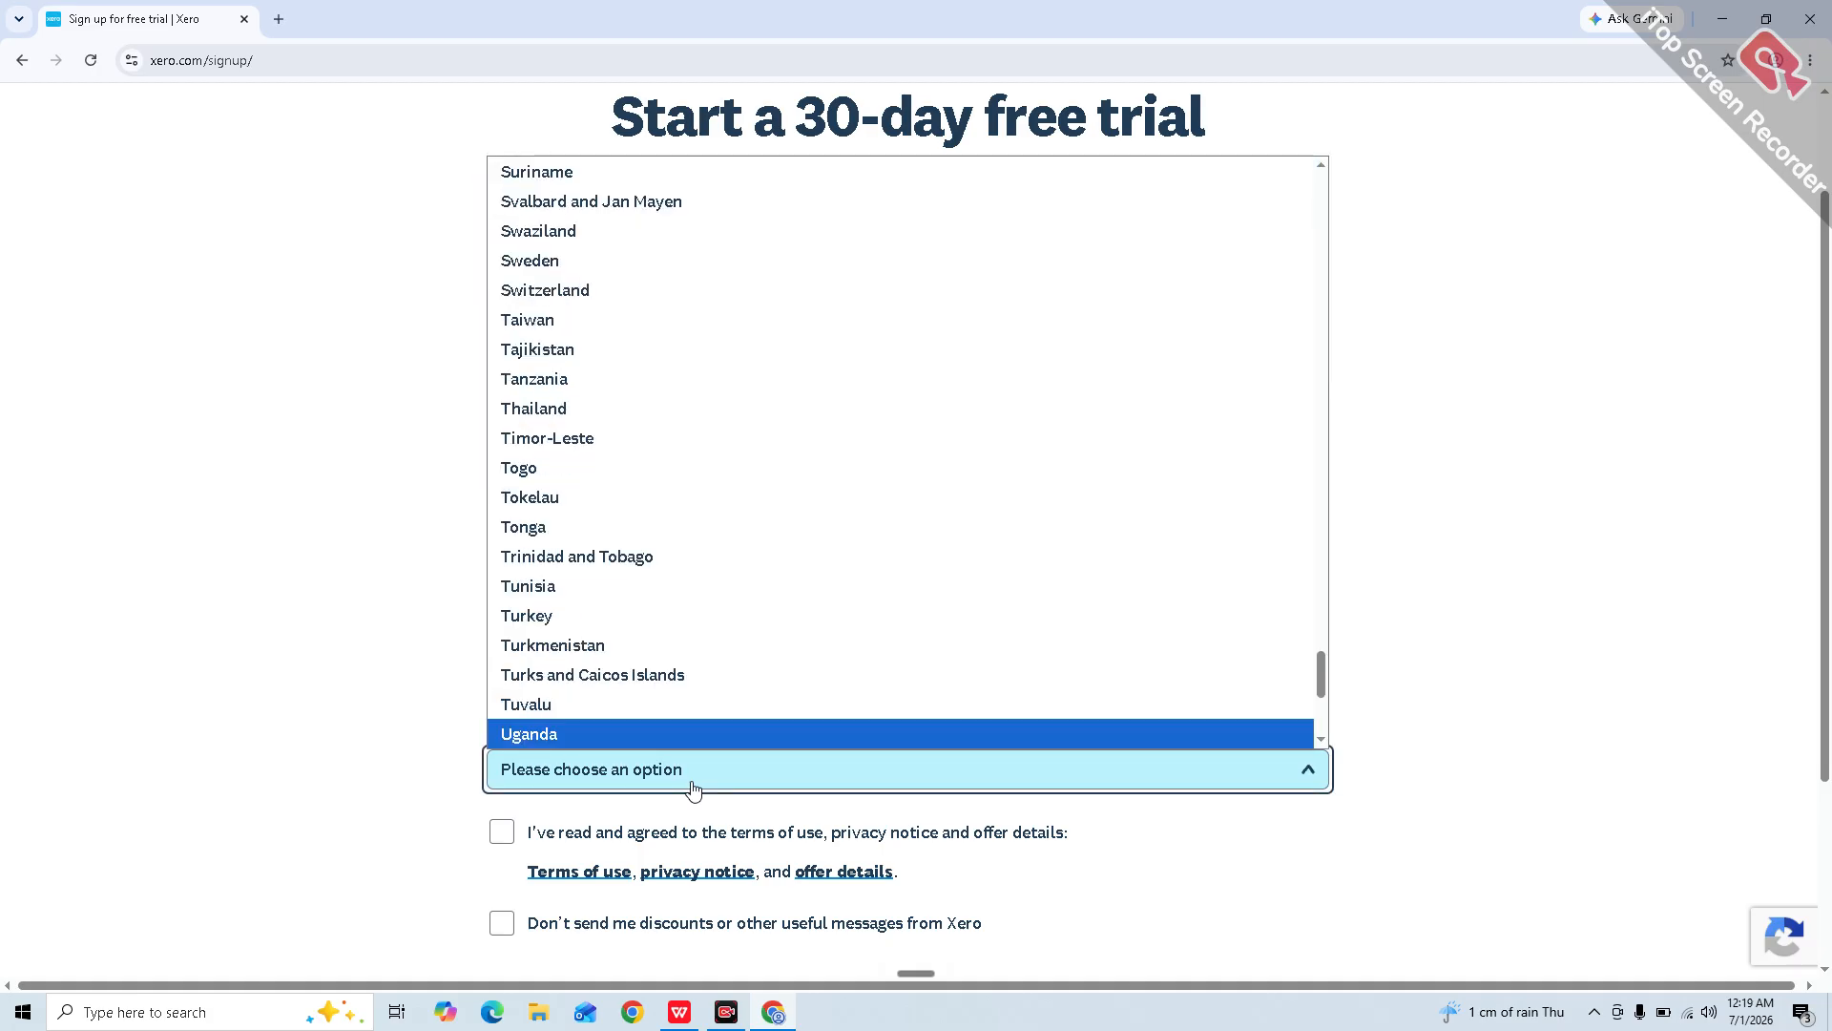
key(Down)
key(Down)
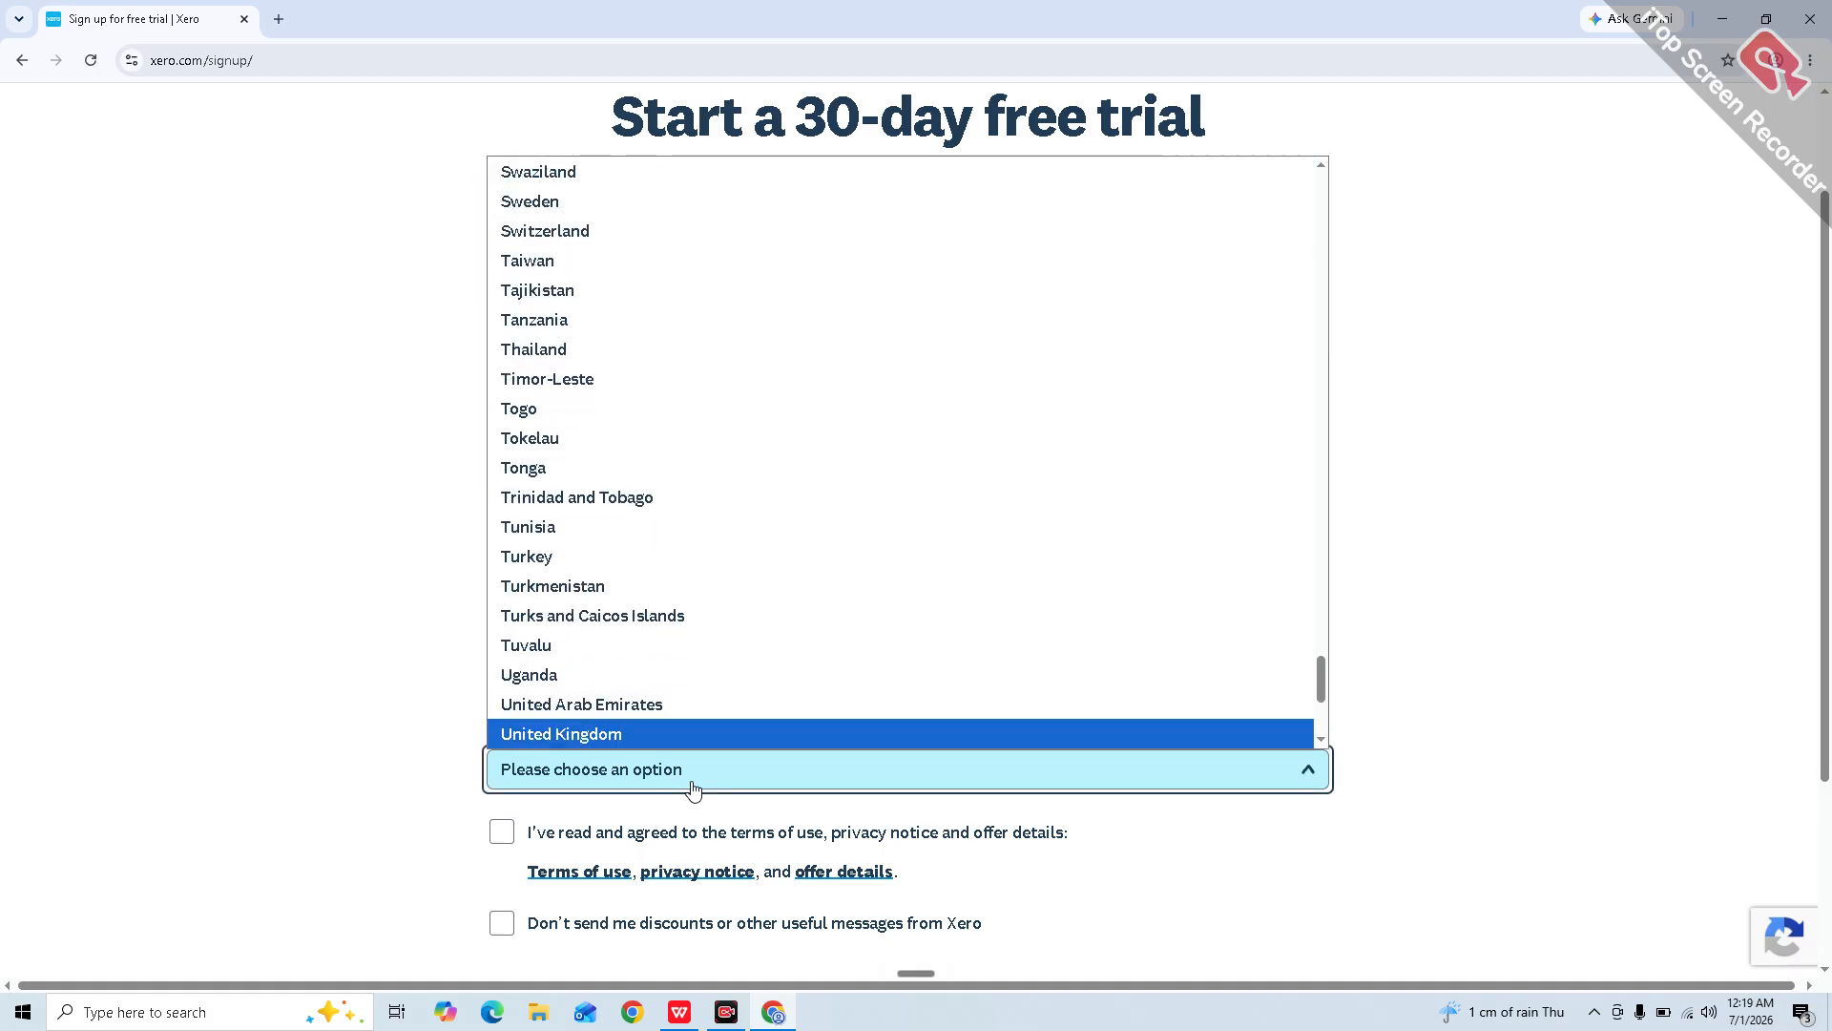
key(Return)
scroll(691, 786, down, 1)
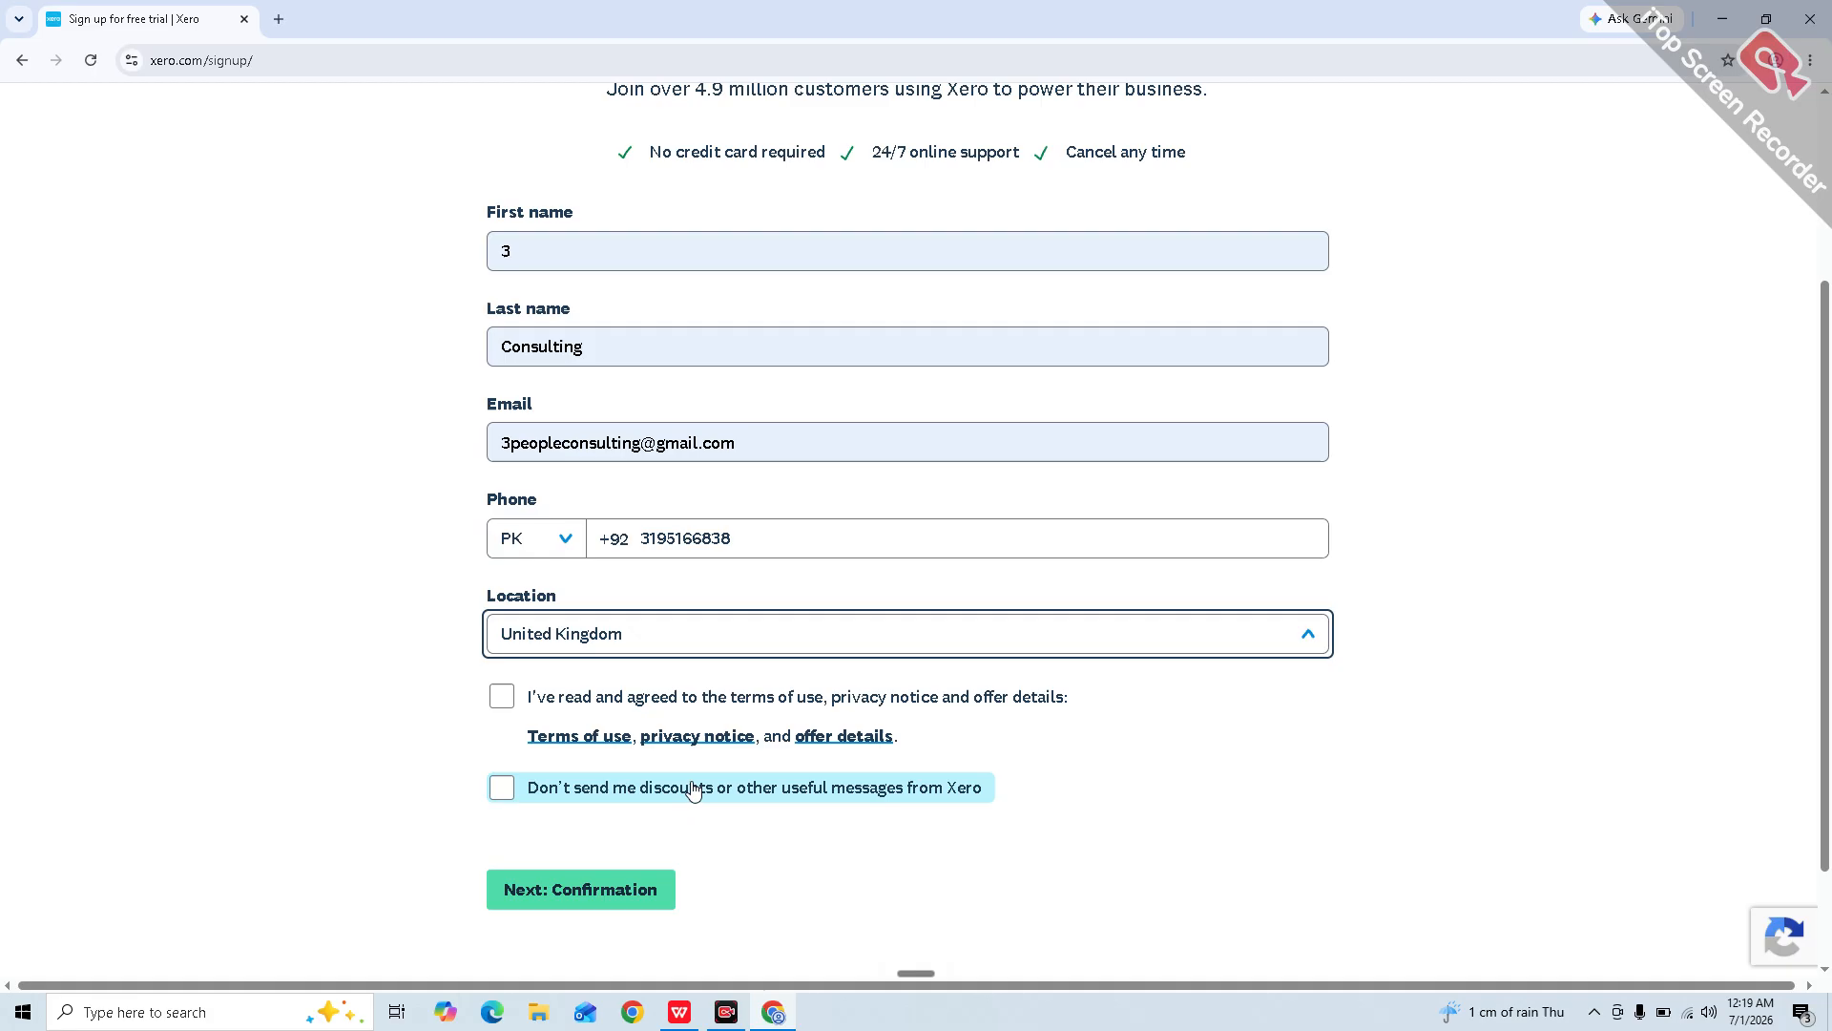
click(503, 697)
click(502, 788)
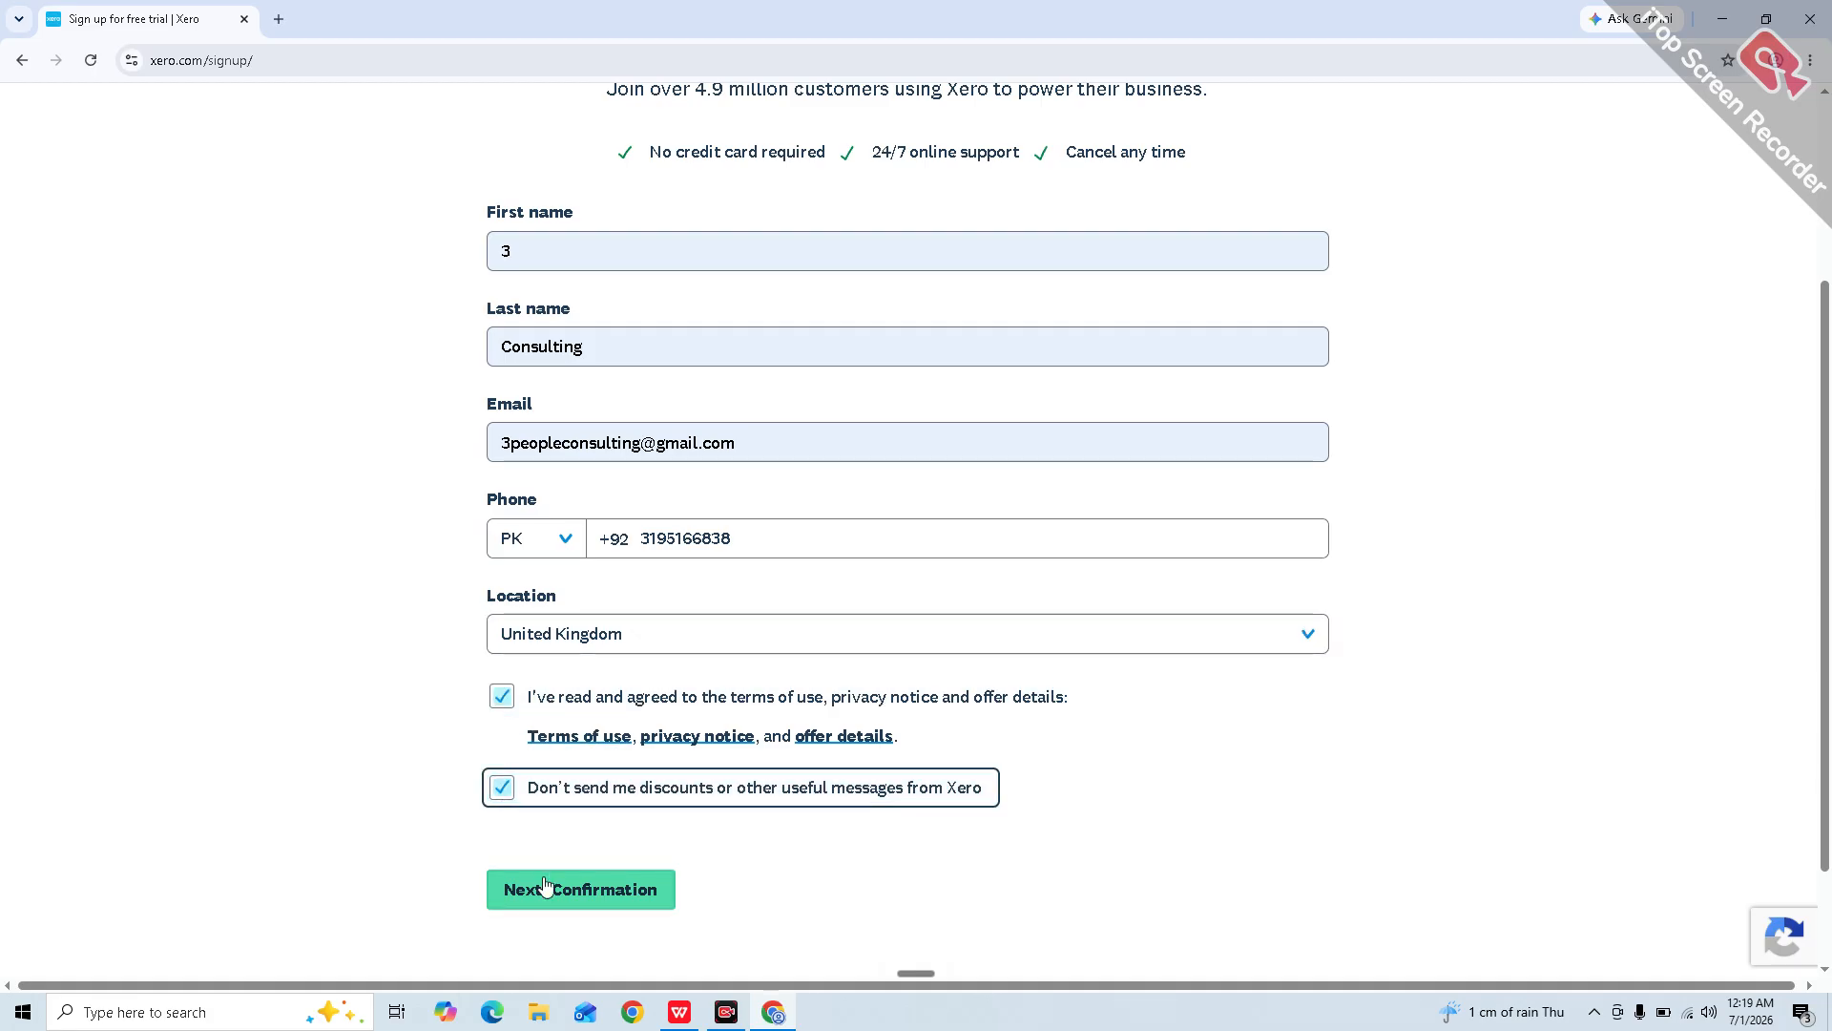
click(556, 897)
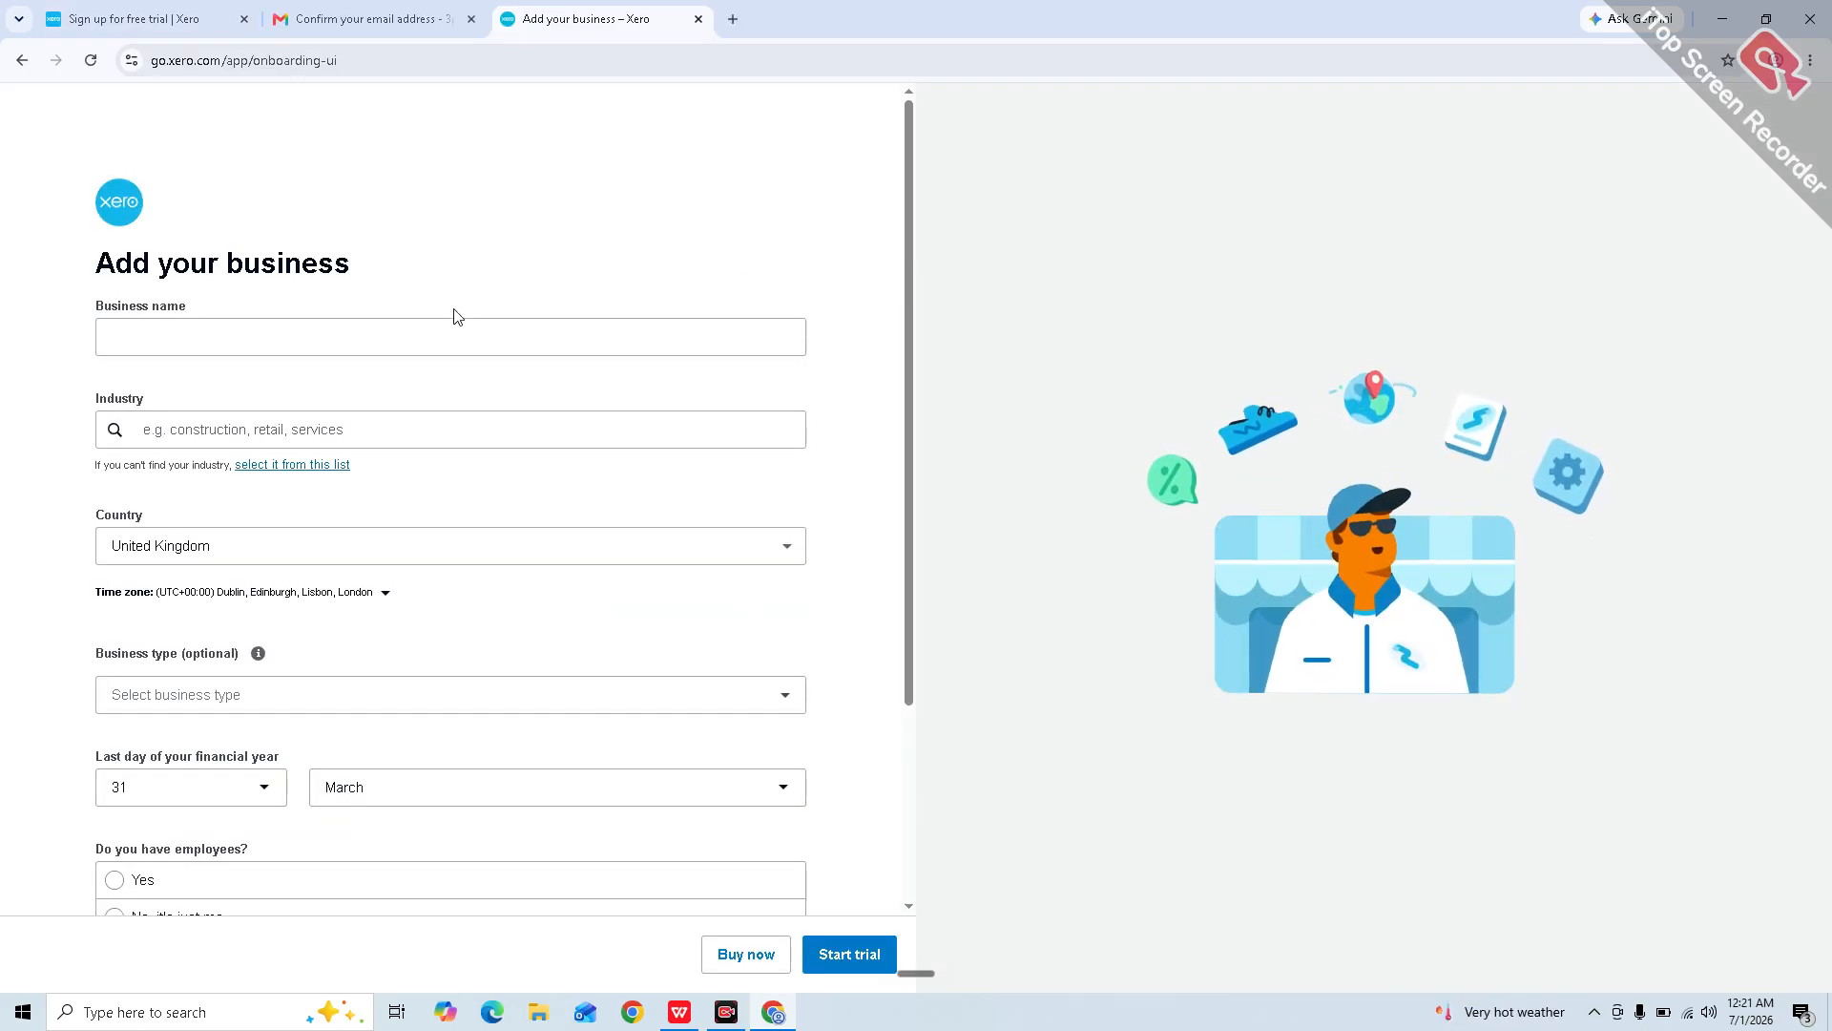
Step: Enter '3 People Consulting' as the business name
click(404, 341)
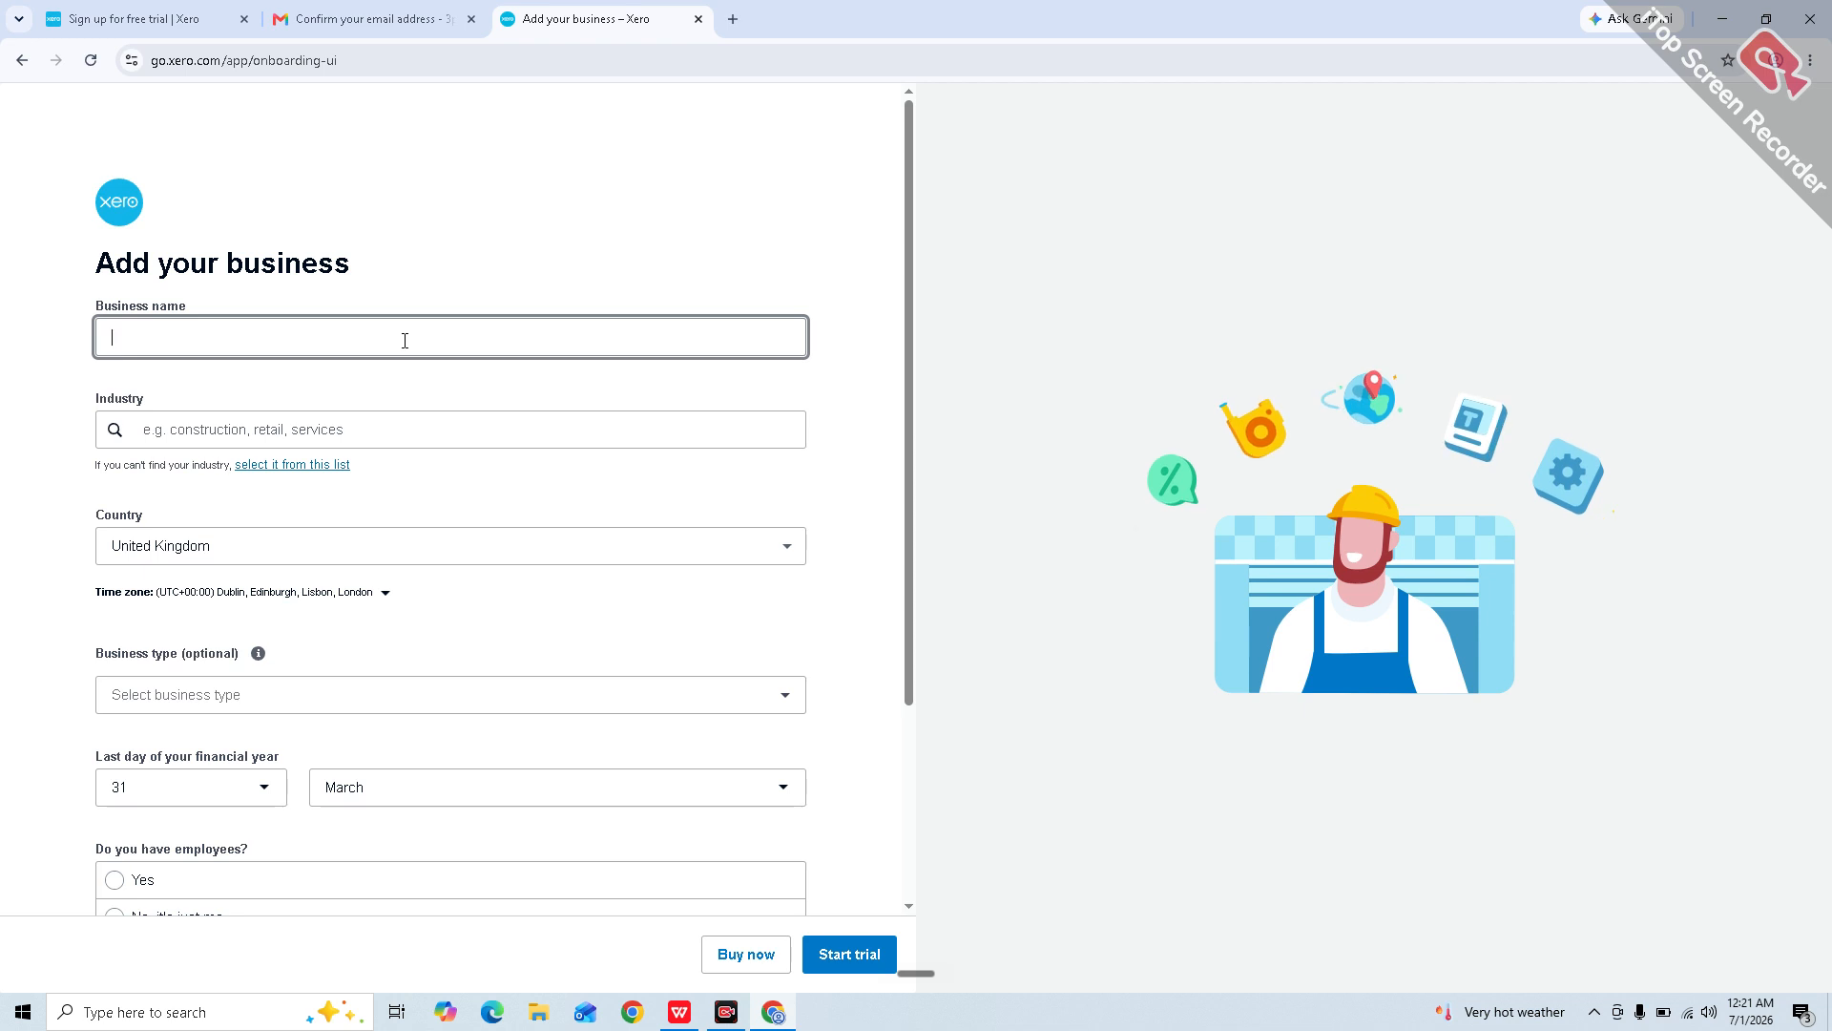
text(#)
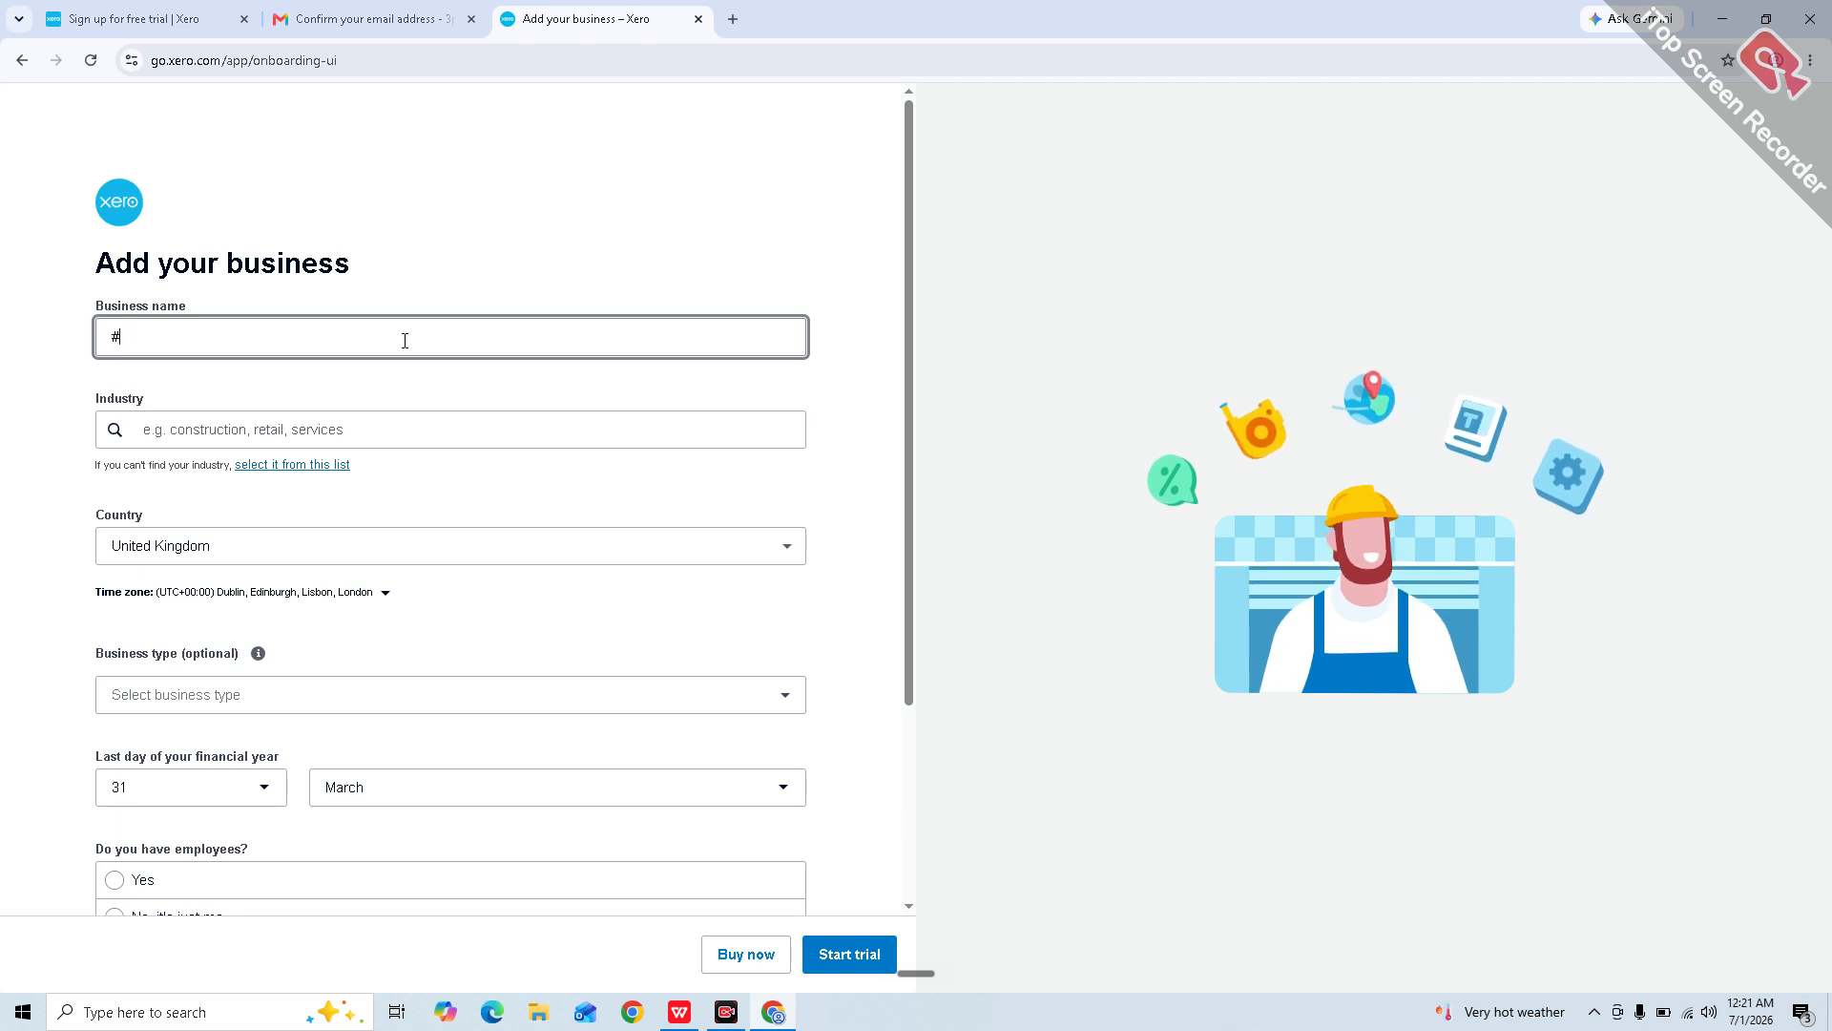
key(BackSpace)
text(3 People Co)
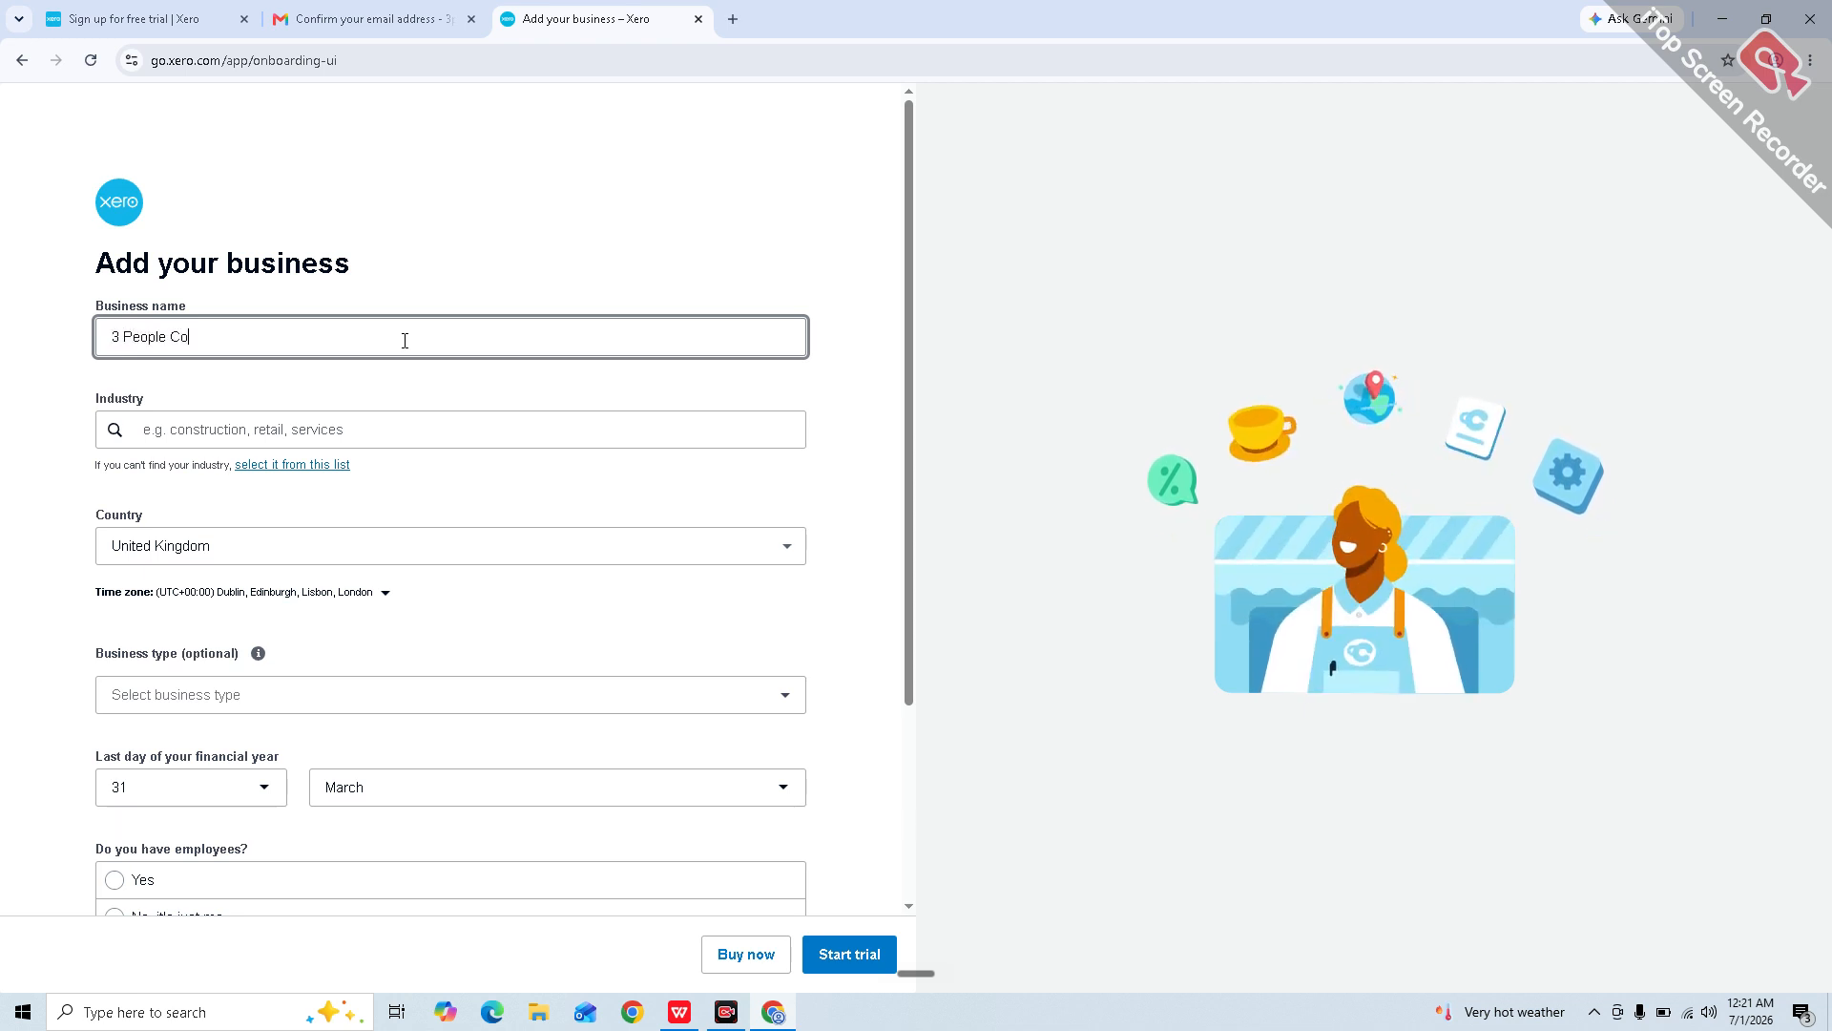
text(nsulting)
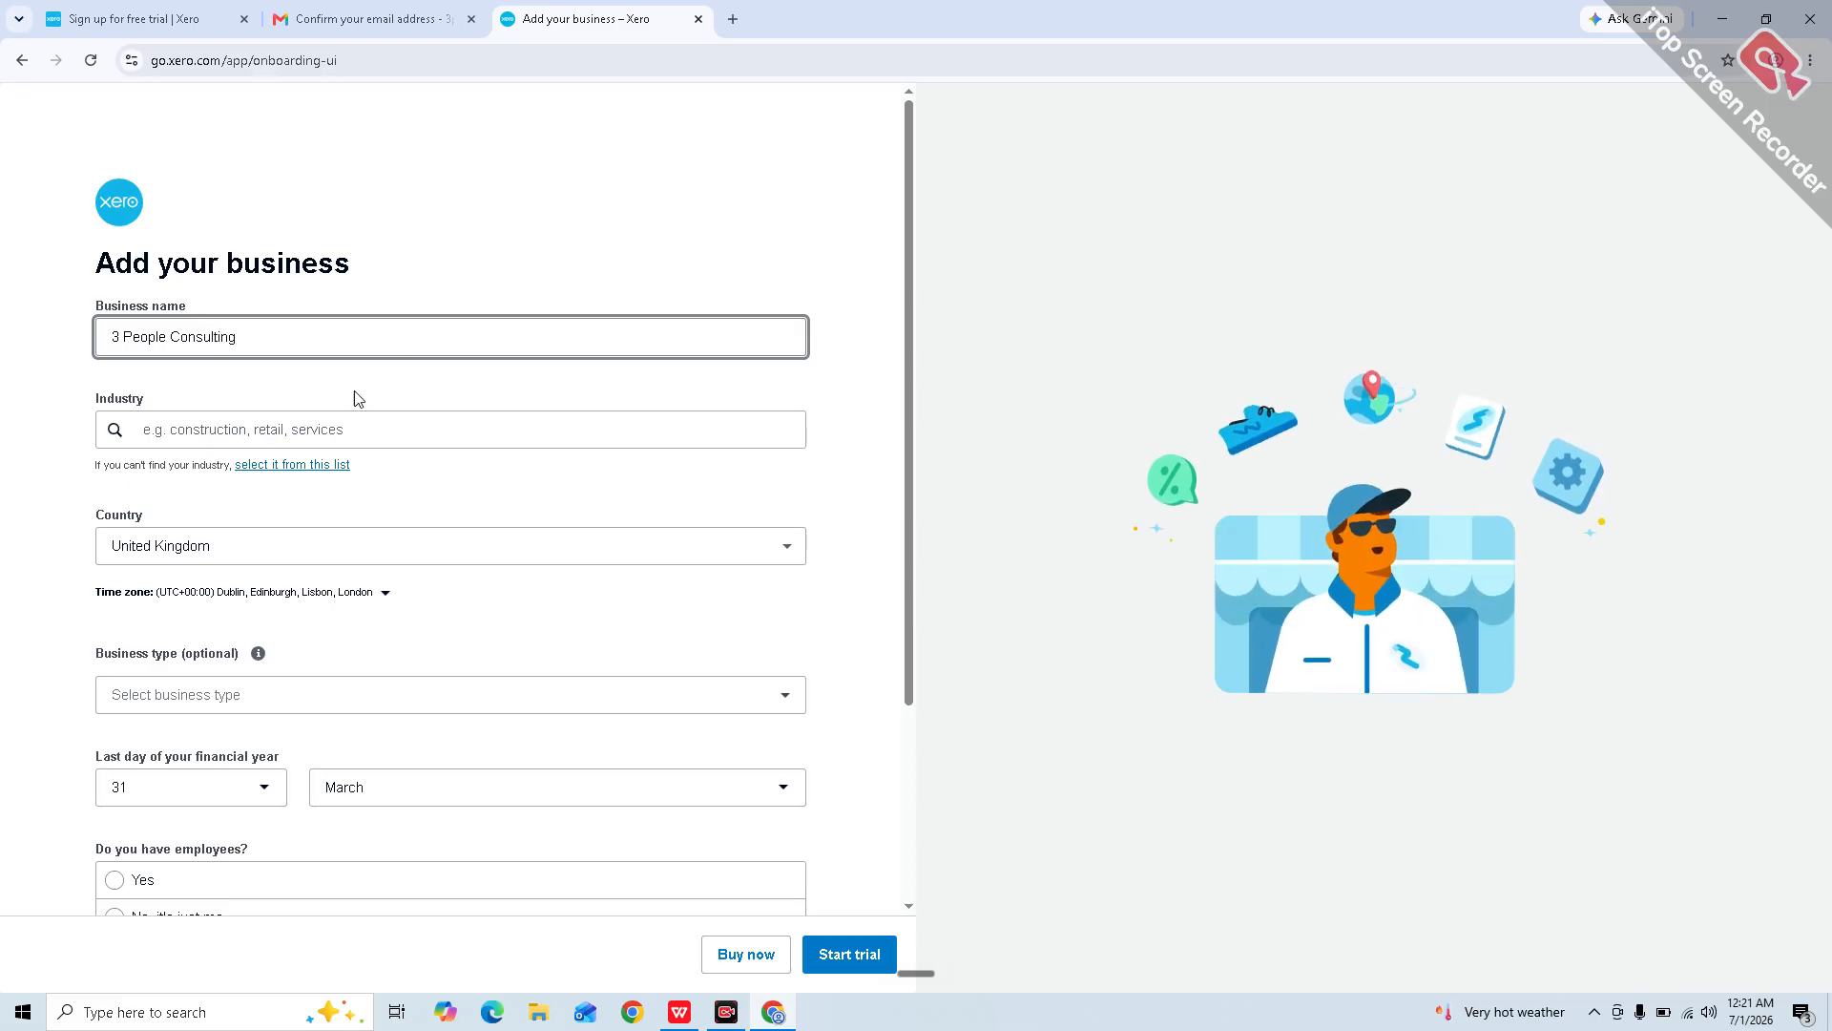
Step: Set the industry to Non-residential Building Construction and the business type to Limited company
click(286, 446)
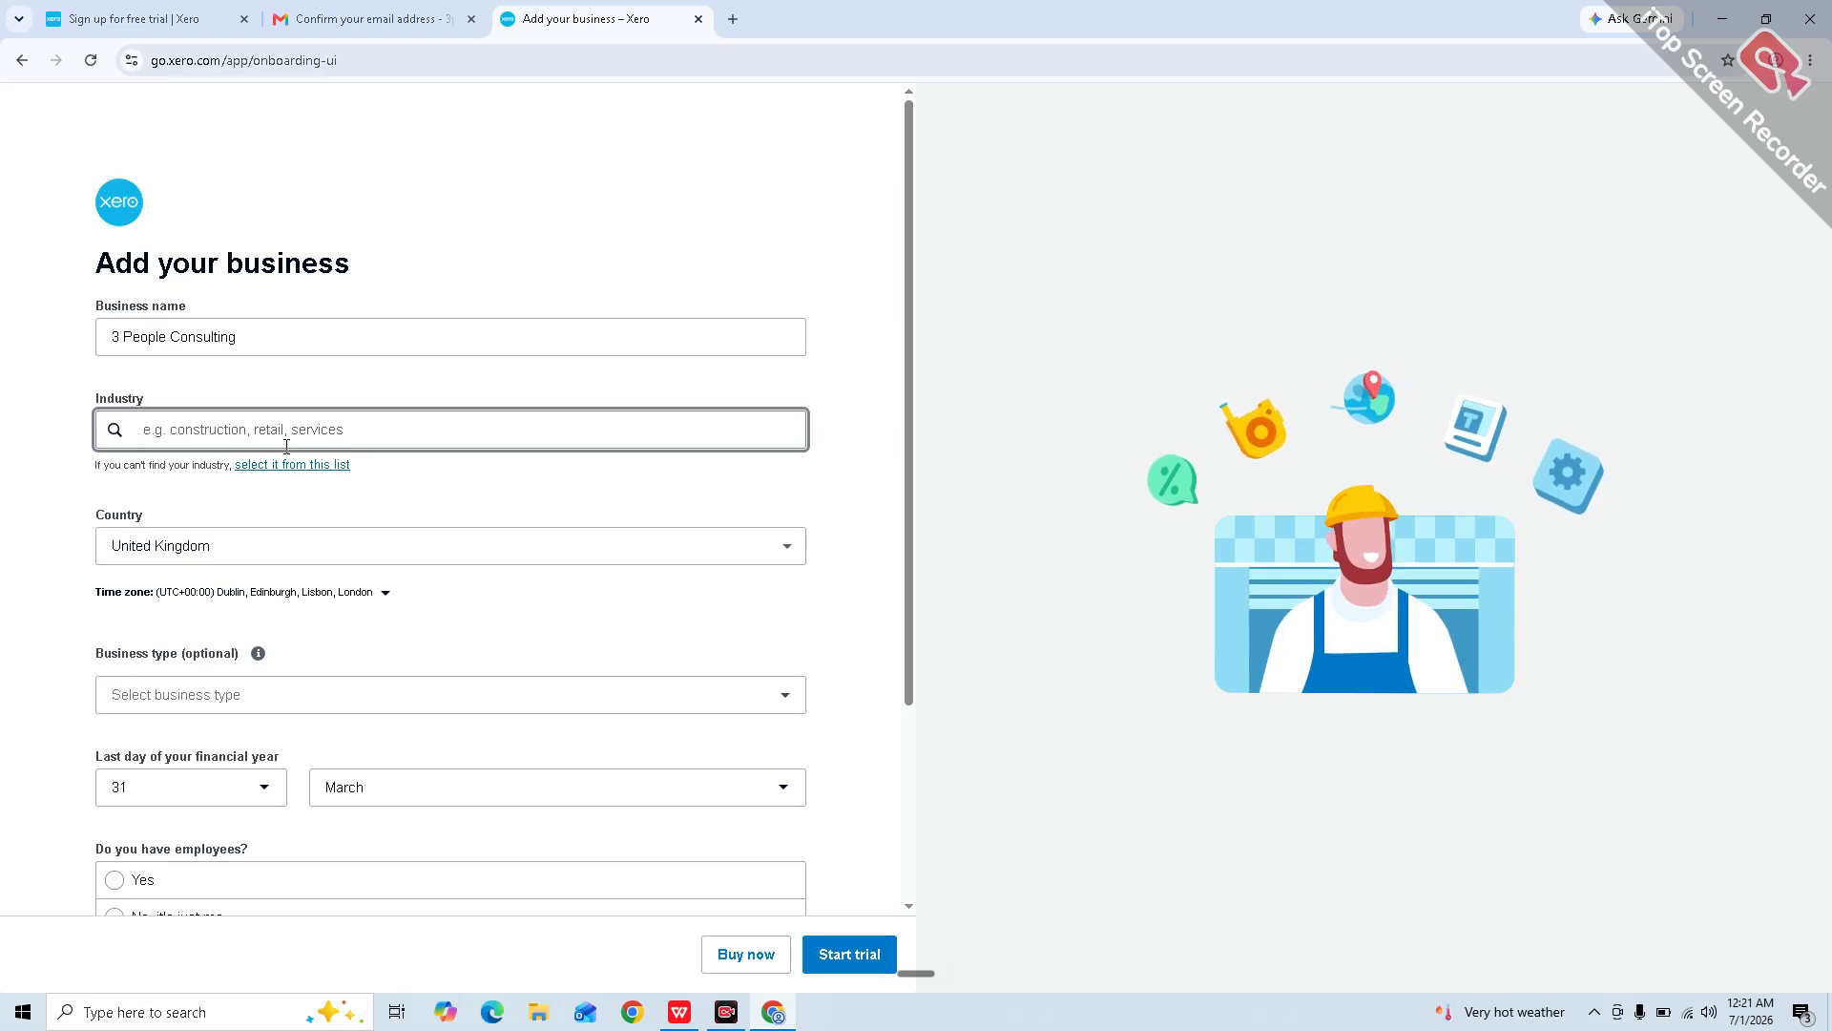
text(Cons)
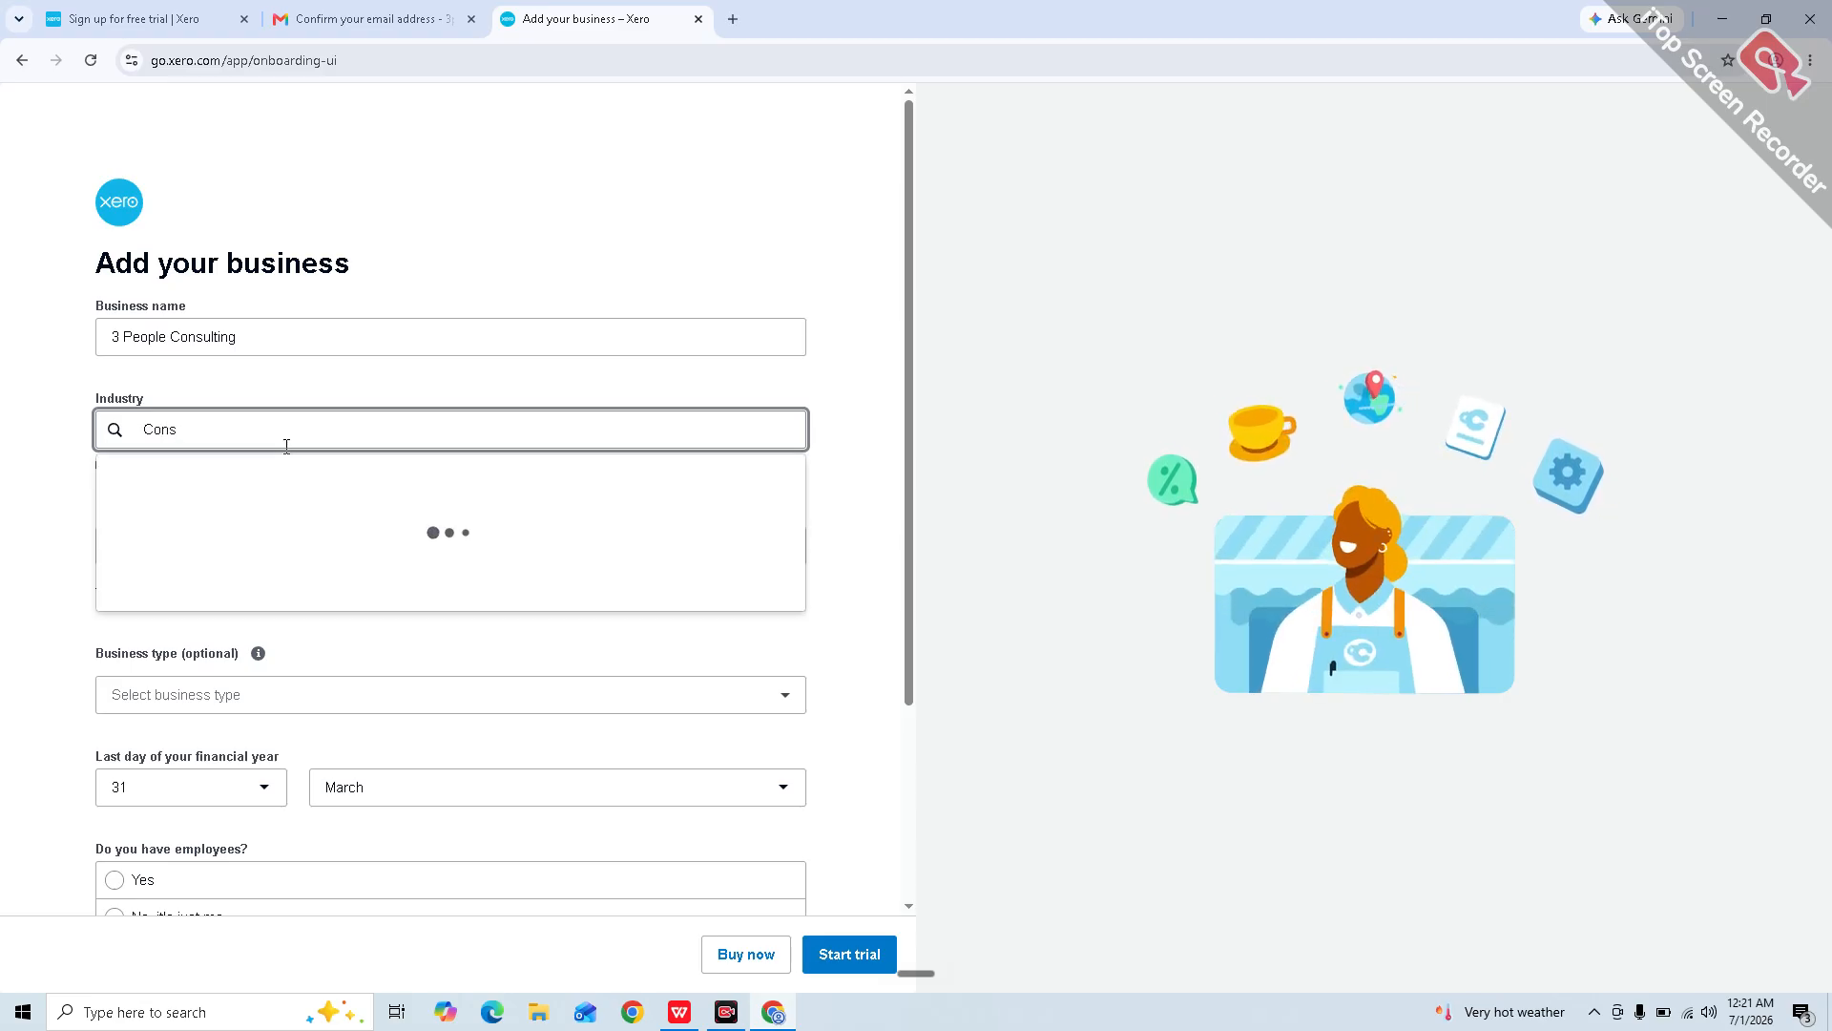
text(truc)
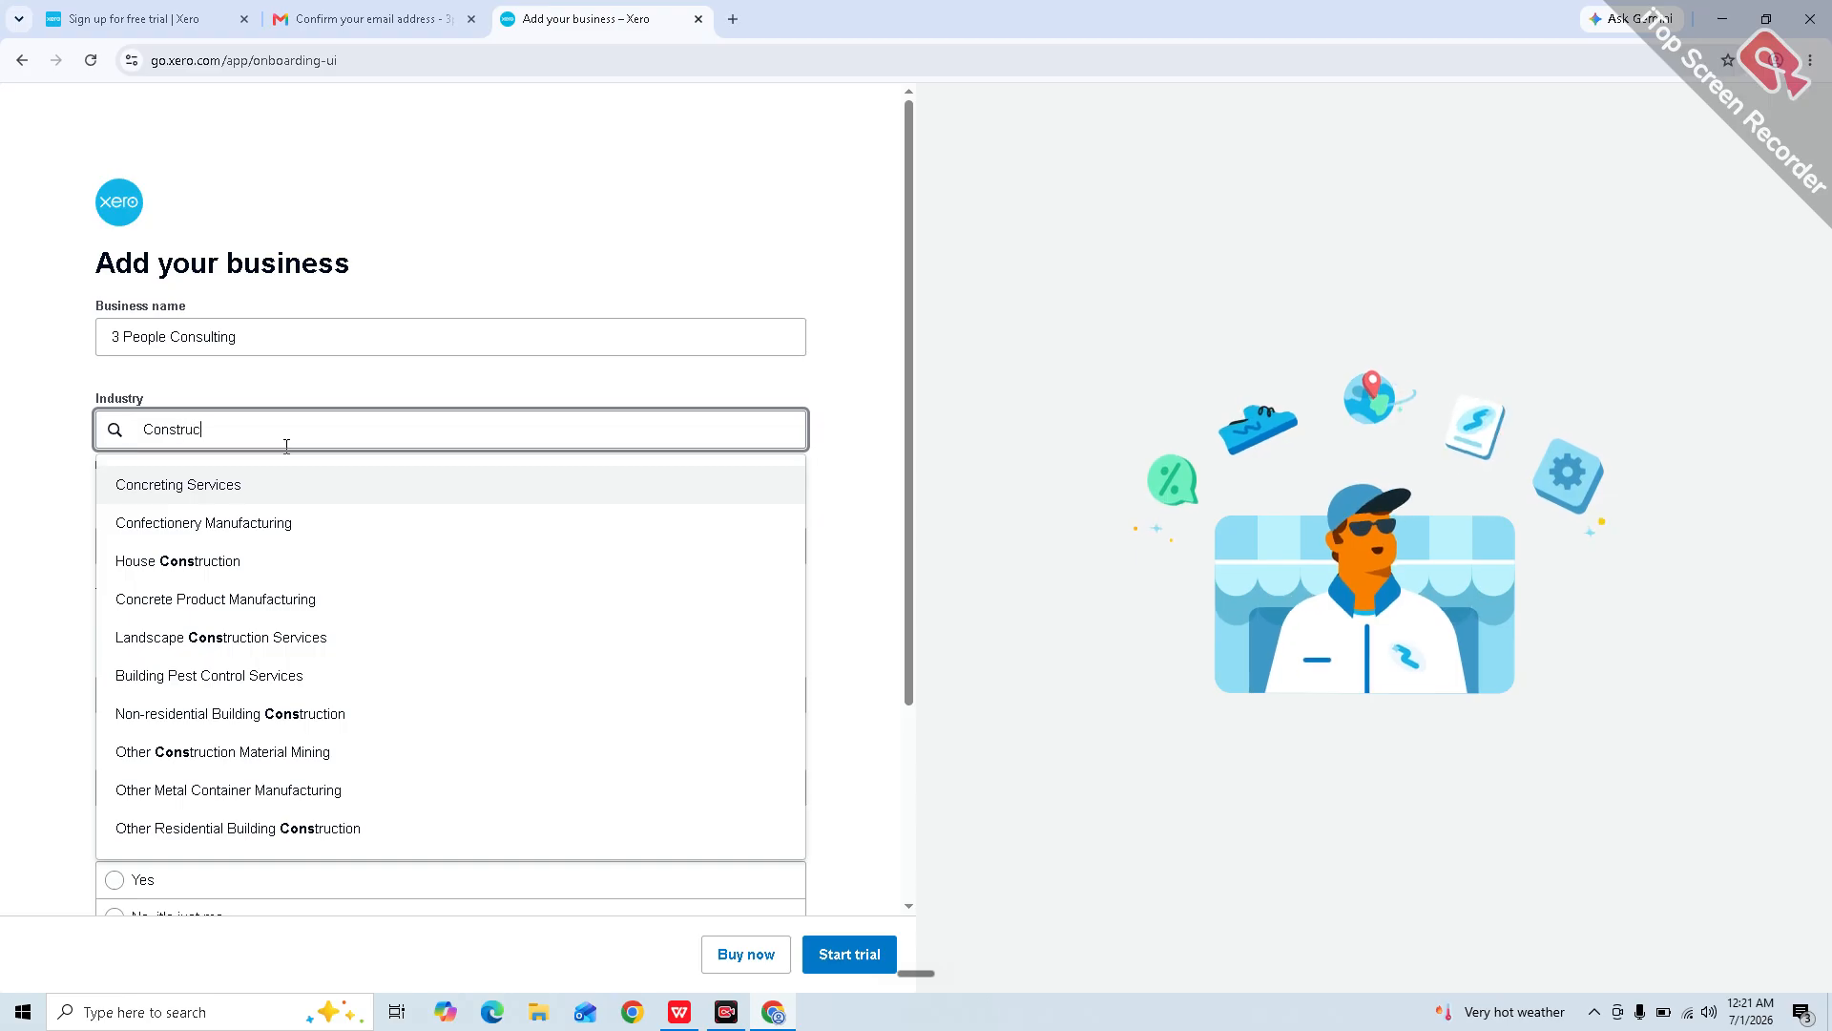
text(tio)
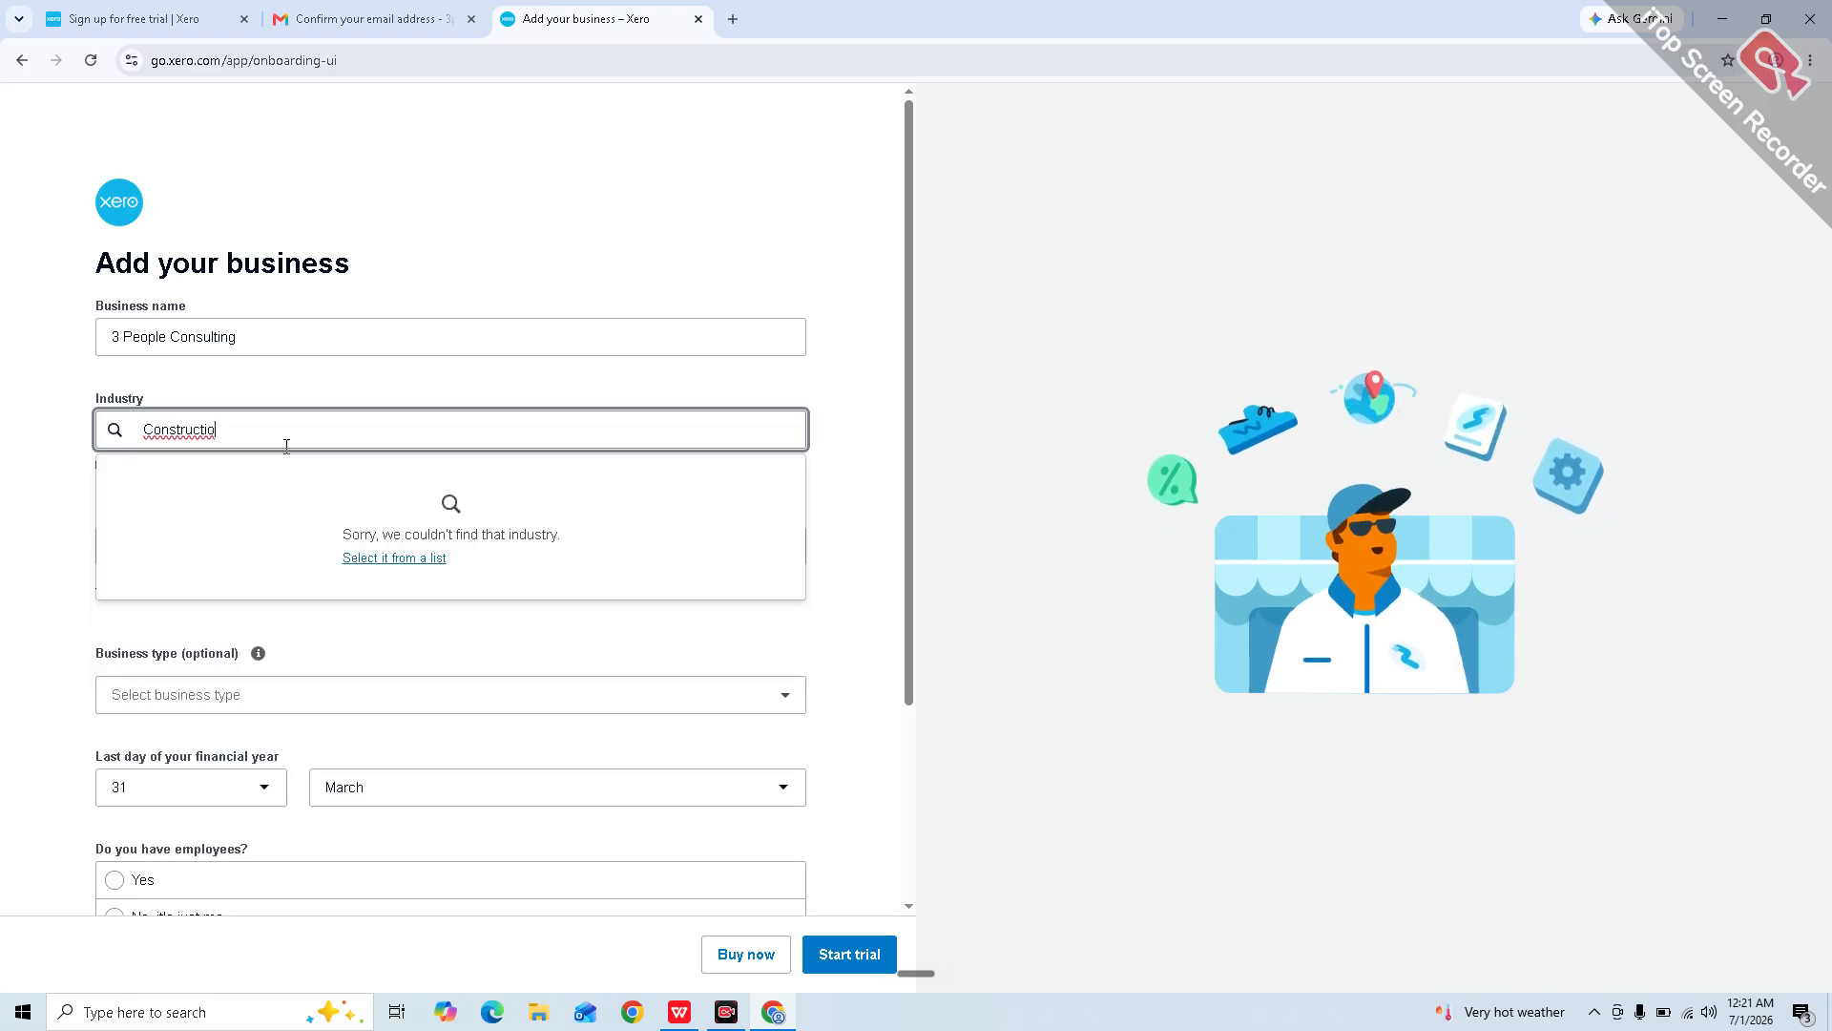
key(BackSpace)
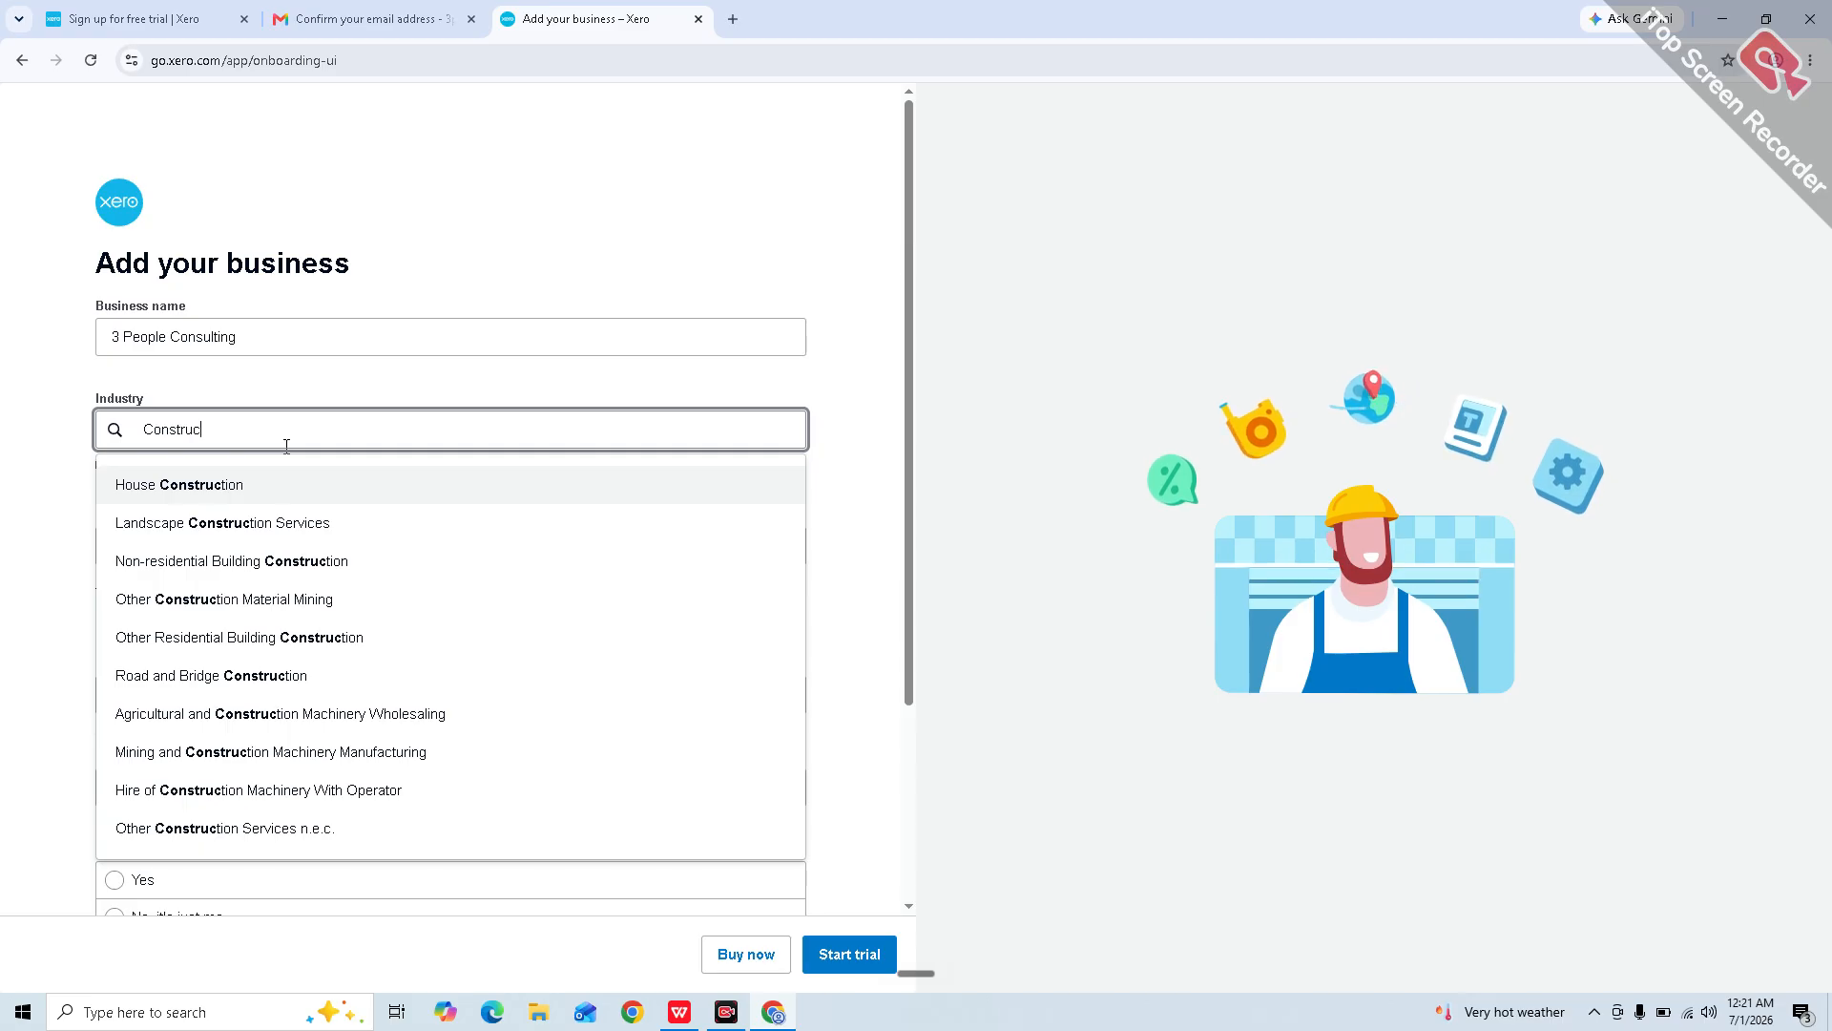
click(355, 563)
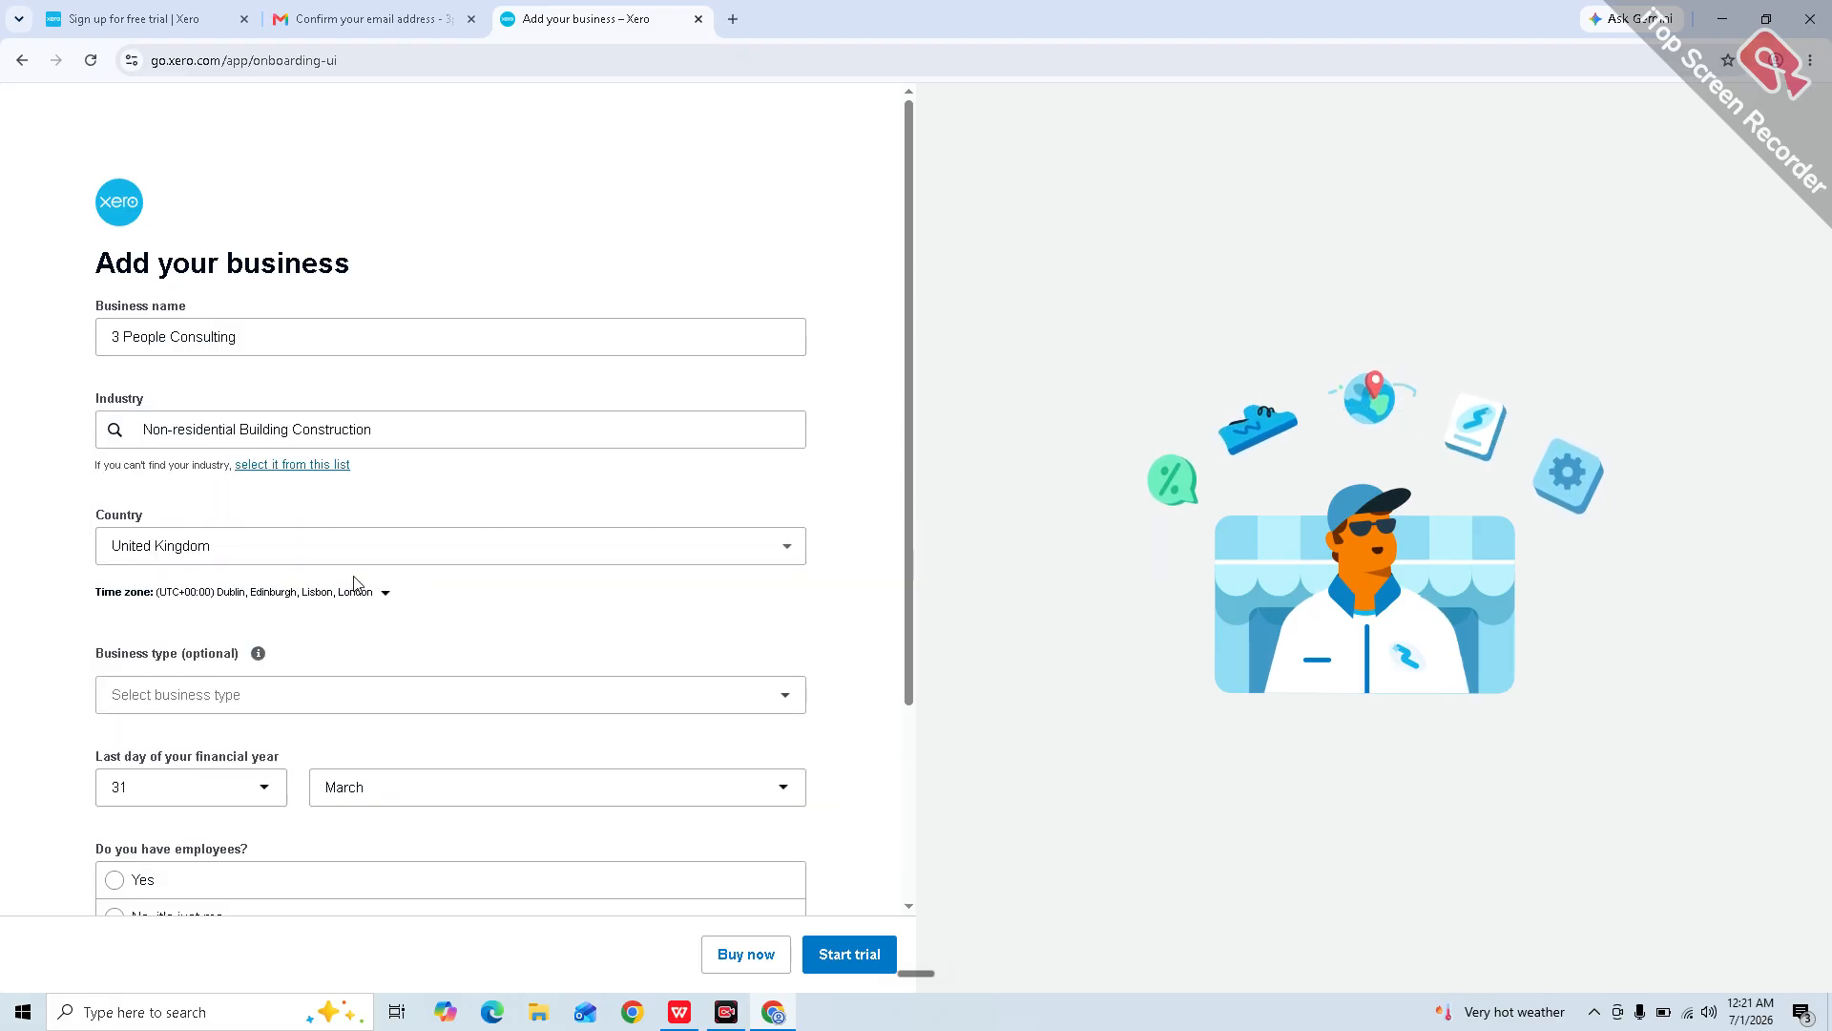
scroll(392, 621, down, 1)
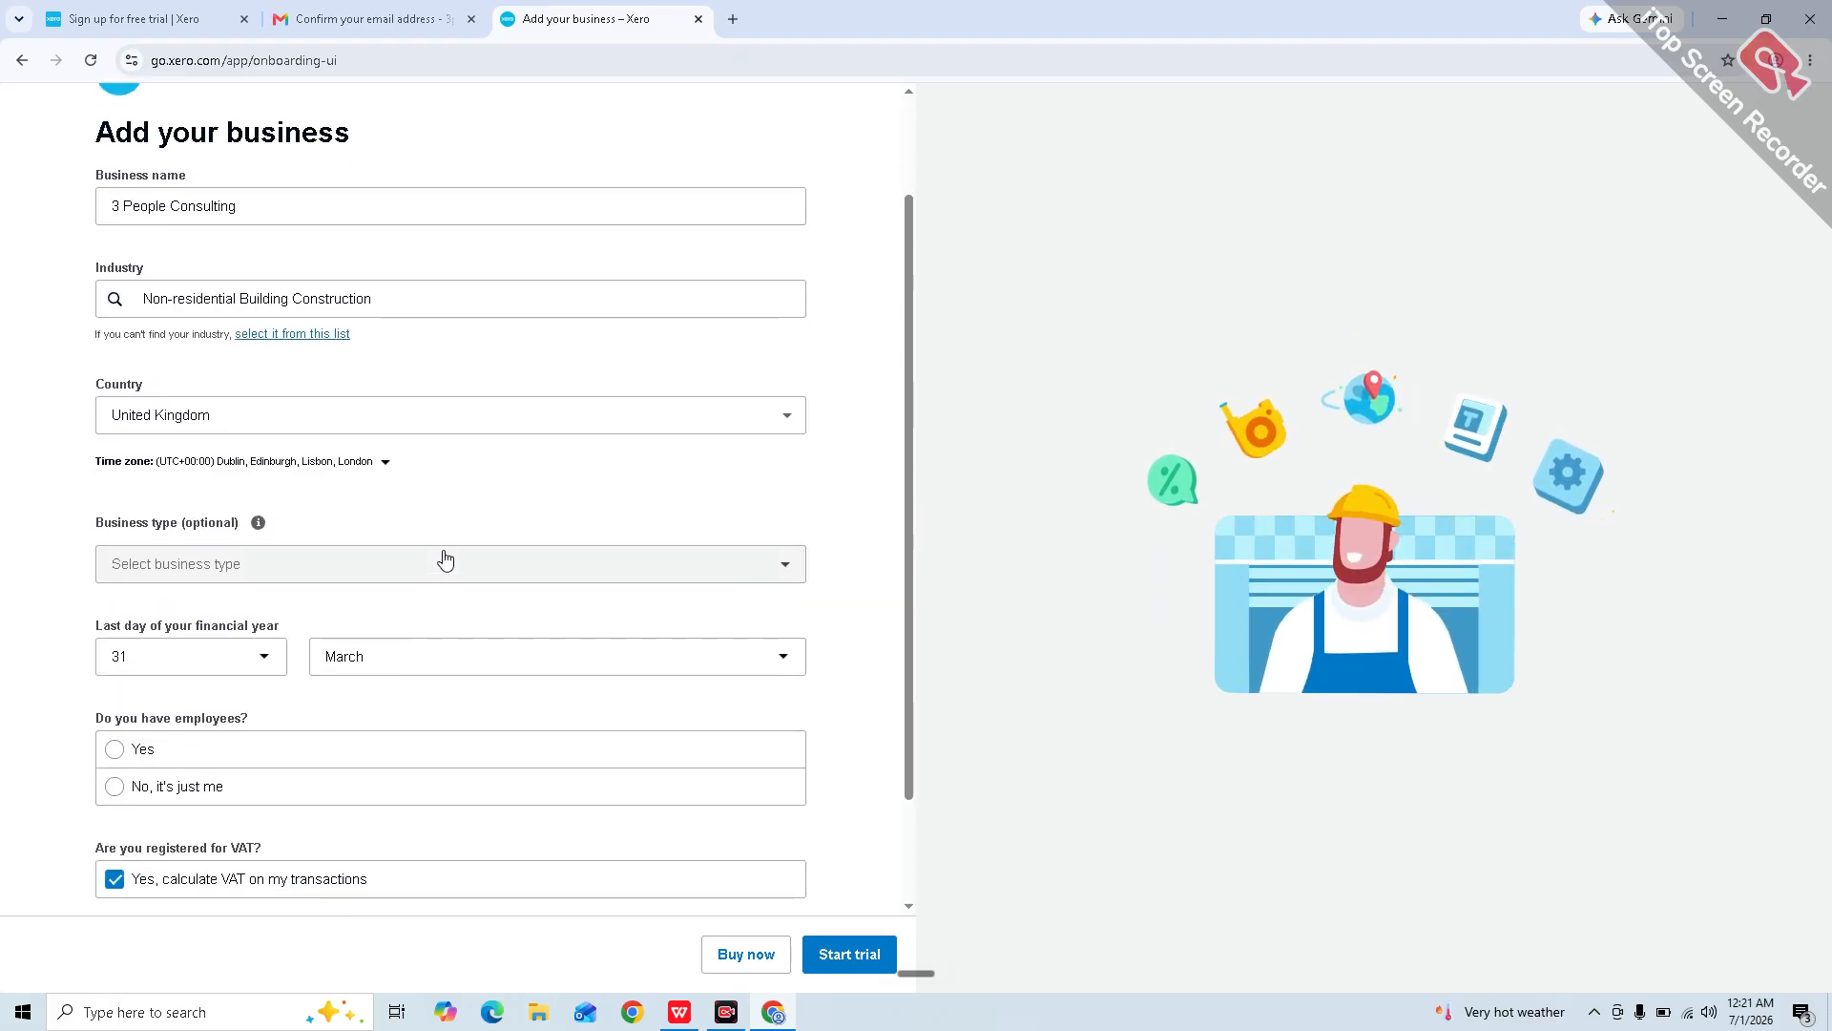
click(445, 559)
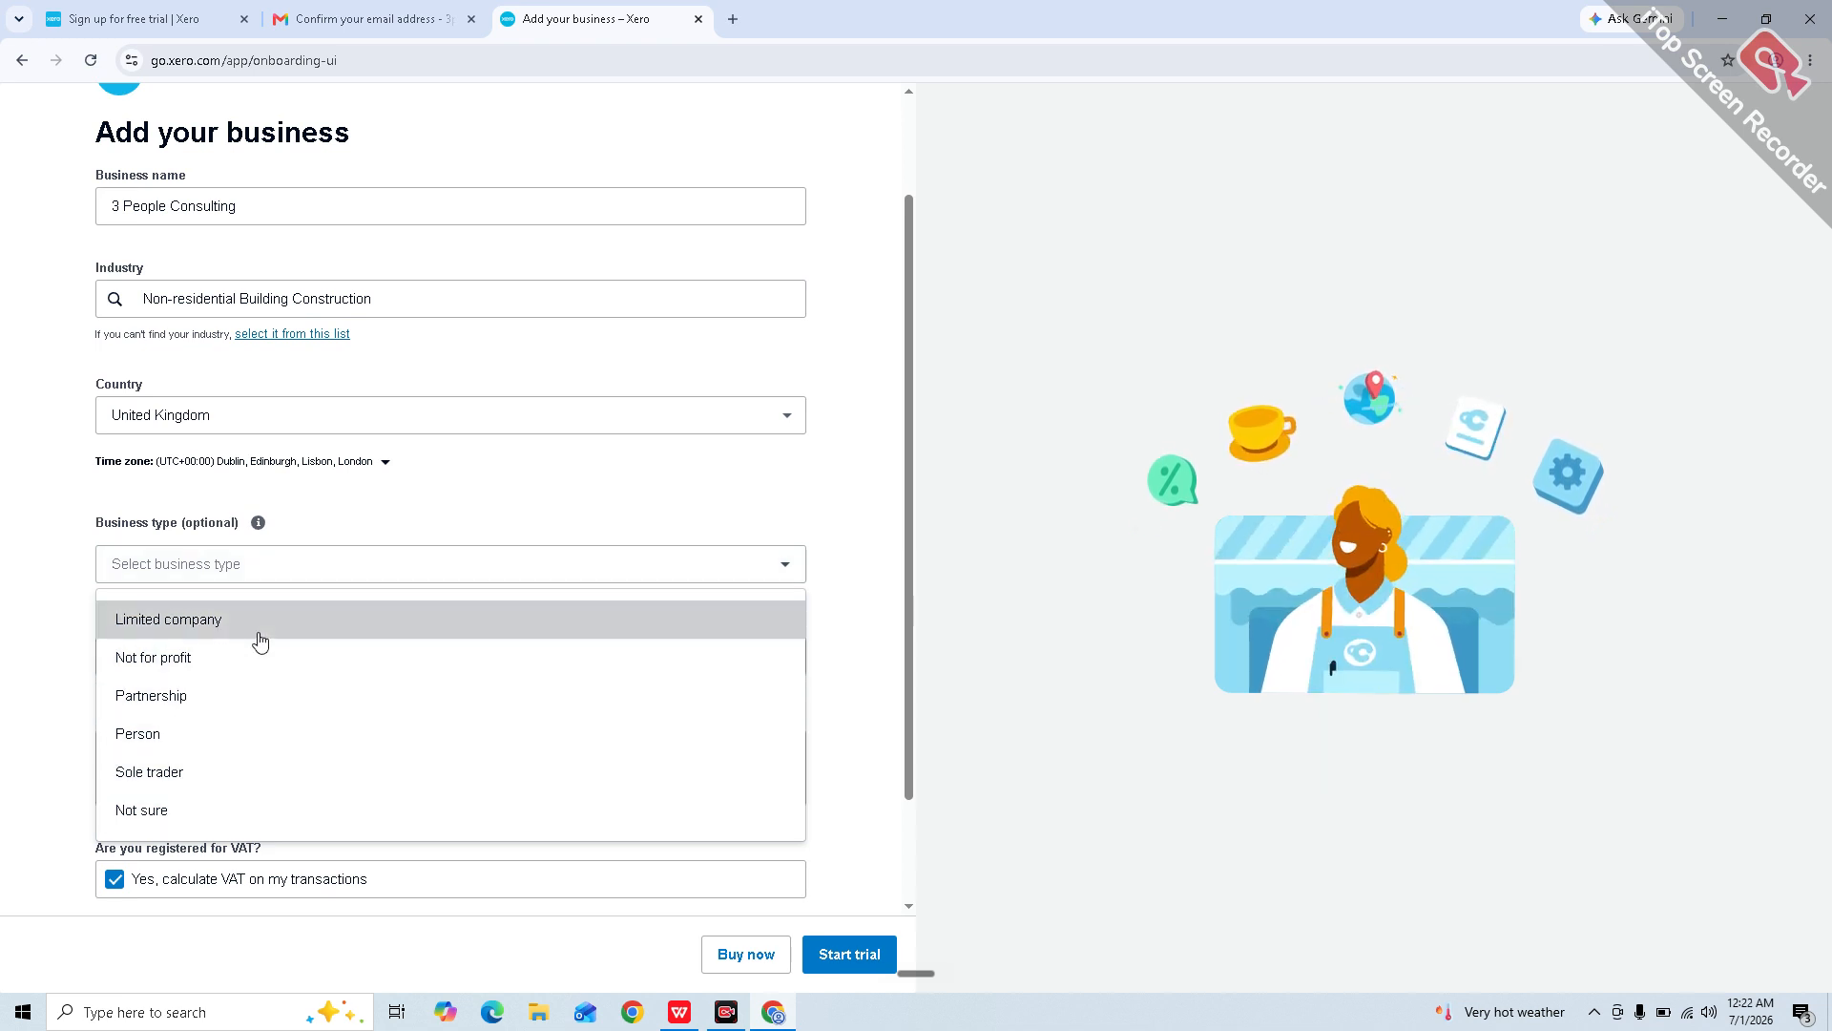
click(257, 629)
Step: Indicate the business has employees, choose 'None, I'm just starting' as the accounting tool, and start the trial
scroll(401, 667, down, 1)
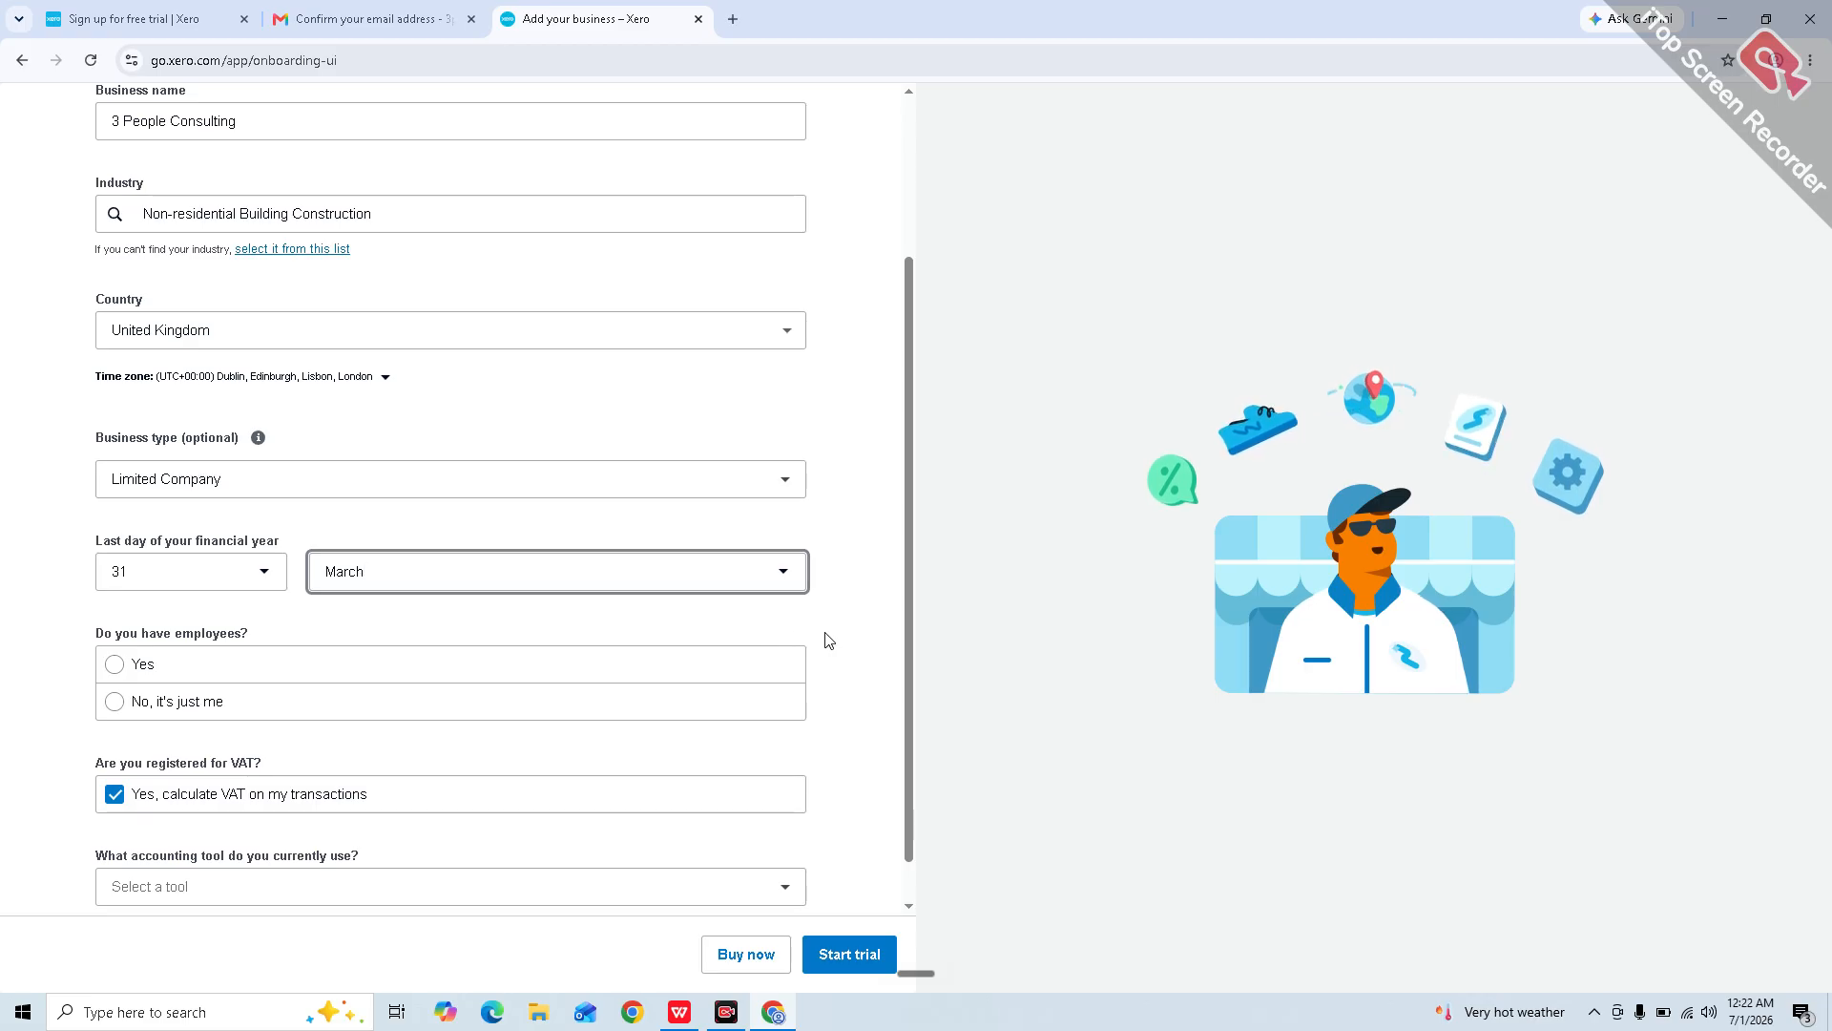
scroll(826, 640, down, 1)
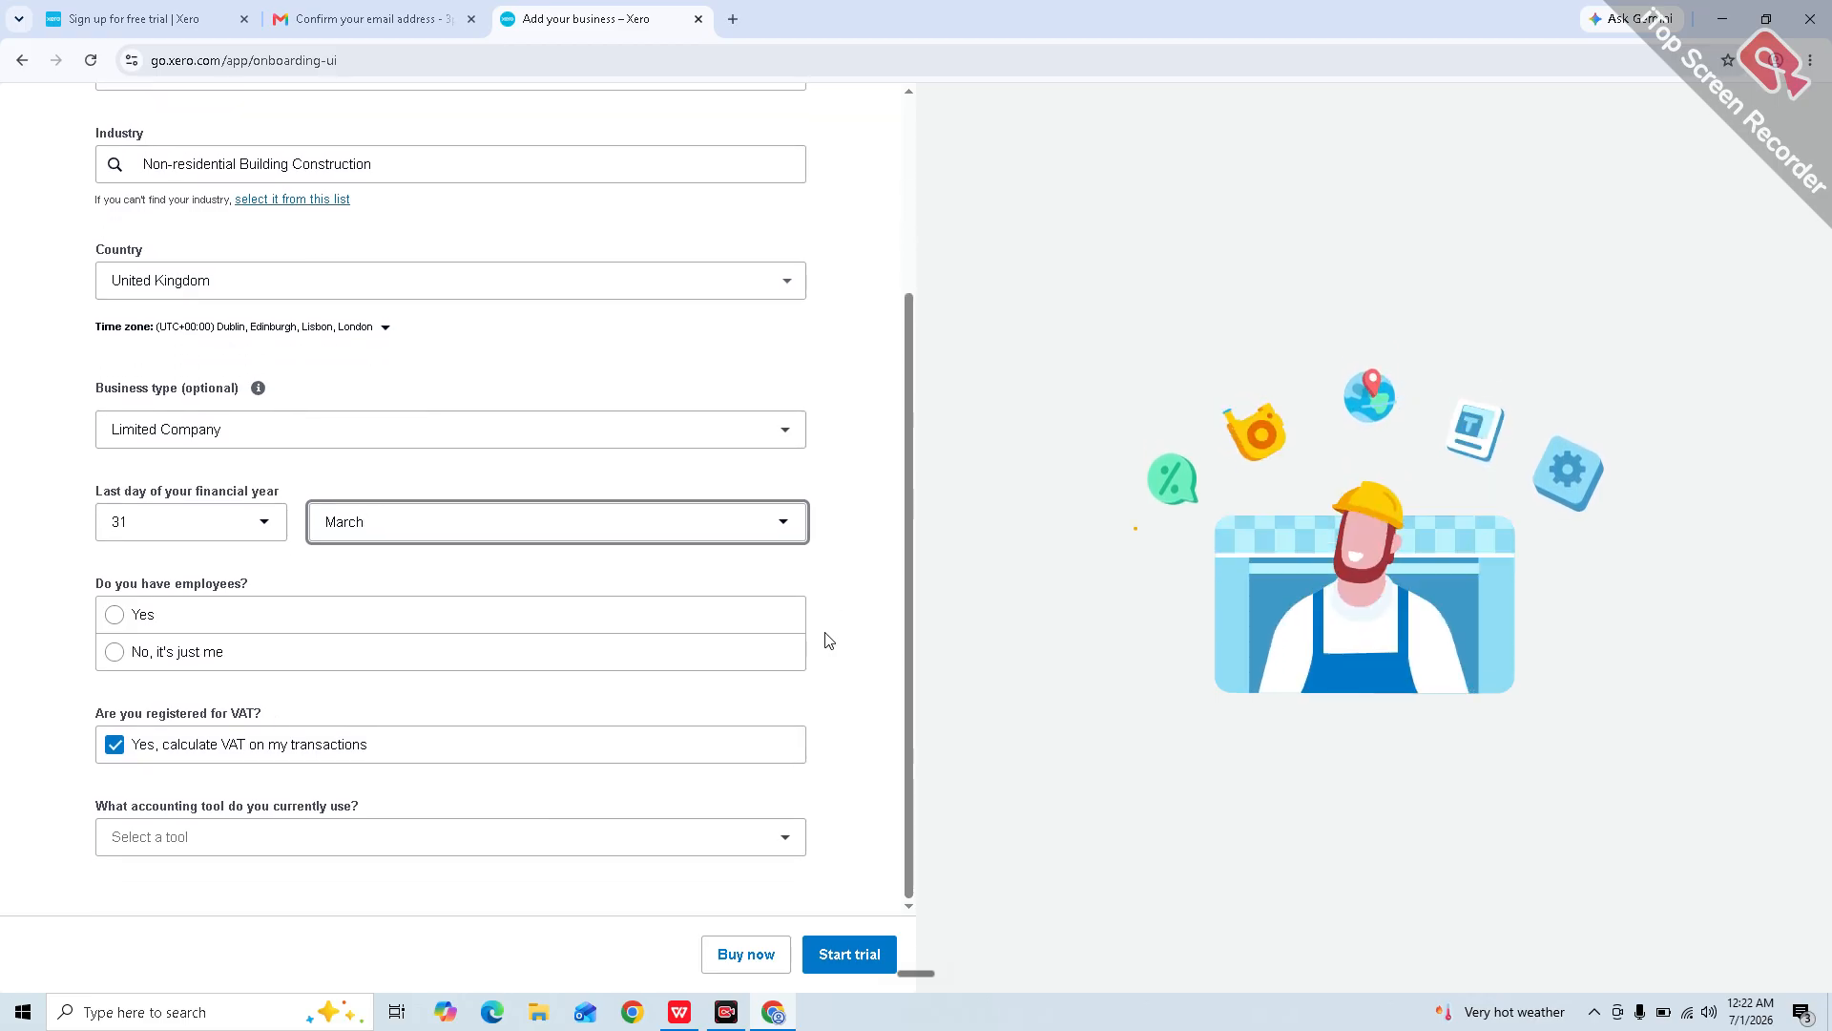
click(239, 627)
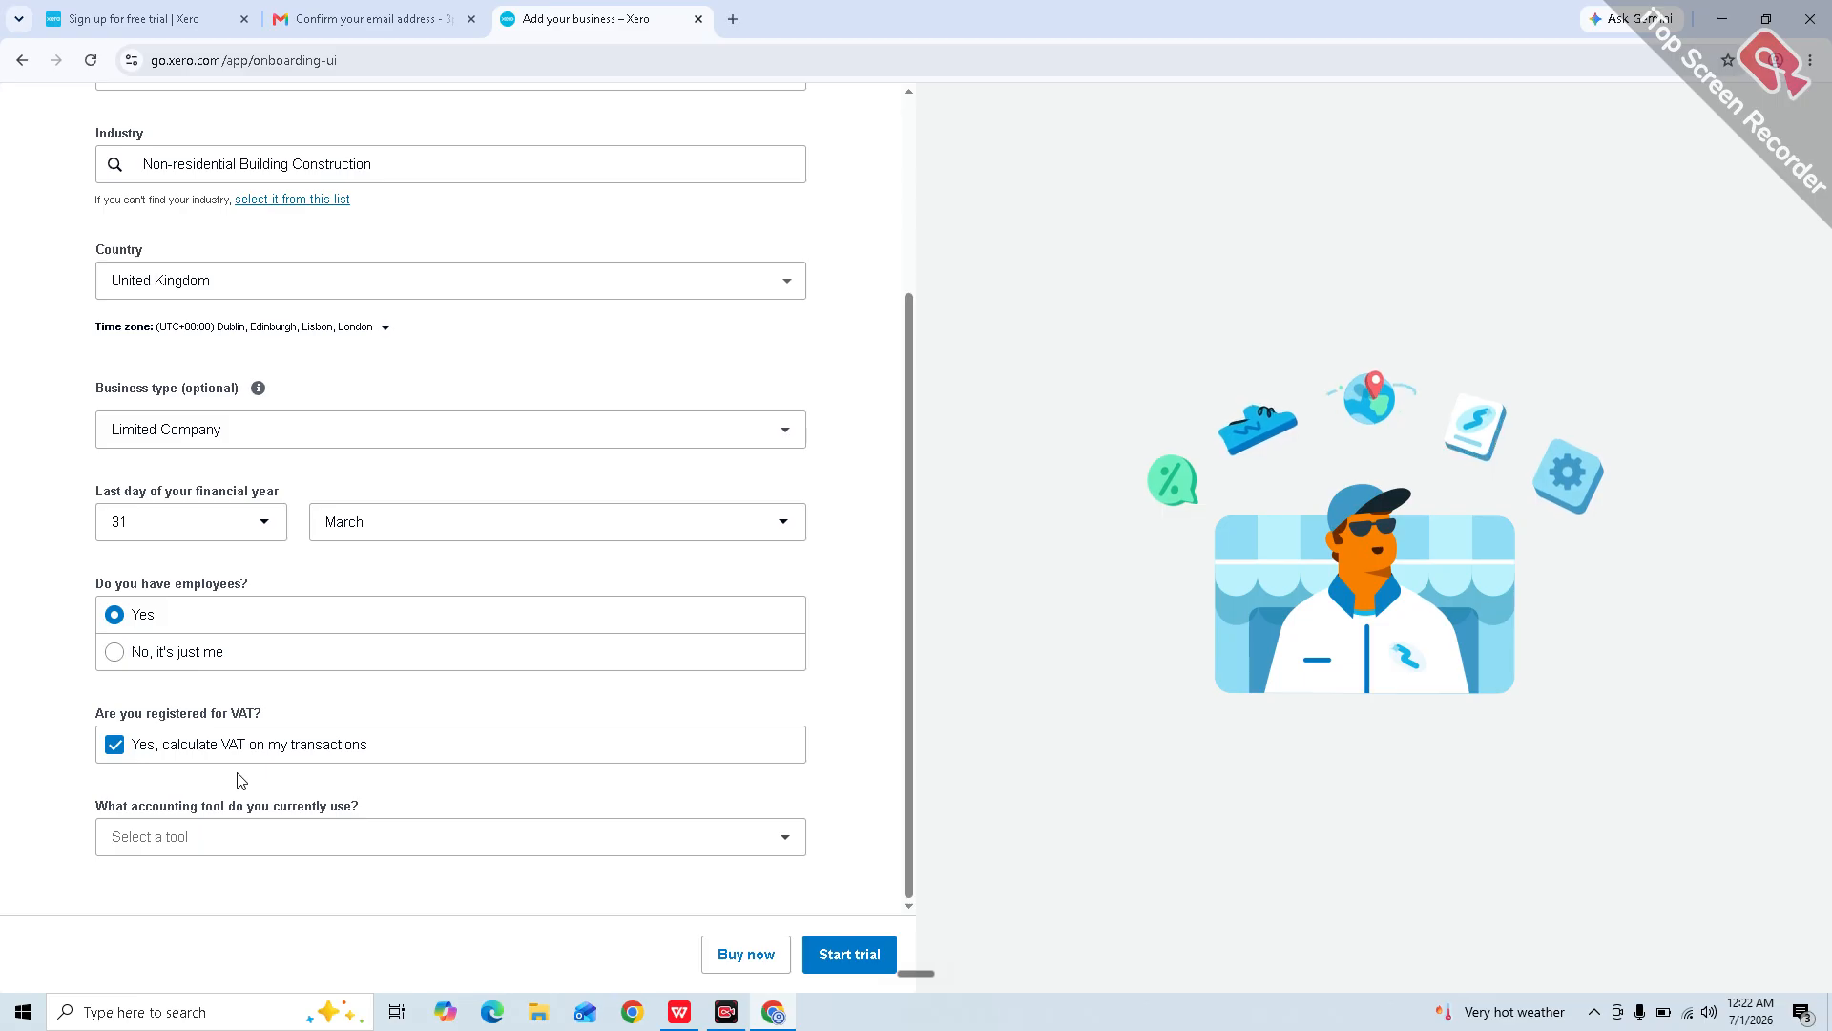
click(475, 838)
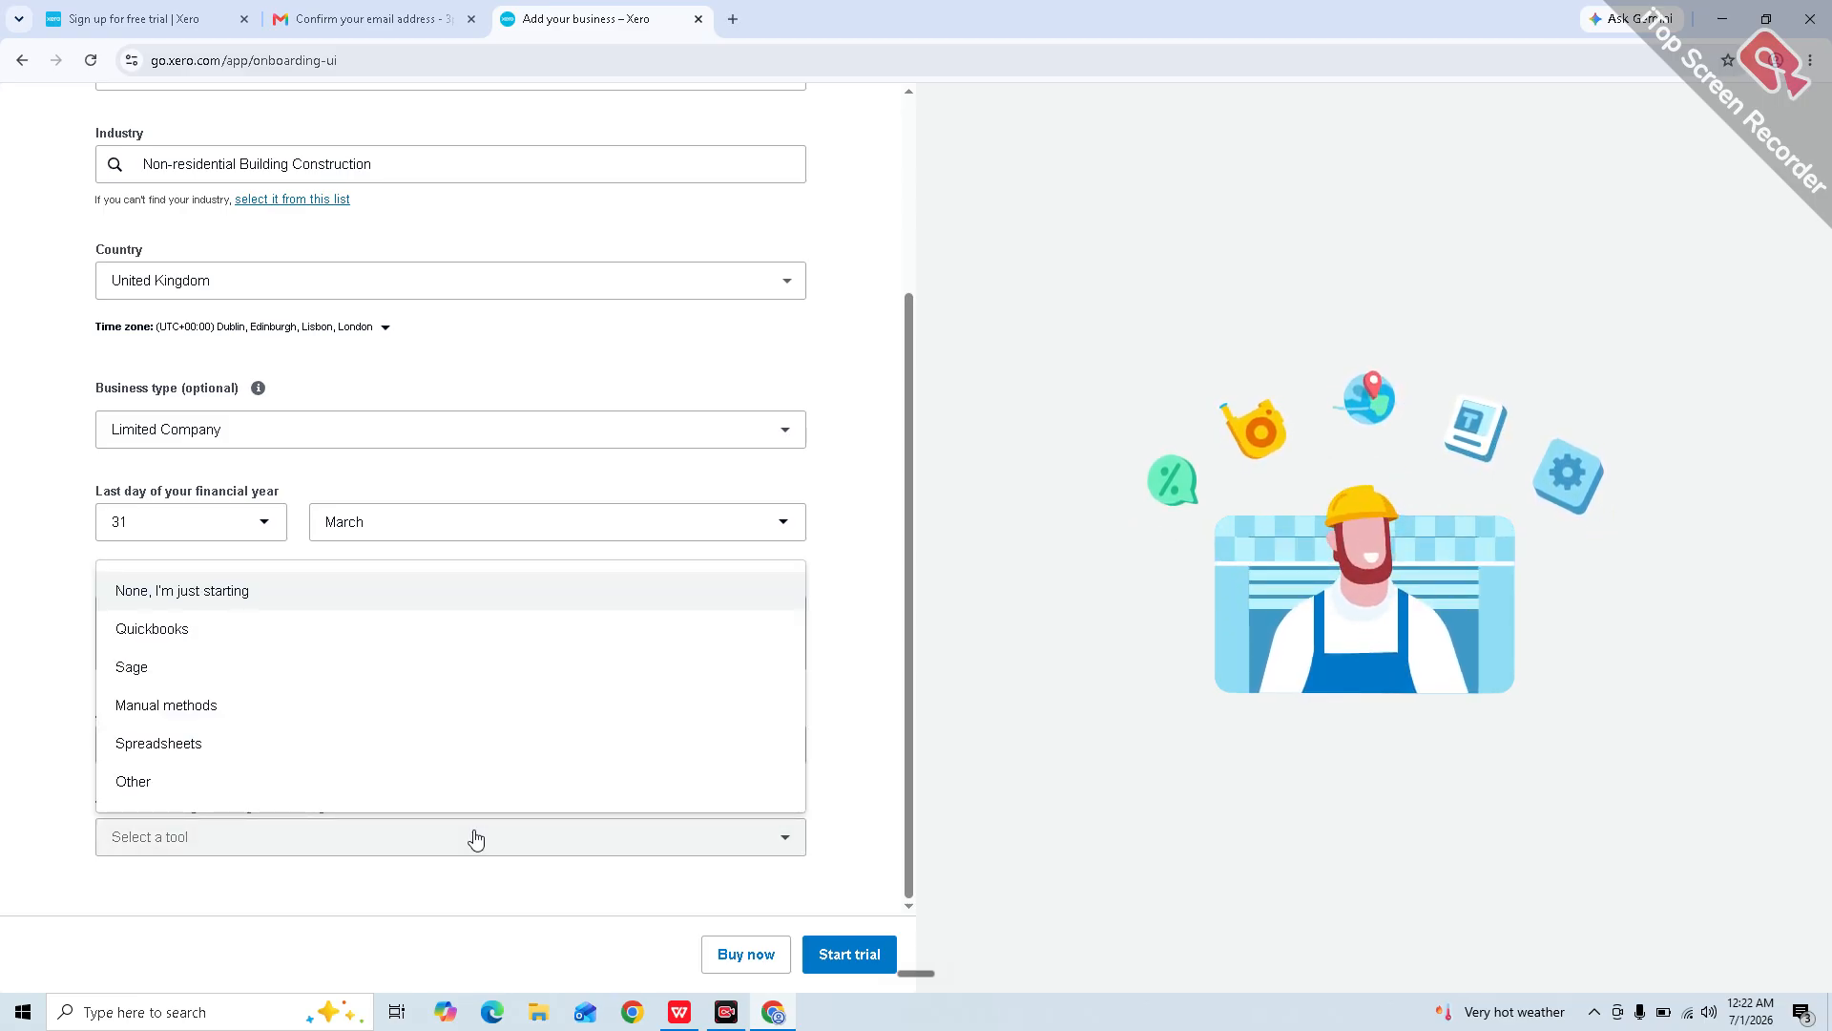
click(475, 838)
click(476, 838)
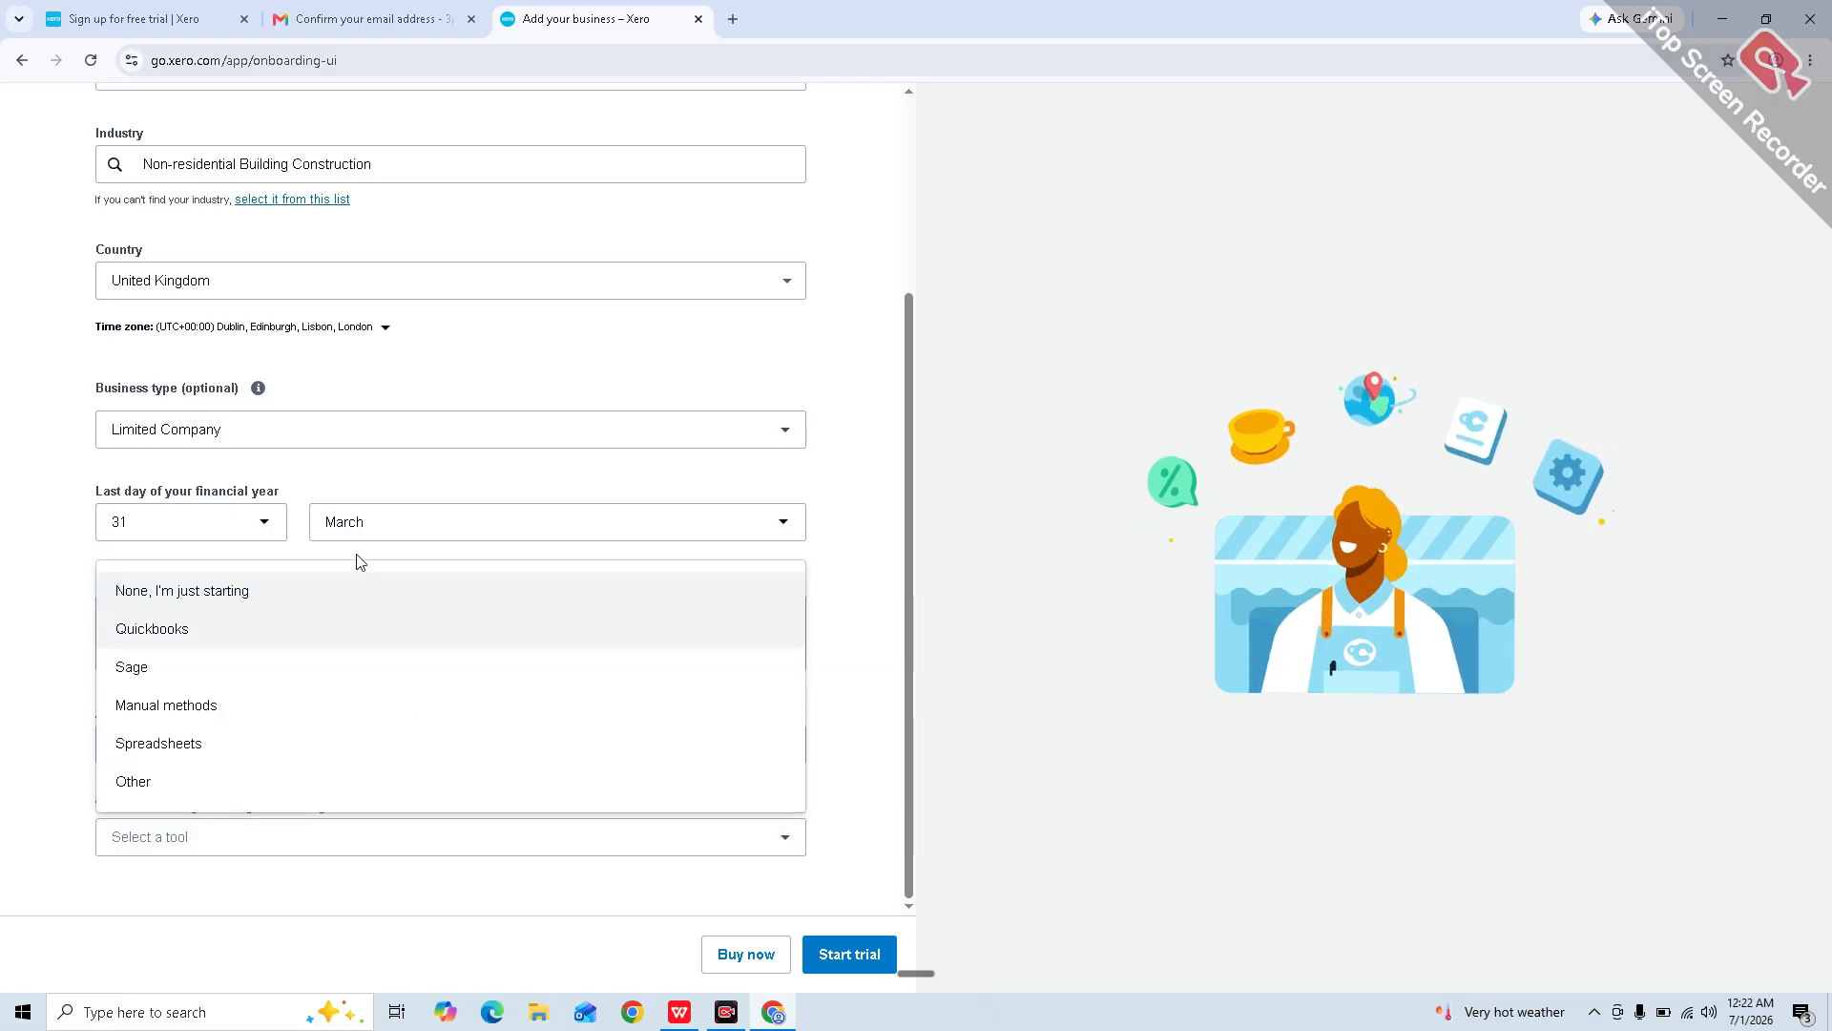
click(318, 598)
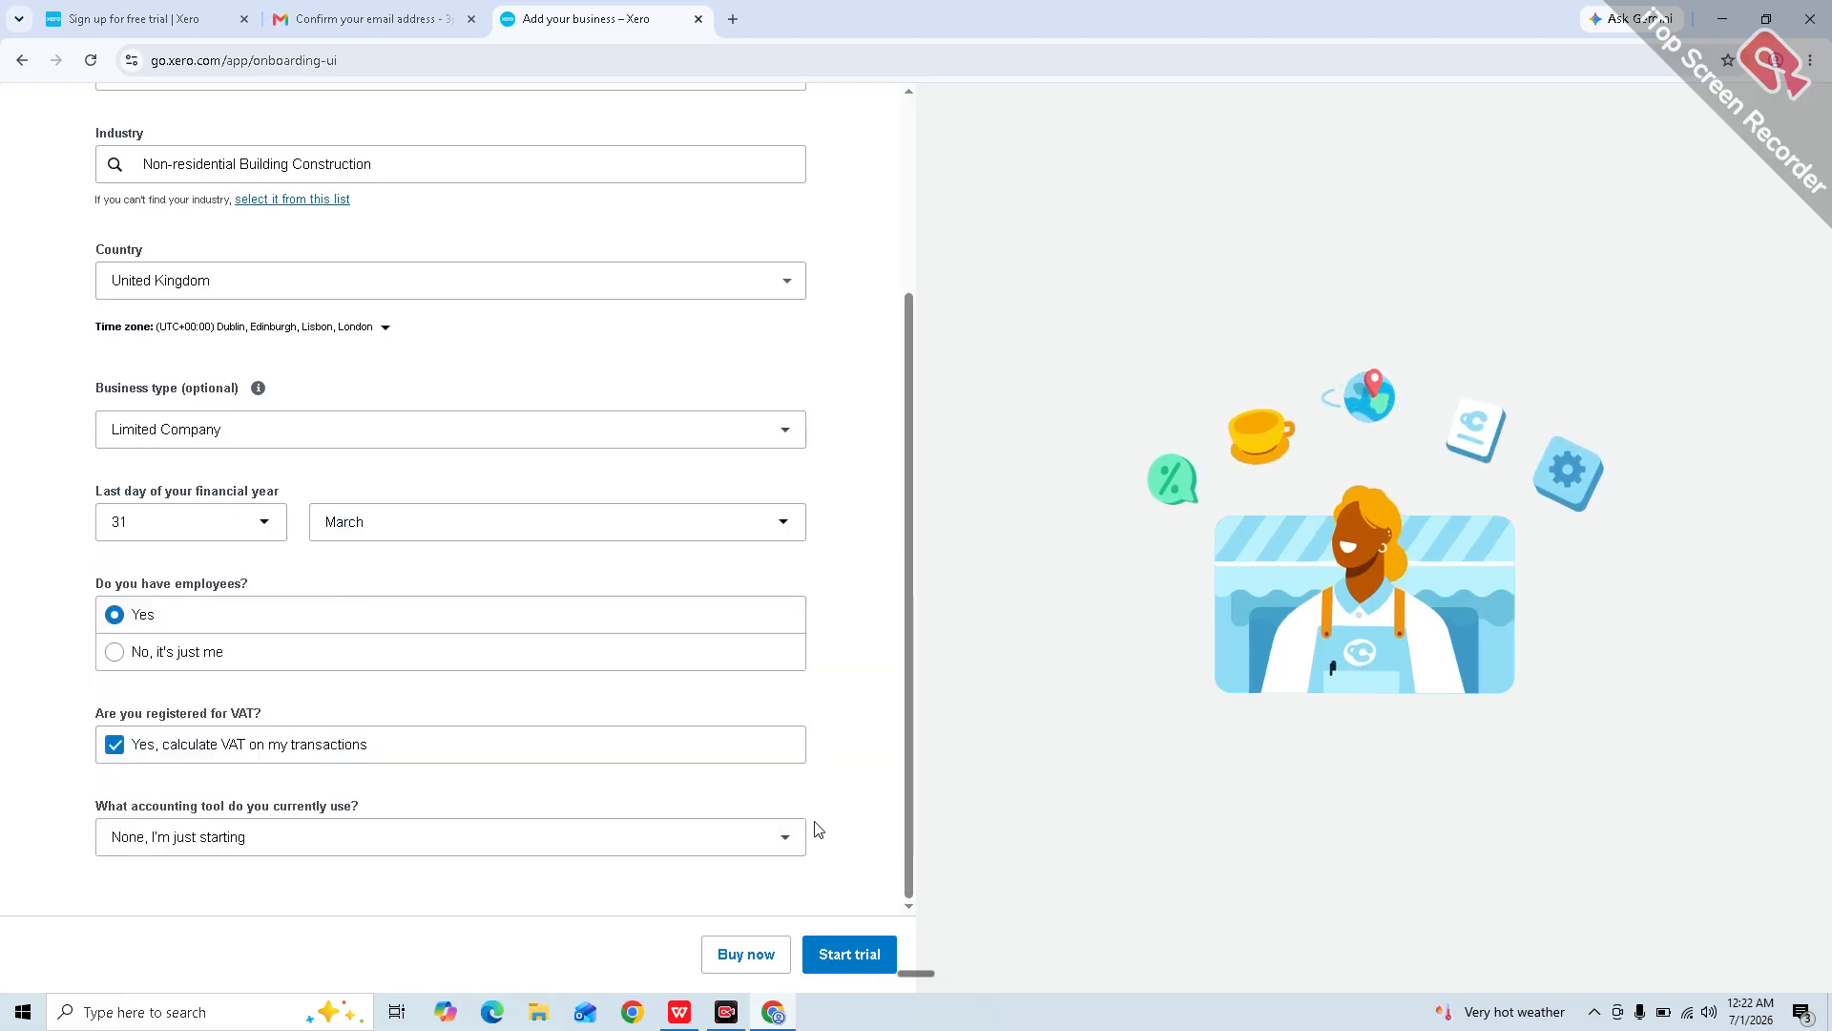
click(855, 957)
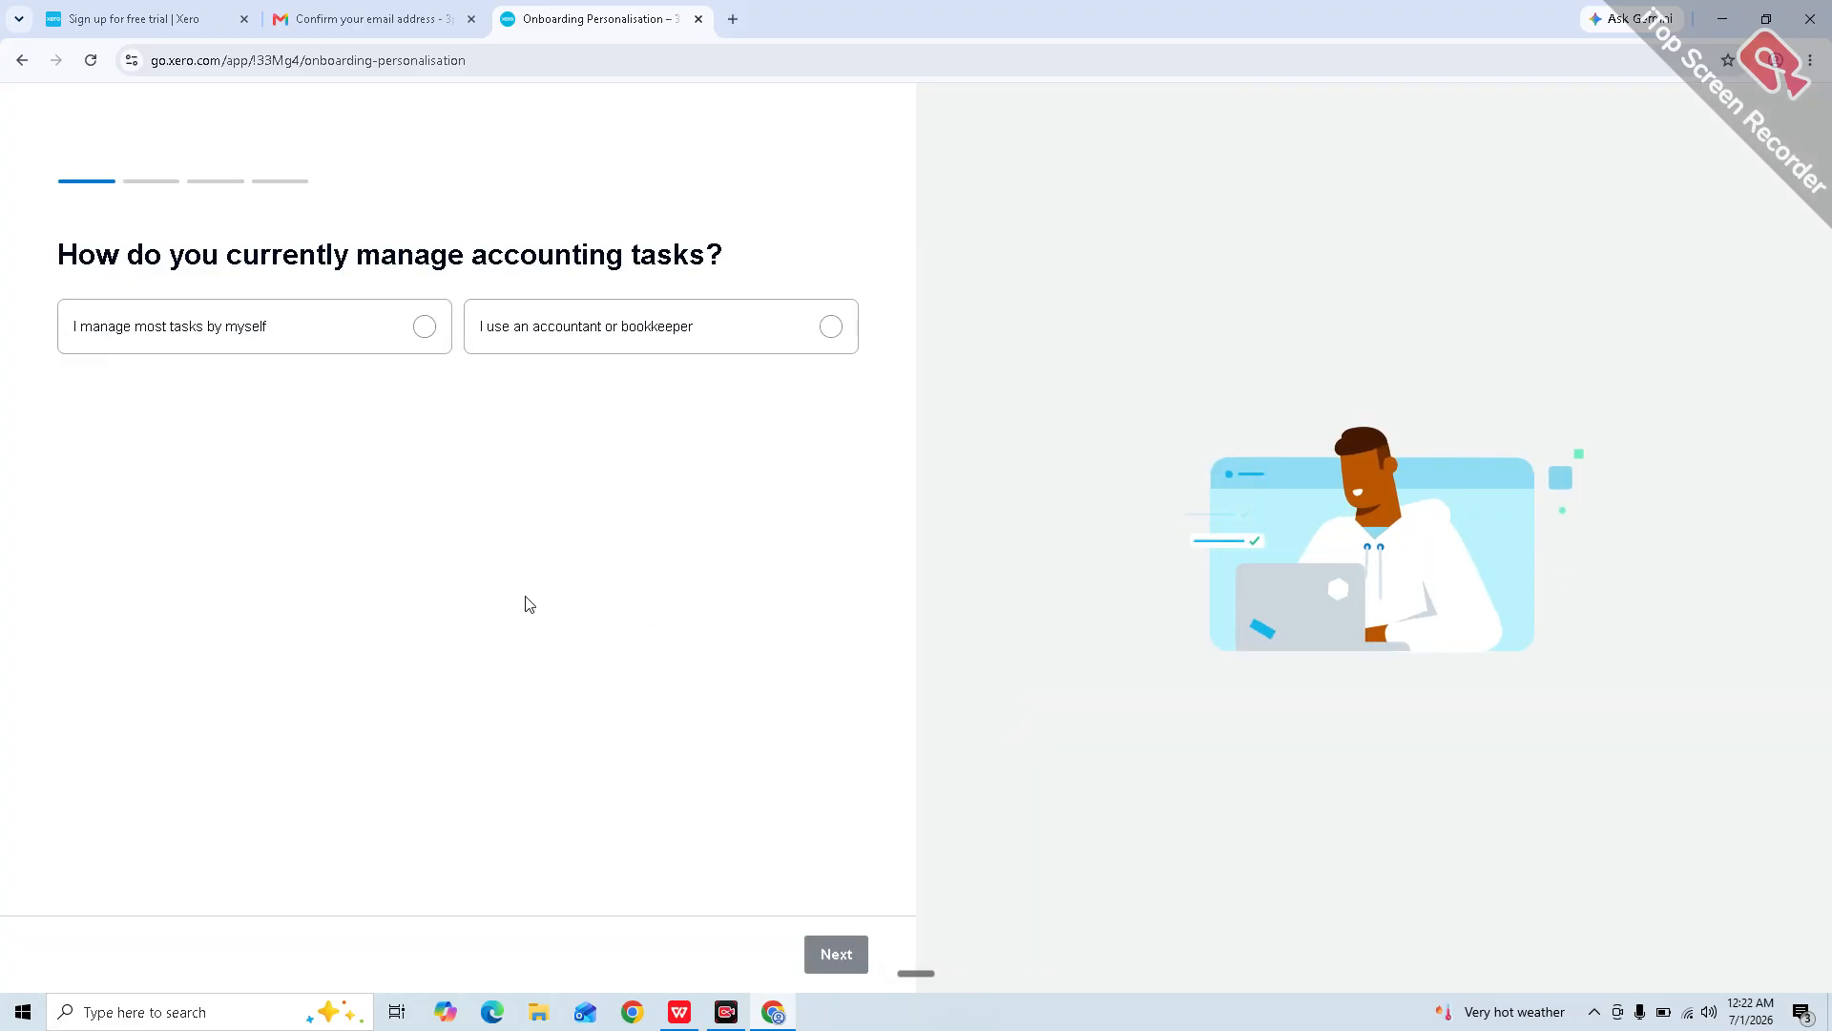
Step: Answer the onboarding questions: accountant or bookkeeper, no other software, goal Other, then get started
click(743, 317)
click(836, 955)
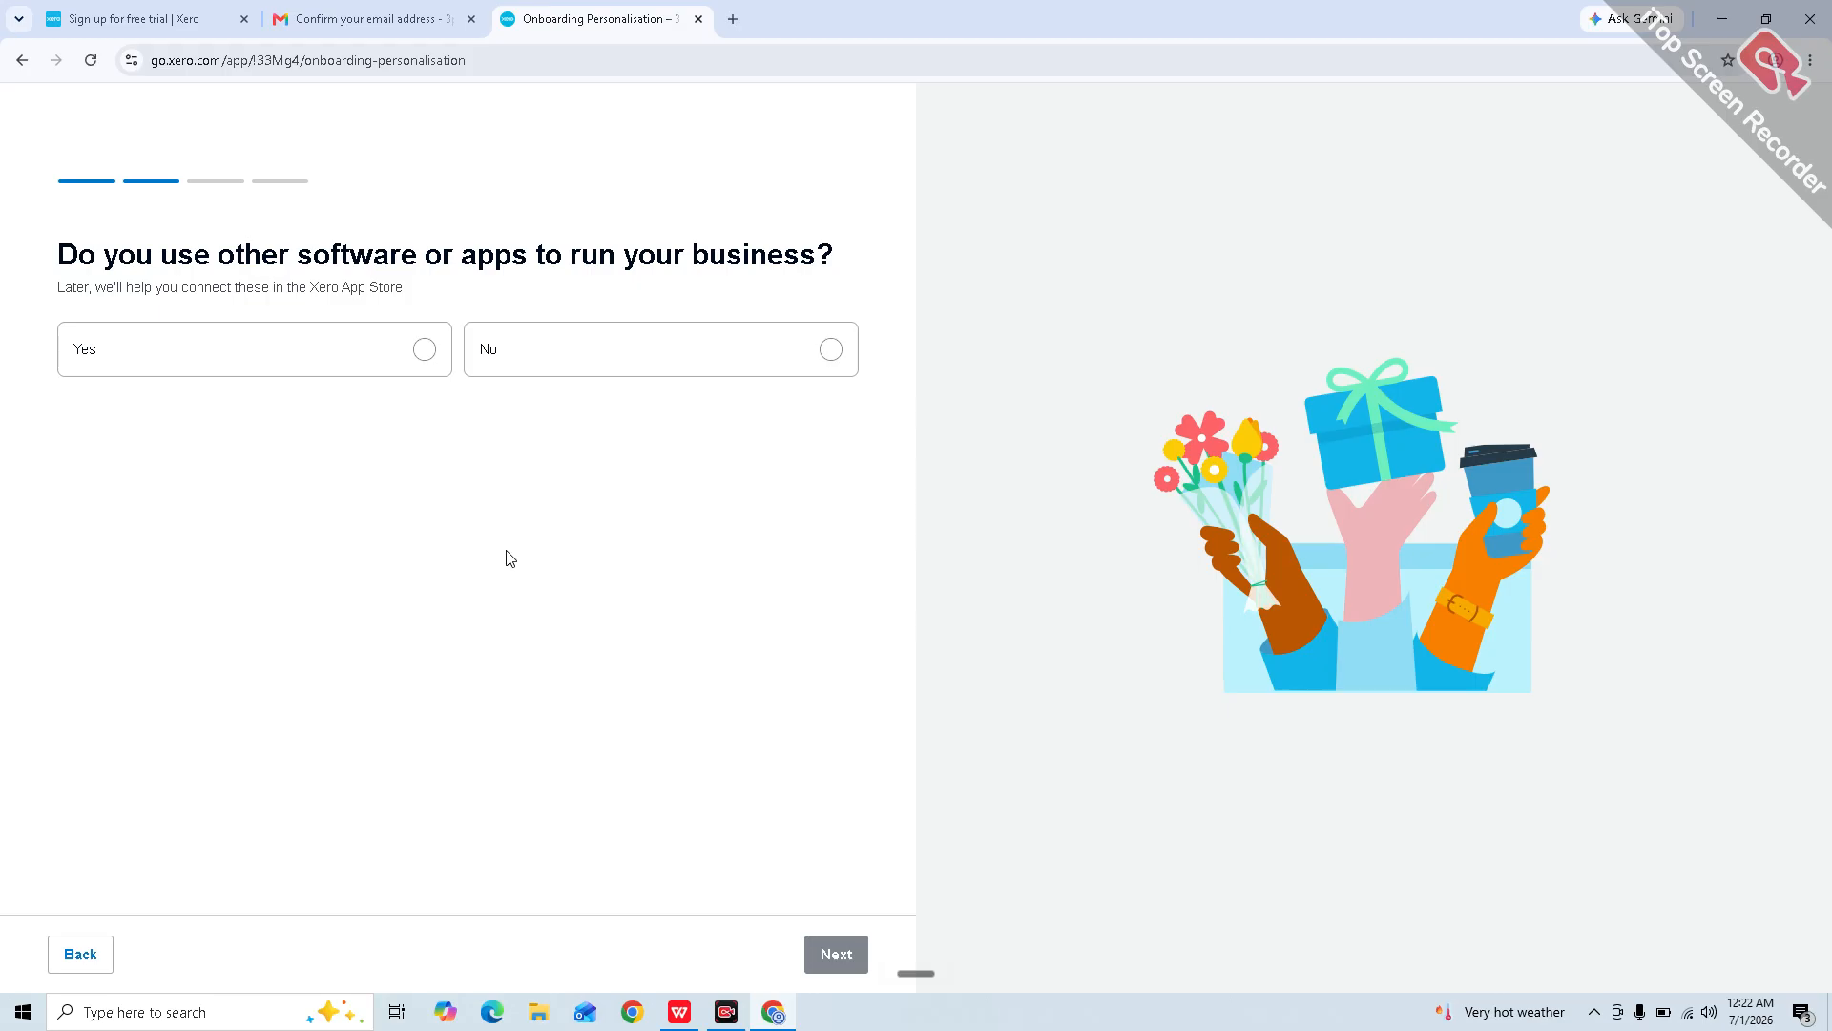
click(613, 344)
click(836, 955)
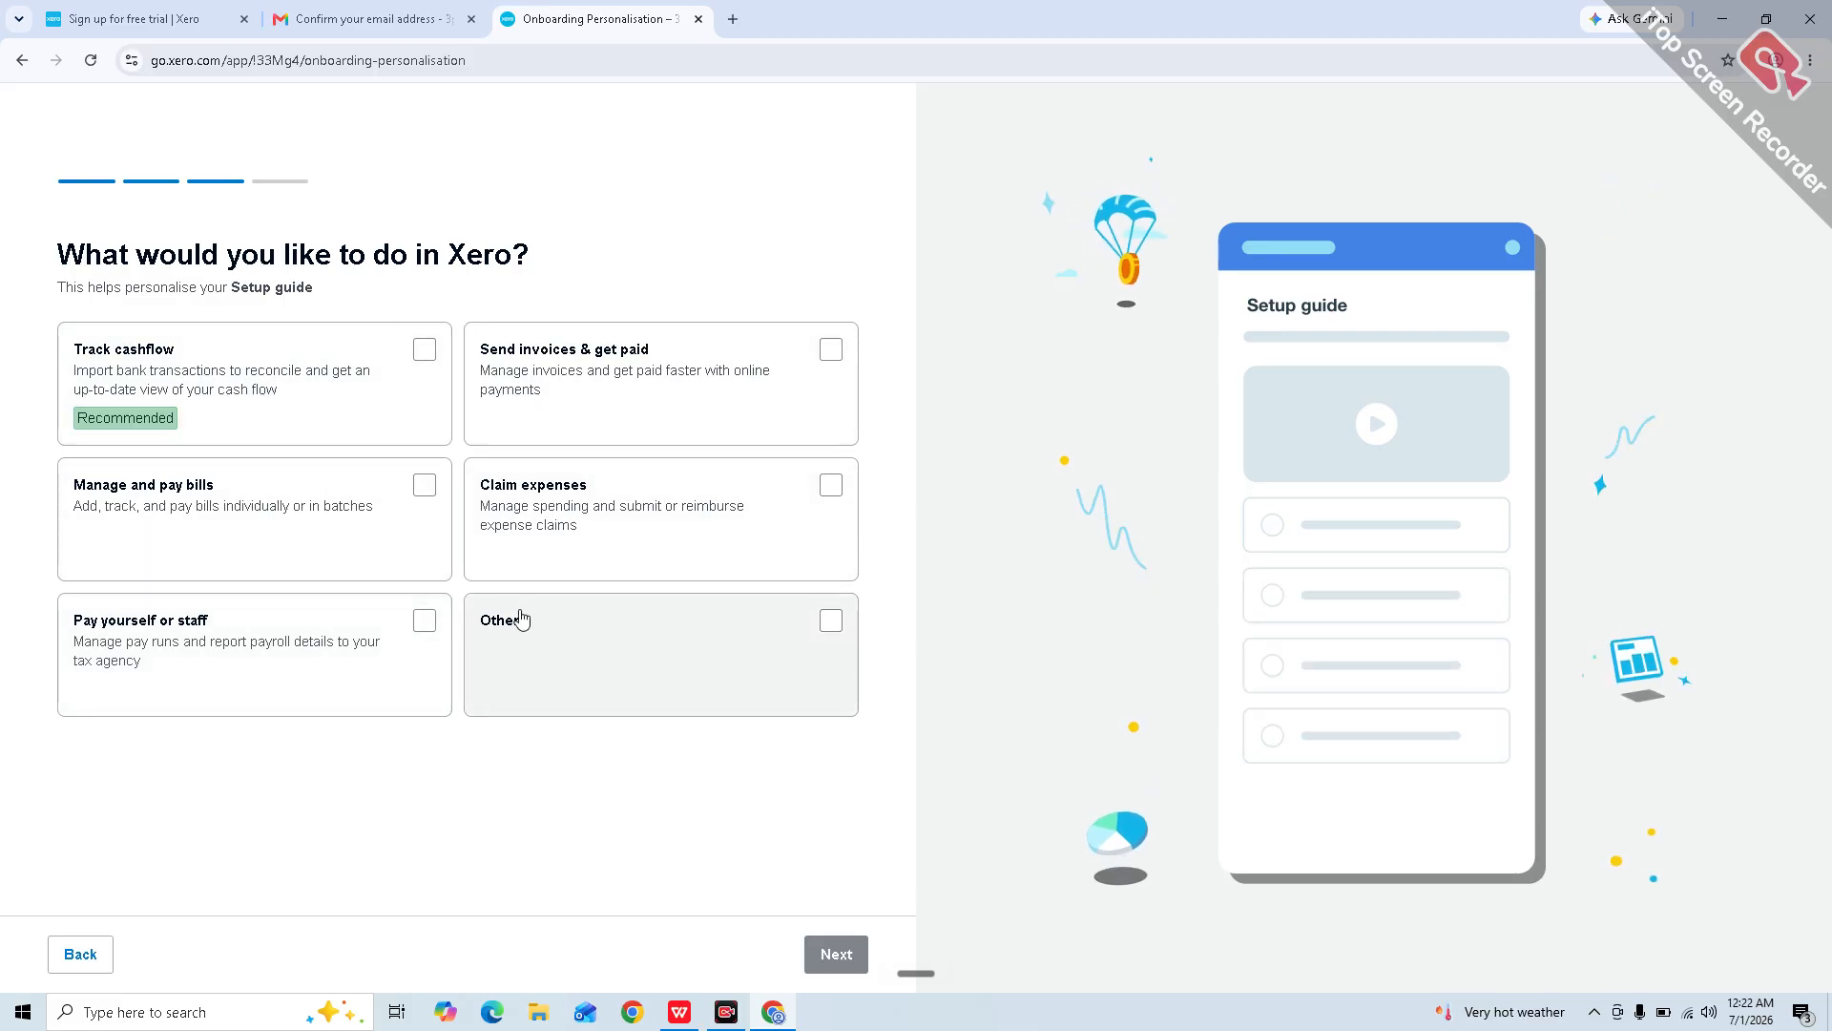
click(650, 618)
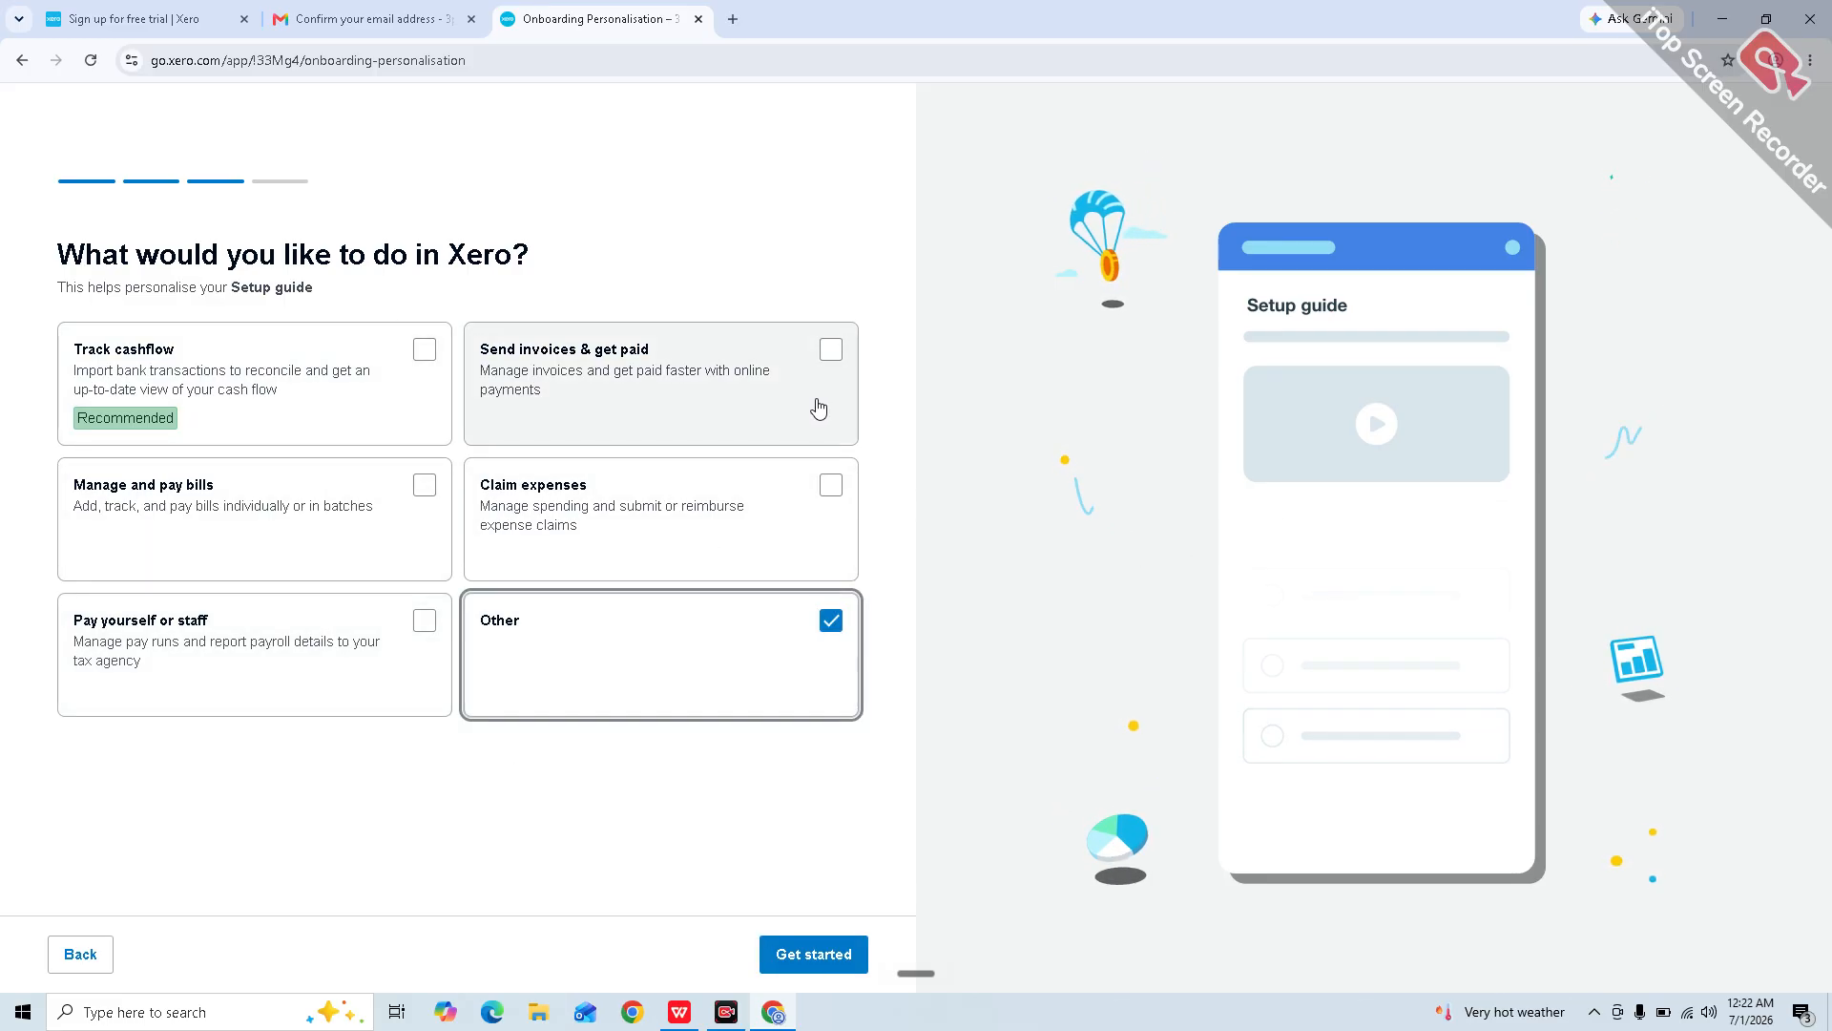
click(791, 962)
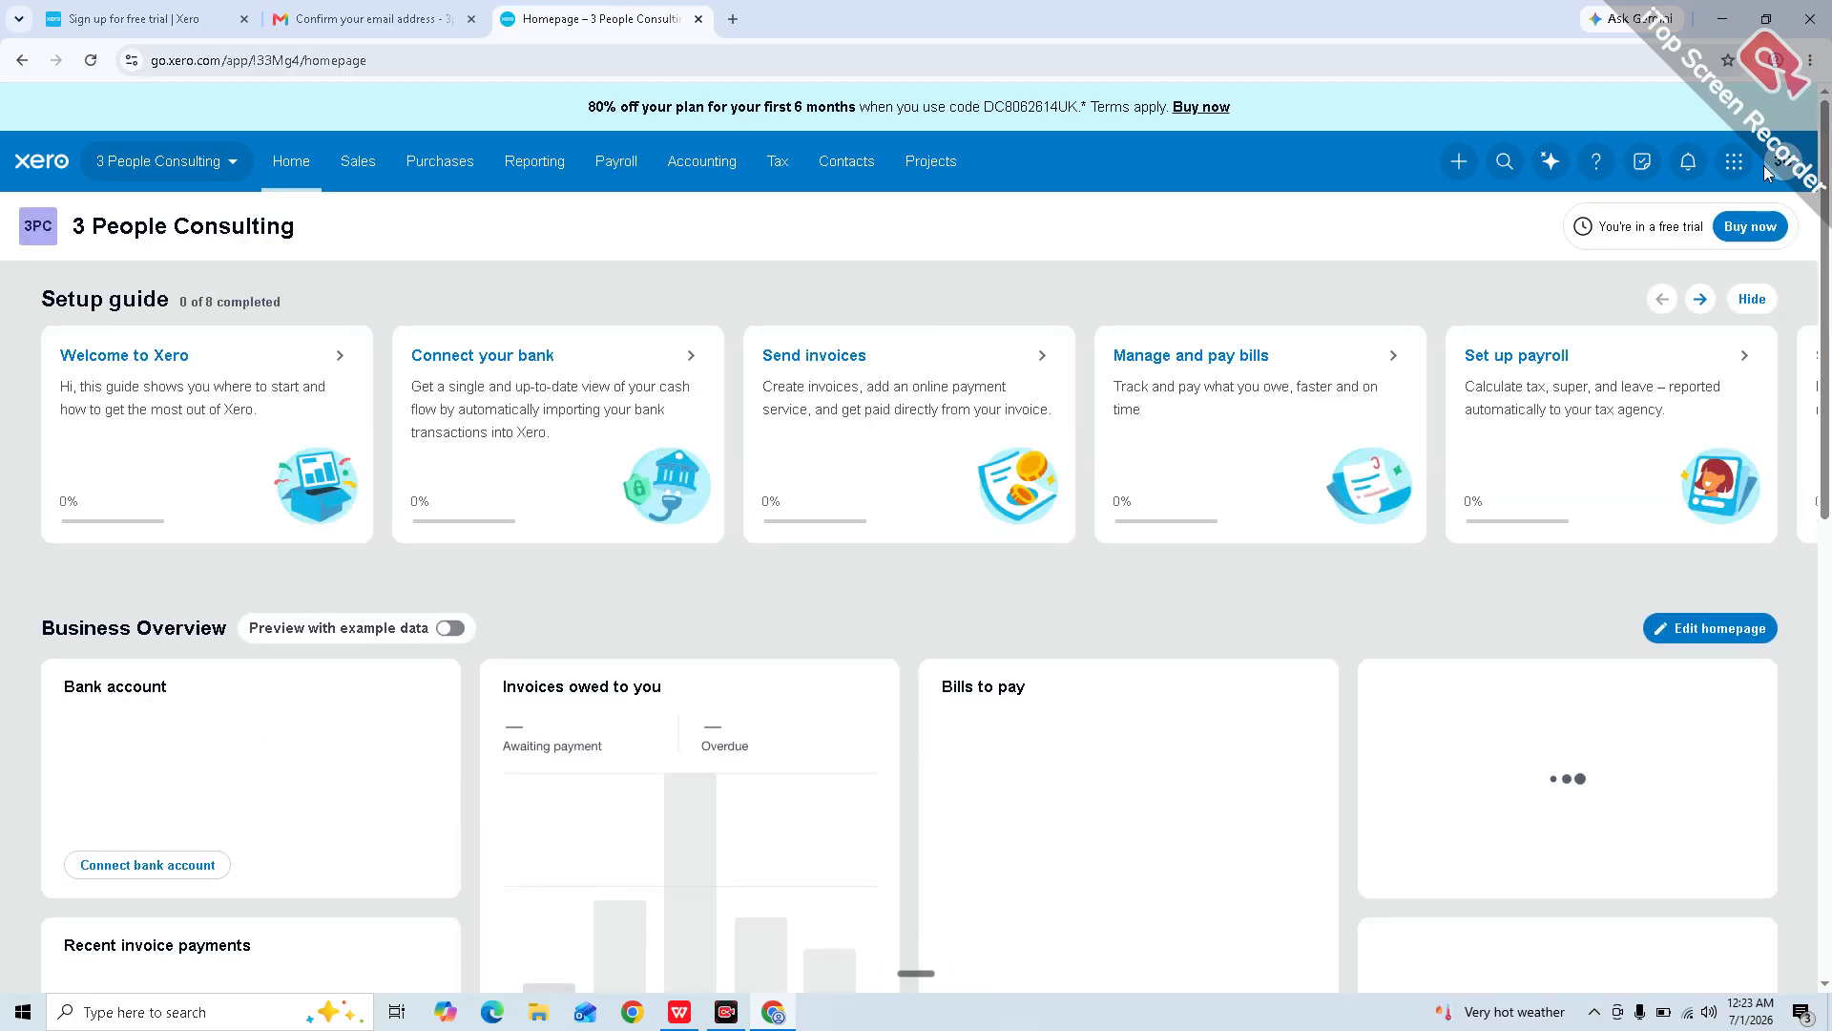
Step: Open and close the user account menu, then open the 3 People Consulting organisation menu
click(1781, 172)
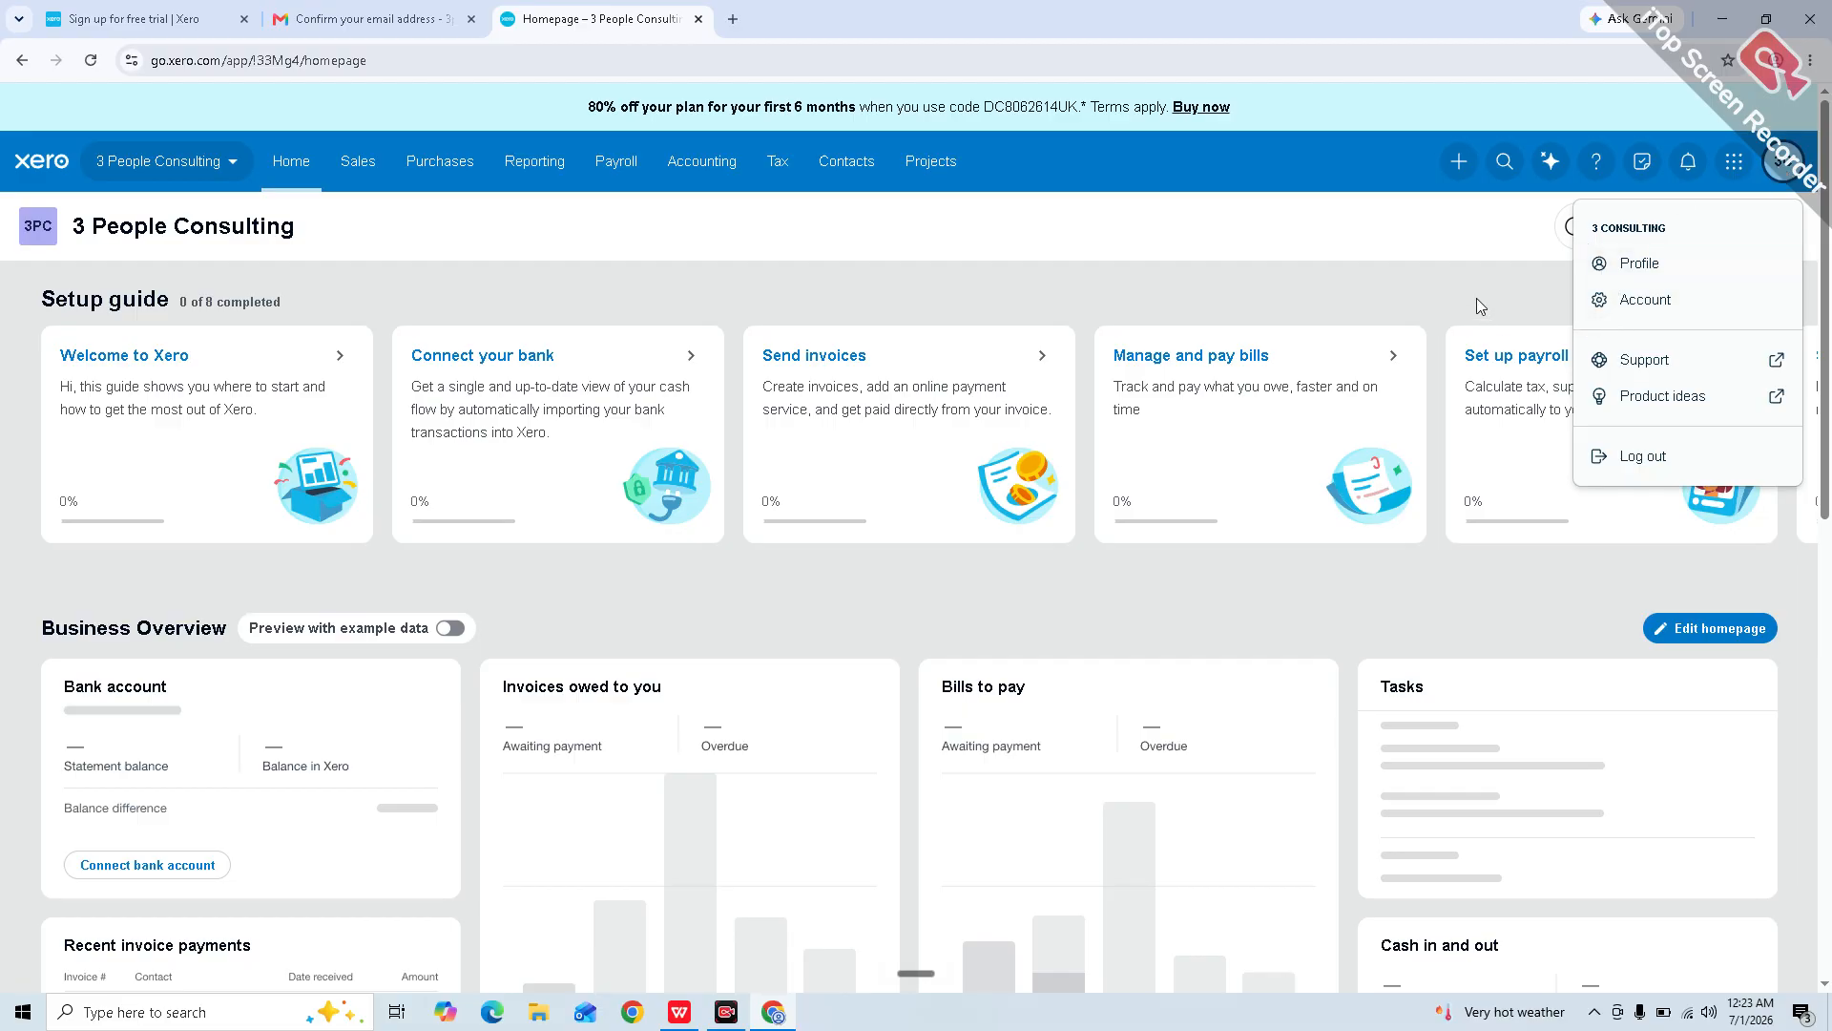
click(1505, 269)
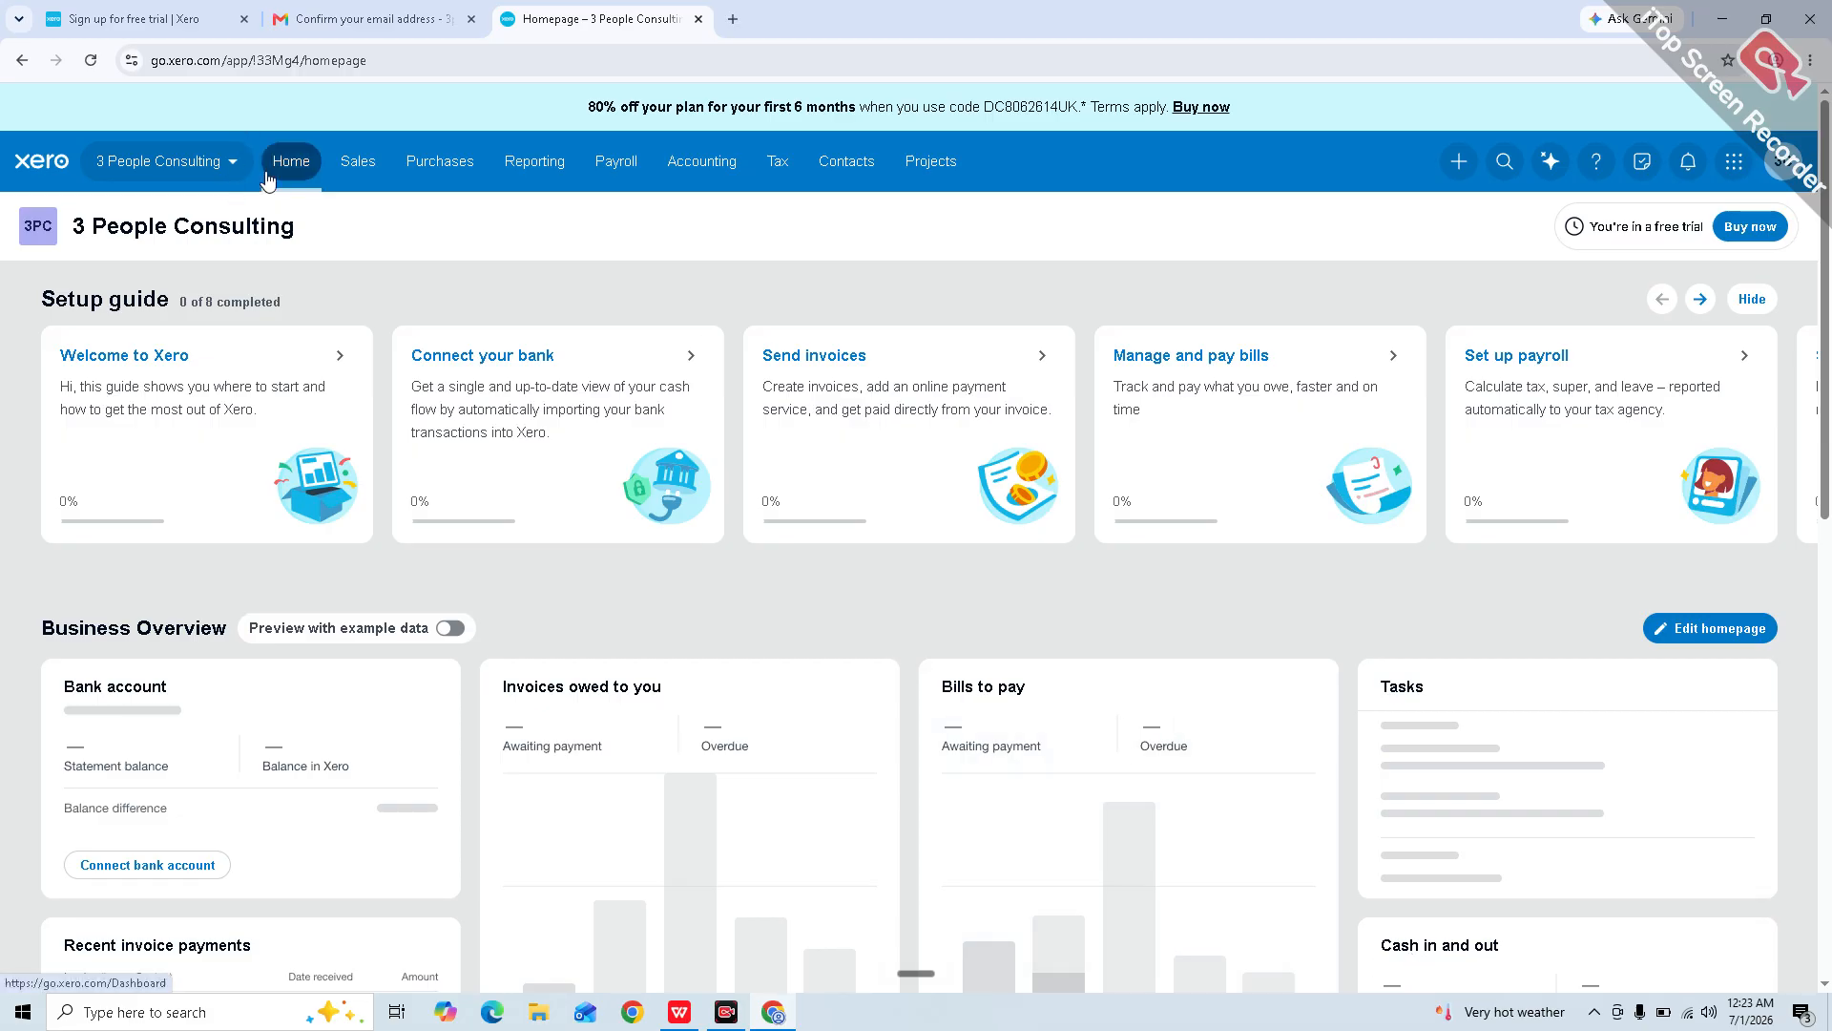
click(225, 162)
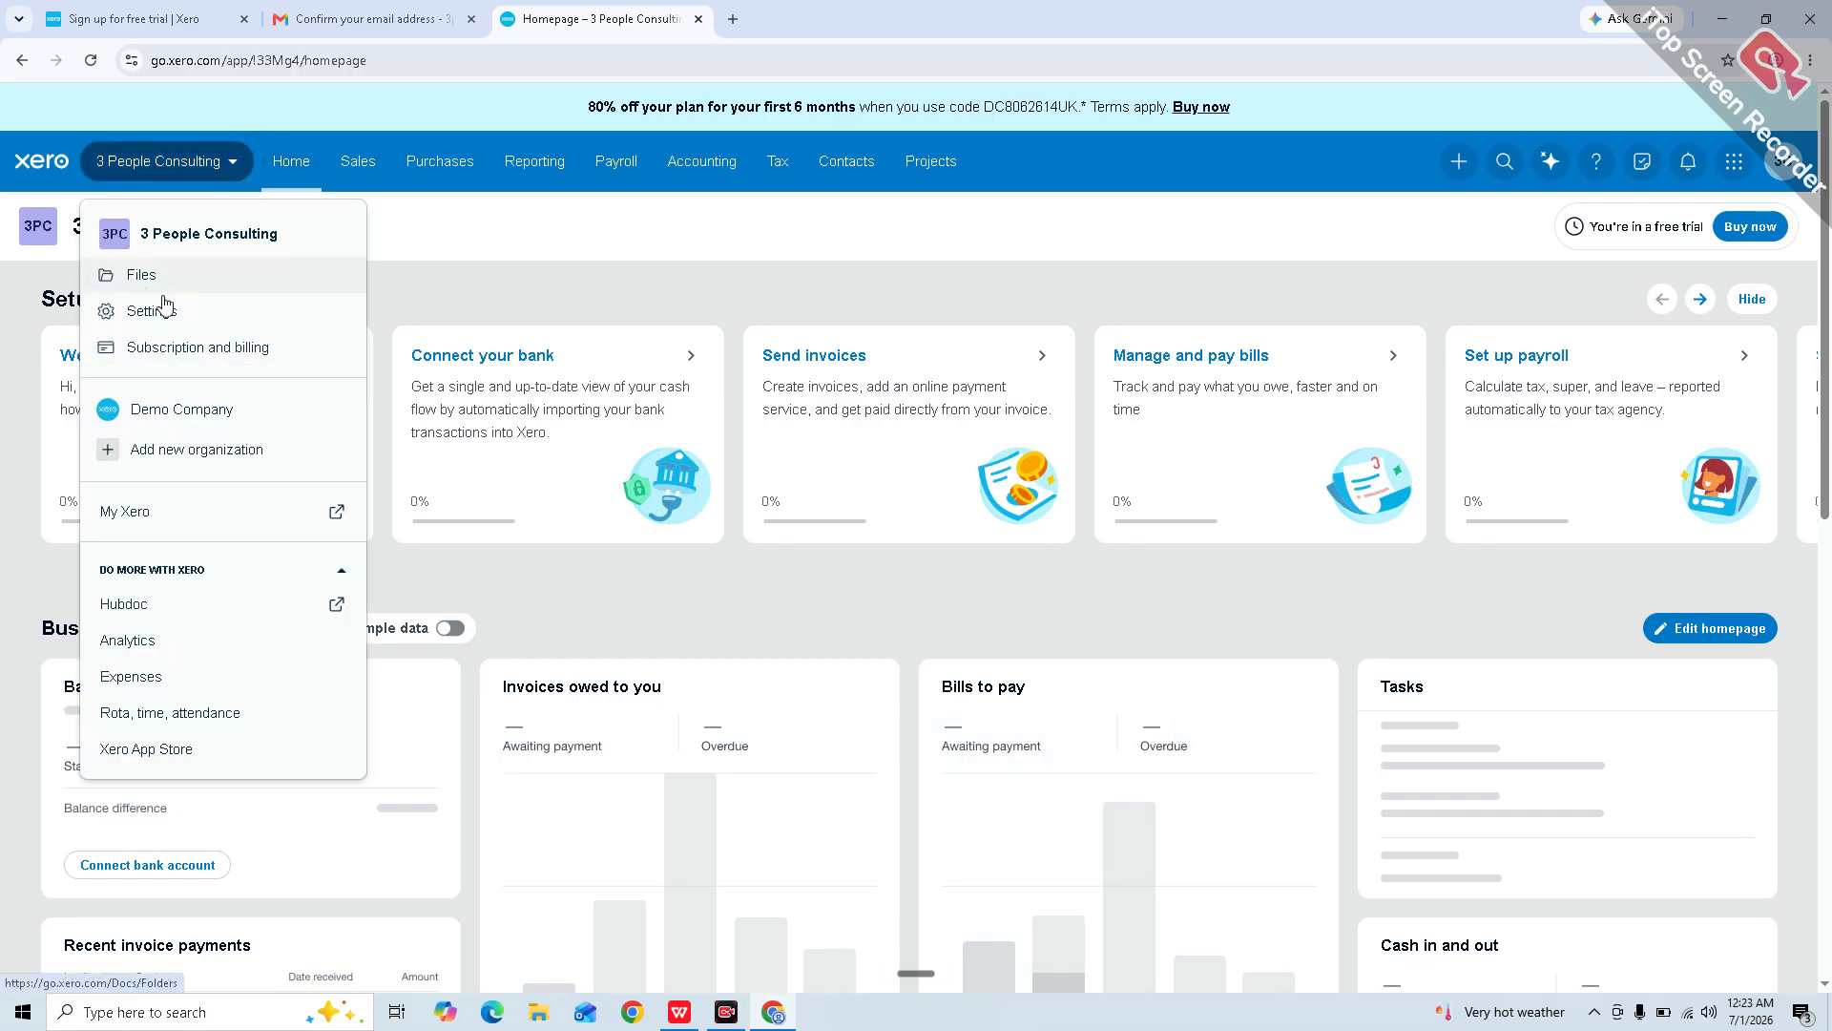
Step: In Organization details, upload the Jun 20 ChatGPT image as the logo
click(133, 303)
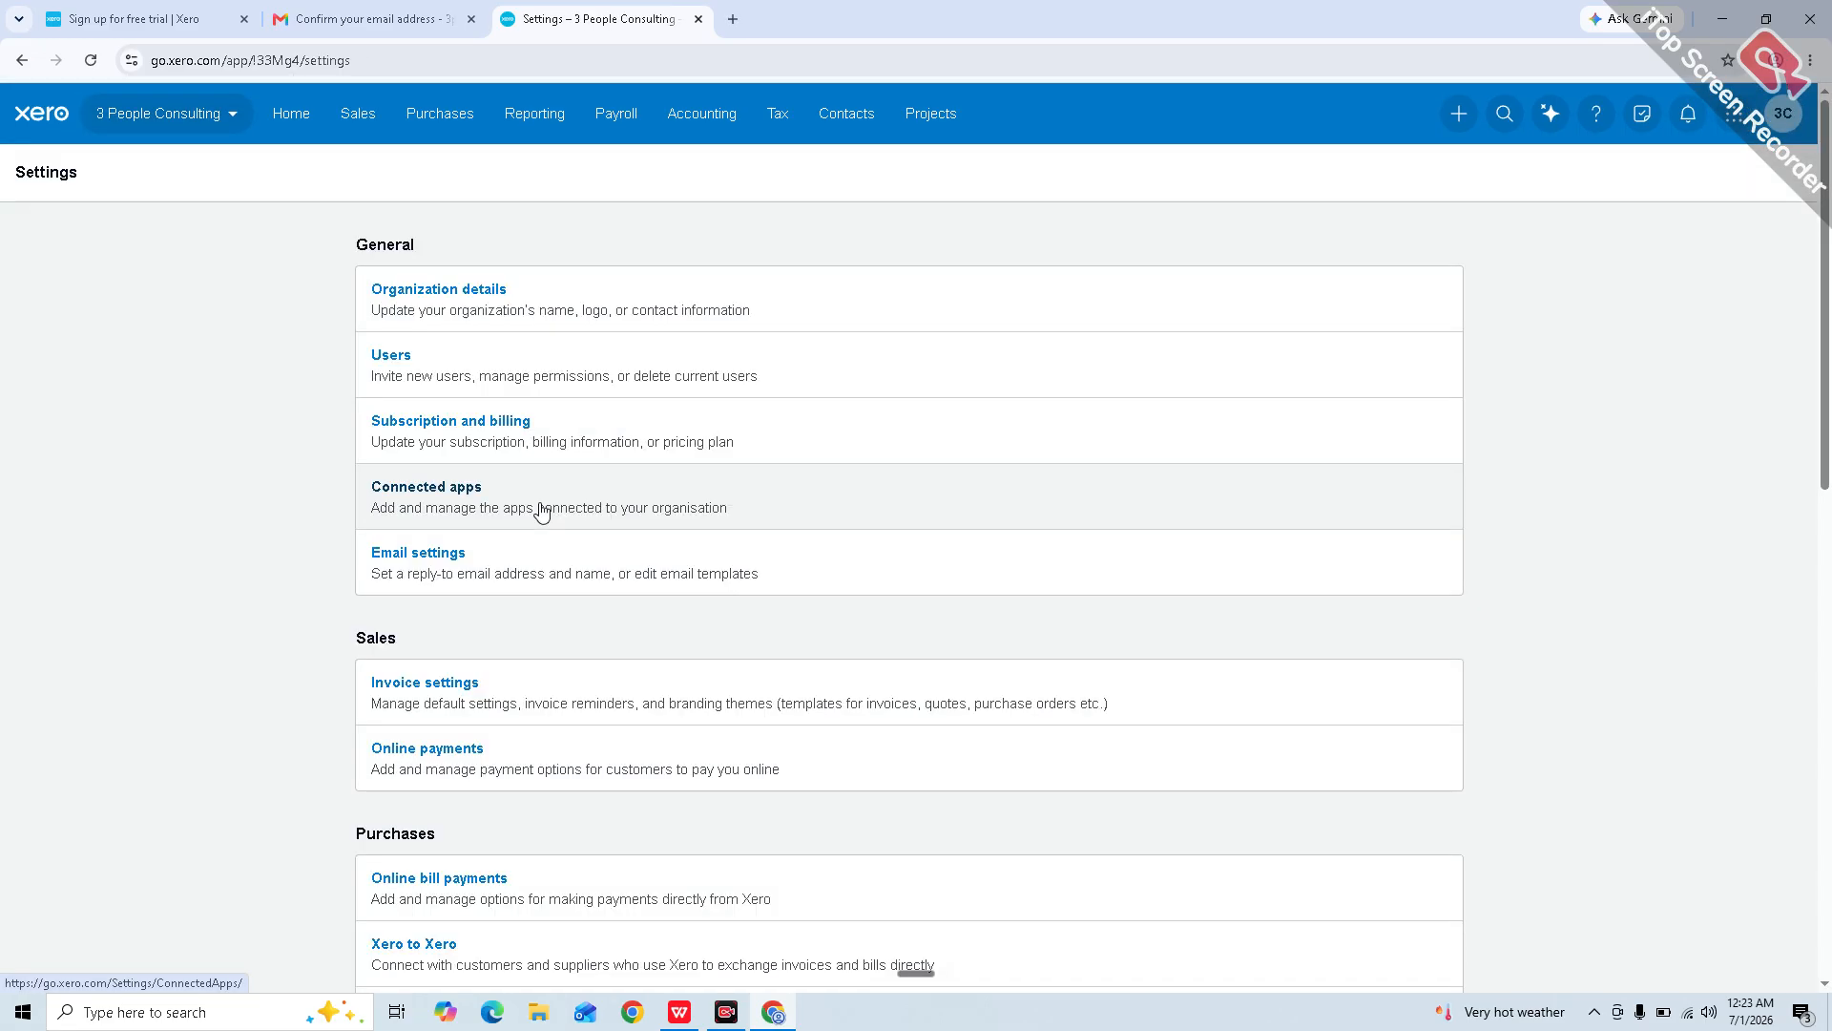
click(439, 304)
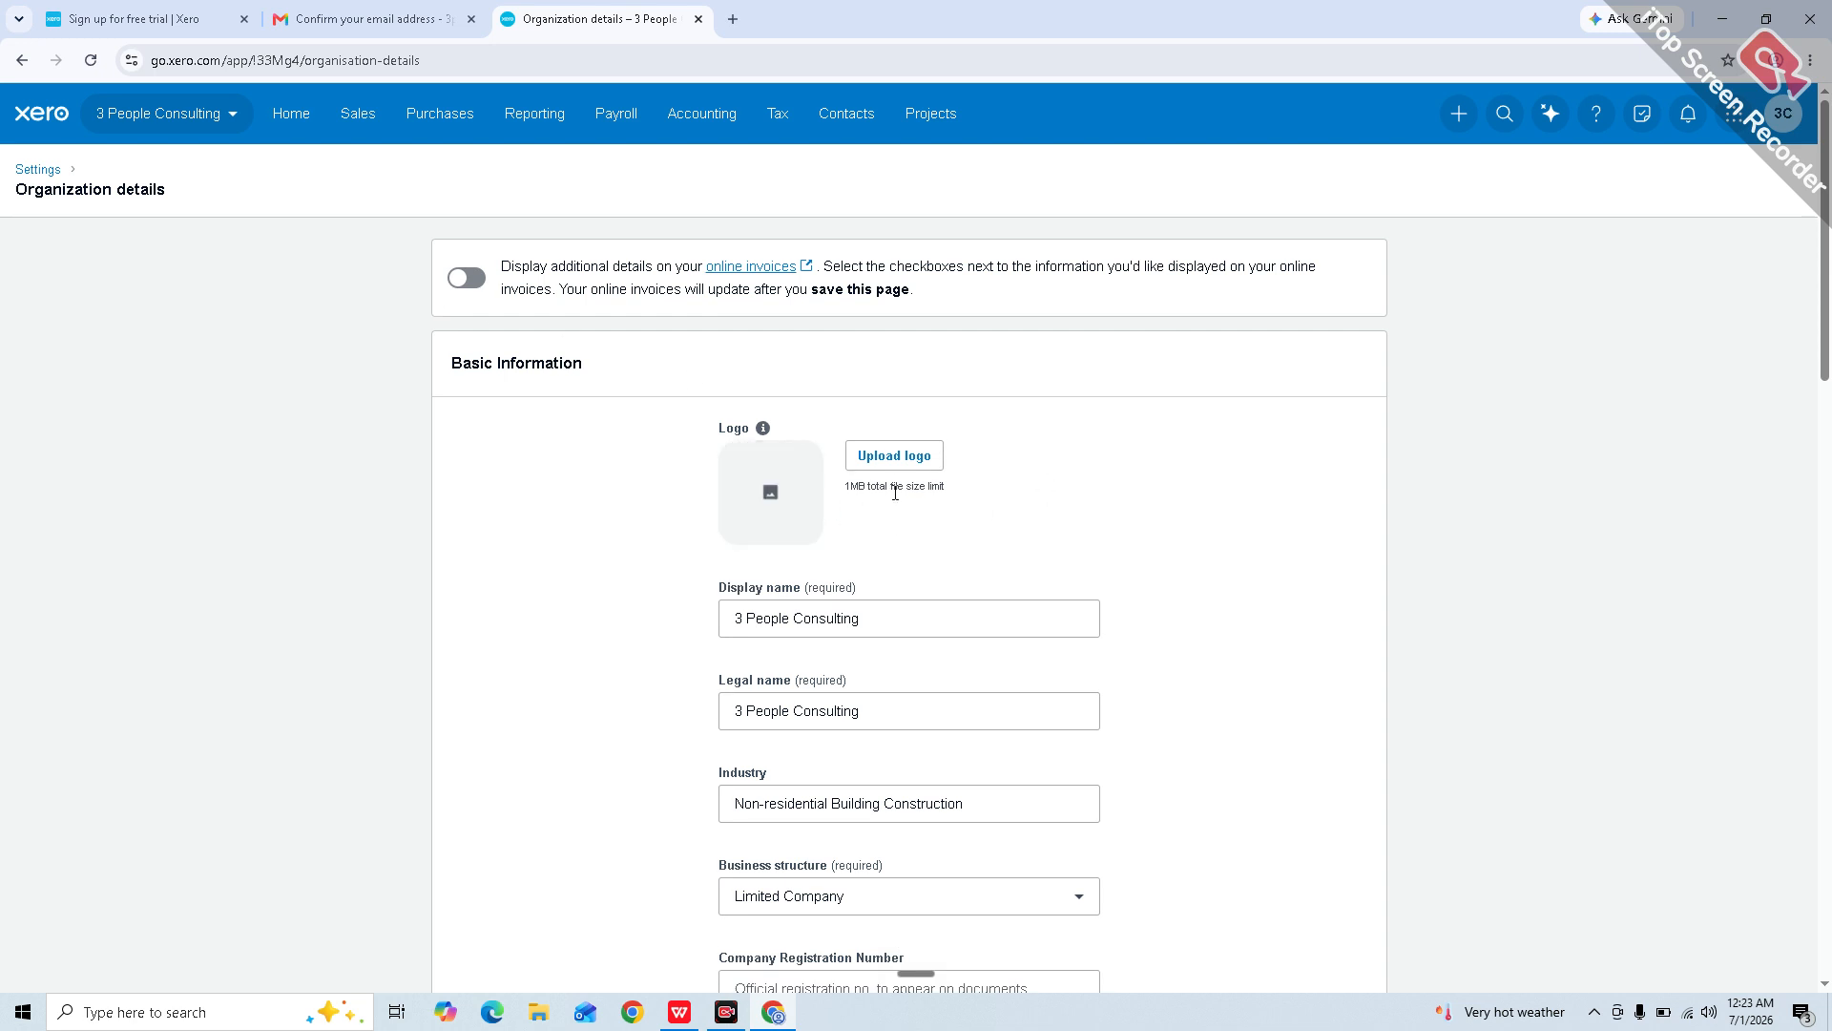
scroll(865, 516, down, 1)
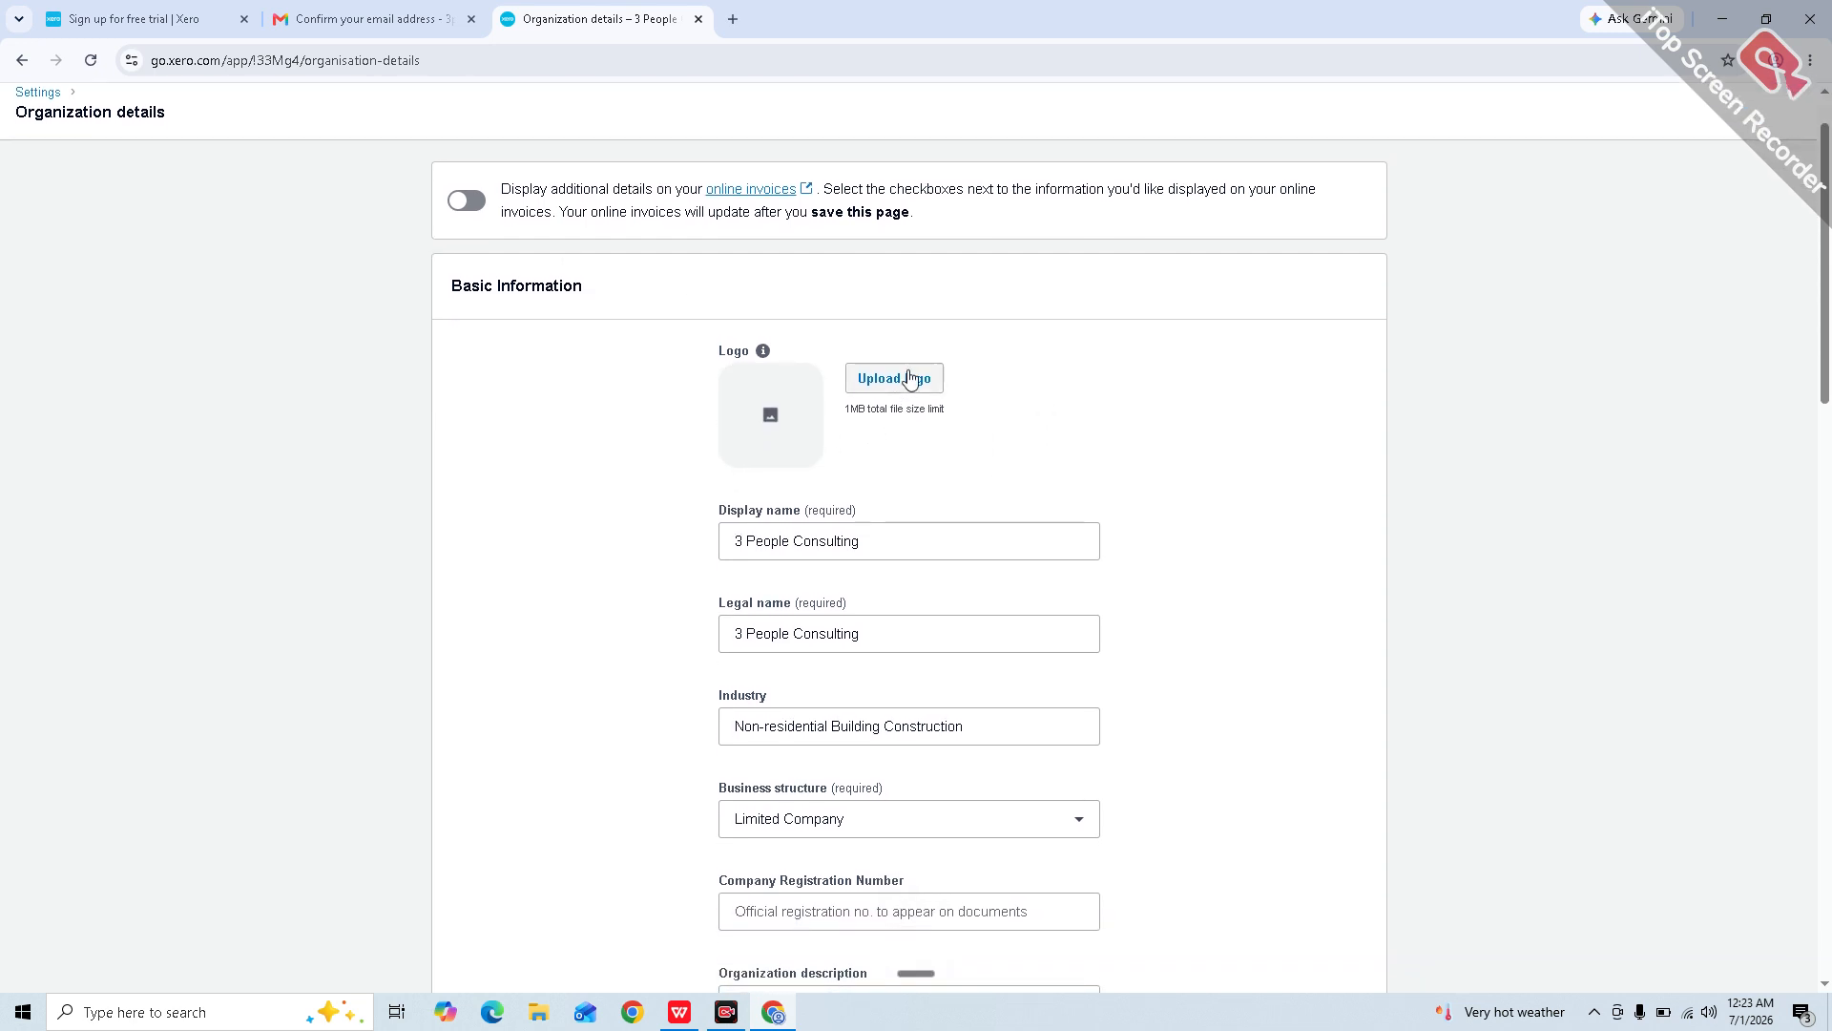
click(910, 377)
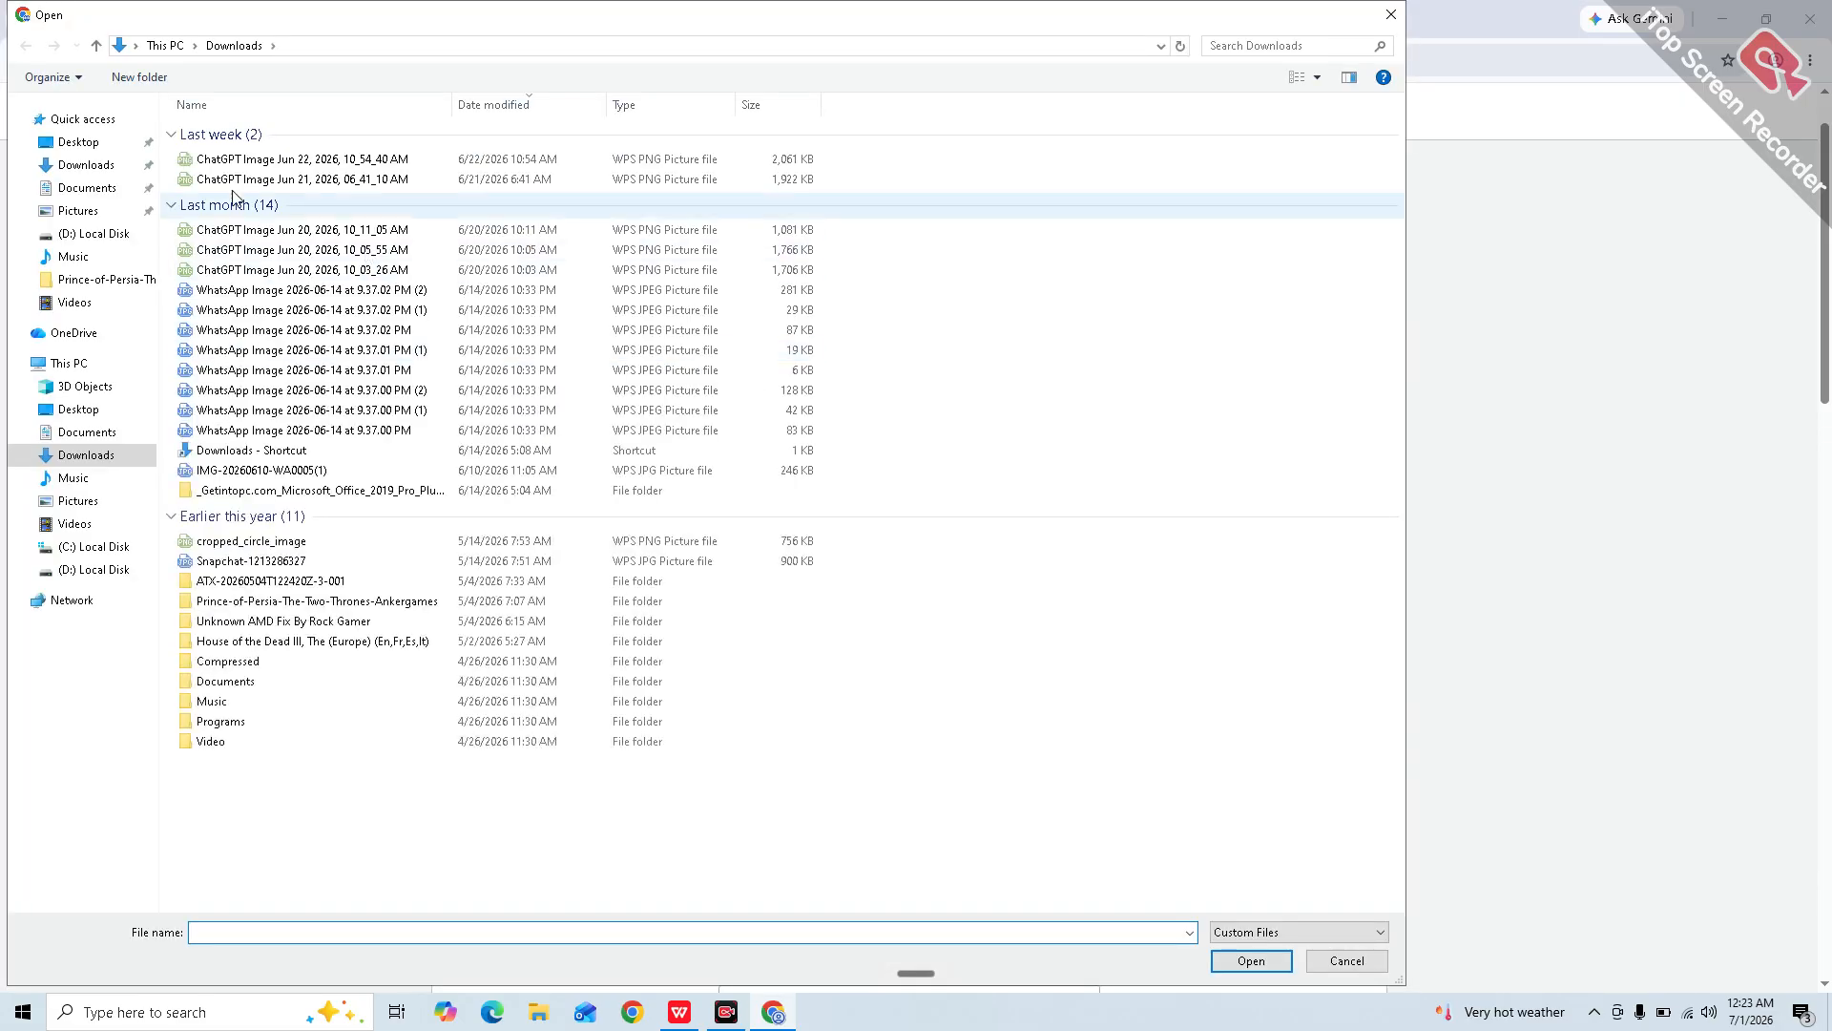
double_click(281, 234)
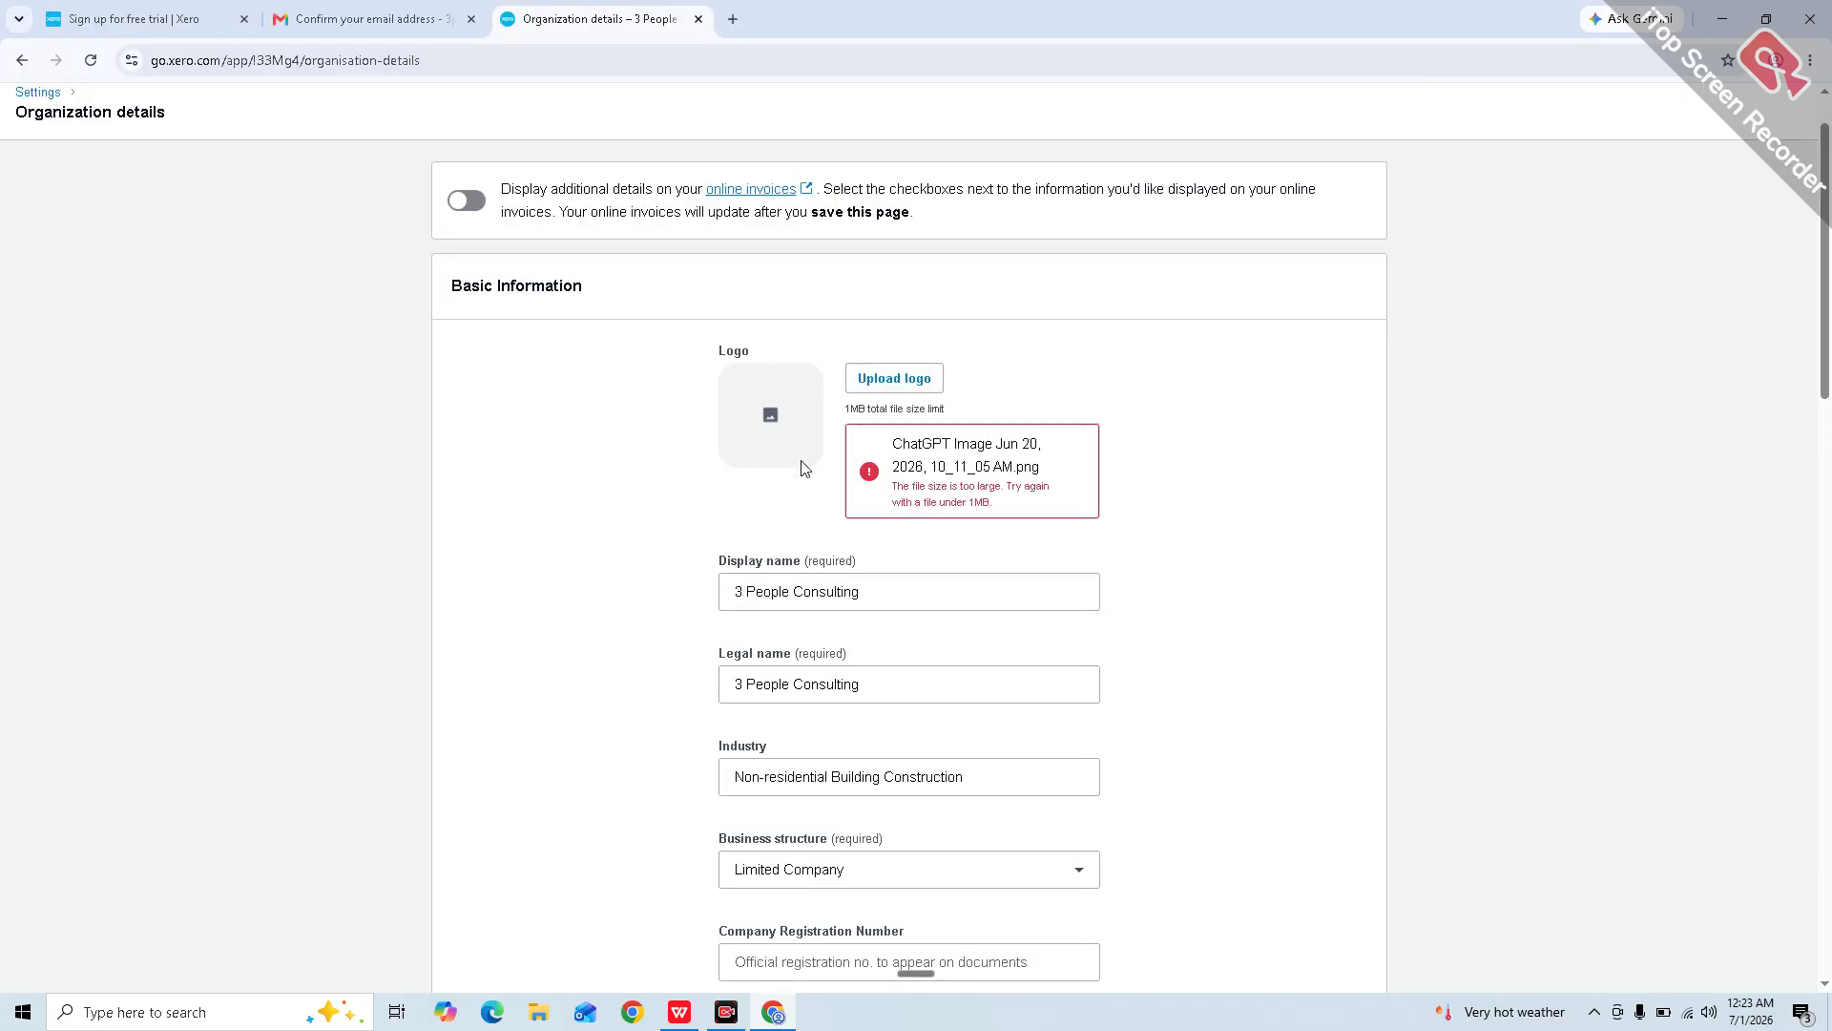
Step: Save the organisation details and return to the Settings list
scroll(1021, 577, down, 3)
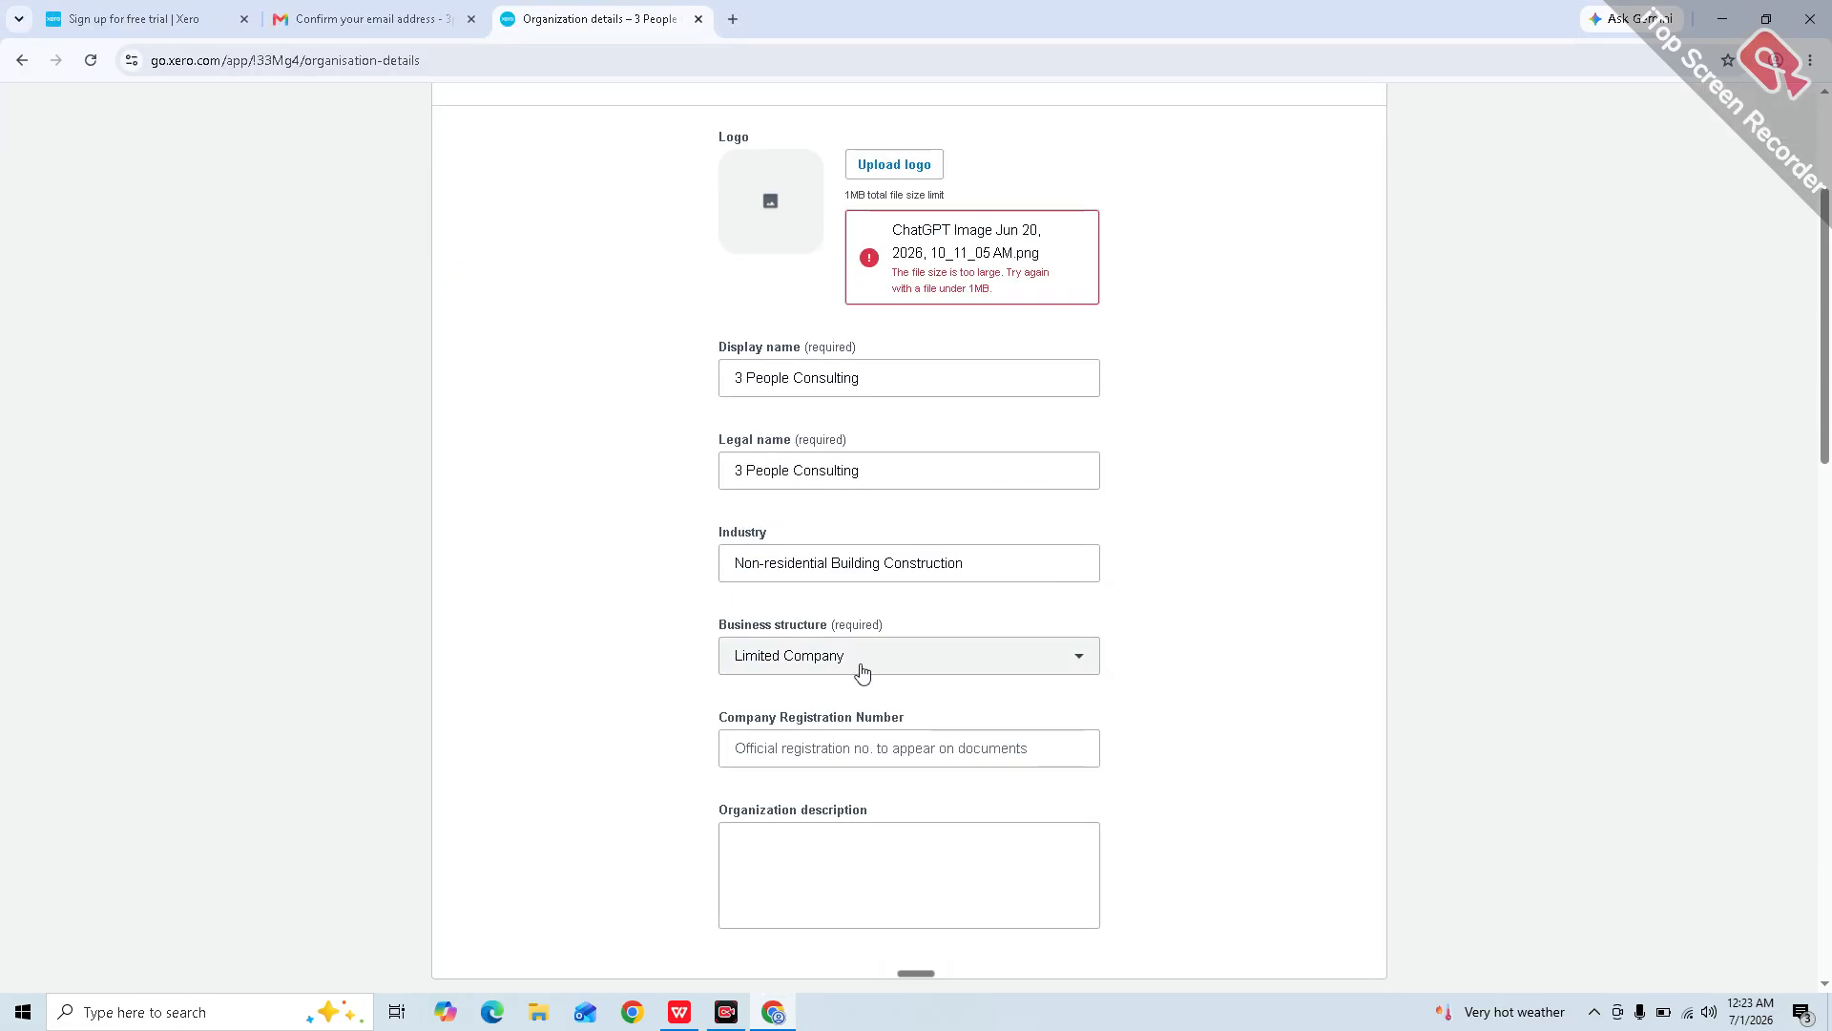
scroll(859, 671, down, 1)
scroll(933, 703, down, 1)
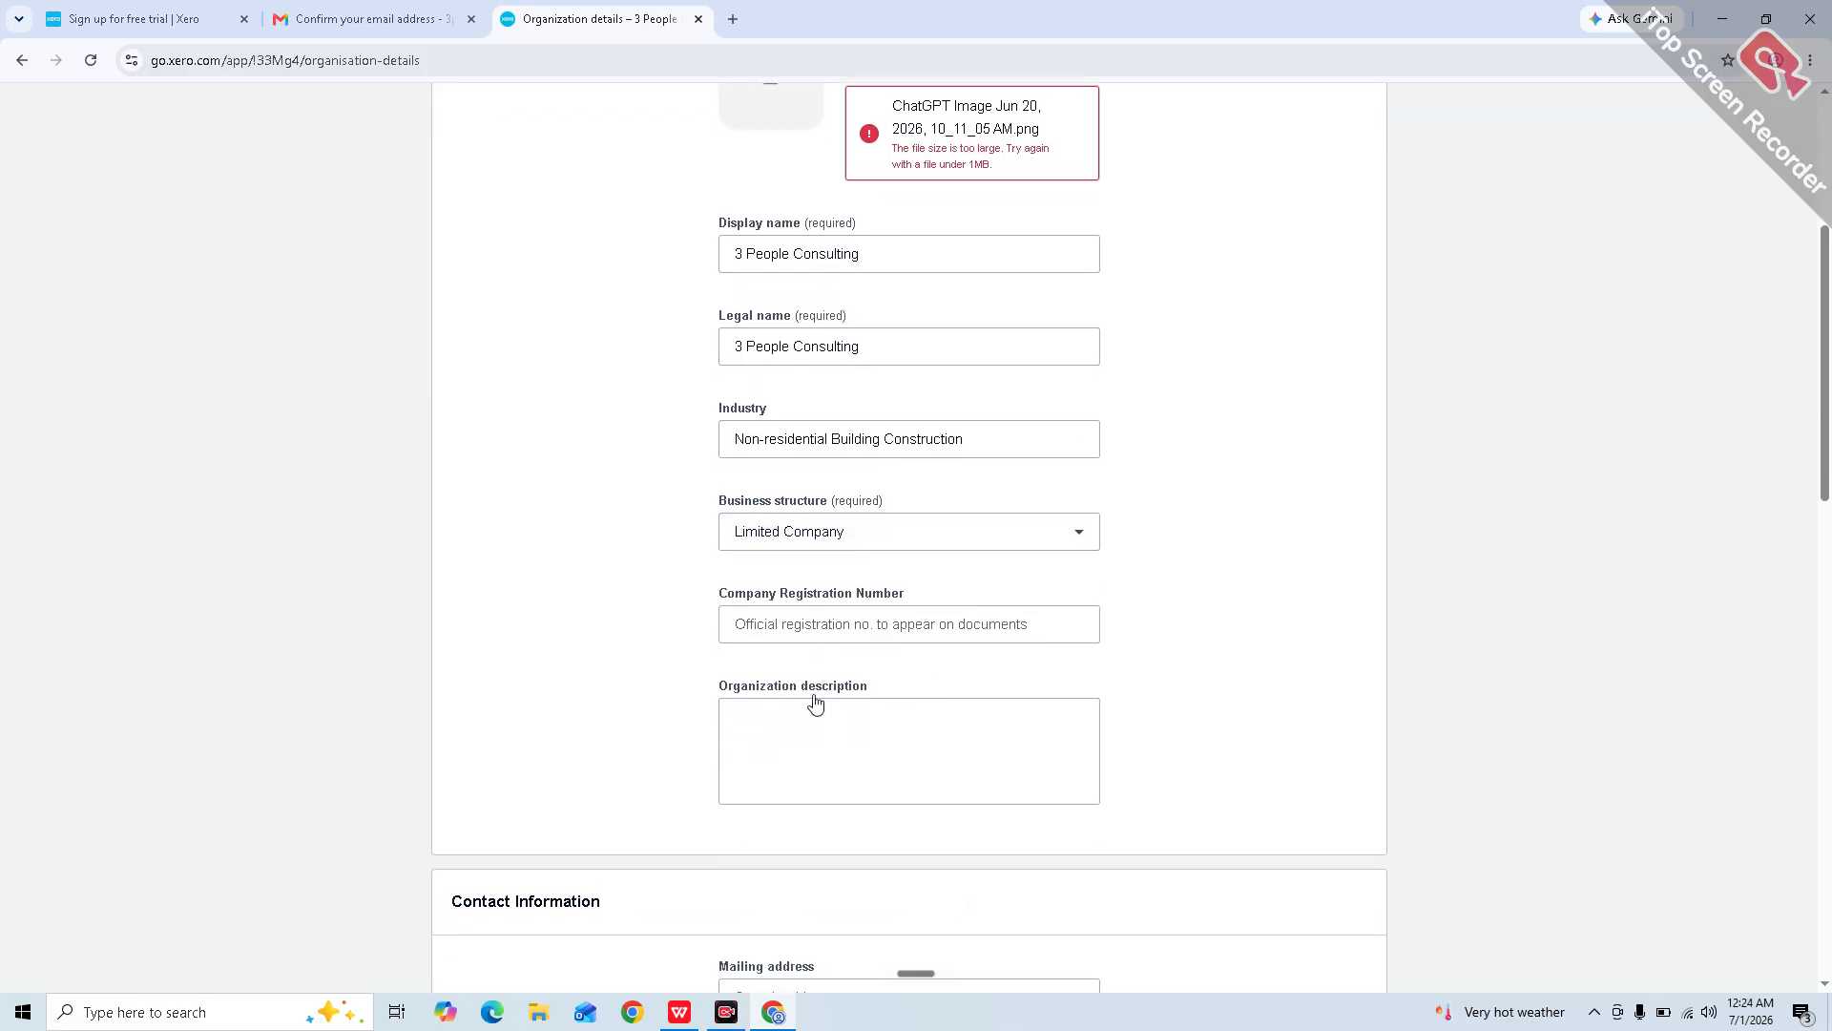
scroll(848, 781, down, 1)
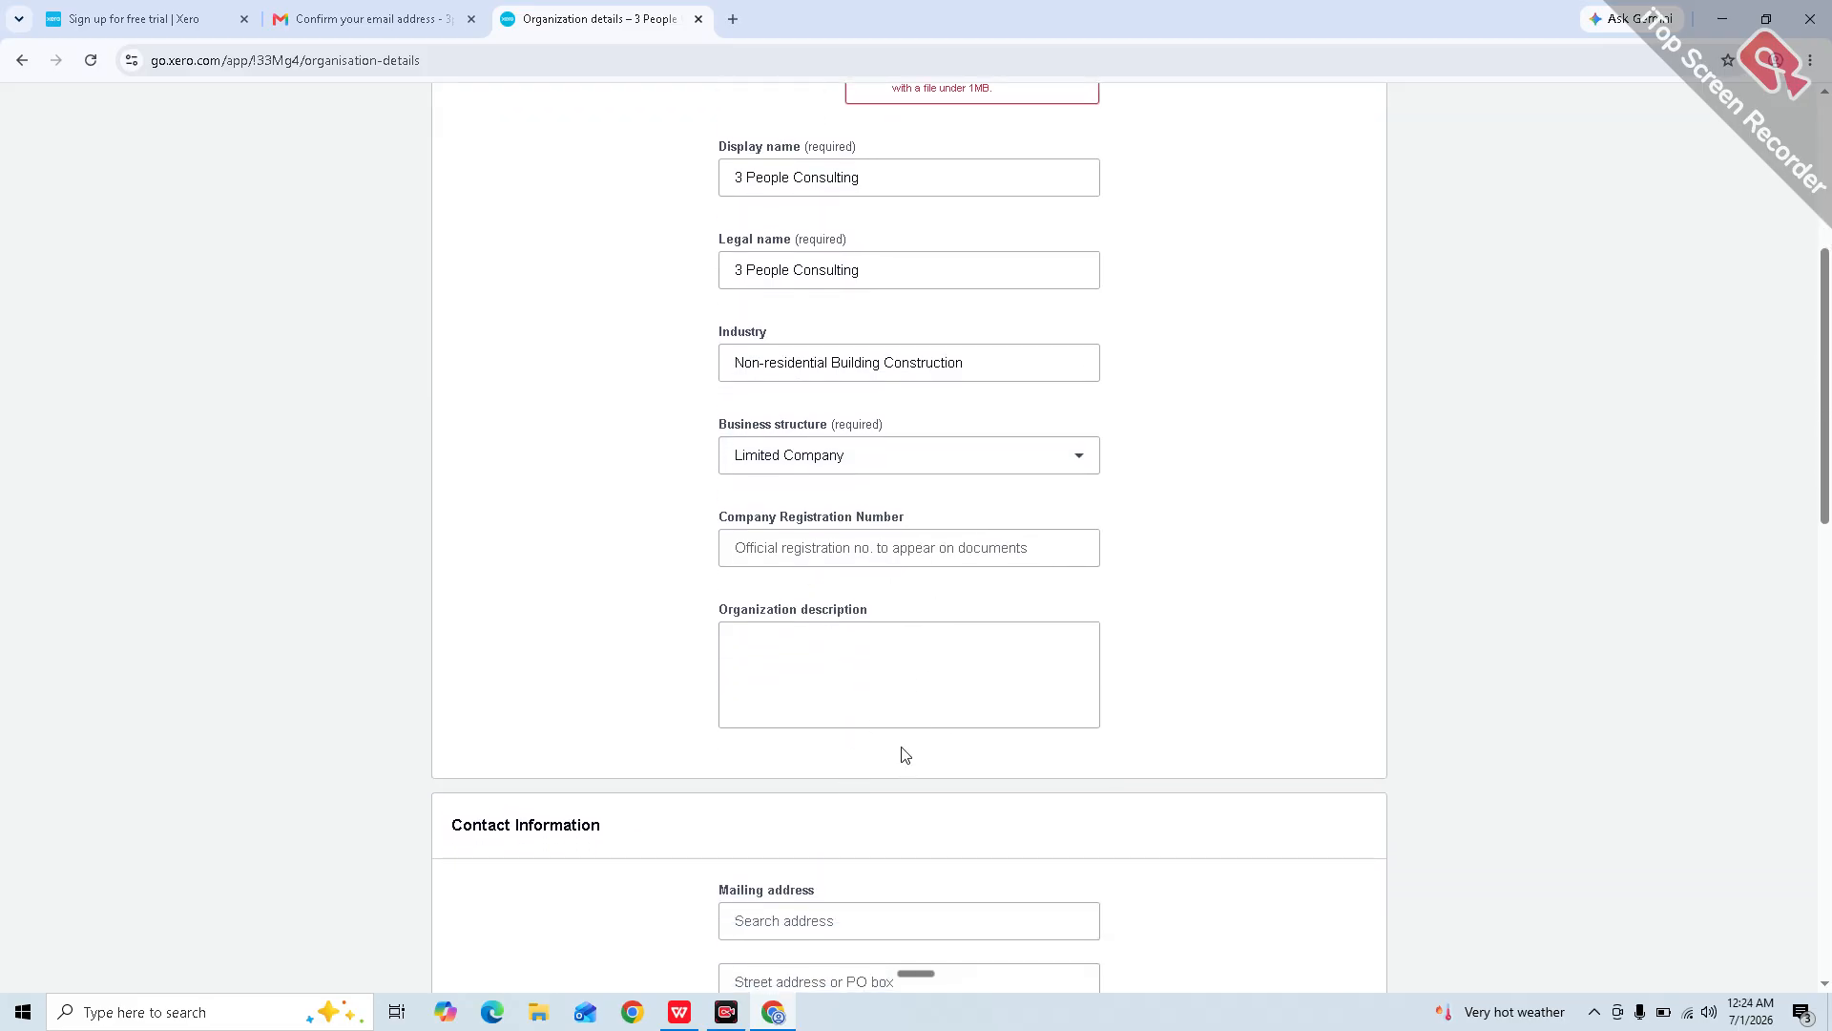
scroll(905, 754, down, 2)
scroll(791, 744, down, 2)
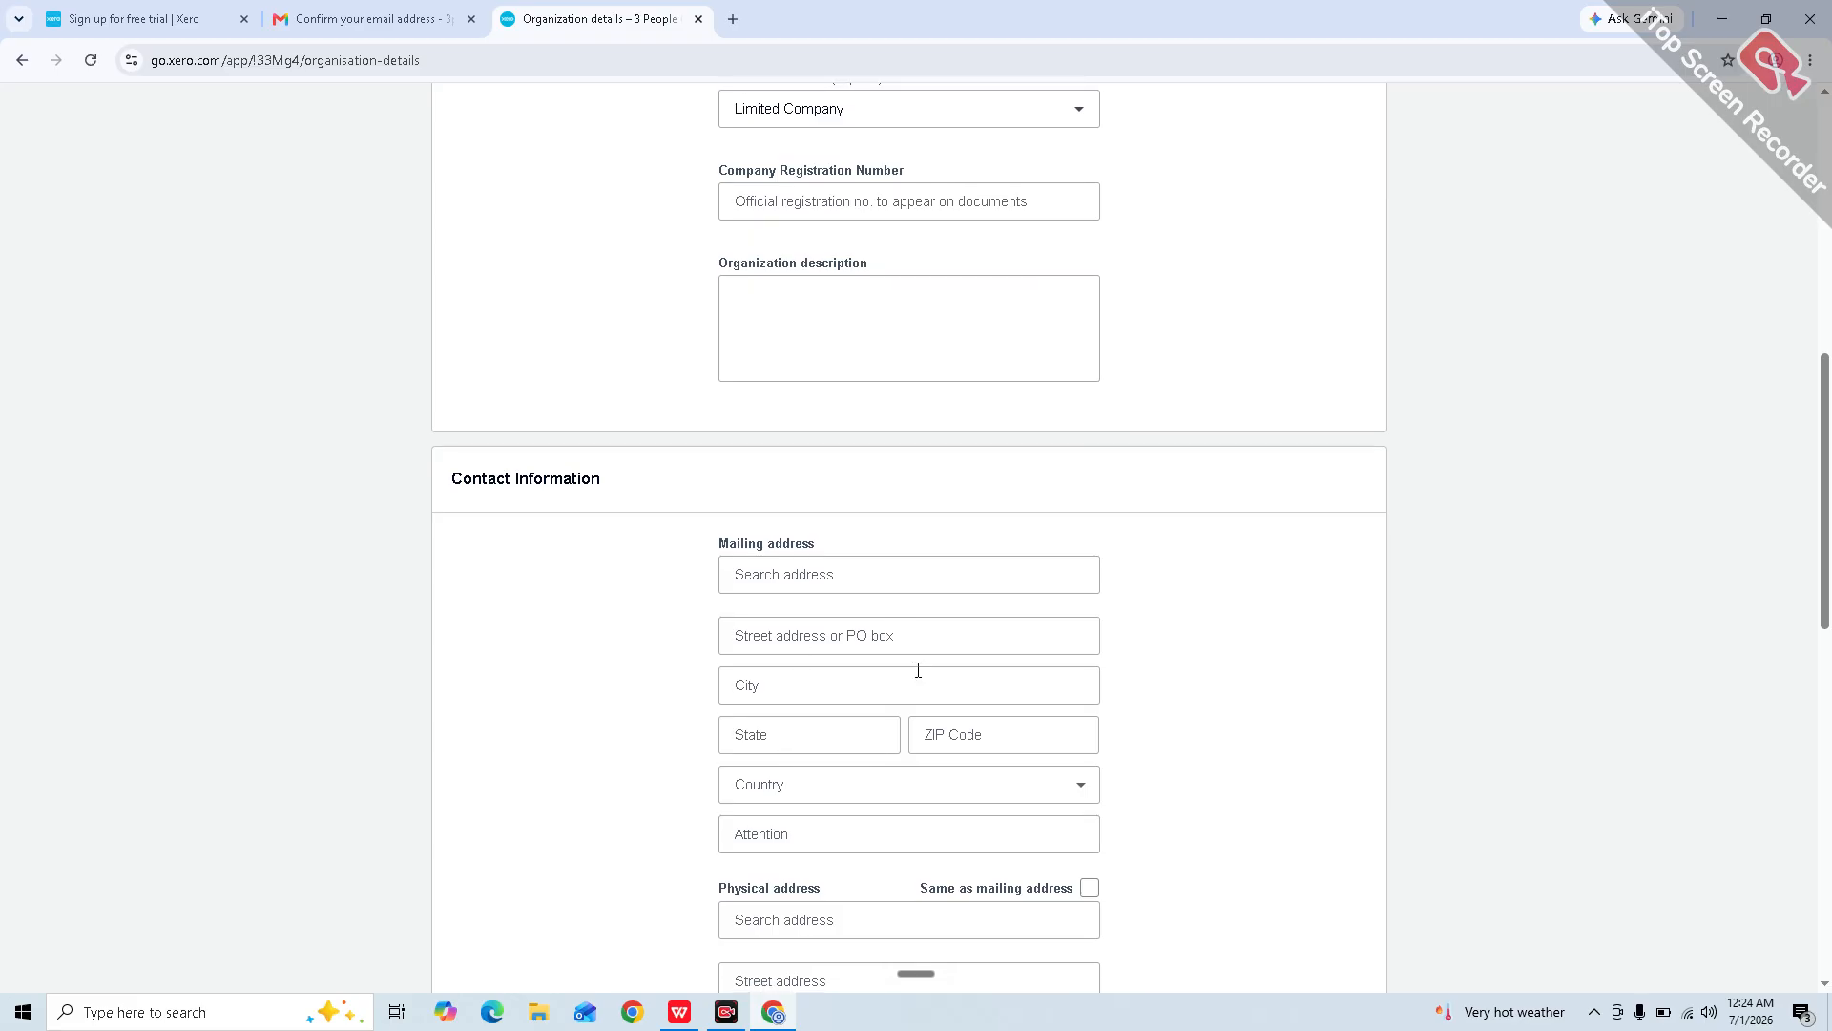
scroll(851, 684, down, 4)
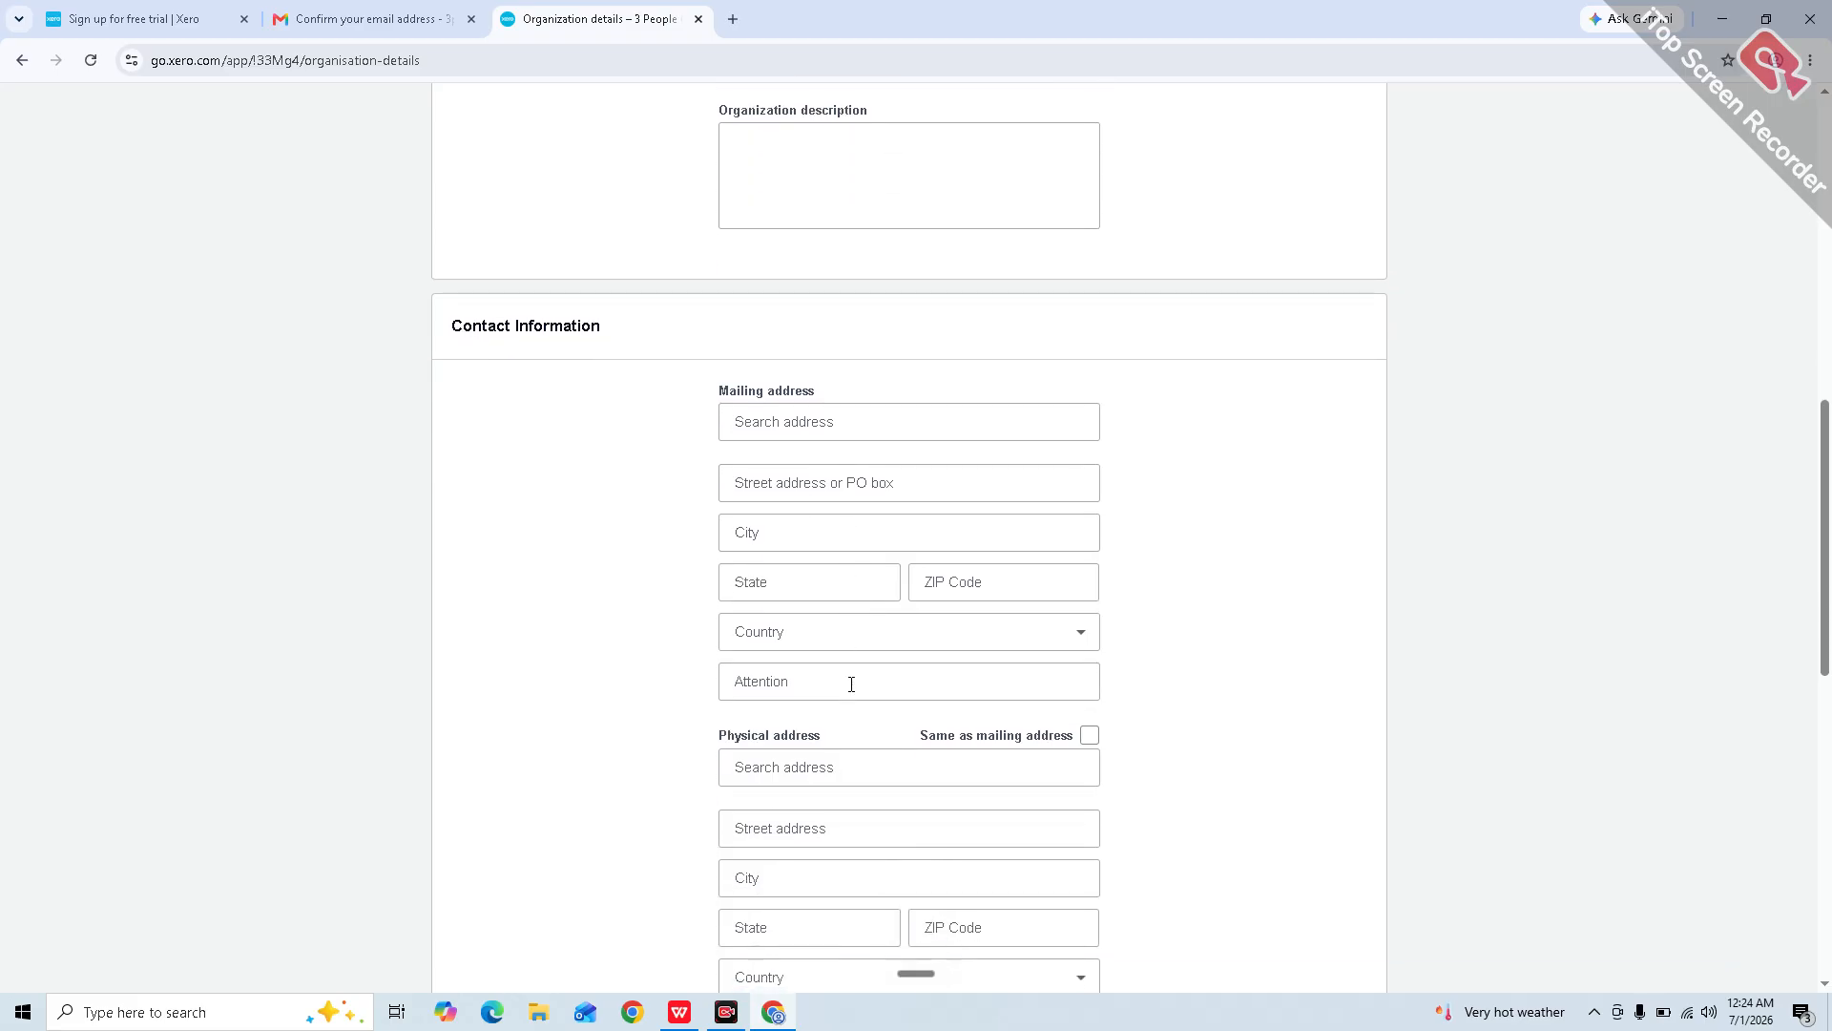
scroll(851, 684, down, 7)
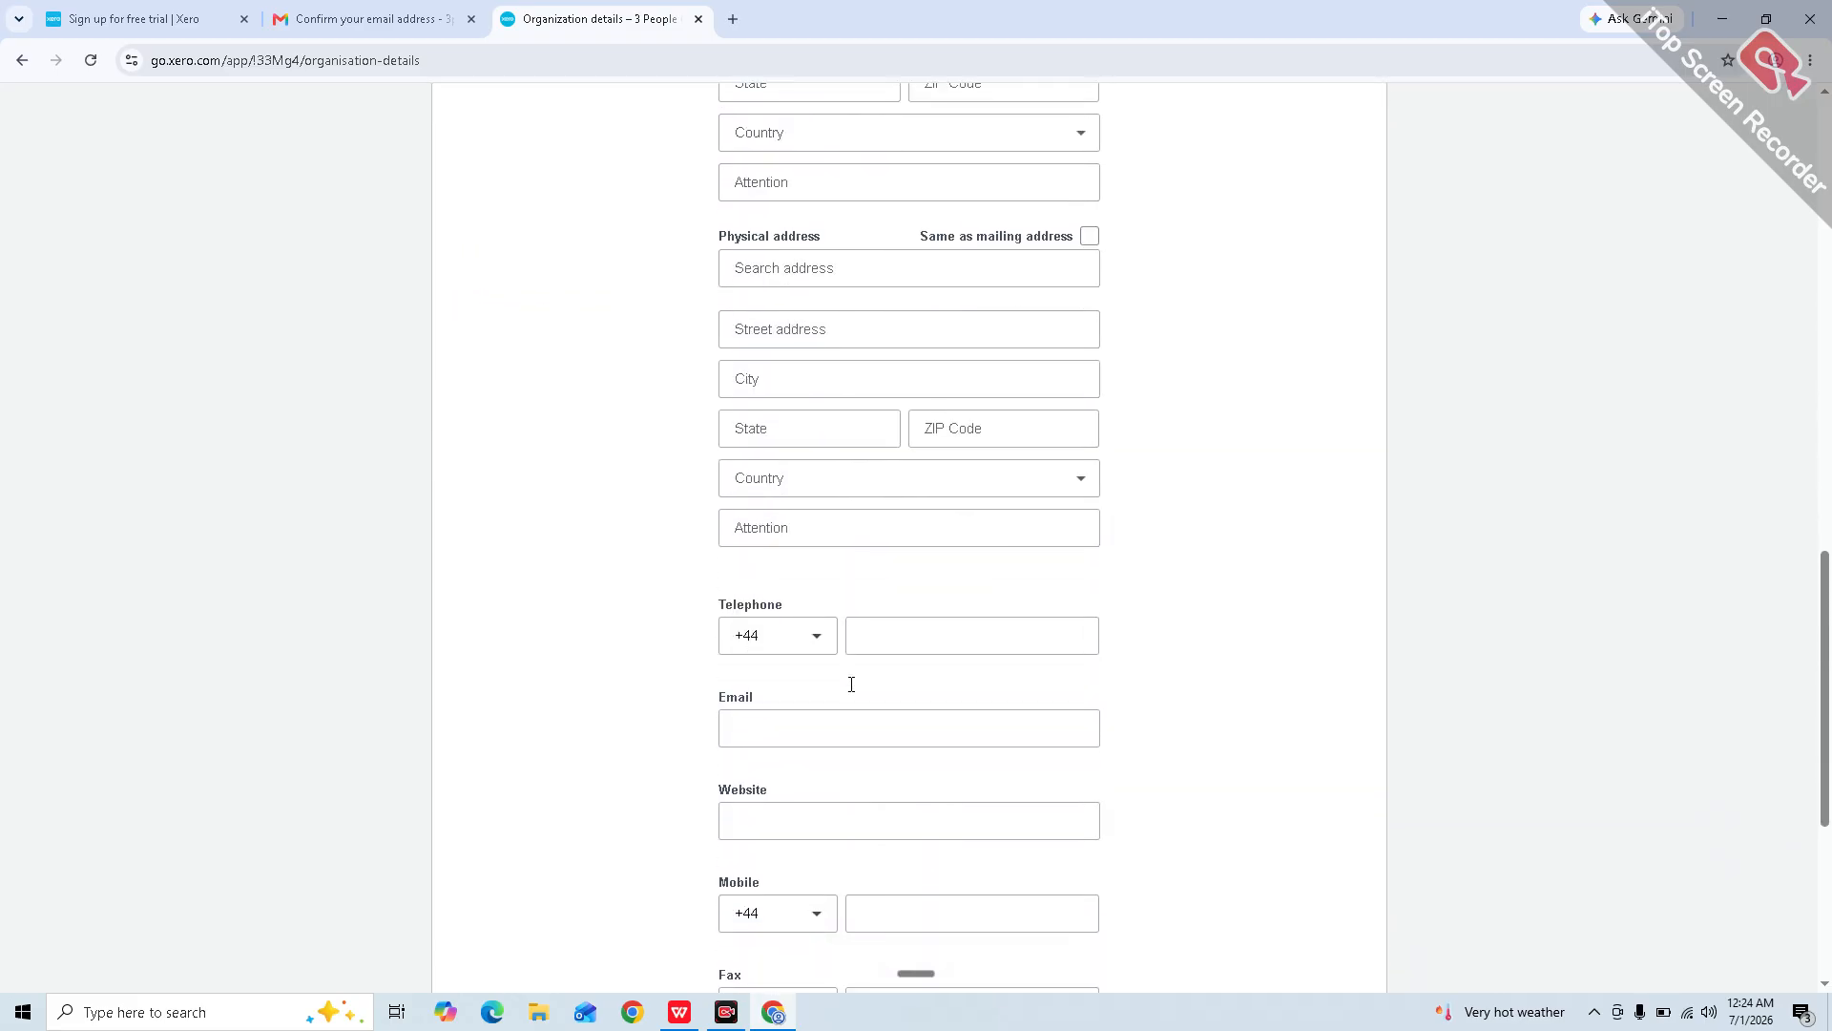
scroll(853, 691, down, 3)
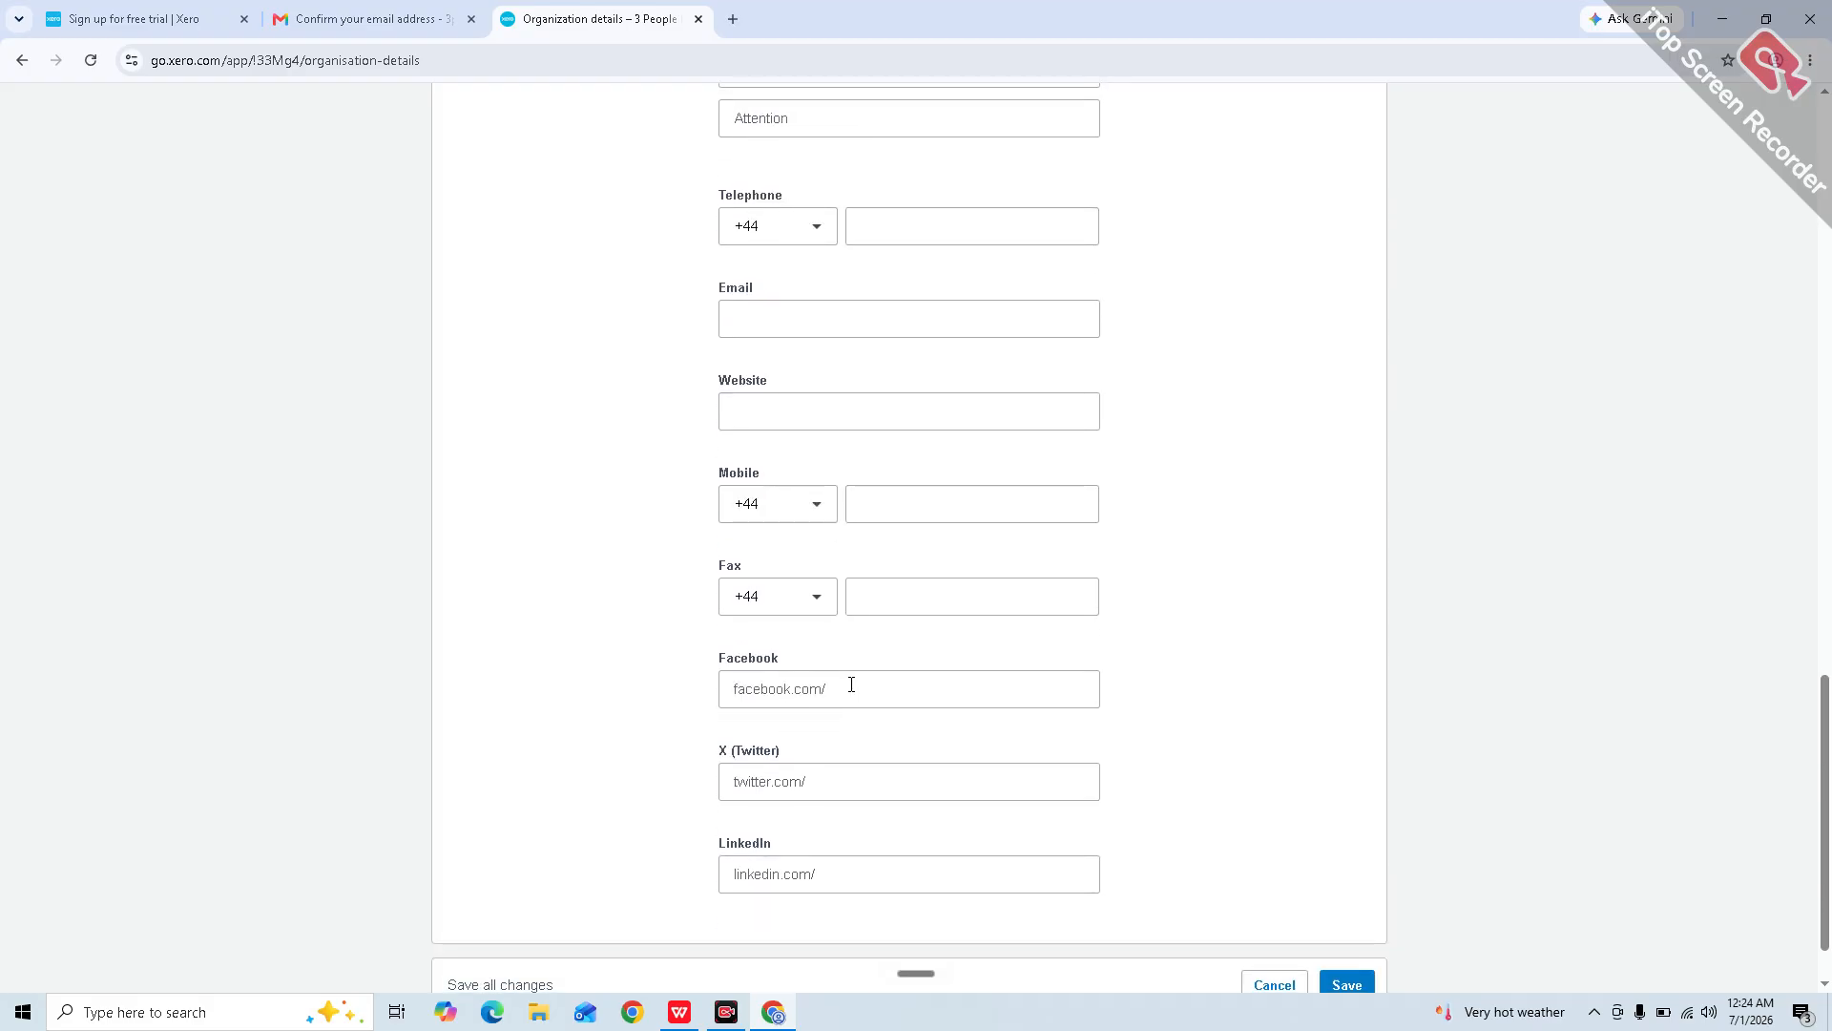
scroll(852, 684, down, 1)
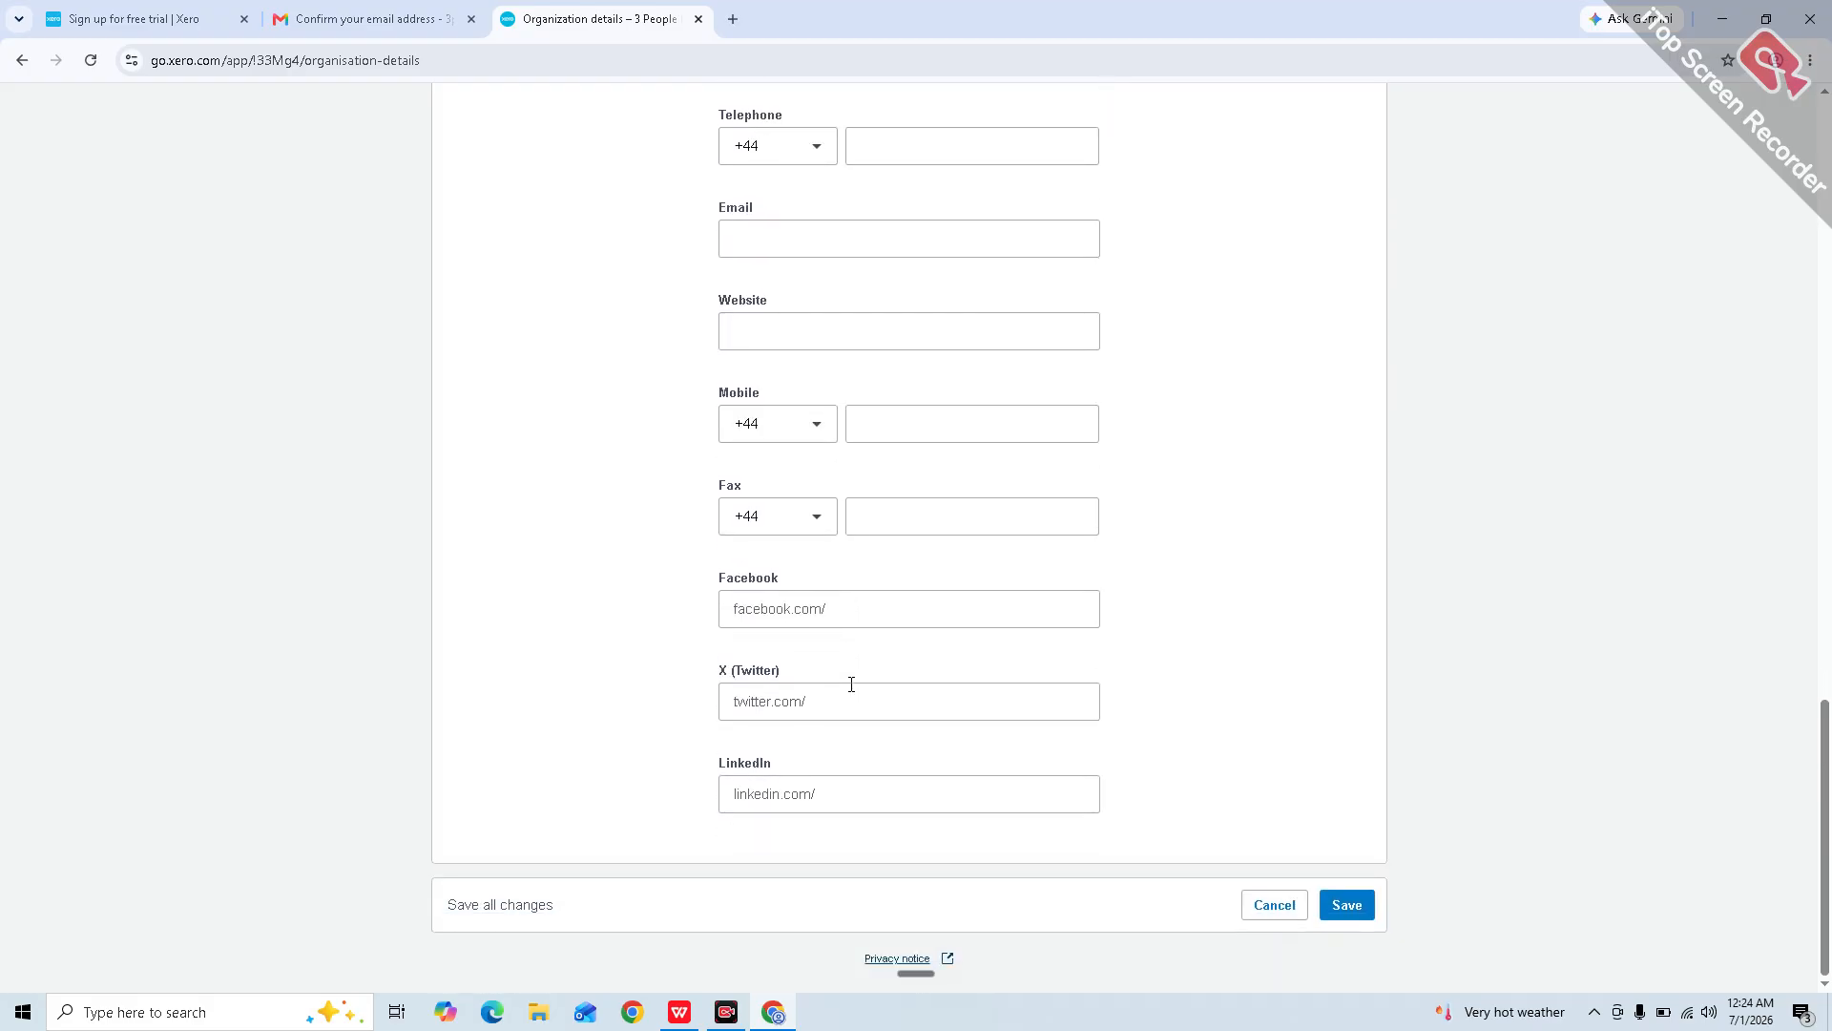
click(1332, 906)
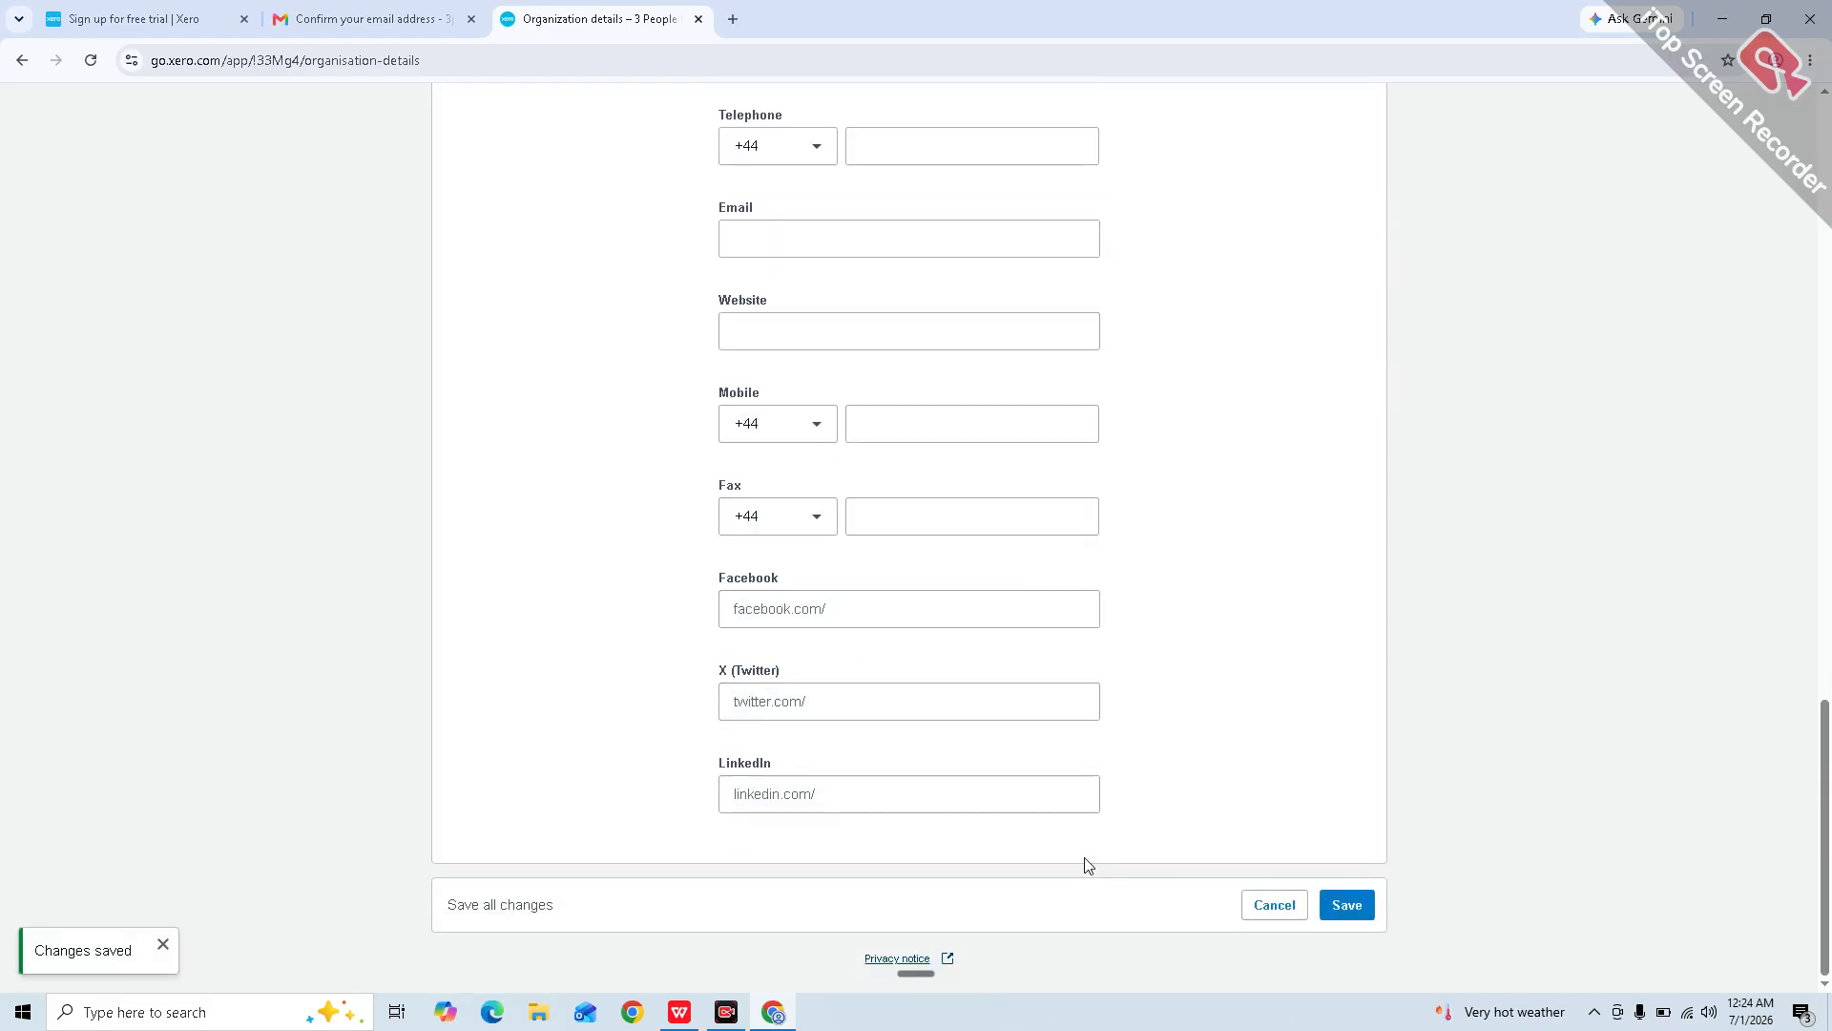
scroll(426, 467, up, 20)
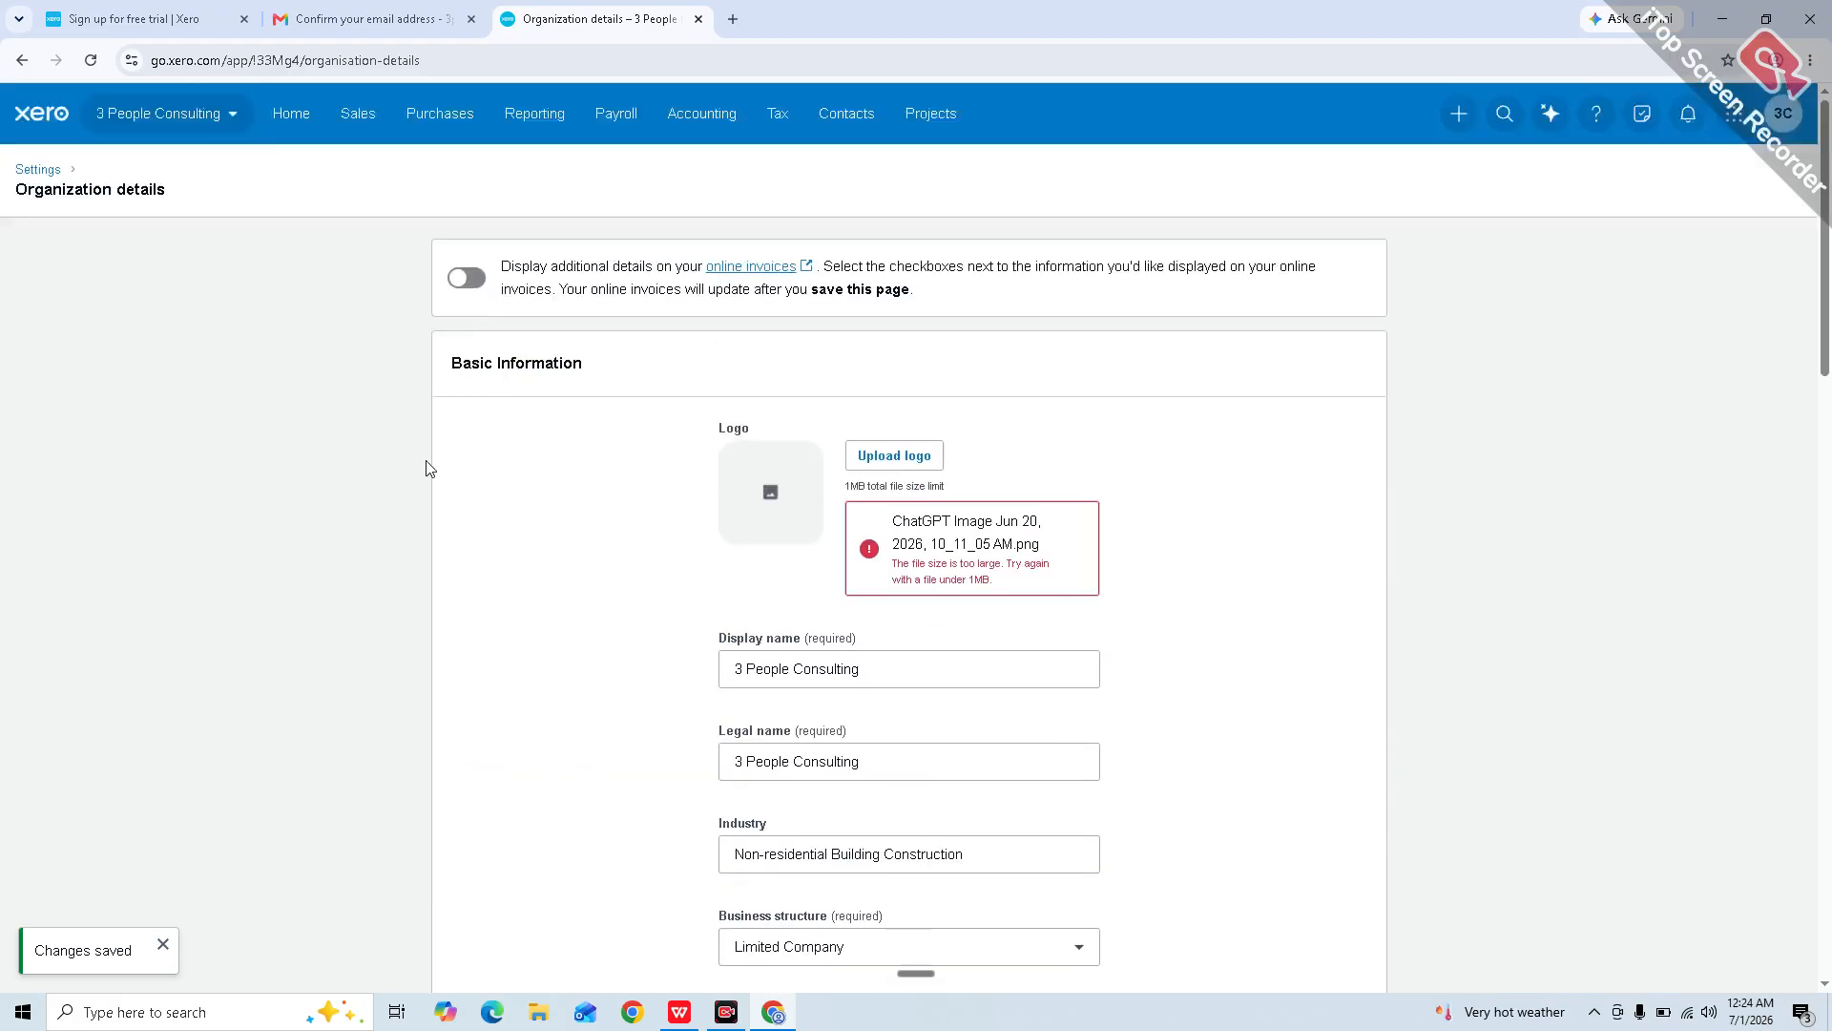
click(21, 61)
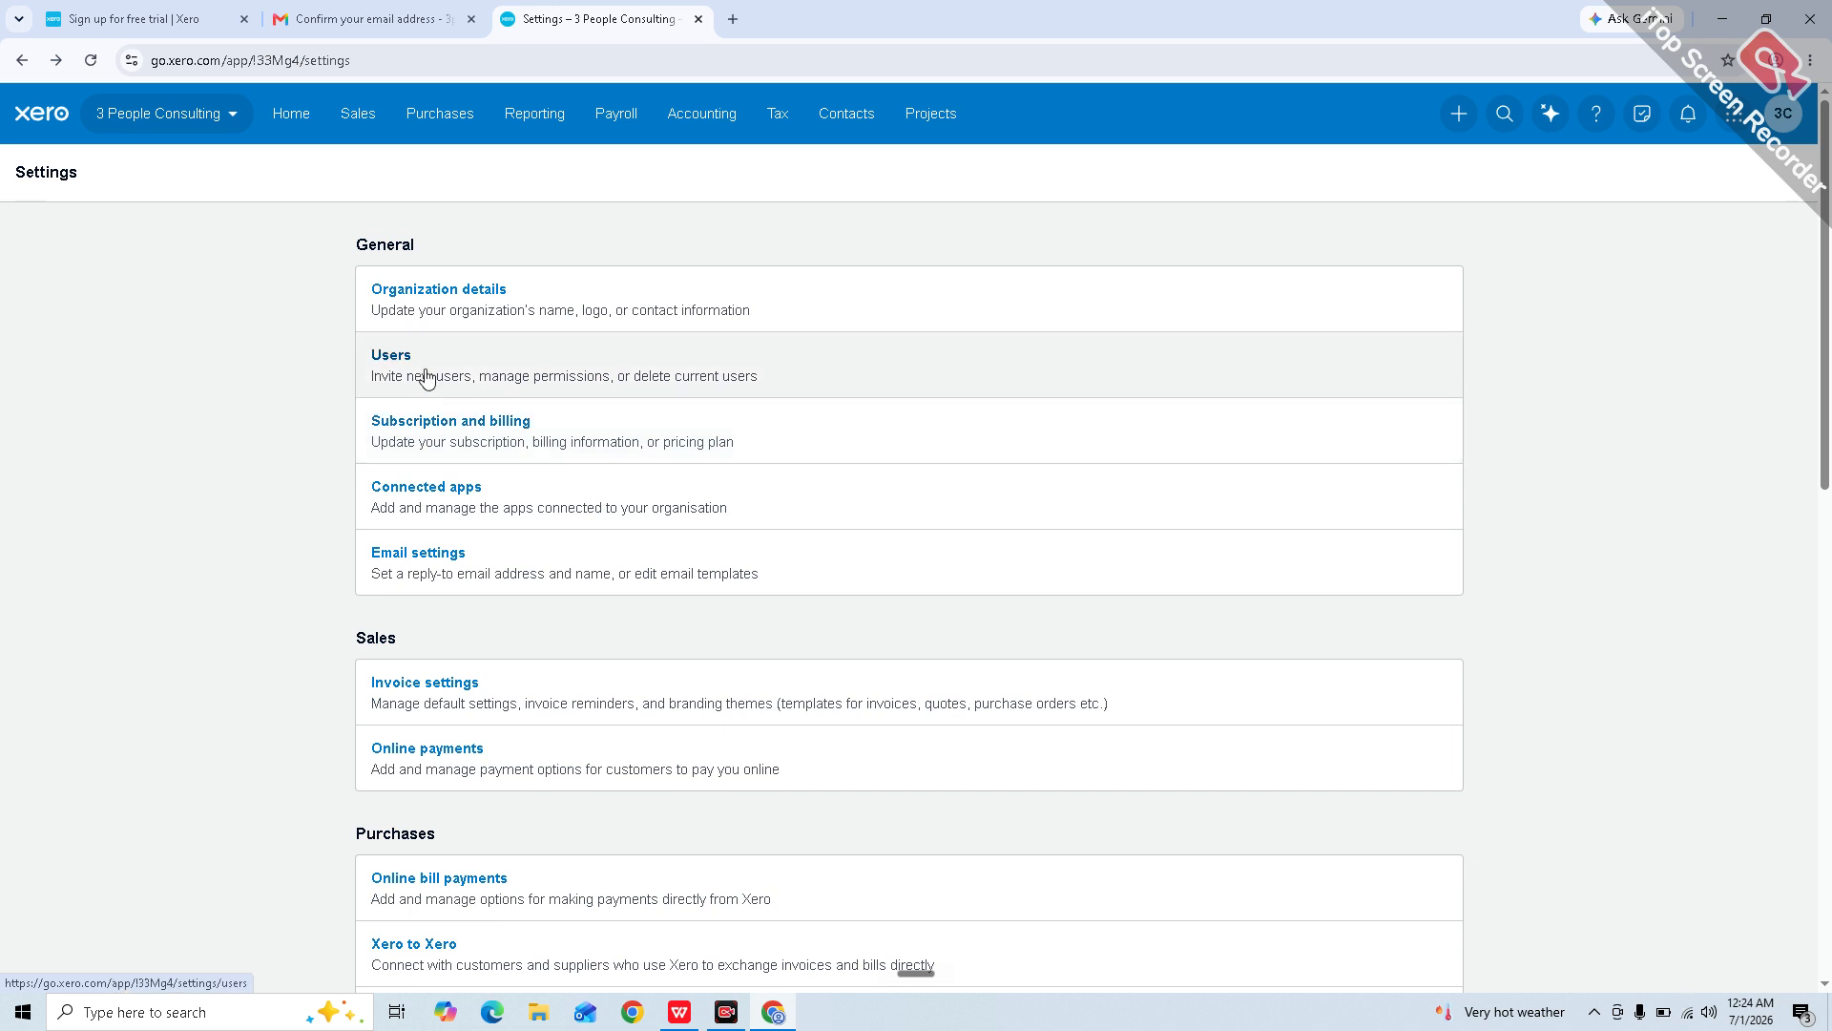
Step: Switch the current user's business and accounting access from Standard to Advisor in Users settings
click(397, 353)
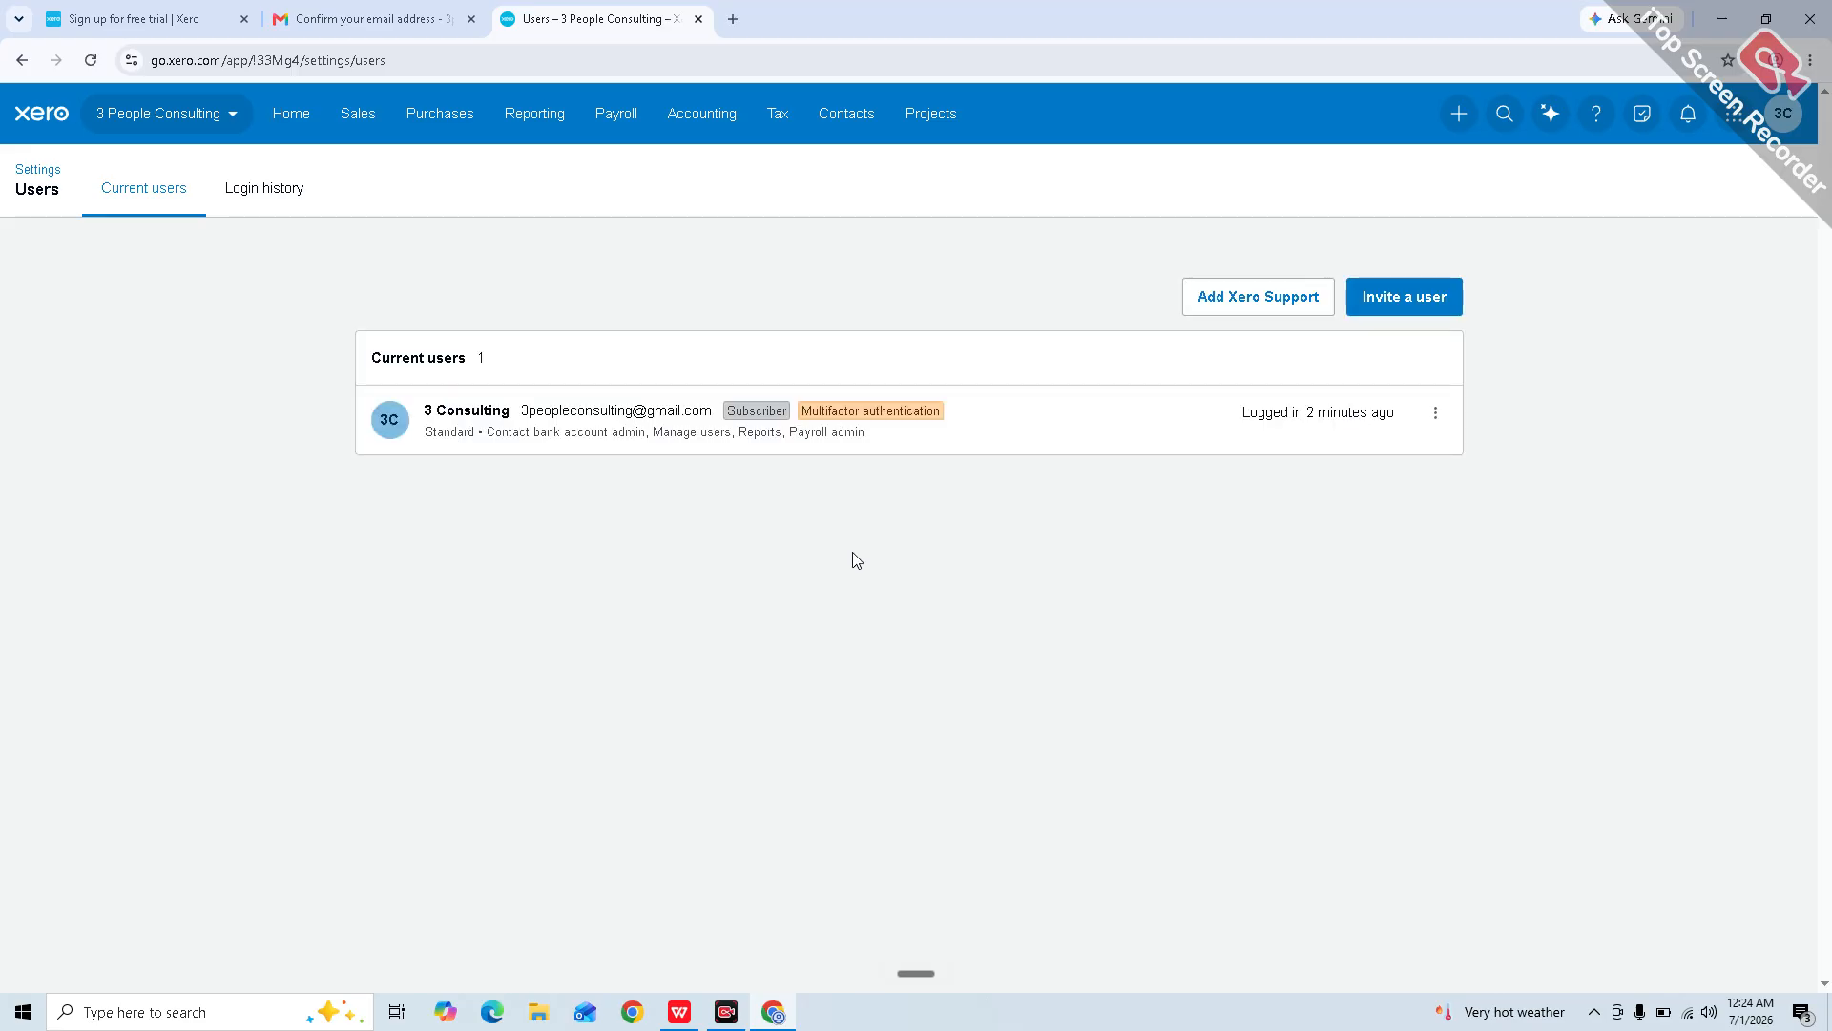
click(940, 449)
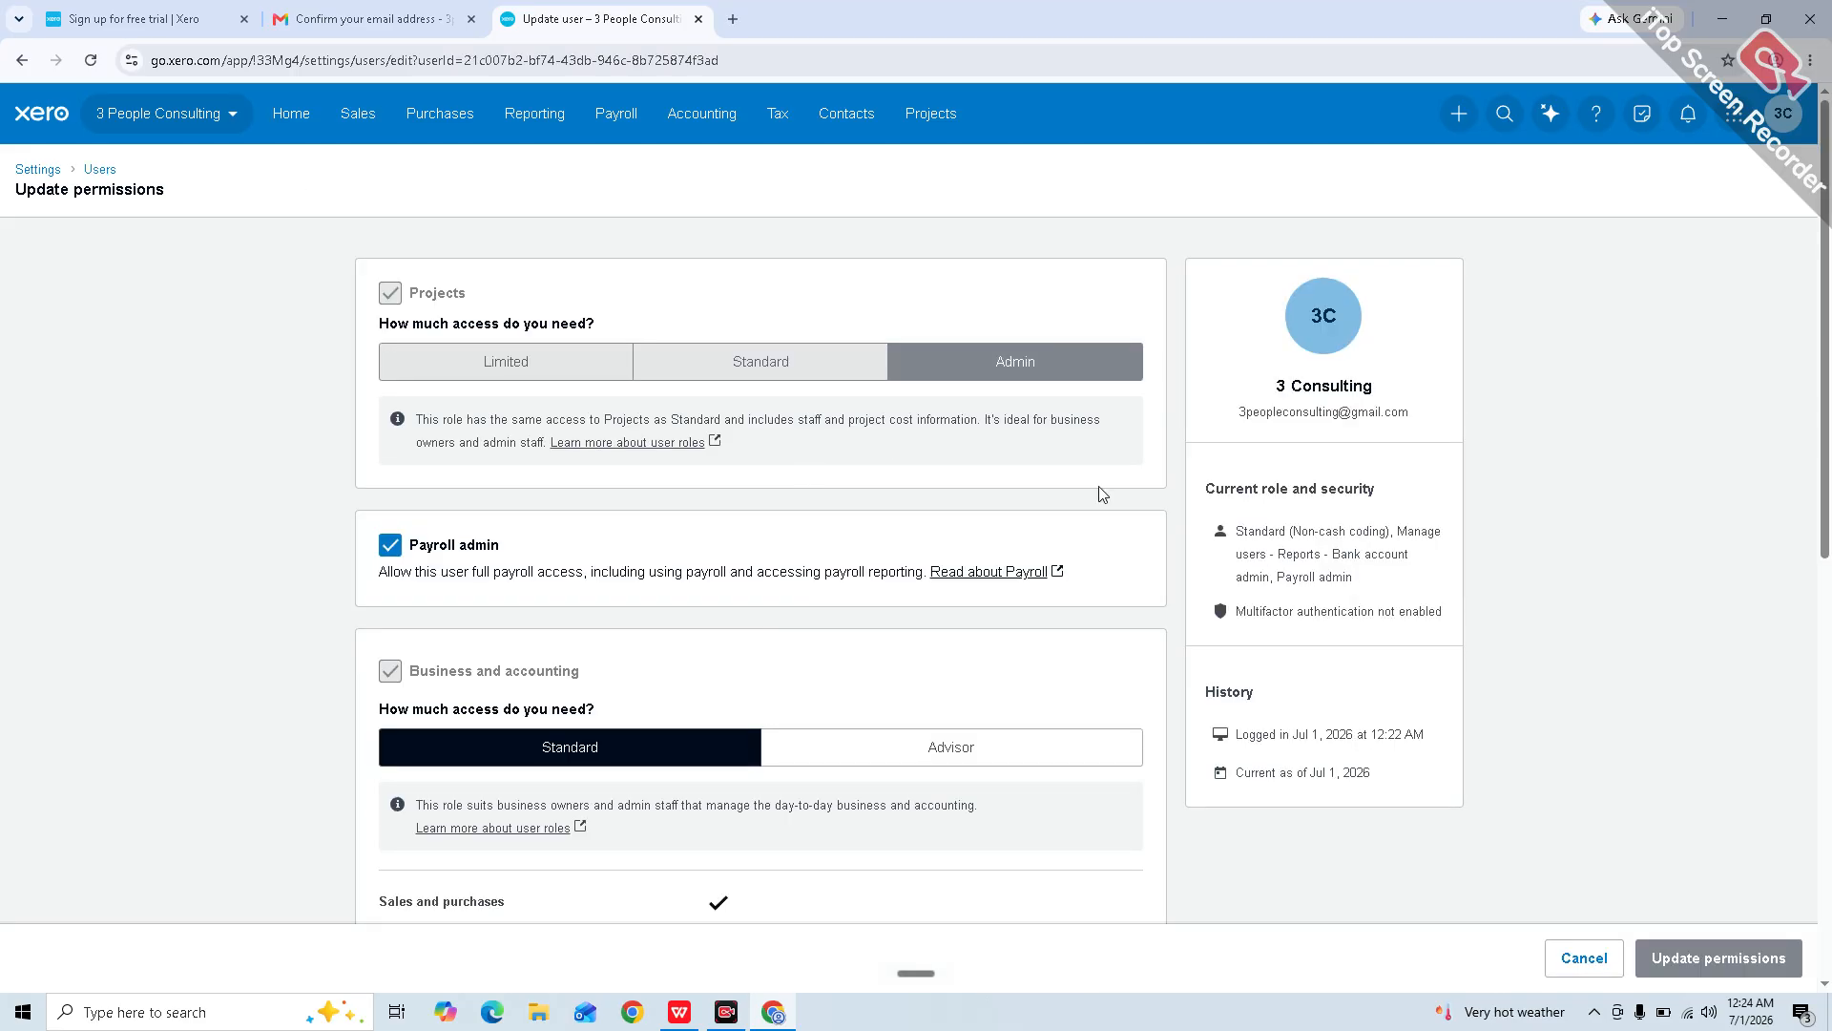
scroll(893, 656, down, 1)
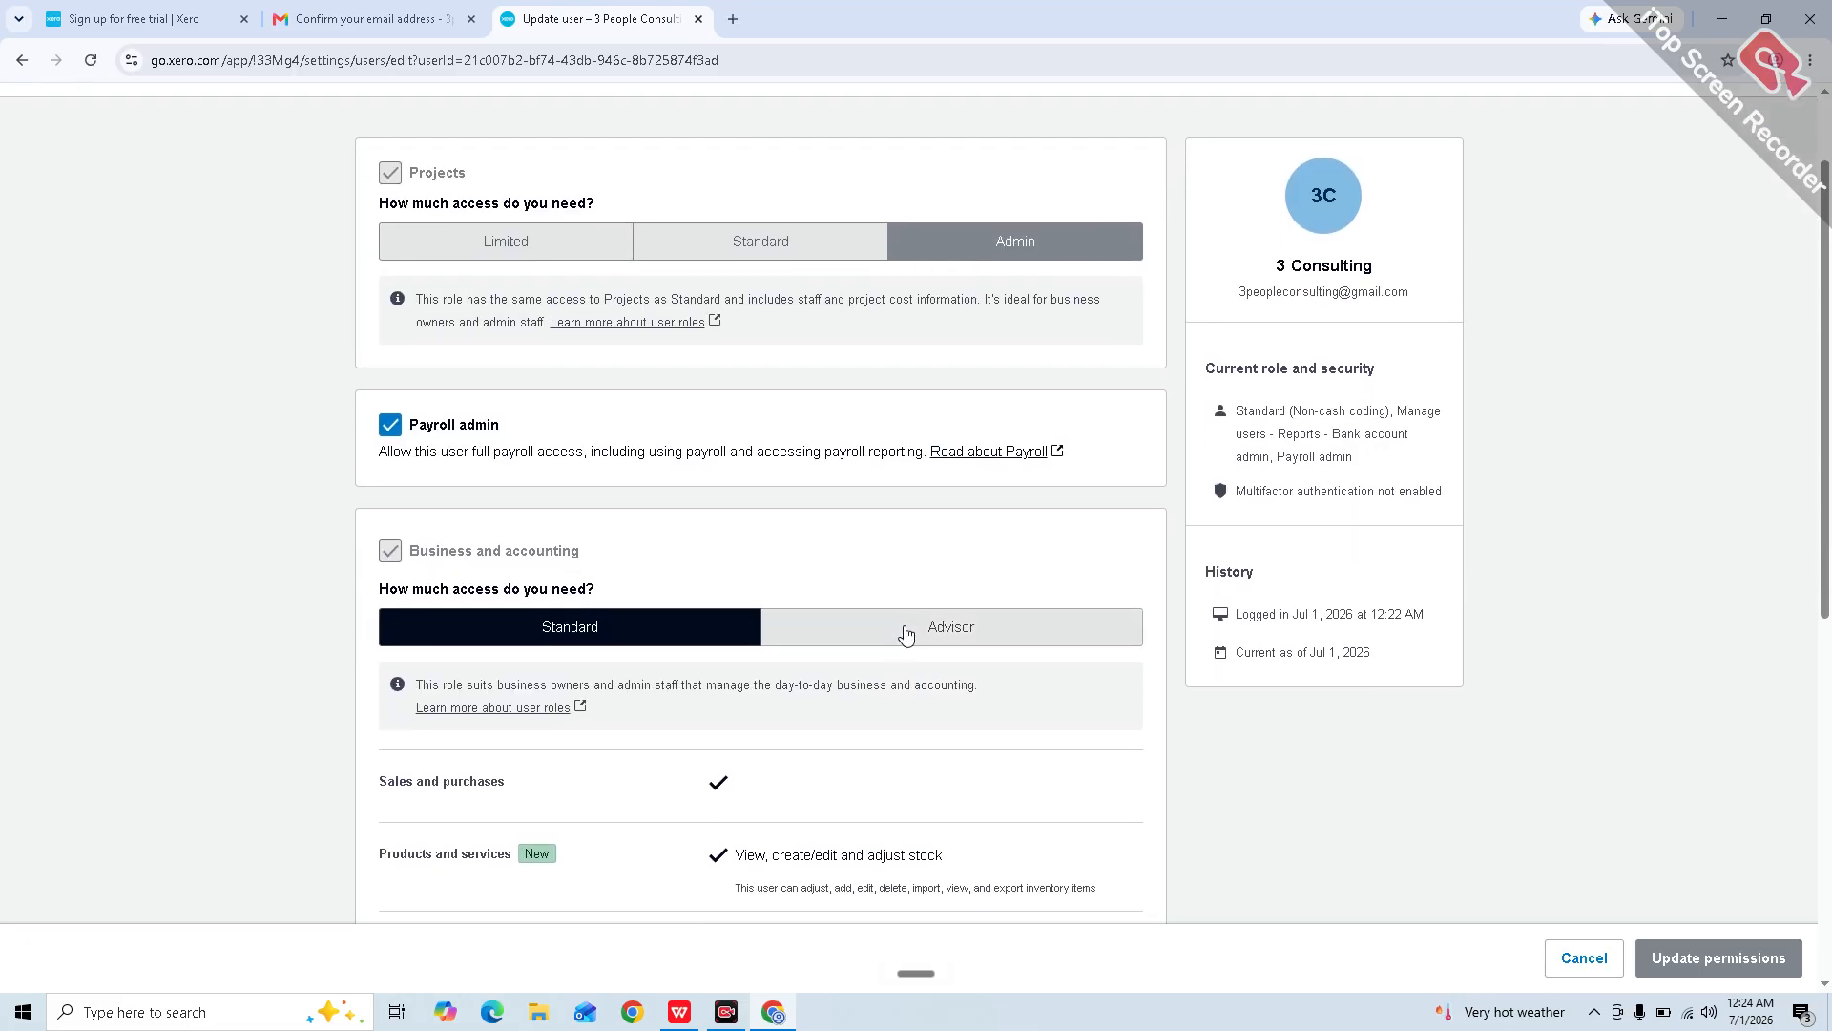
click(903, 633)
scroll(754, 645, down, 1)
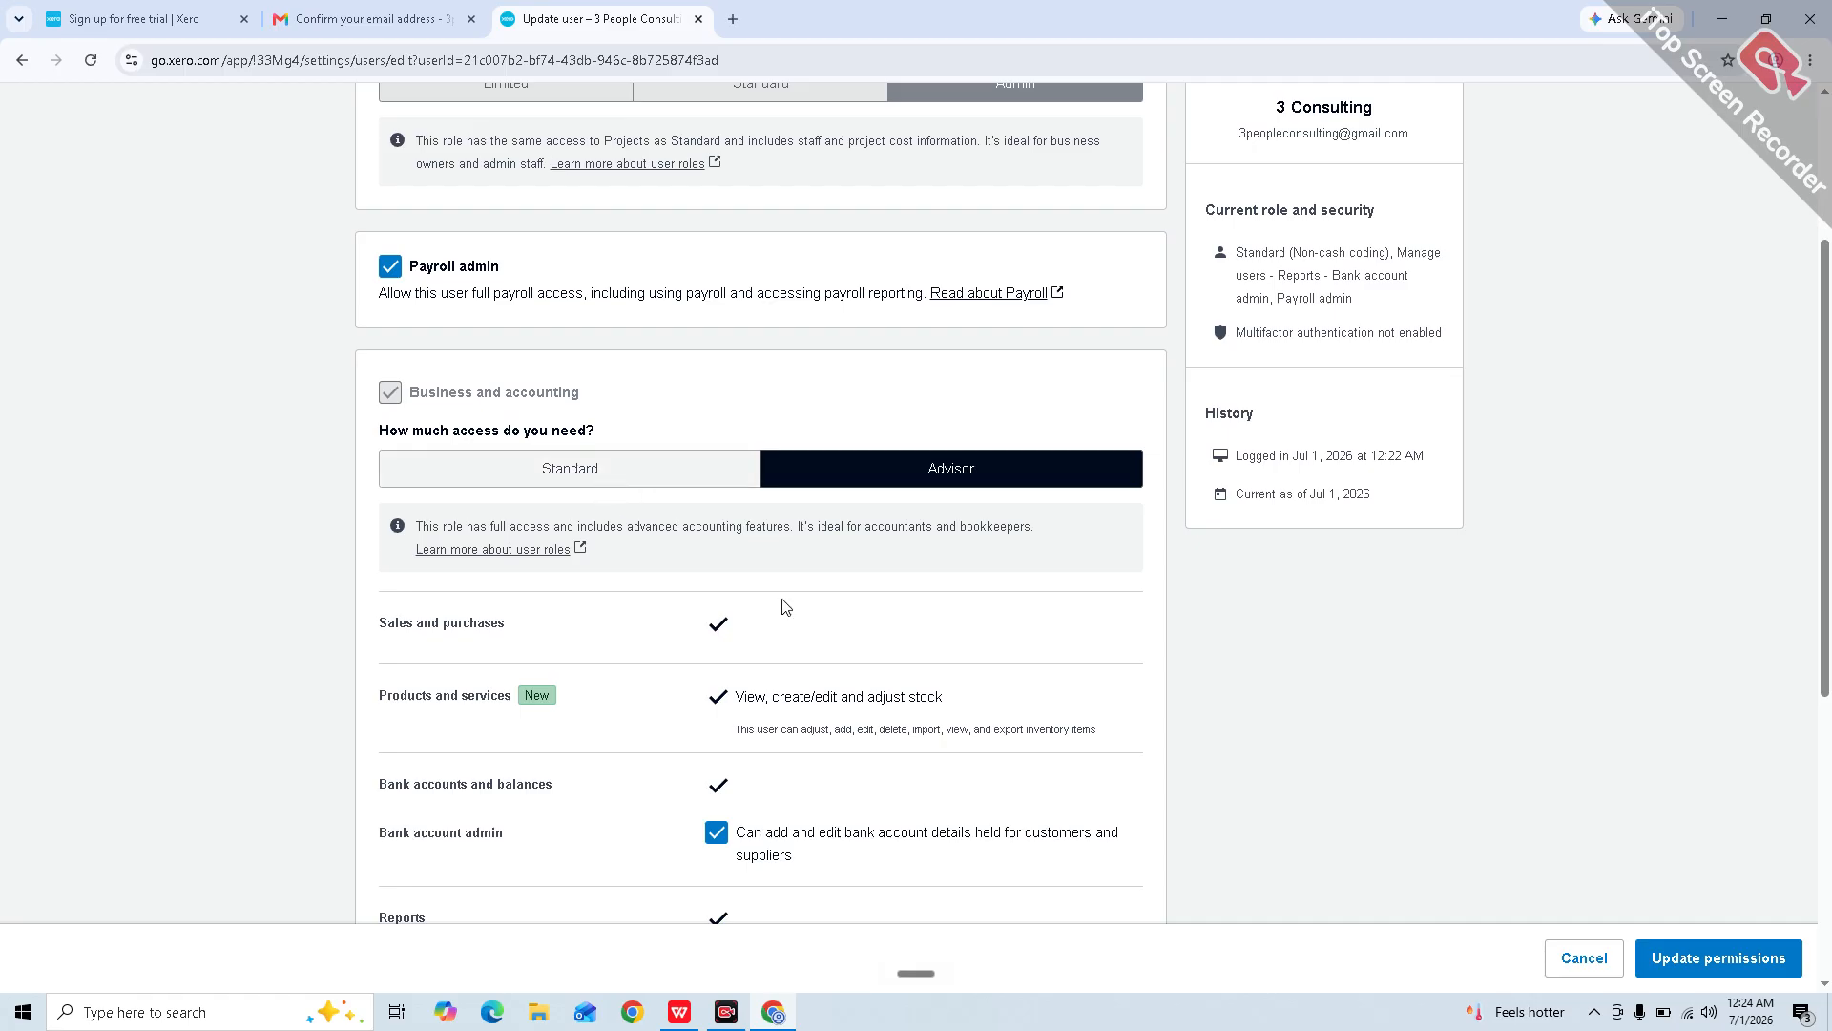
scroll(905, 716, down, 4)
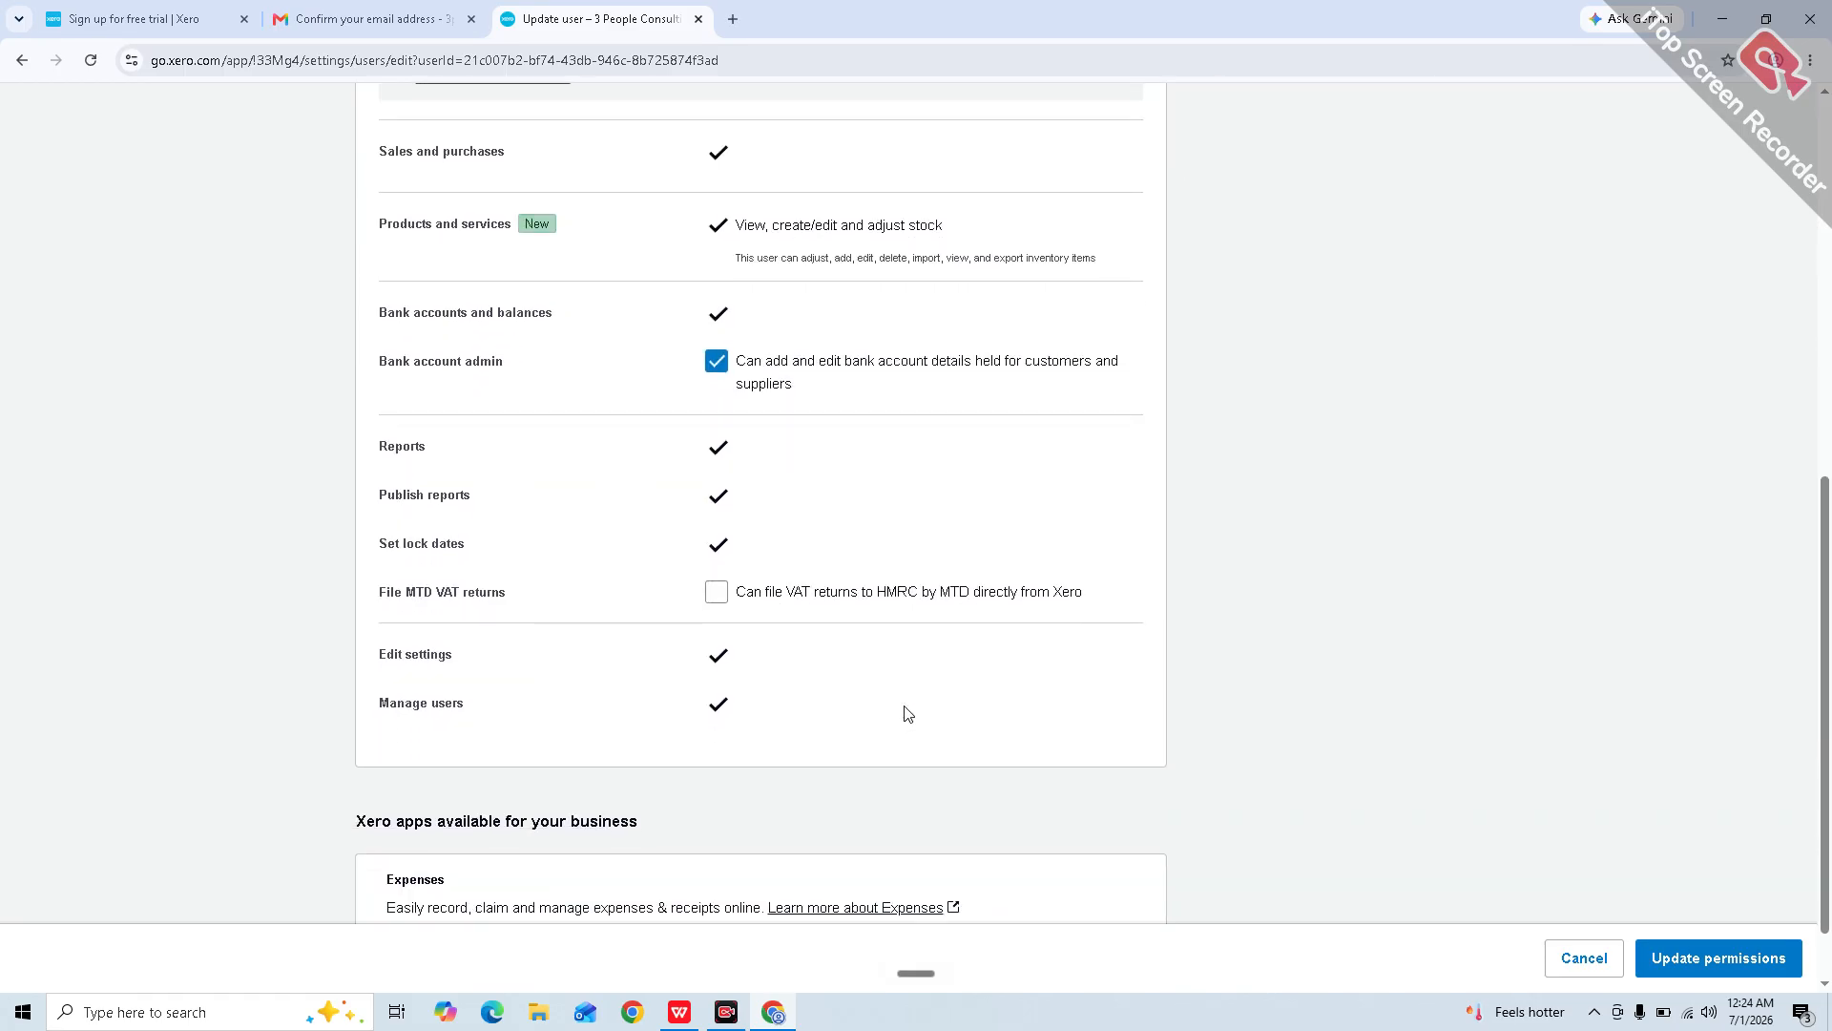
scroll(907, 714, down, 1)
scroll(905, 714, up, 8)
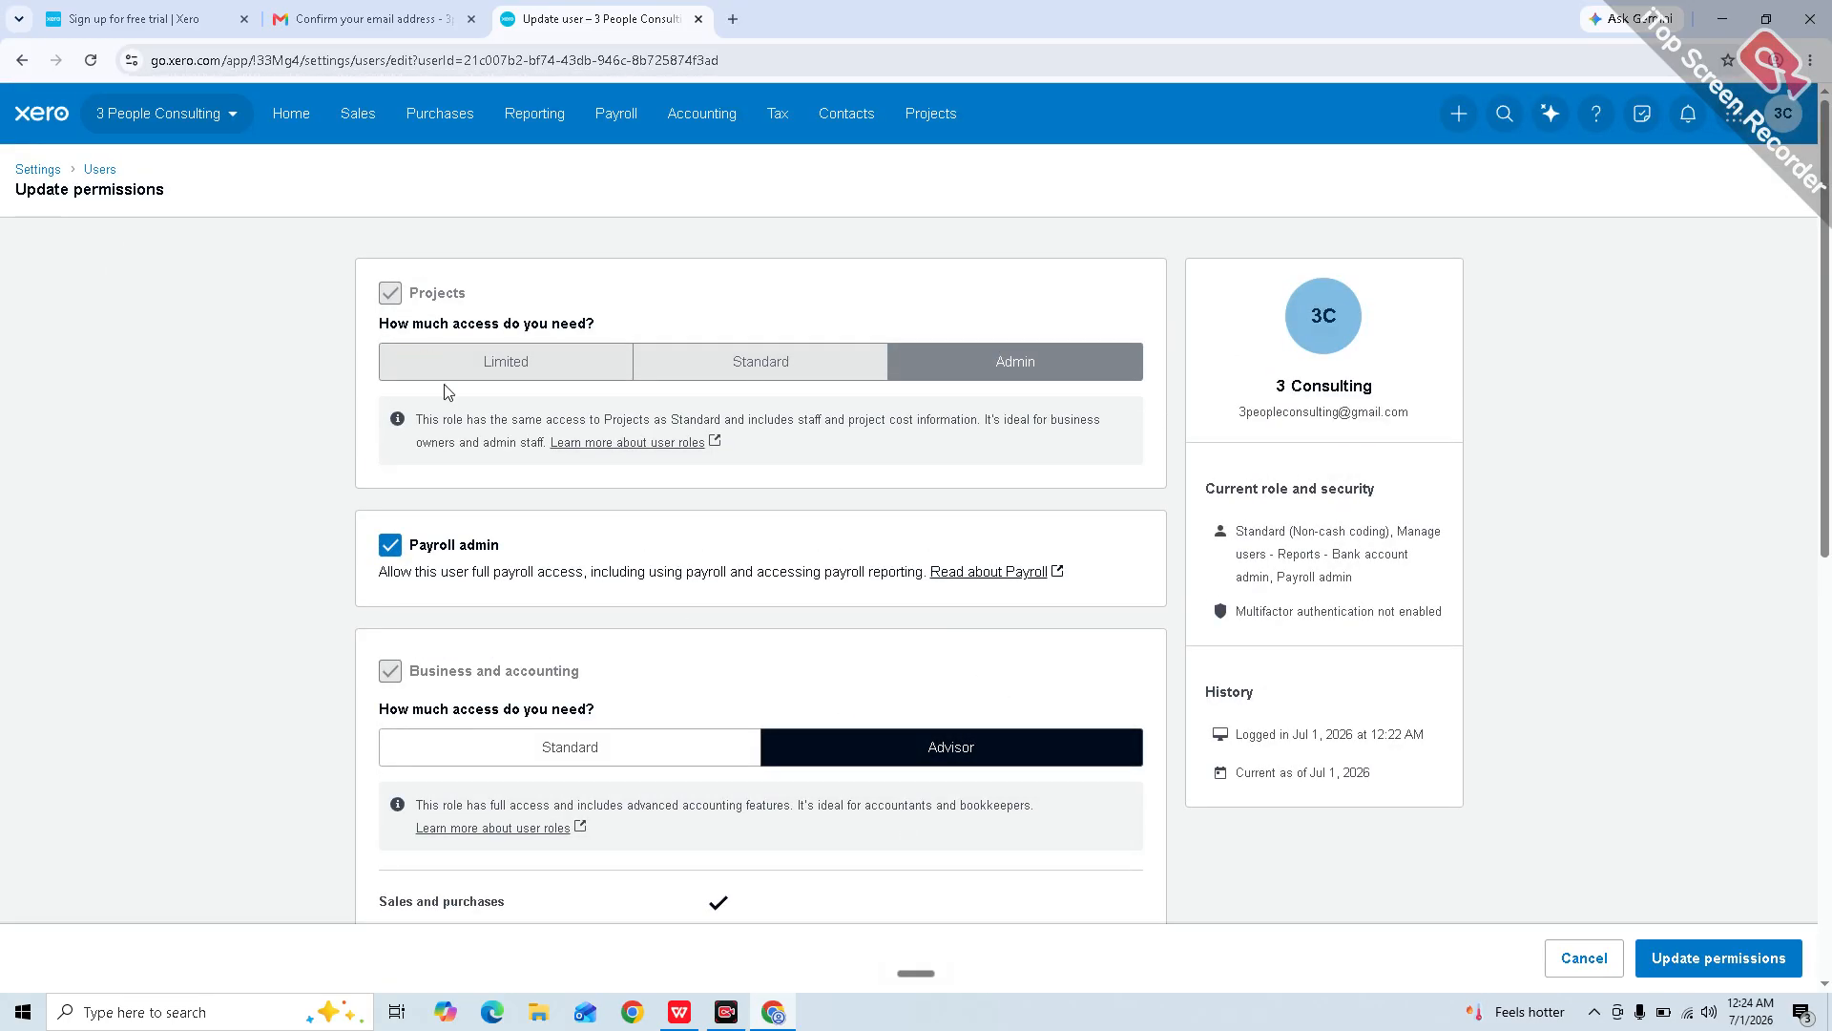
Step: Return from the users list to the main Settings page and open Invoice settings
click(21, 61)
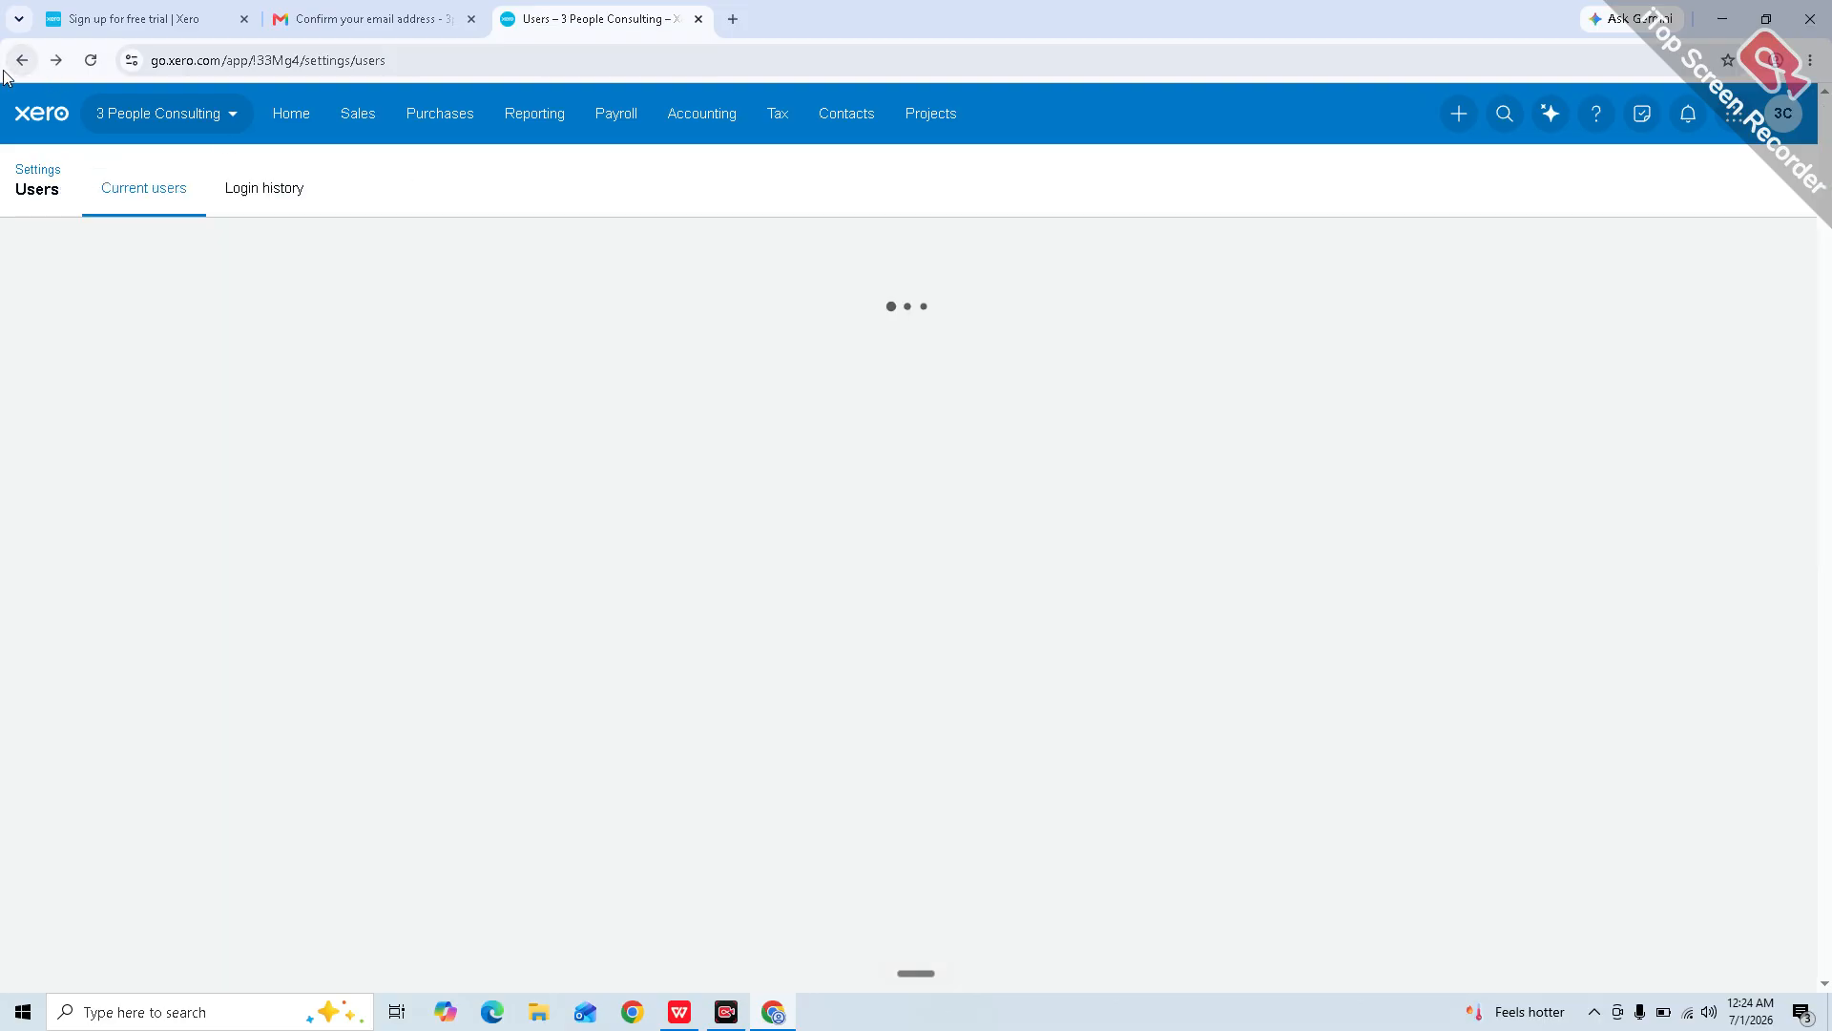
click(6, 72)
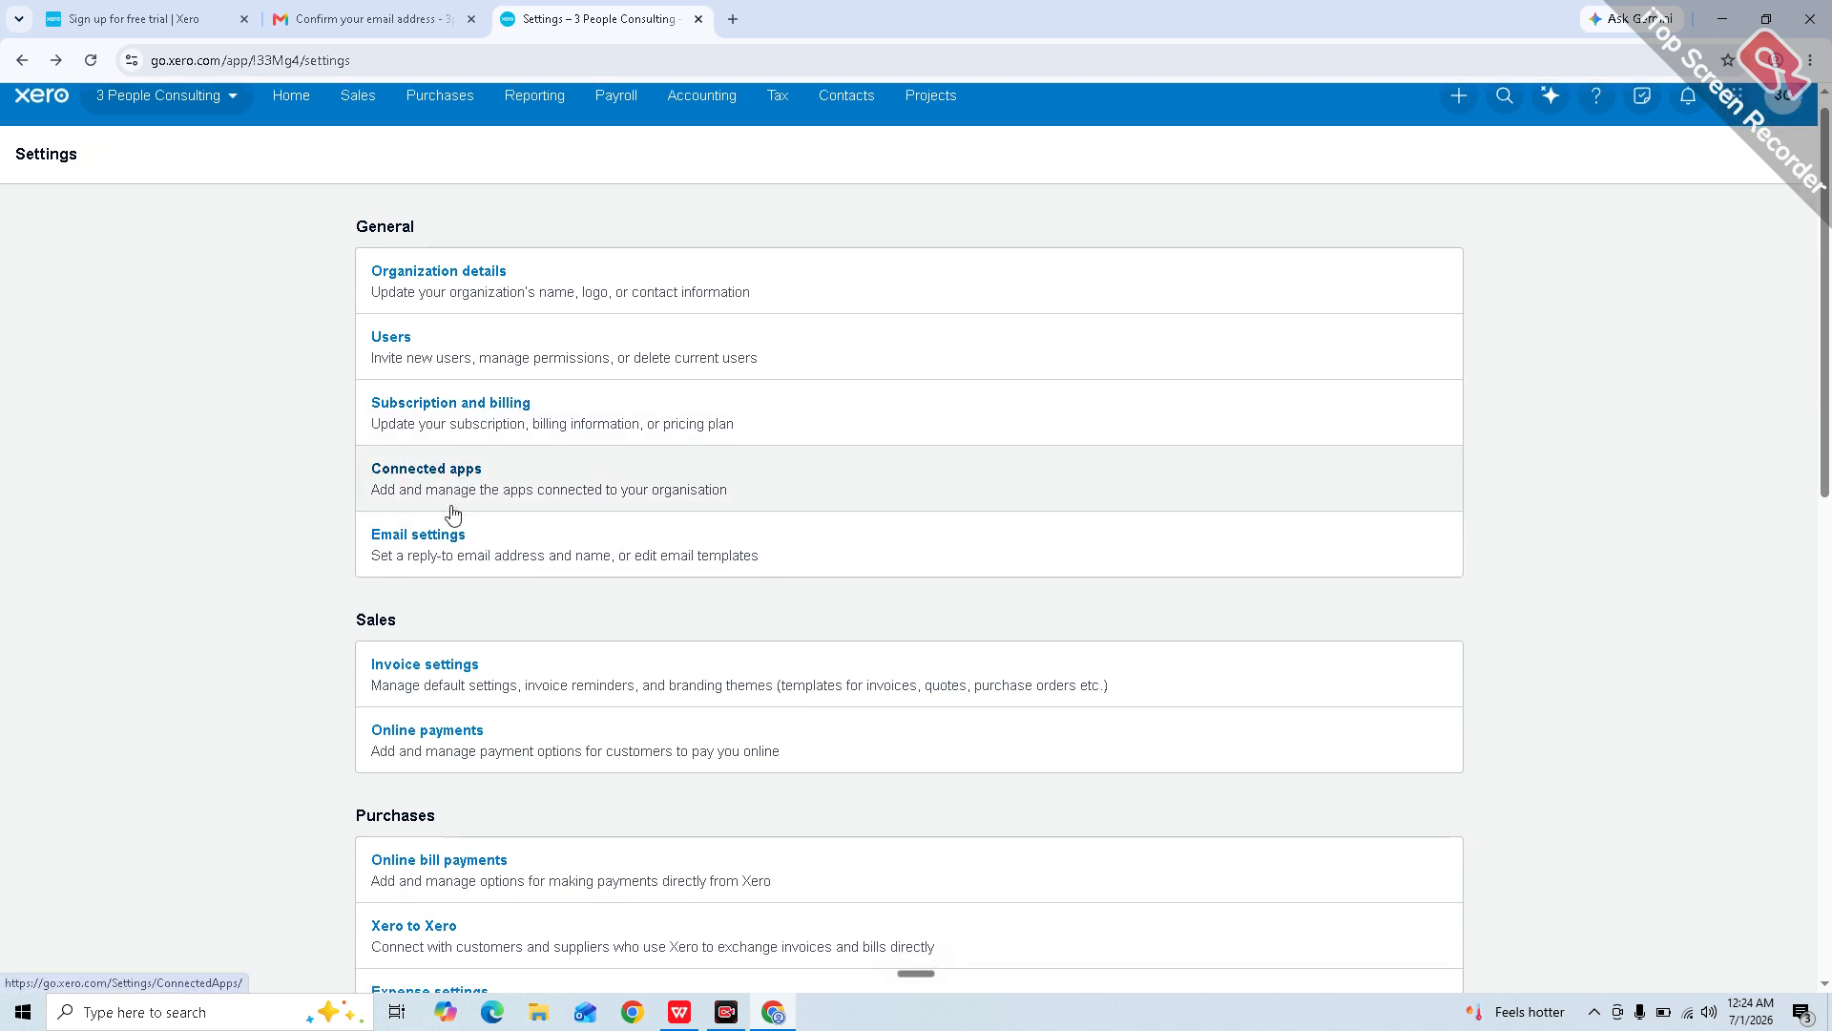
scroll(451, 511, down, 1)
scroll(532, 524, down, 1)
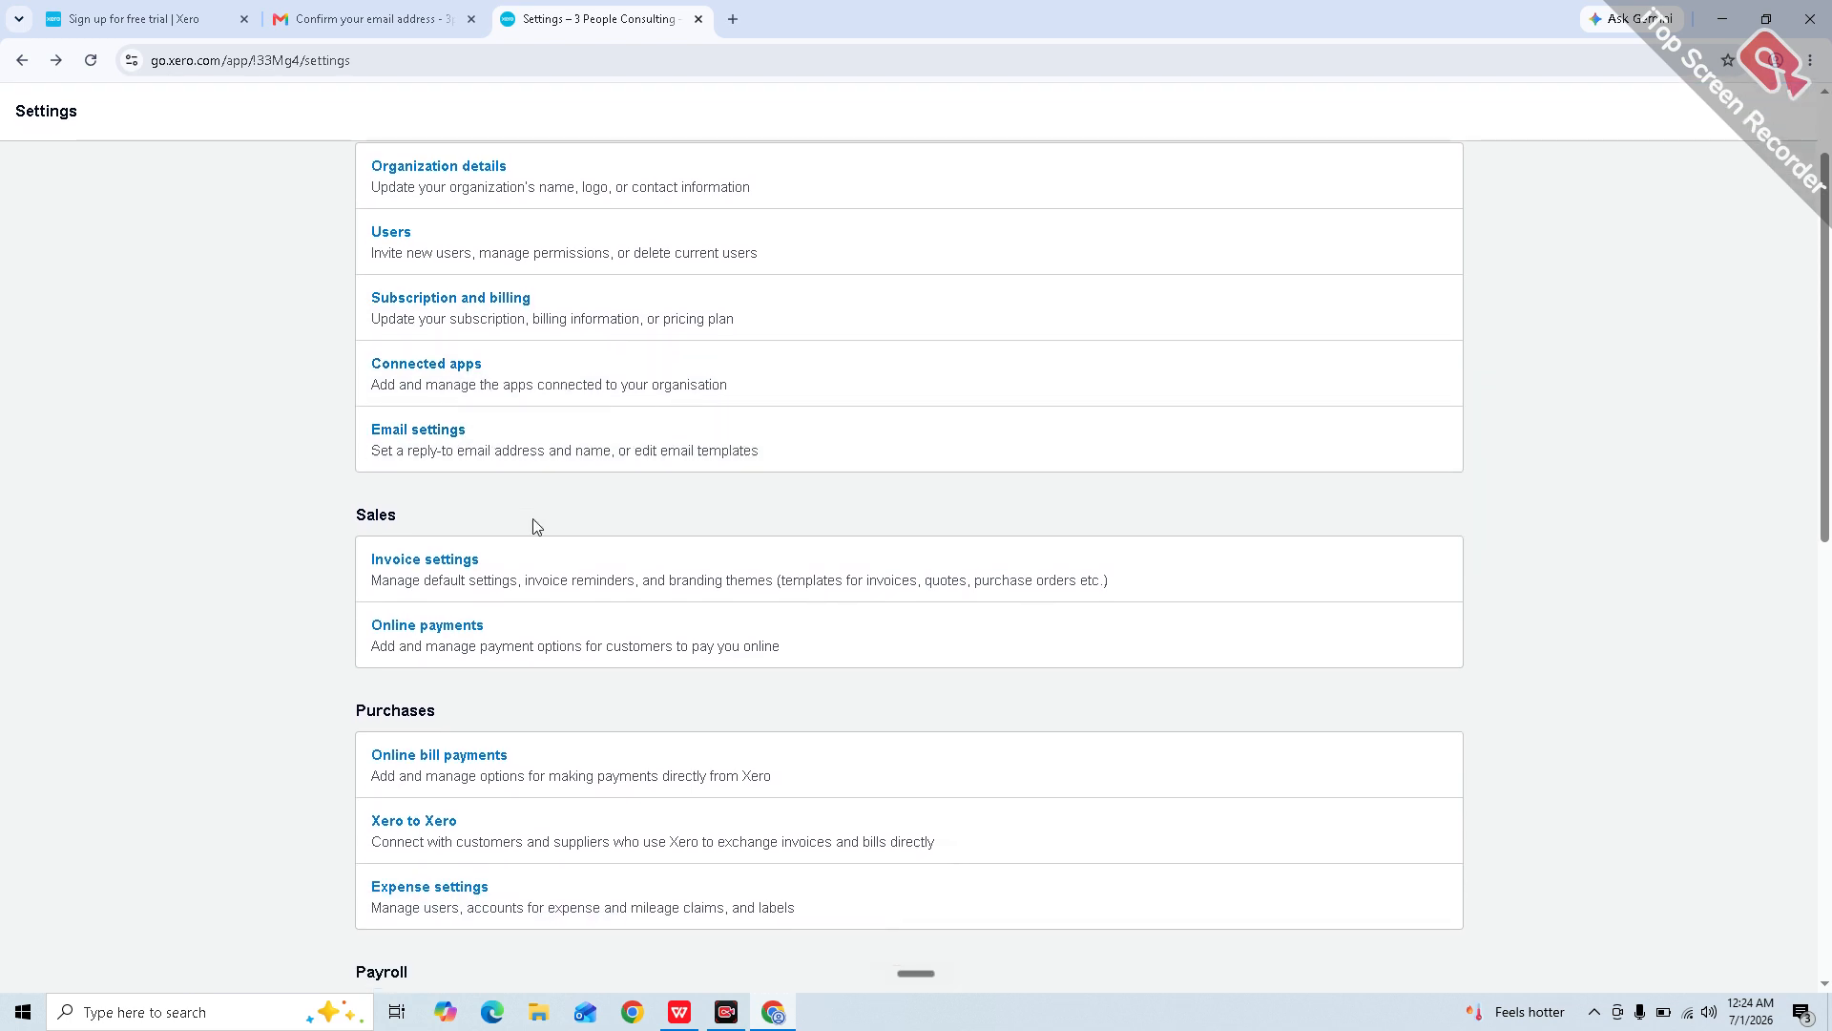
scroll(456, 636, down, 1)
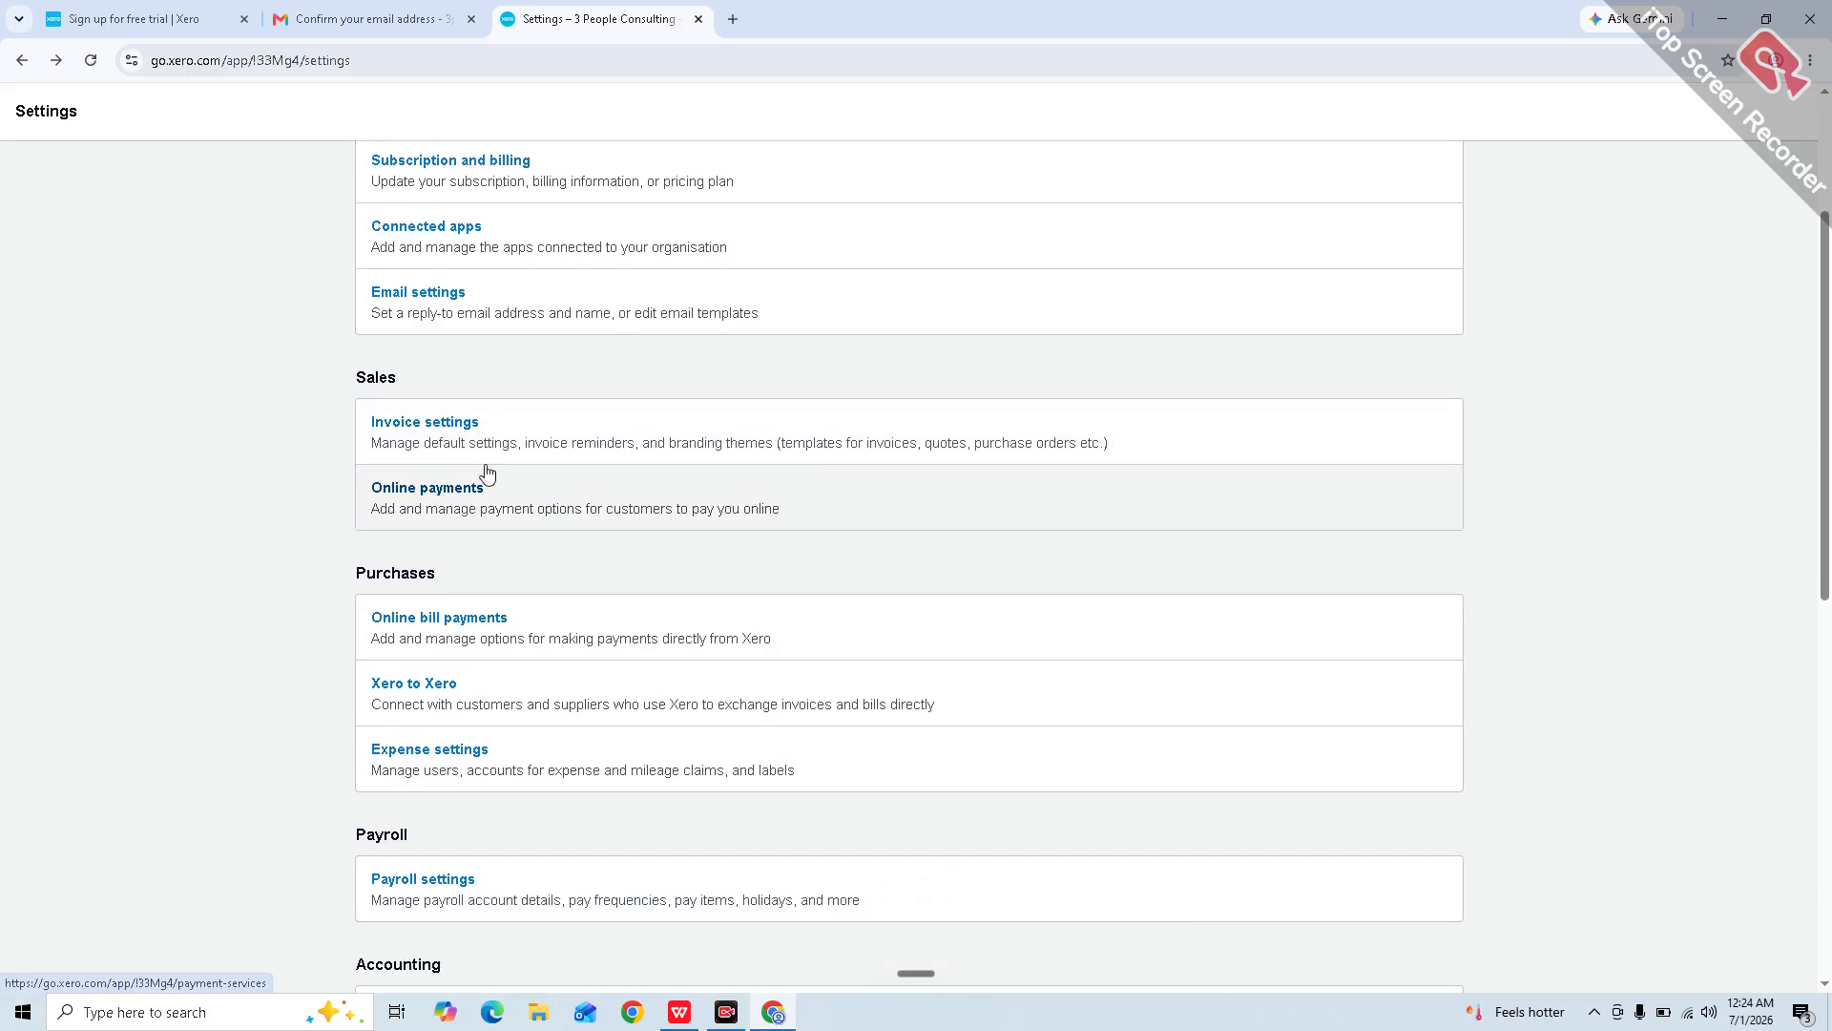
click(524, 423)
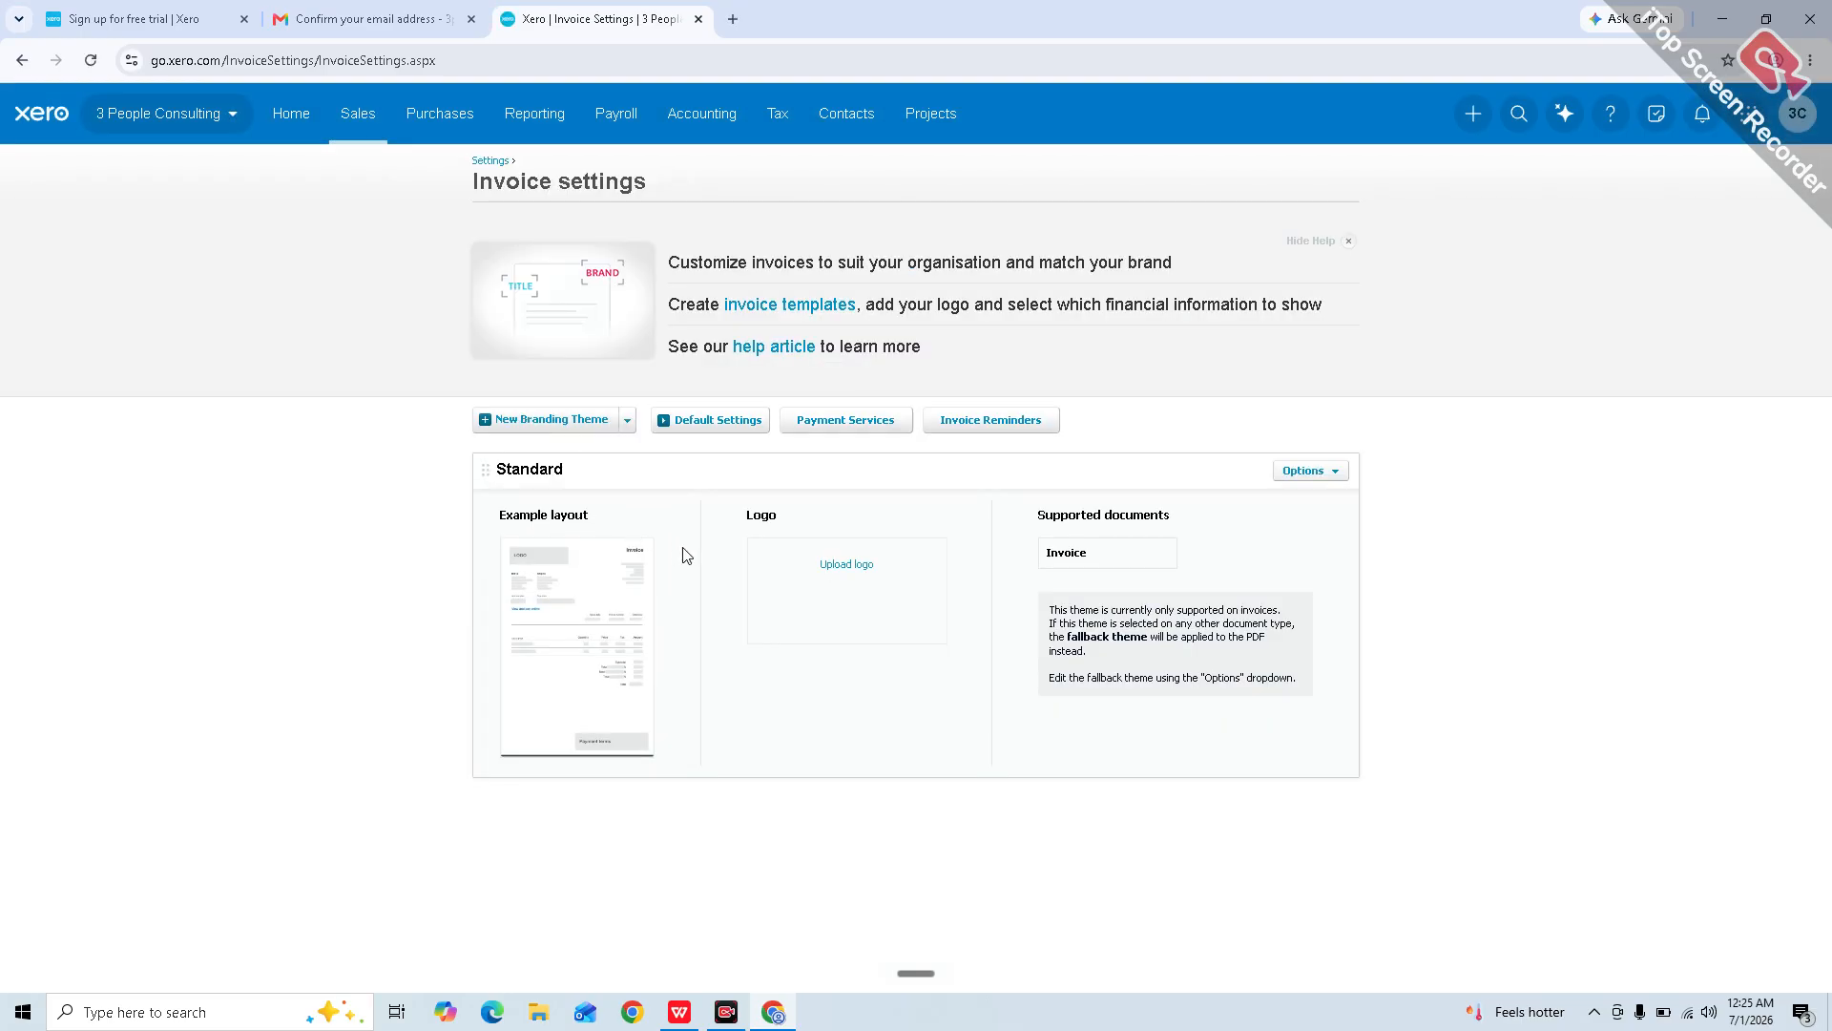
Step: Check the Standard theme's options, then start a New Branding Theme
click(1343, 477)
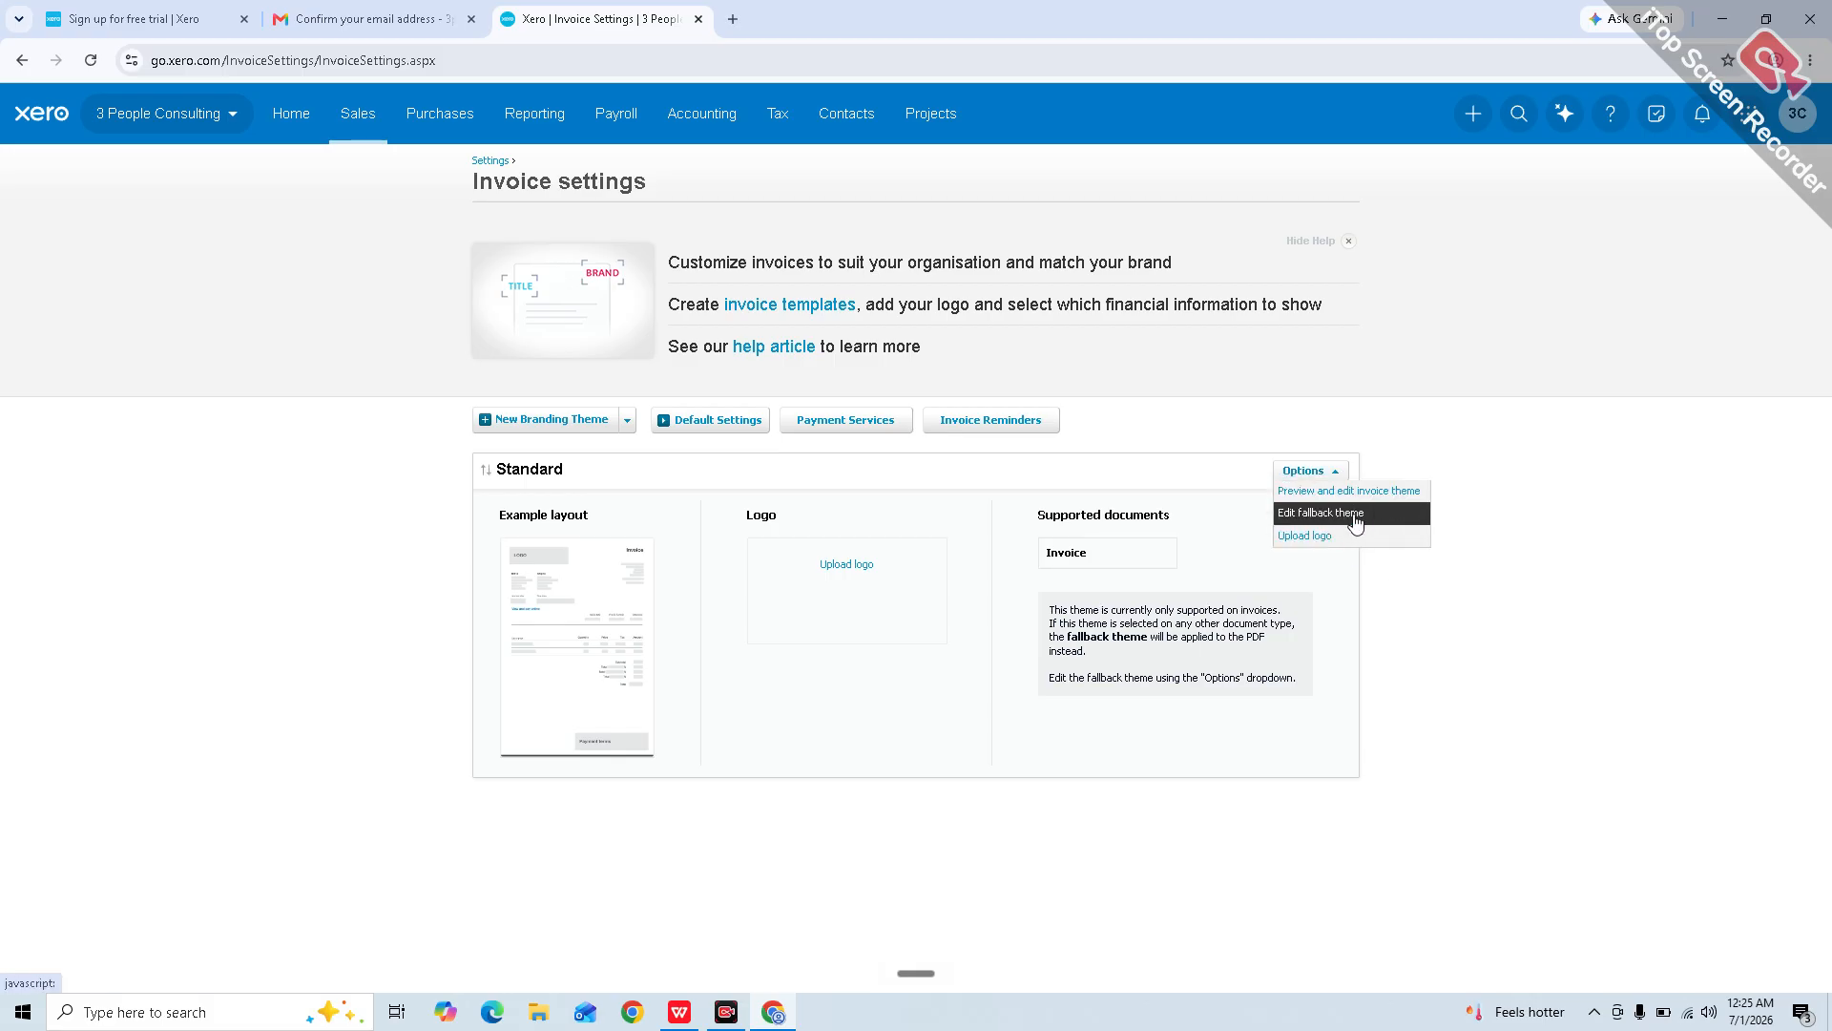
click(1091, 458)
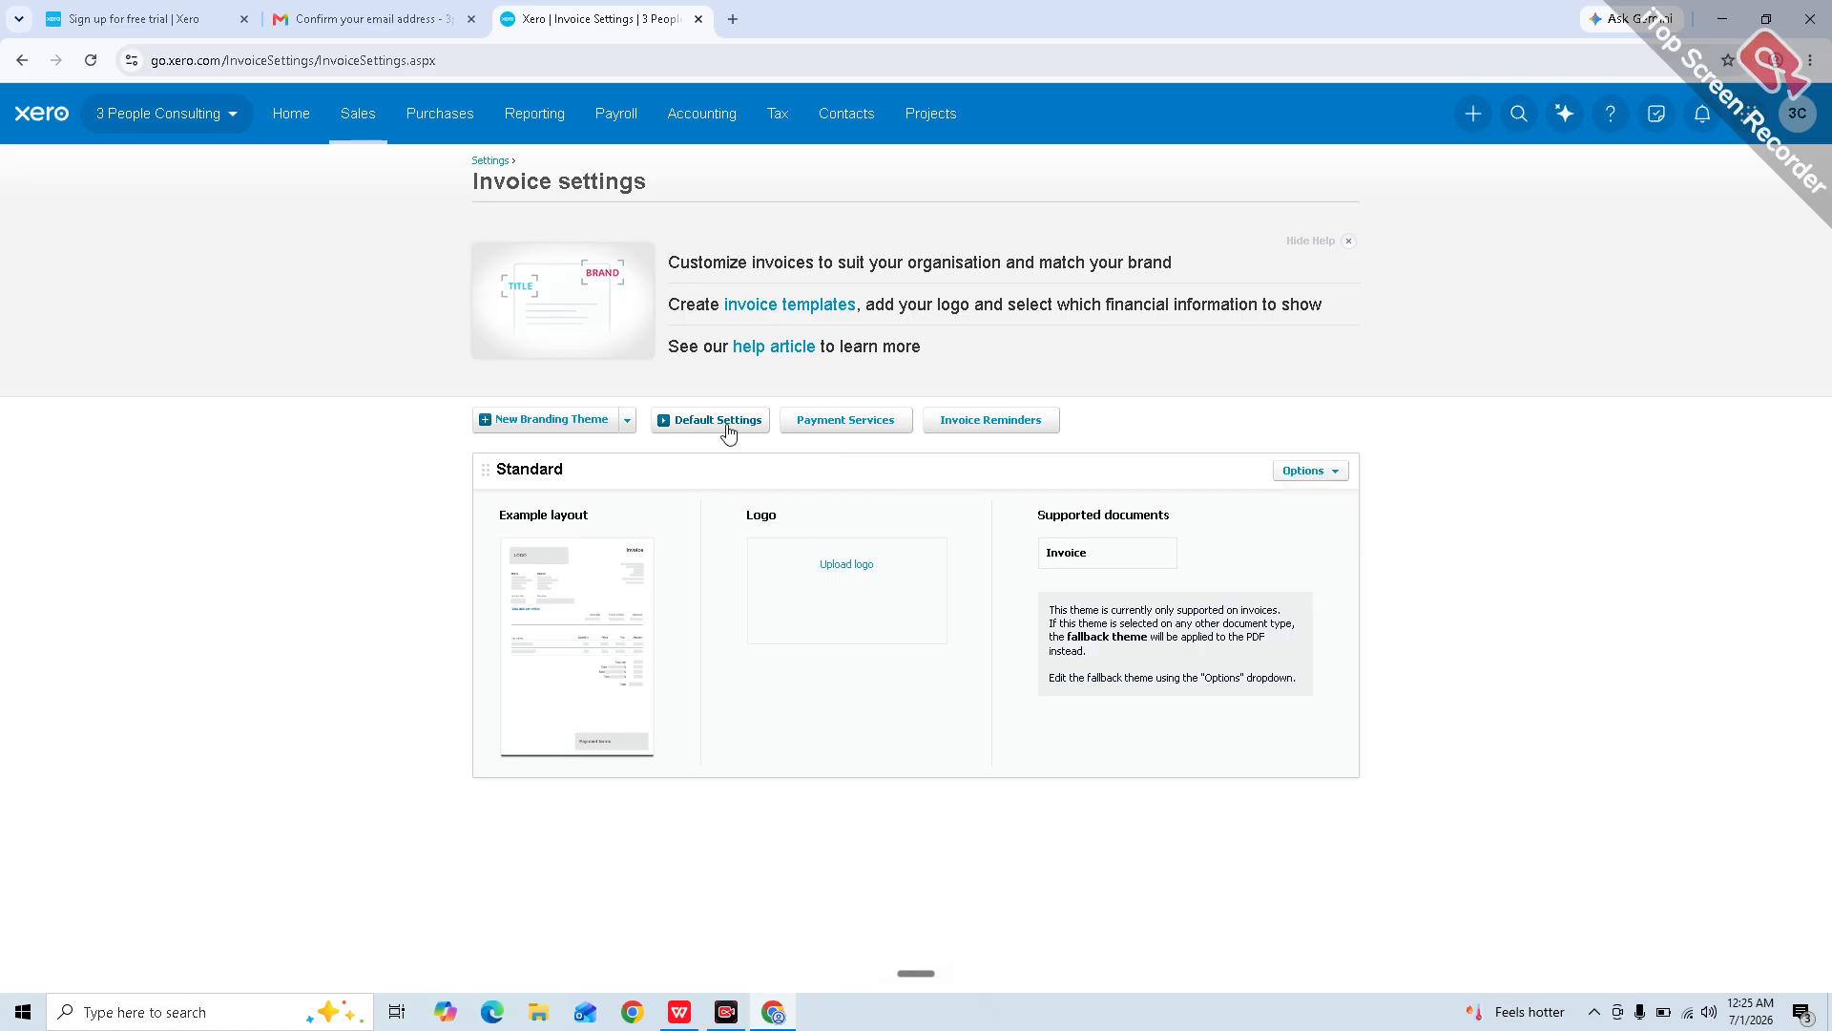
click(612, 432)
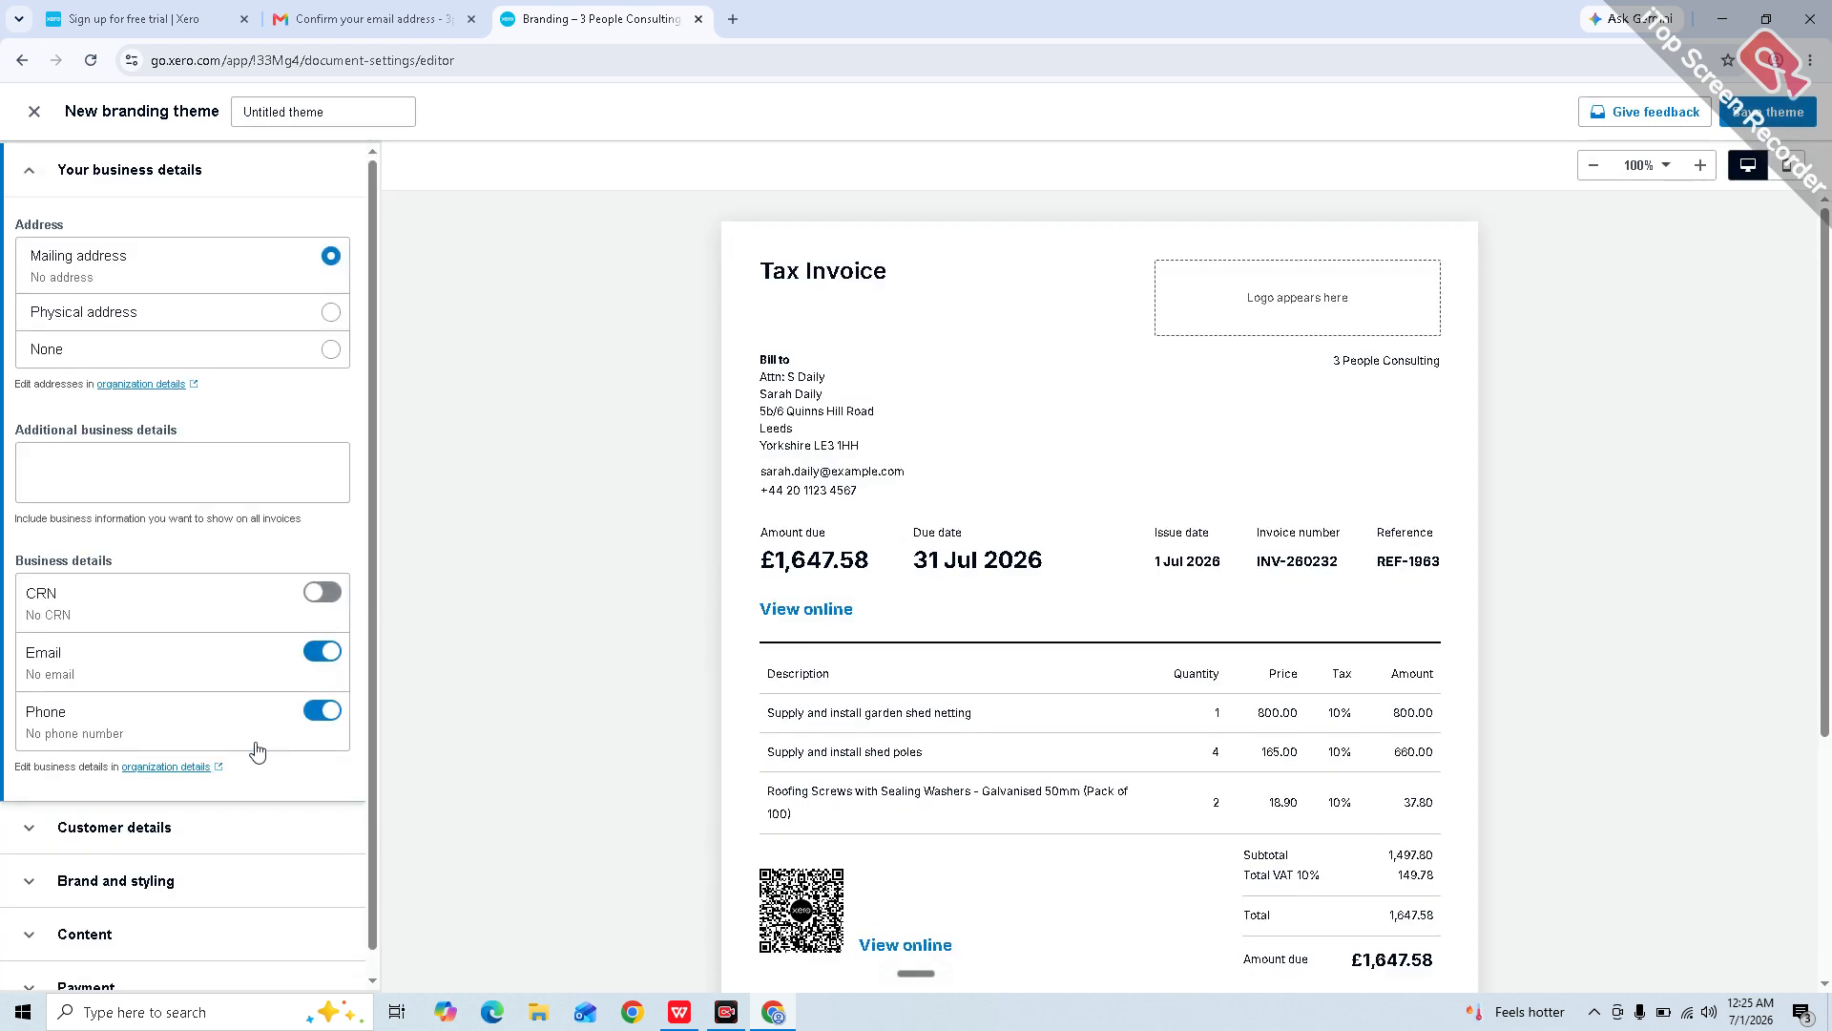
scroll(256, 750, down, 1)
click(225, 805)
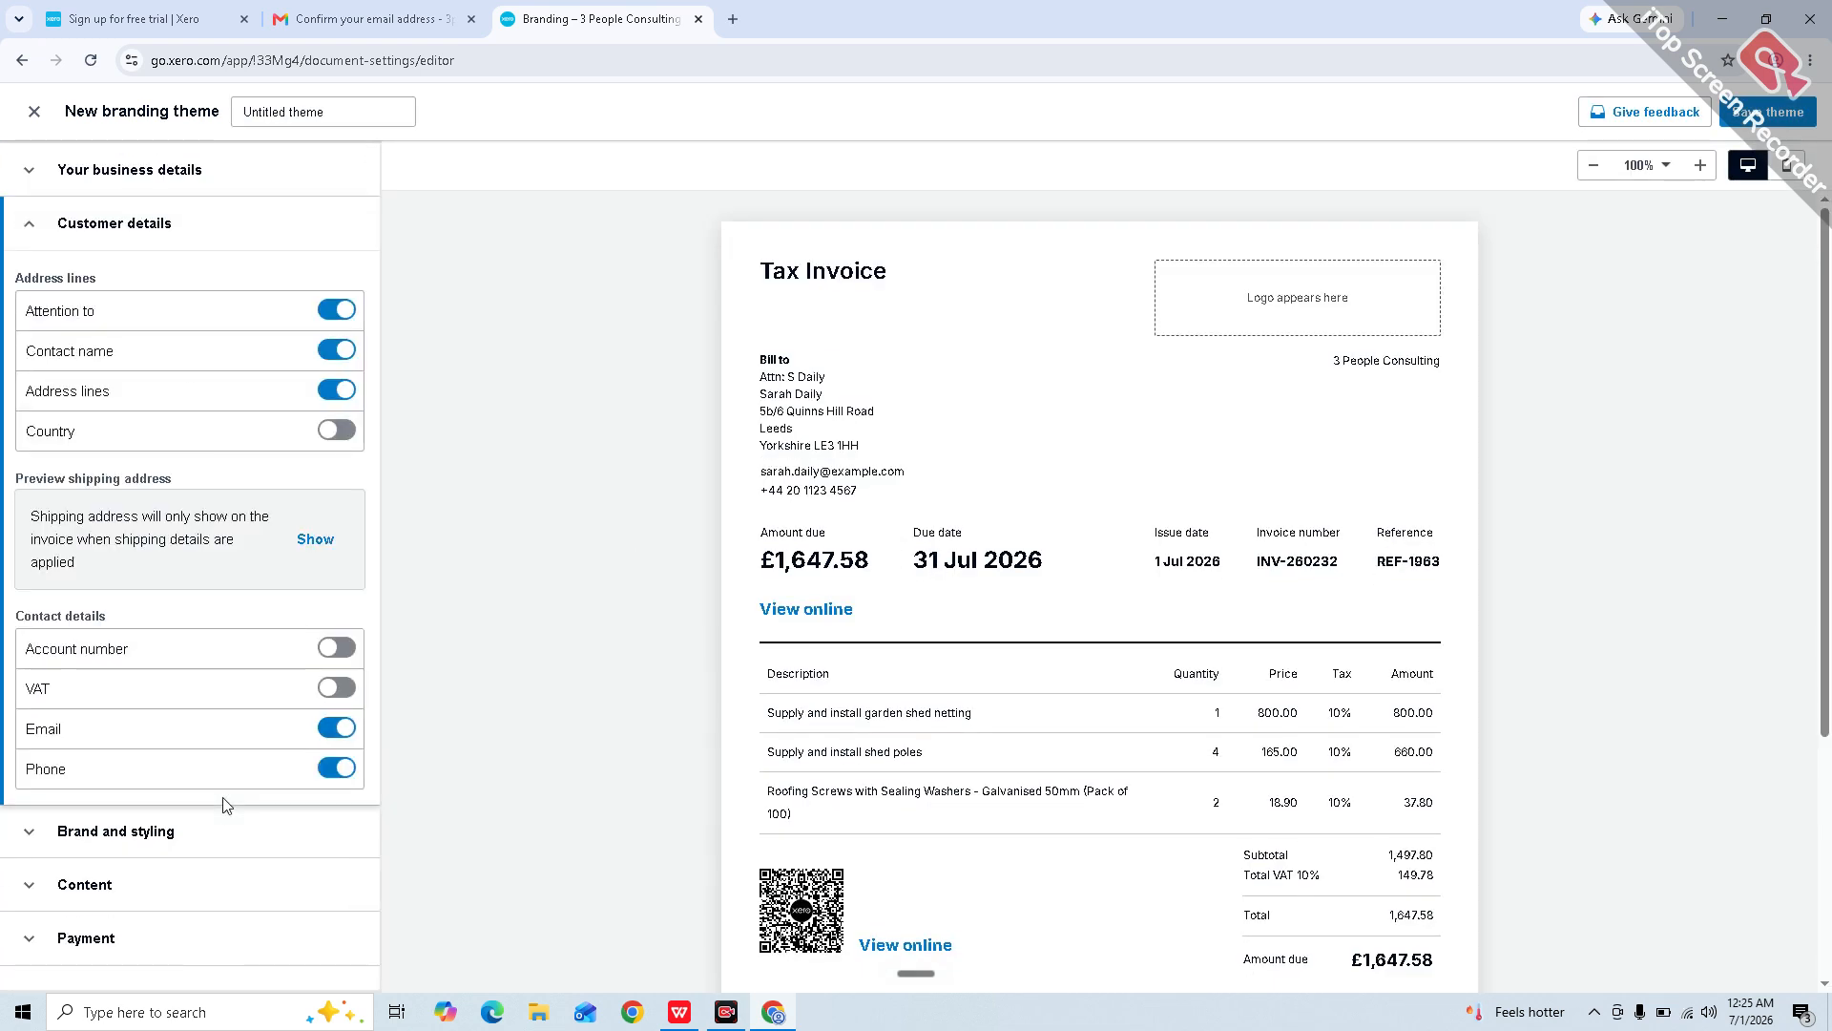
click(336, 435)
click(336, 437)
click(338, 357)
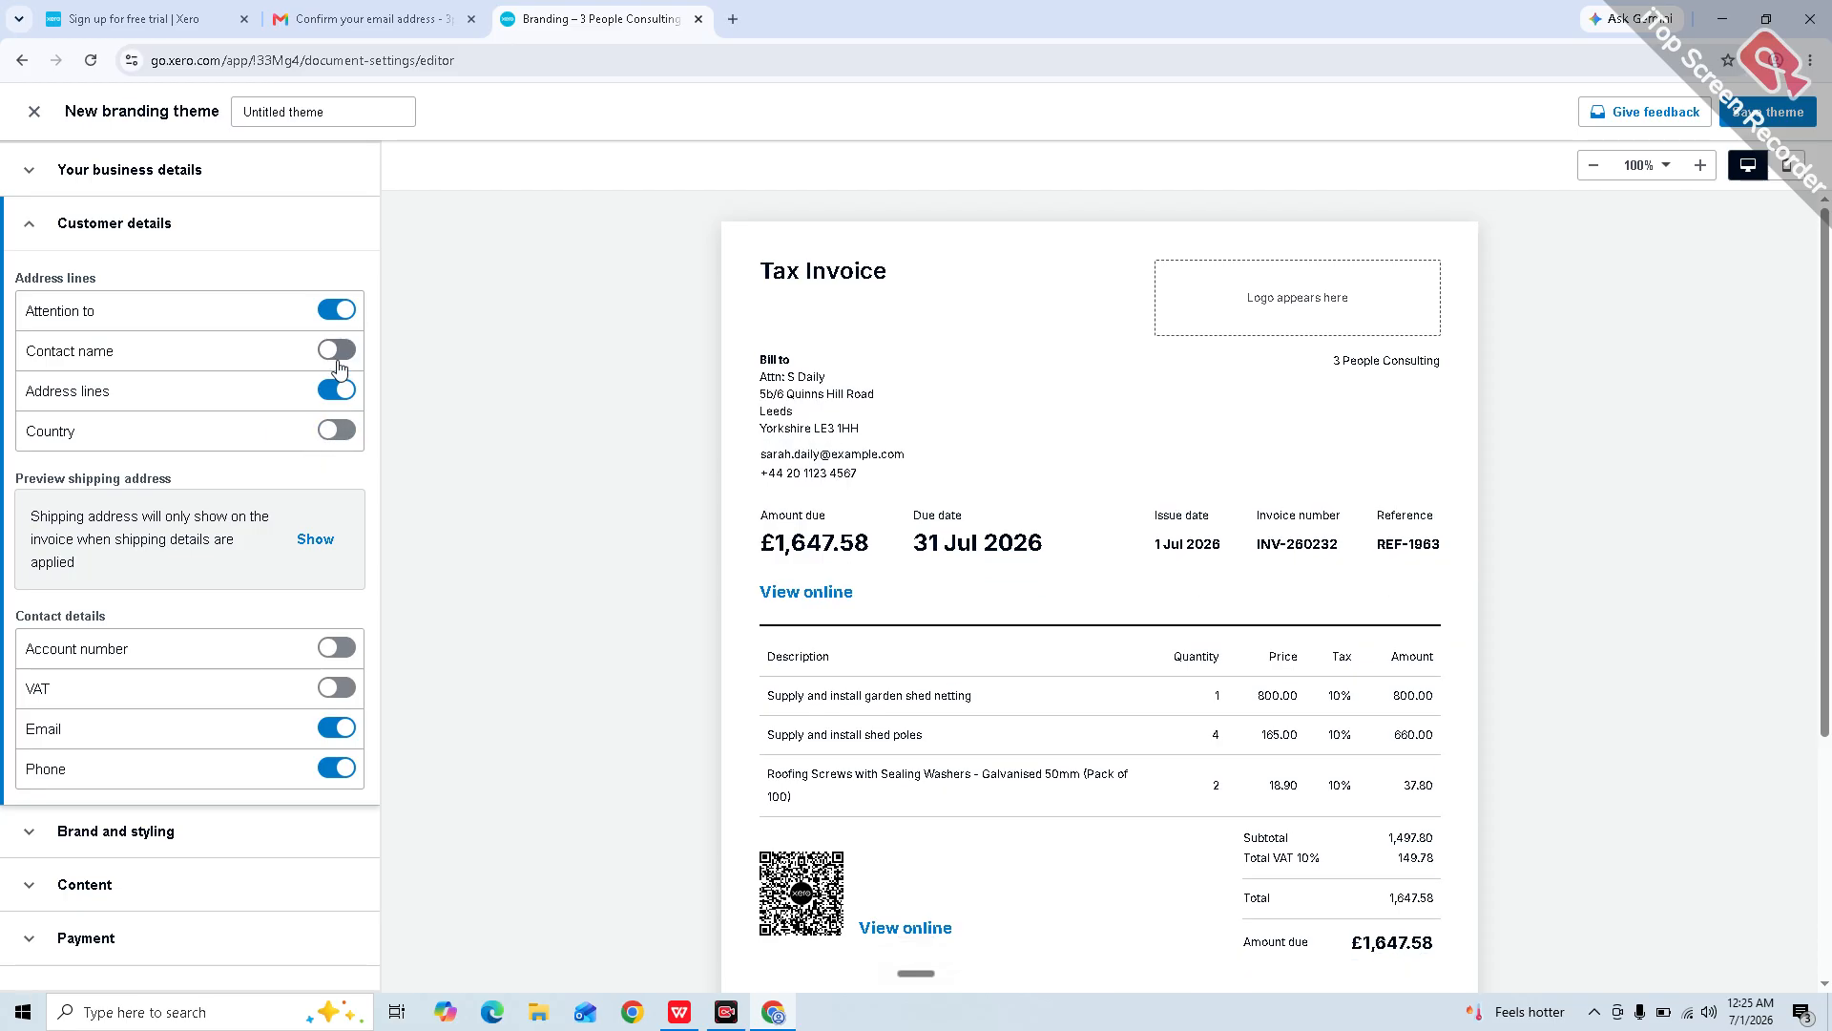
click(339, 367)
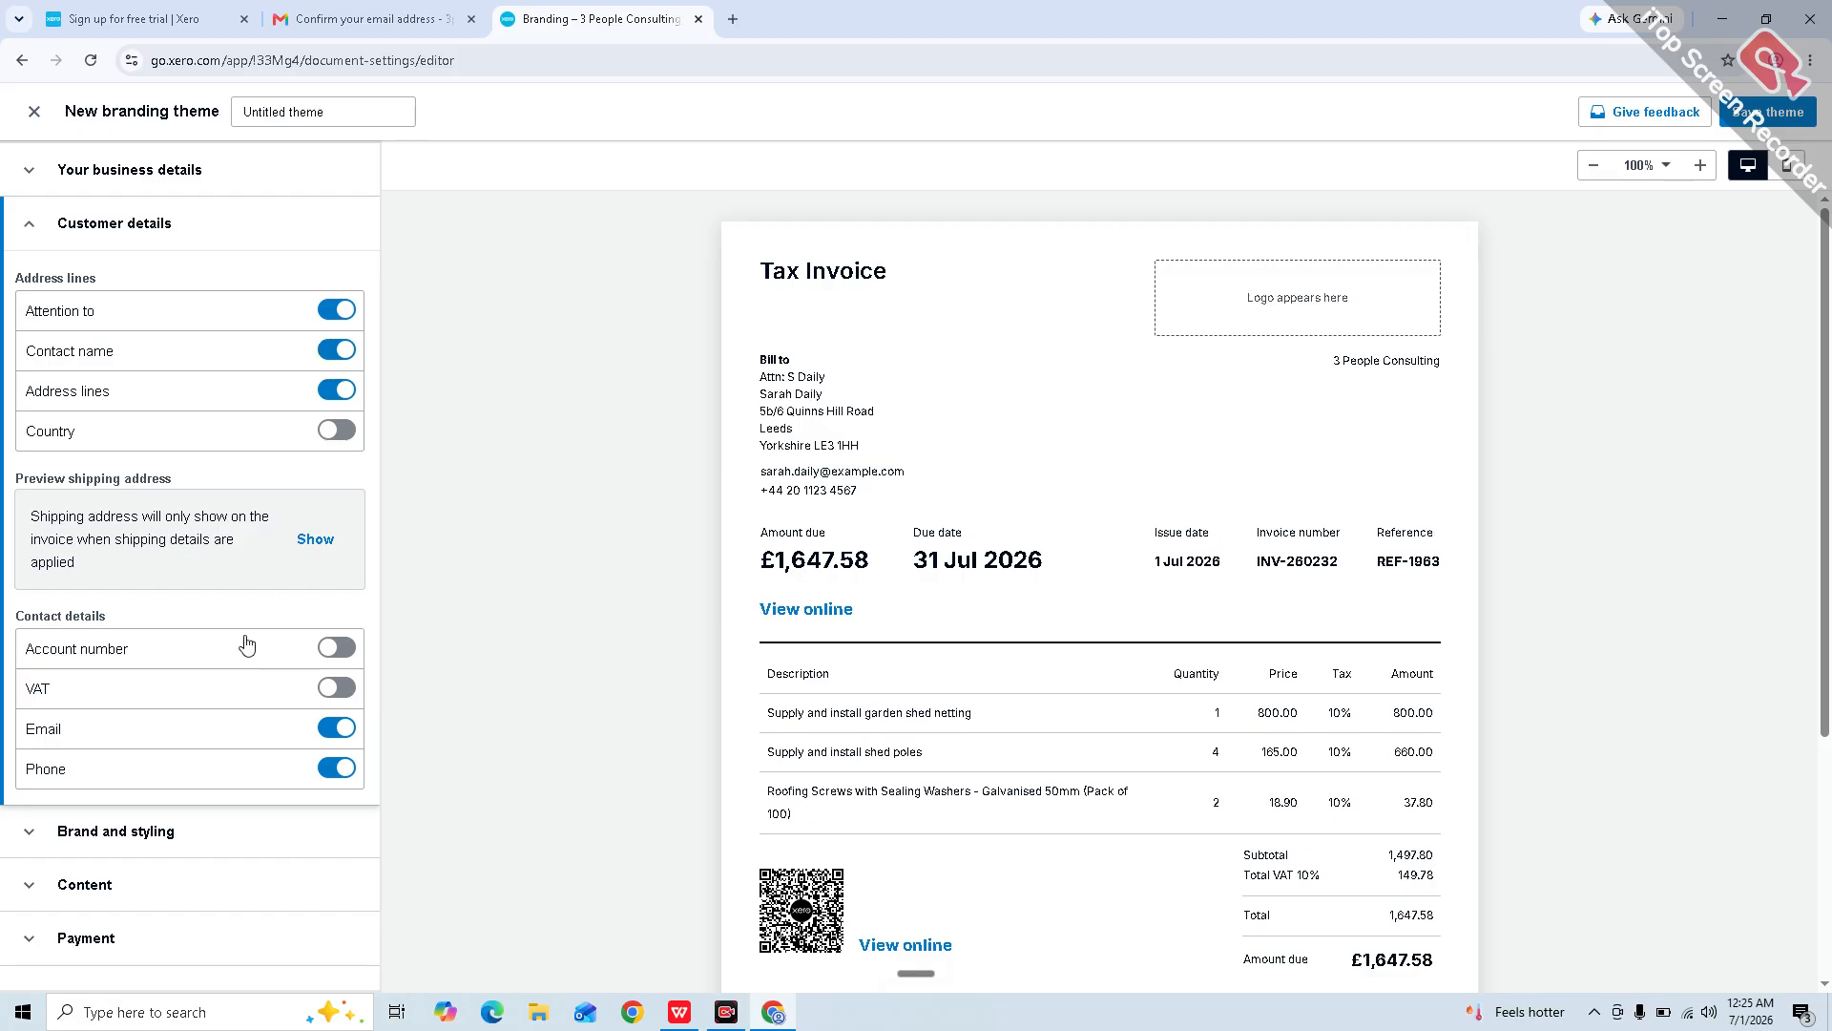
click(208, 843)
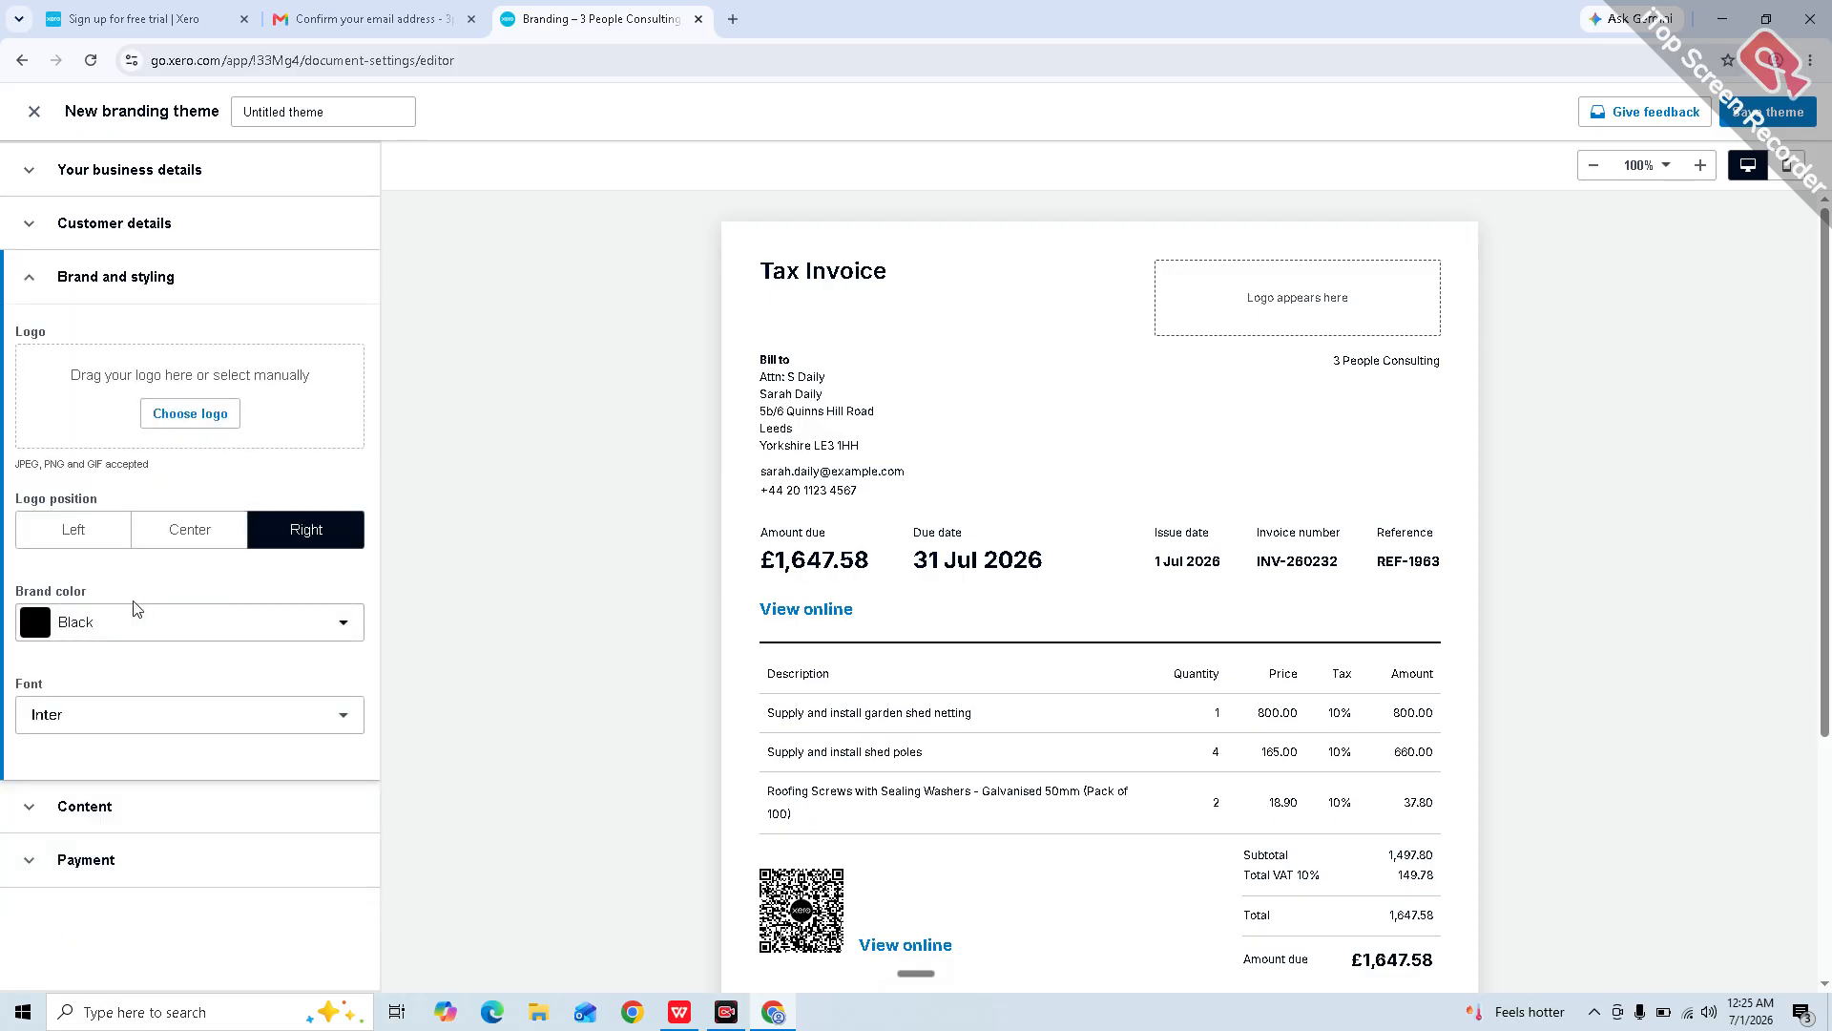
click(111, 622)
click(158, 716)
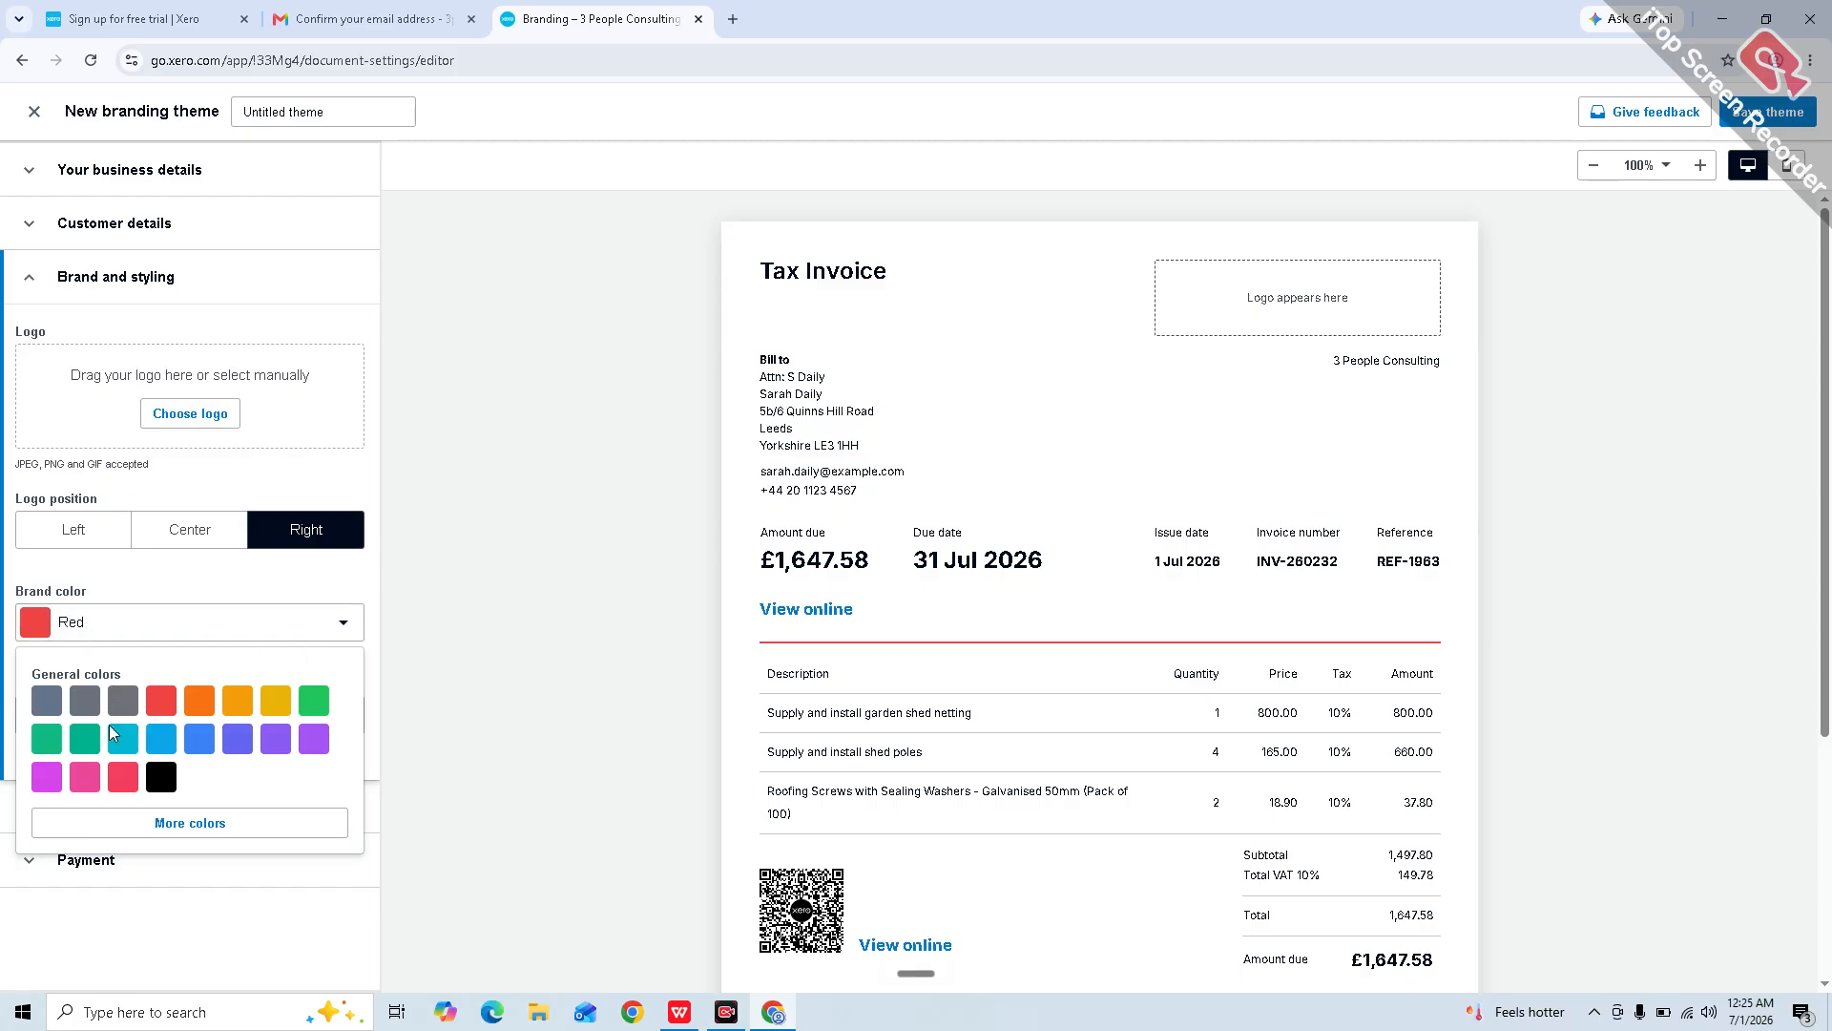
click(396, 809)
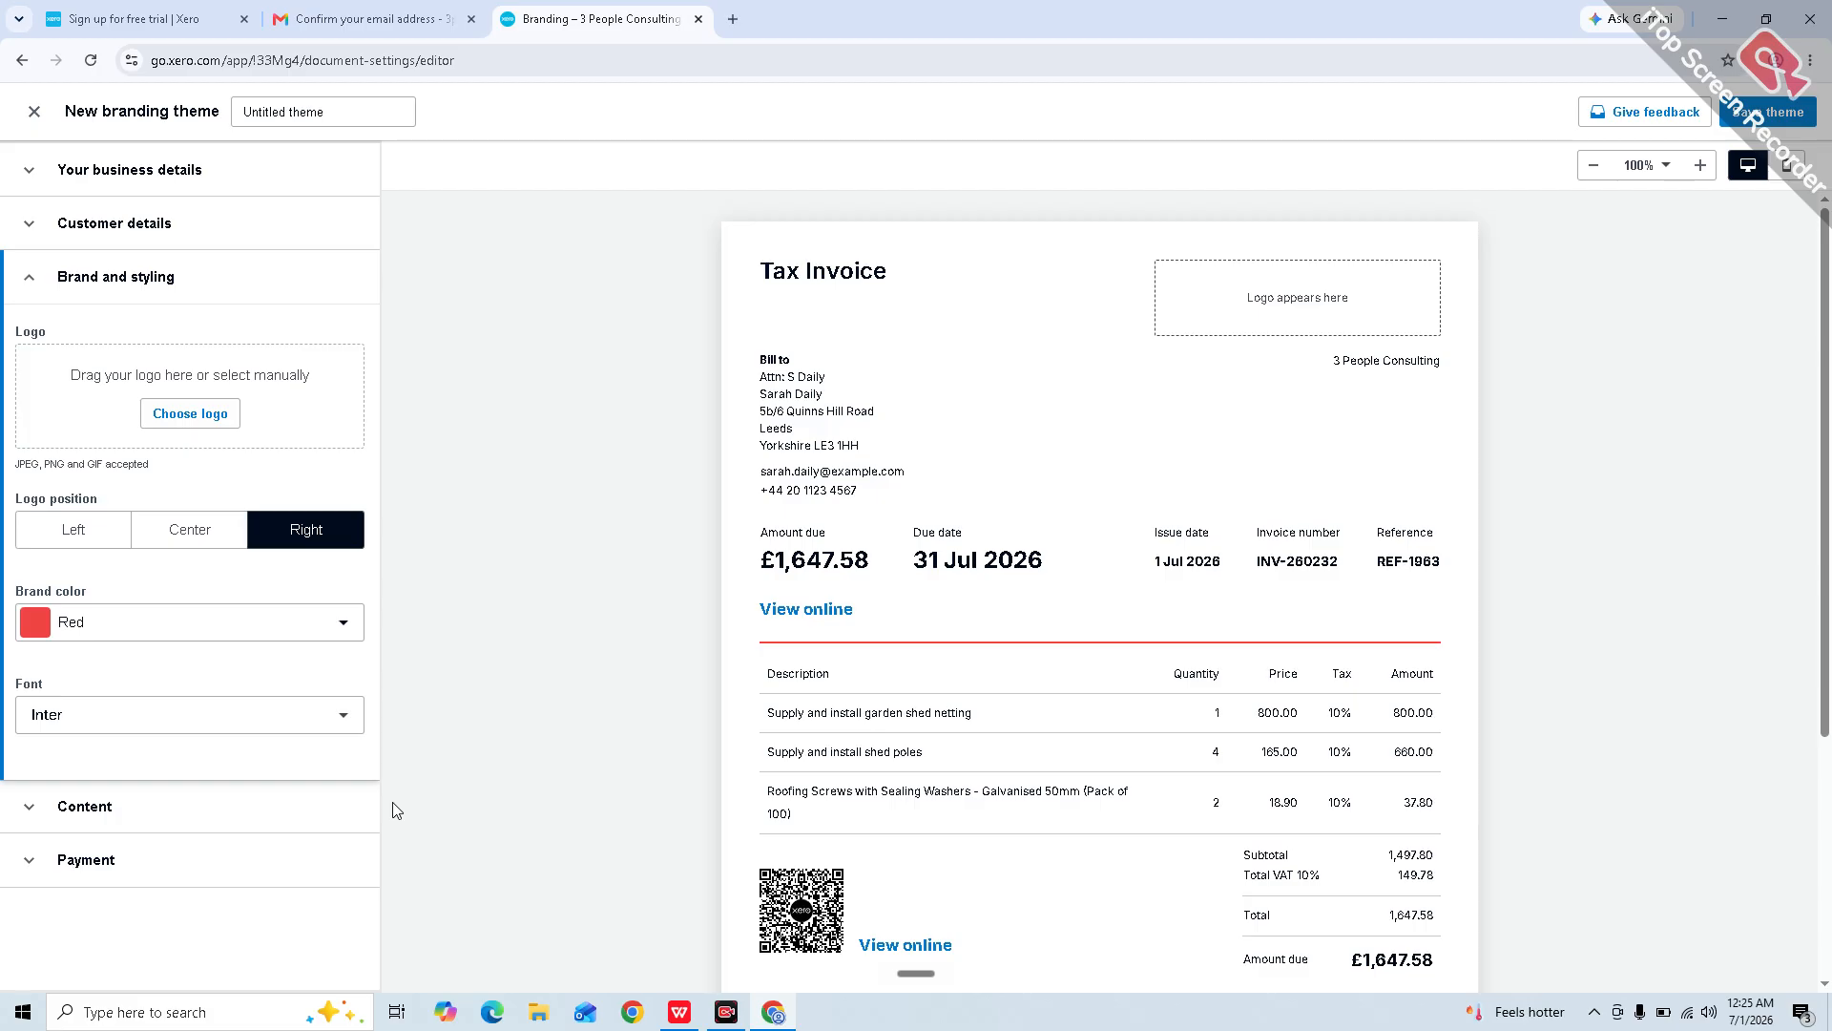
click(195, 847)
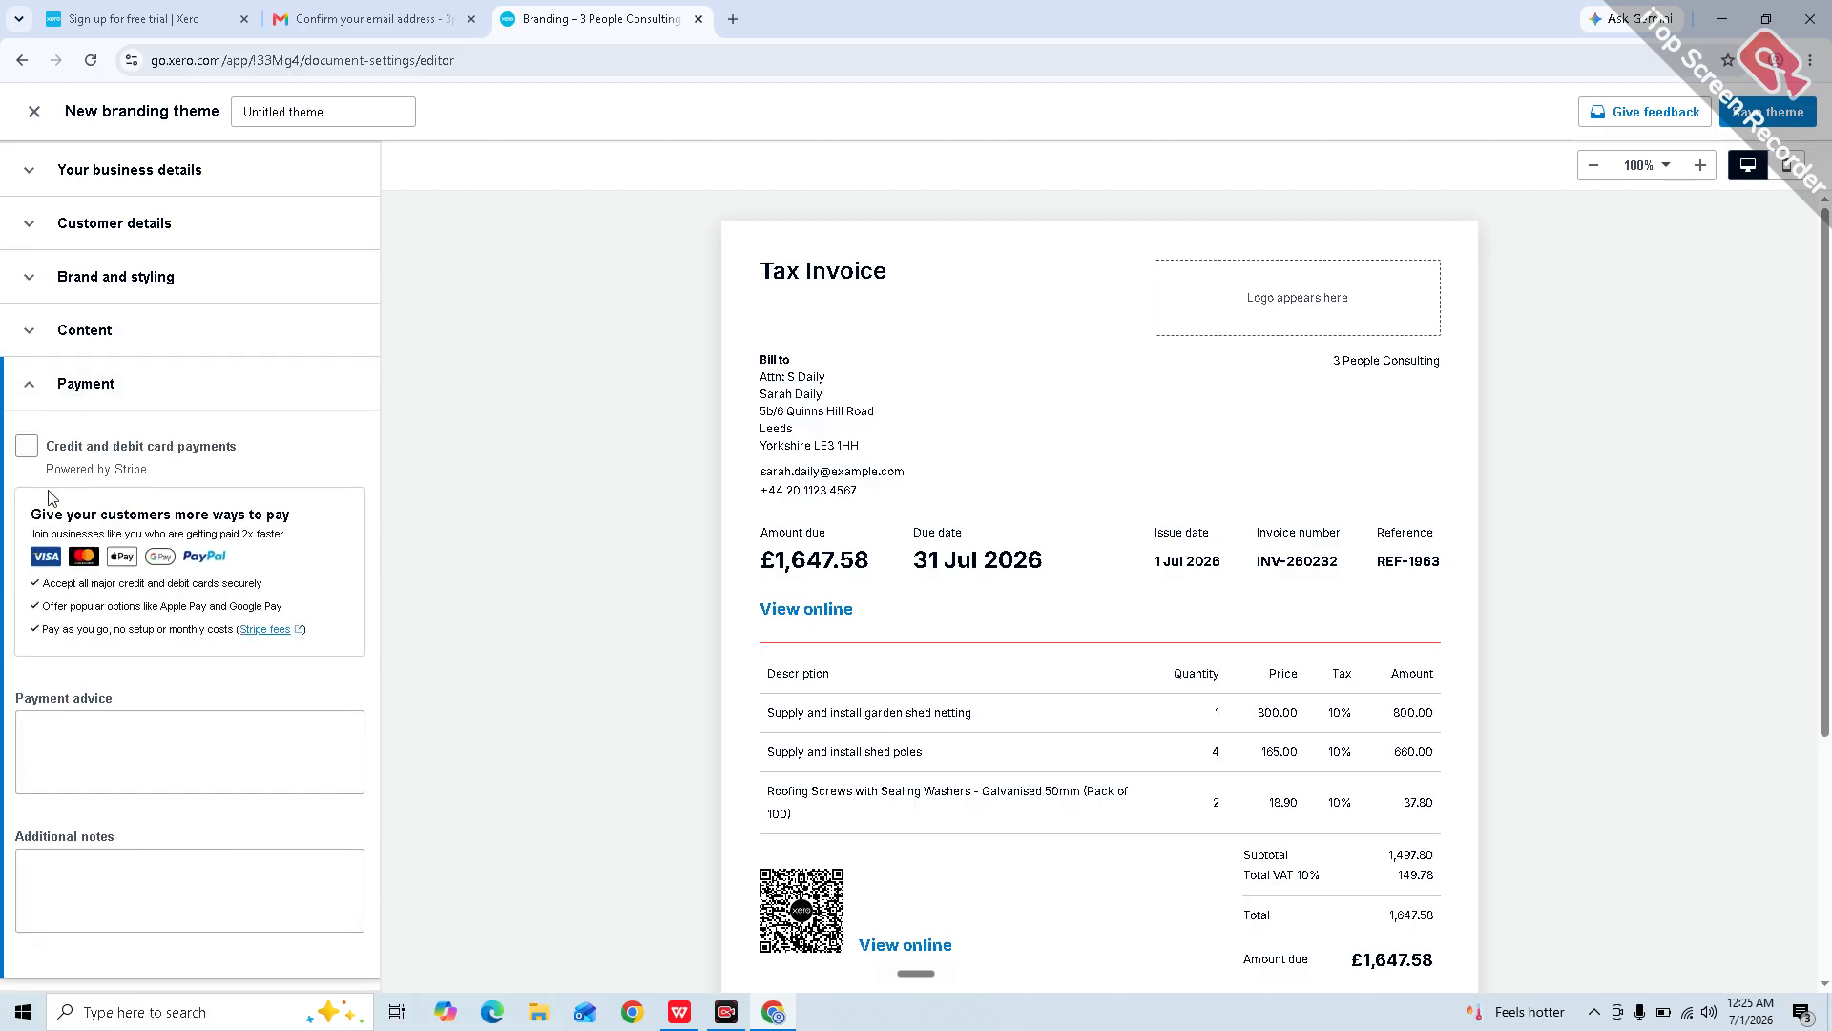
click(112, 385)
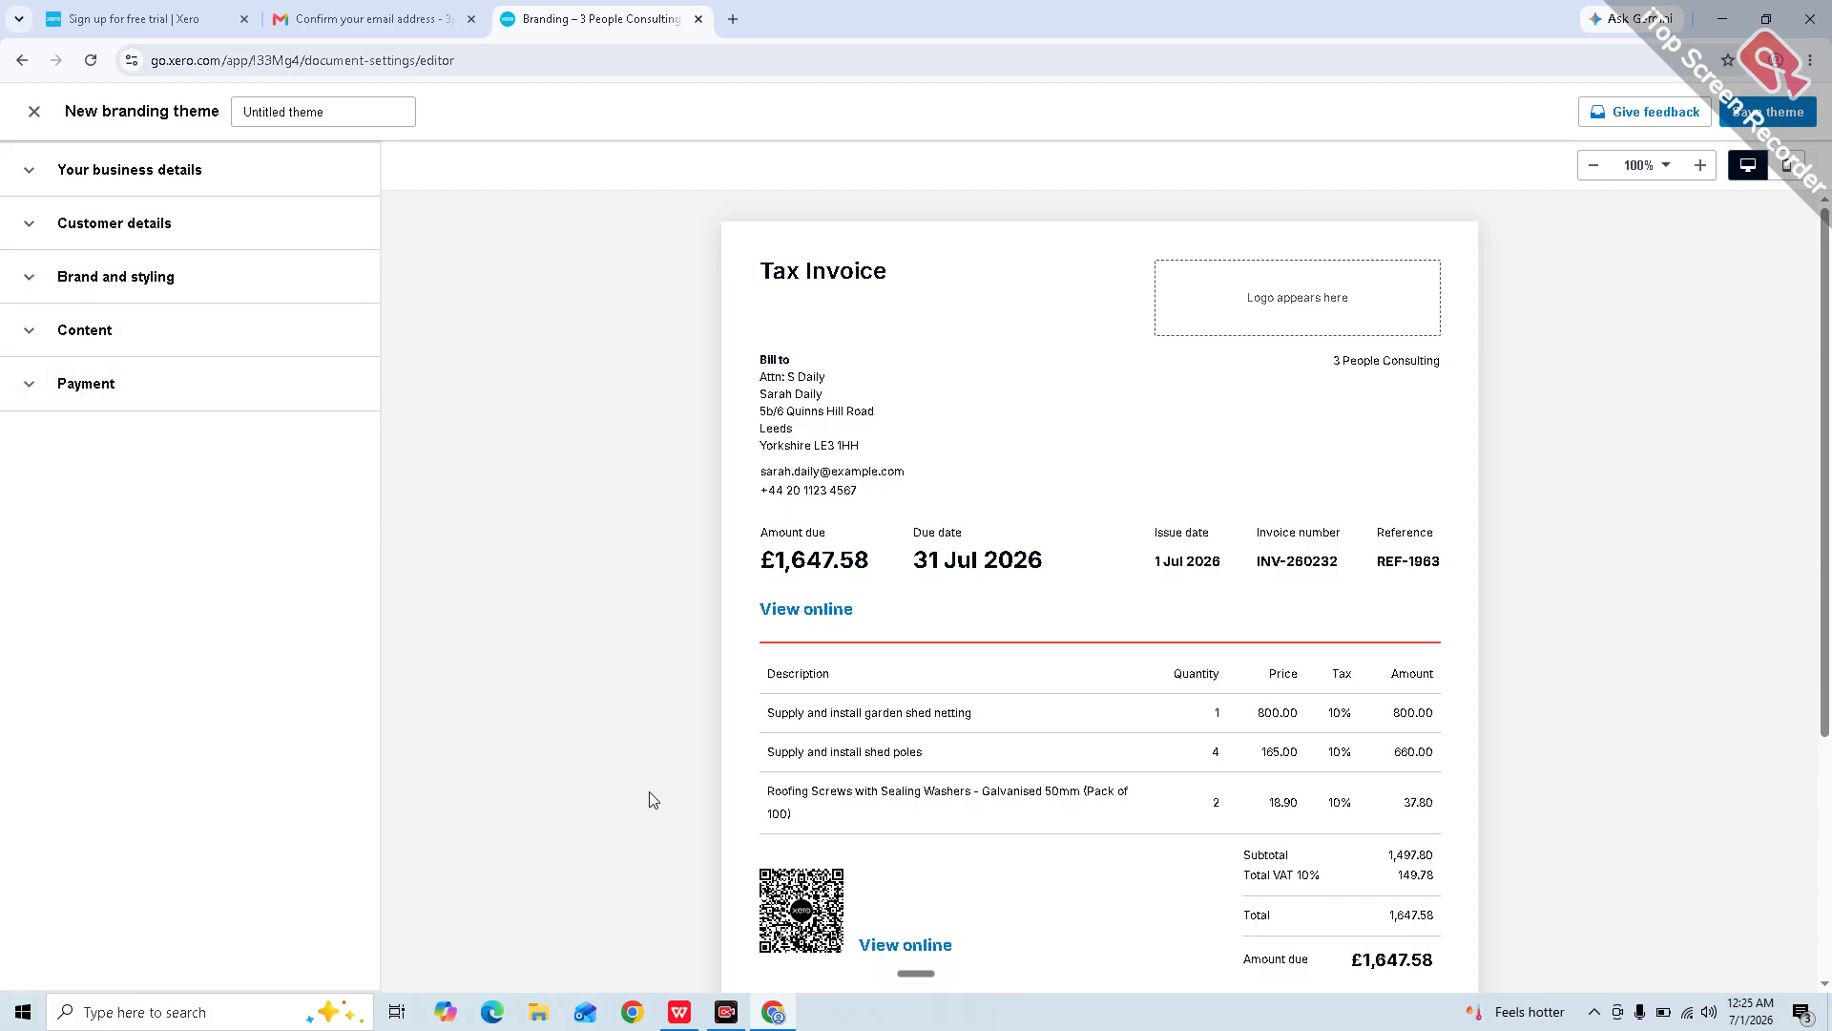
scroll(1069, 880, down, 3)
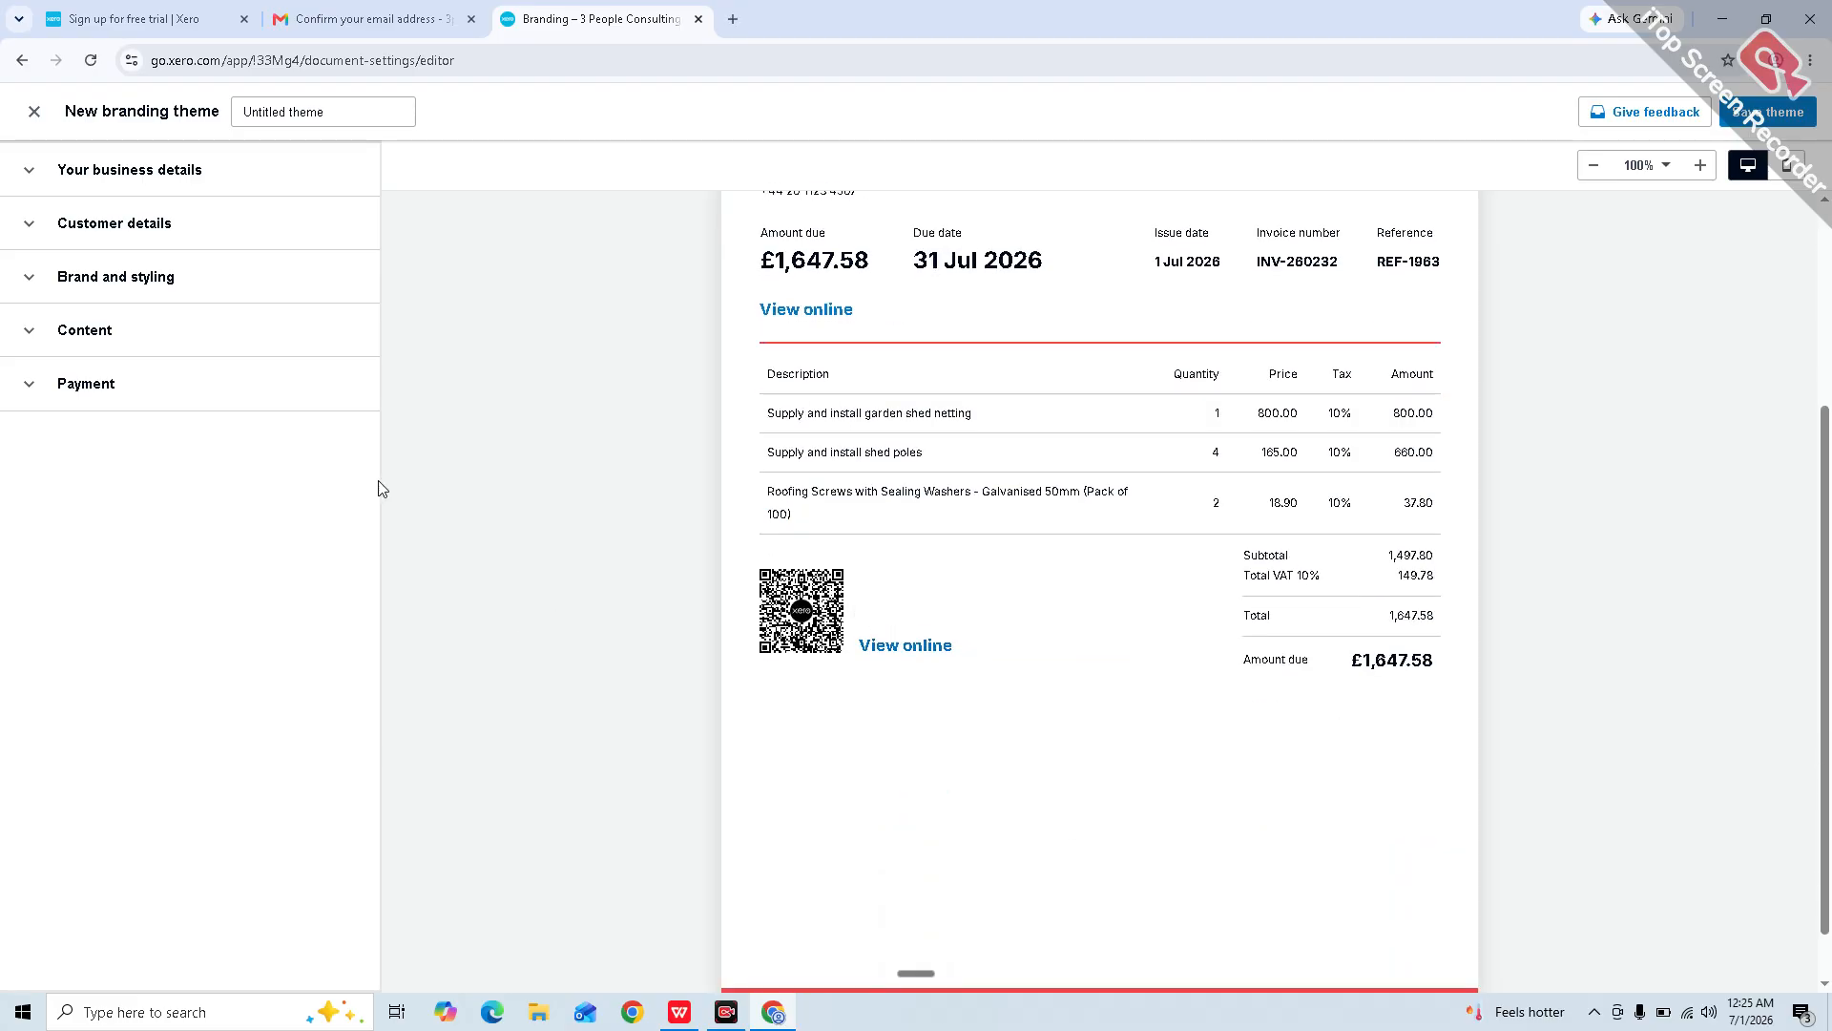
click(244, 381)
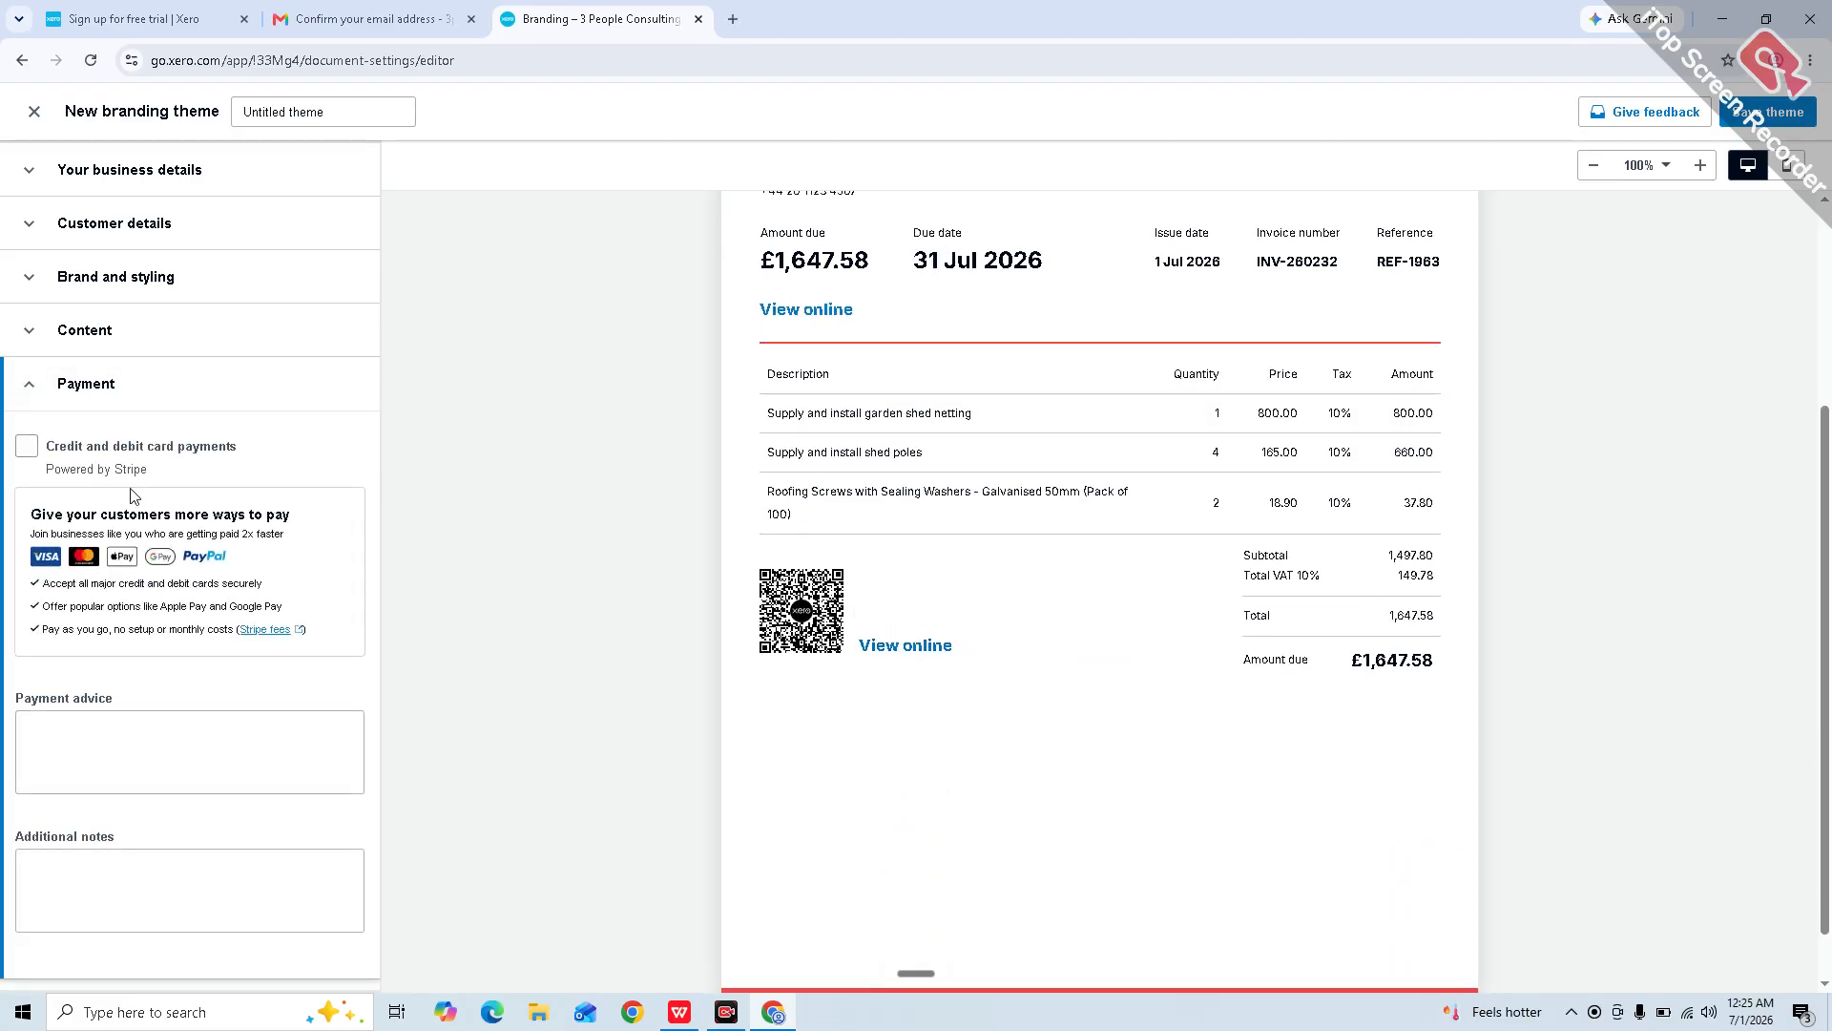
click(25, 456)
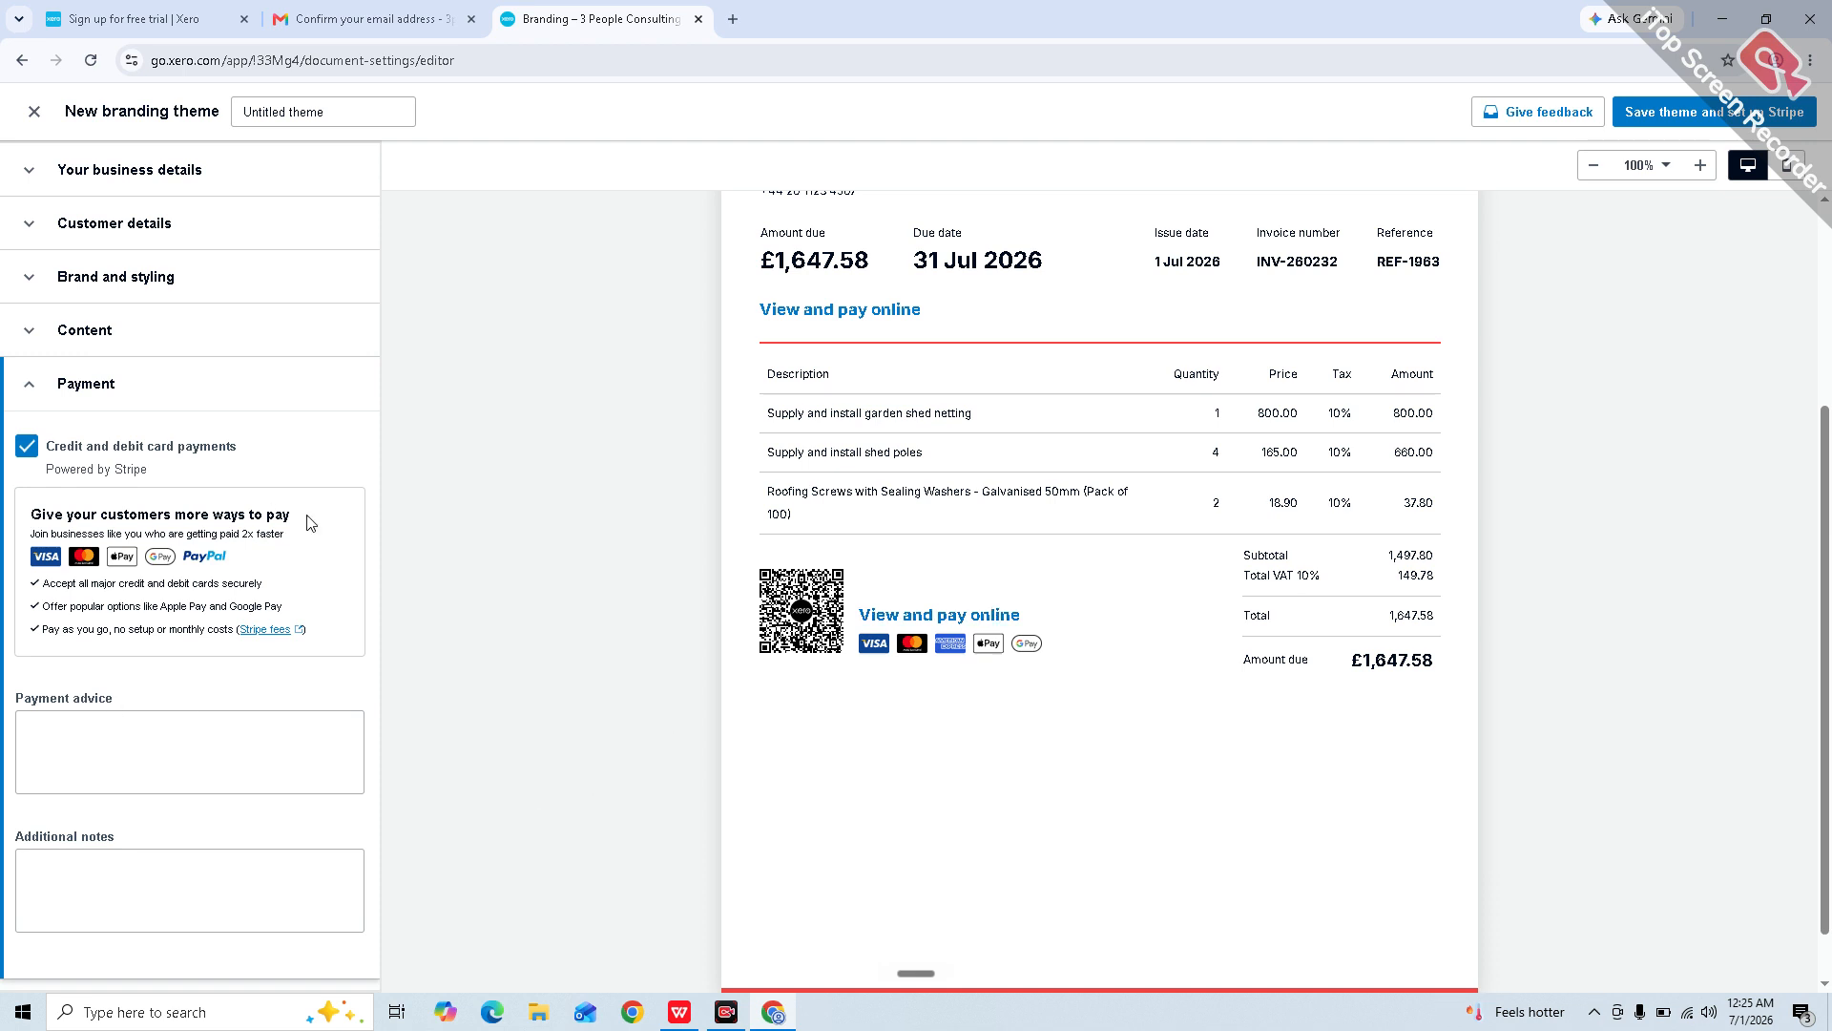
click(25, 445)
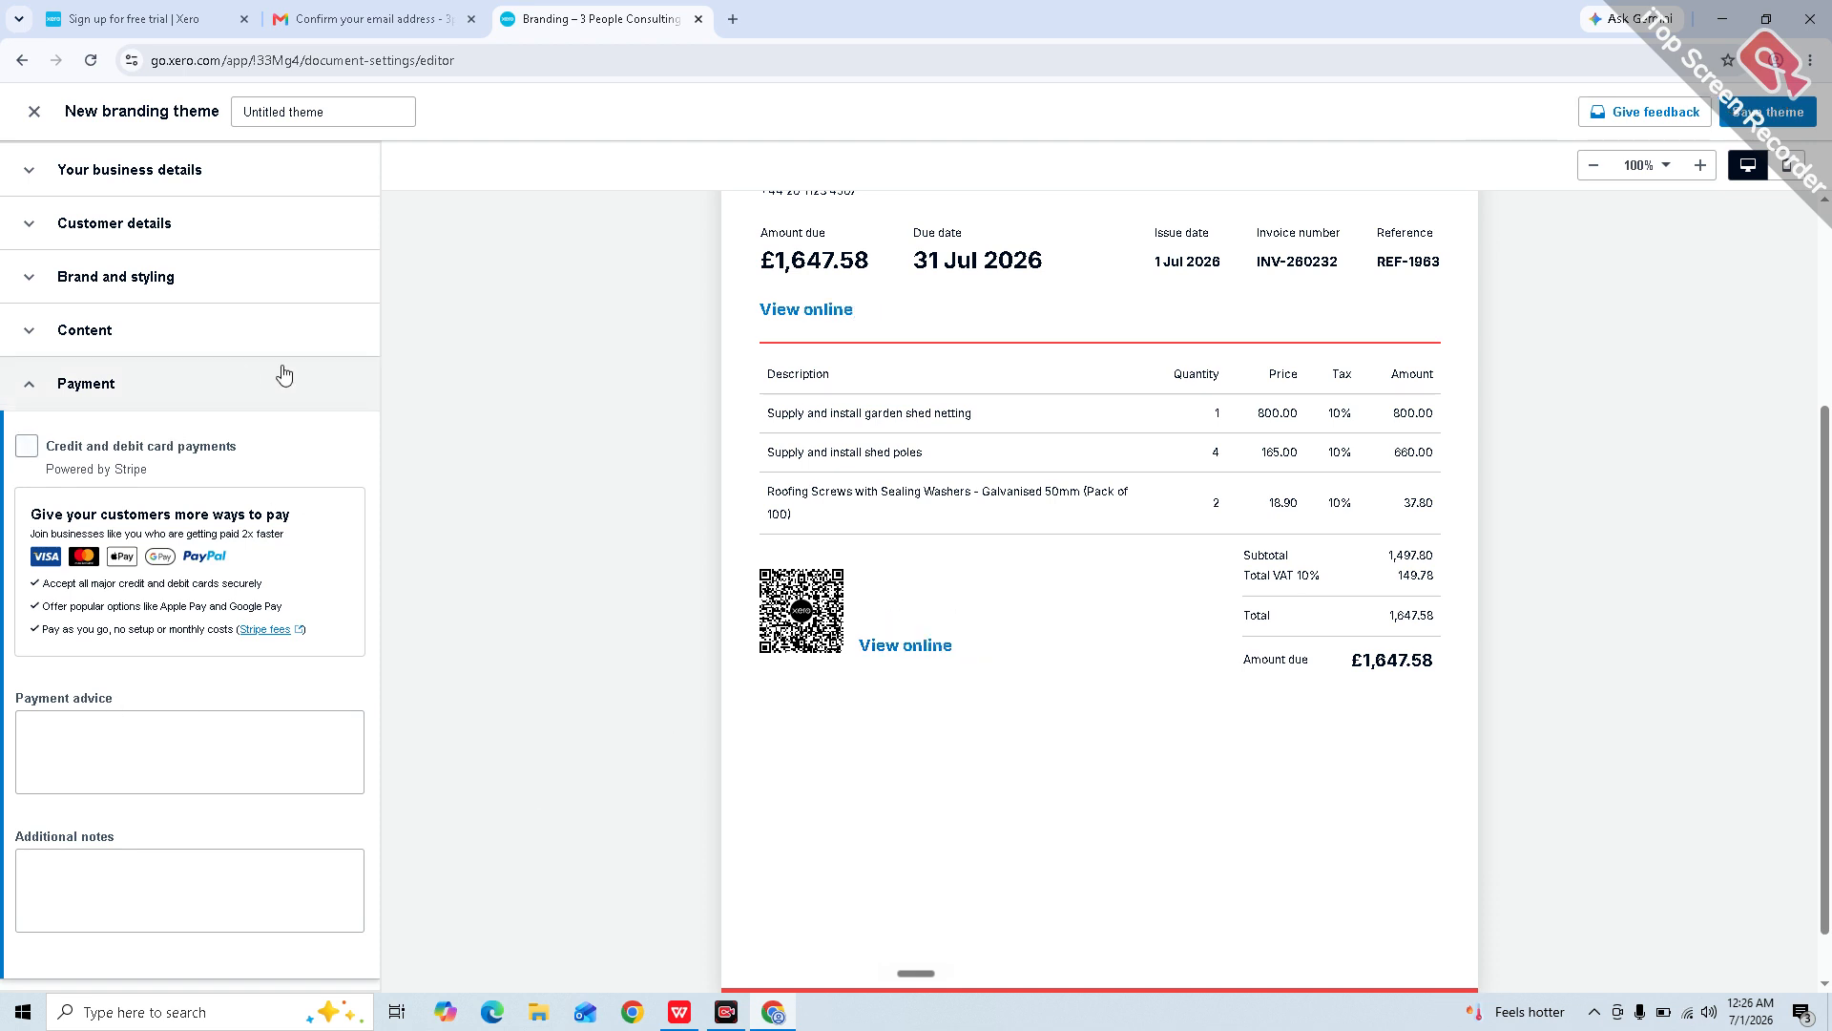
click(176, 176)
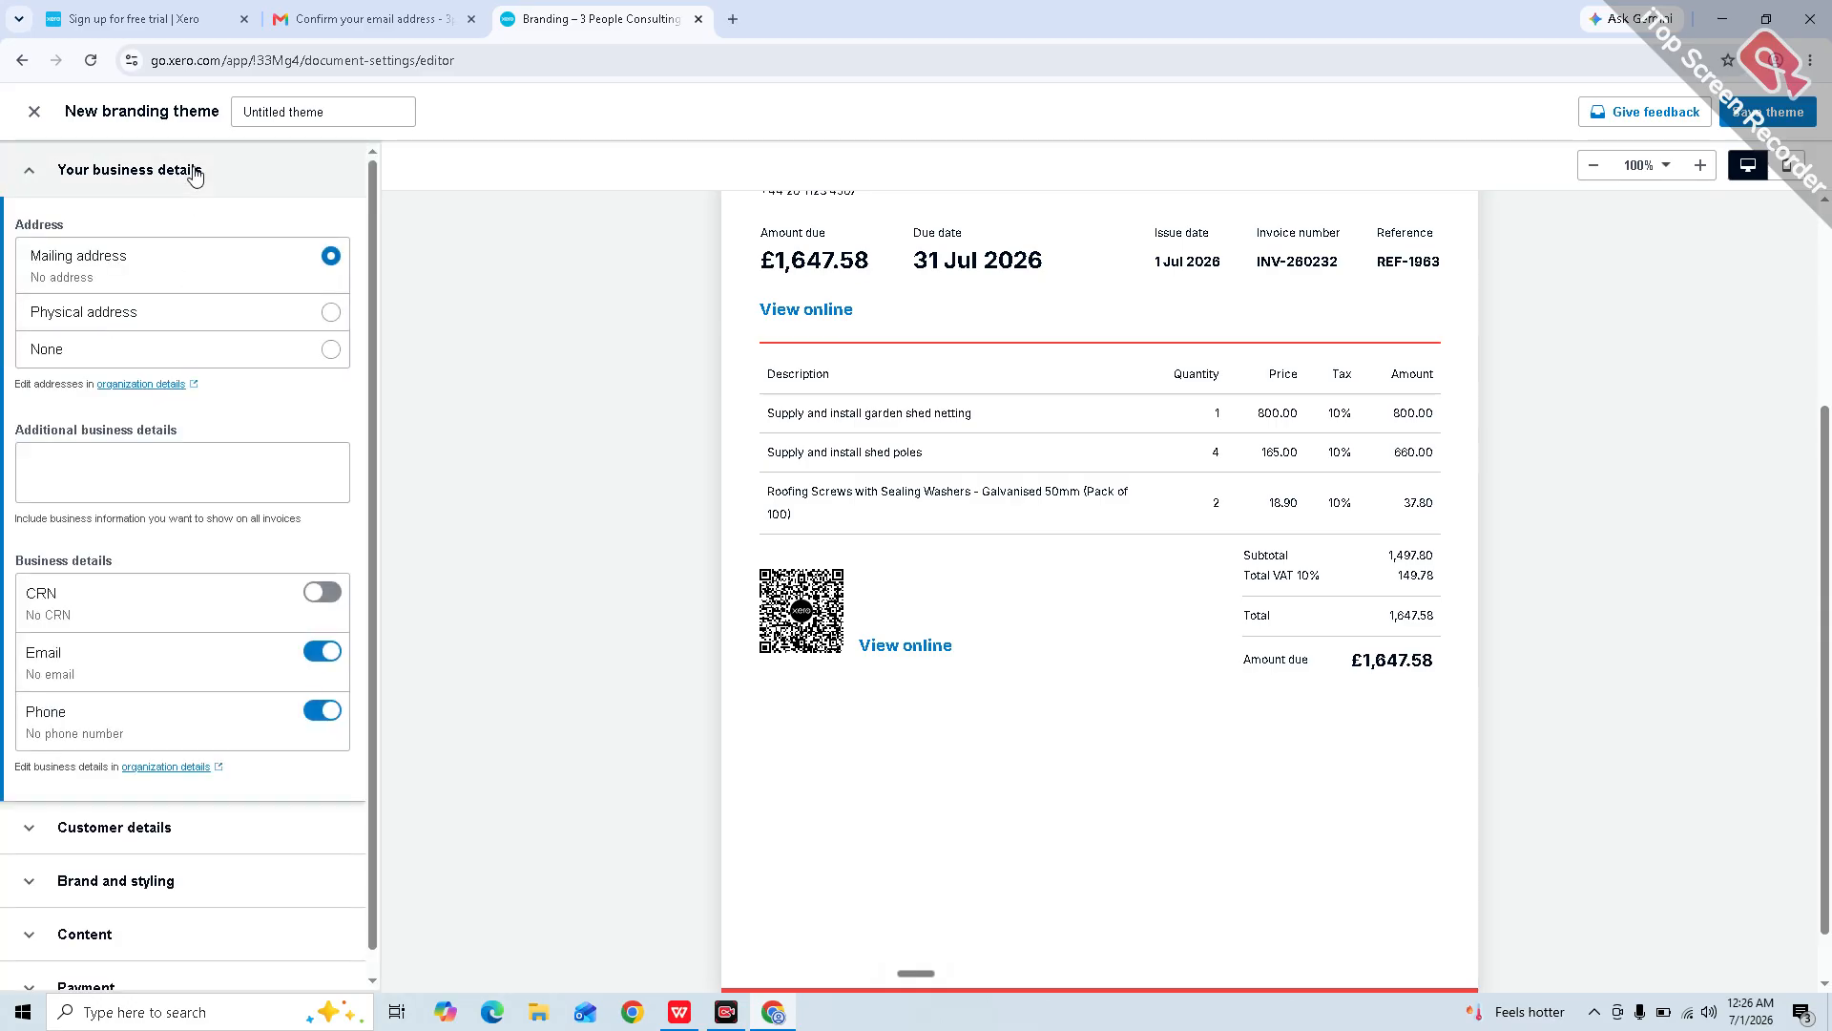
click(191, 171)
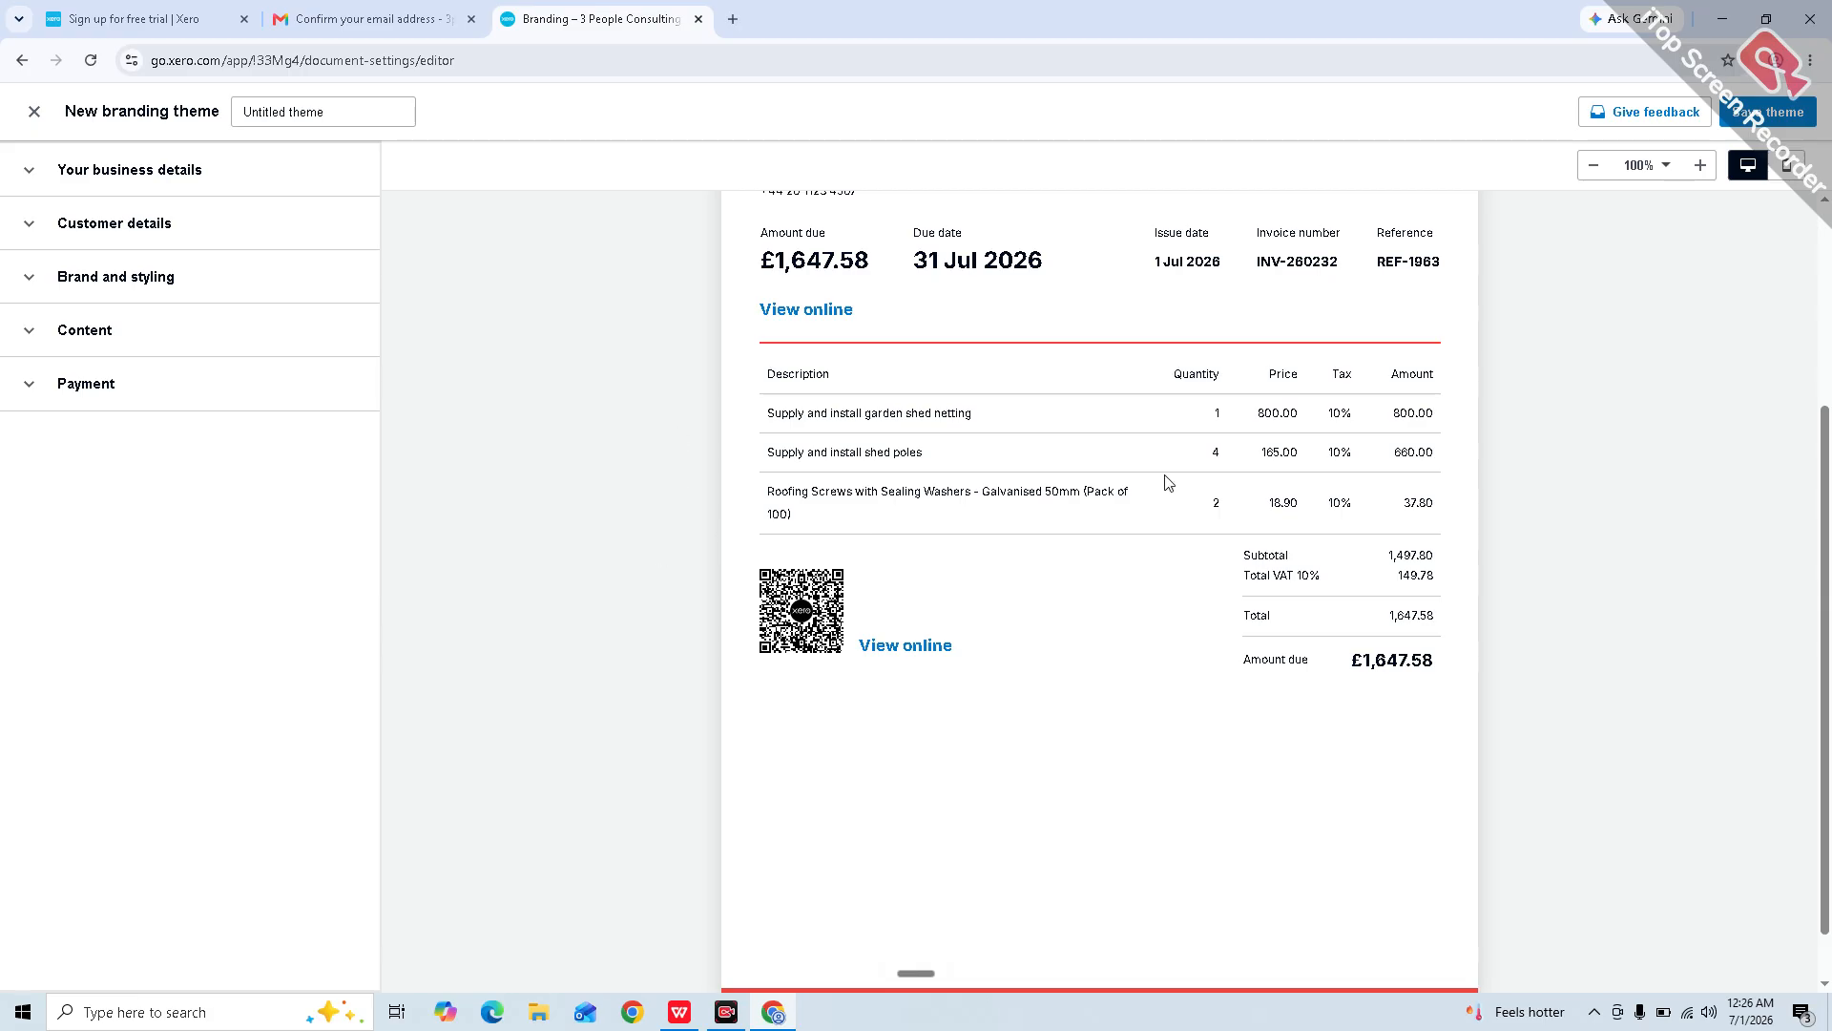
click(33, 124)
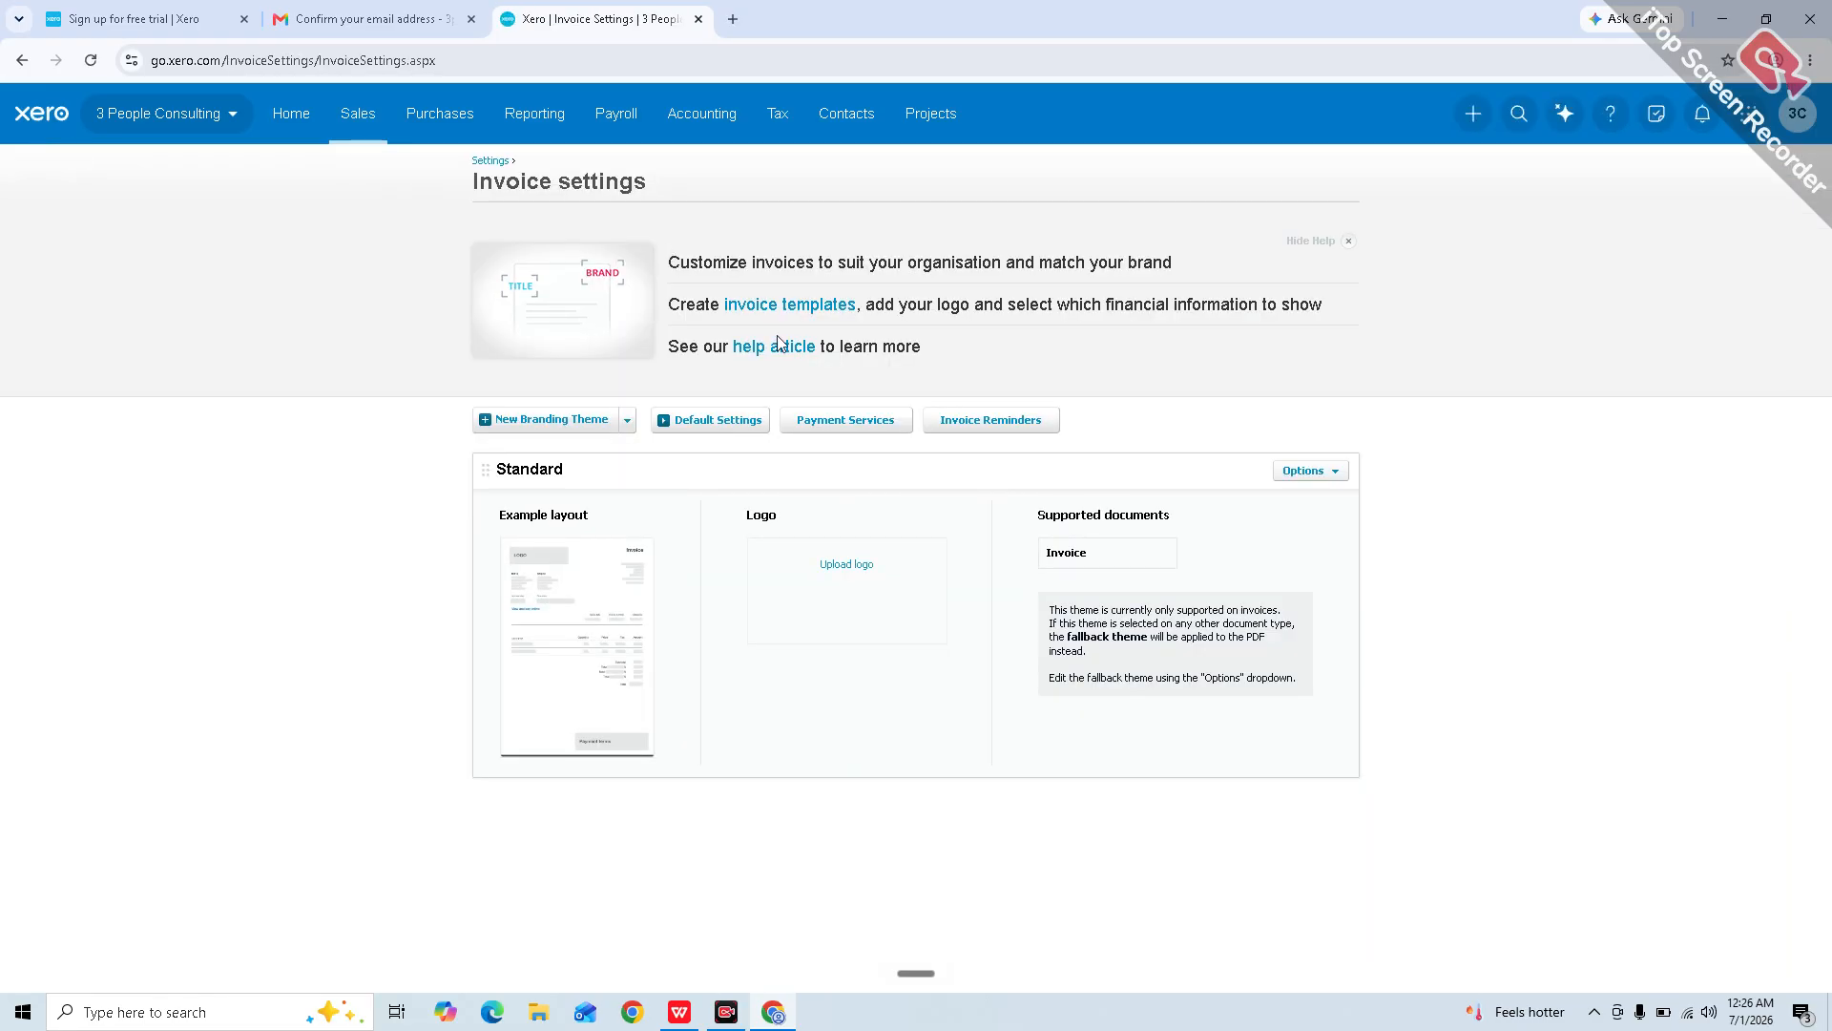
Step: Close the unsaved branding theme editors, returning to Invoice settings with the organisation menu open
click(1344, 472)
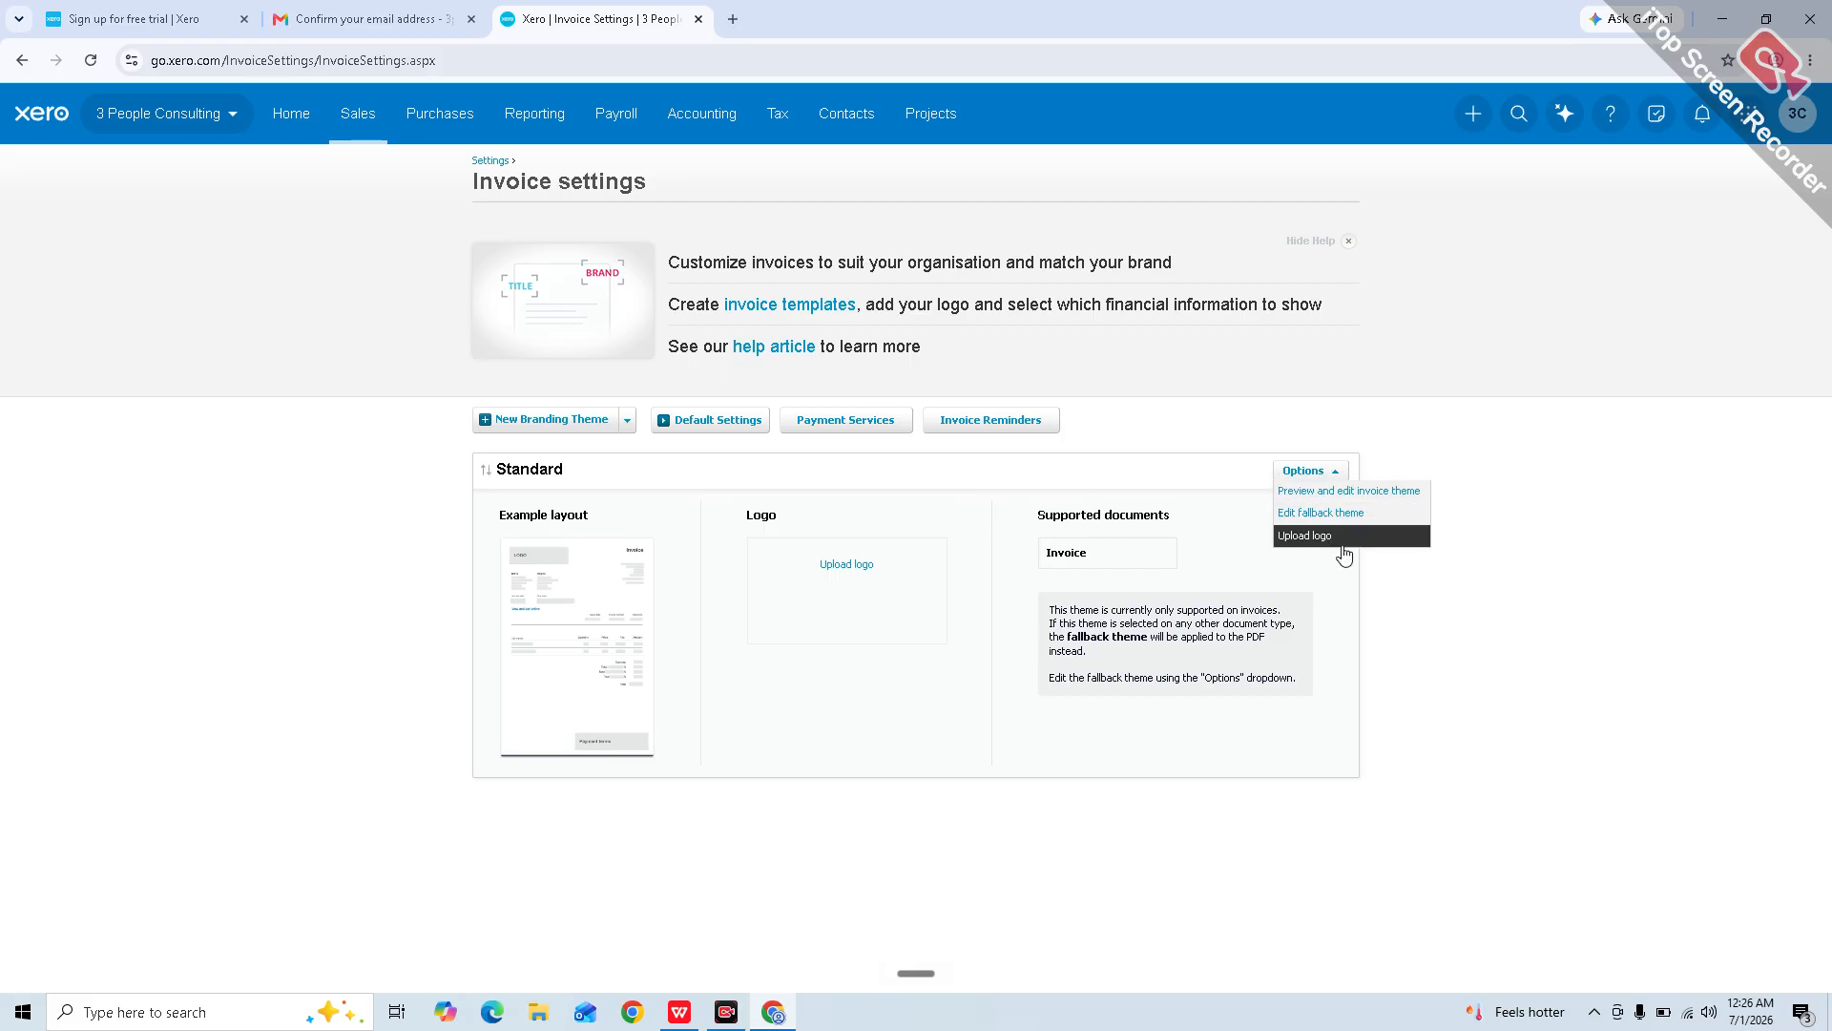
click(255, 530)
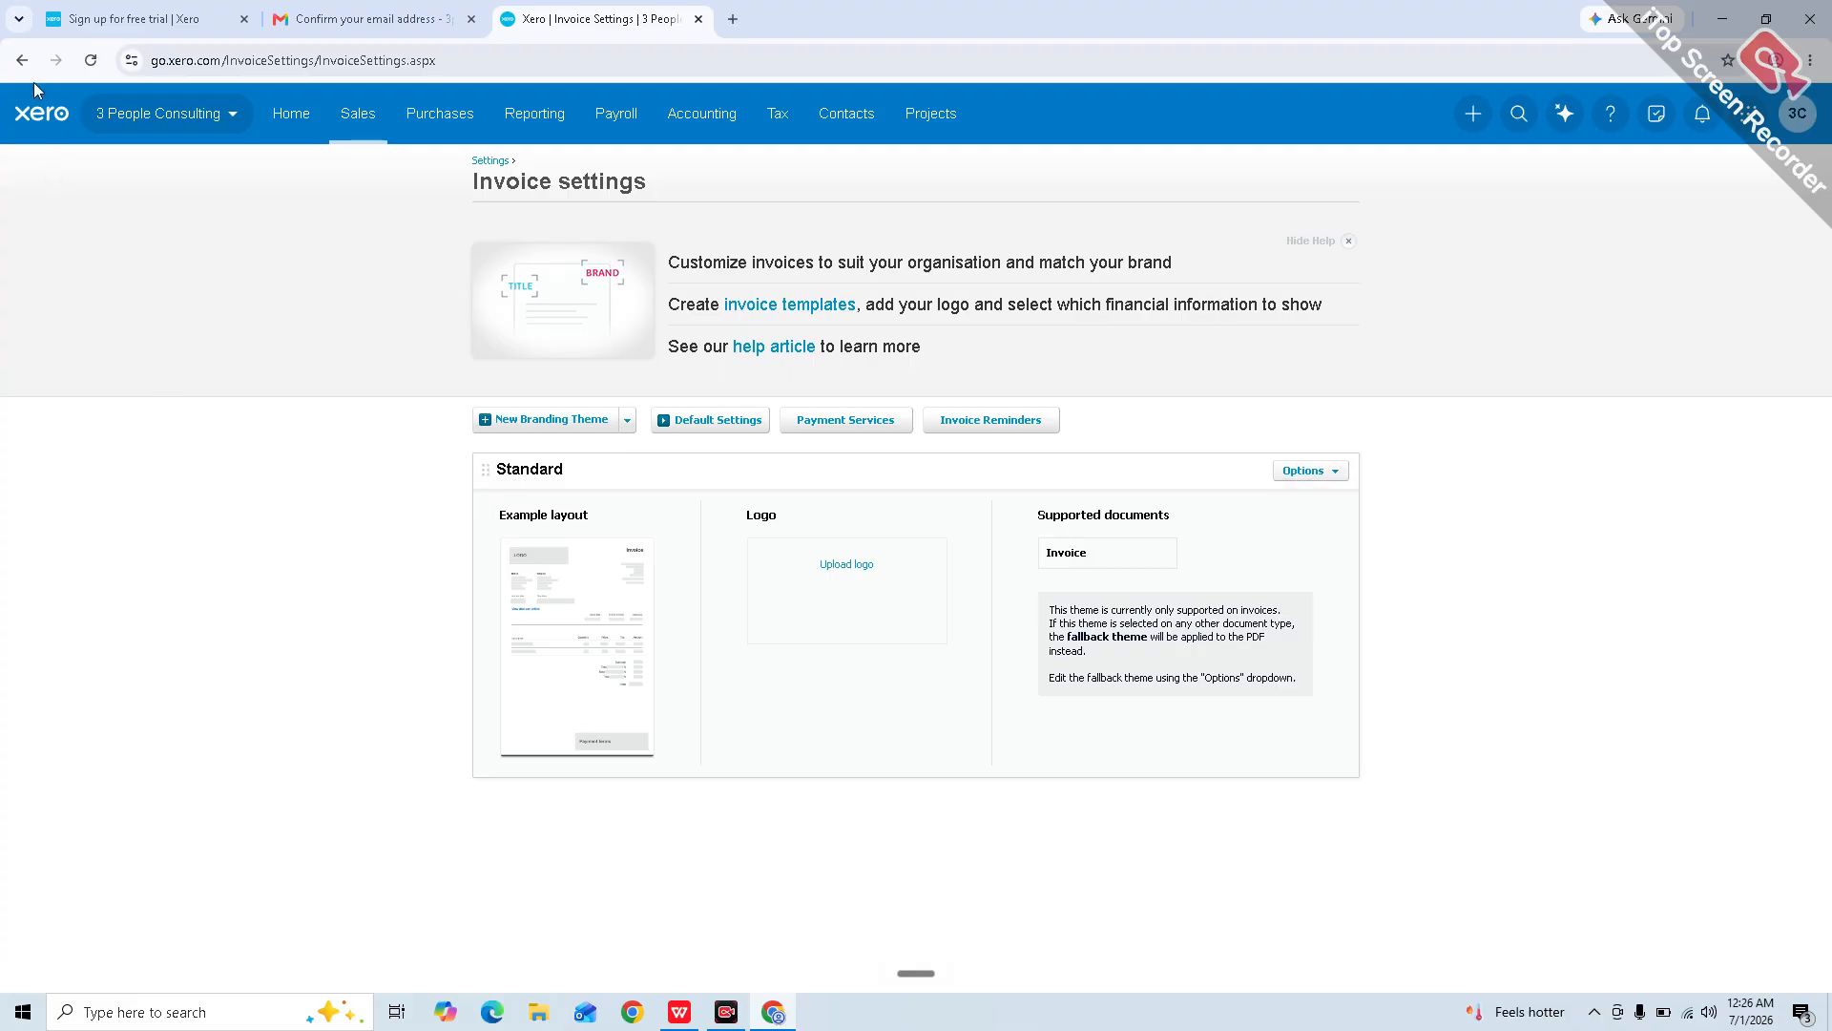
click(22, 60)
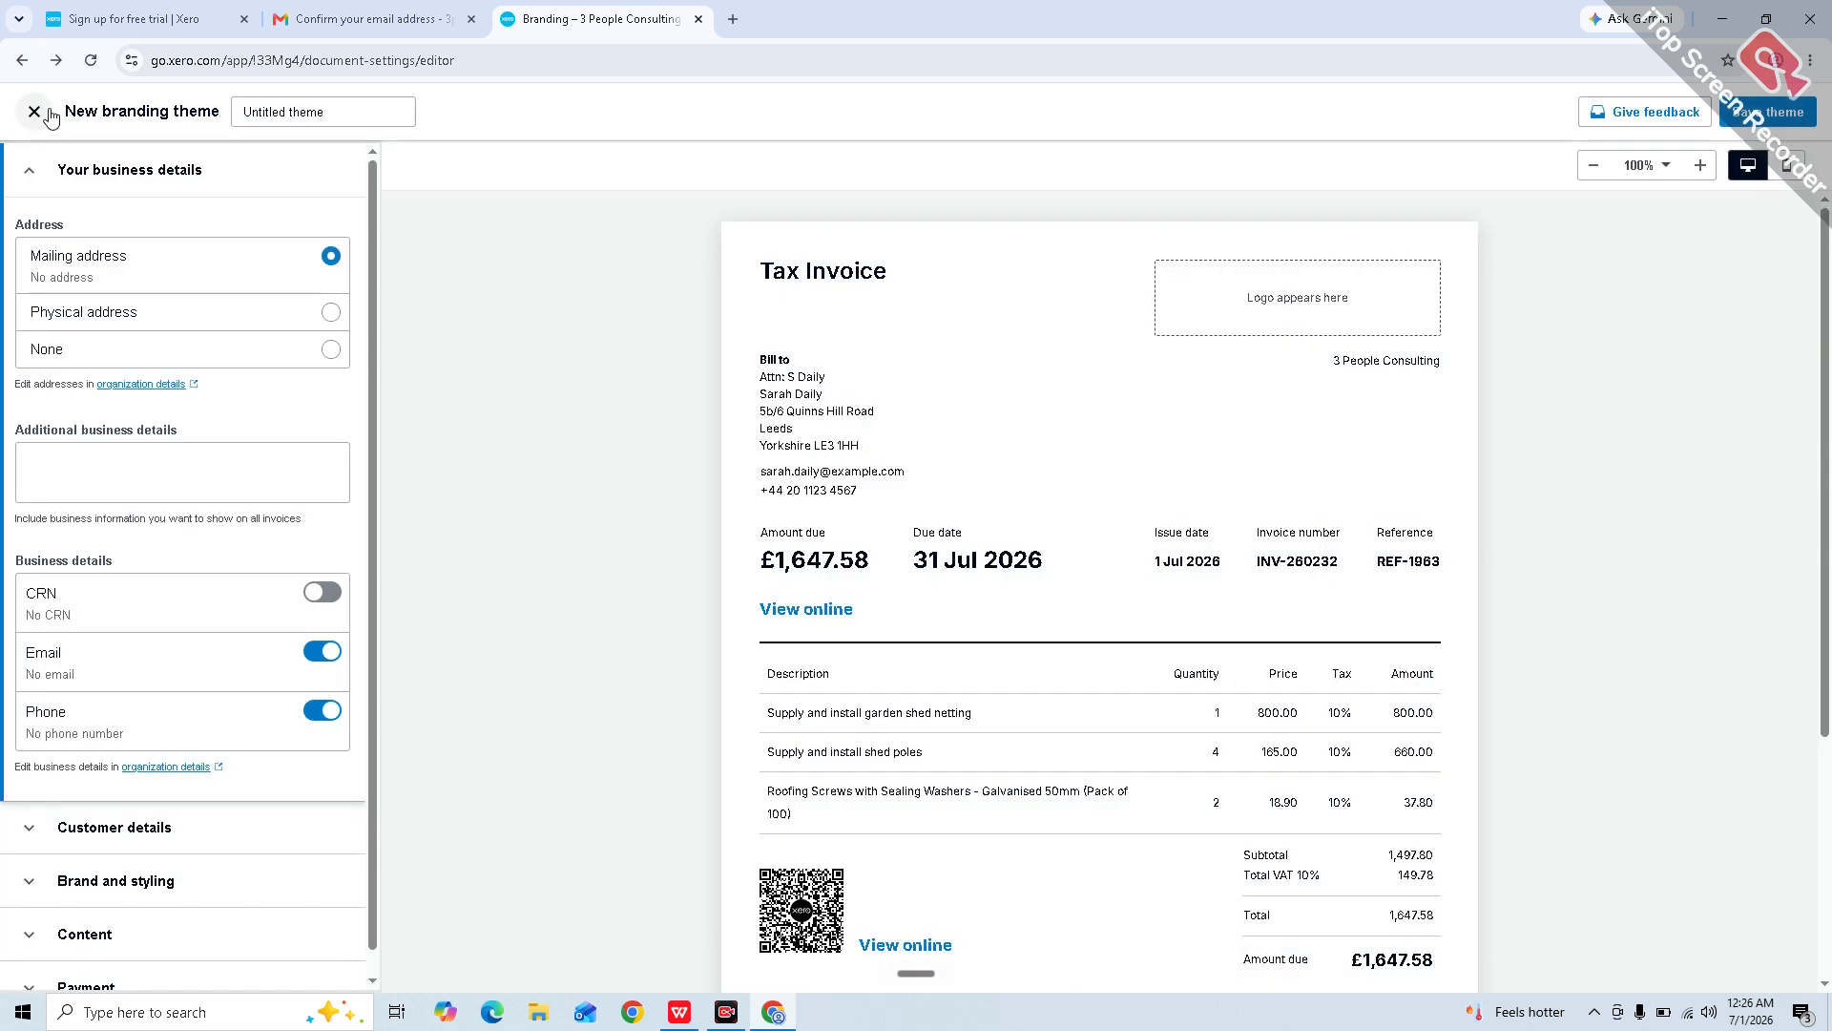
click(33, 111)
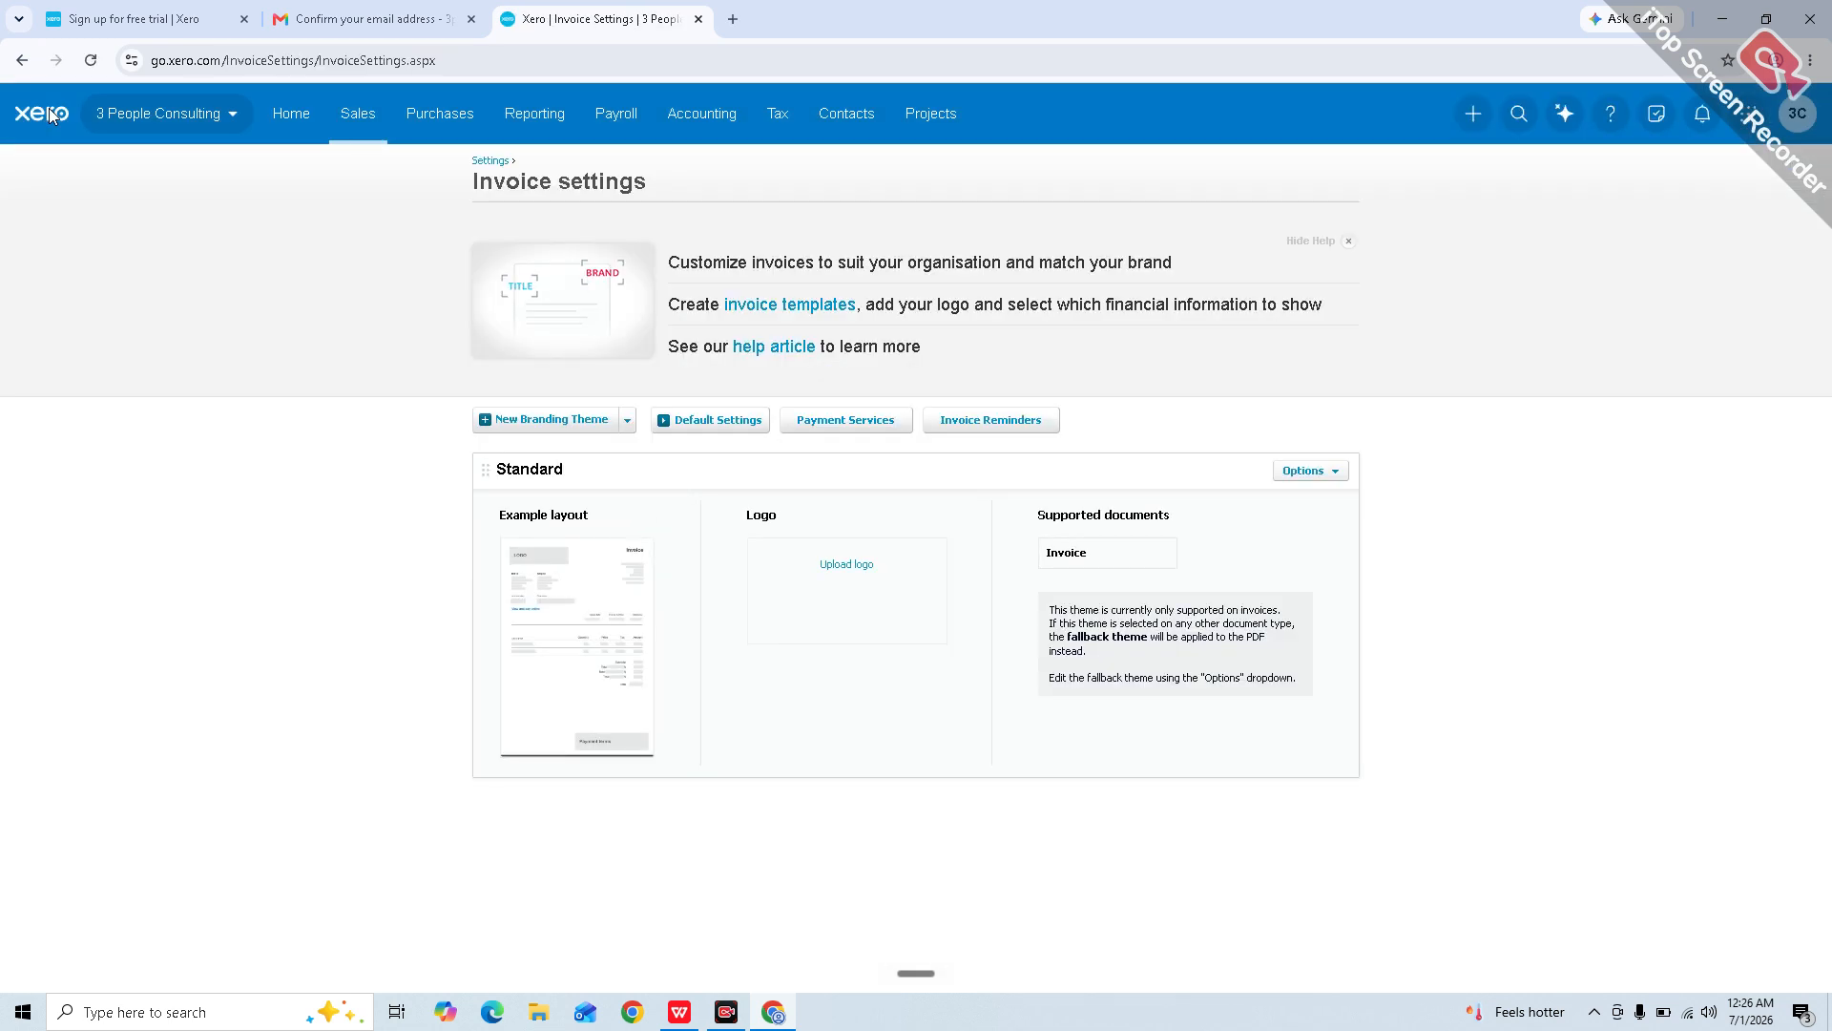
click(19, 68)
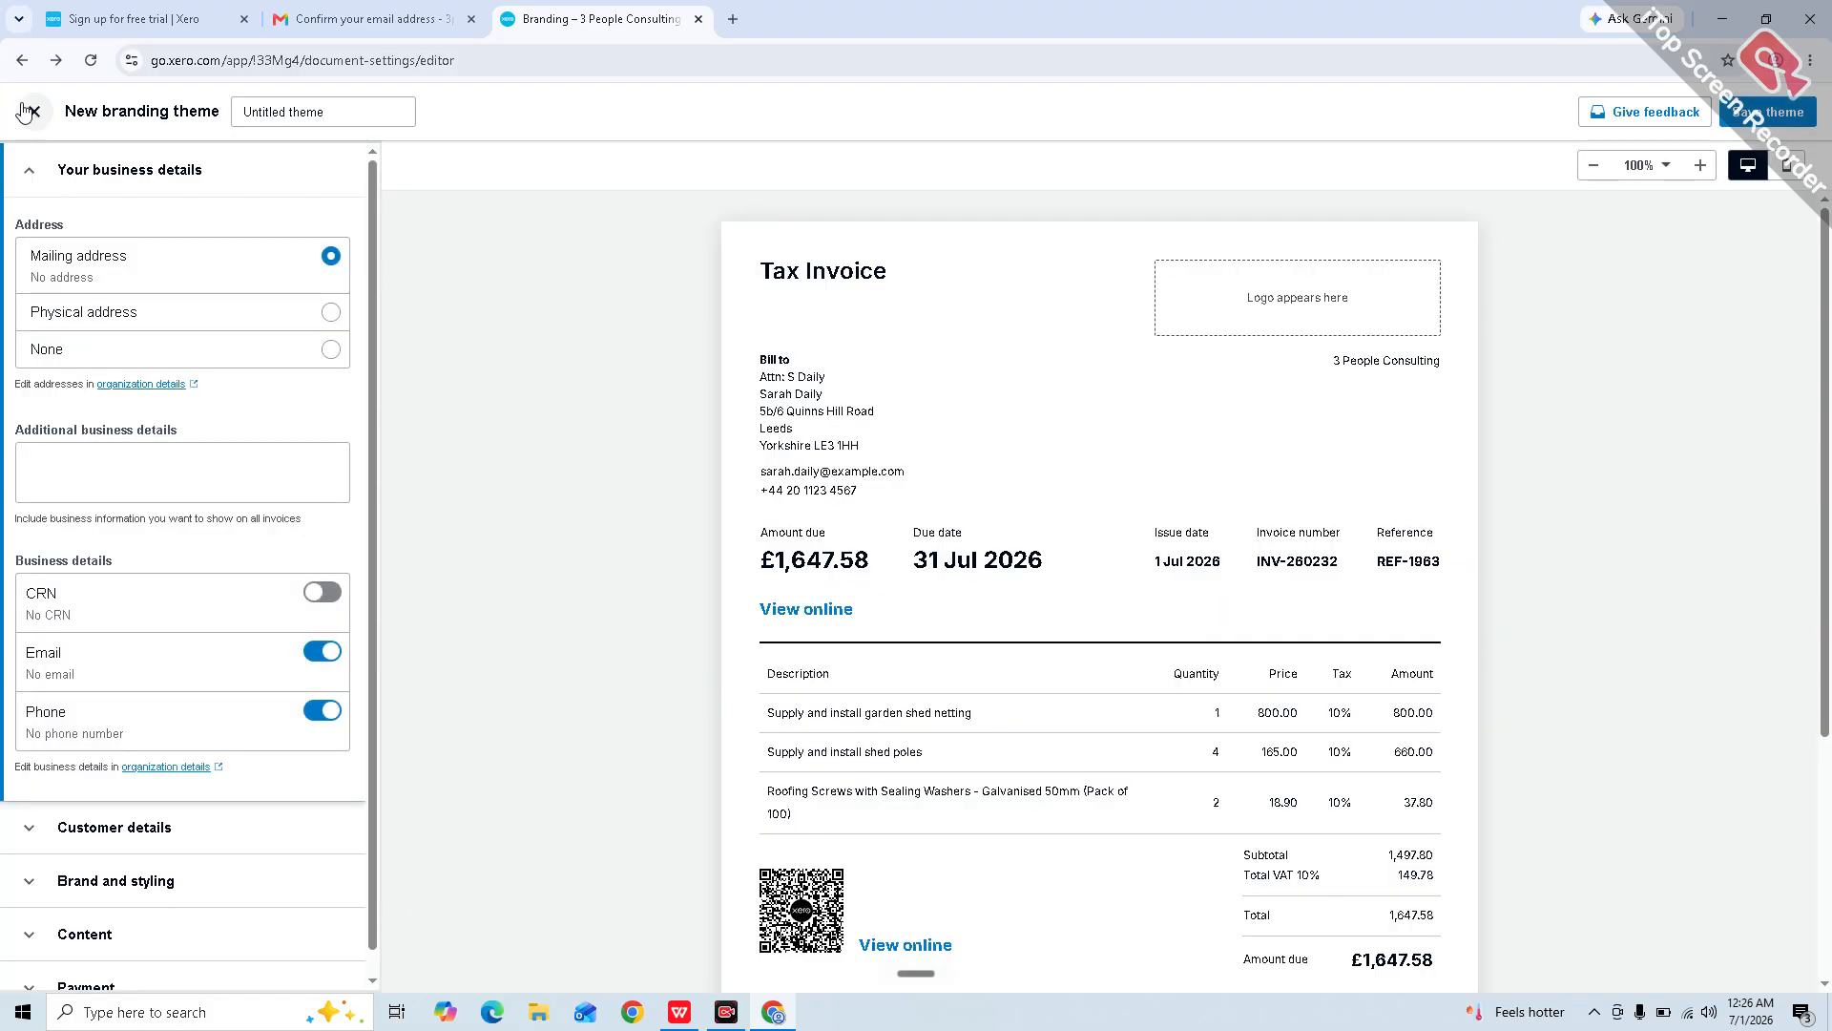
click(27, 111)
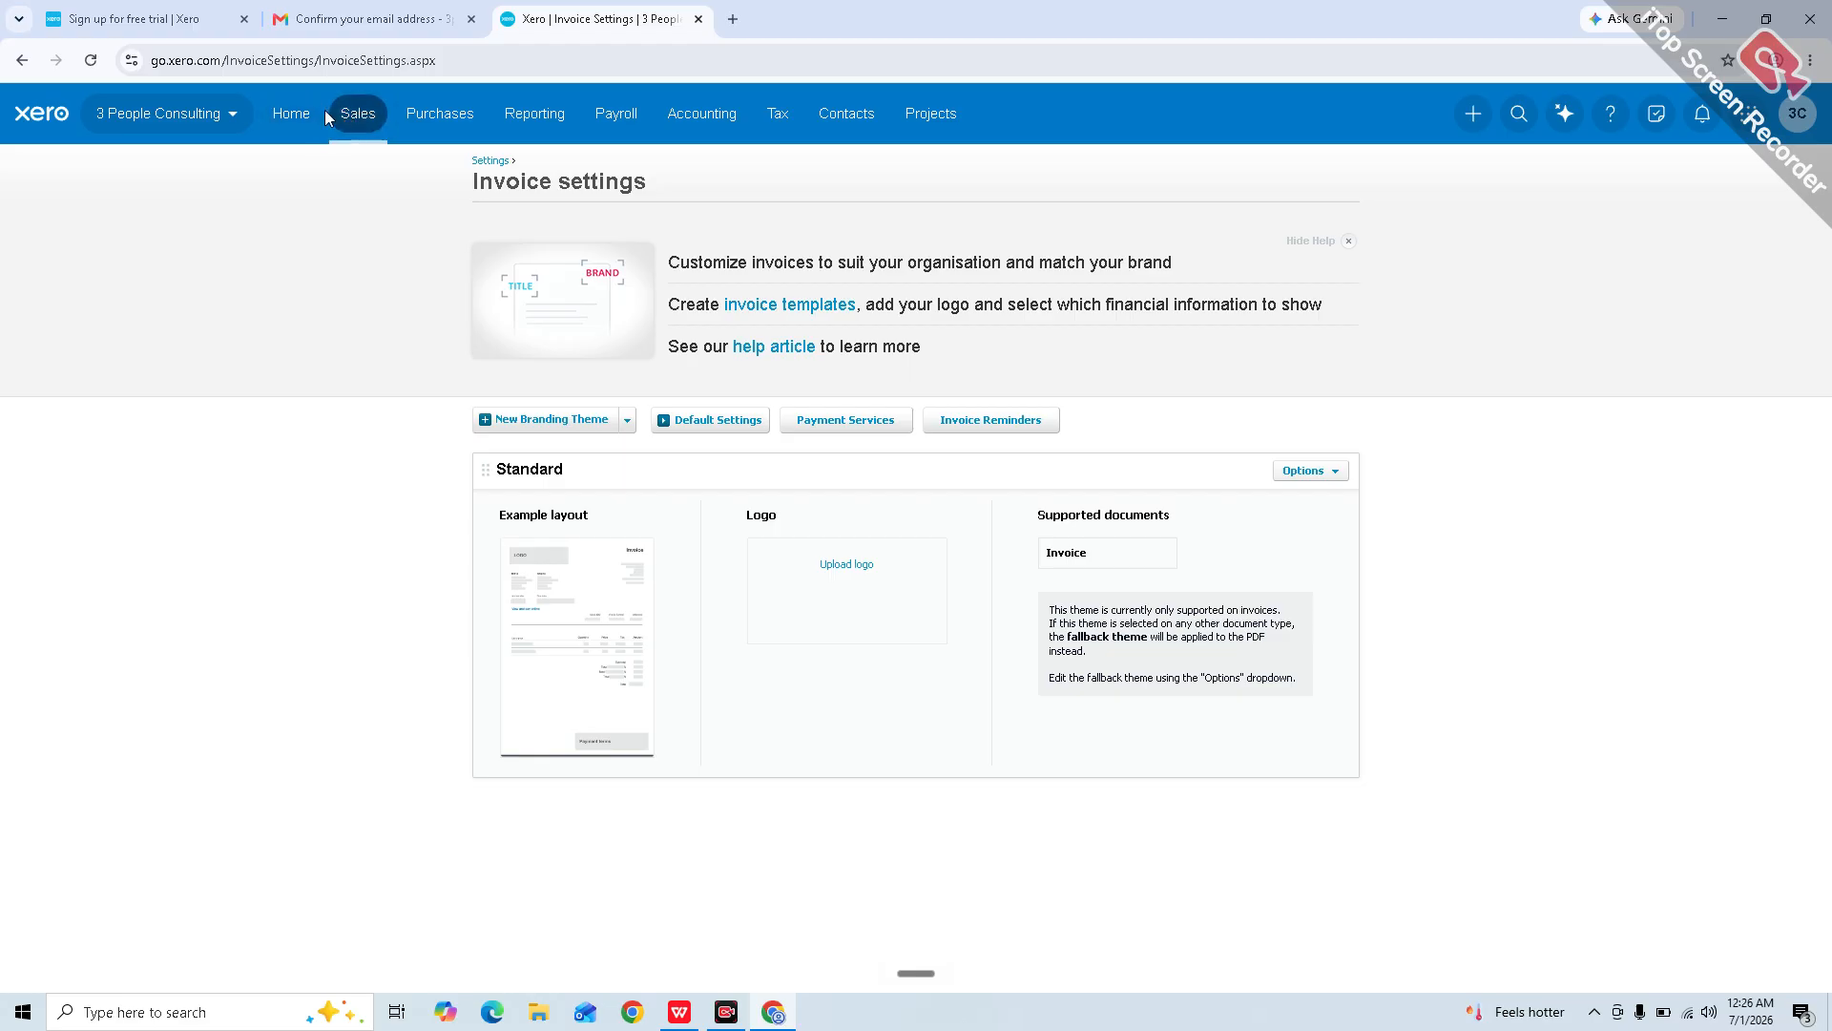
click(235, 122)
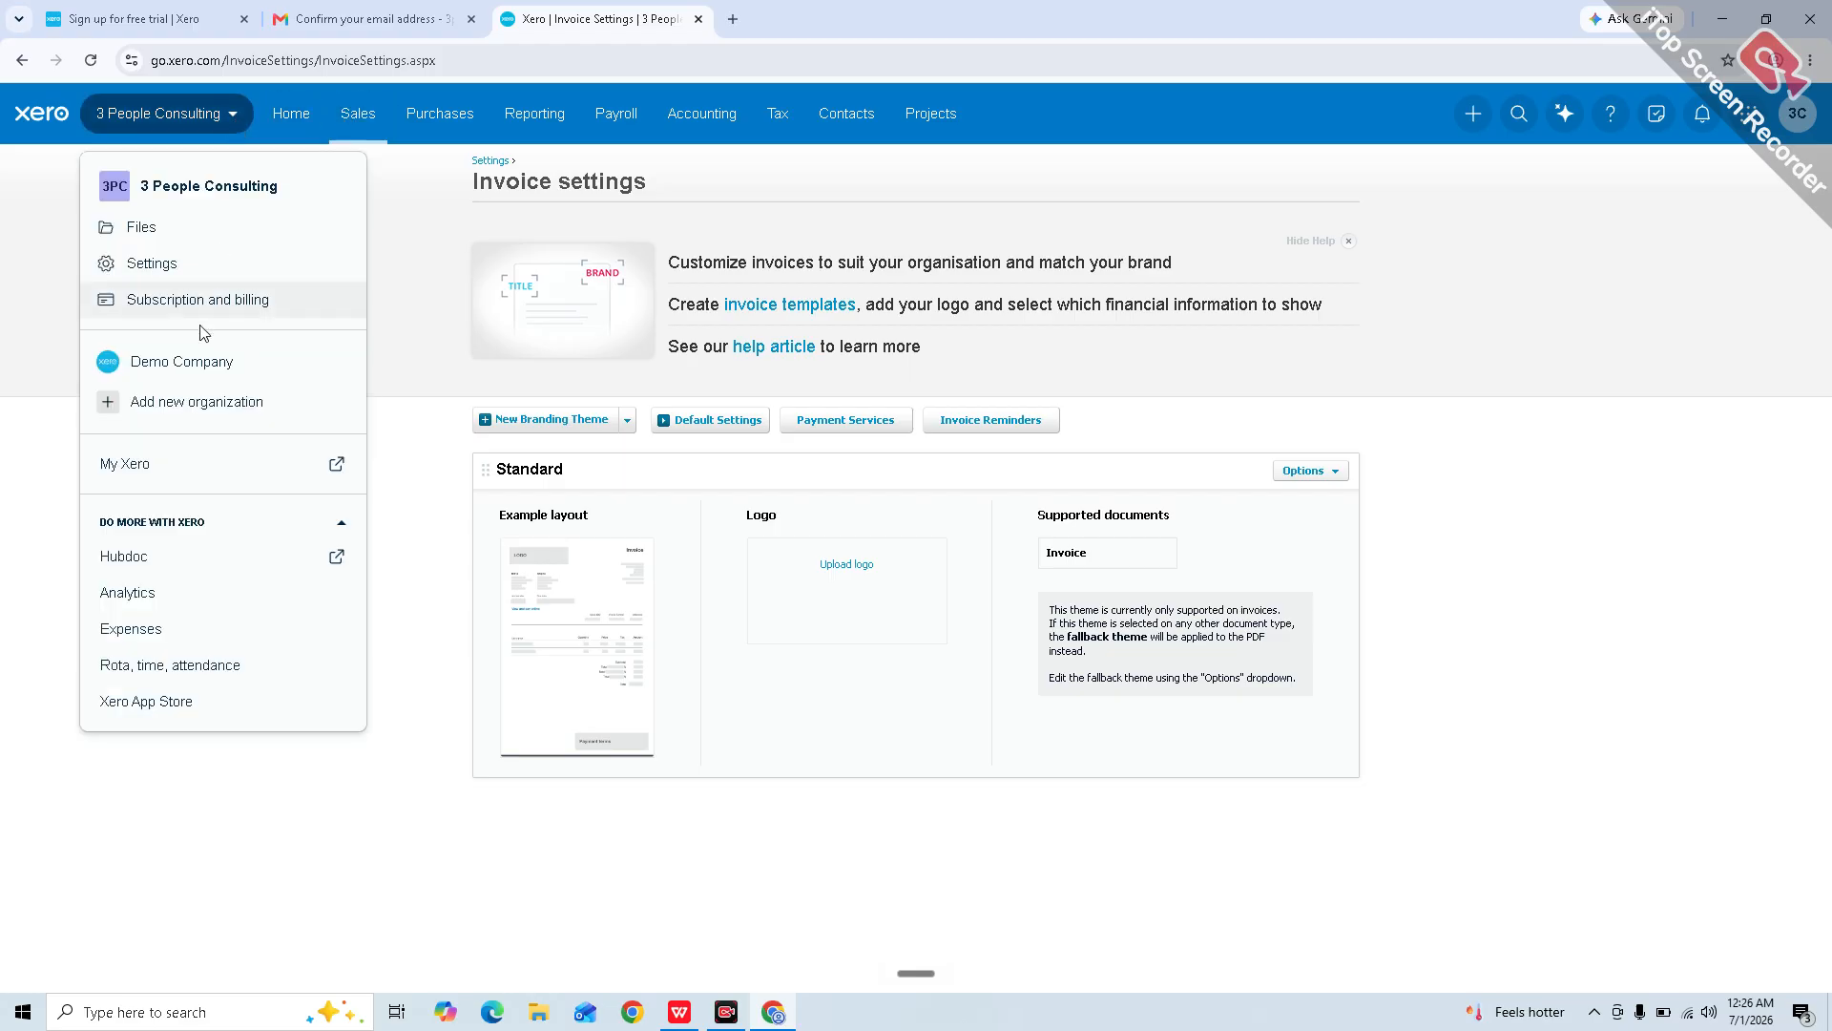
Step: Go to Settings and open Financial settings, showing year end 31 March and Accrual Scheme VAT
click(201, 258)
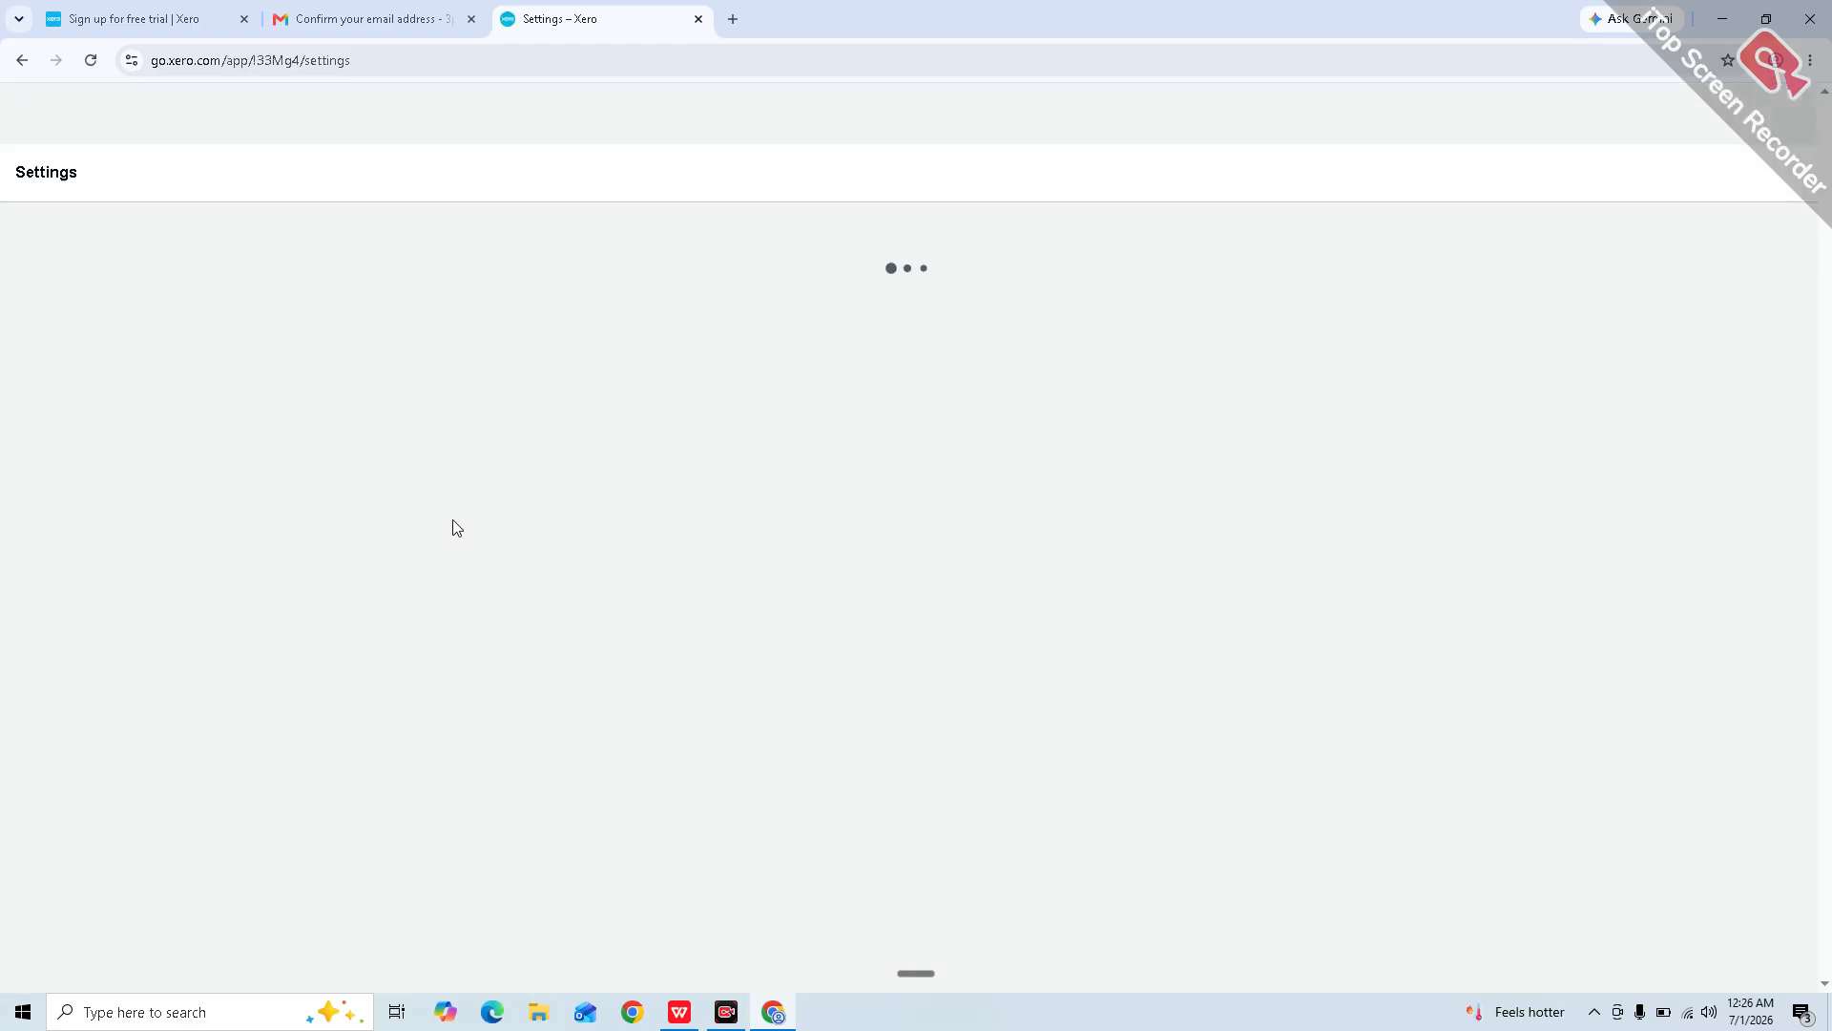
scroll(455, 529, down, 4)
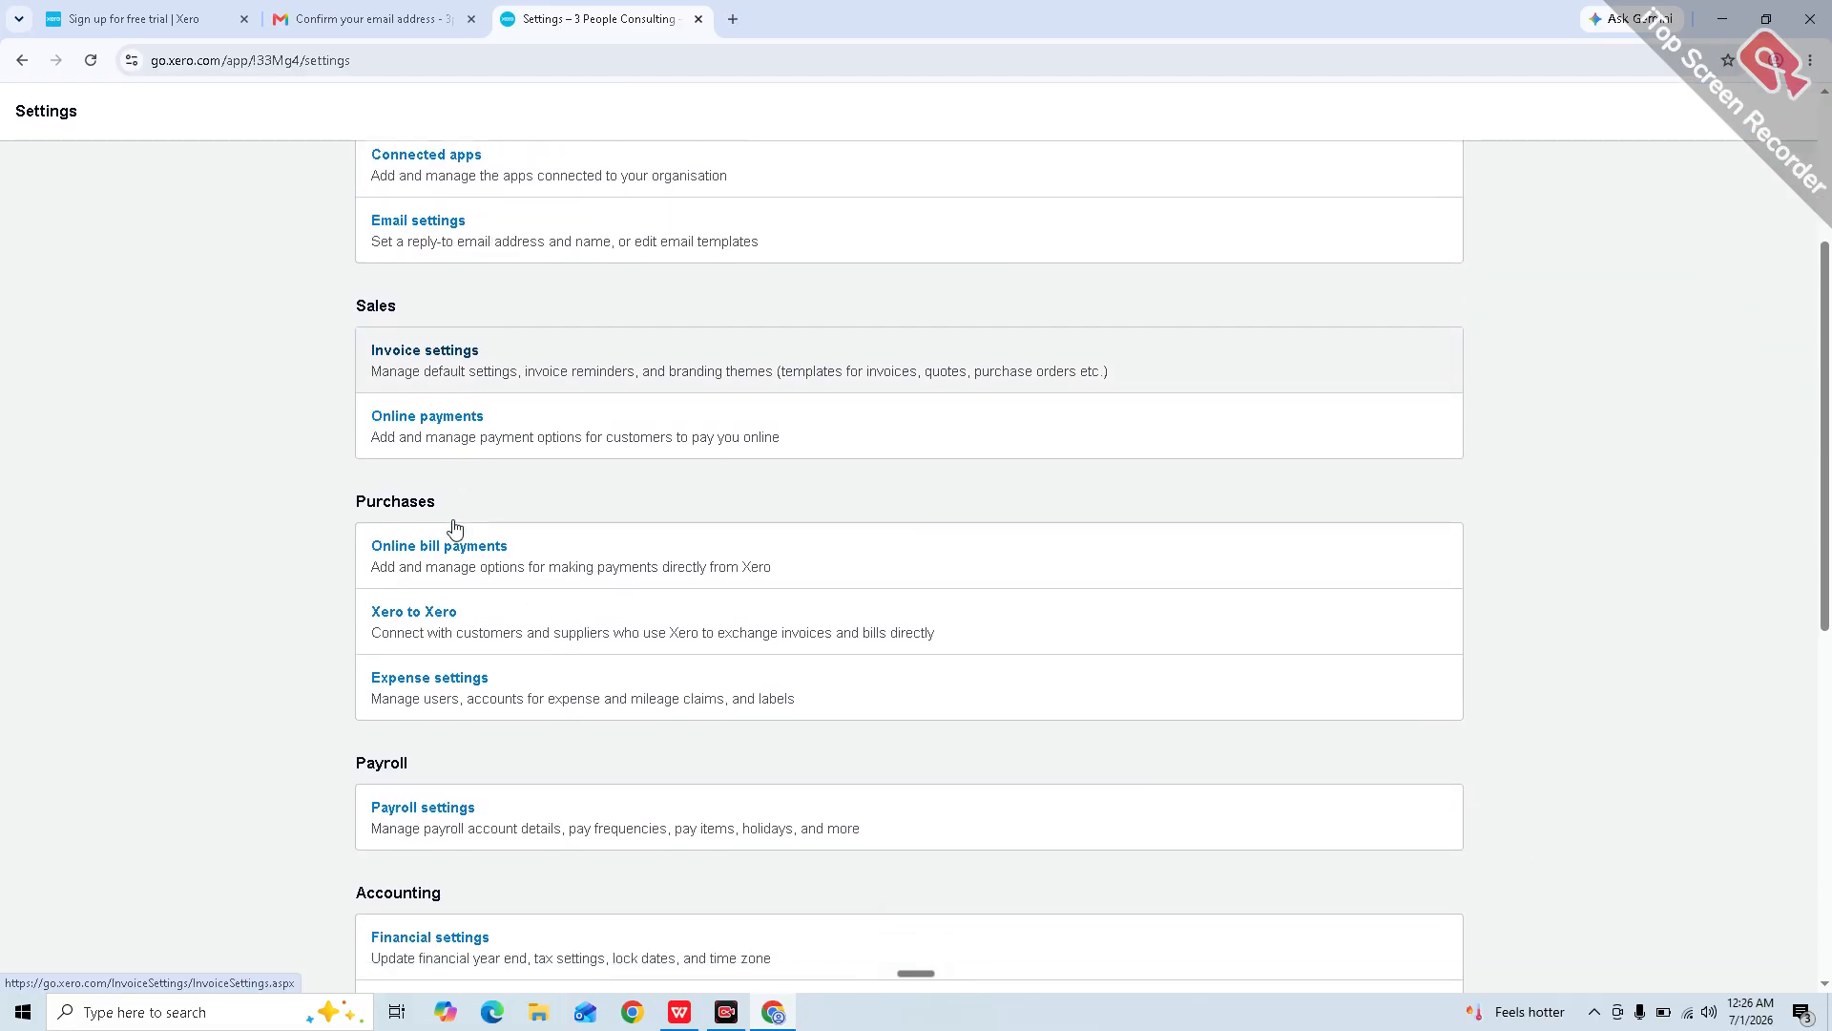
scroll(515, 687, down, 3)
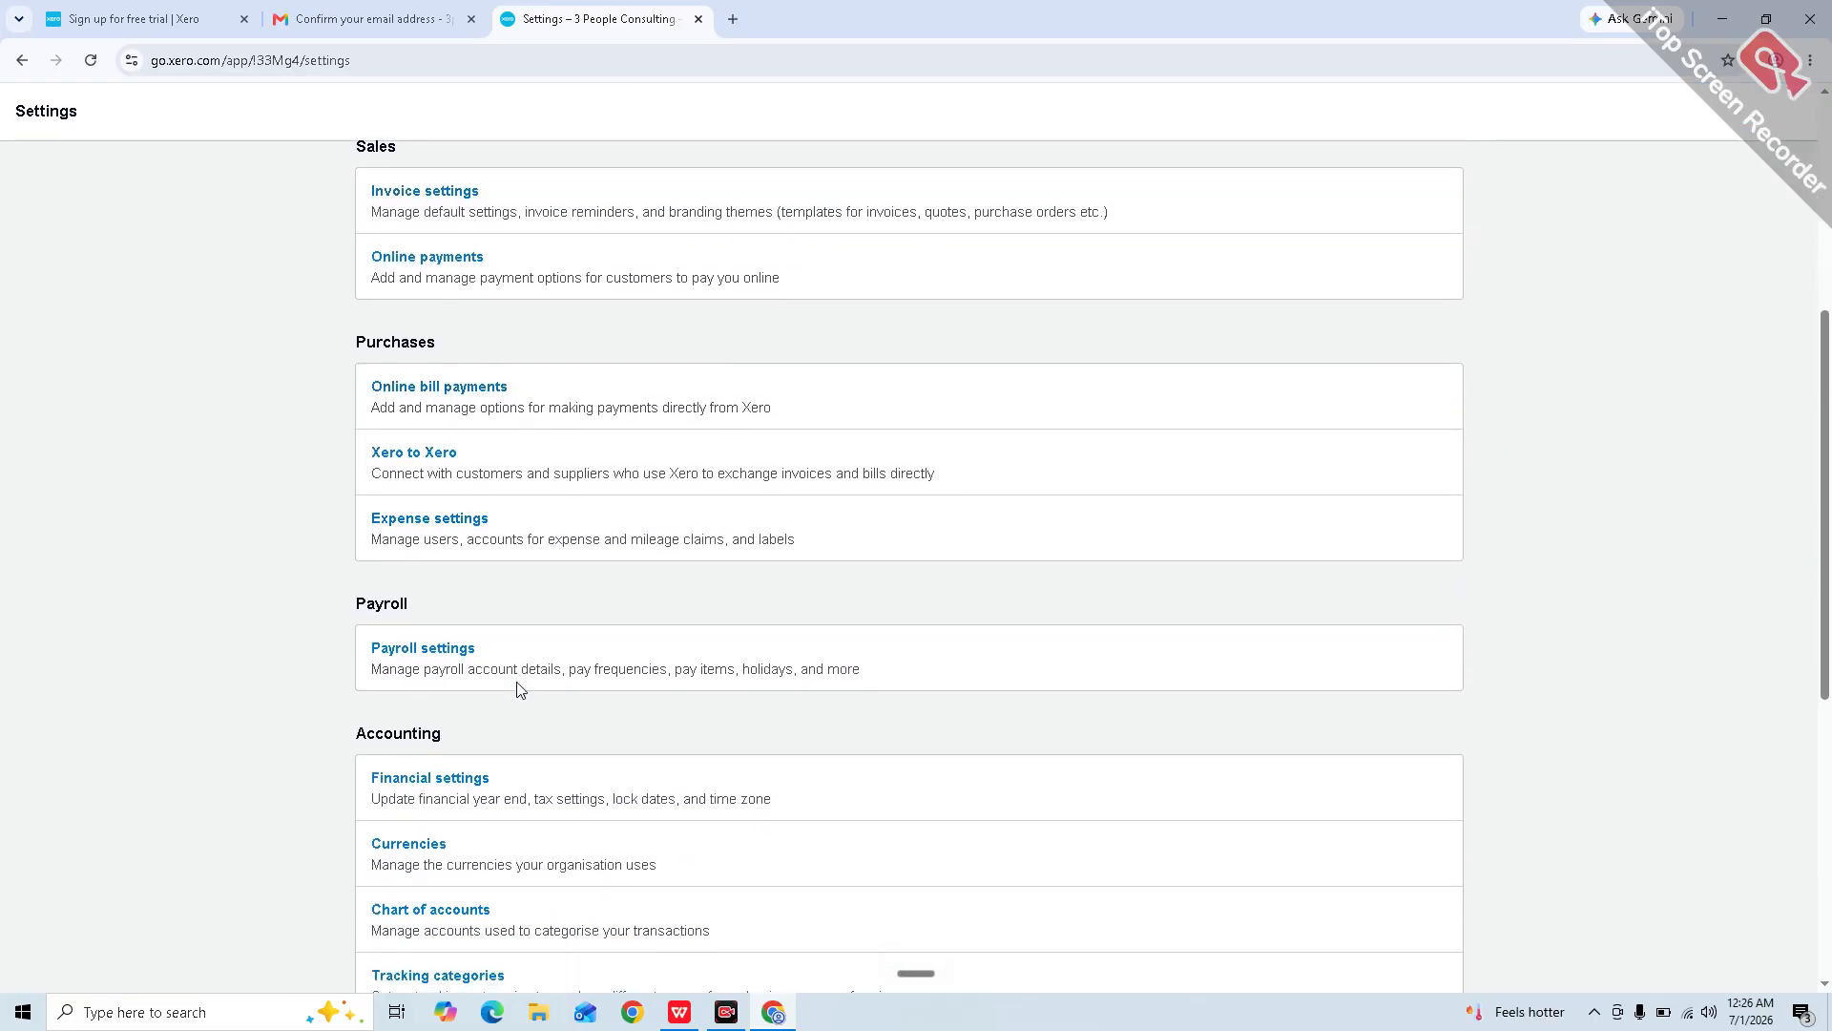
click(518, 617)
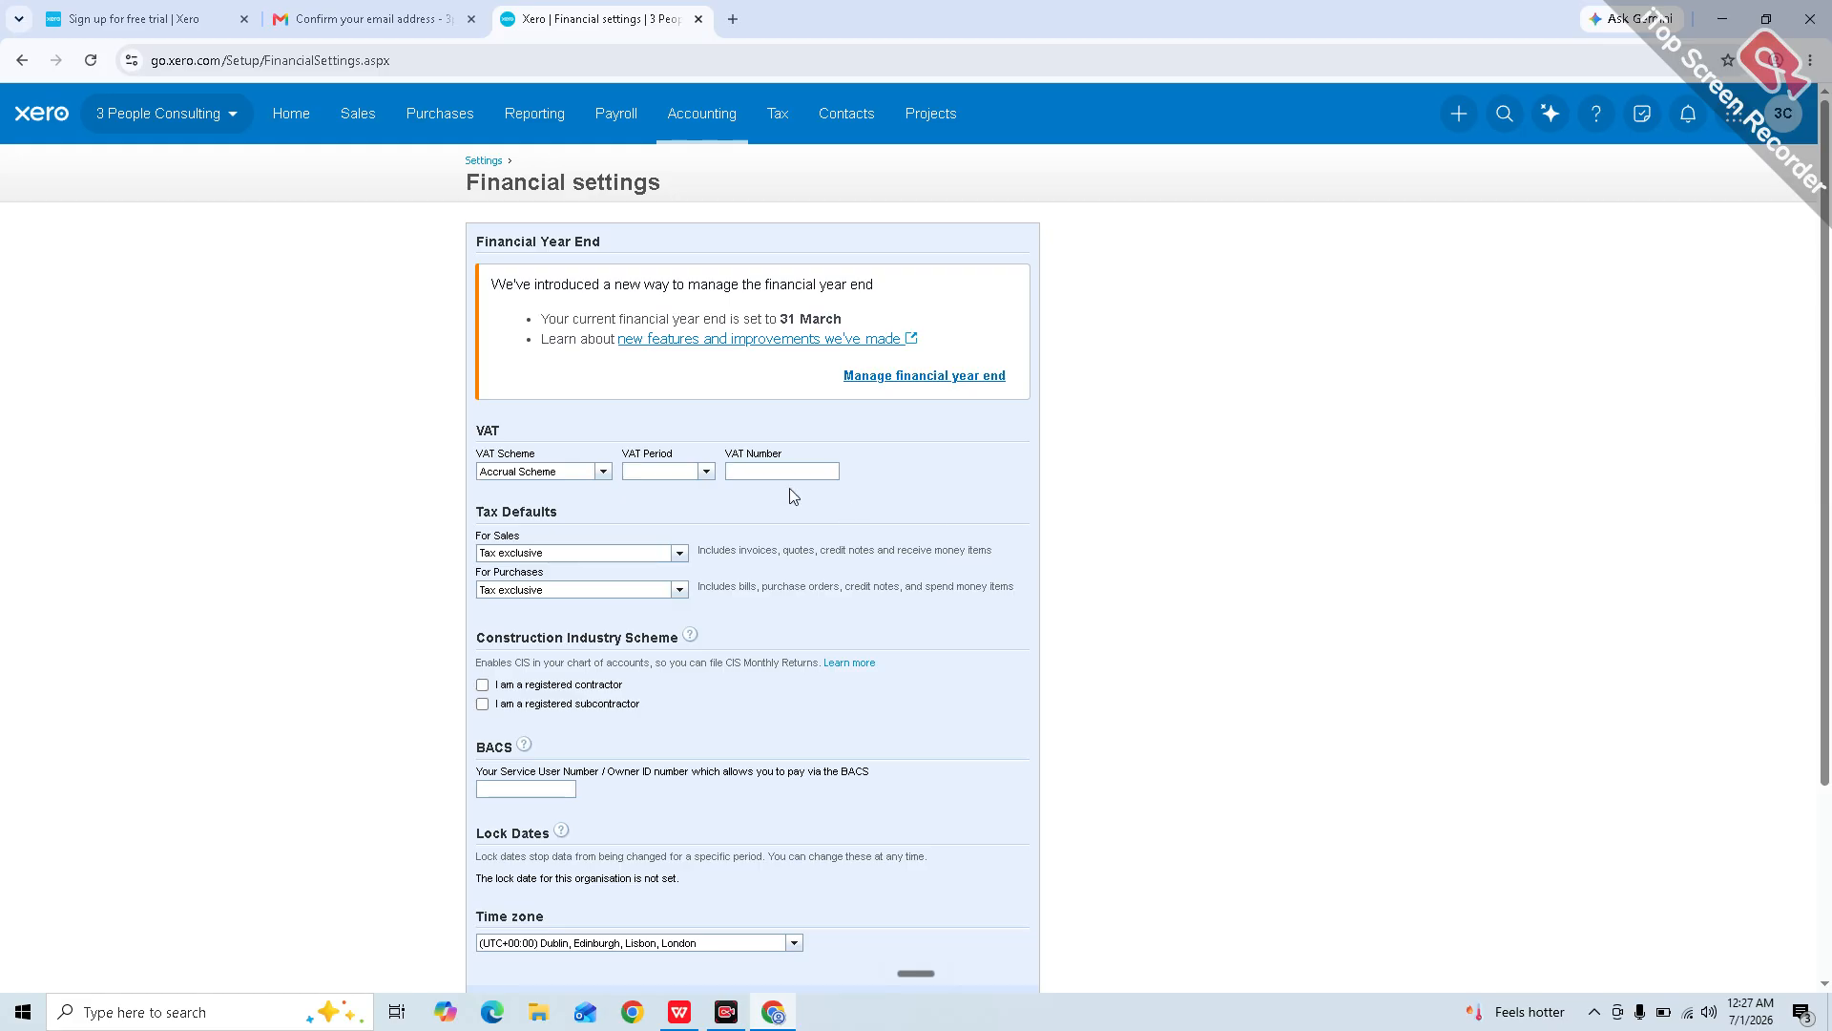
Step: Choose Cash Scheme and a Quarterly VAT period, keeping purchases defaulting to Tax exclusive
click(598, 477)
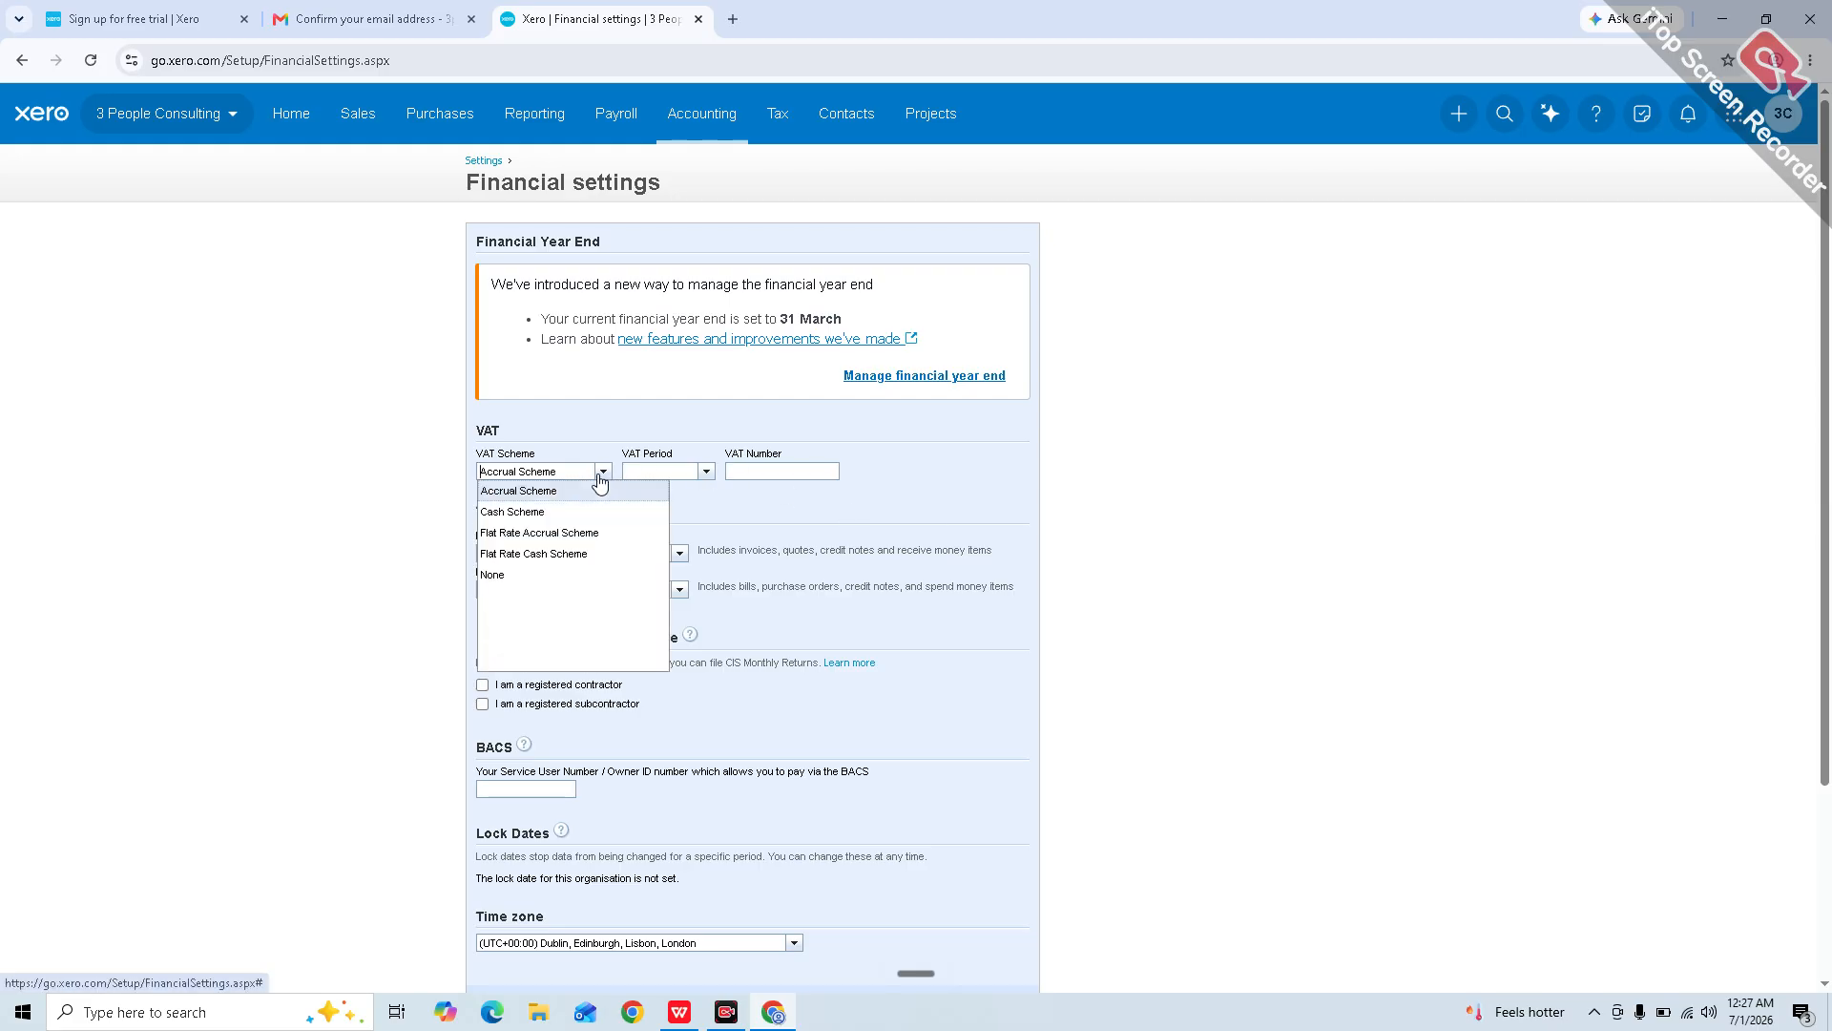
click(564, 513)
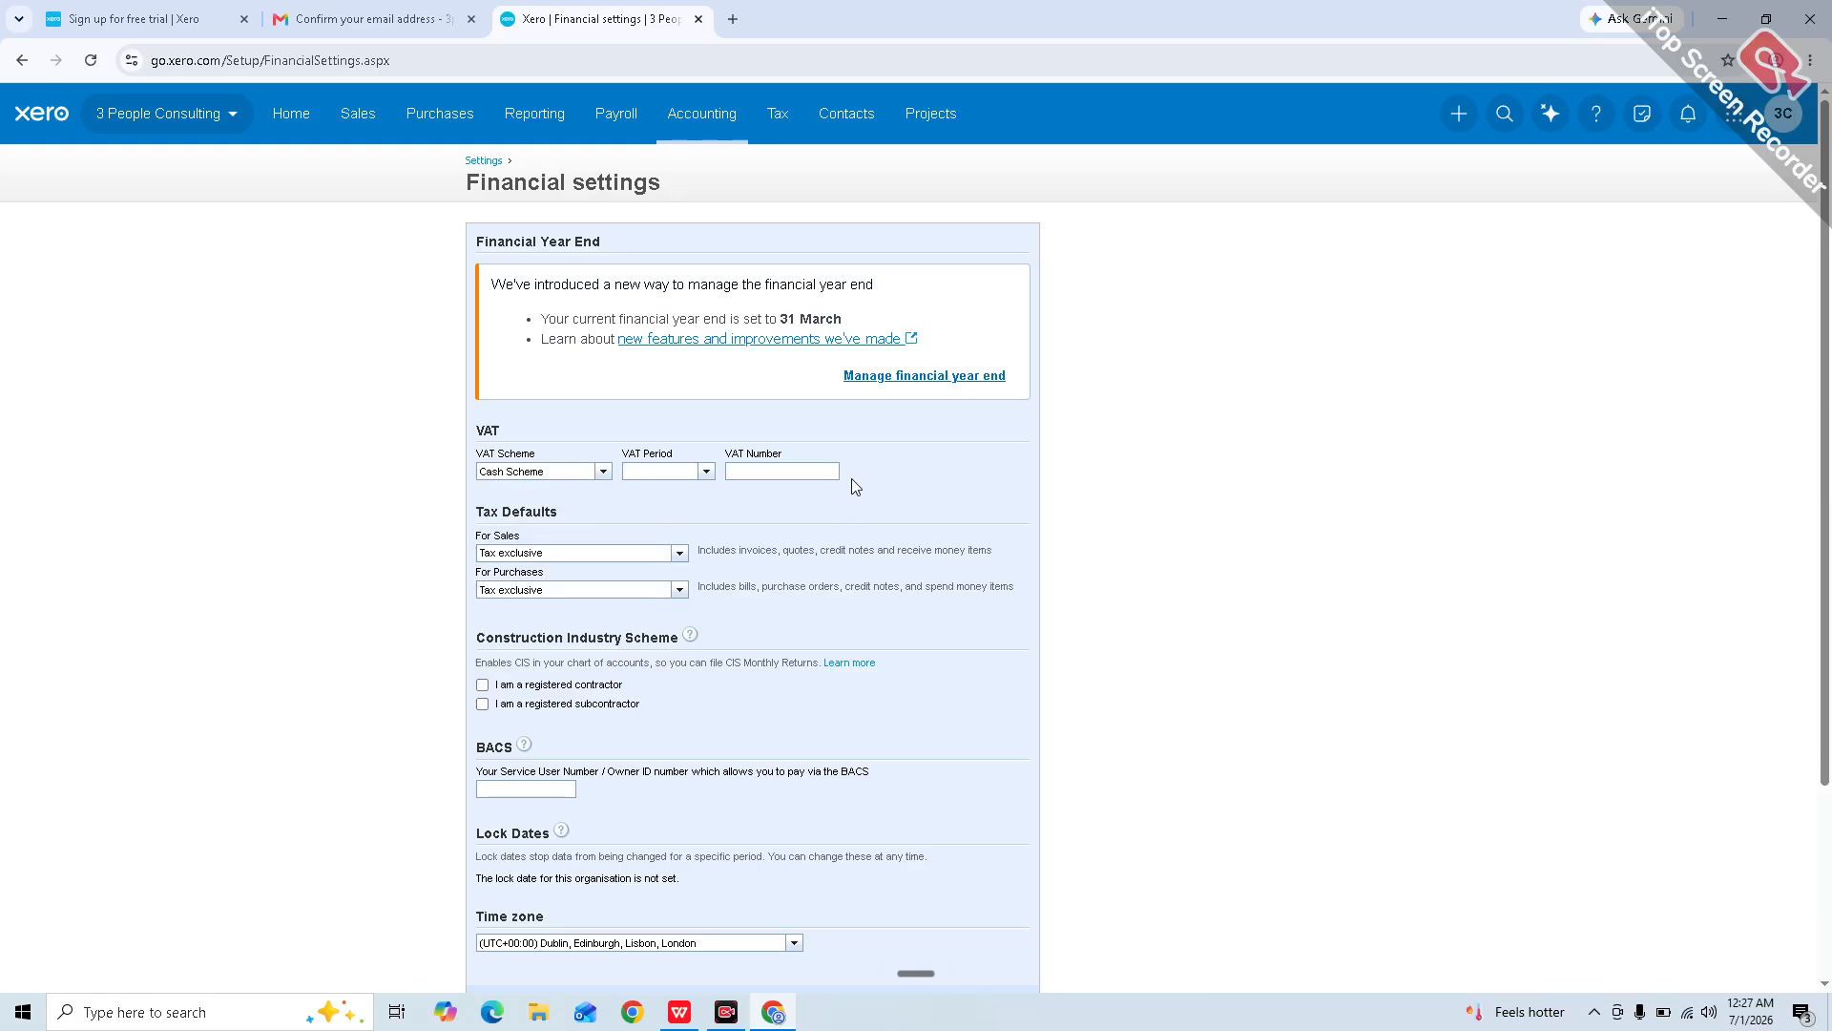
drag(852, 478, 696, 482)
click(691, 489)
click(714, 472)
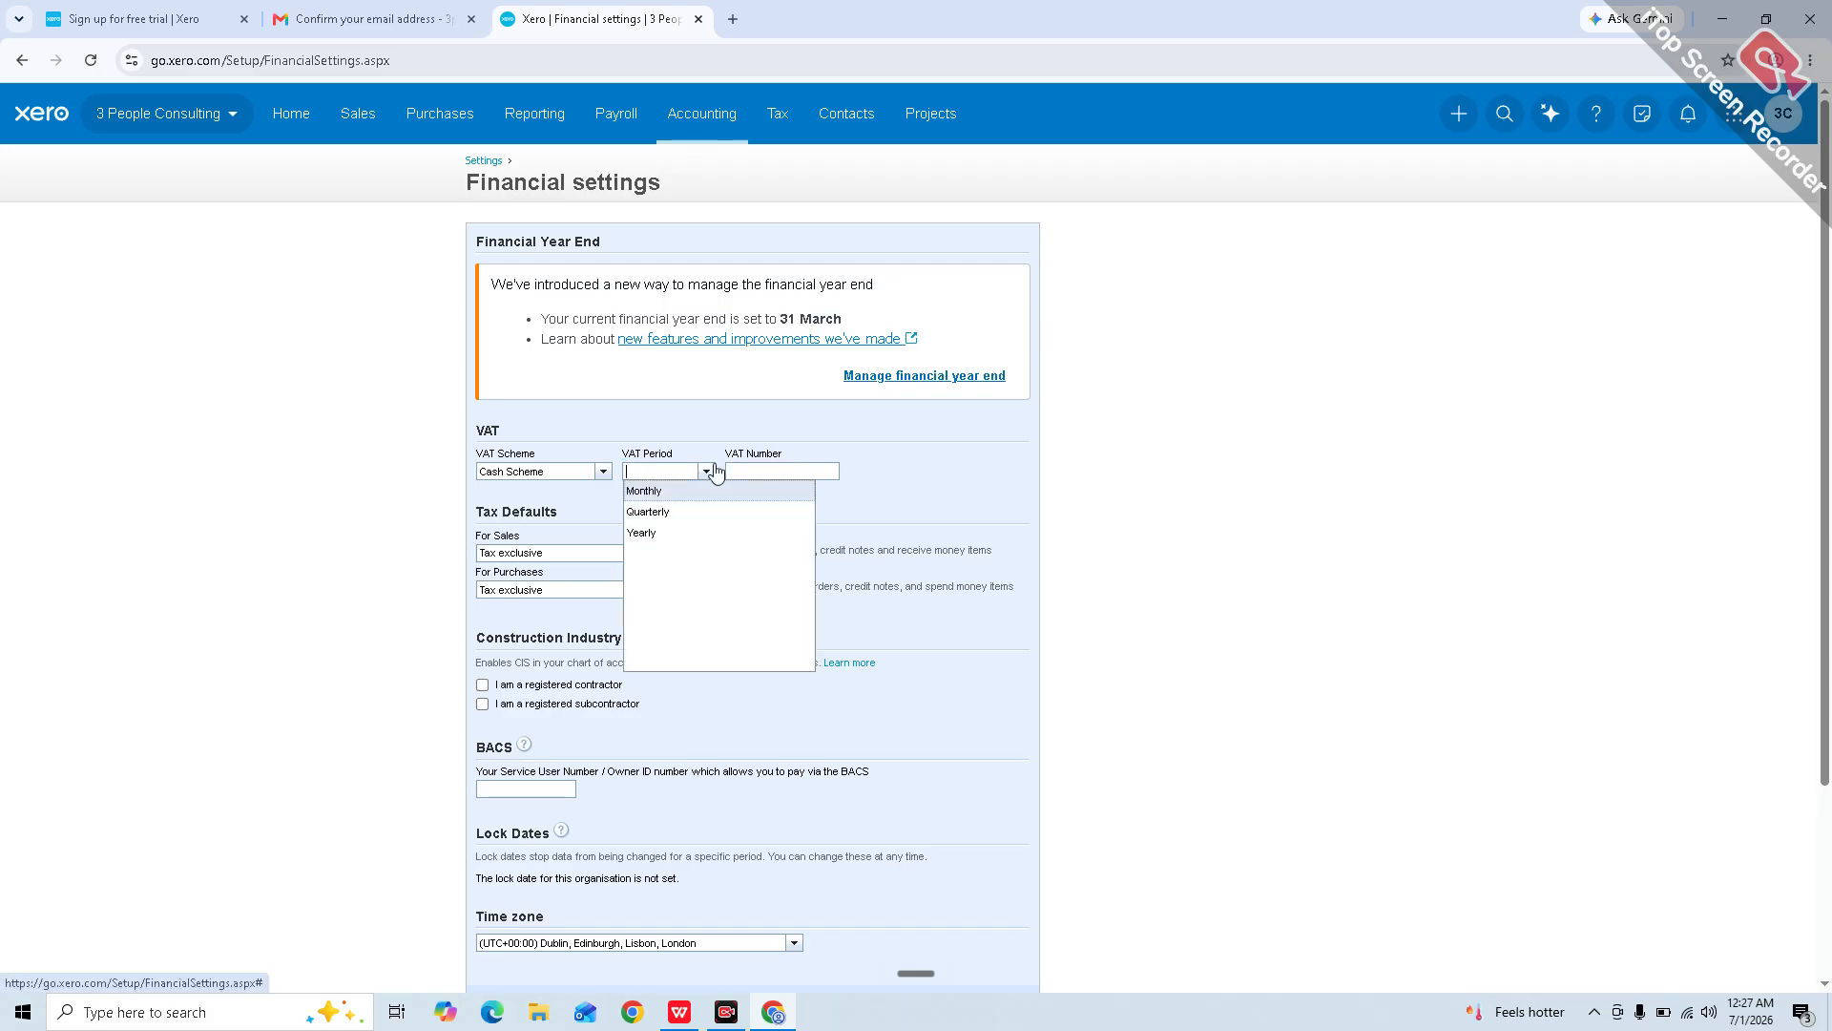
click(687, 512)
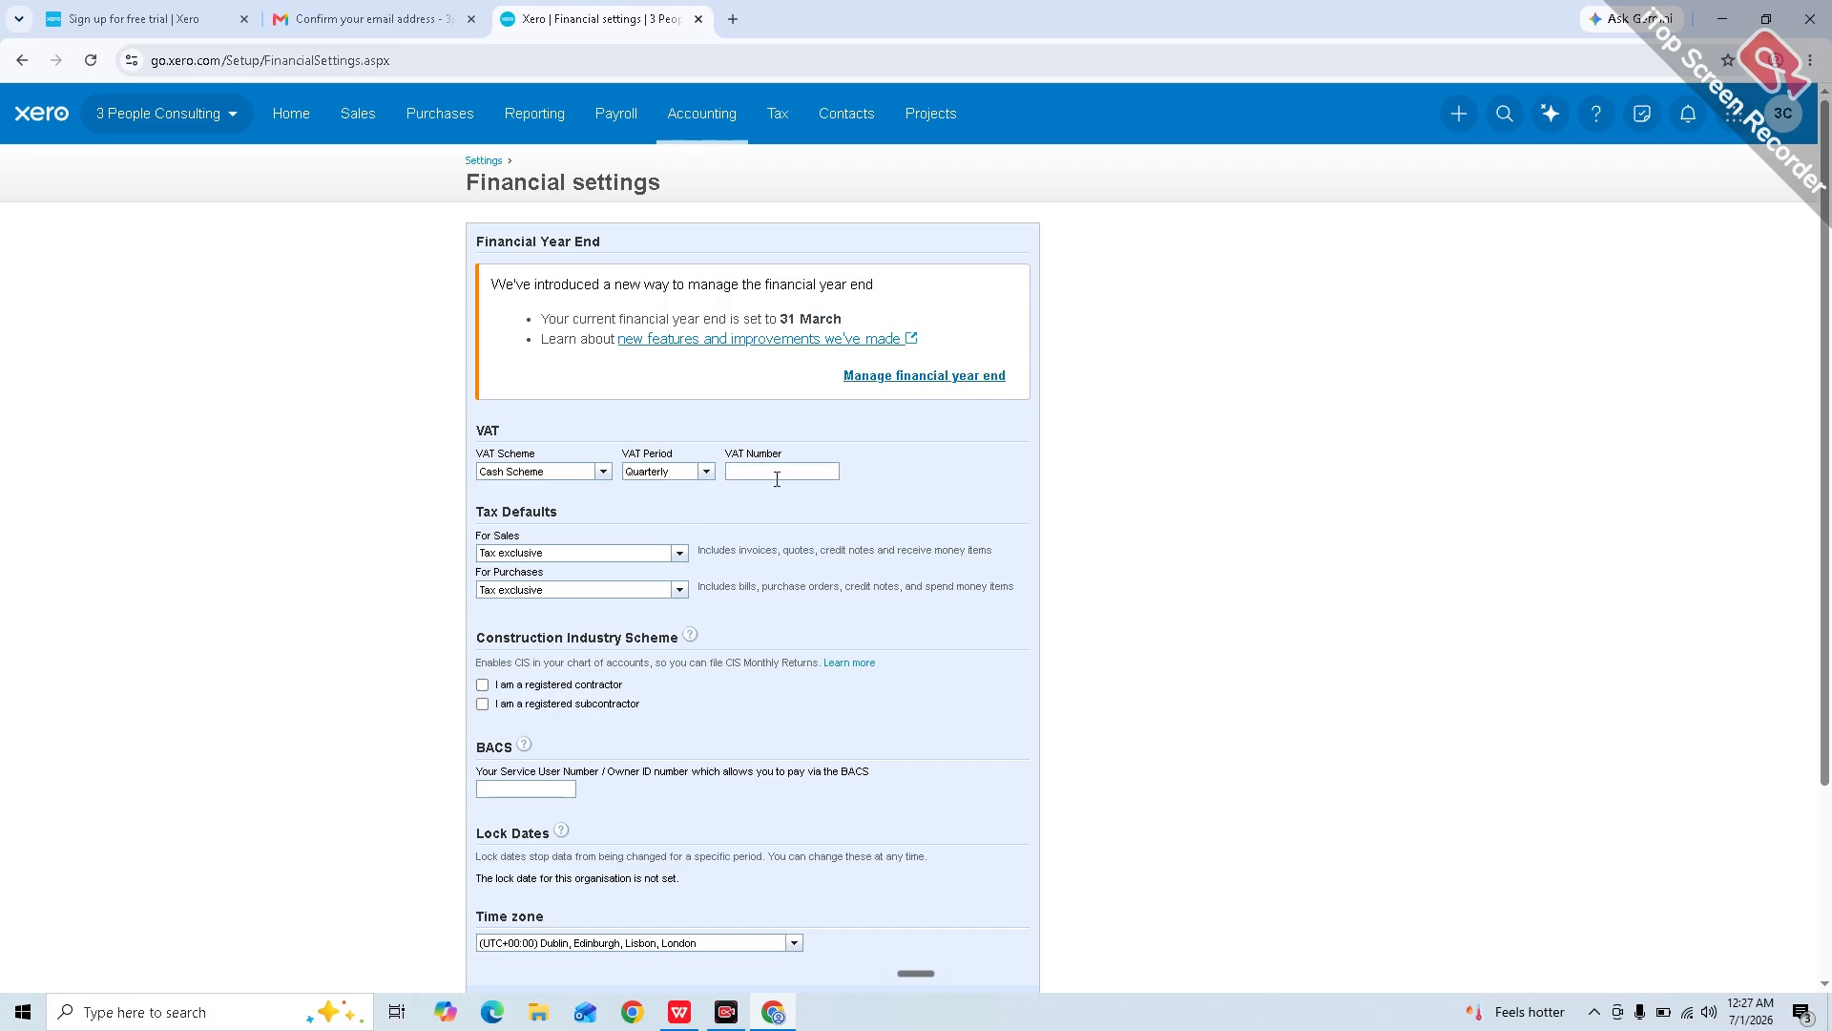
scroll(755, 570, down, 1)
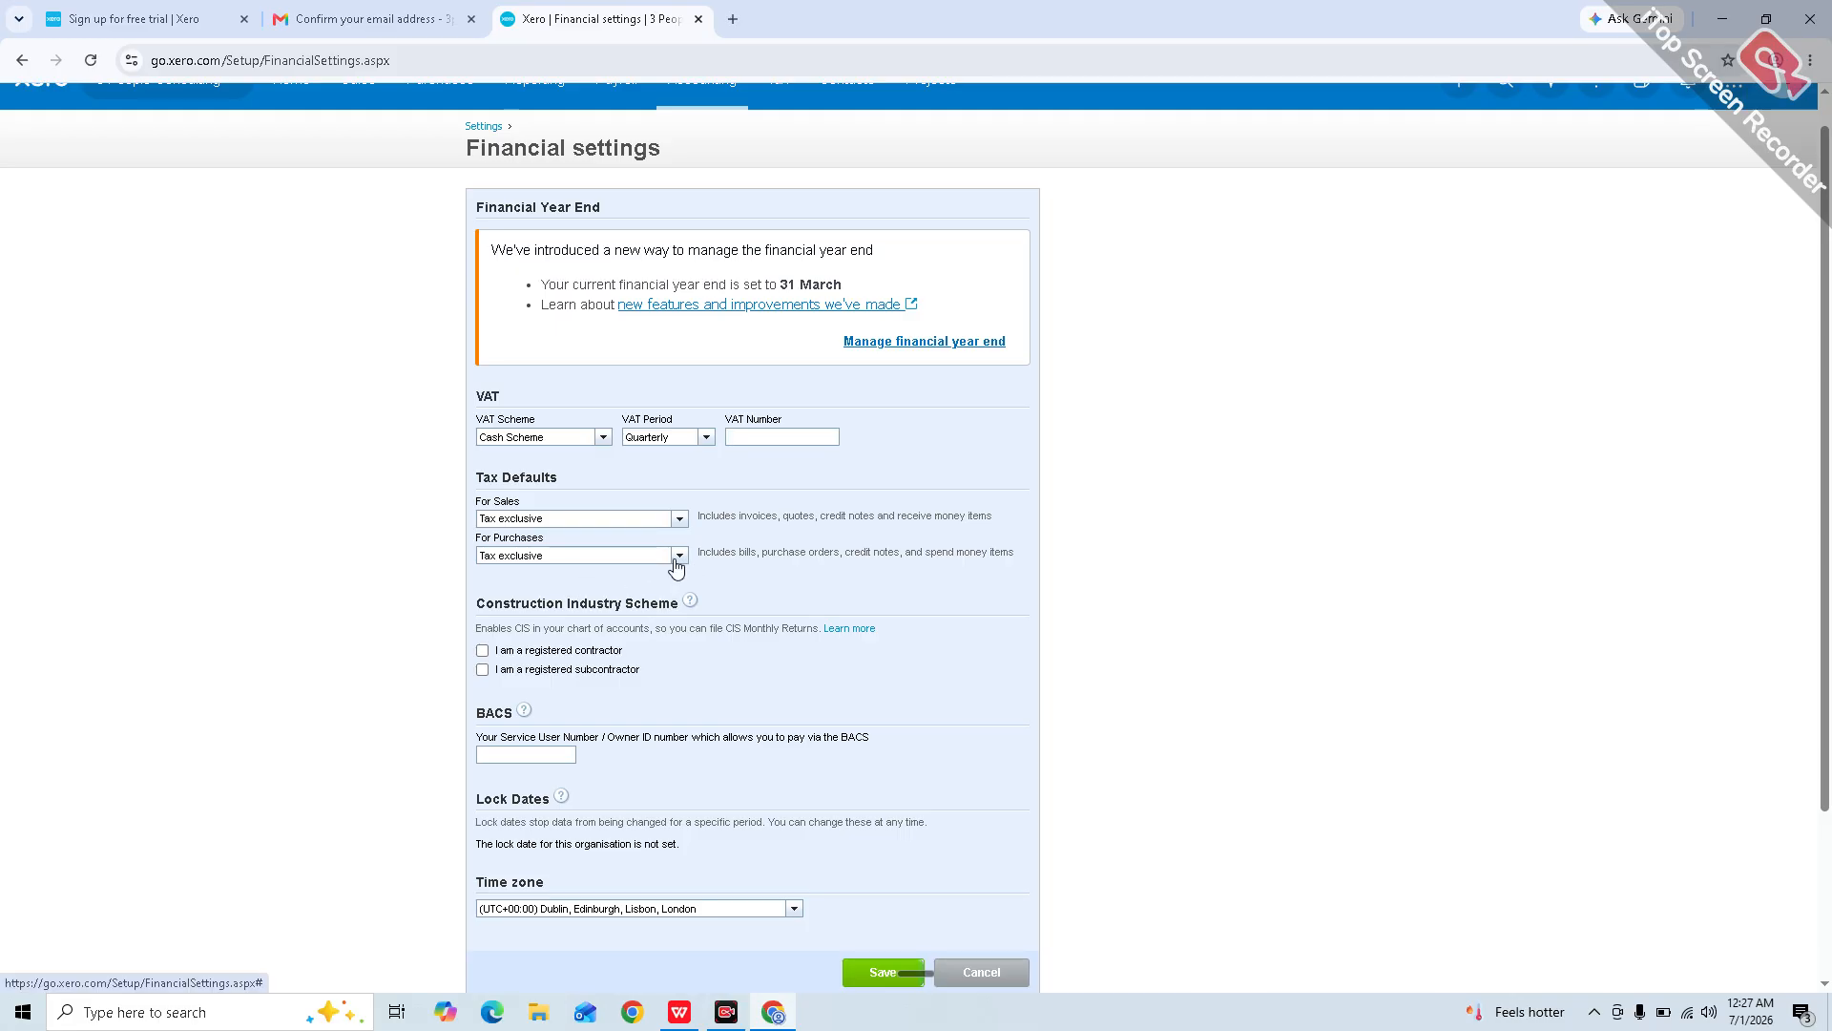
click(678, 555)
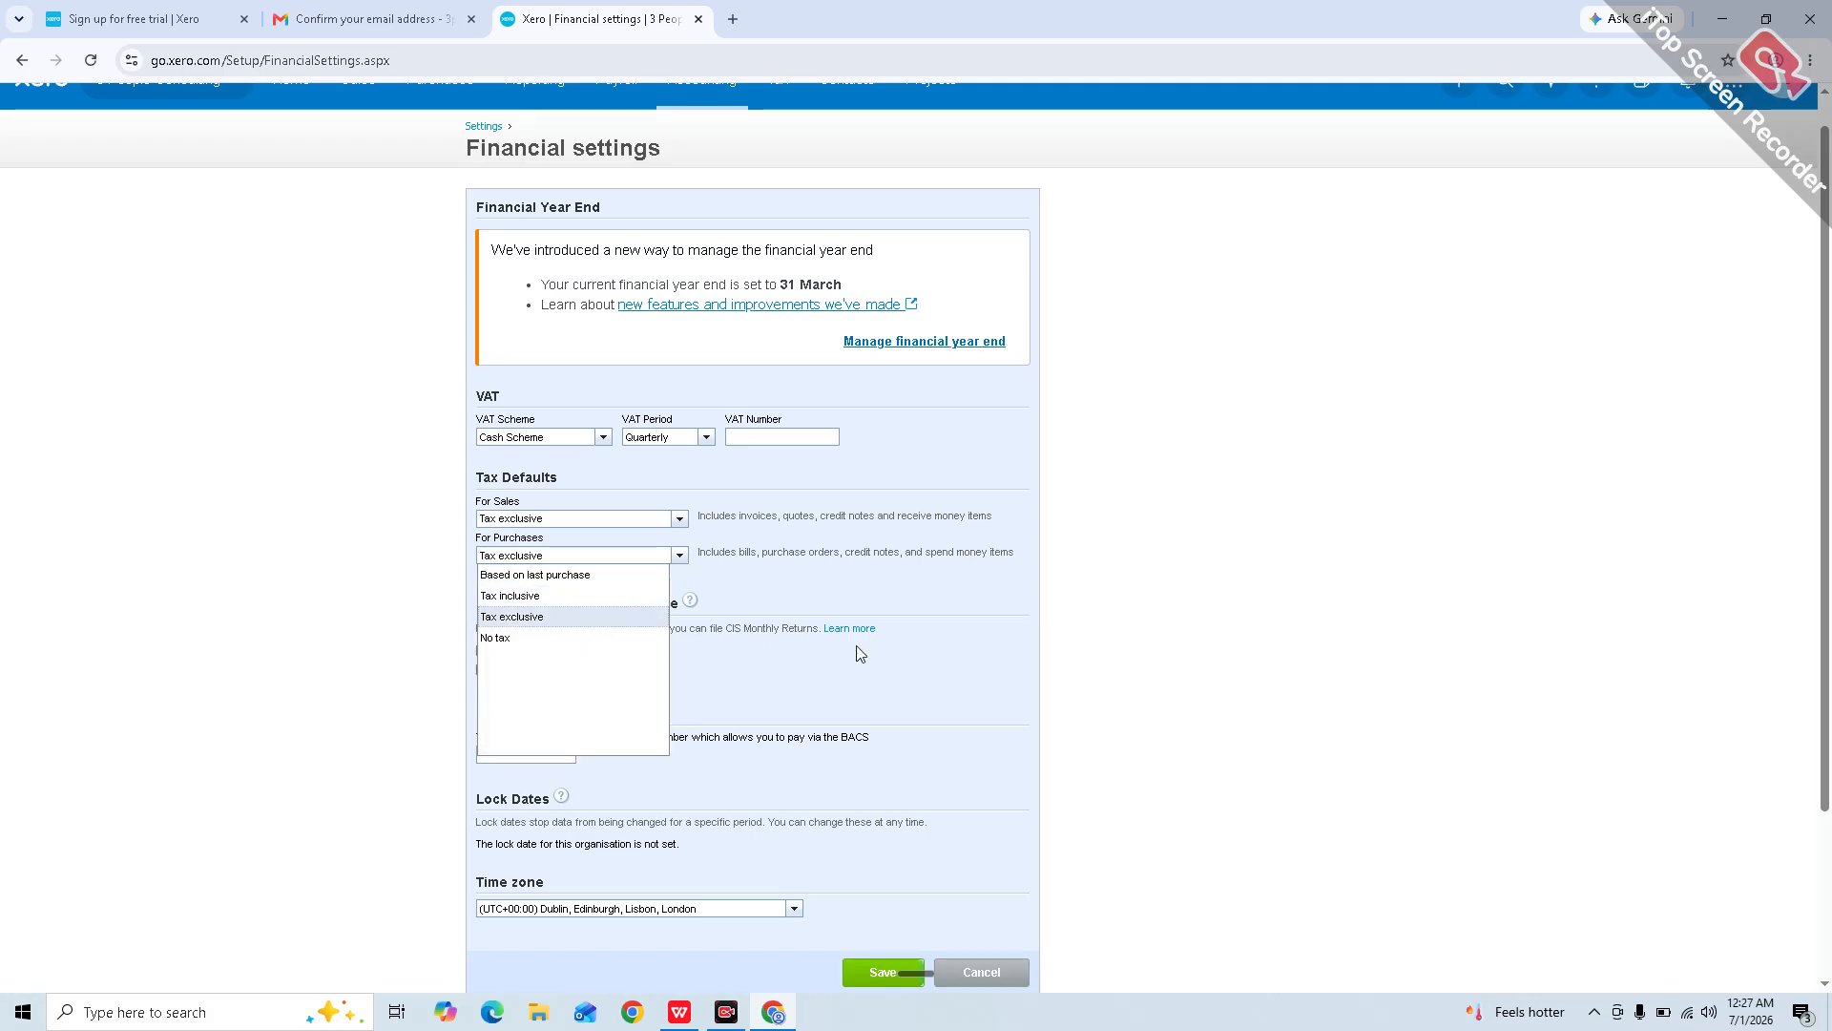
click(977, 630)
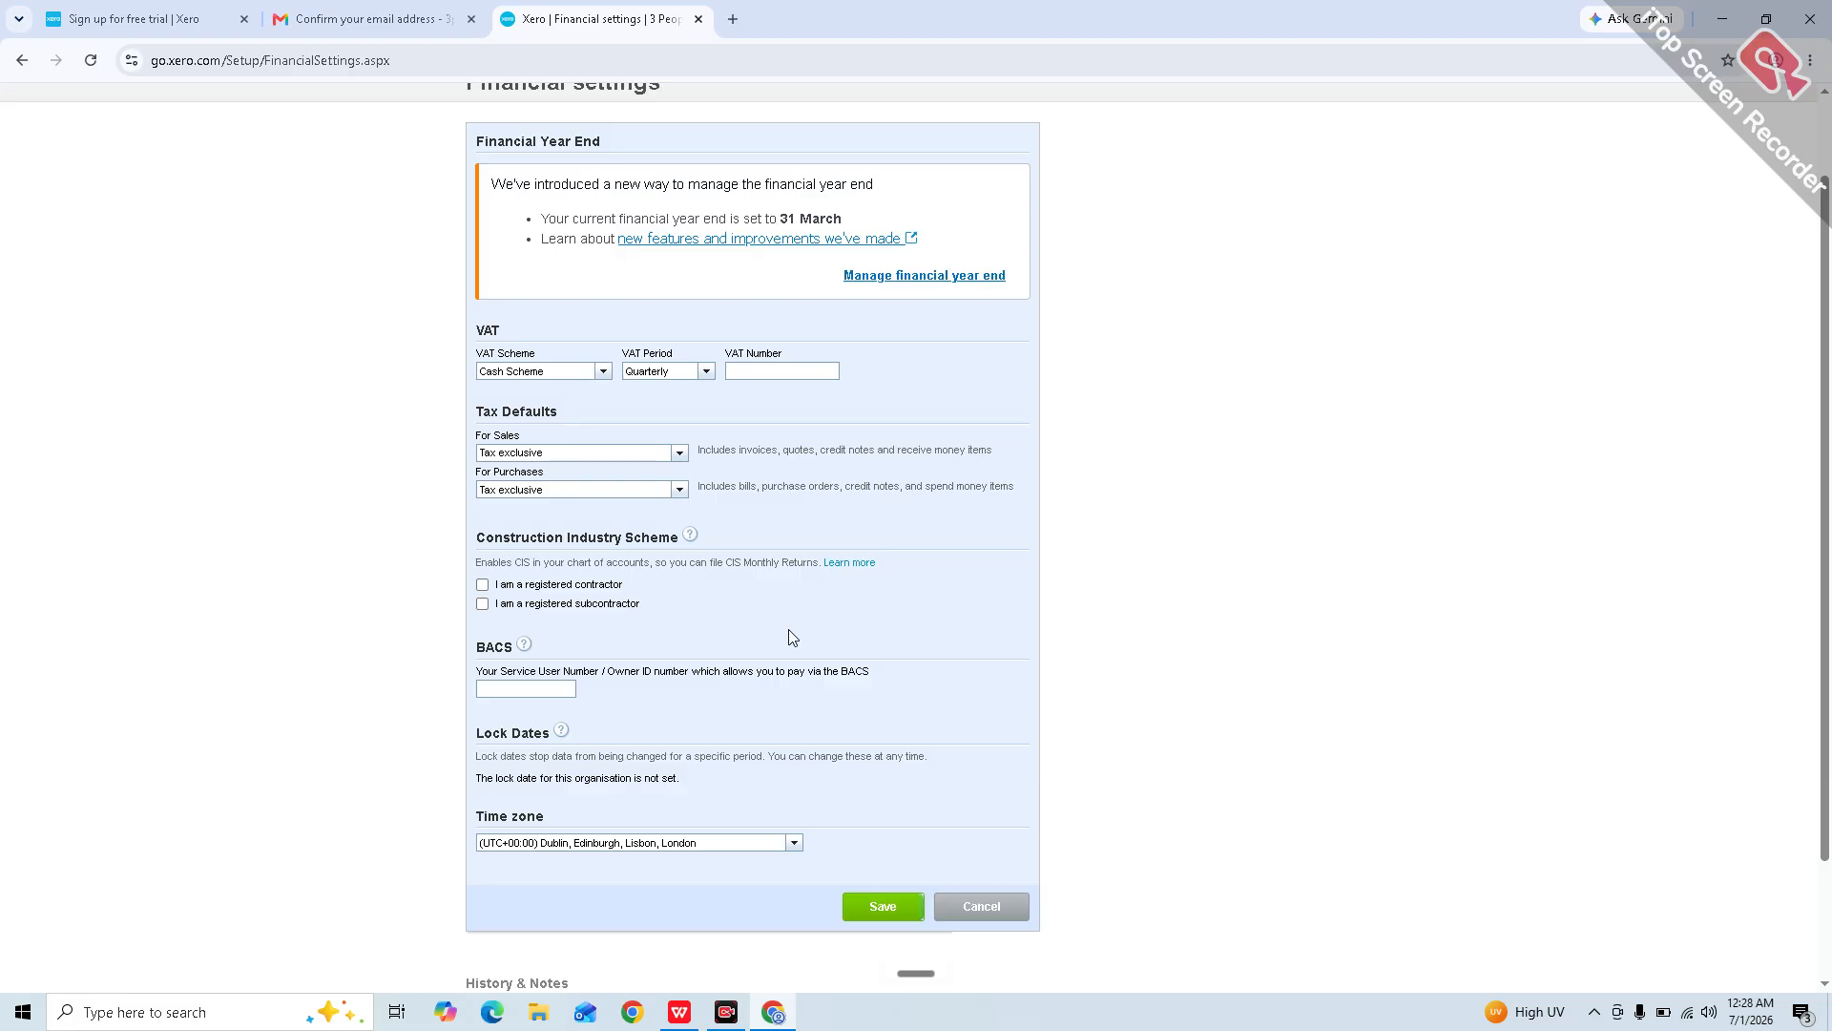
Step: Mark the organisation as a registered CIS subcontractor at the Standard (20%) rate and try saving
click(483, 604)
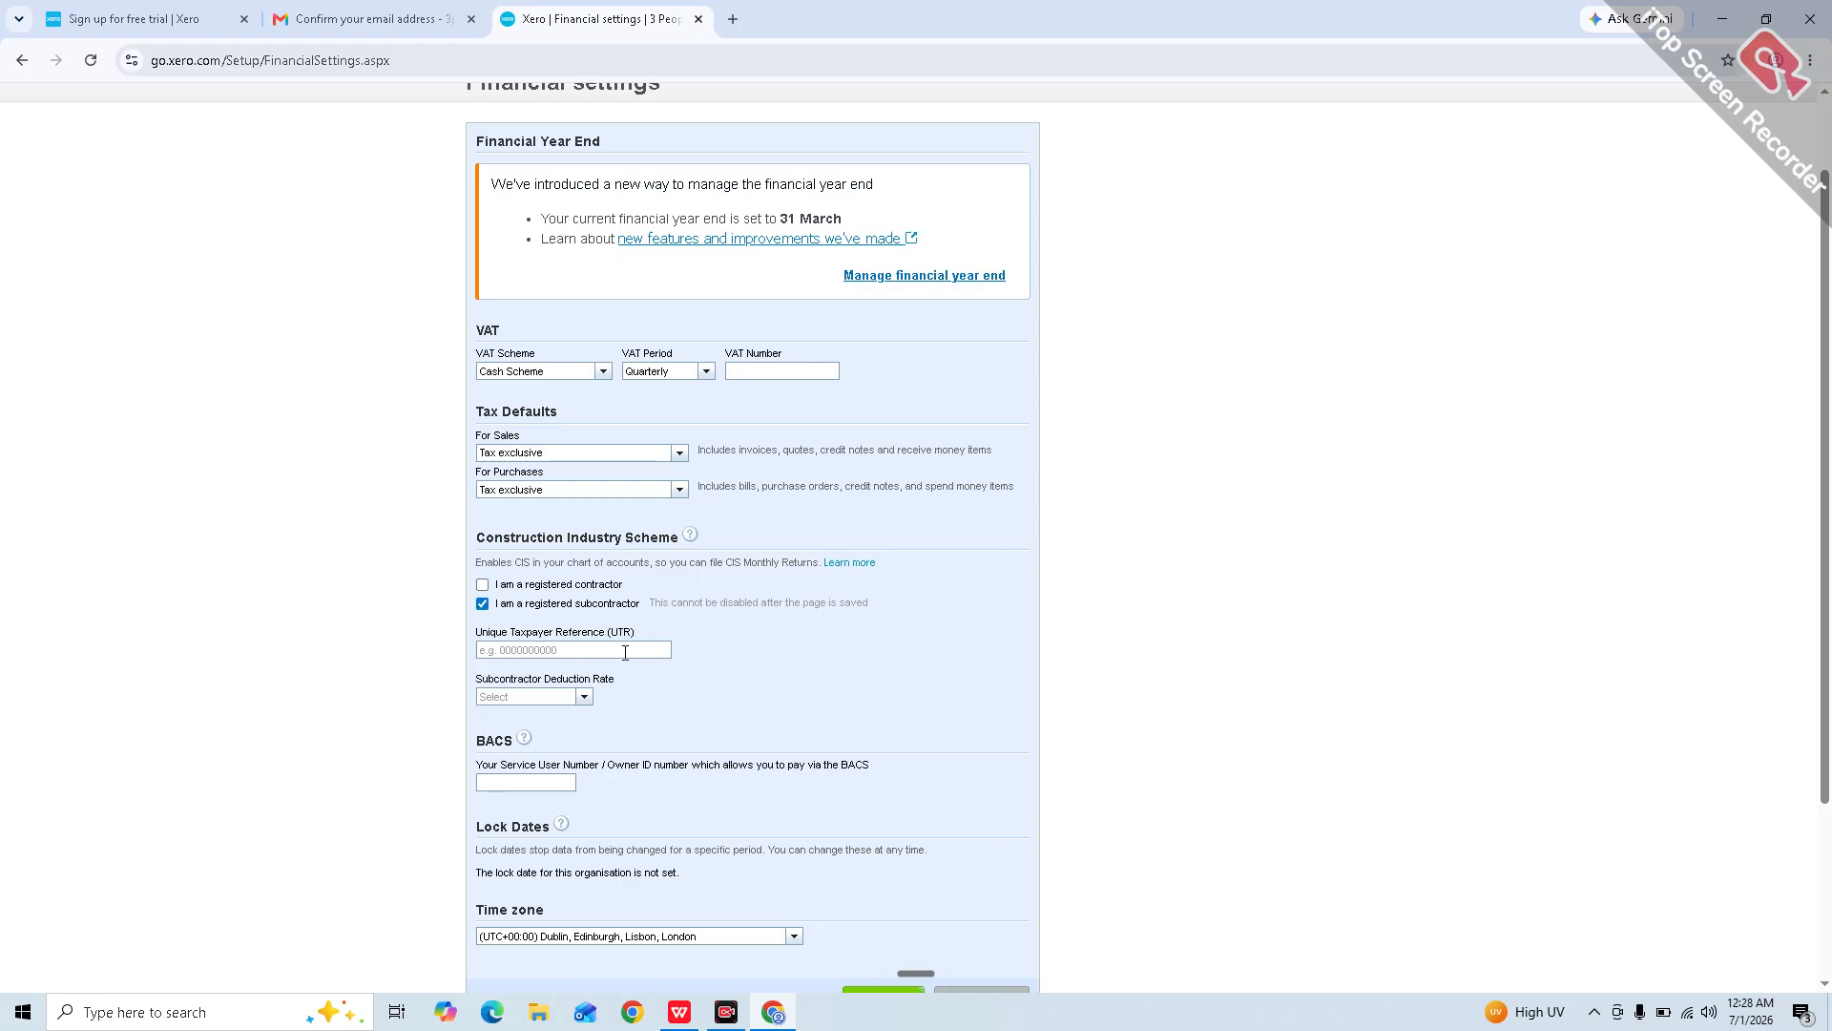
click(584, 698)
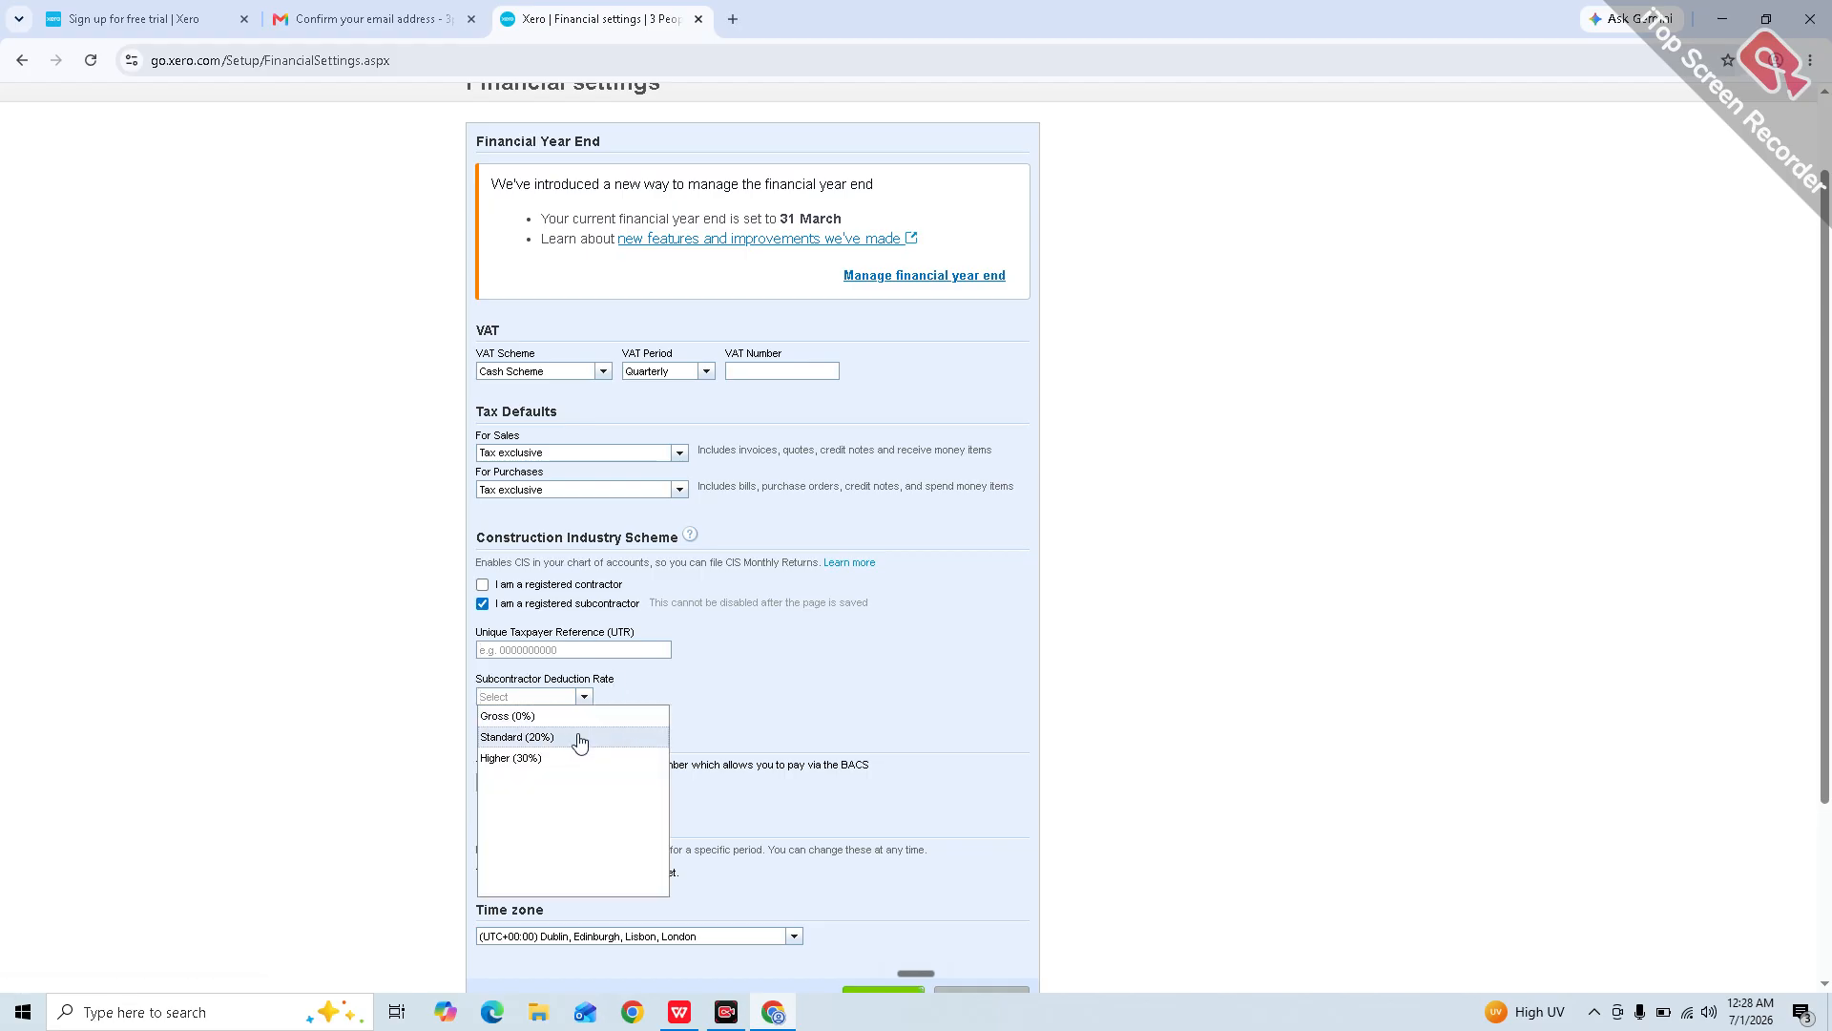
click(577, 737)
scroll(679, 753, down, 1)
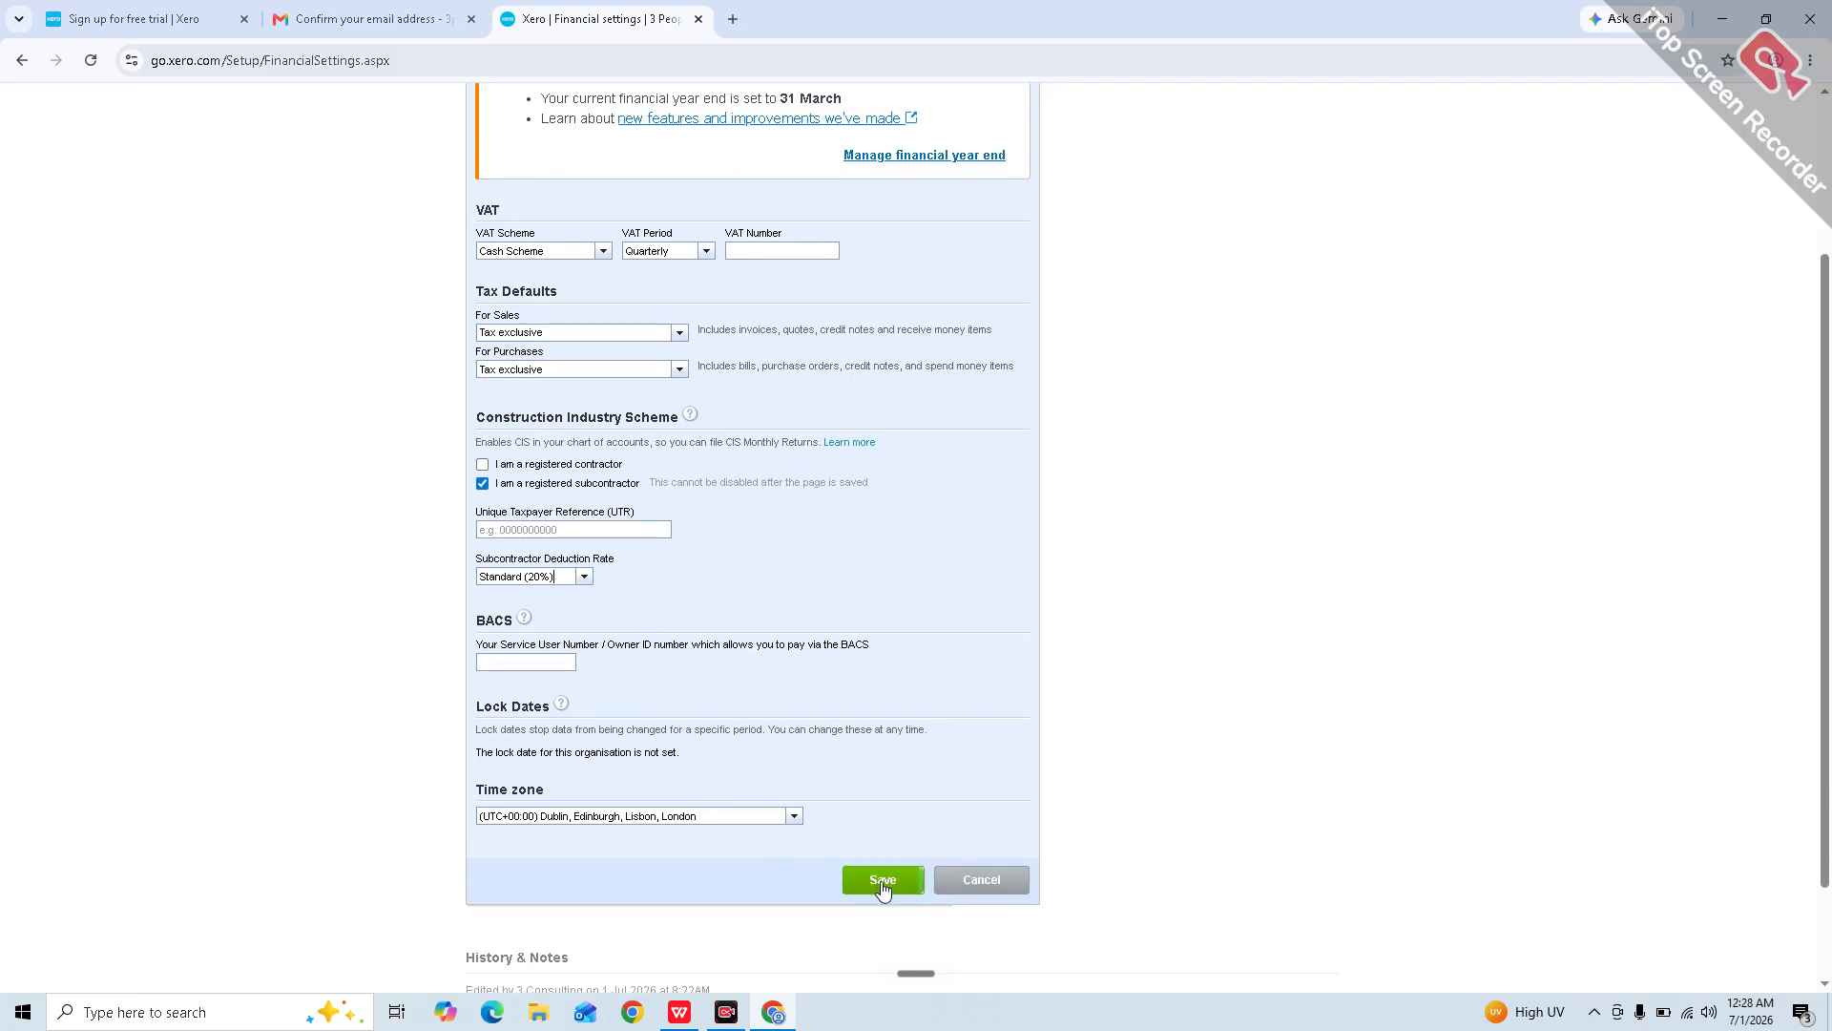
click(879, 878)
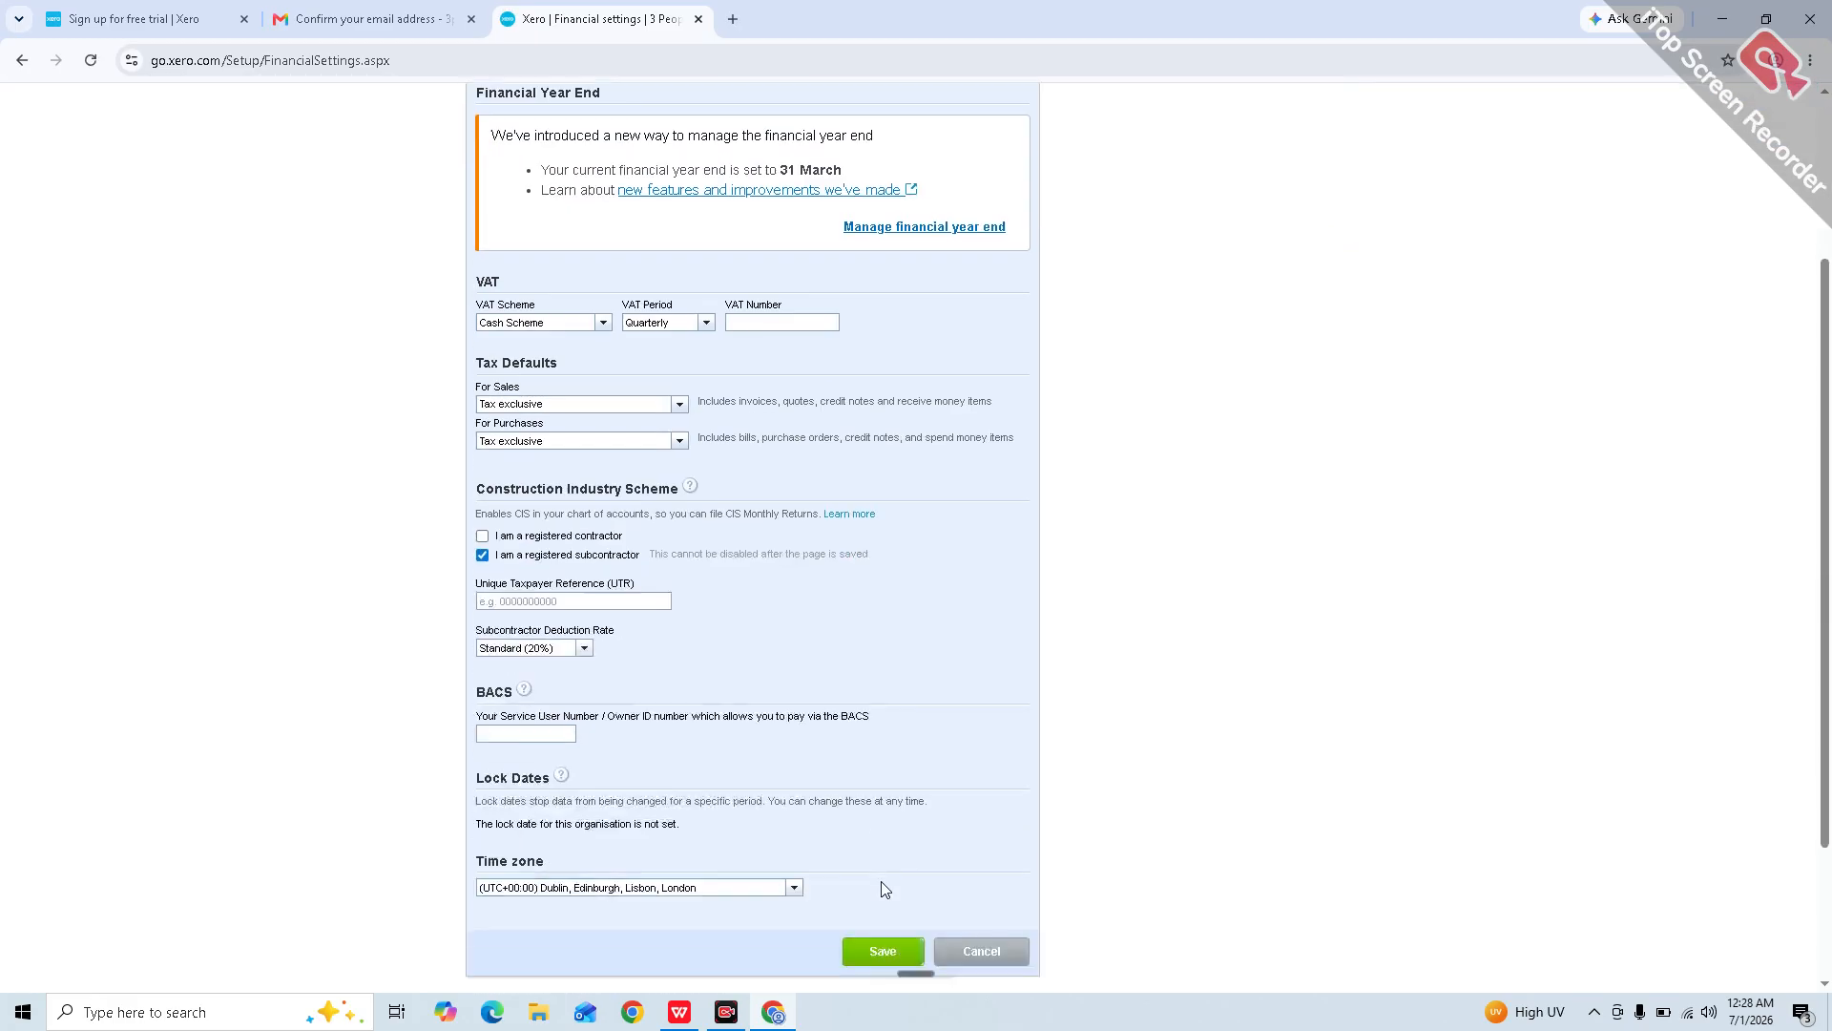
Step: Enter the taxpayer reference (UTR), correct an extra digit, and save the Financial settings
scroll(886, 889, down, 1)
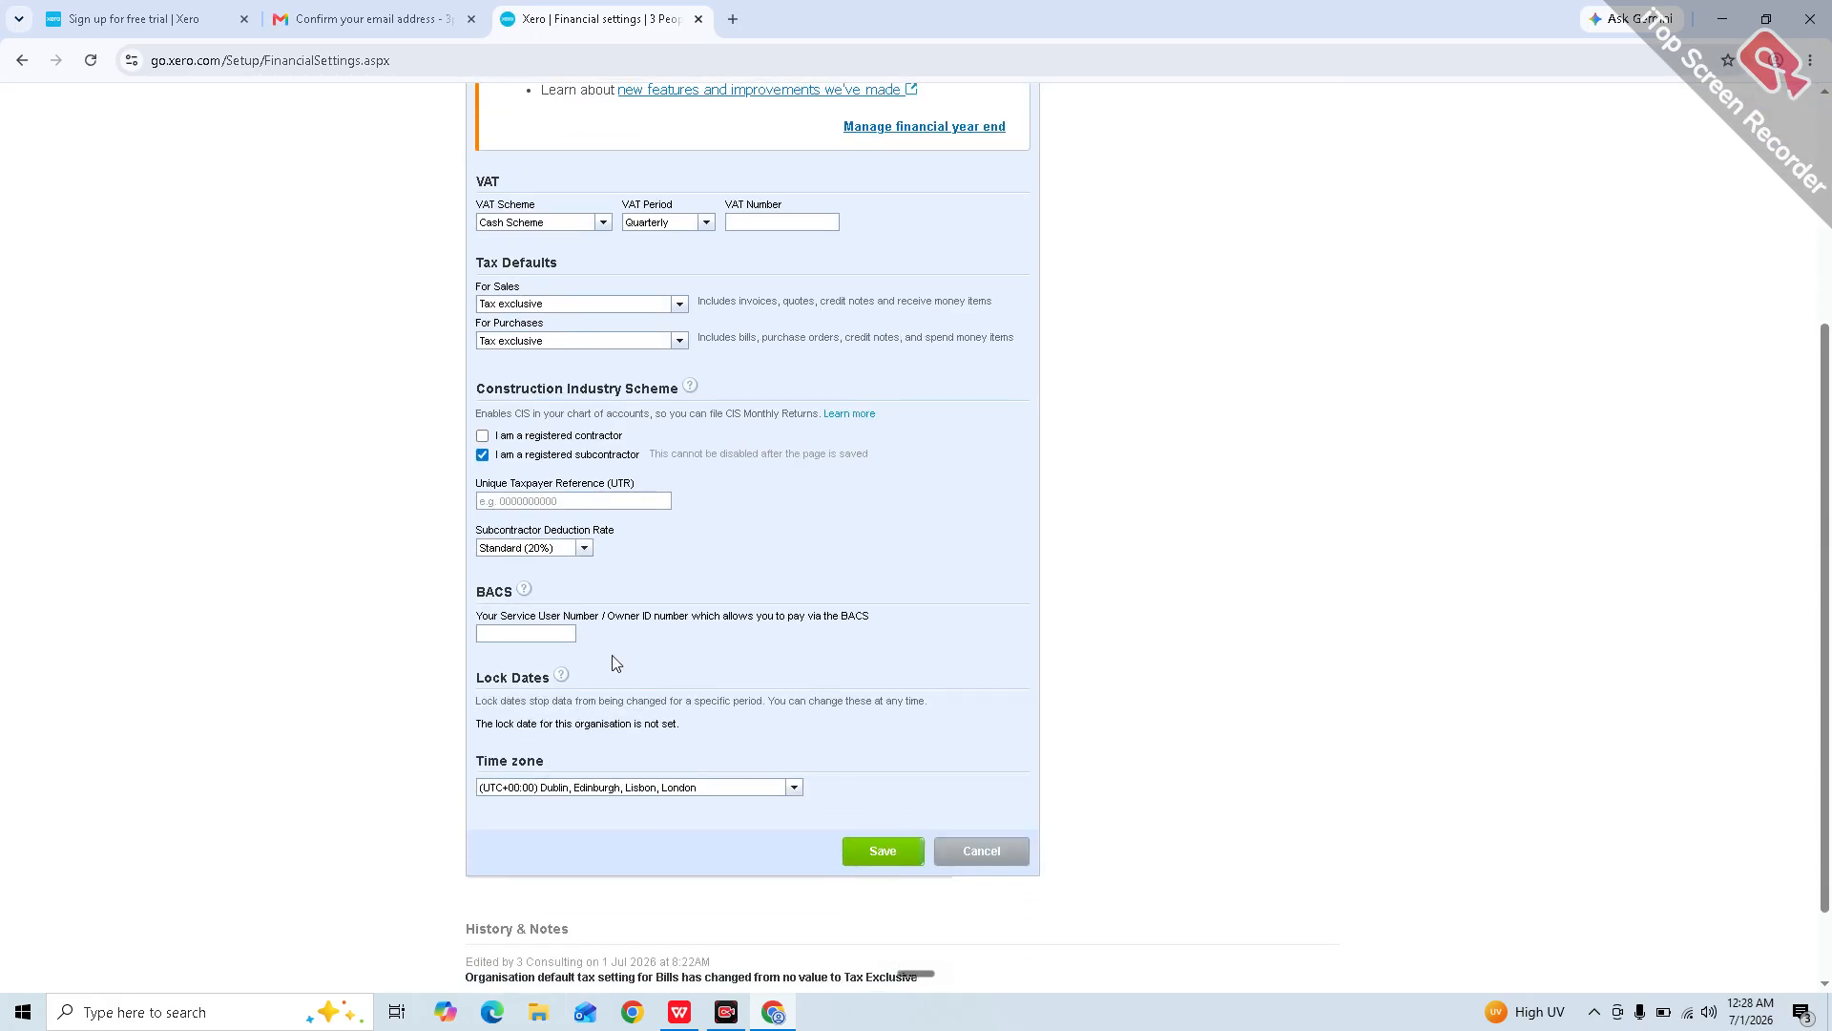
click(539, 503)
text(000000000)
click(880, 848)
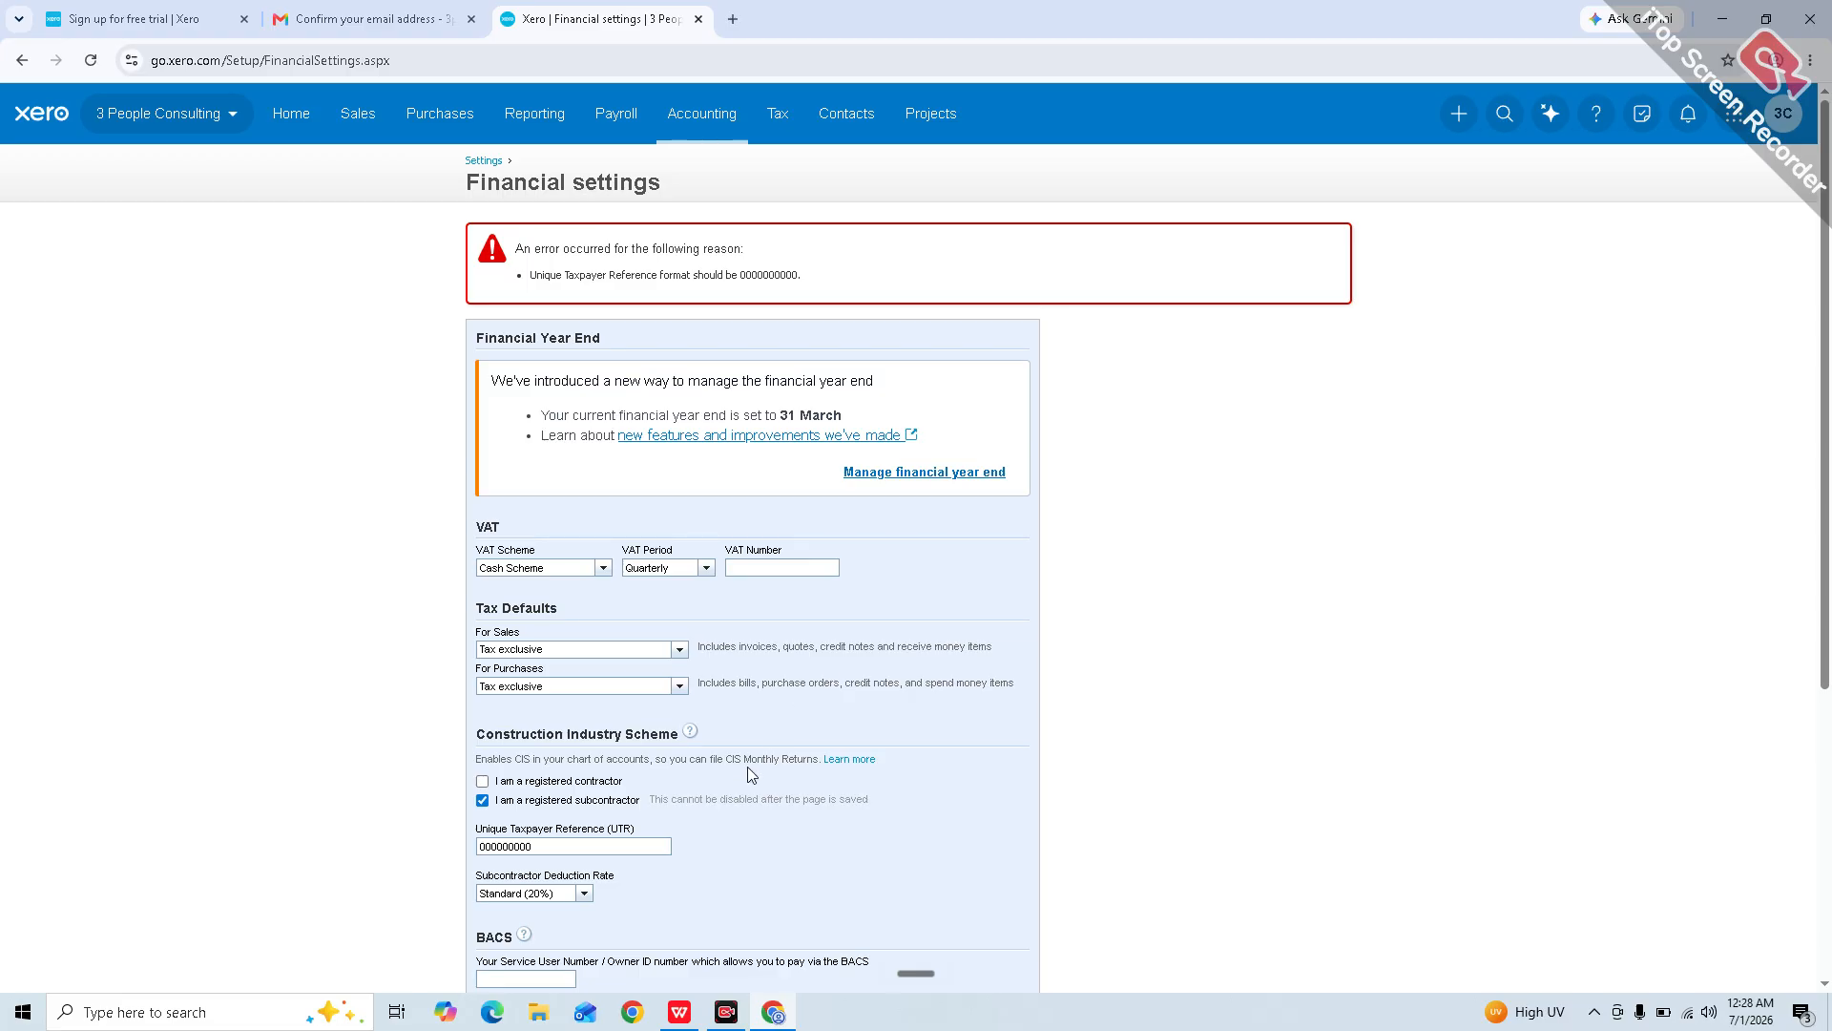
scroll(748, 766, down, 2)
key(BackSpace)
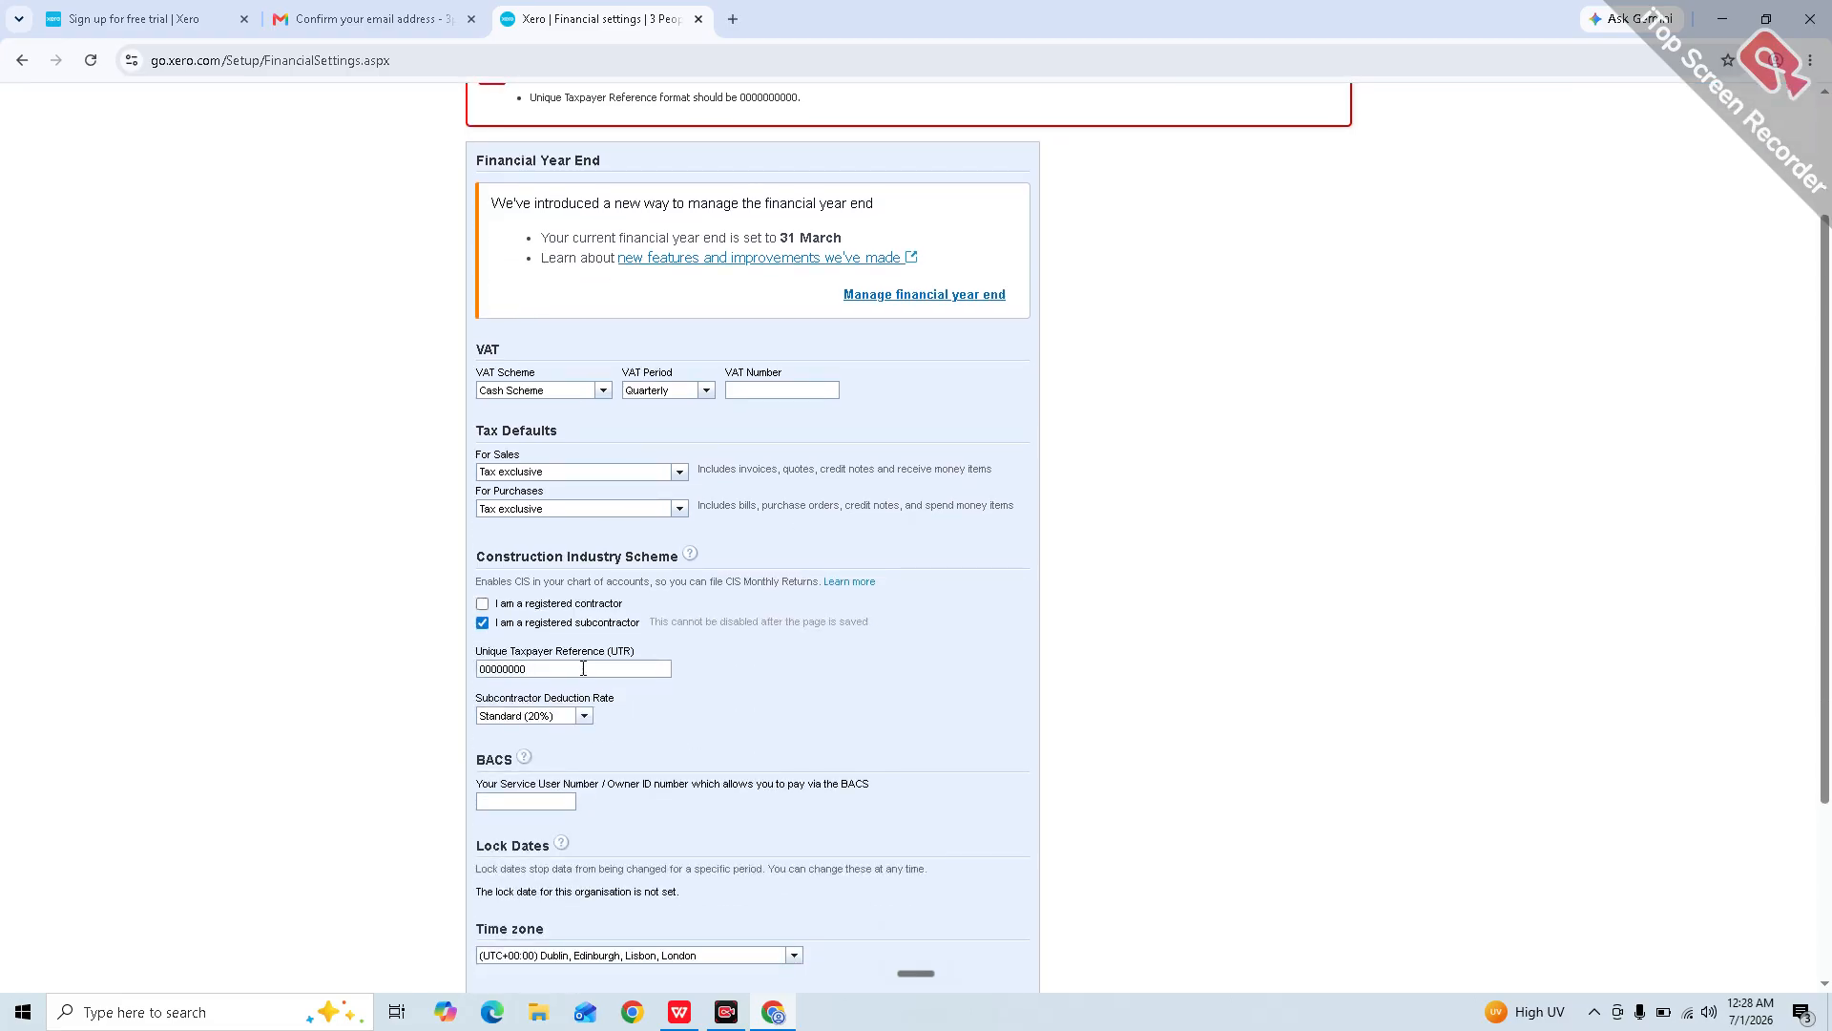
scroll(583, 668, down, 3)
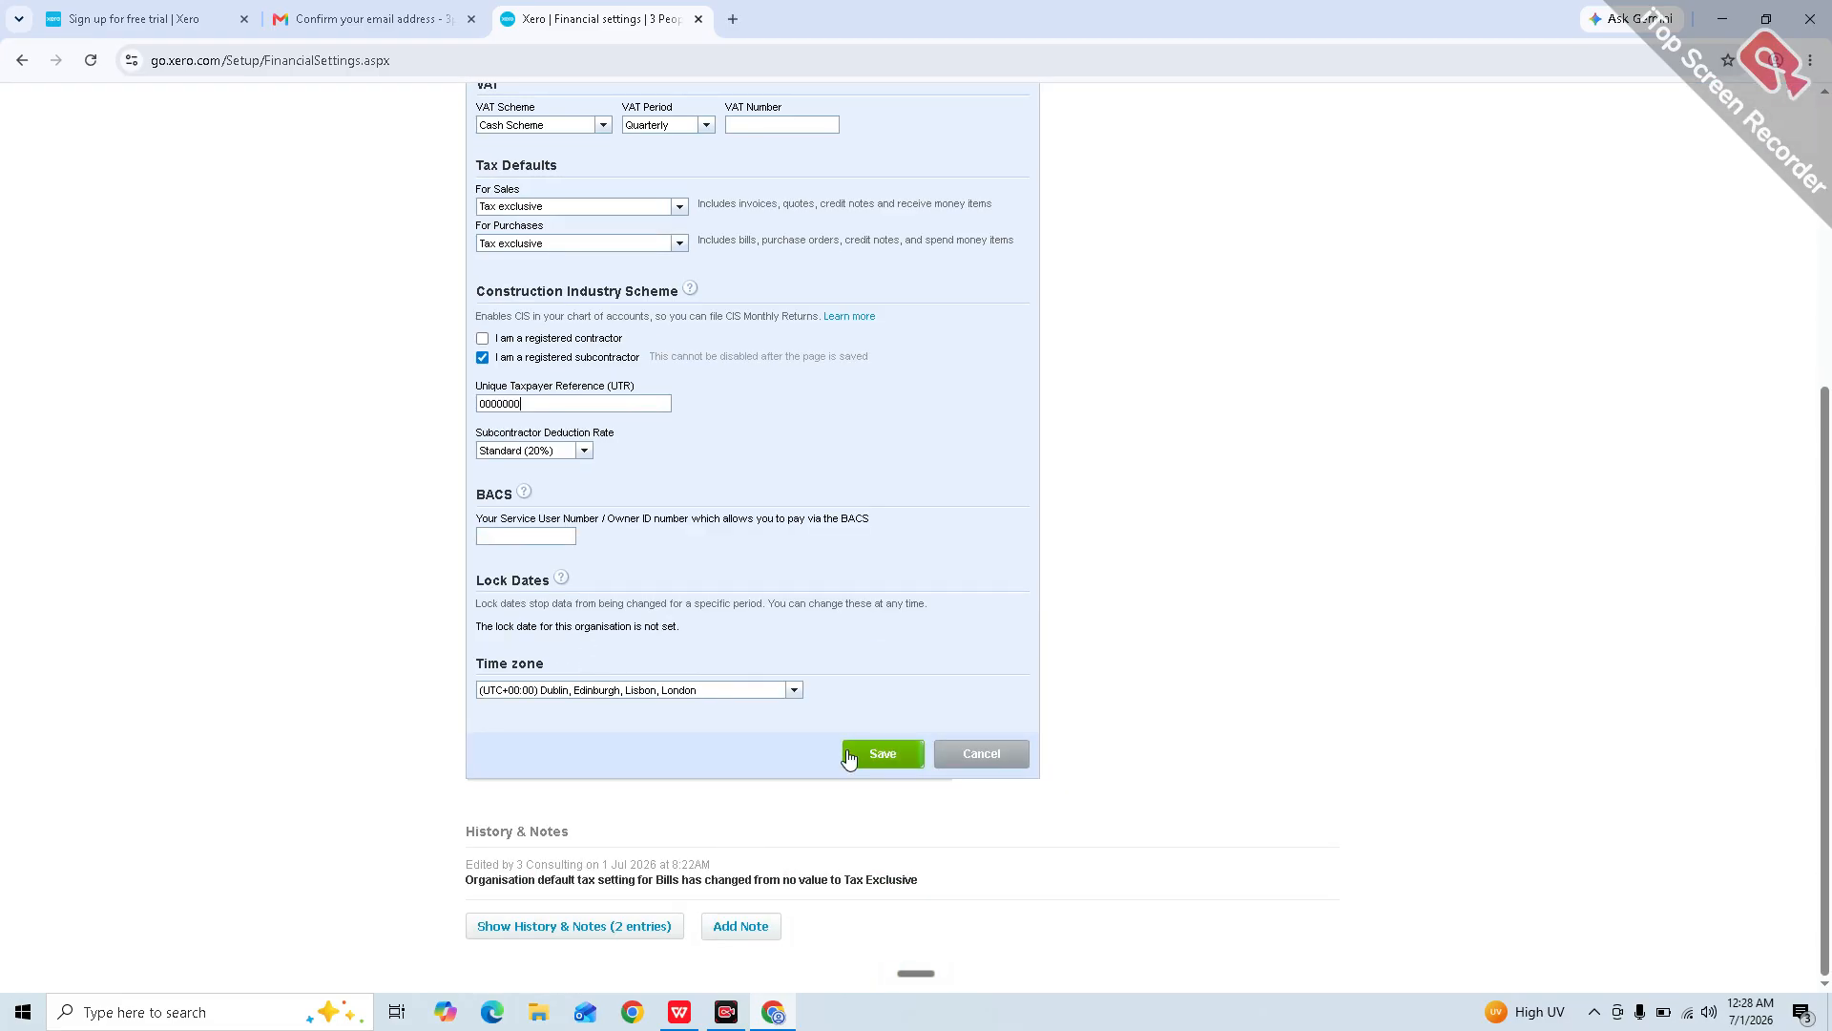
click(878, 736)
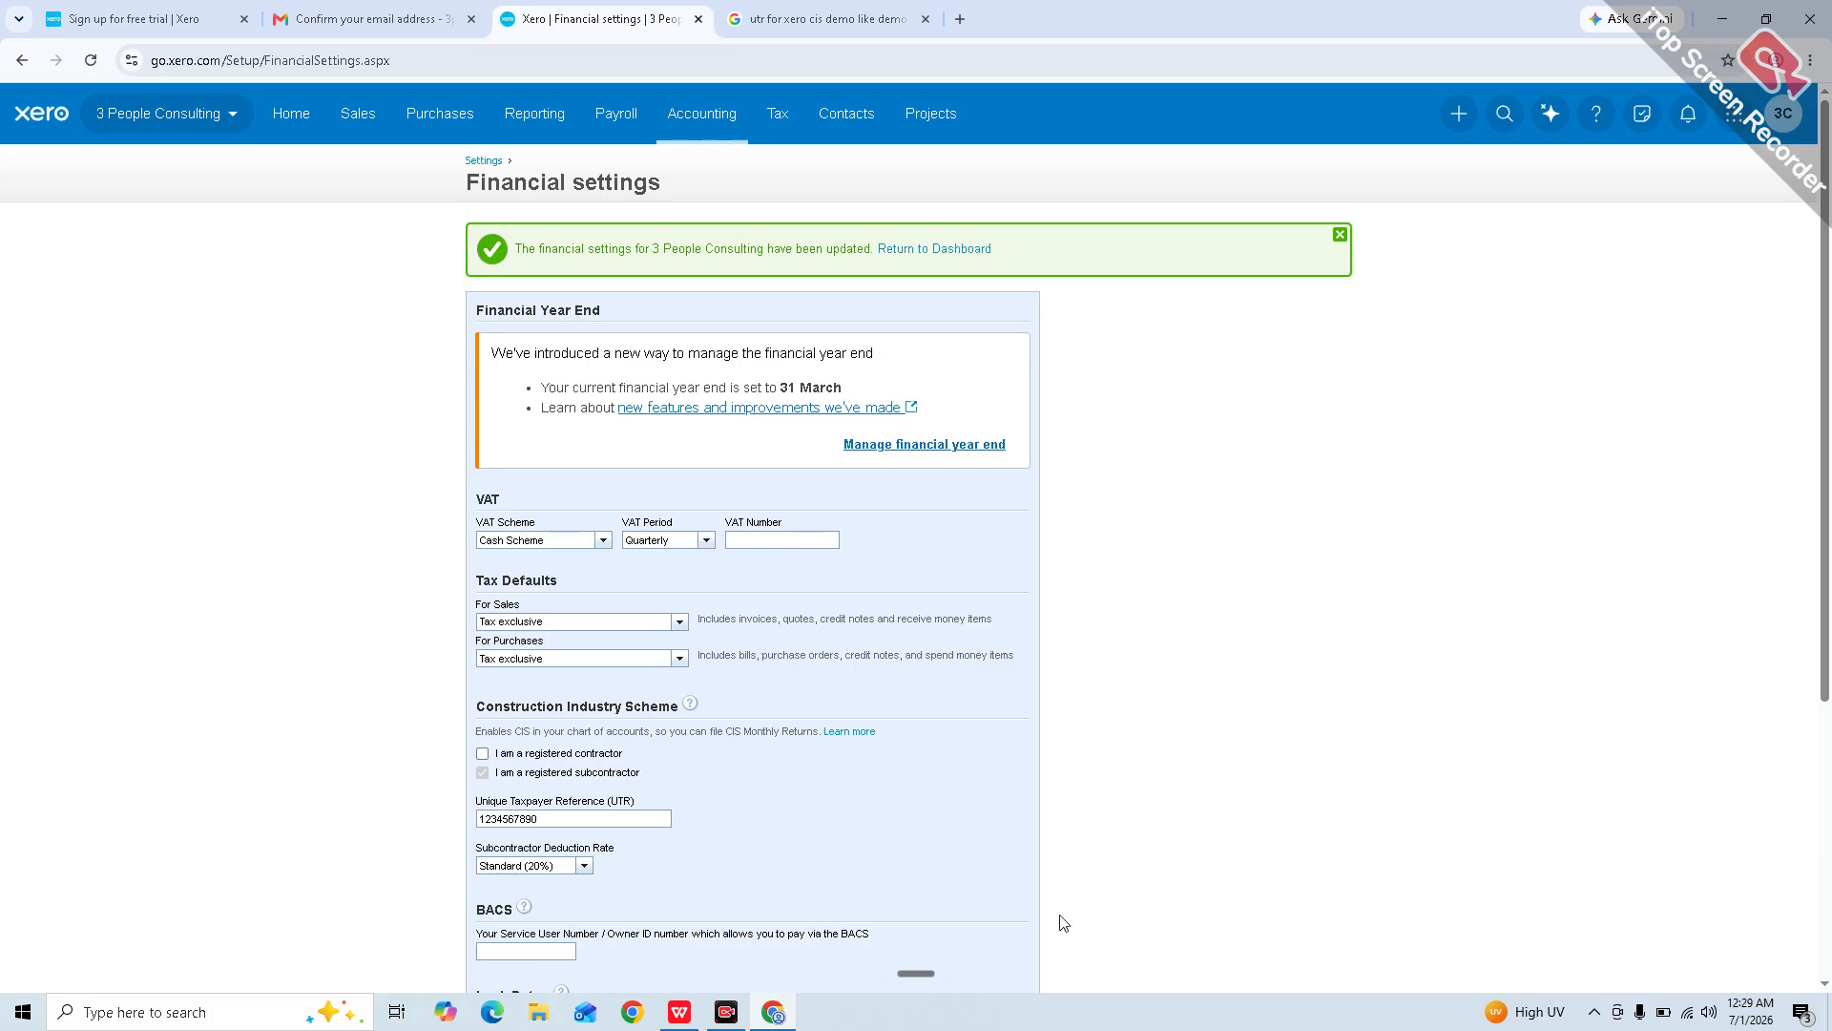
scroll(1063, 922, down, 1)
scroll(1064, 922, down, 1)
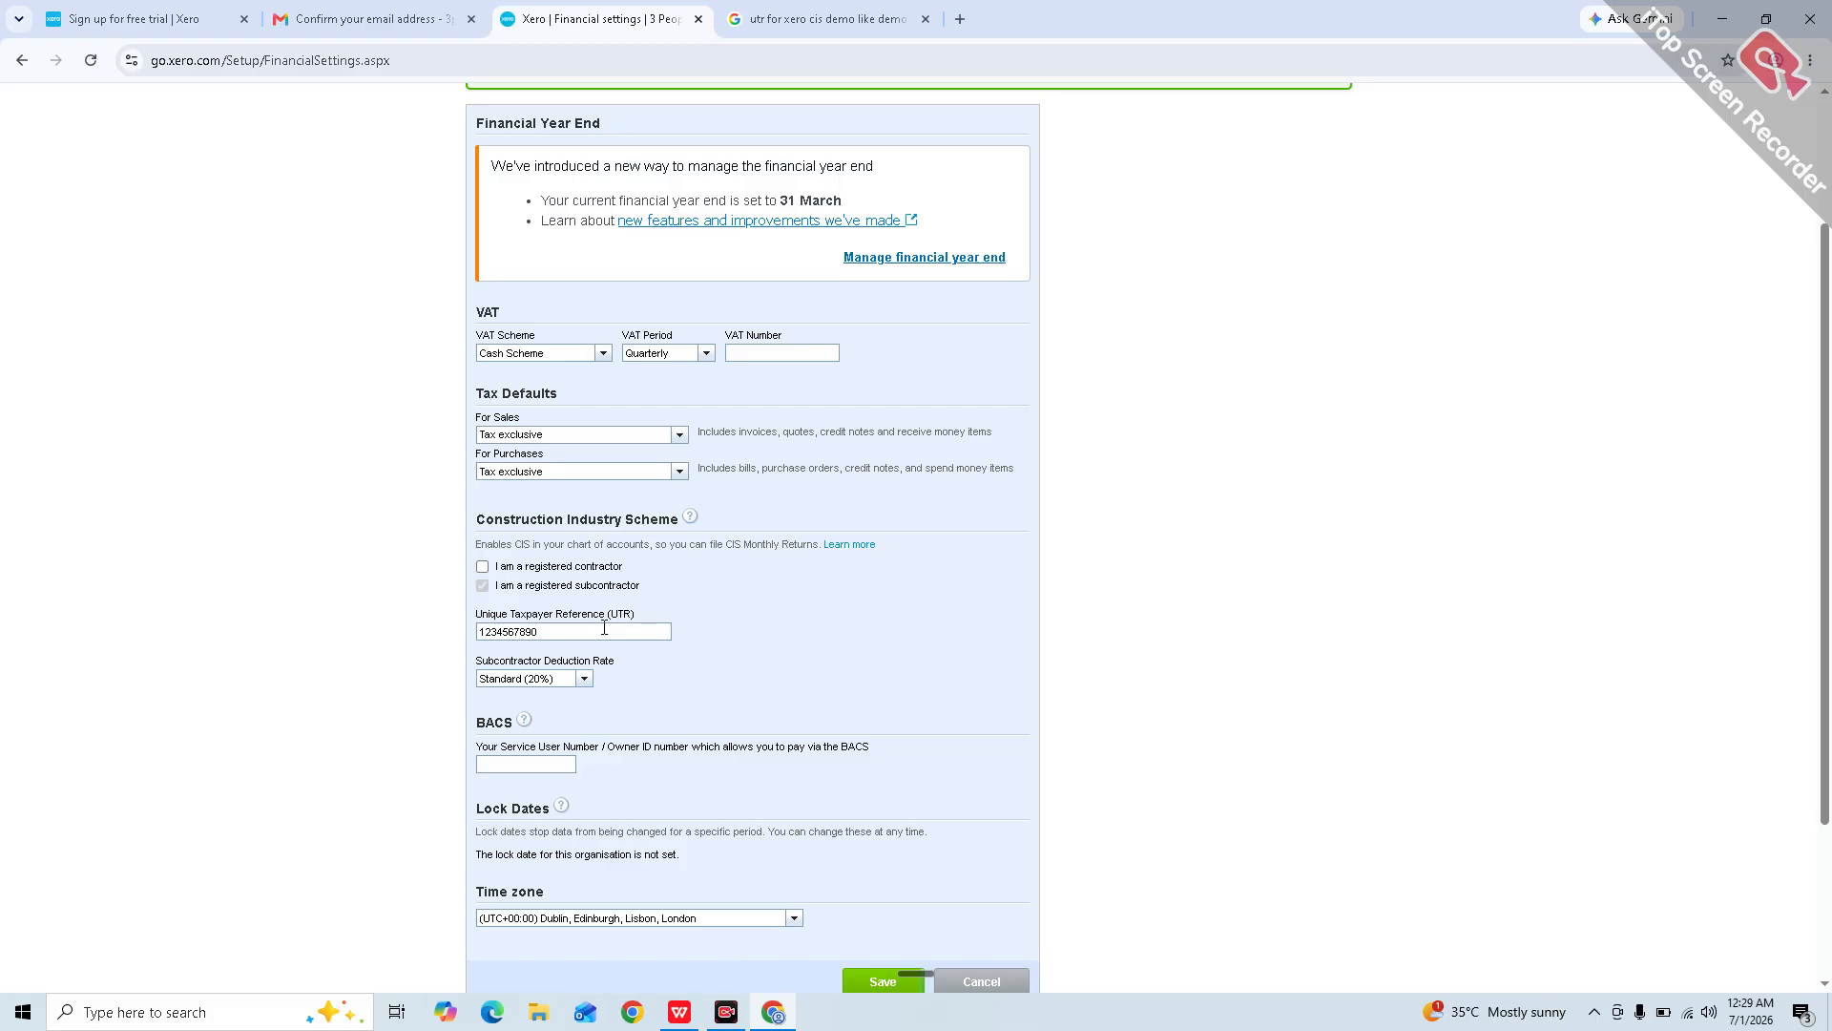
scroll(604, 628, down, 3)
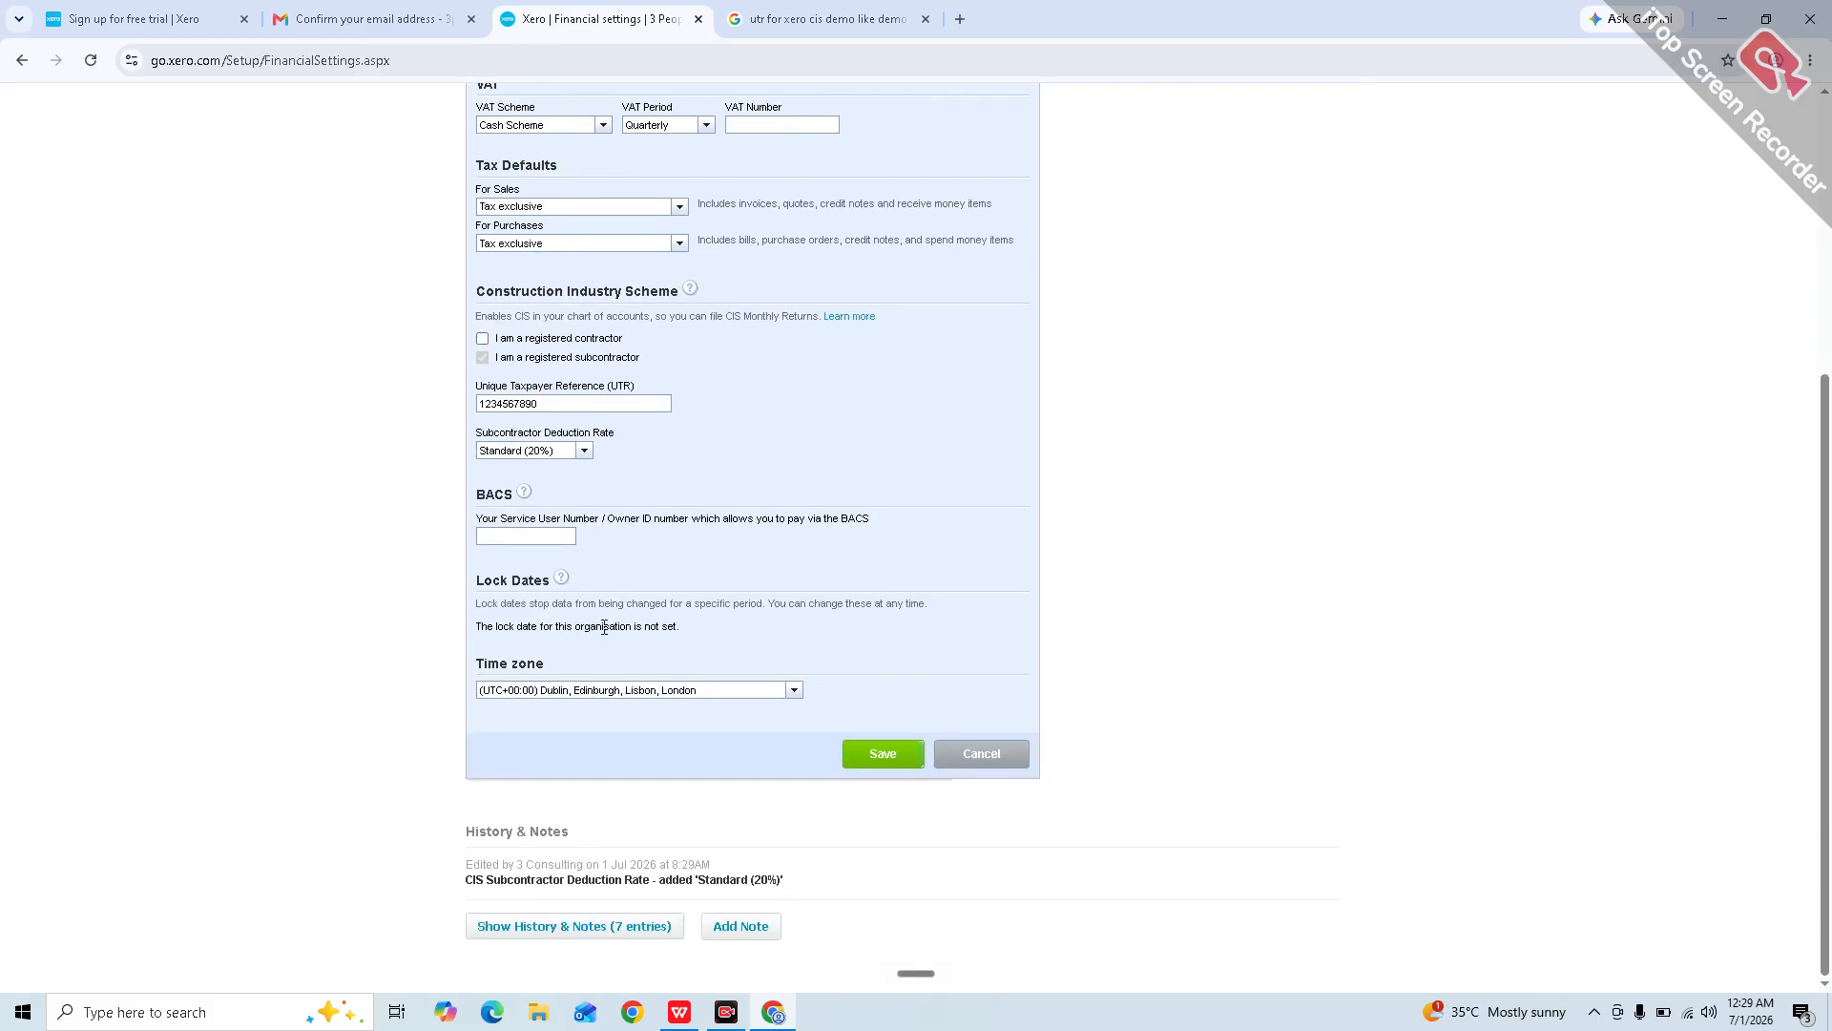
click(884, 751)
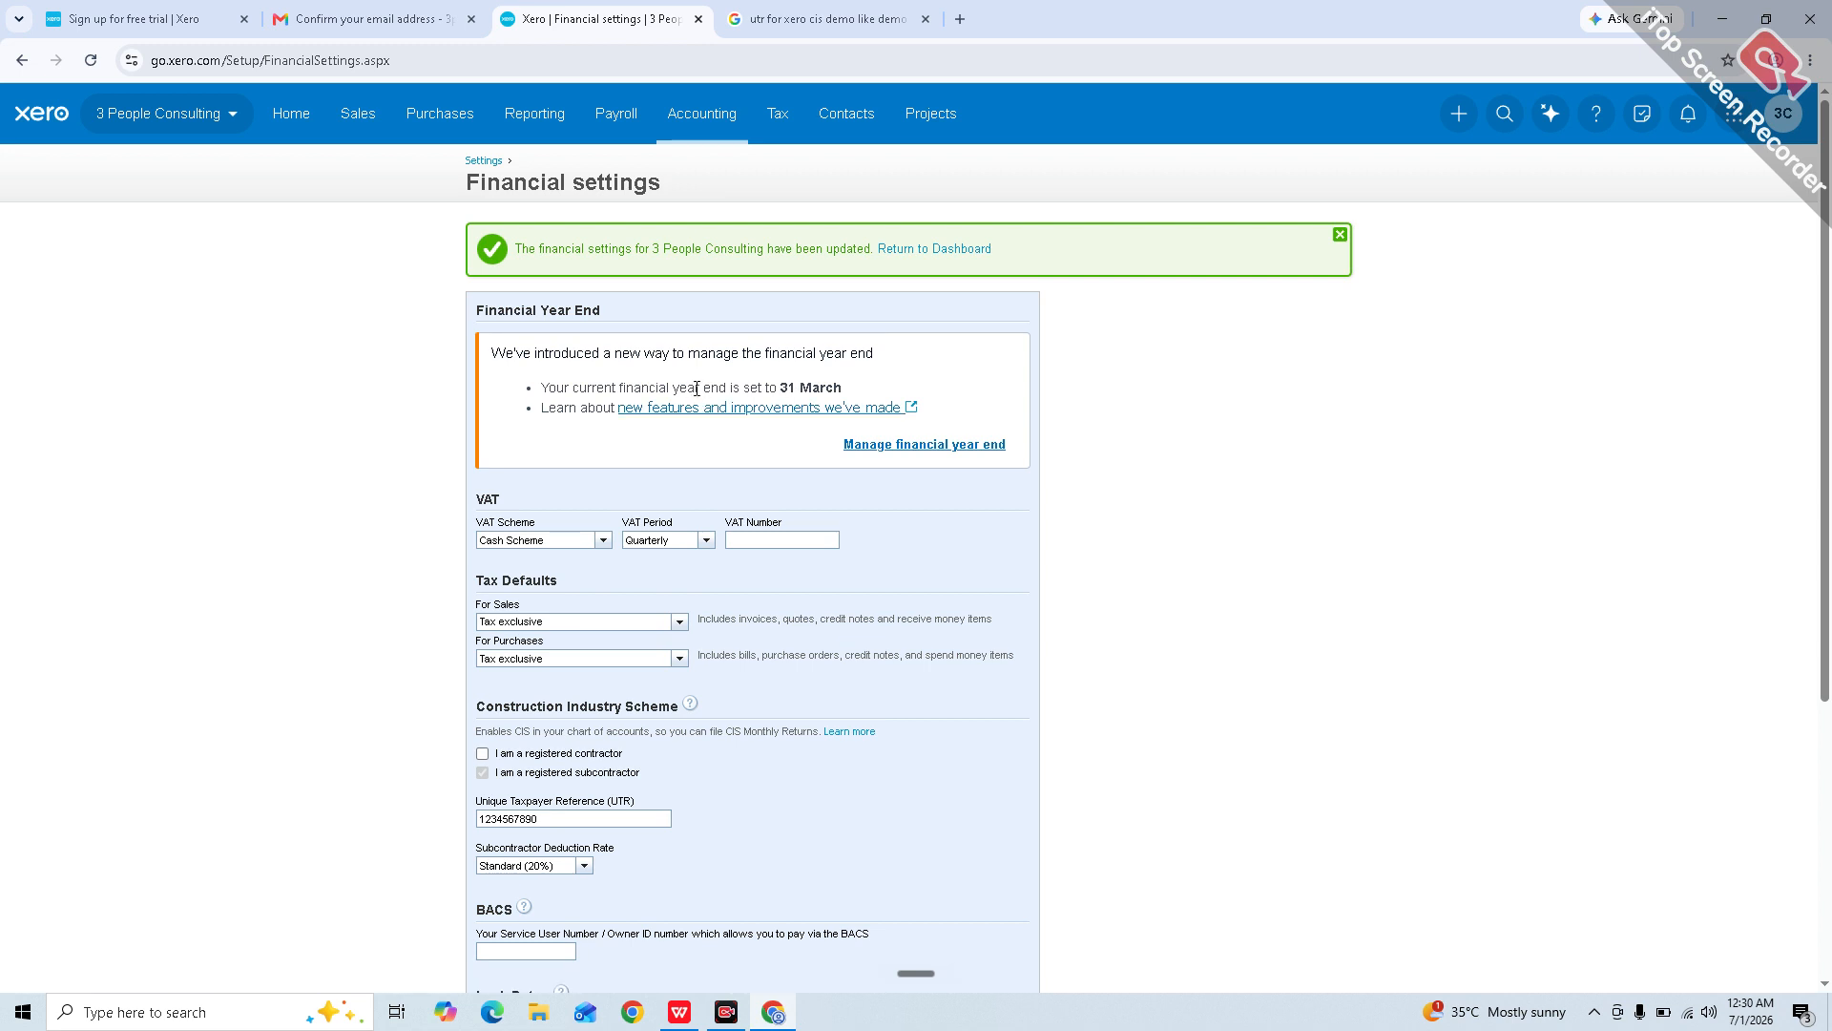
Step: Open the fiscal year end editor, cancel to keep 31 March, and go back to Financial settings
click(956, 446)
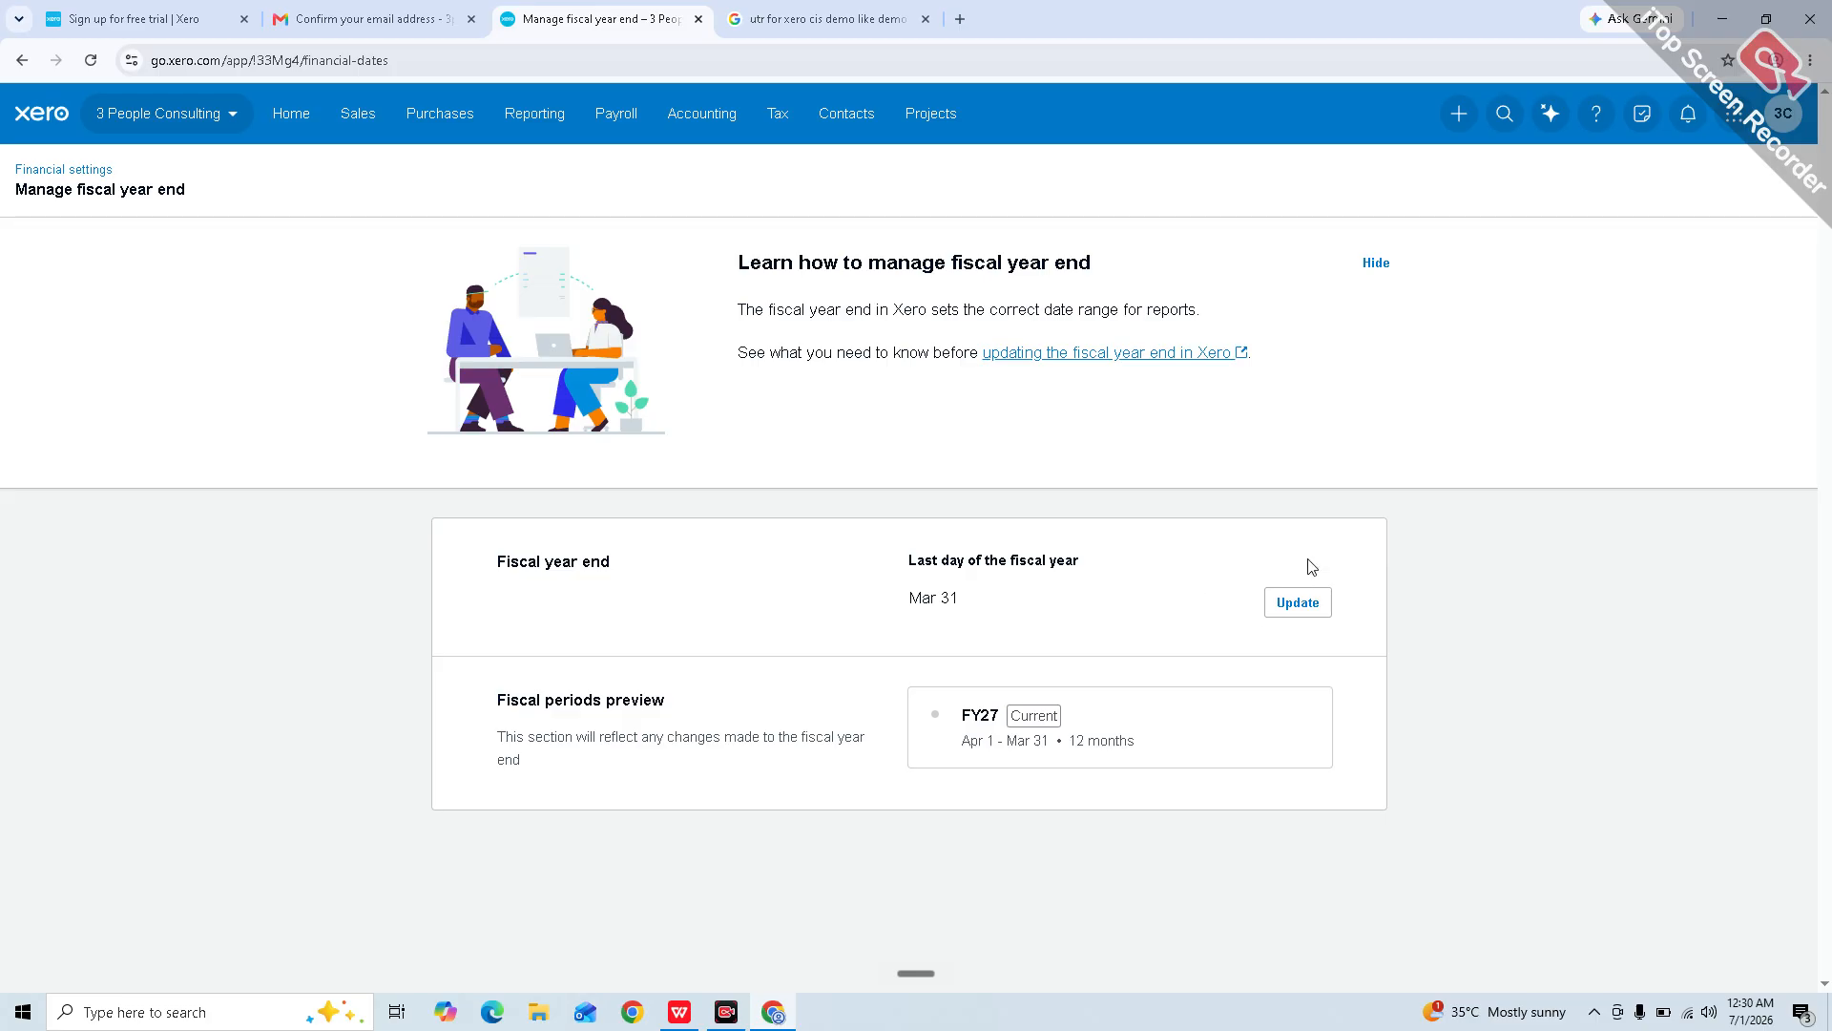
click(1288, 607)
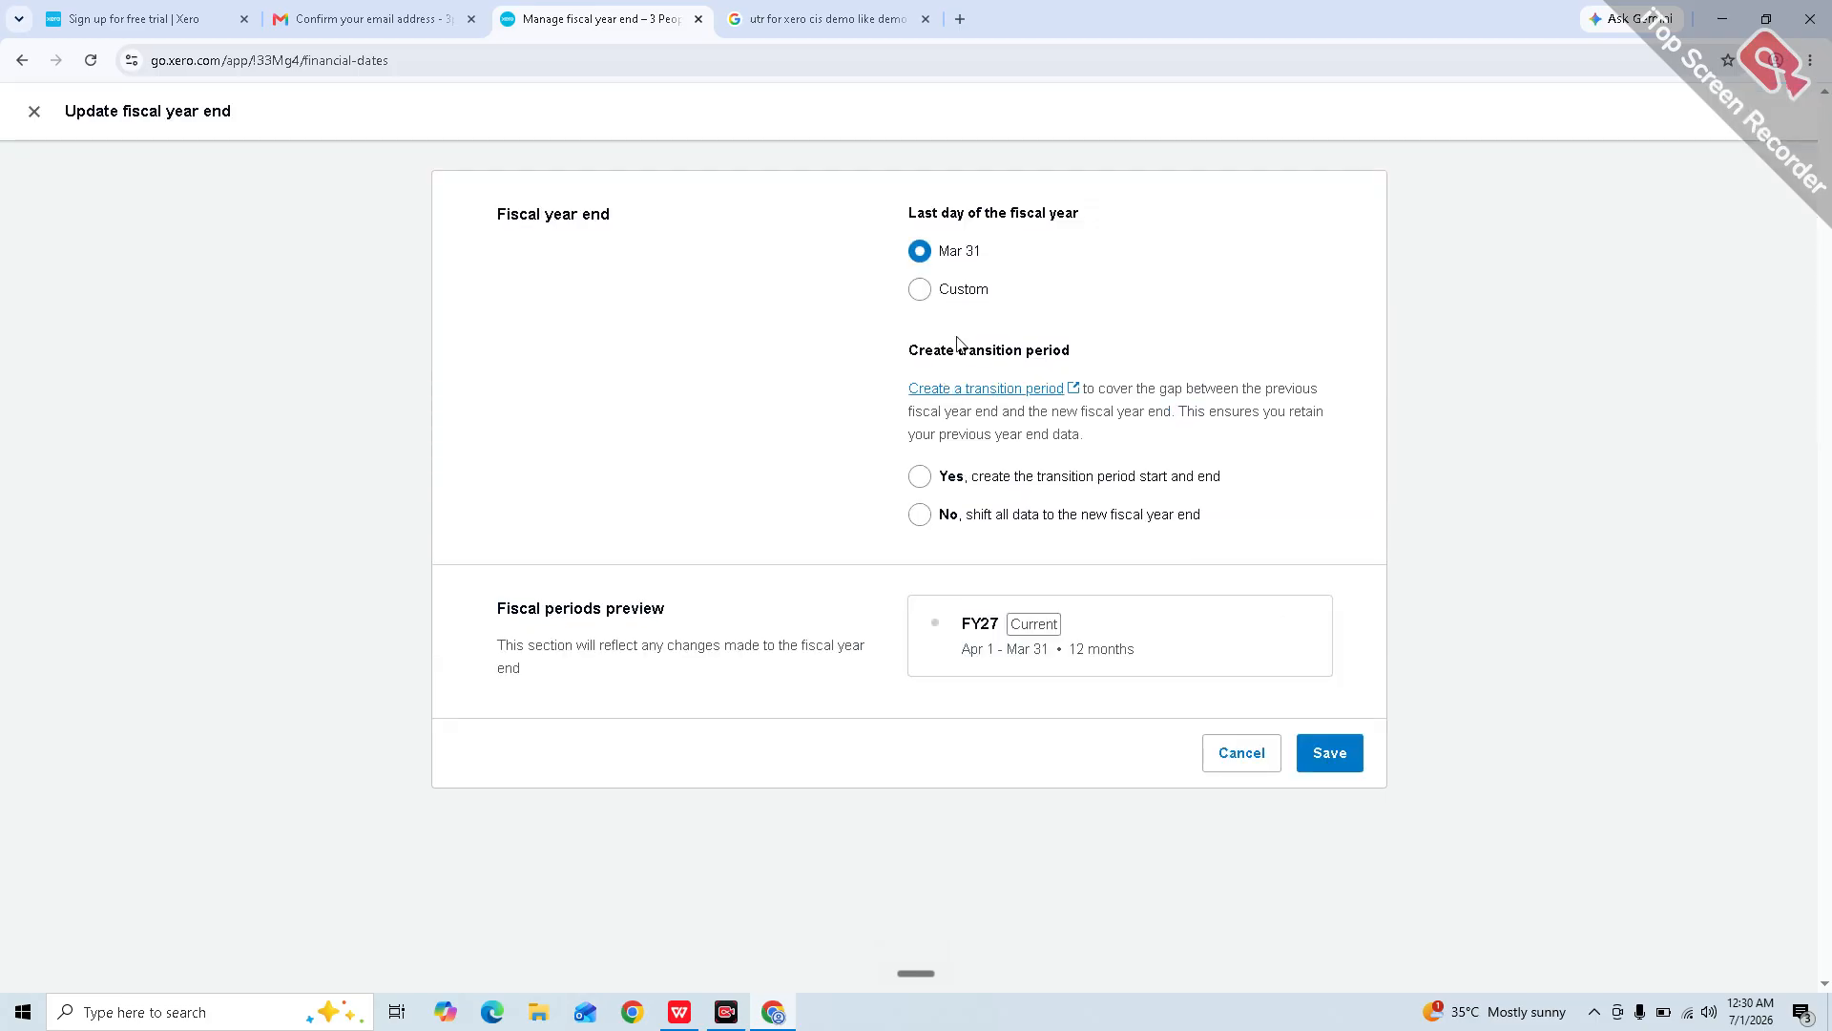
click(918, 291)
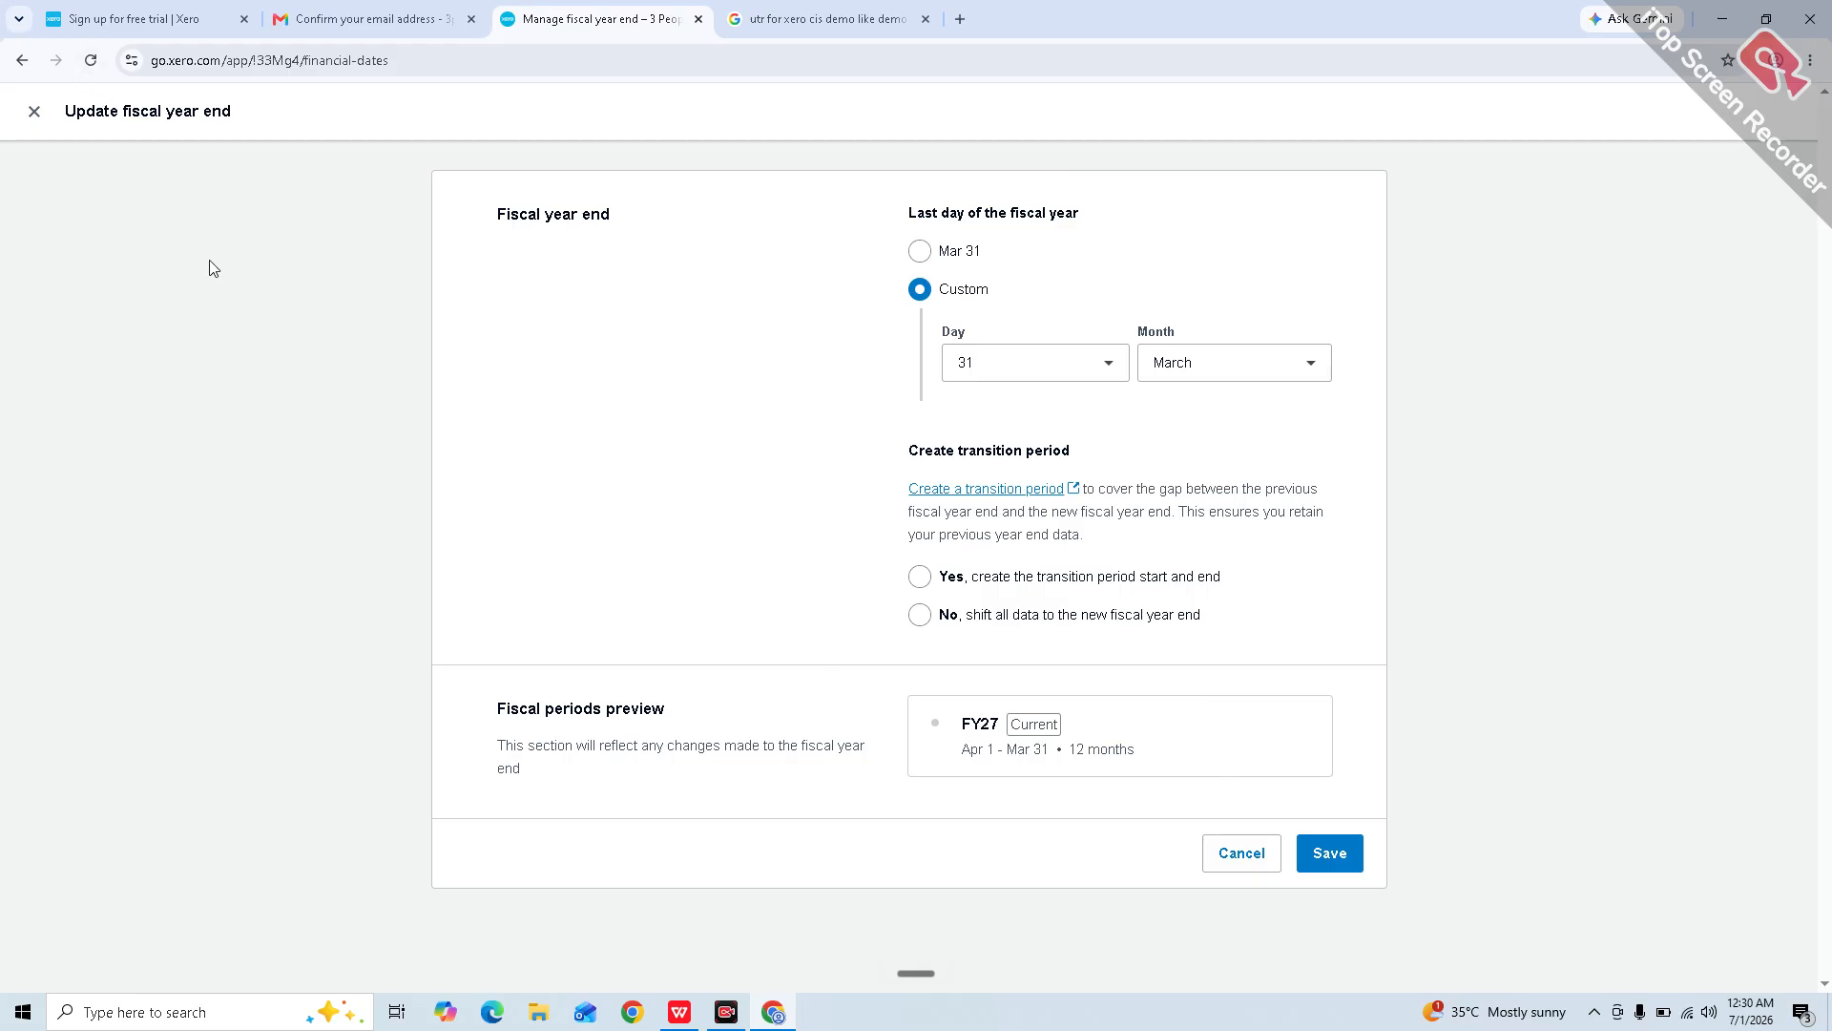
click(34, 110)
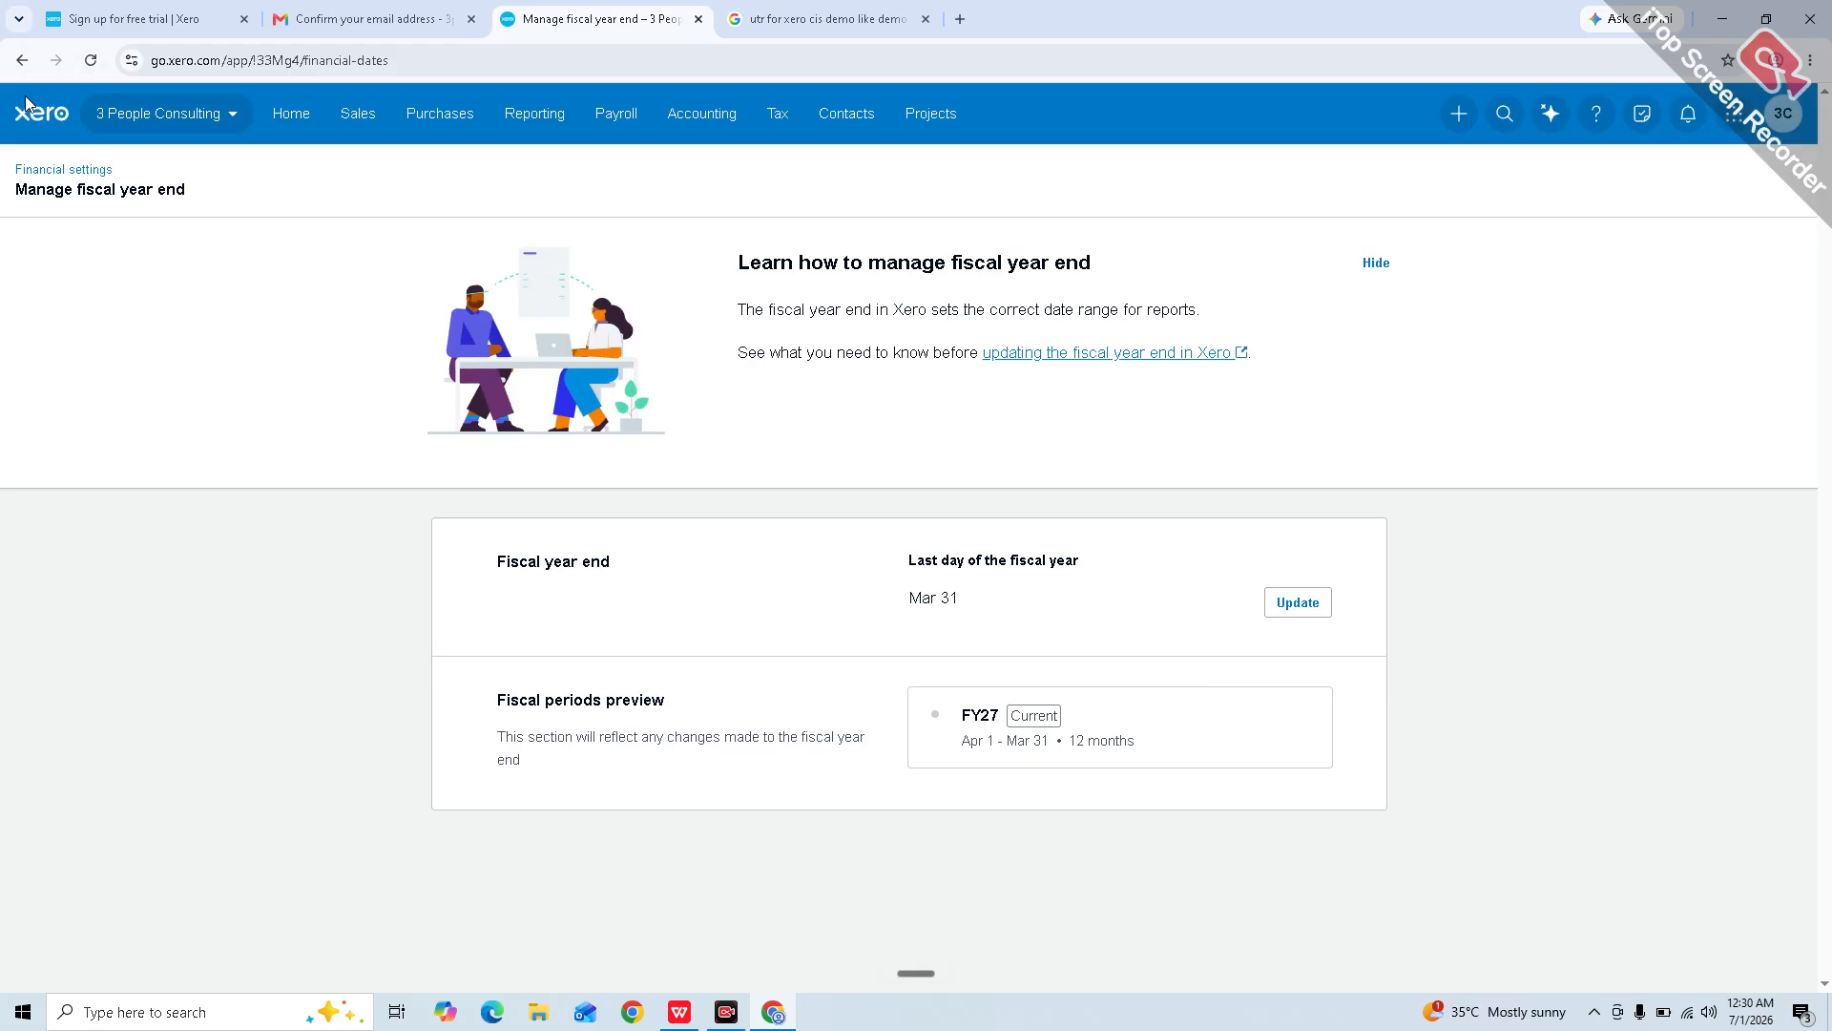
click(24, 62)
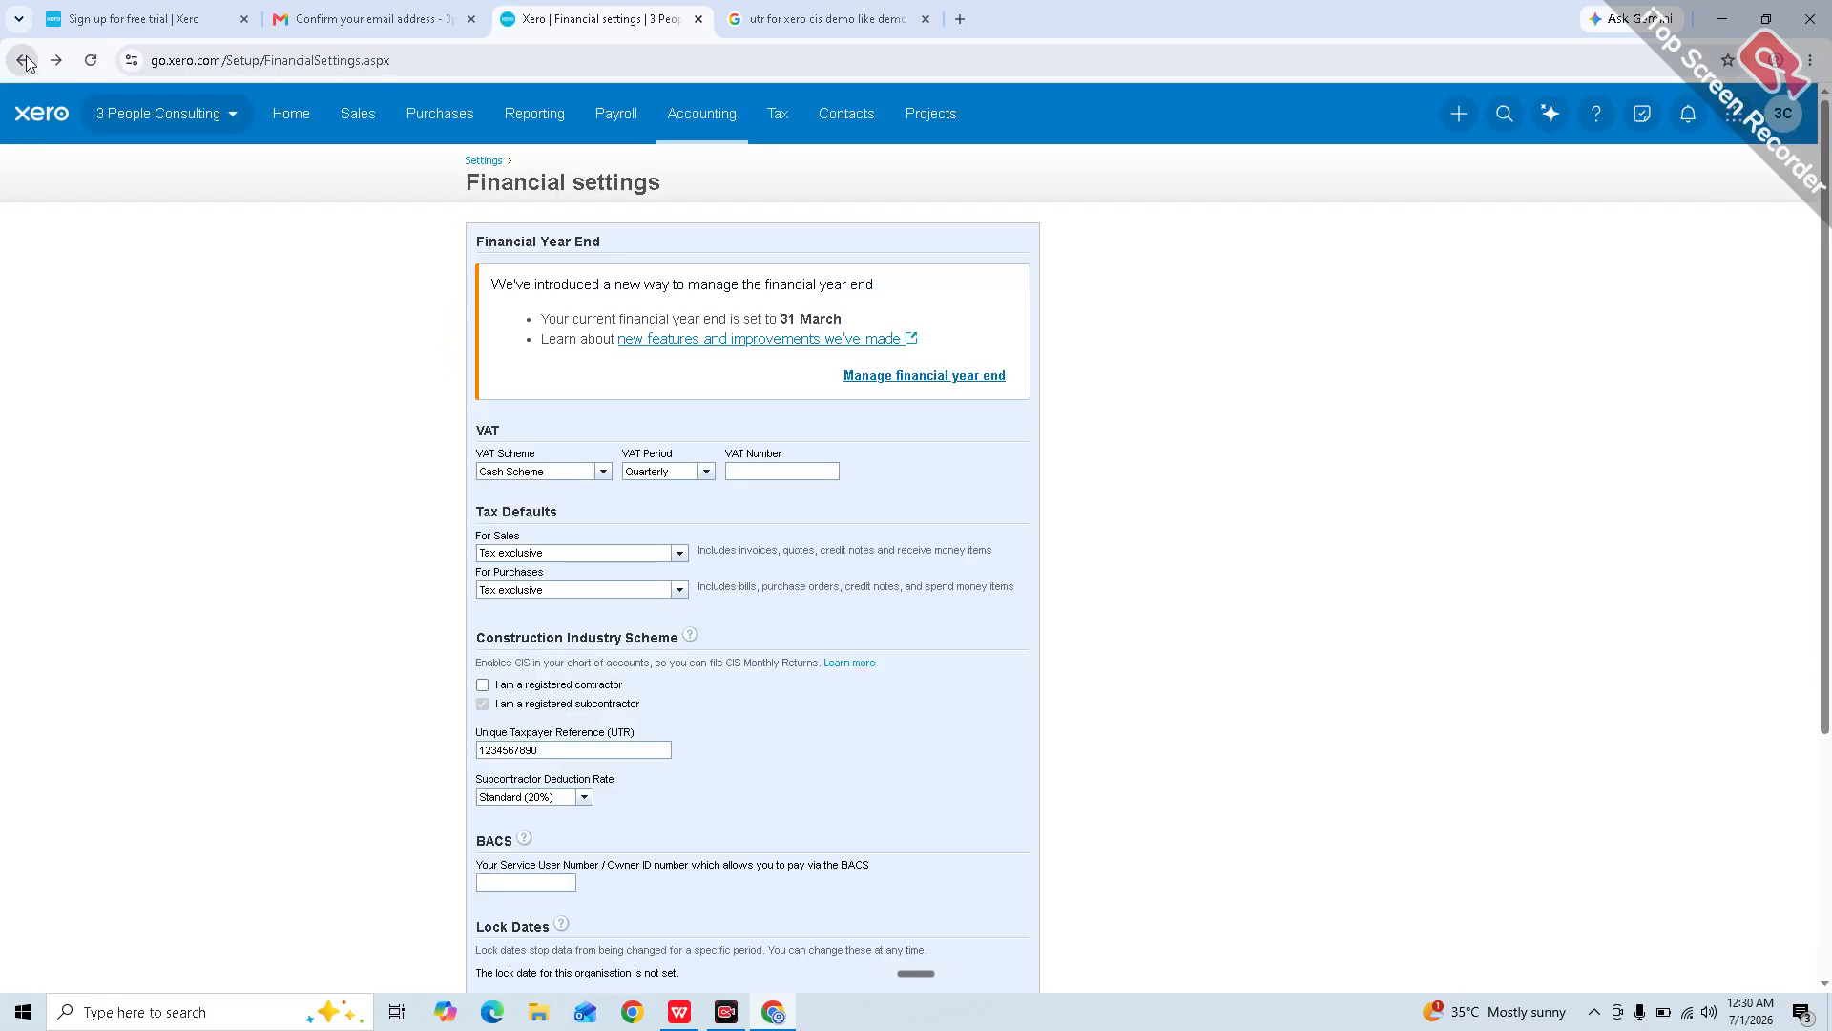
Step: Open Settings from the 3 People Consulting menu and scroll down to the Accounting section
scroll(174, 122, down, 2)
click(227, 112)
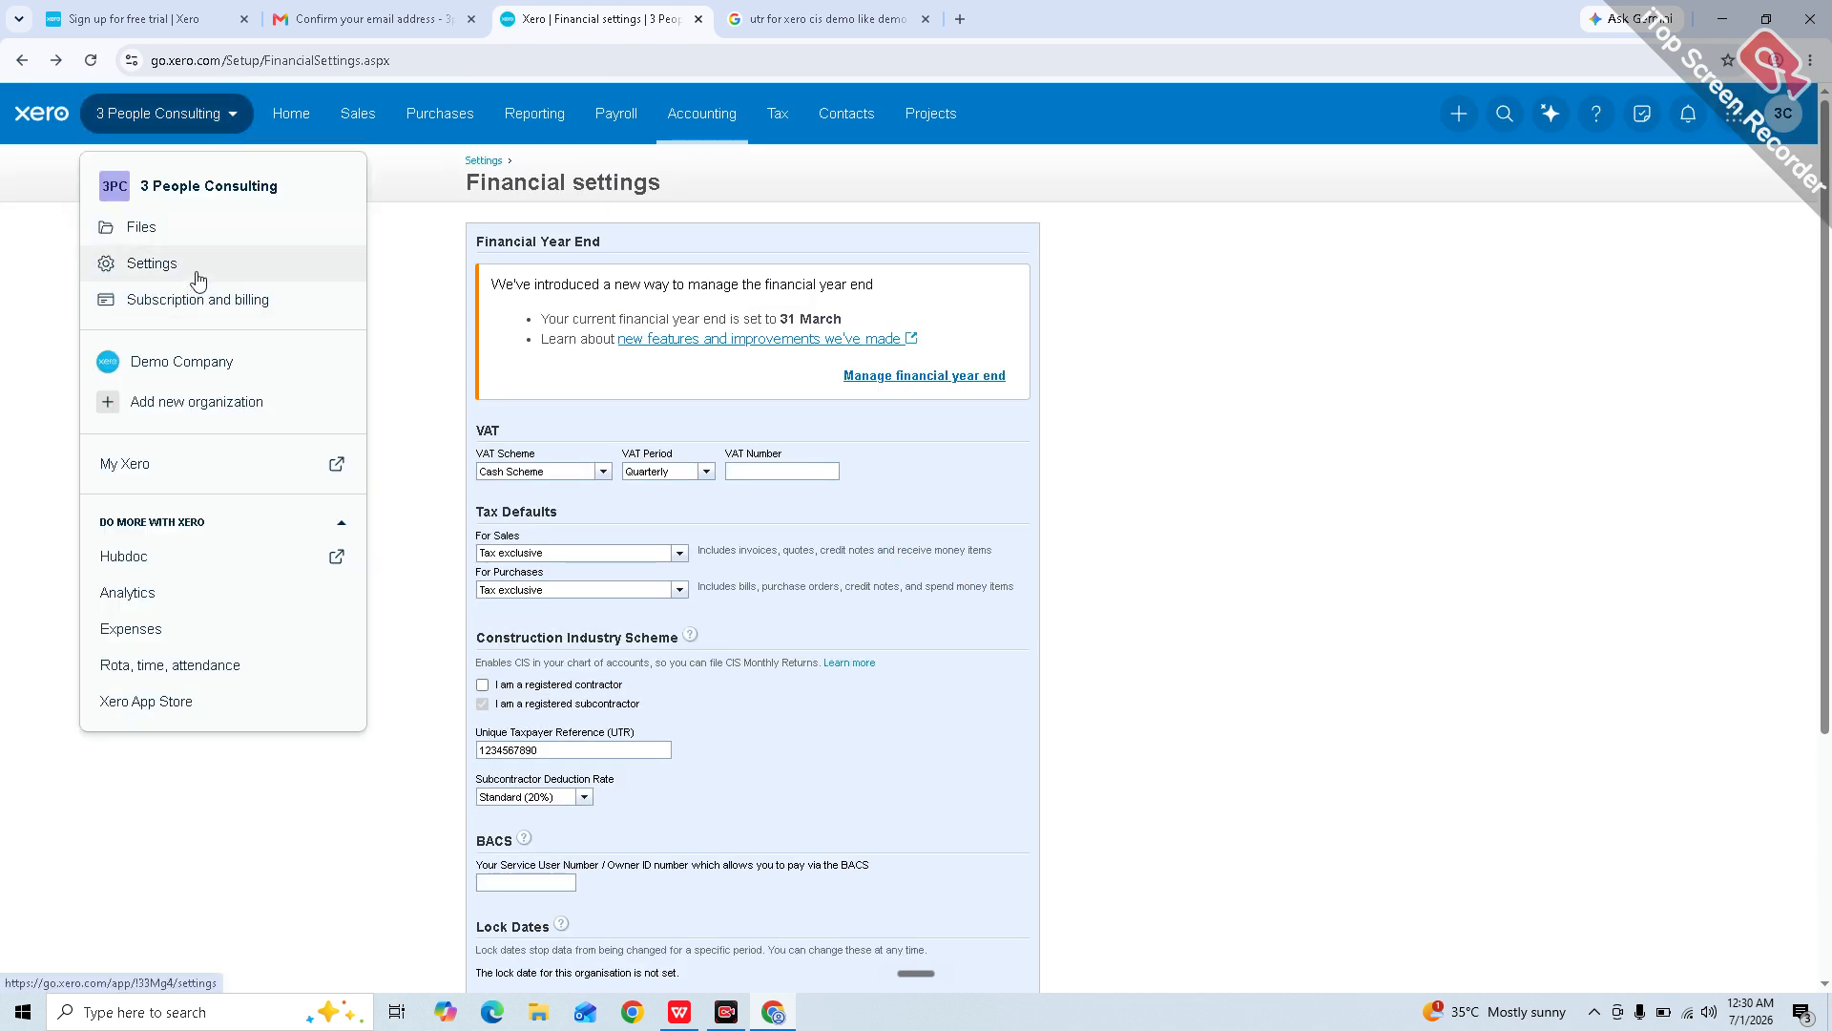
click(198, 277)
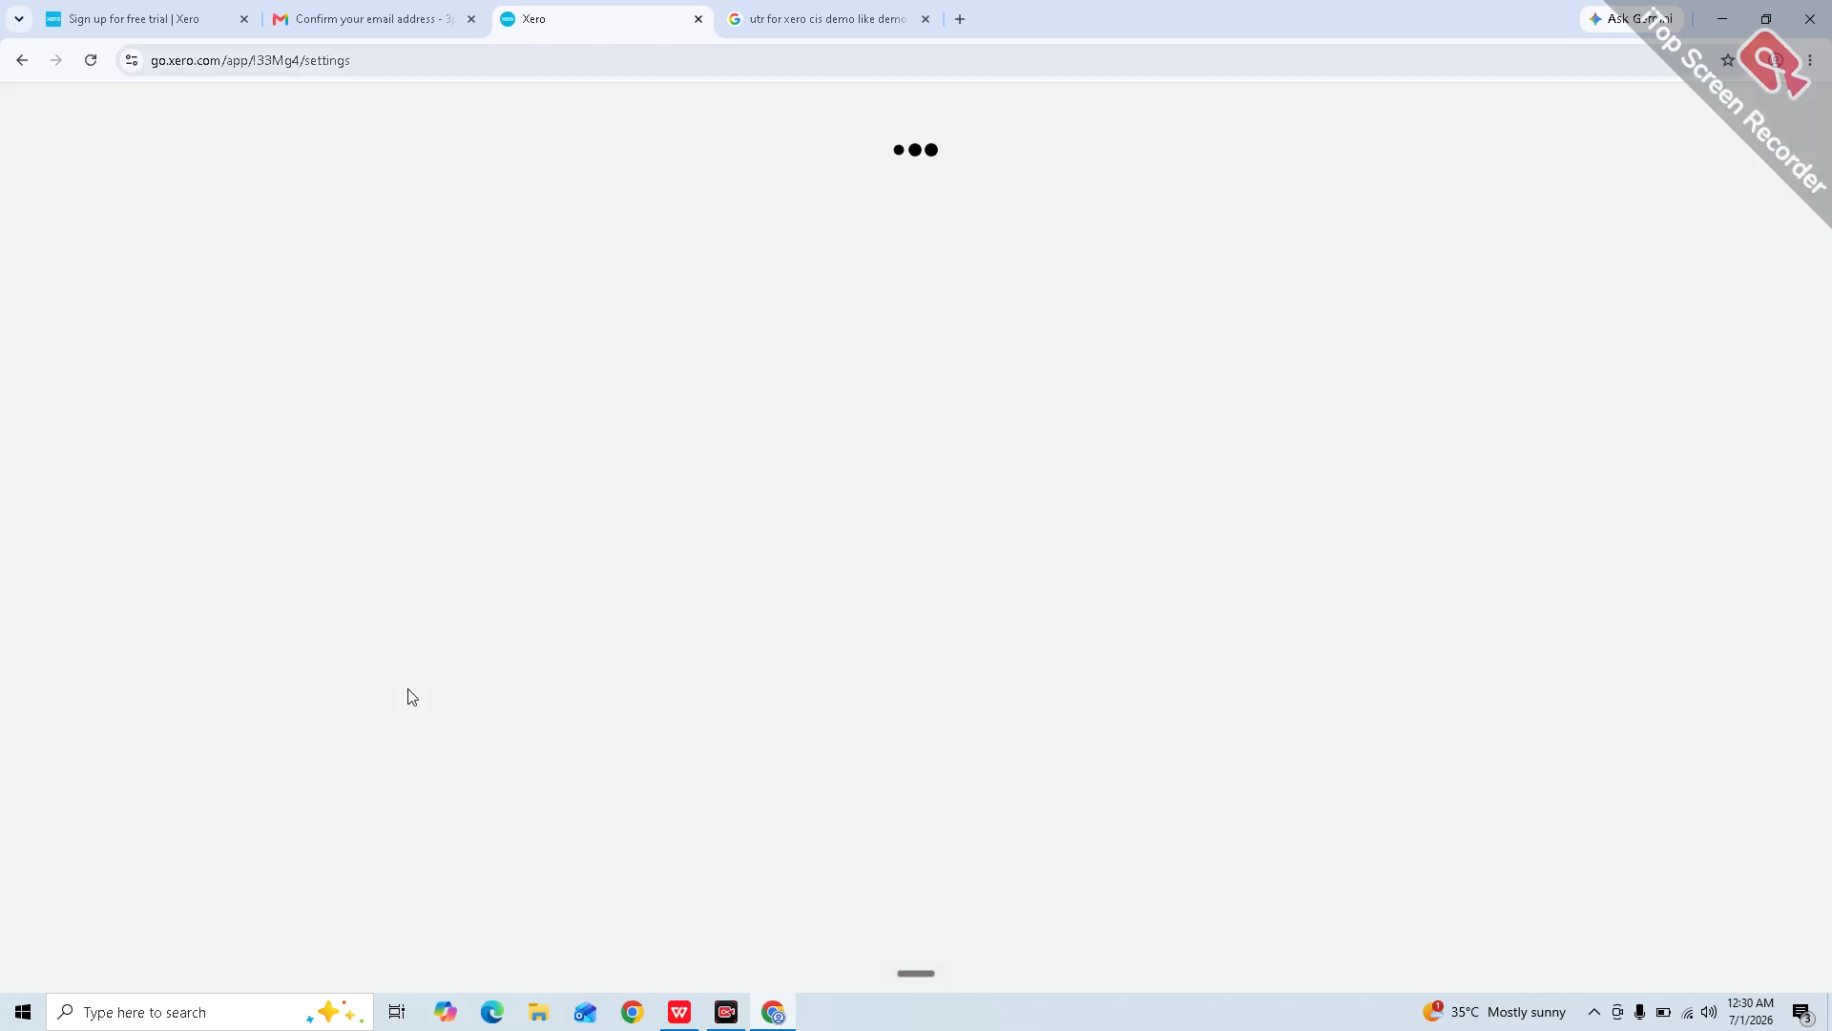
scroll(409, 689, down, 1)
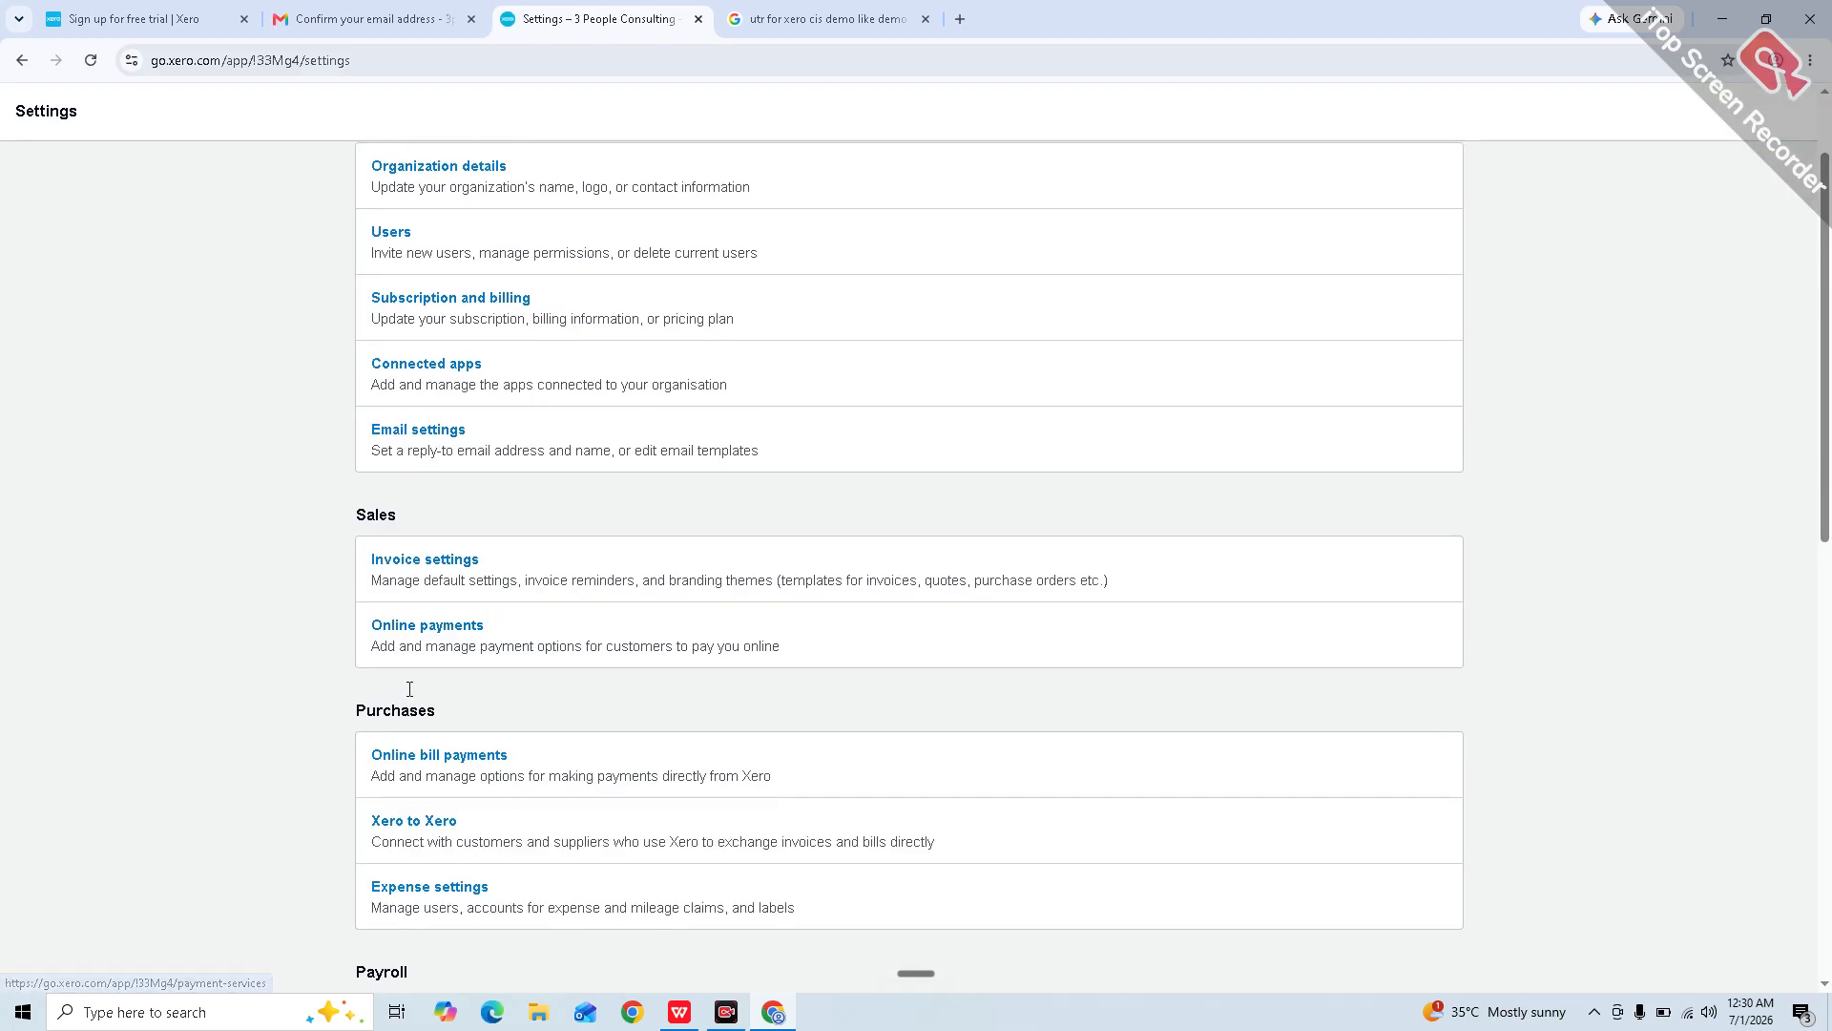
scroll(410, 689, up, 1)
scroll(410, 696, down, 3)
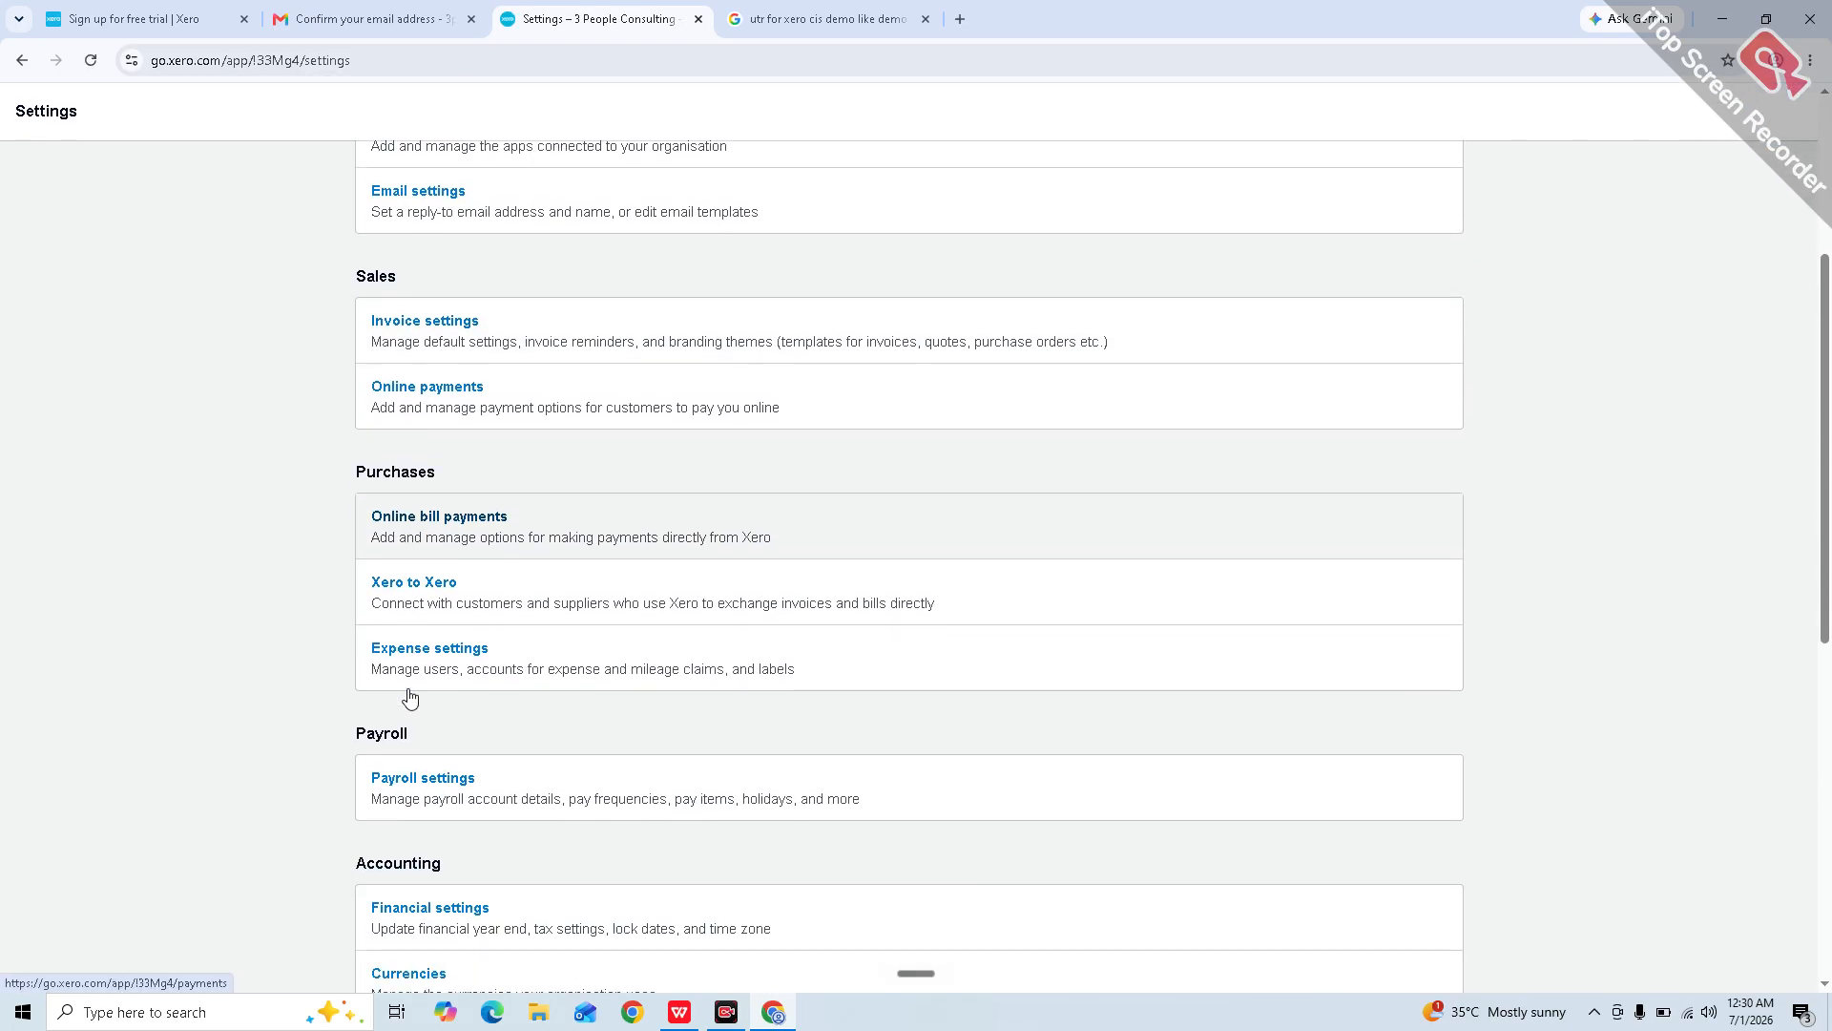
scroll(409, 700, down, 5)
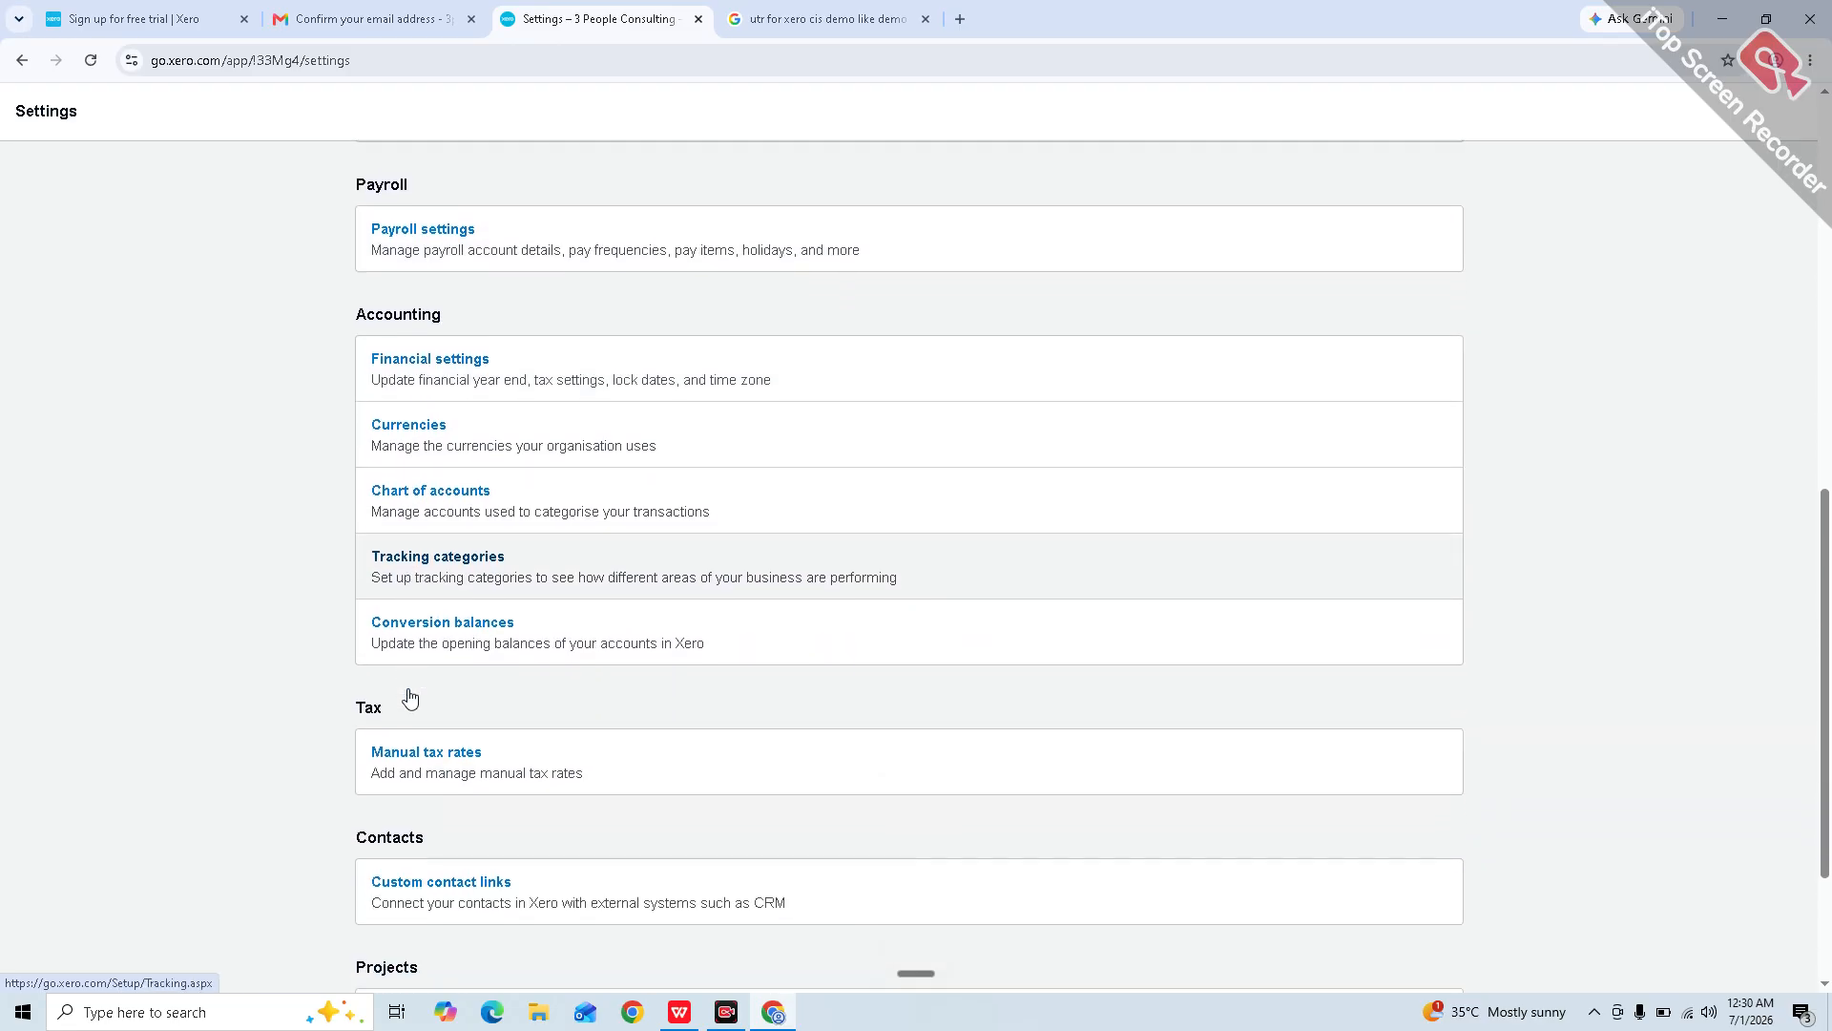
Step: Open Conversion balances under Accounting on the Settings page
click(484, 621)
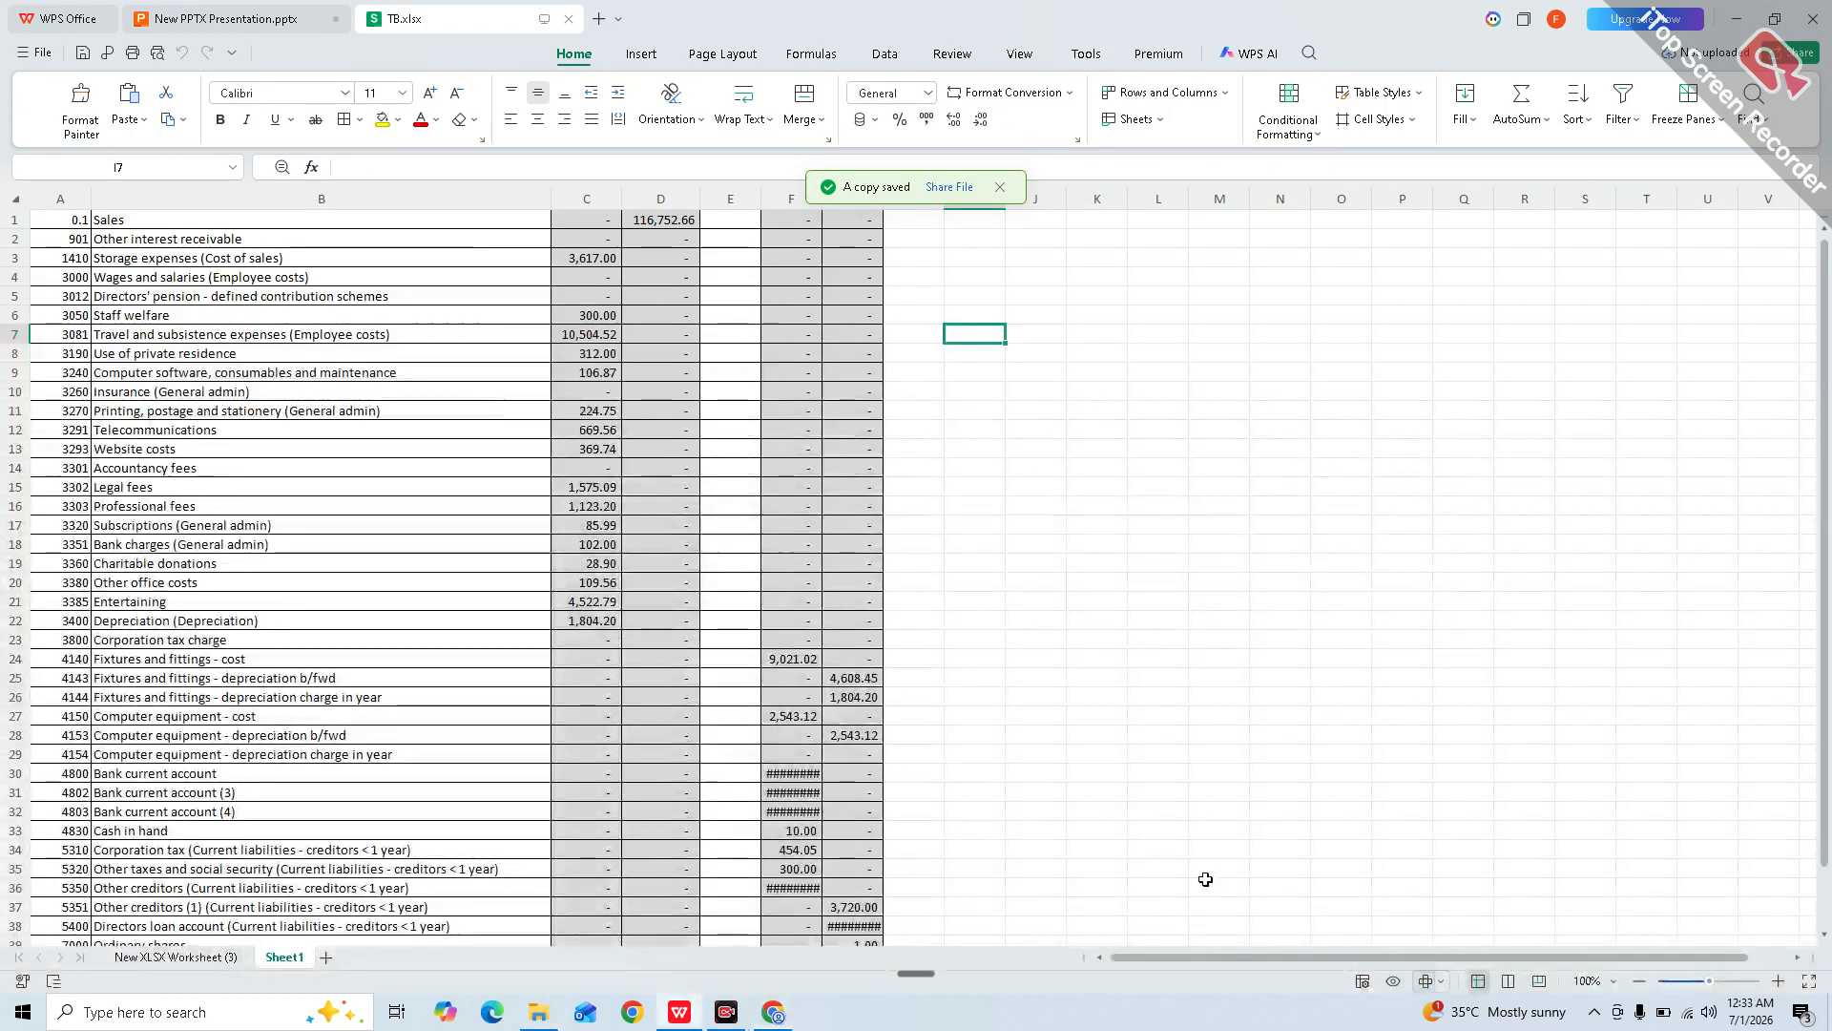
Step: Restore the WPS trial balance window to a smaller size and move it to the top-left
click(1097, 773)
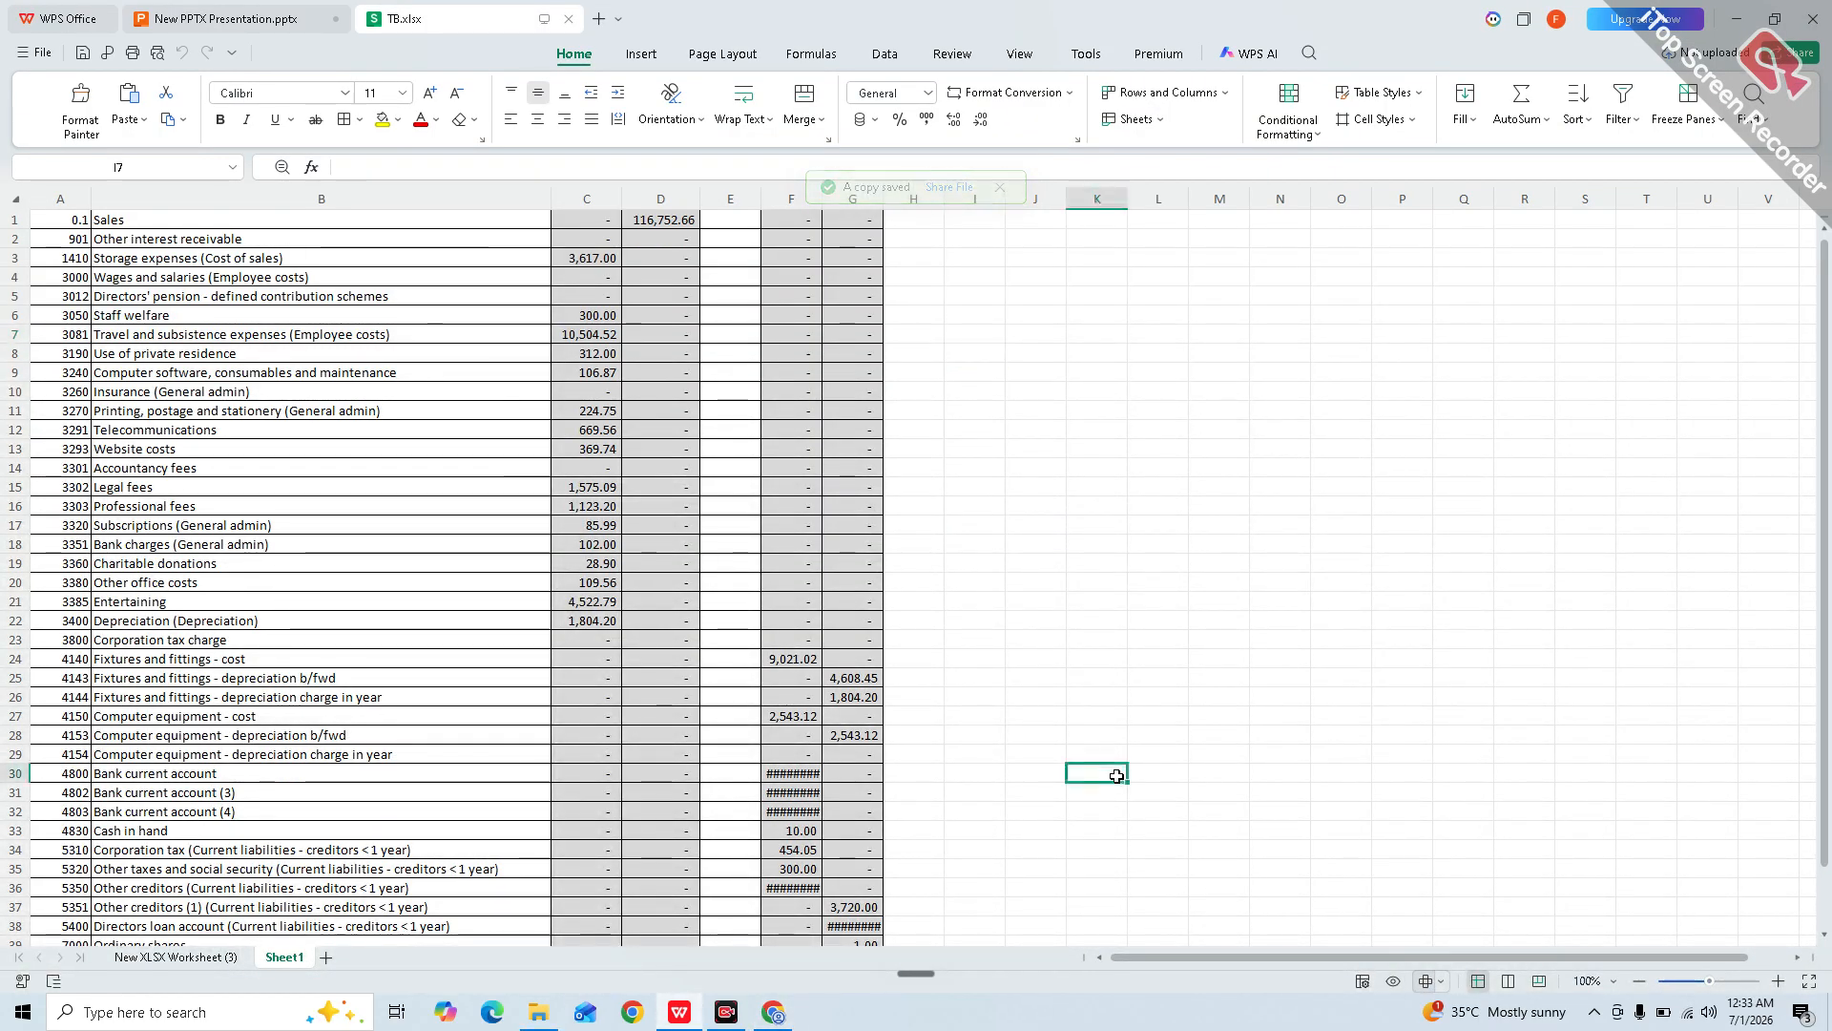
scroll(674, 659, down, 1)
scroll(674, 662, down, 3)
scroll(674, 663, up, 5)
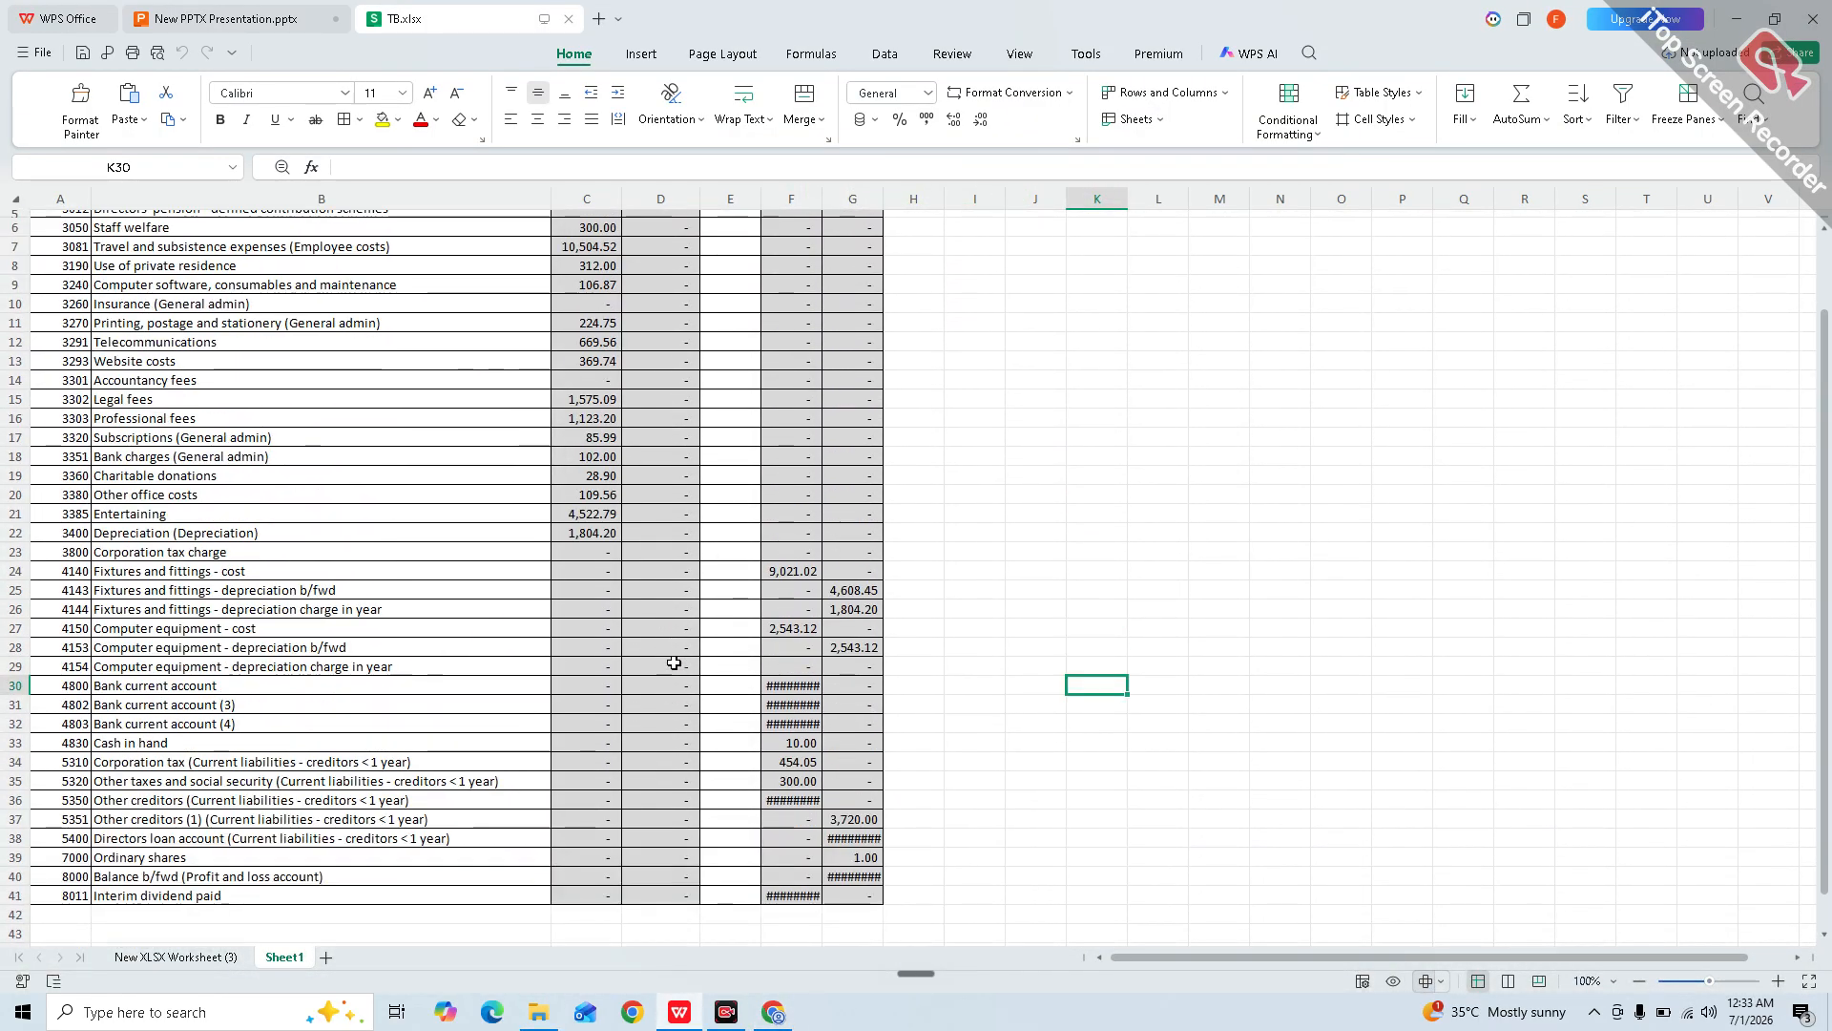
scroll(674, 662, down, 5)
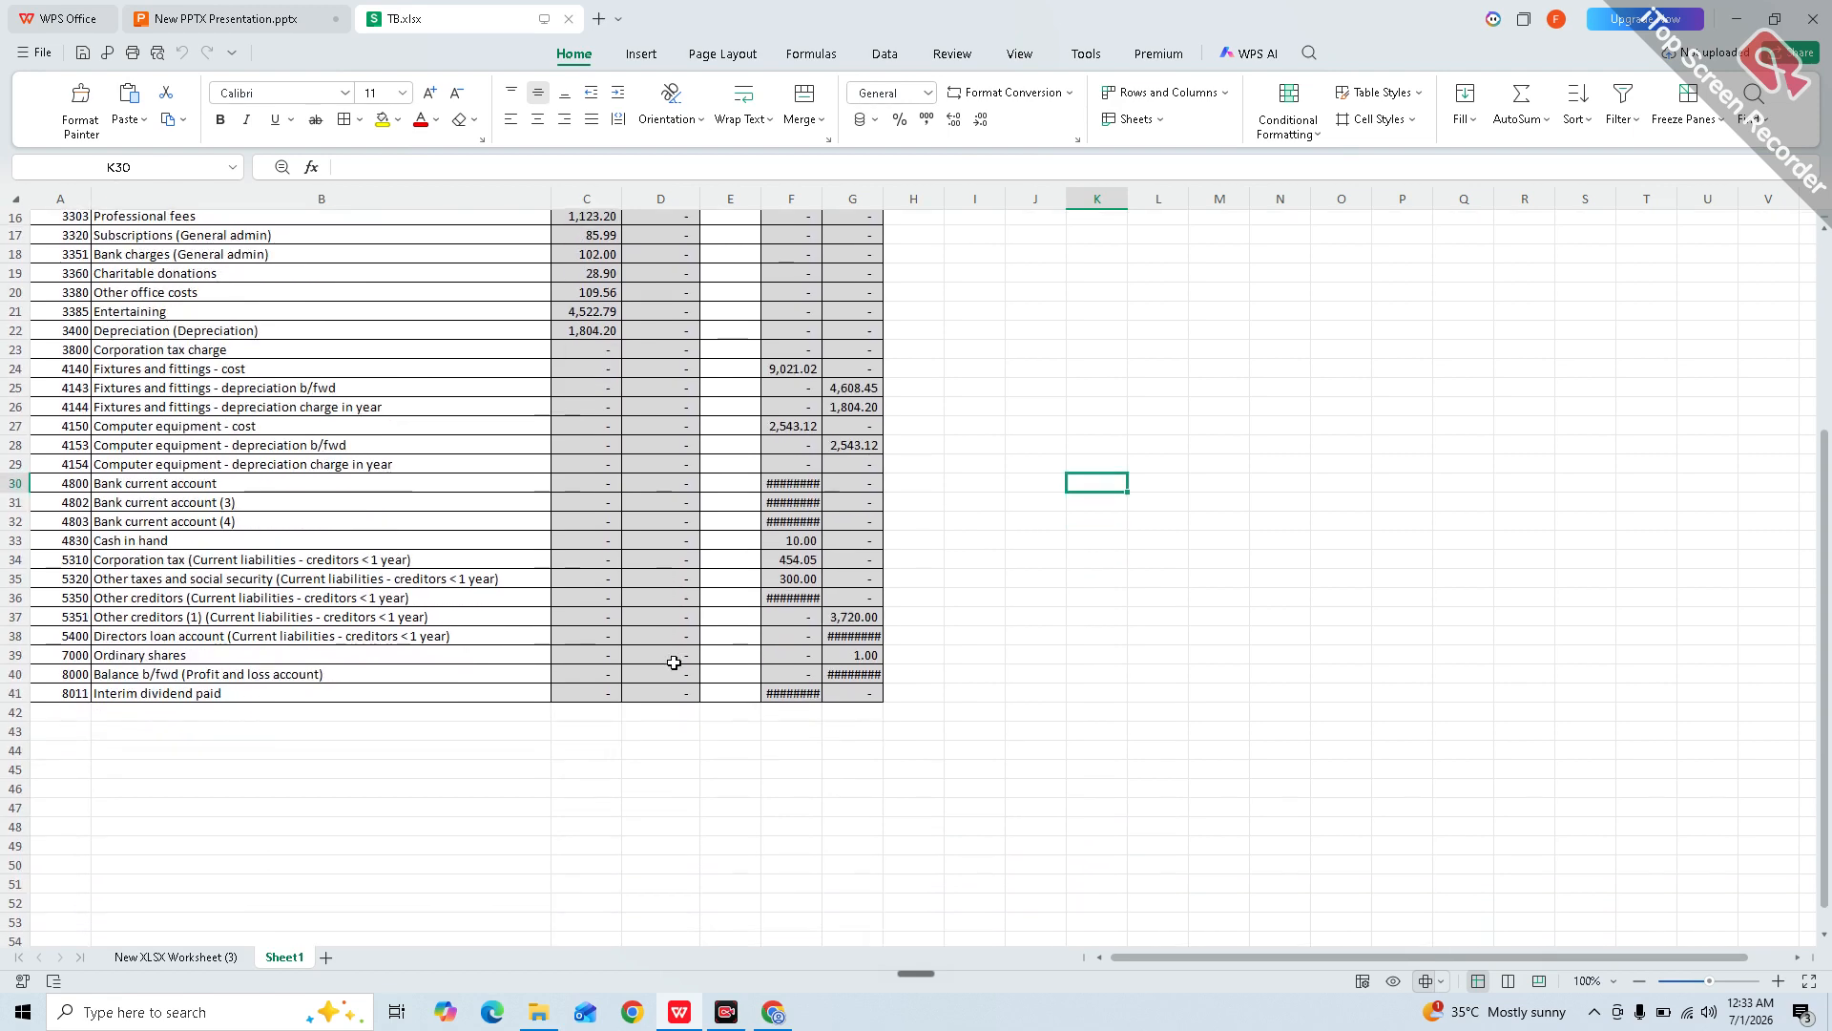
scroll(673, 662, up, 5)
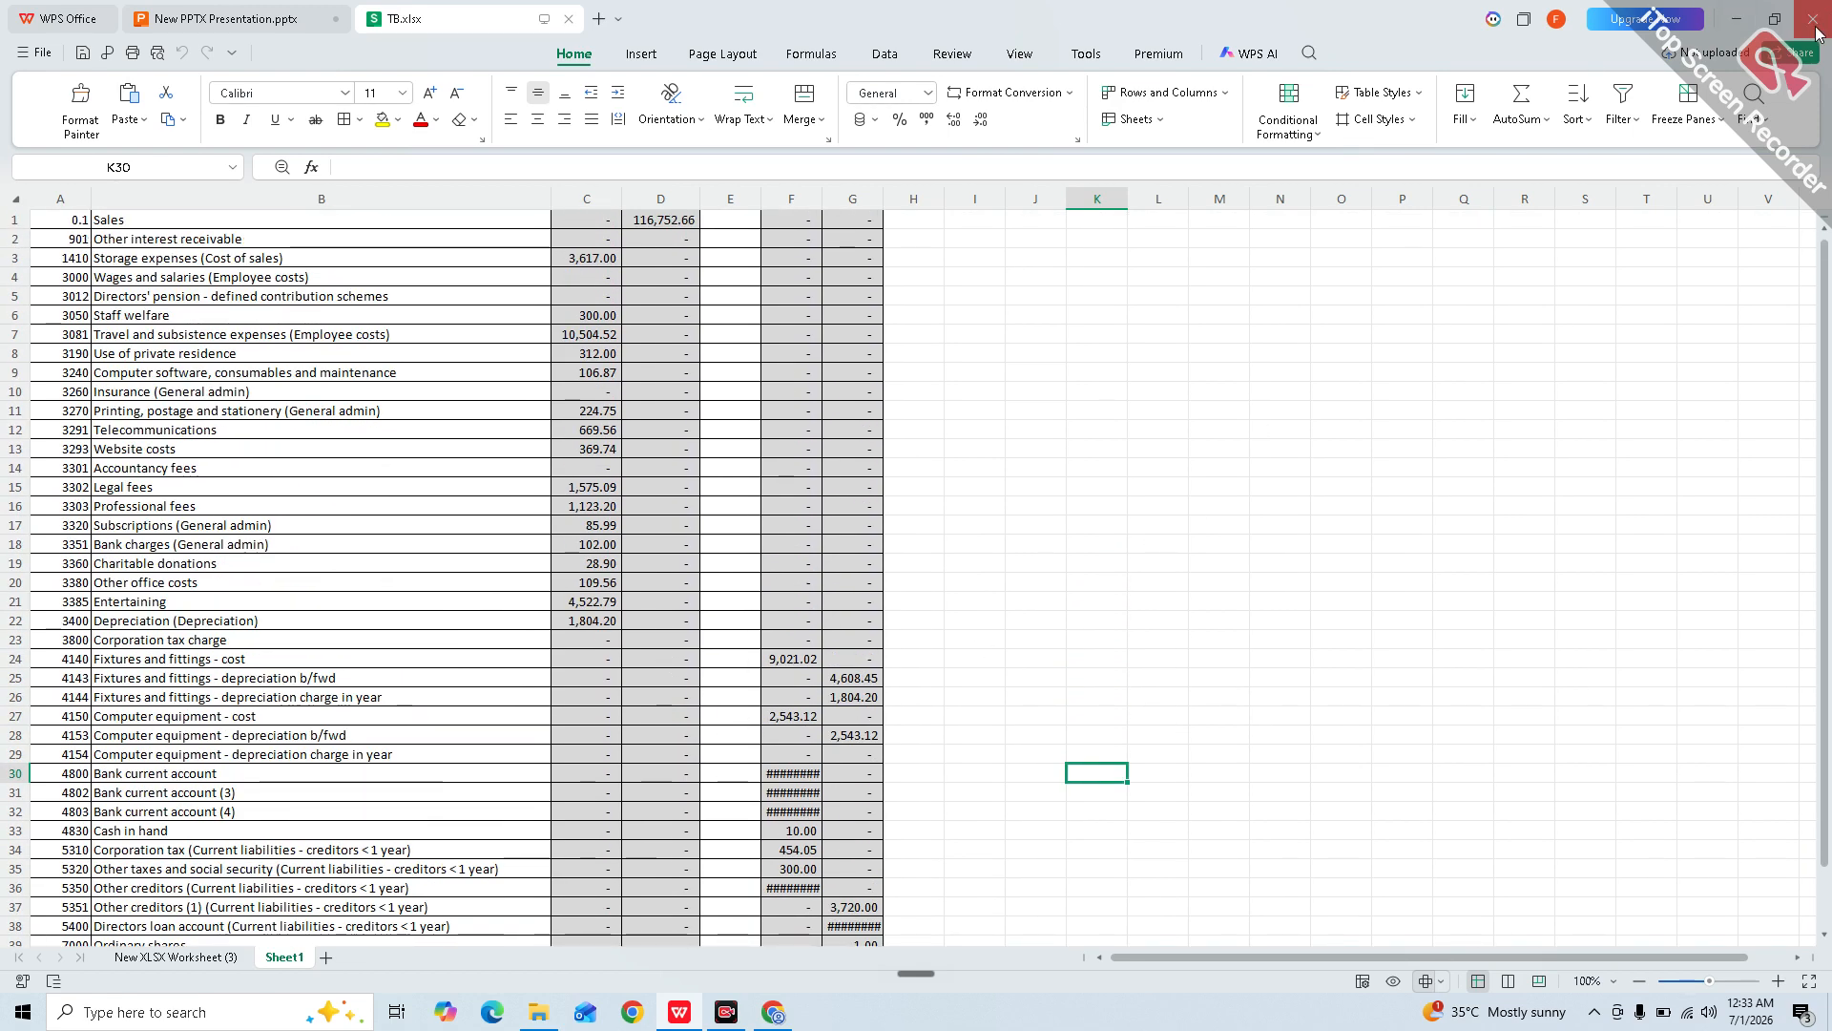
click(1782, 18)
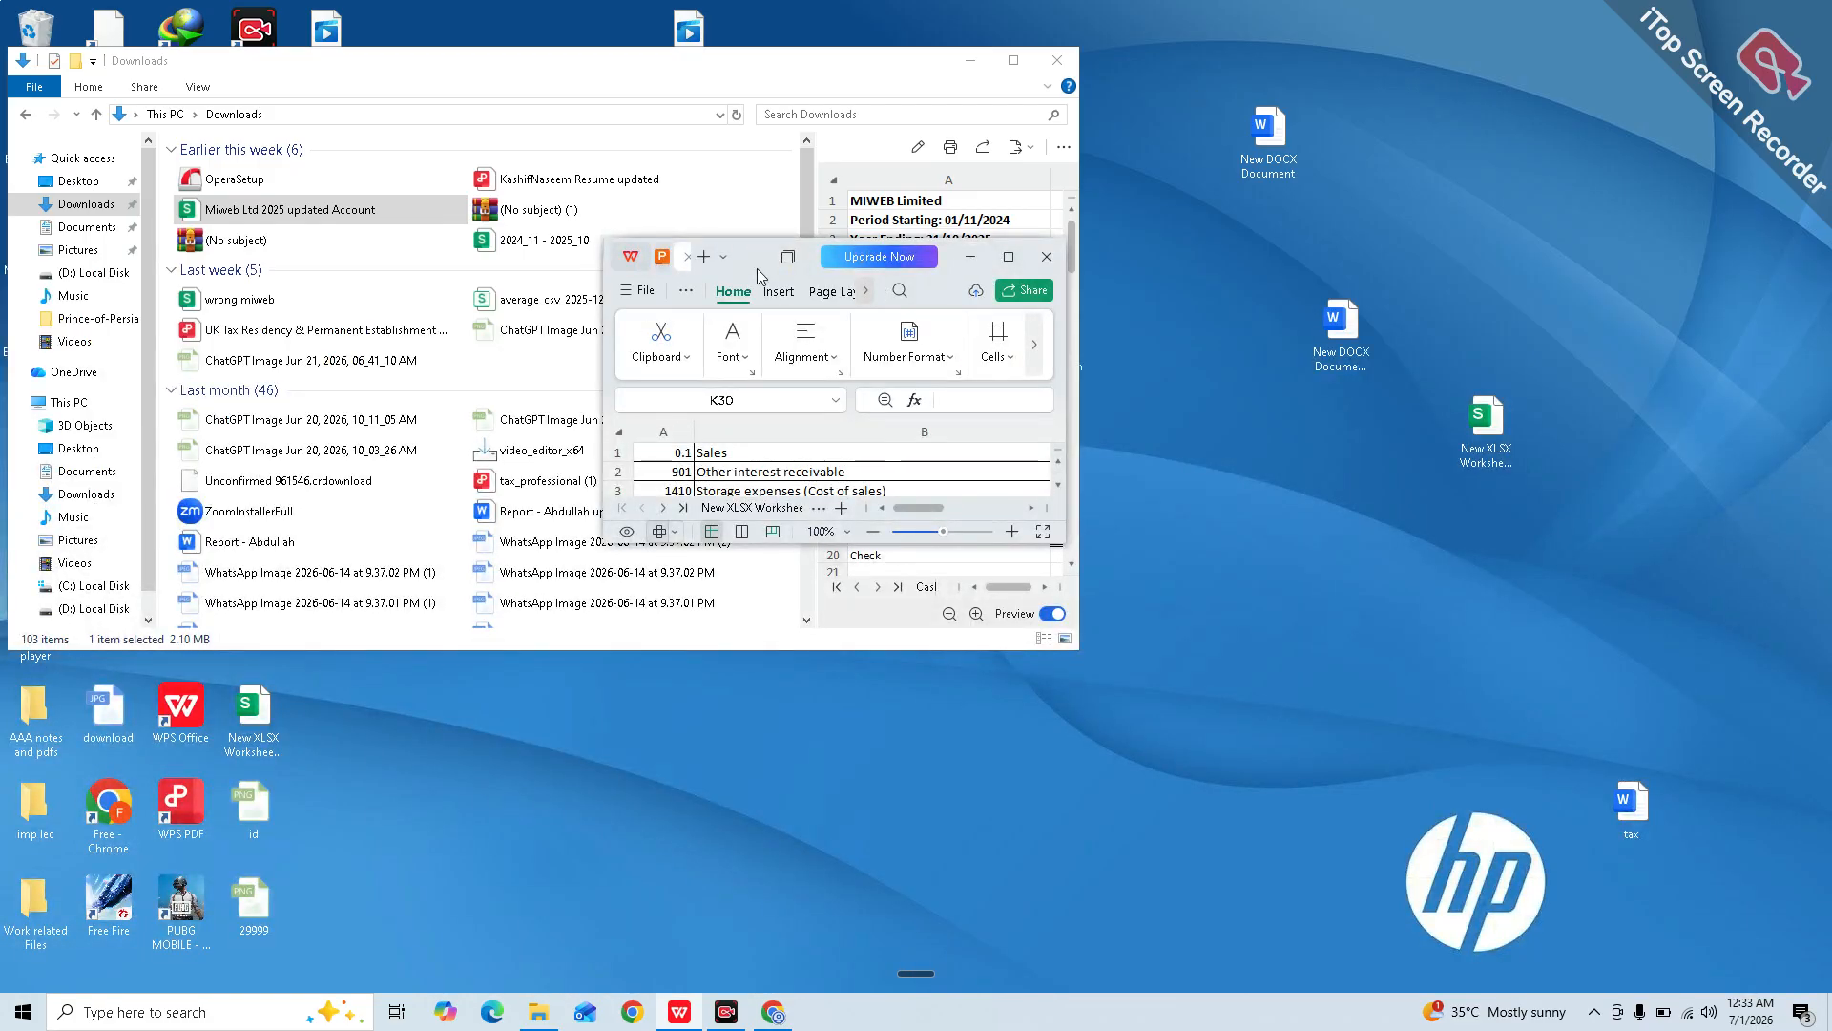
drag(731, 251, 1122, 1)
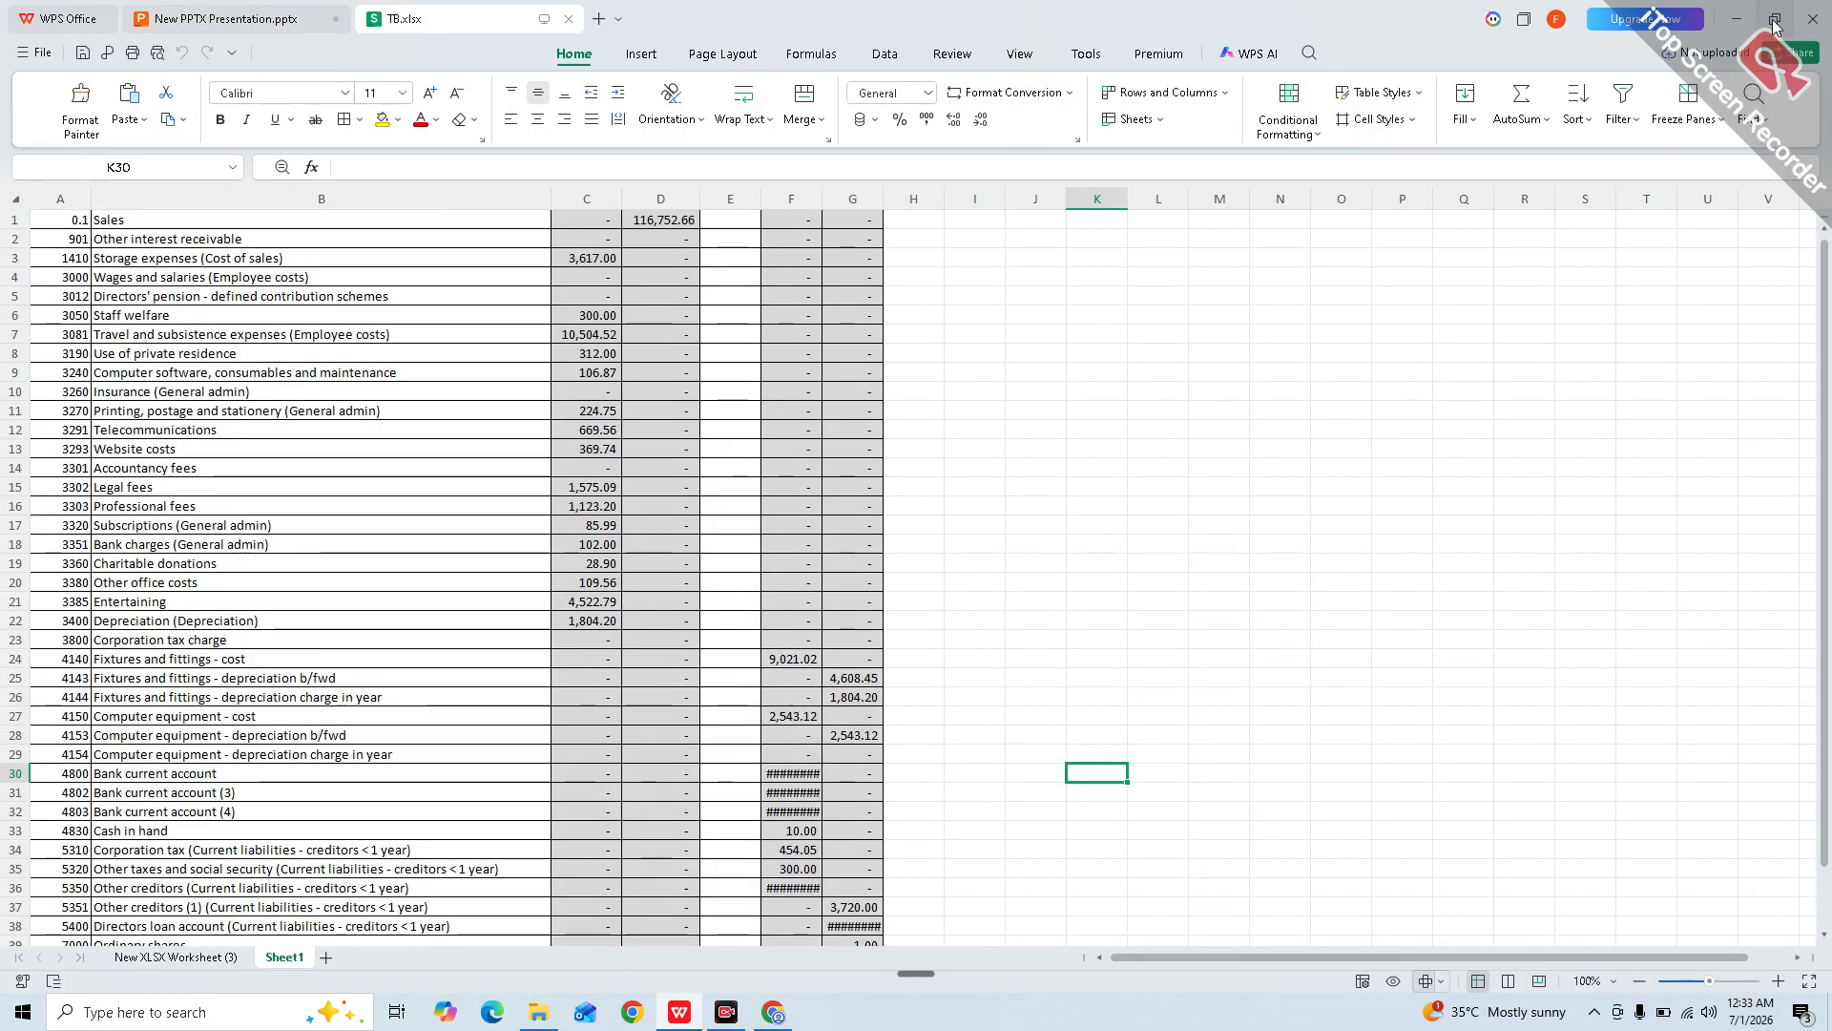
click(1775, 18)
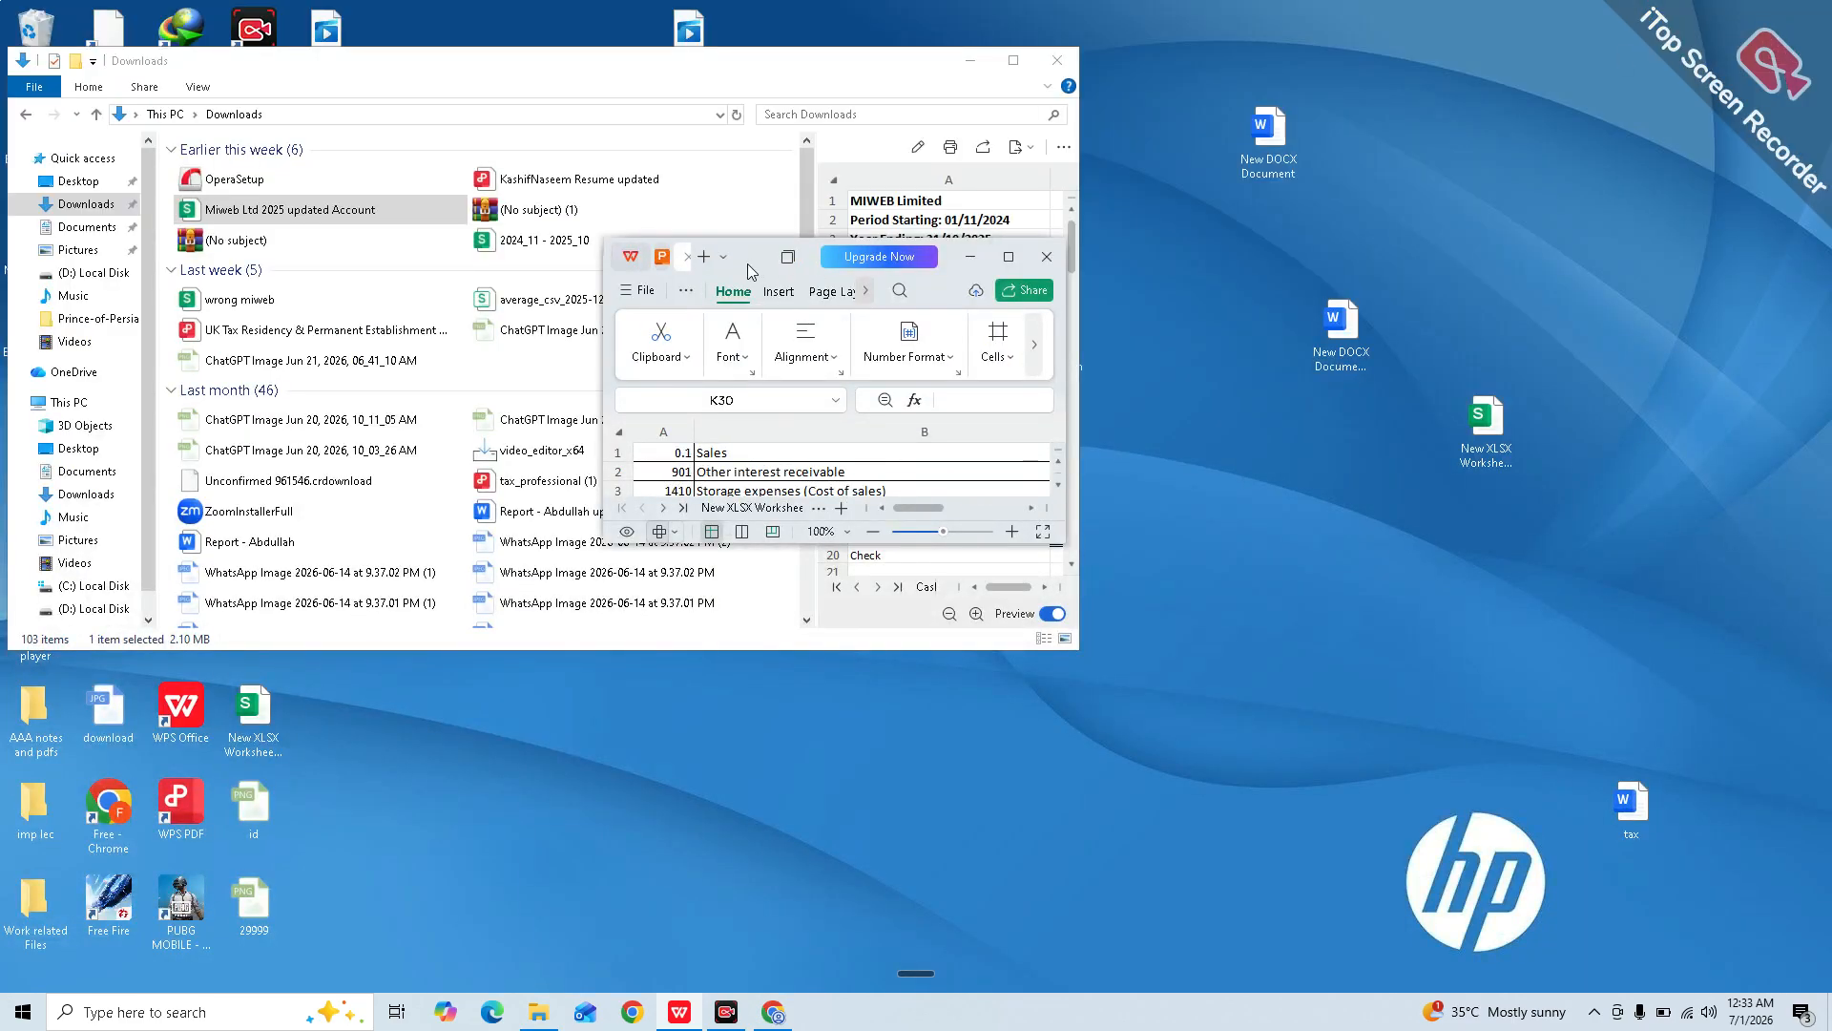
drag(747, 274, 154, 47)
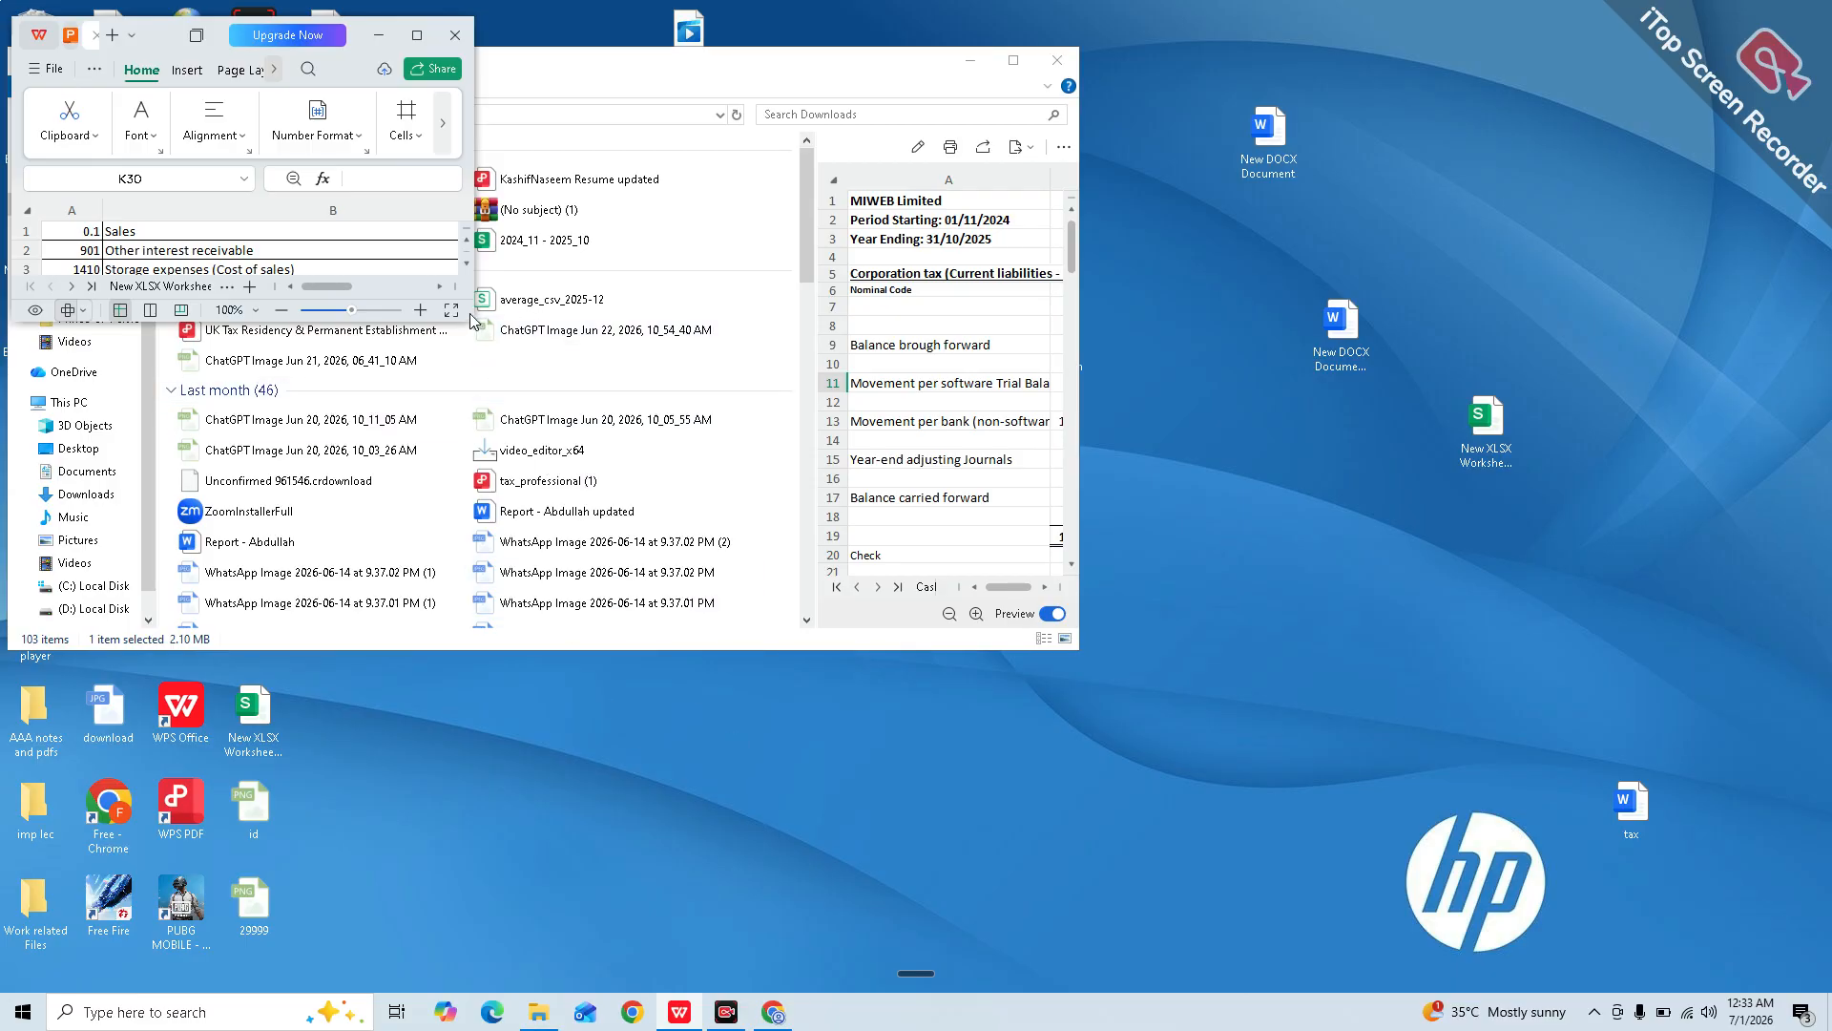
Step: Resize the spreadsheet window to show rows 1–37 and columns A–C, then return to Xero
drag(470, 328, 470, 983)
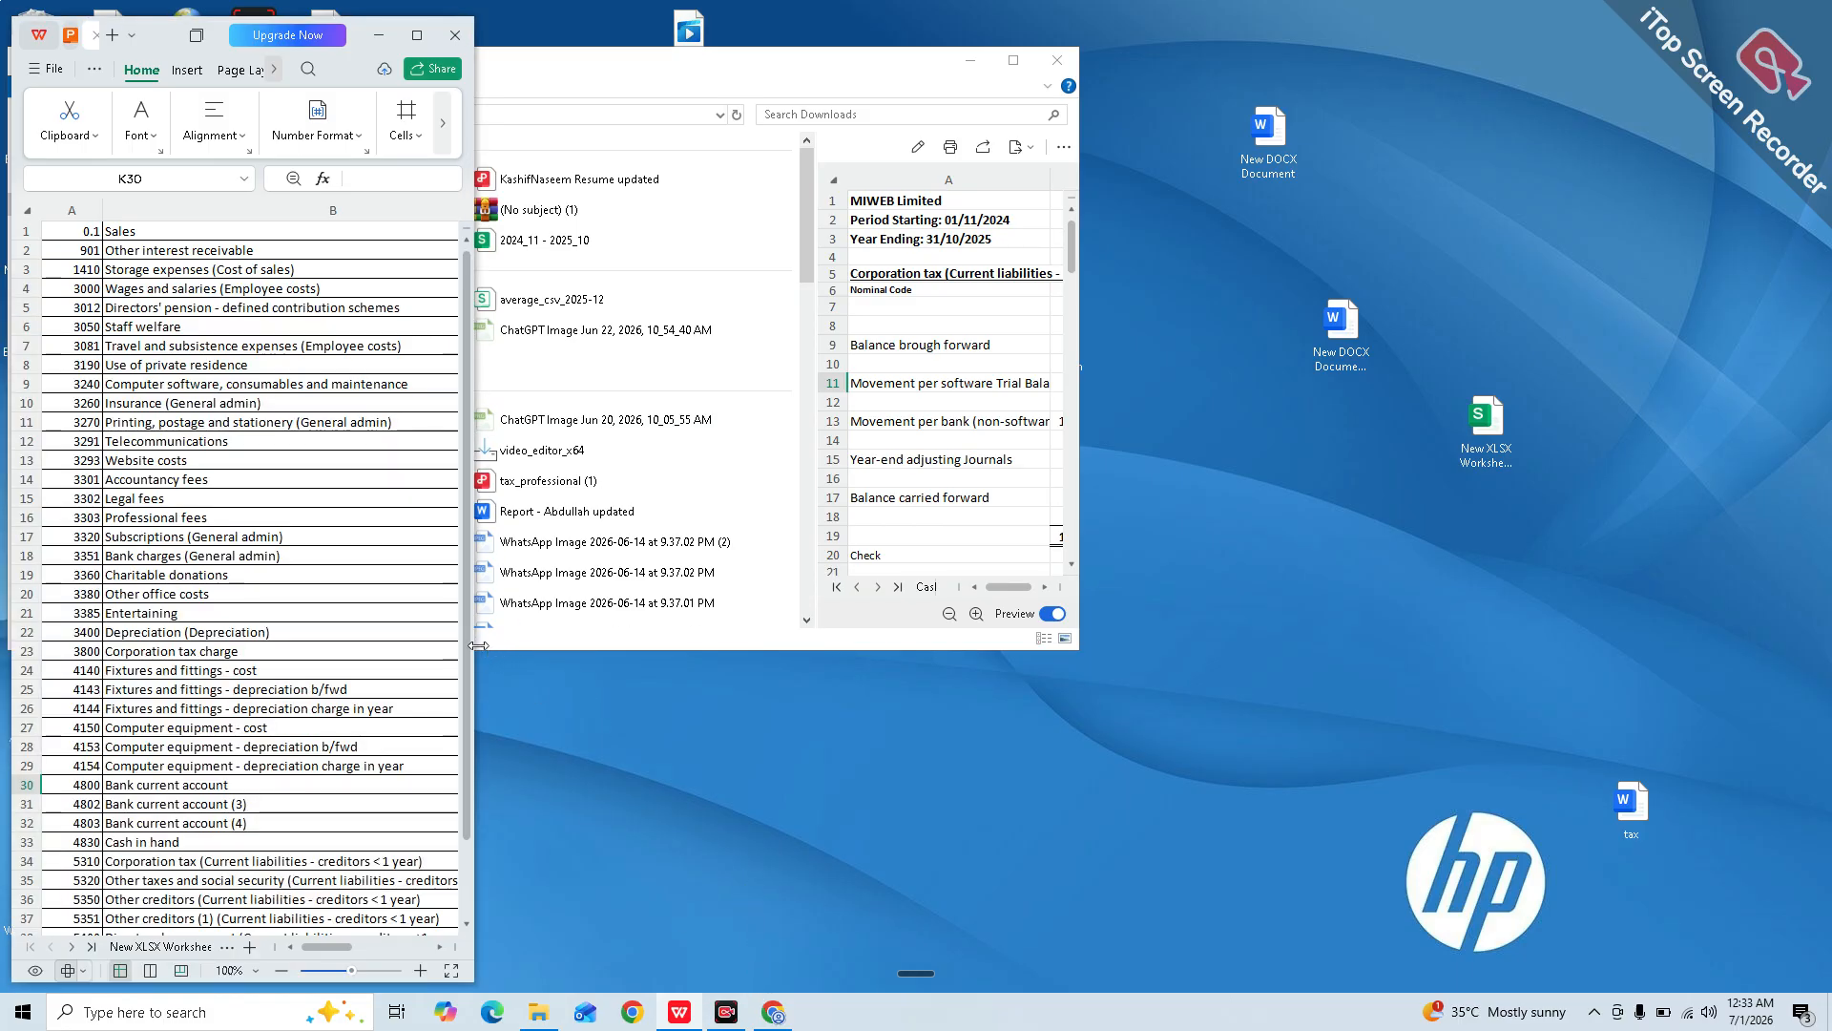
drag(474, 646, 642, 649)
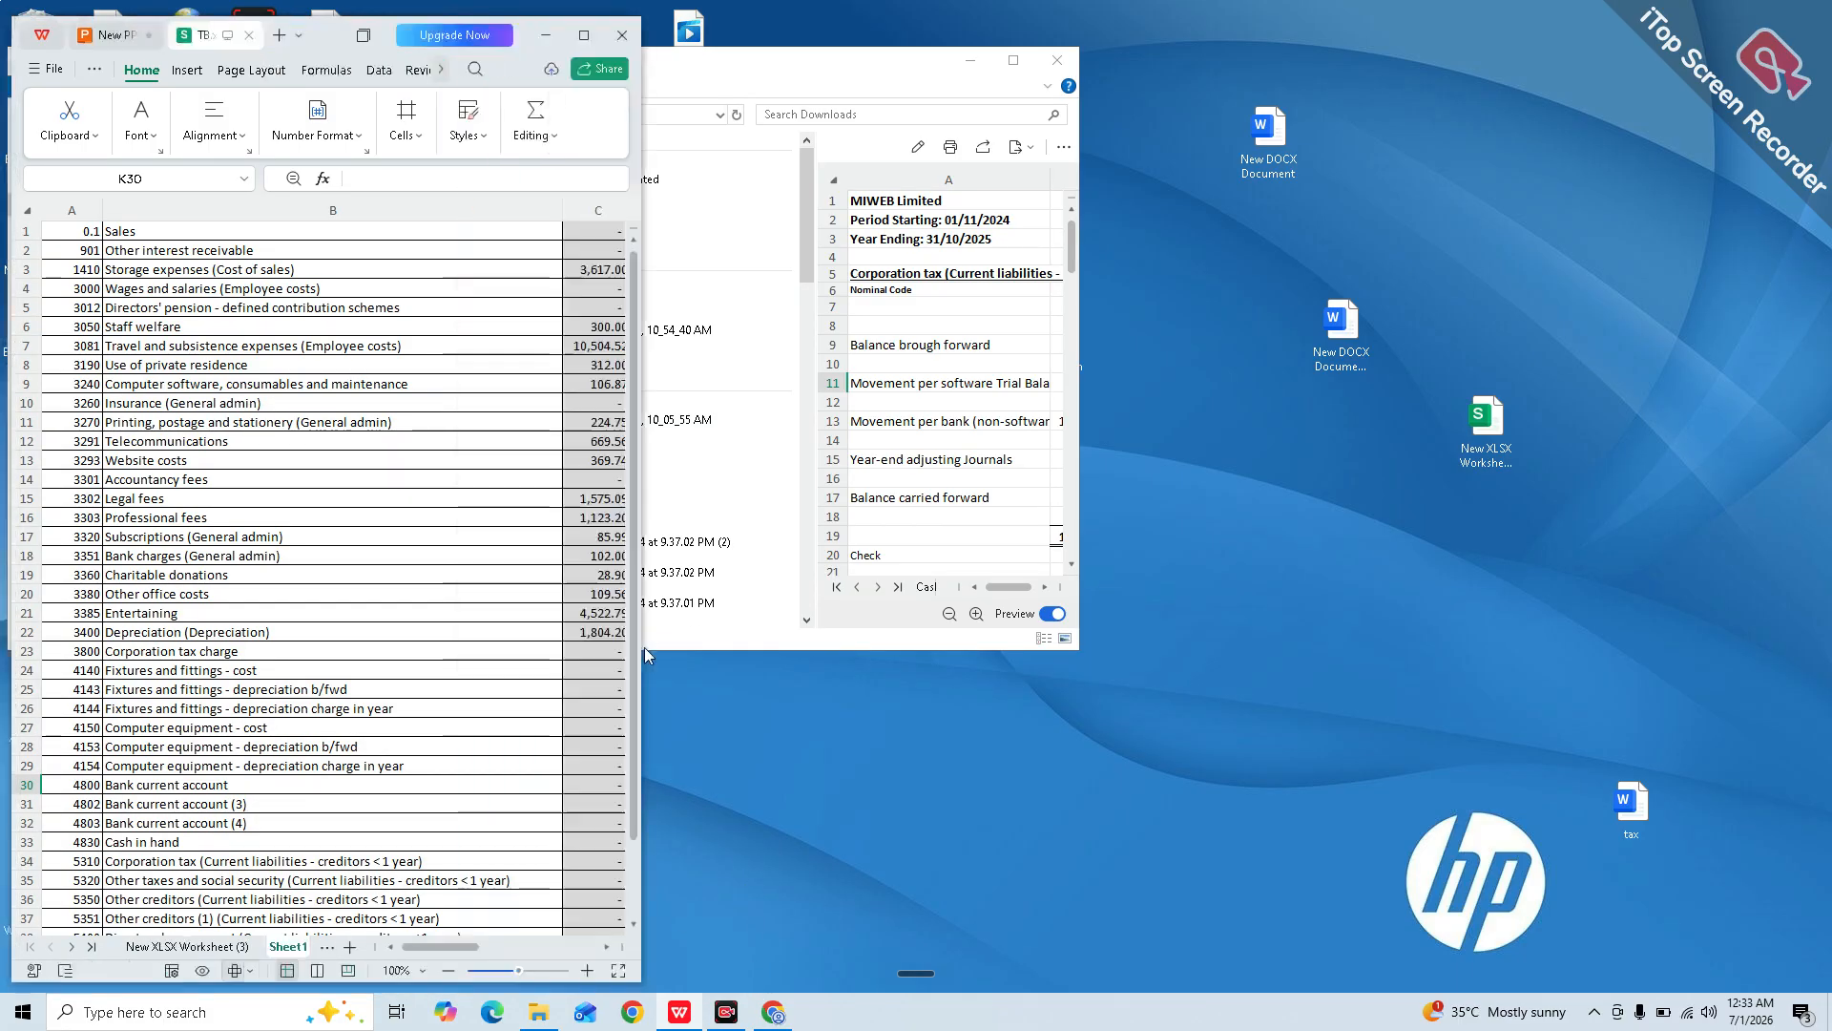
click(314, 623)
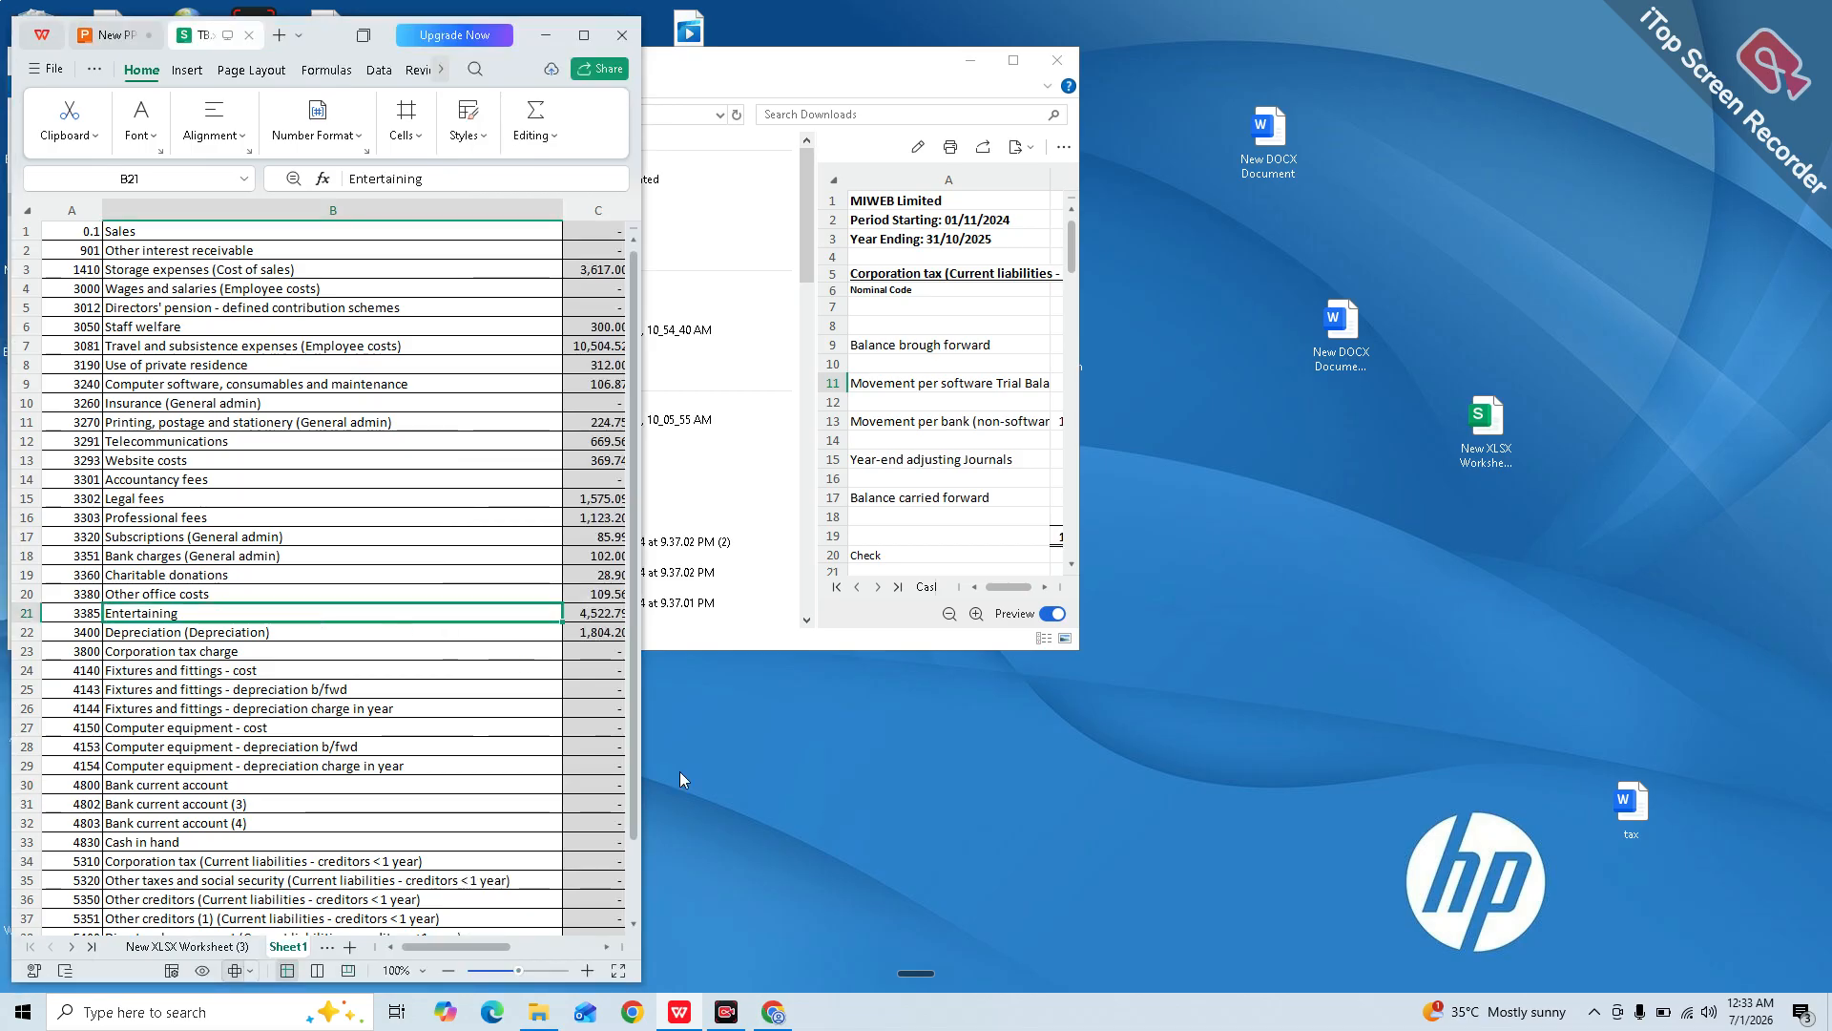
click(790, 1021)
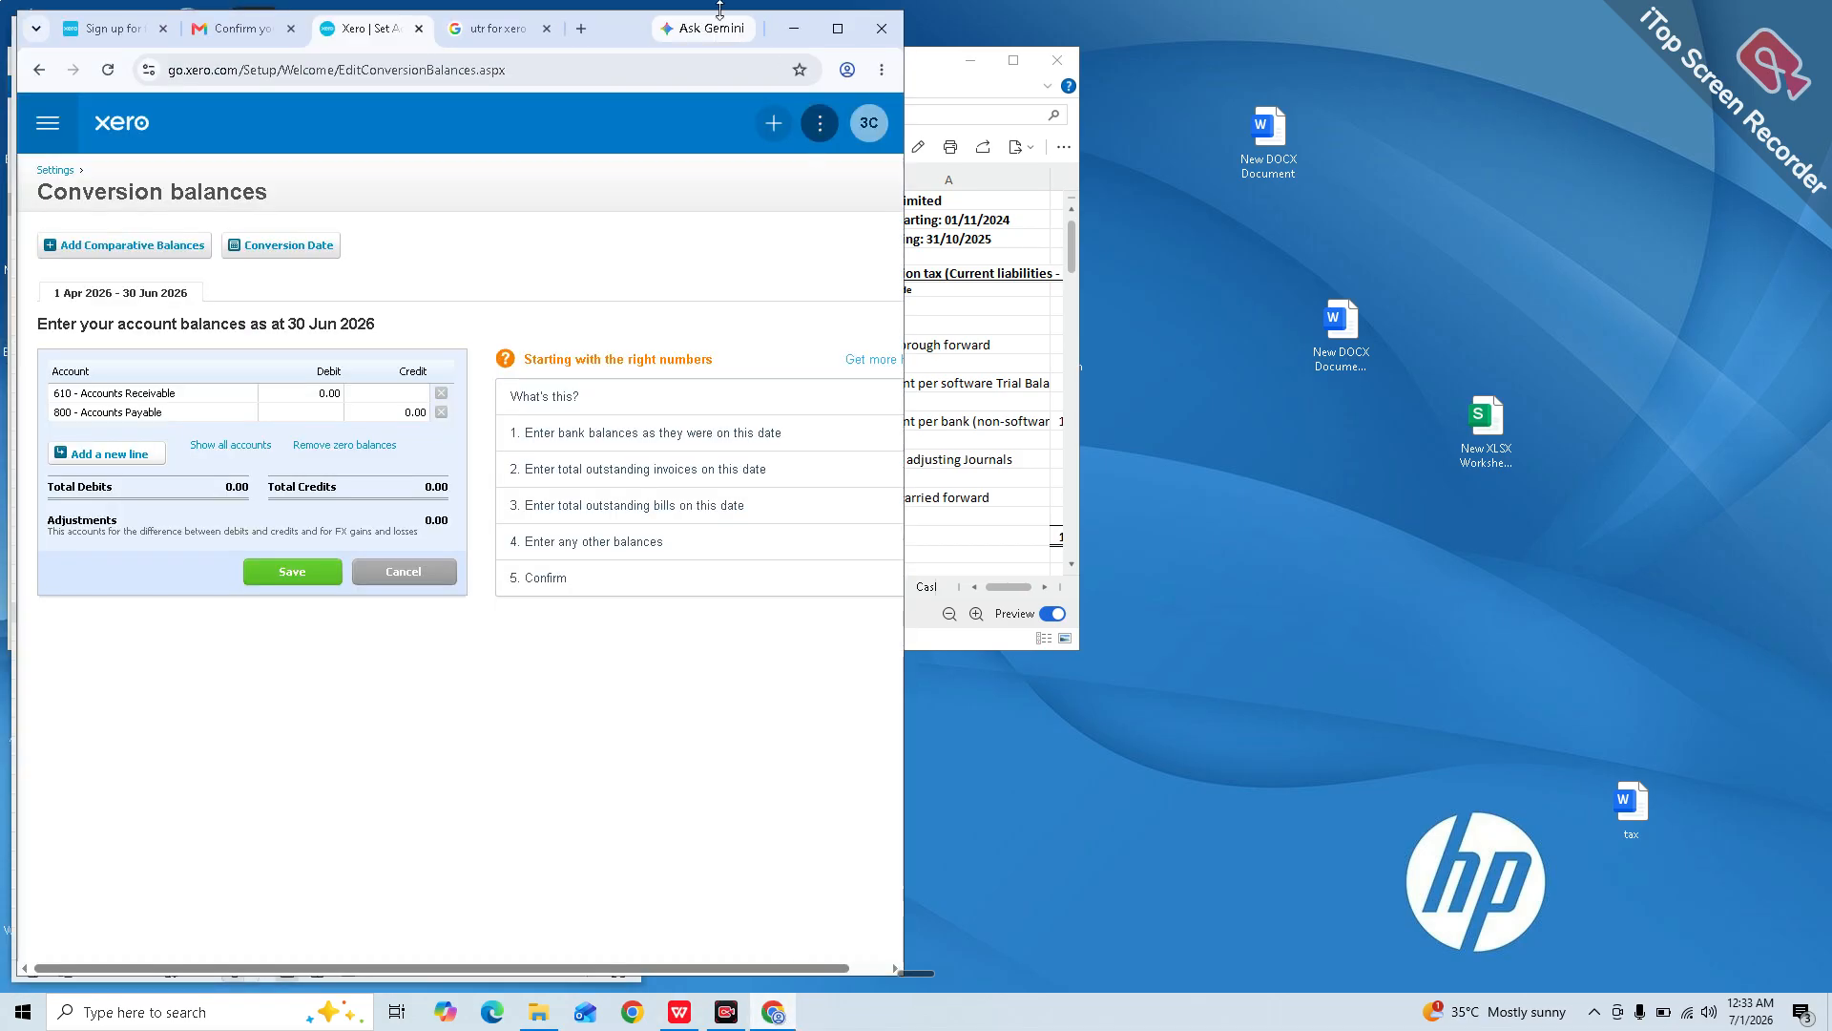
Step: Open the Chart of accounts and place the browser window beside the trial balance spreadsheet
drag(619, 36, 1444, 8)
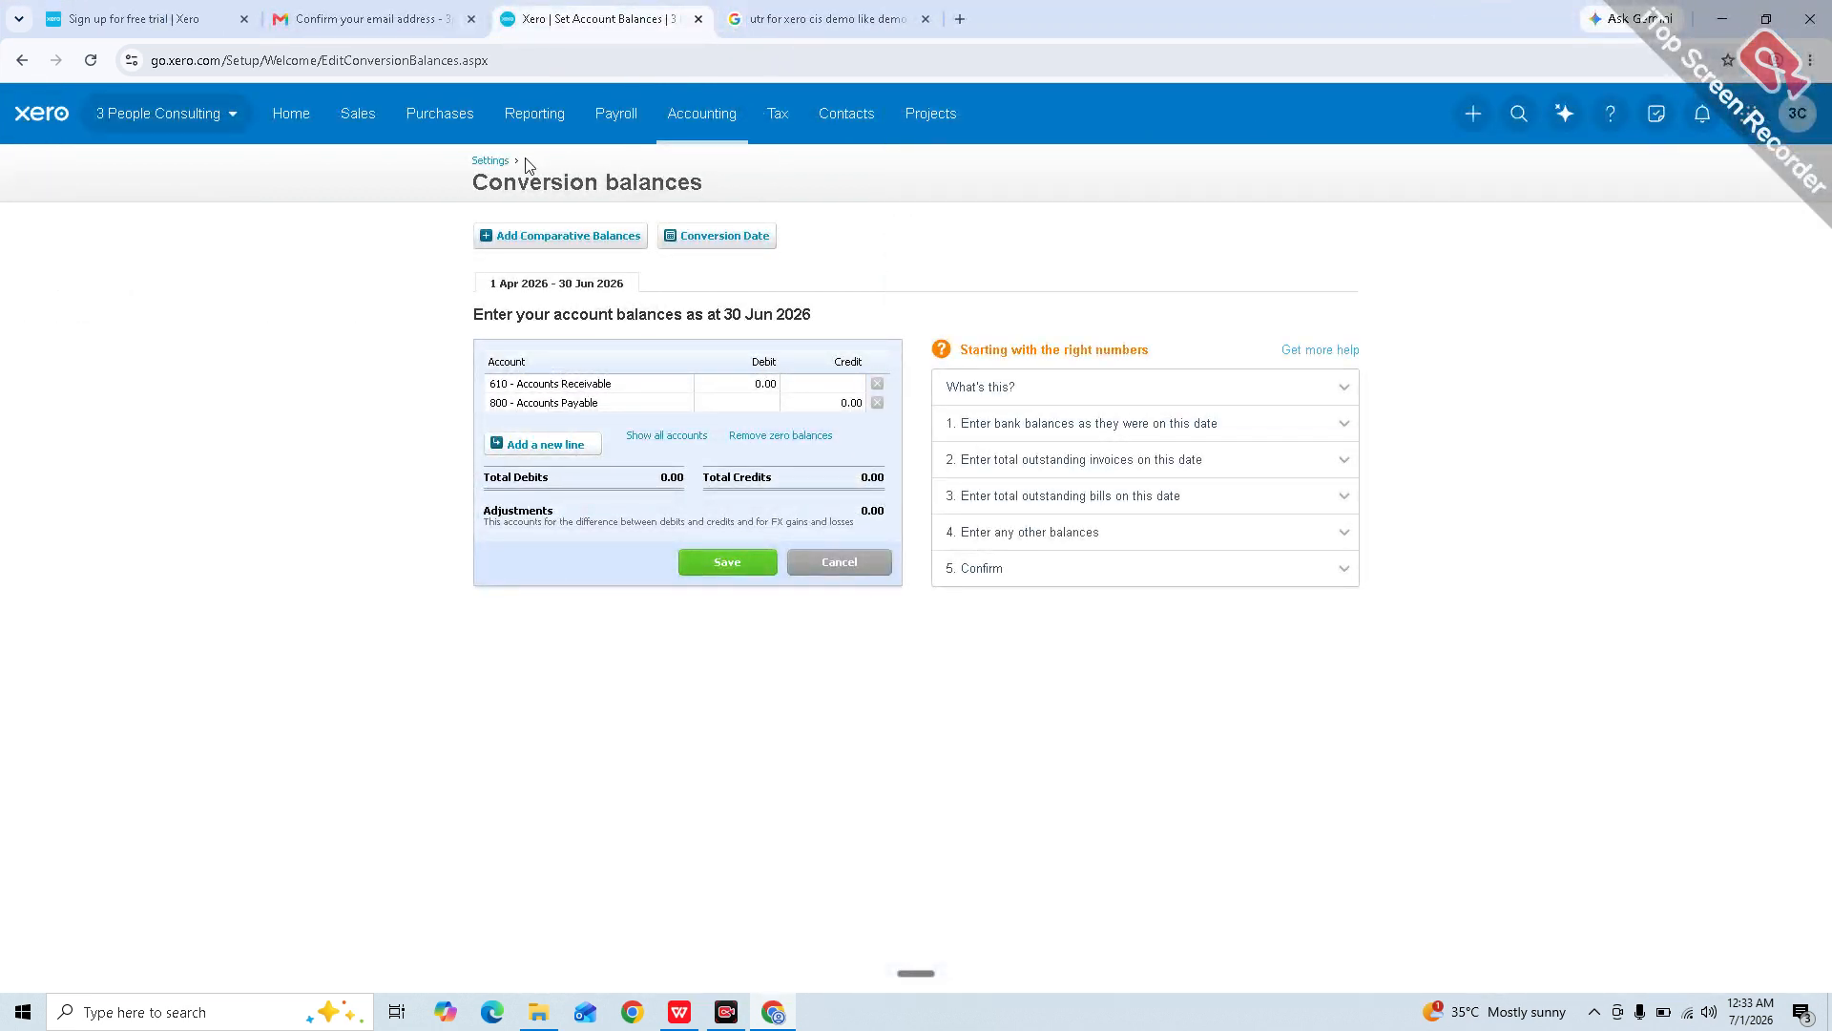
click(679, 122)
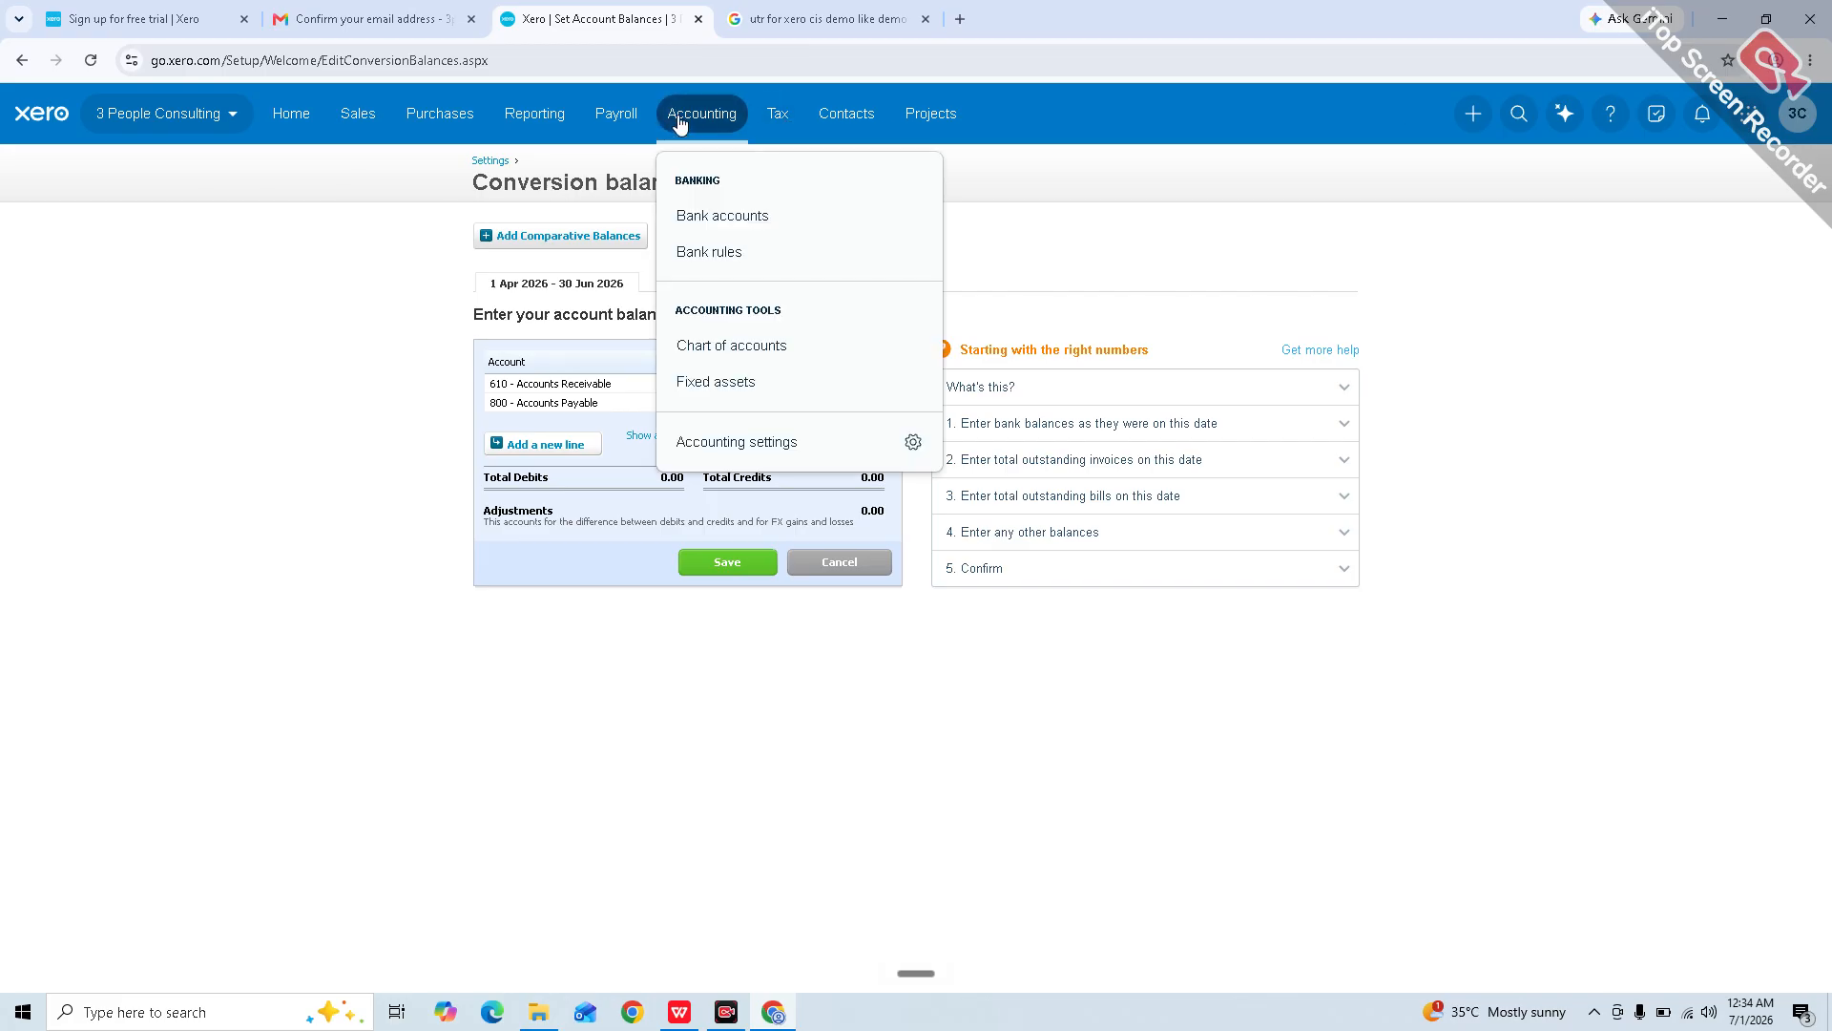
click(774, 344)
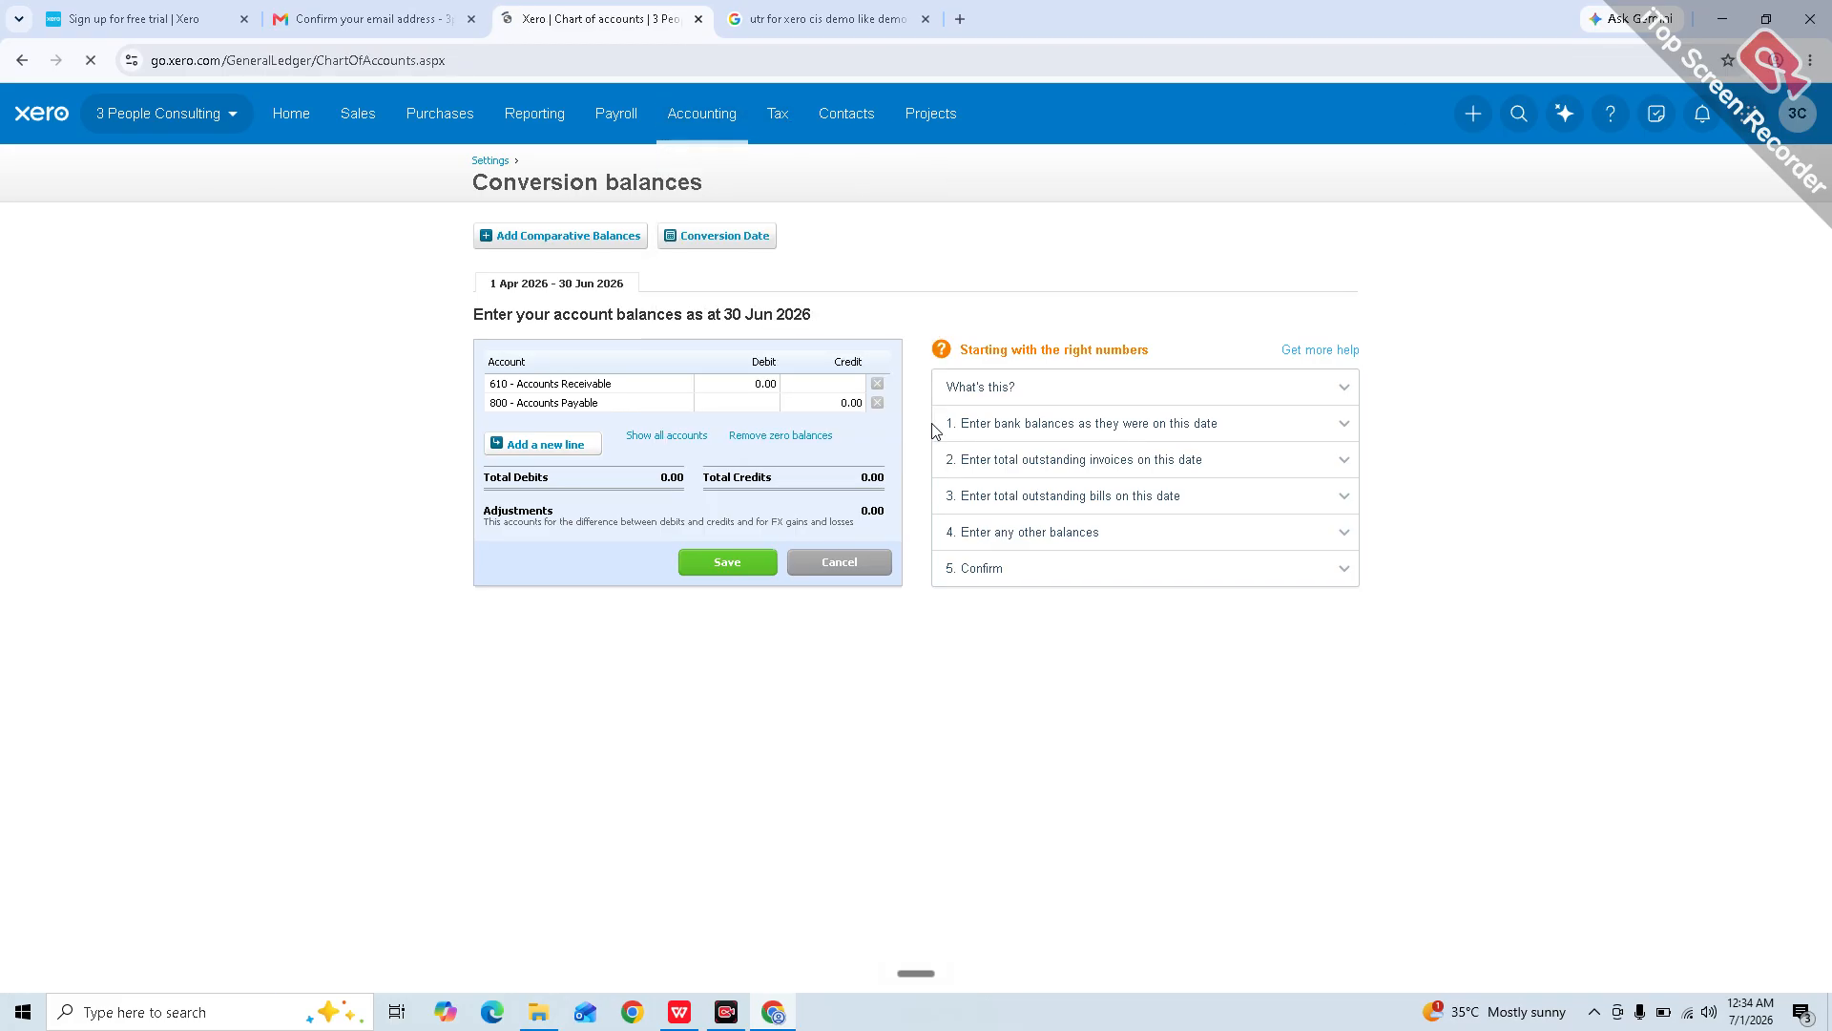
scroll(948, 568, down, 2)
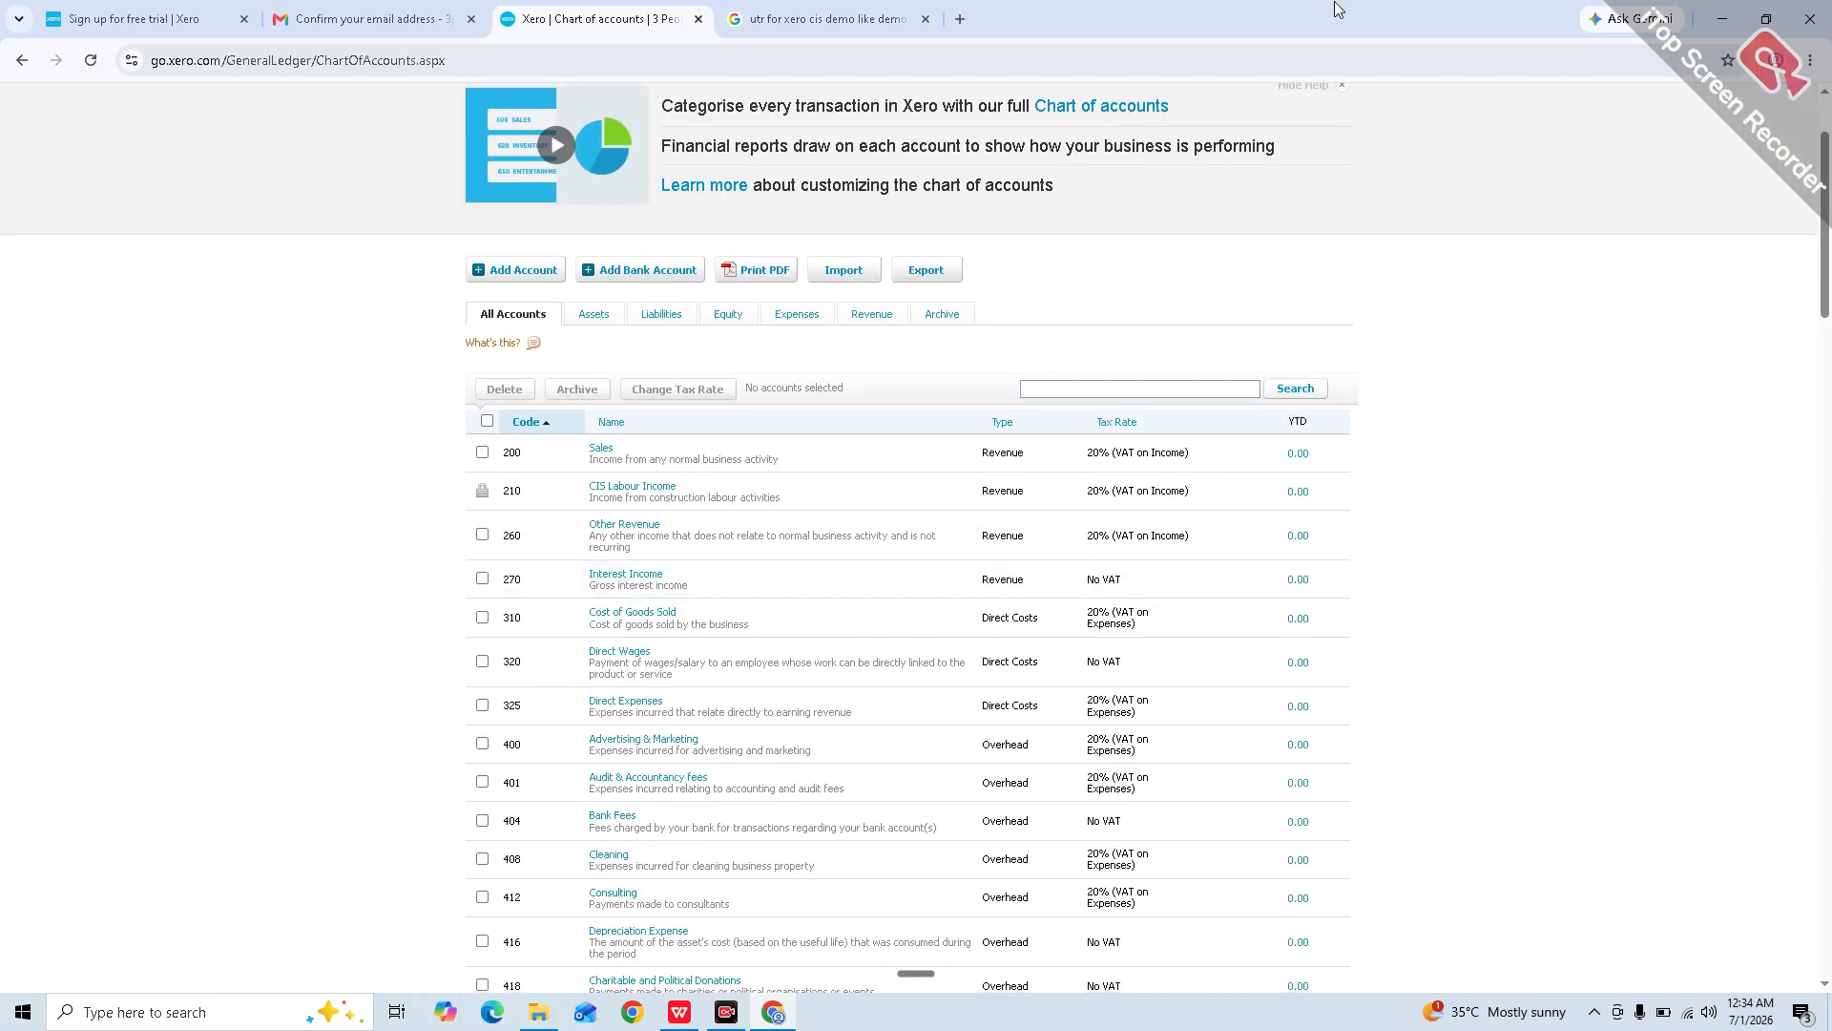
double_click(1285, 15)
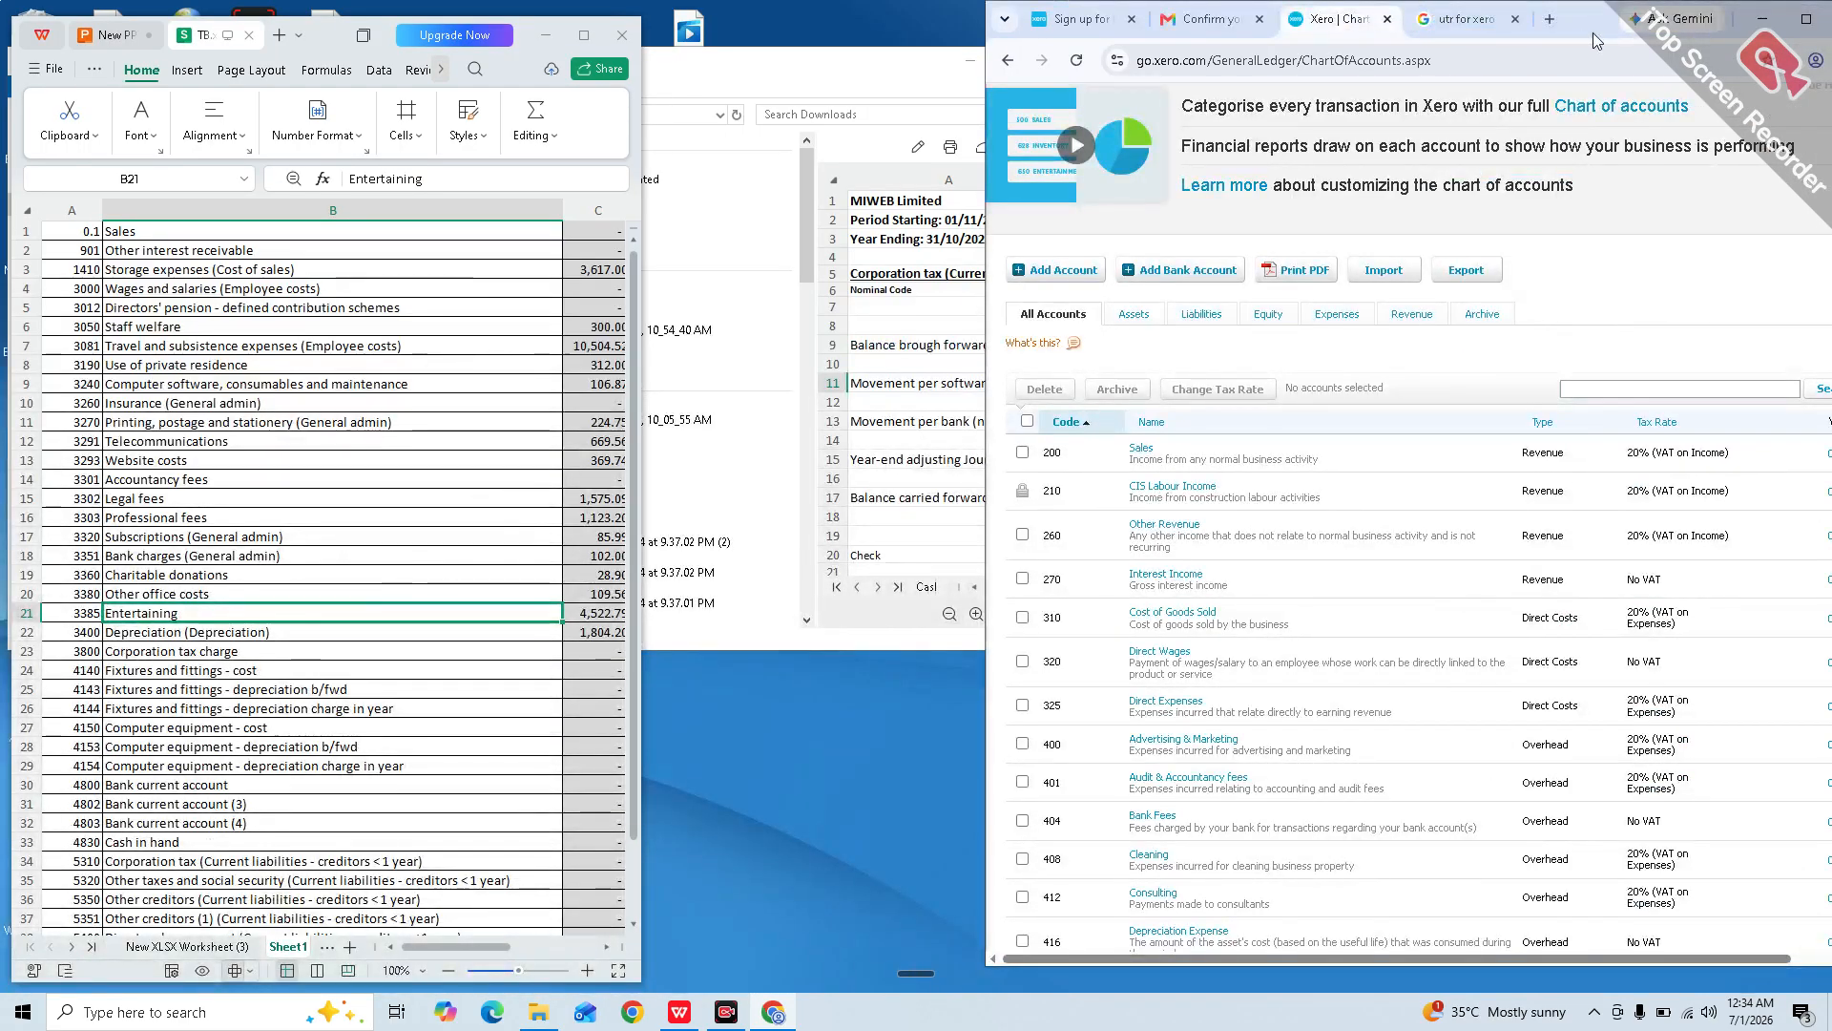
drag(1593, 33, 1390, 33)
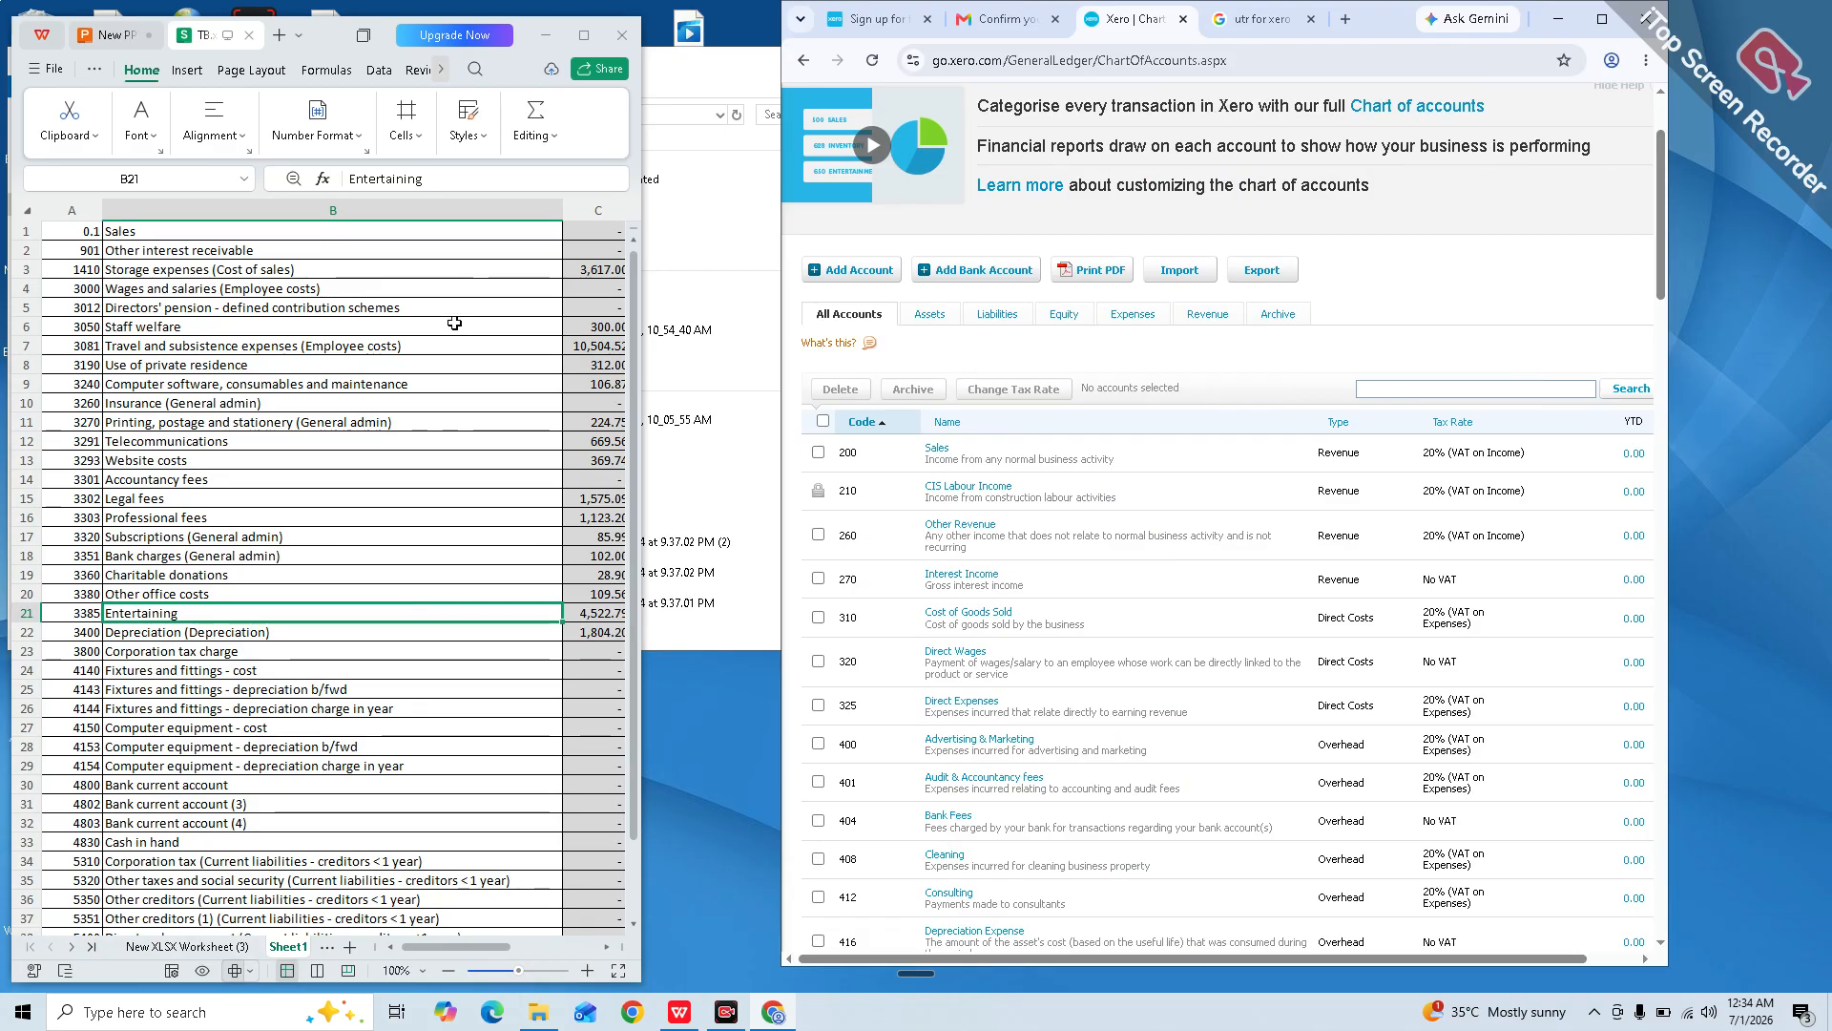
Step: Search the accounts for 'interest' and then storage, find no match, and start a new account
click(1520, 389)
text(interest)
key(Return)
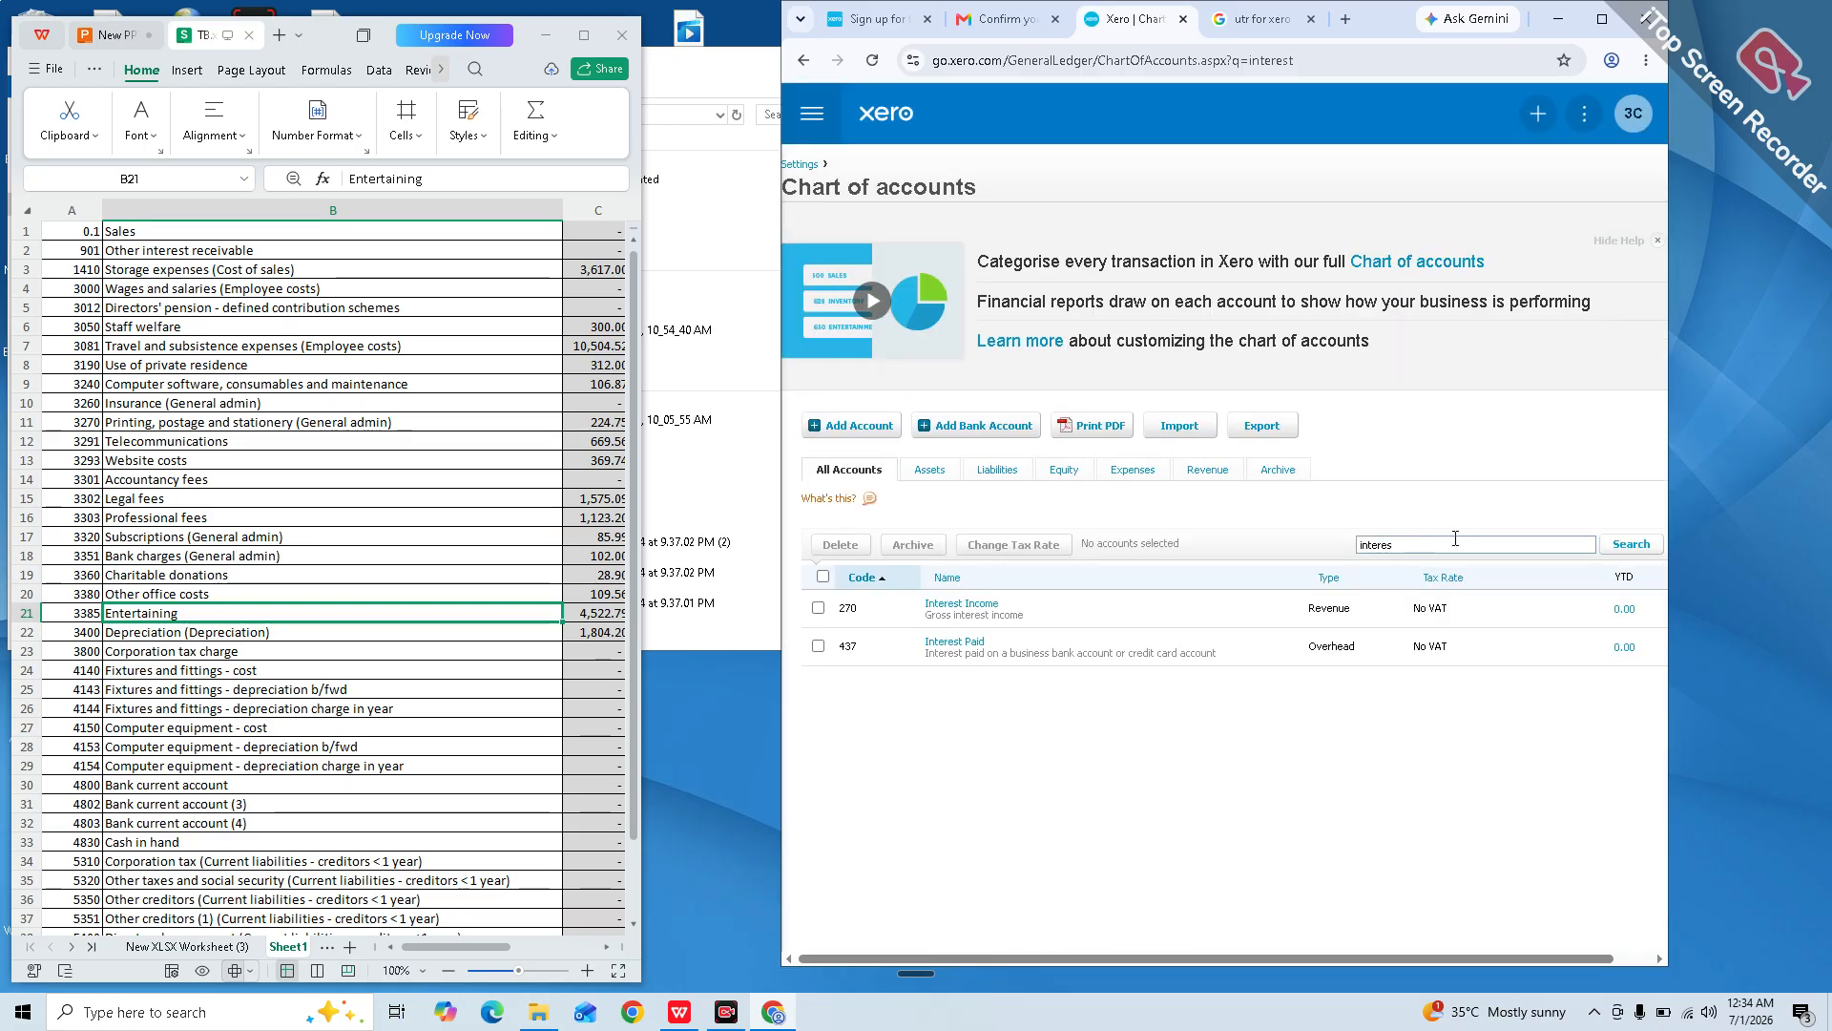
key(BackSpace)
key(BackSpace)
key(BackSpace)
key(BackSpace)
key(BackSpace)
key(BackSpace)
key(BackSpace)
text(sal)
text(a)
text(ge)
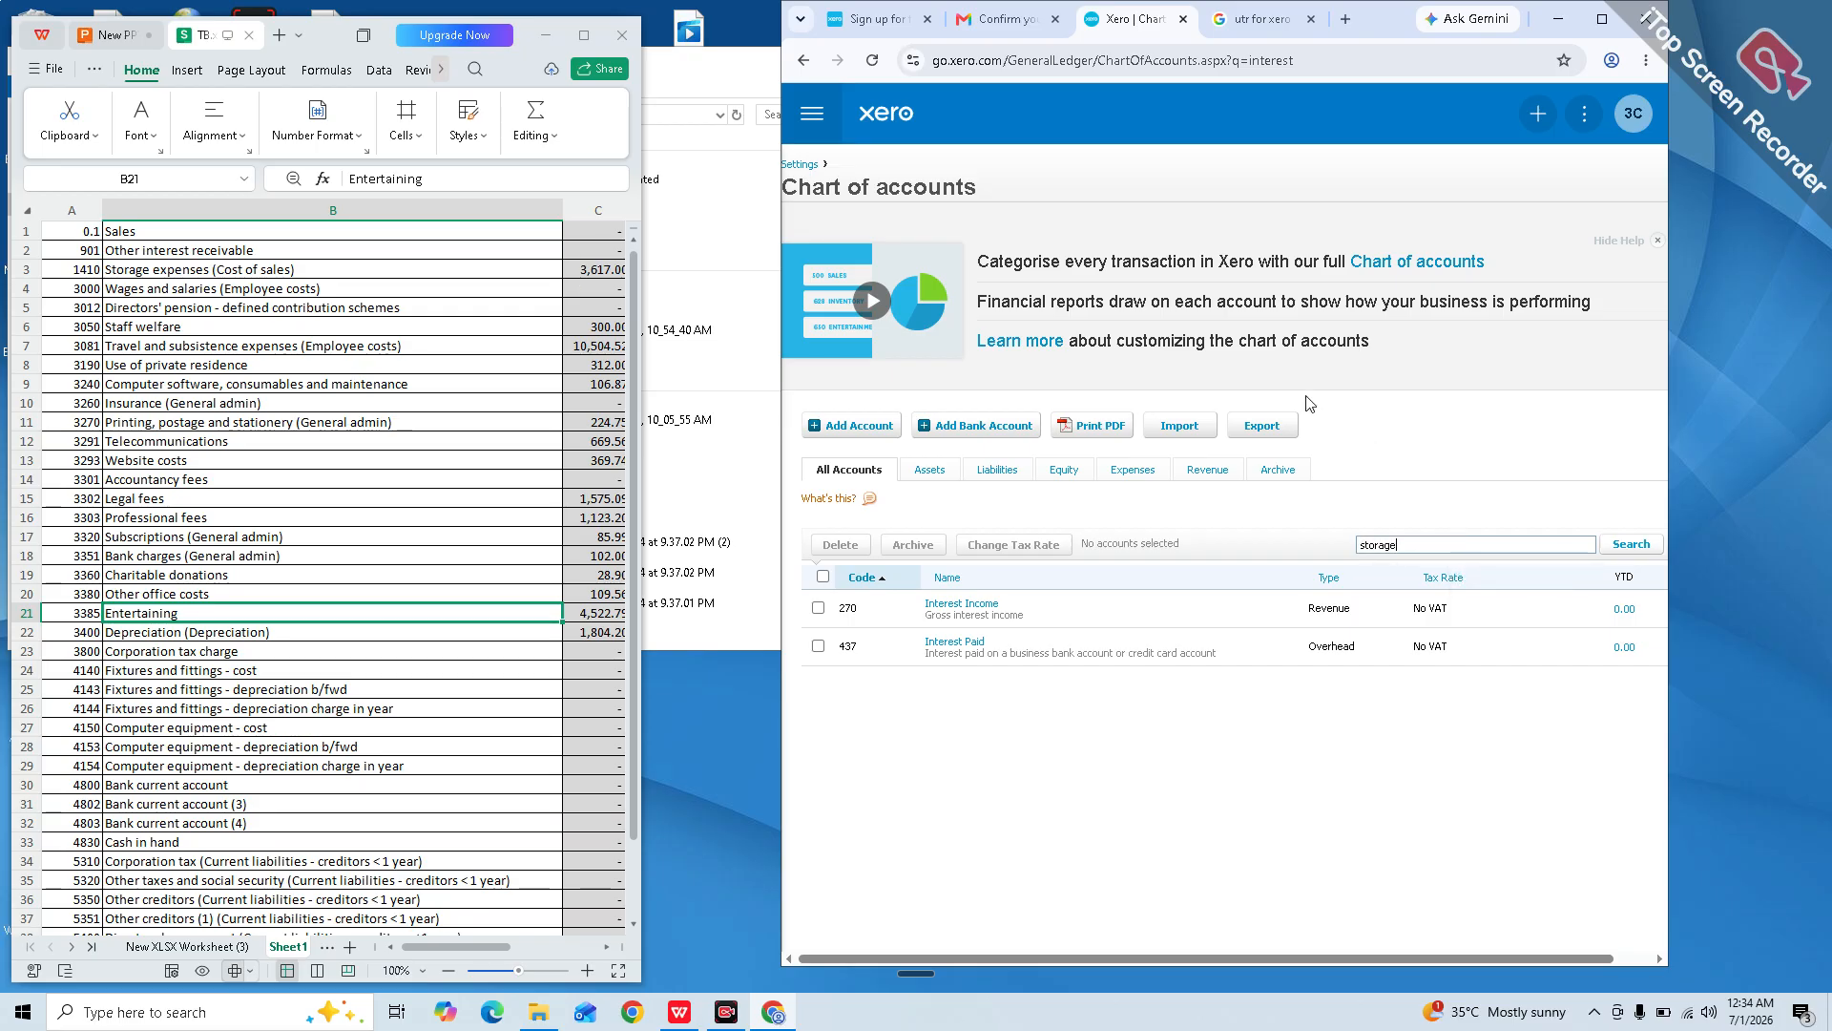
key(Return)
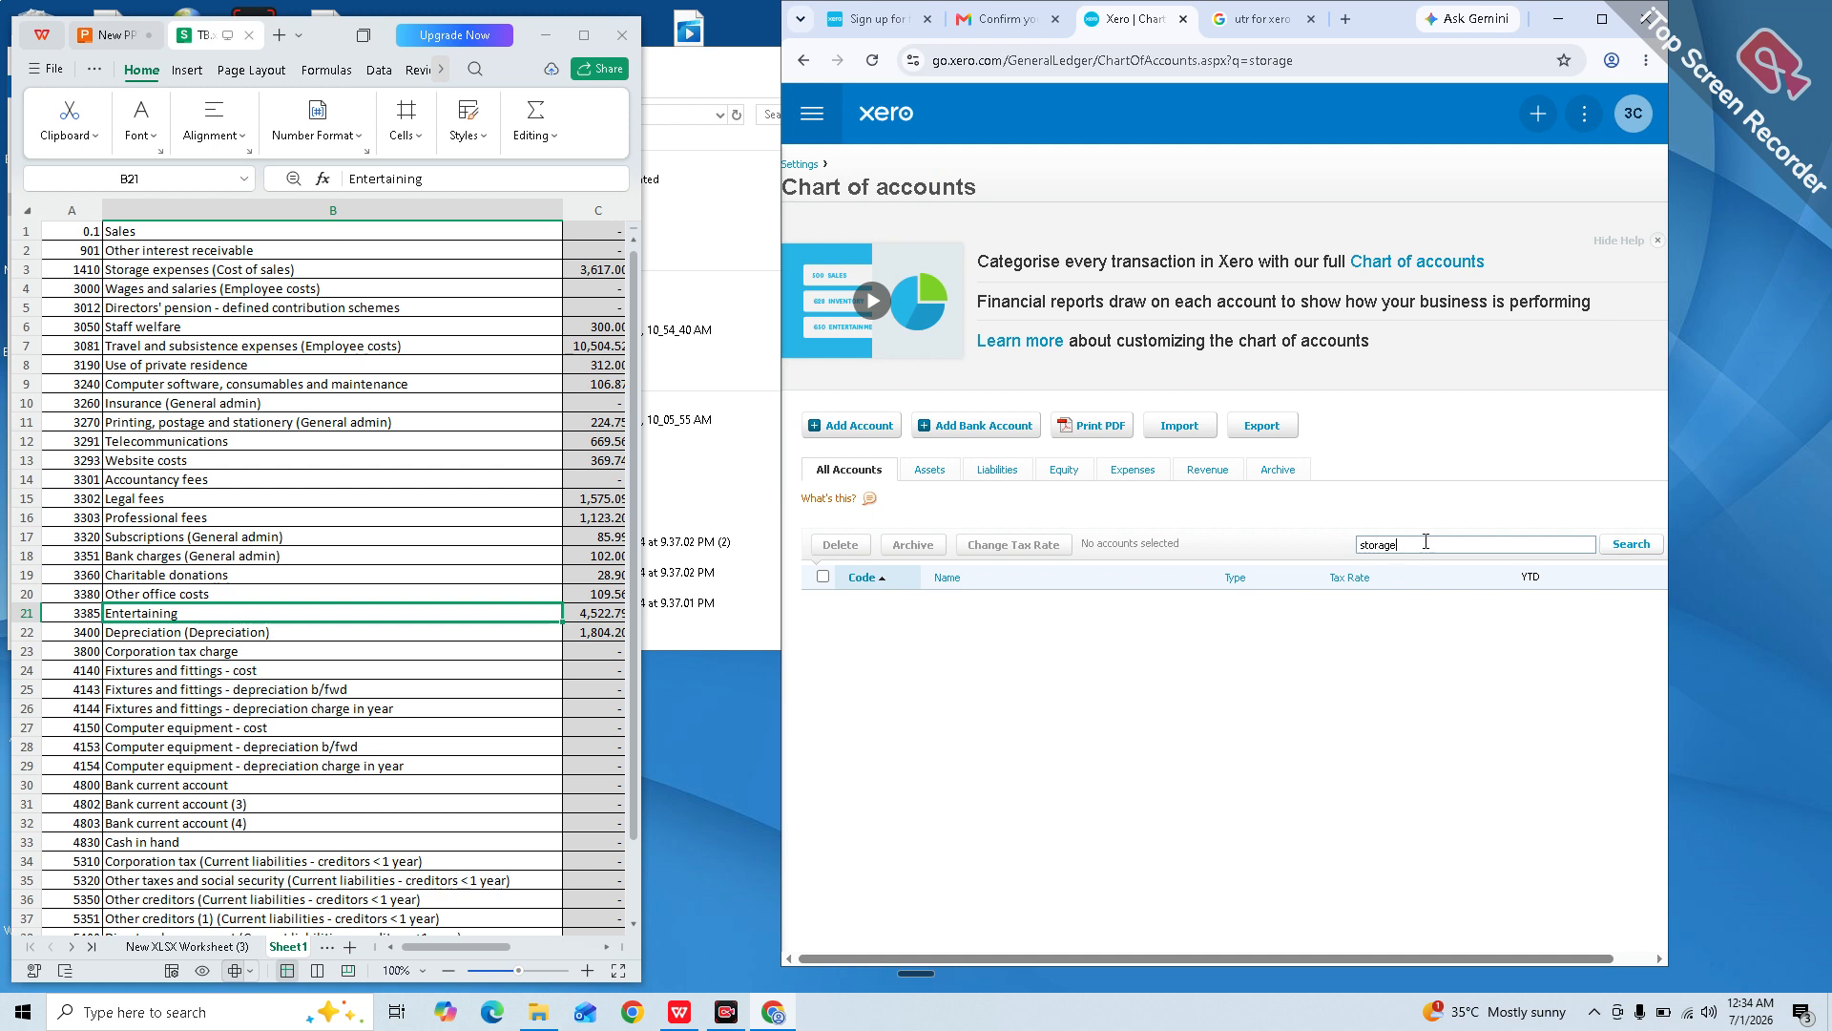
key(BackSpace)
key(BackSpace)
click(859, 425)
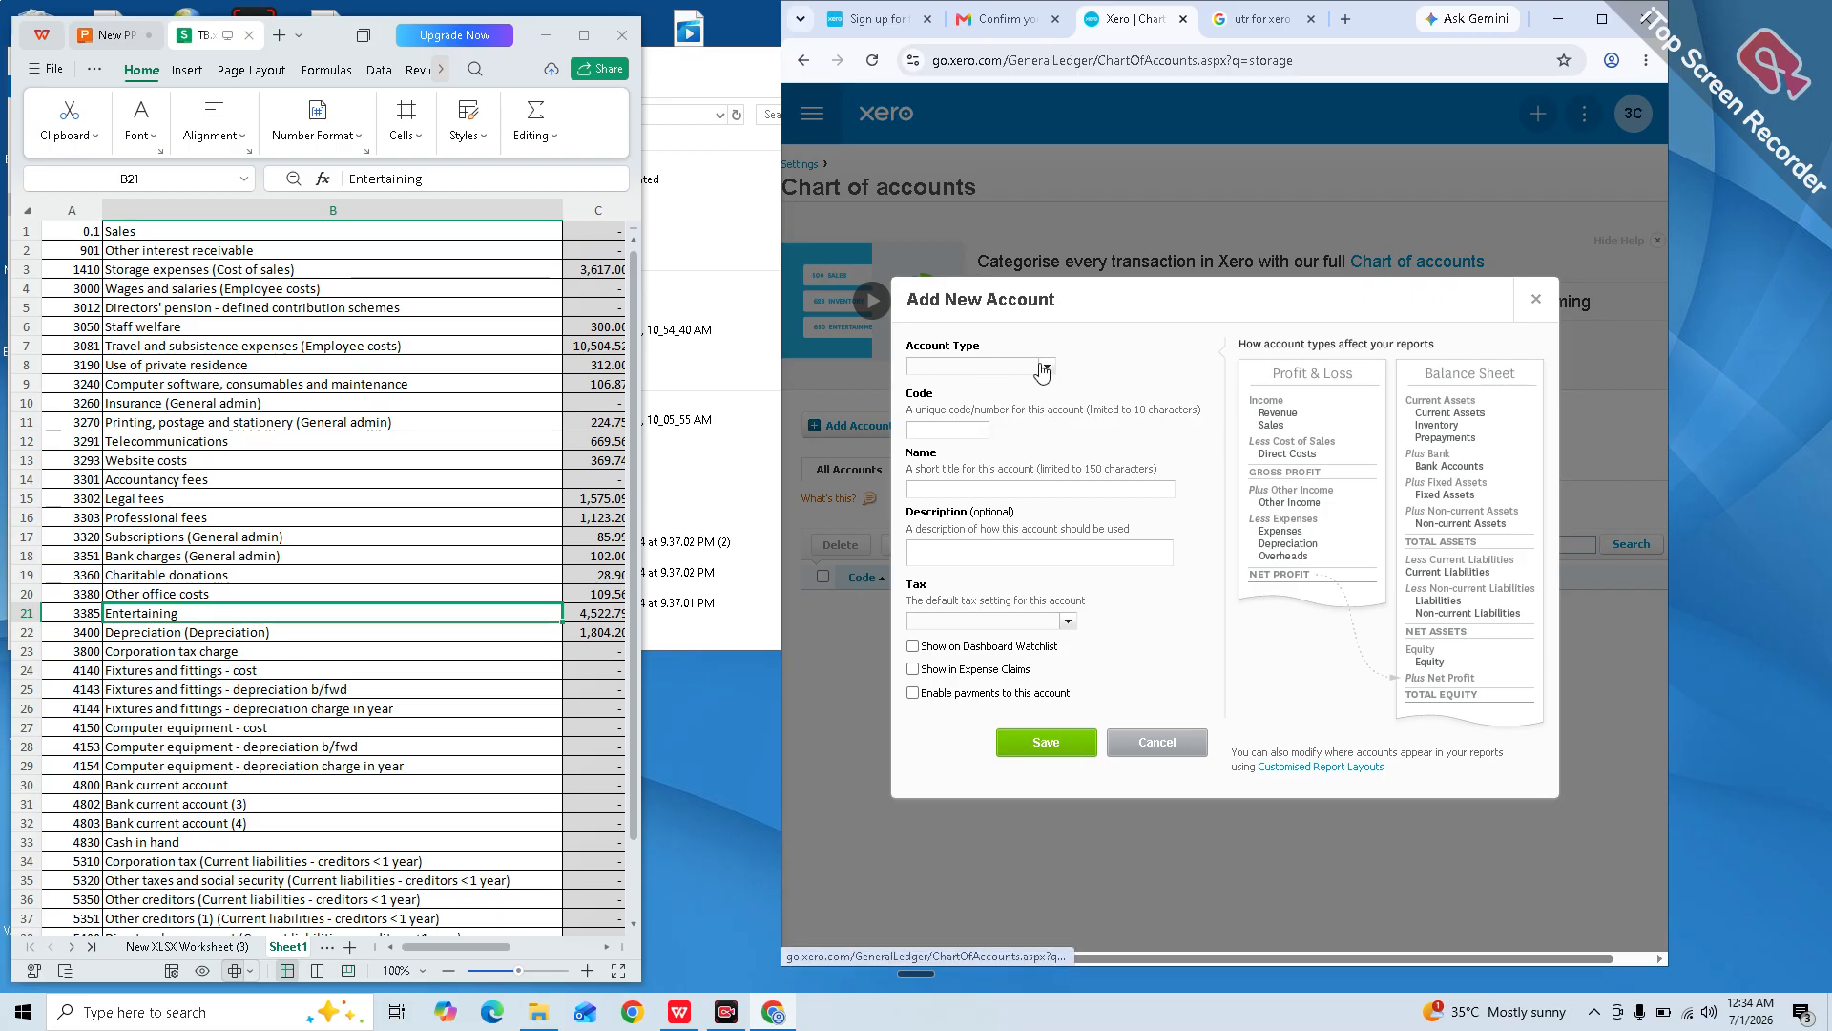
Step: Create Expense account code 1410 named 'Storage Expense' with No VAT and save it
click(1042, 368)
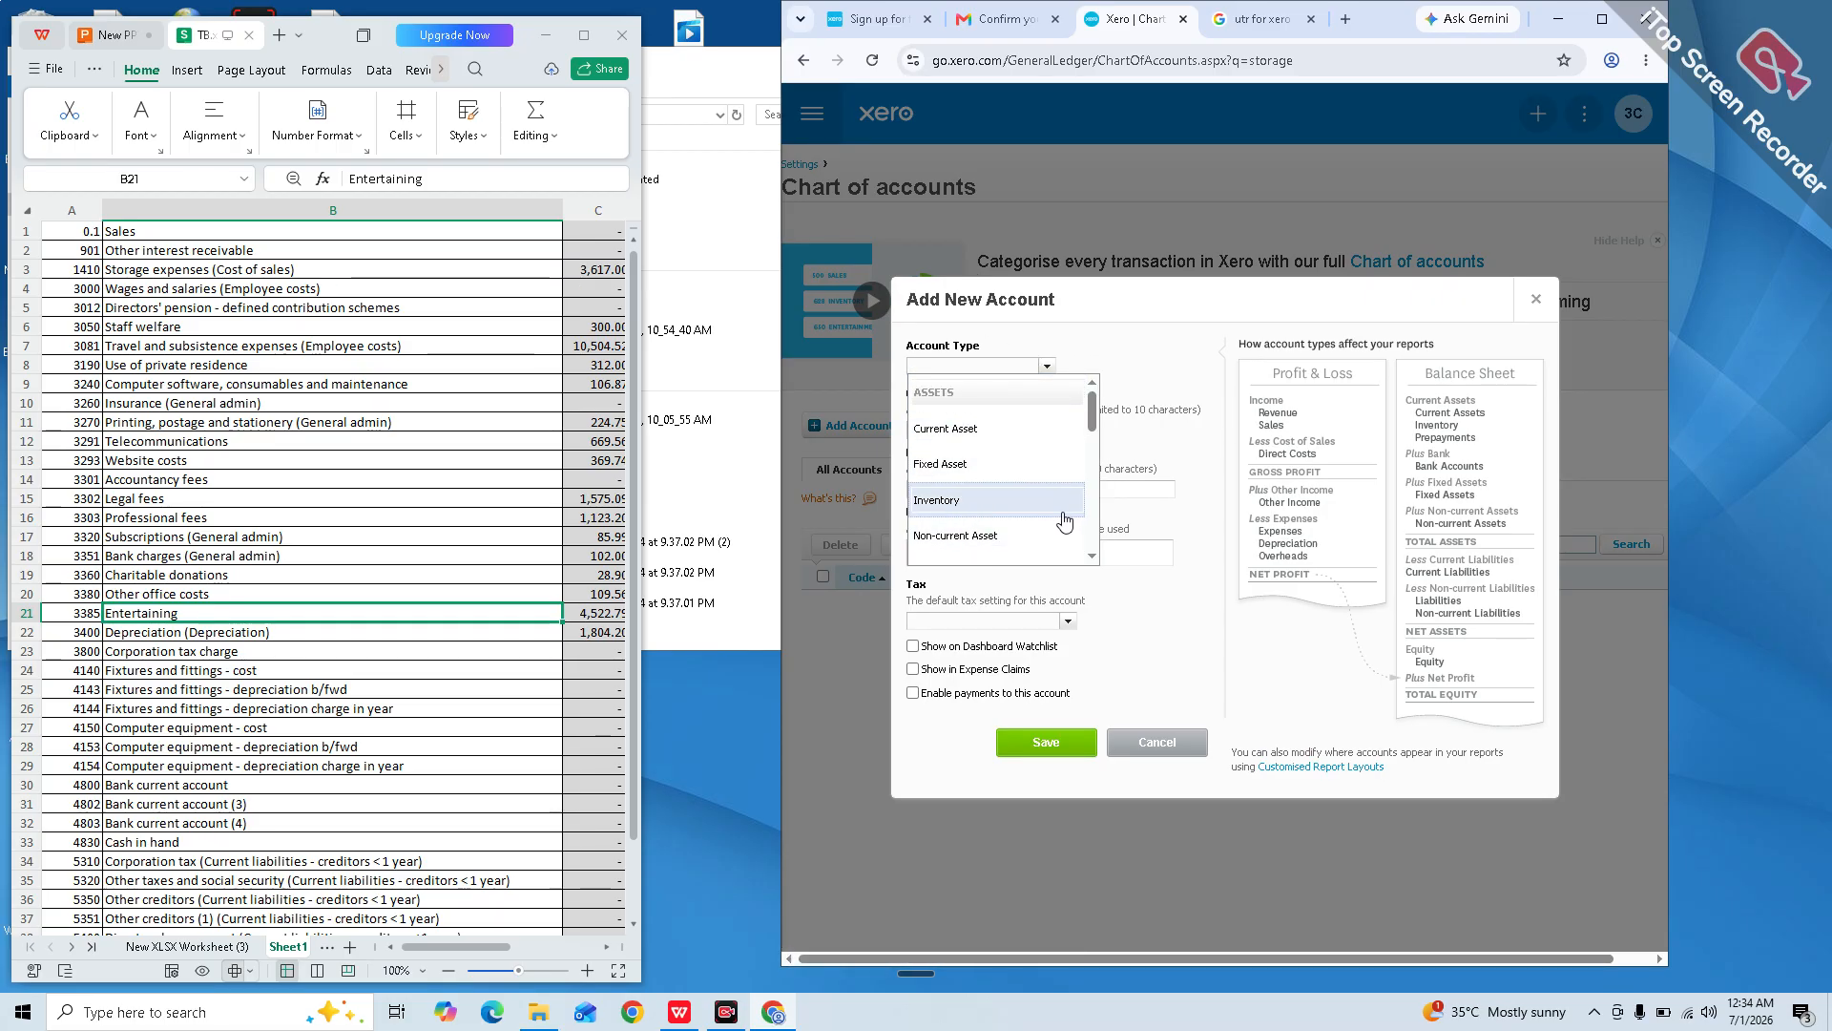
scroll(1065, 520, down, 2)
scroll(1067, 520, down, 2)
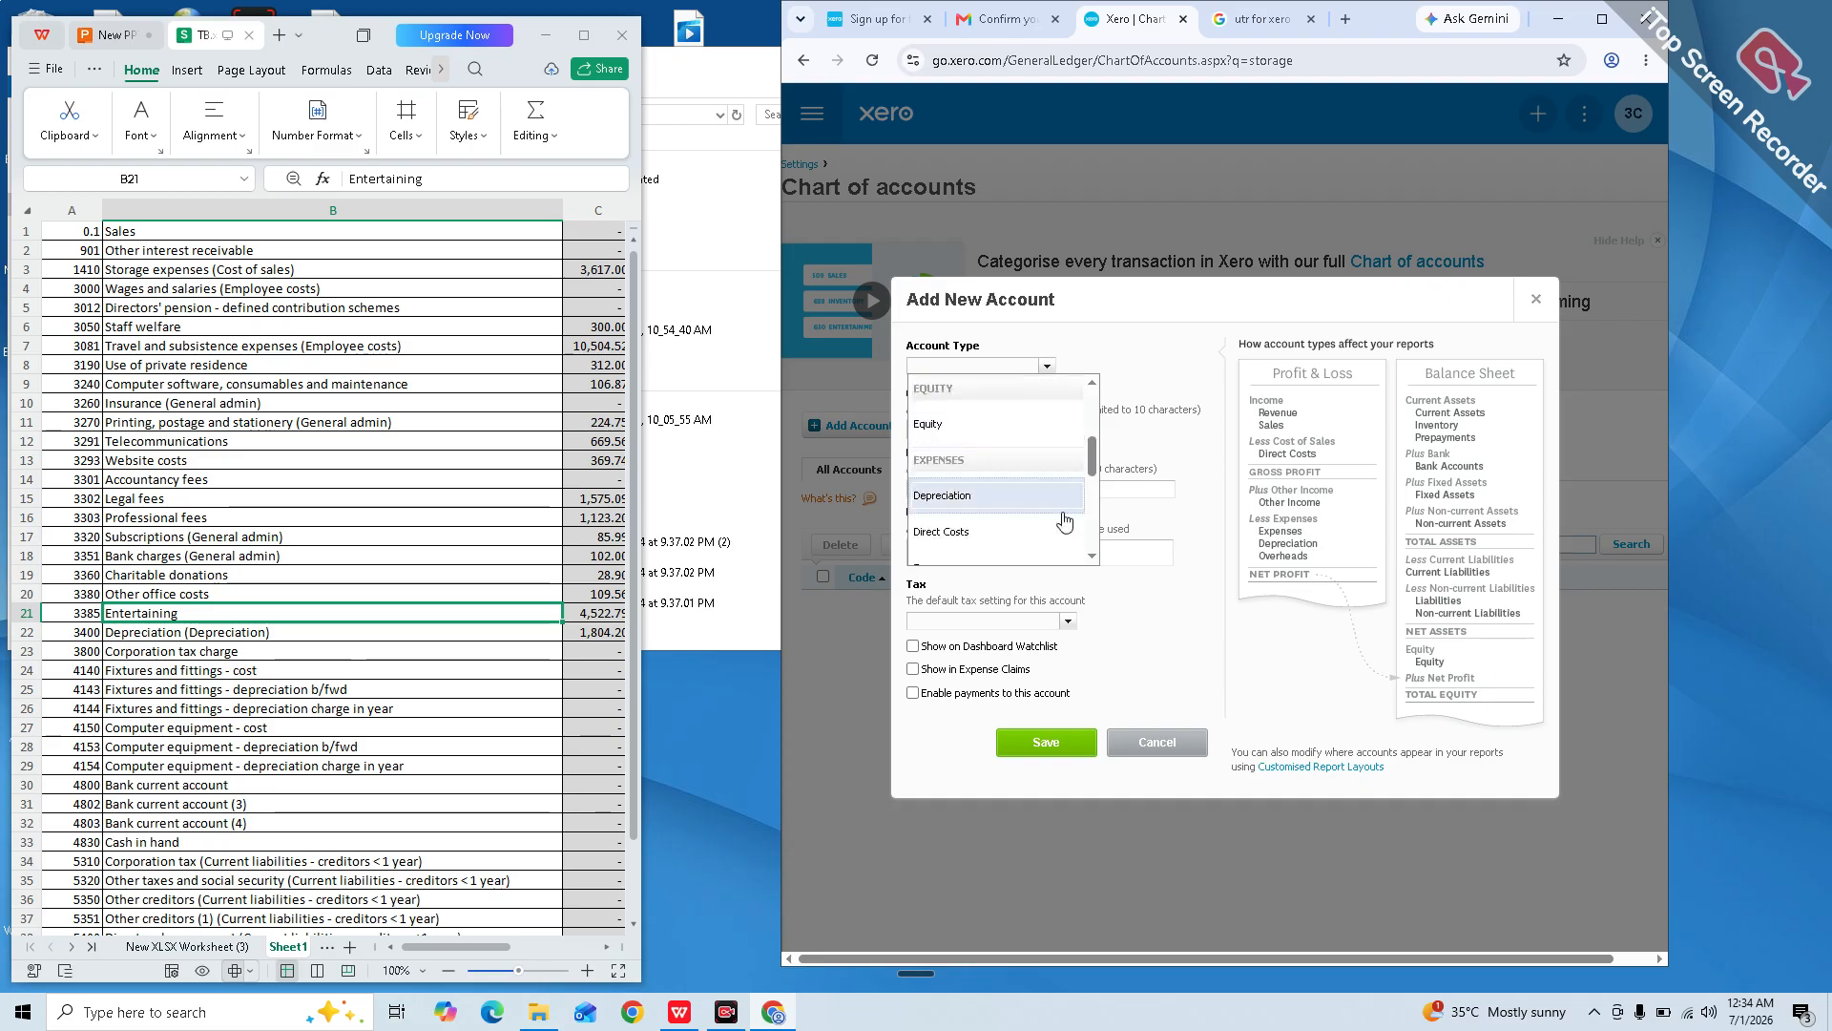
scroll(1067, 520, up, 1)
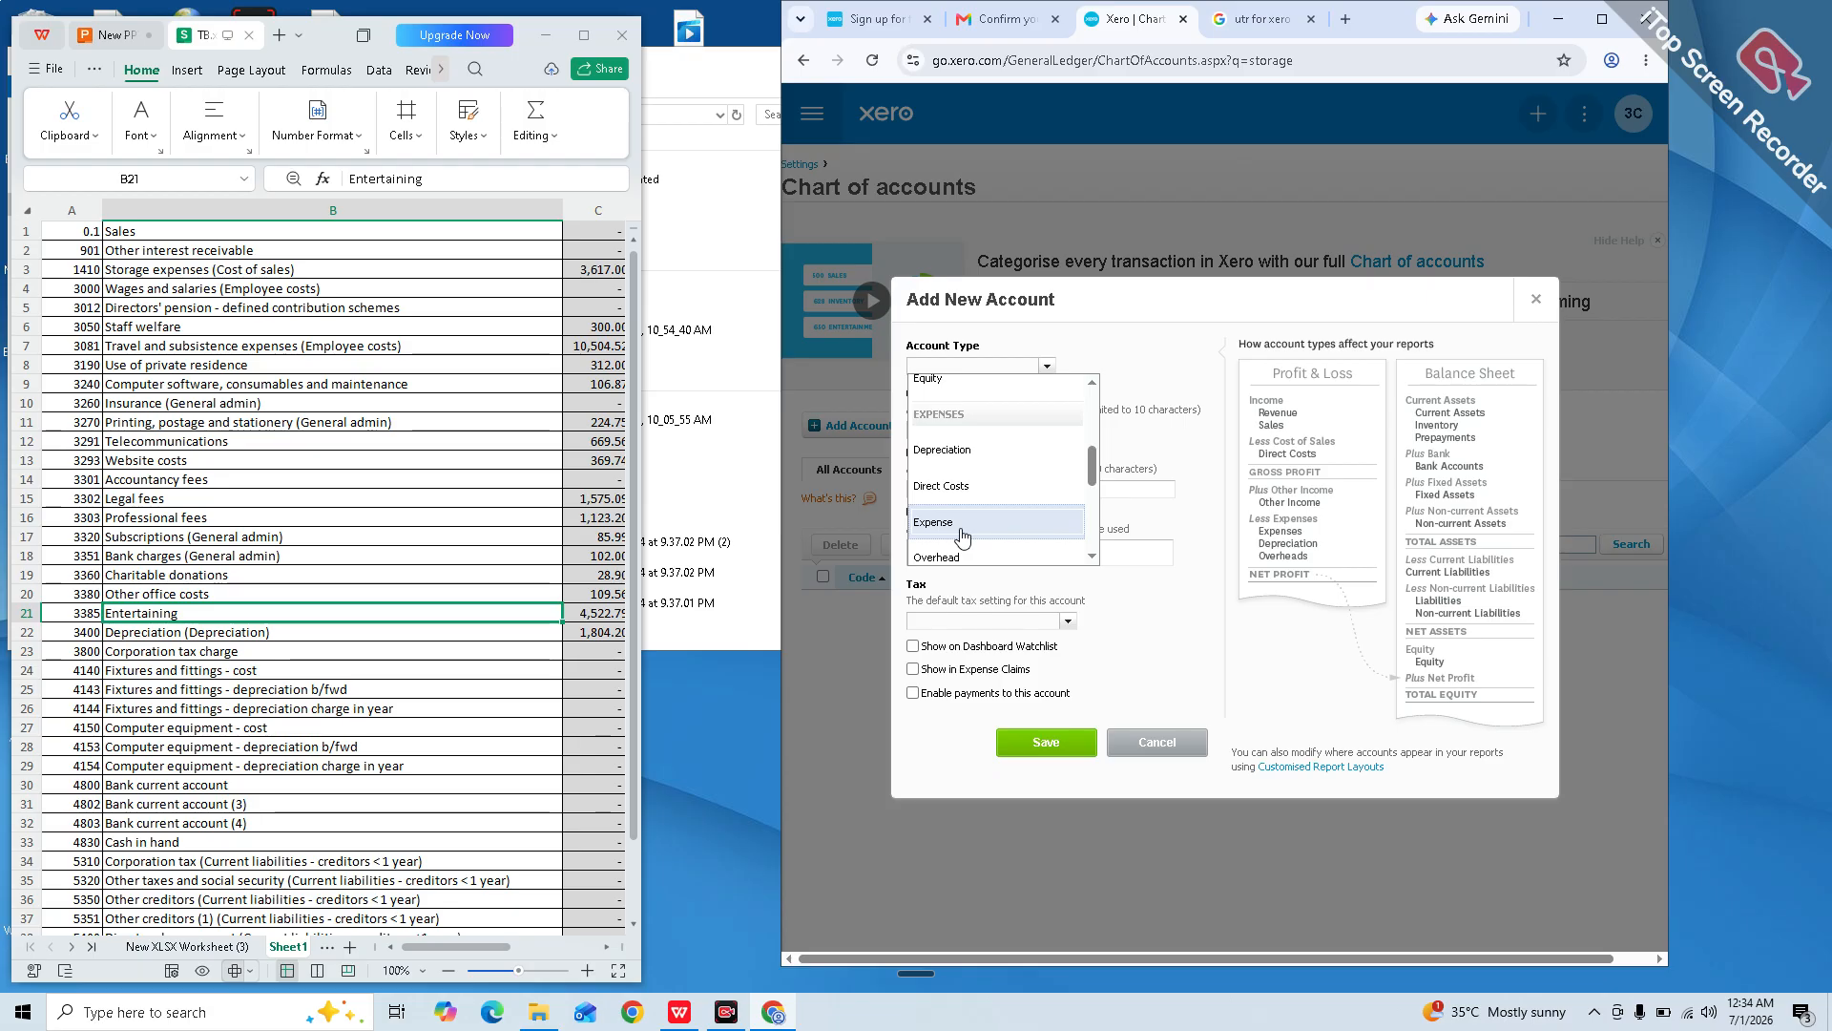
click(962, 527)
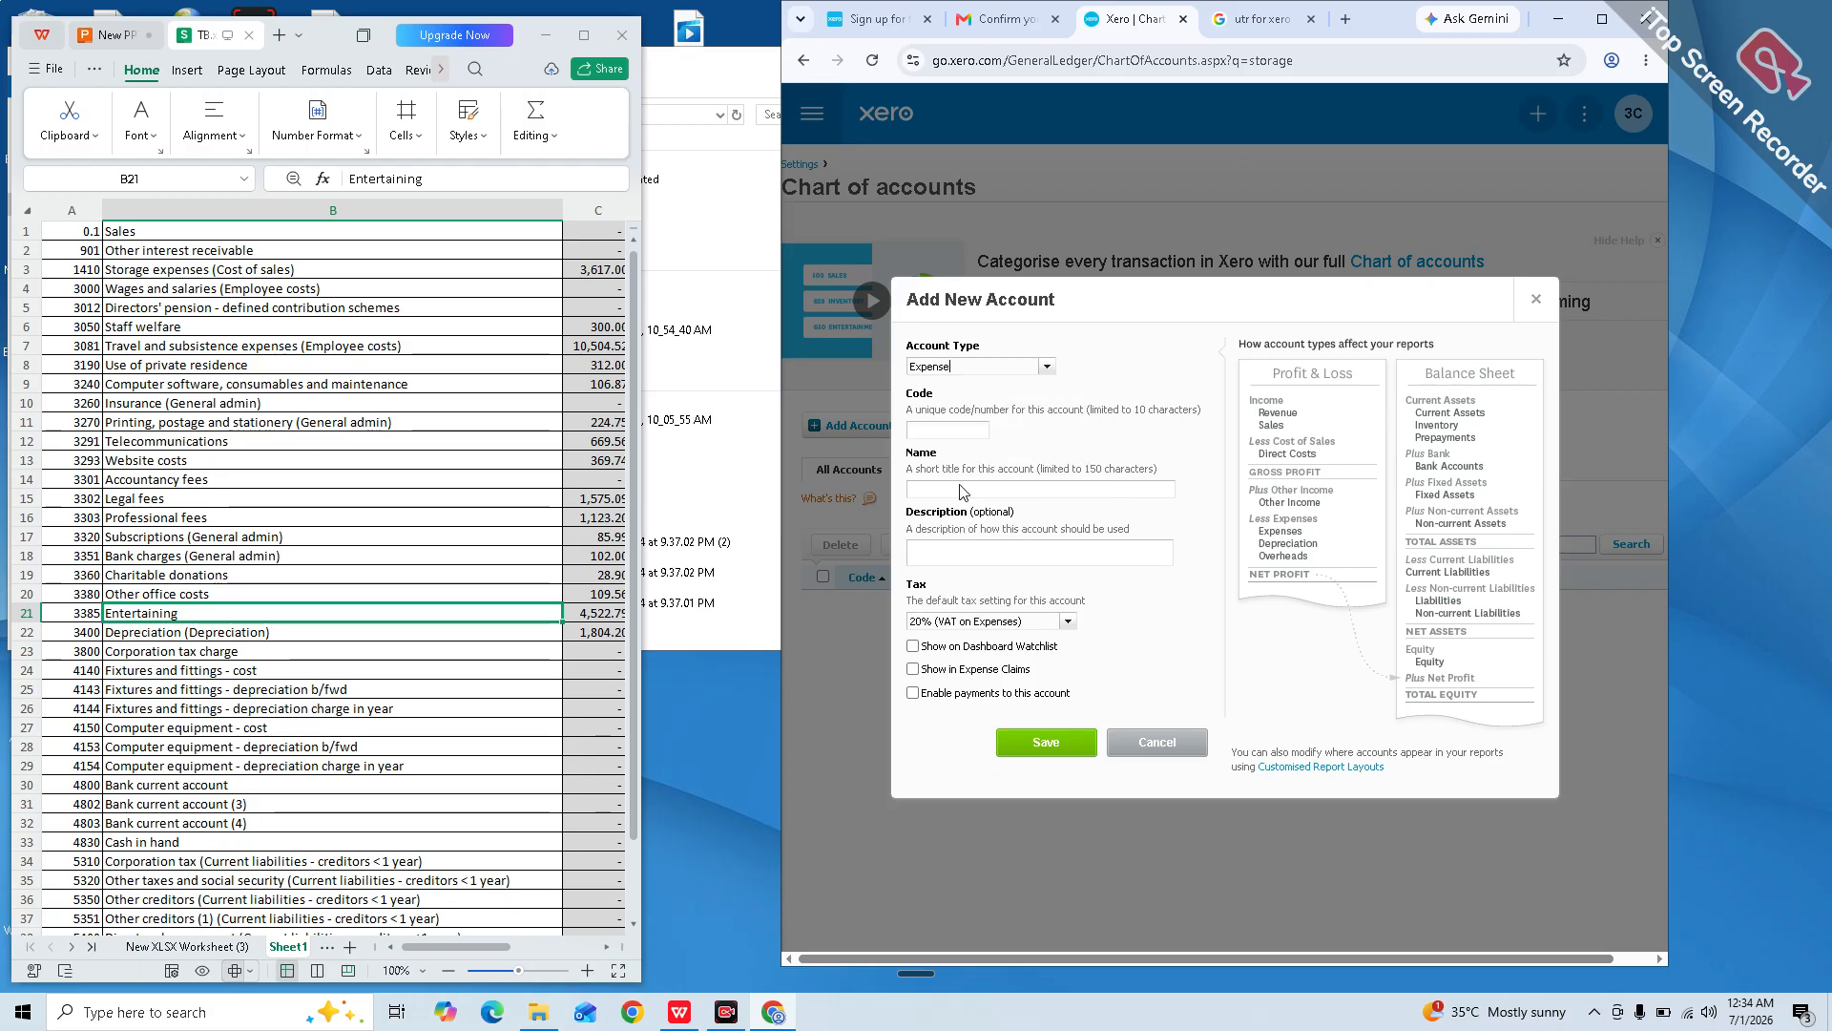
click(942, 427)
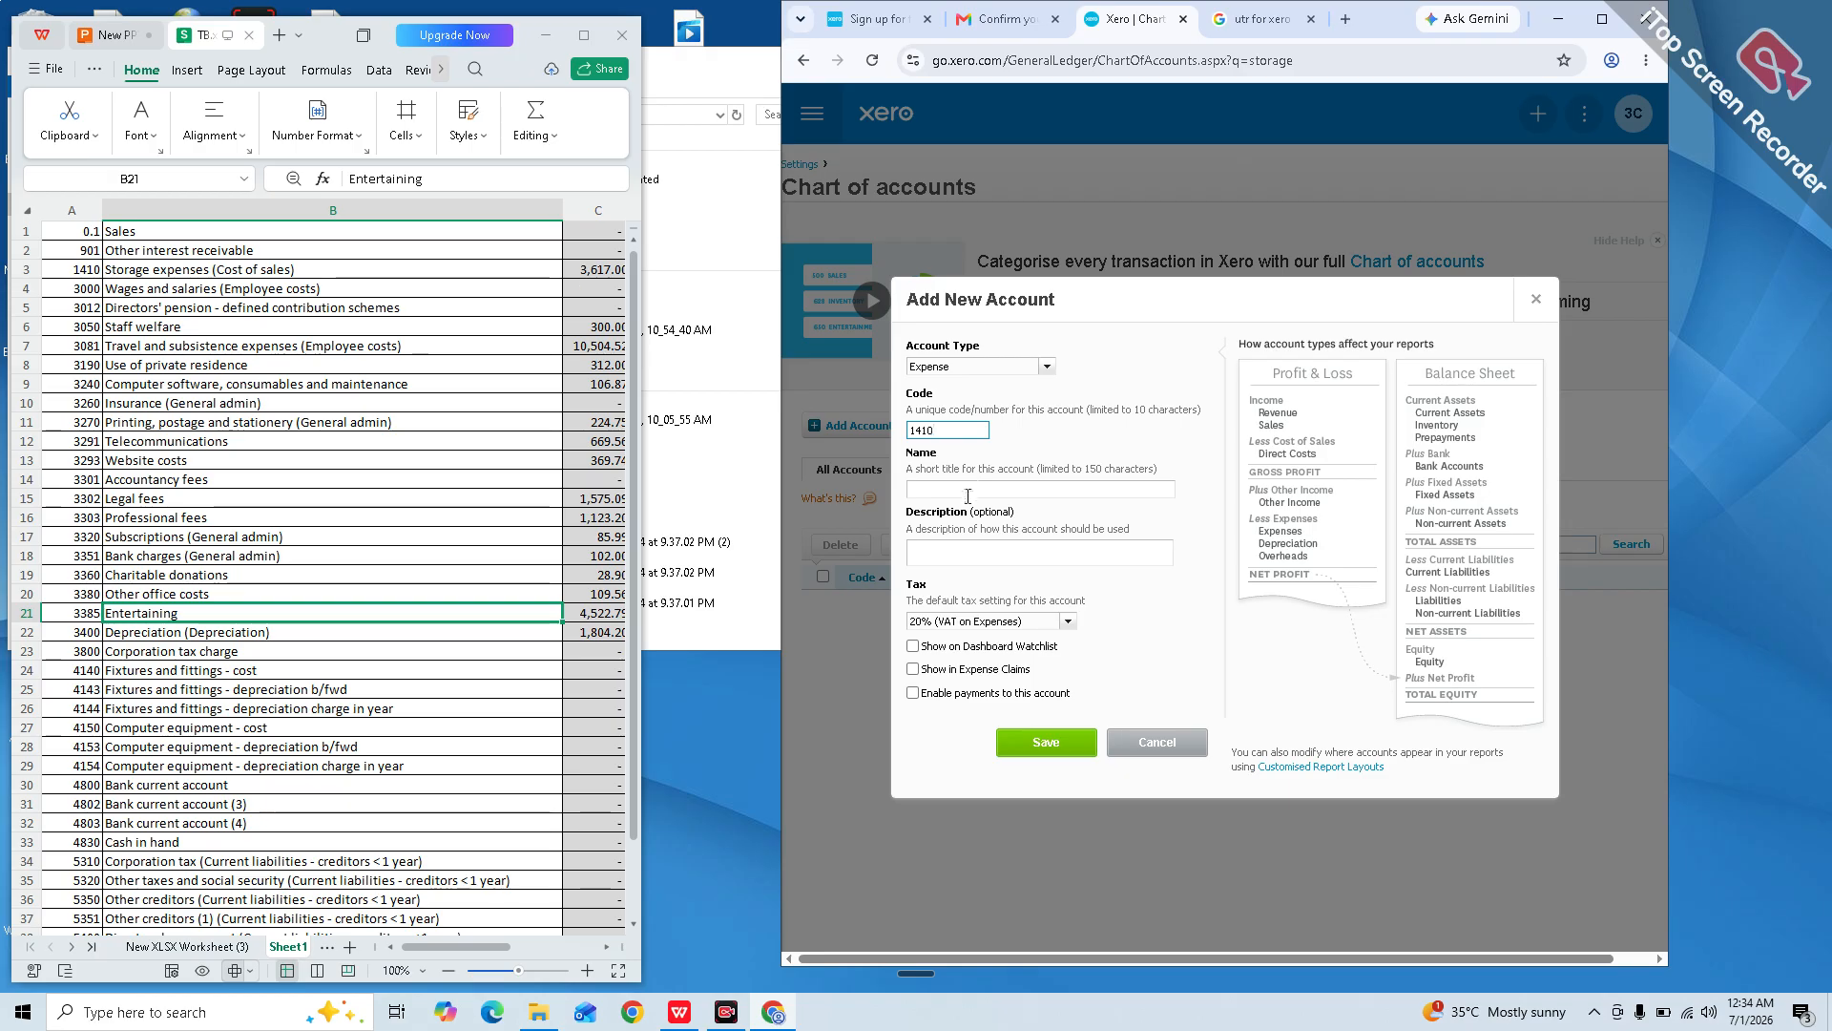
click(967, 495)
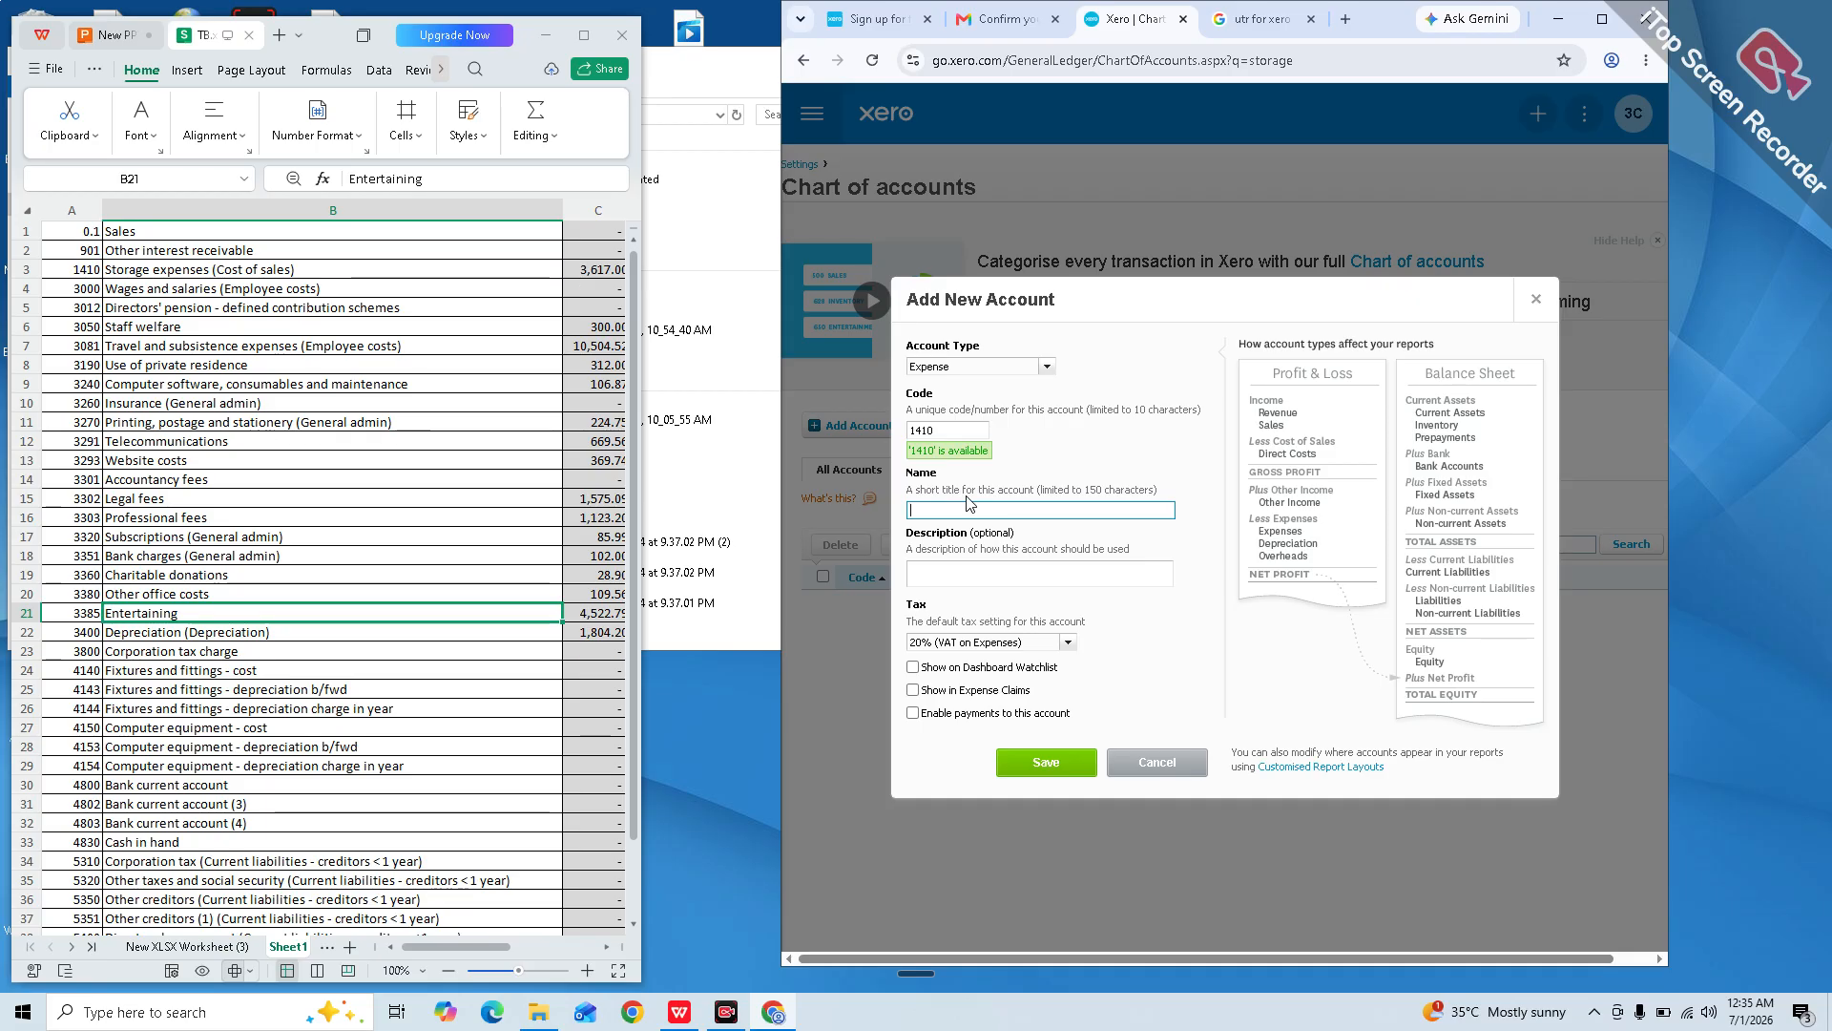
text(So)
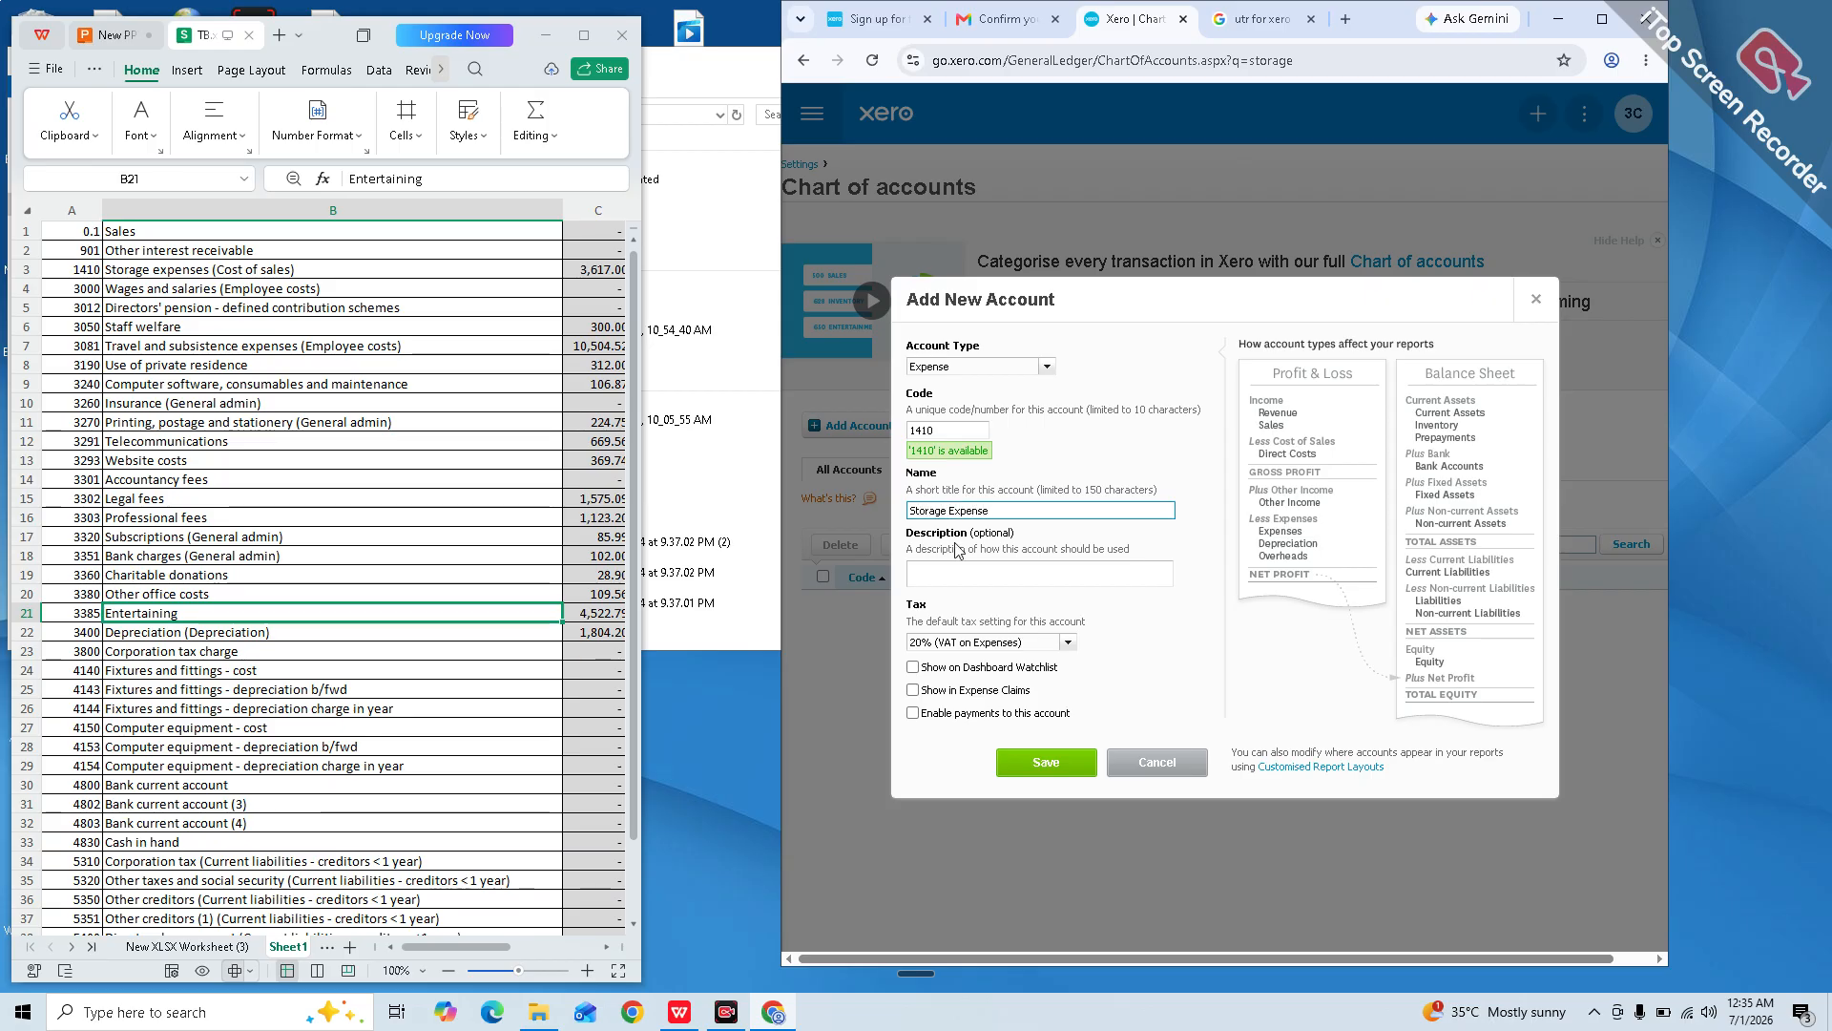
click(1068, 643)
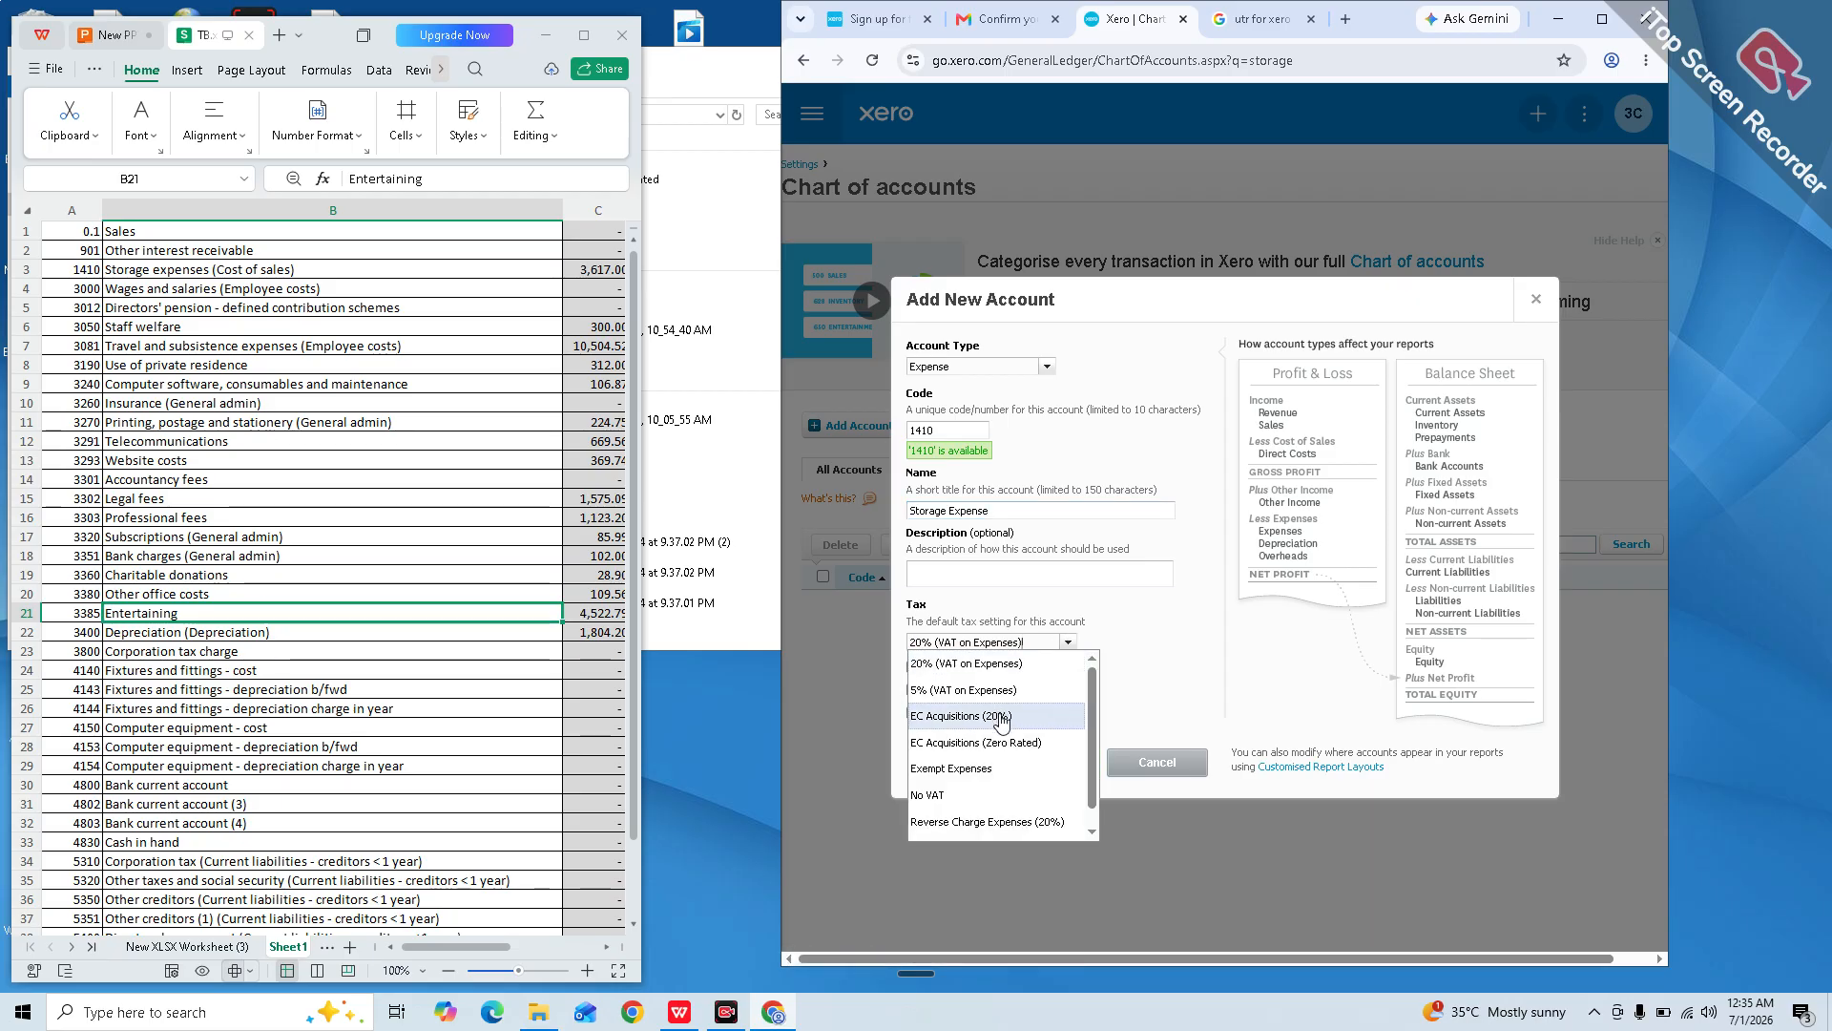
click(993, 794)
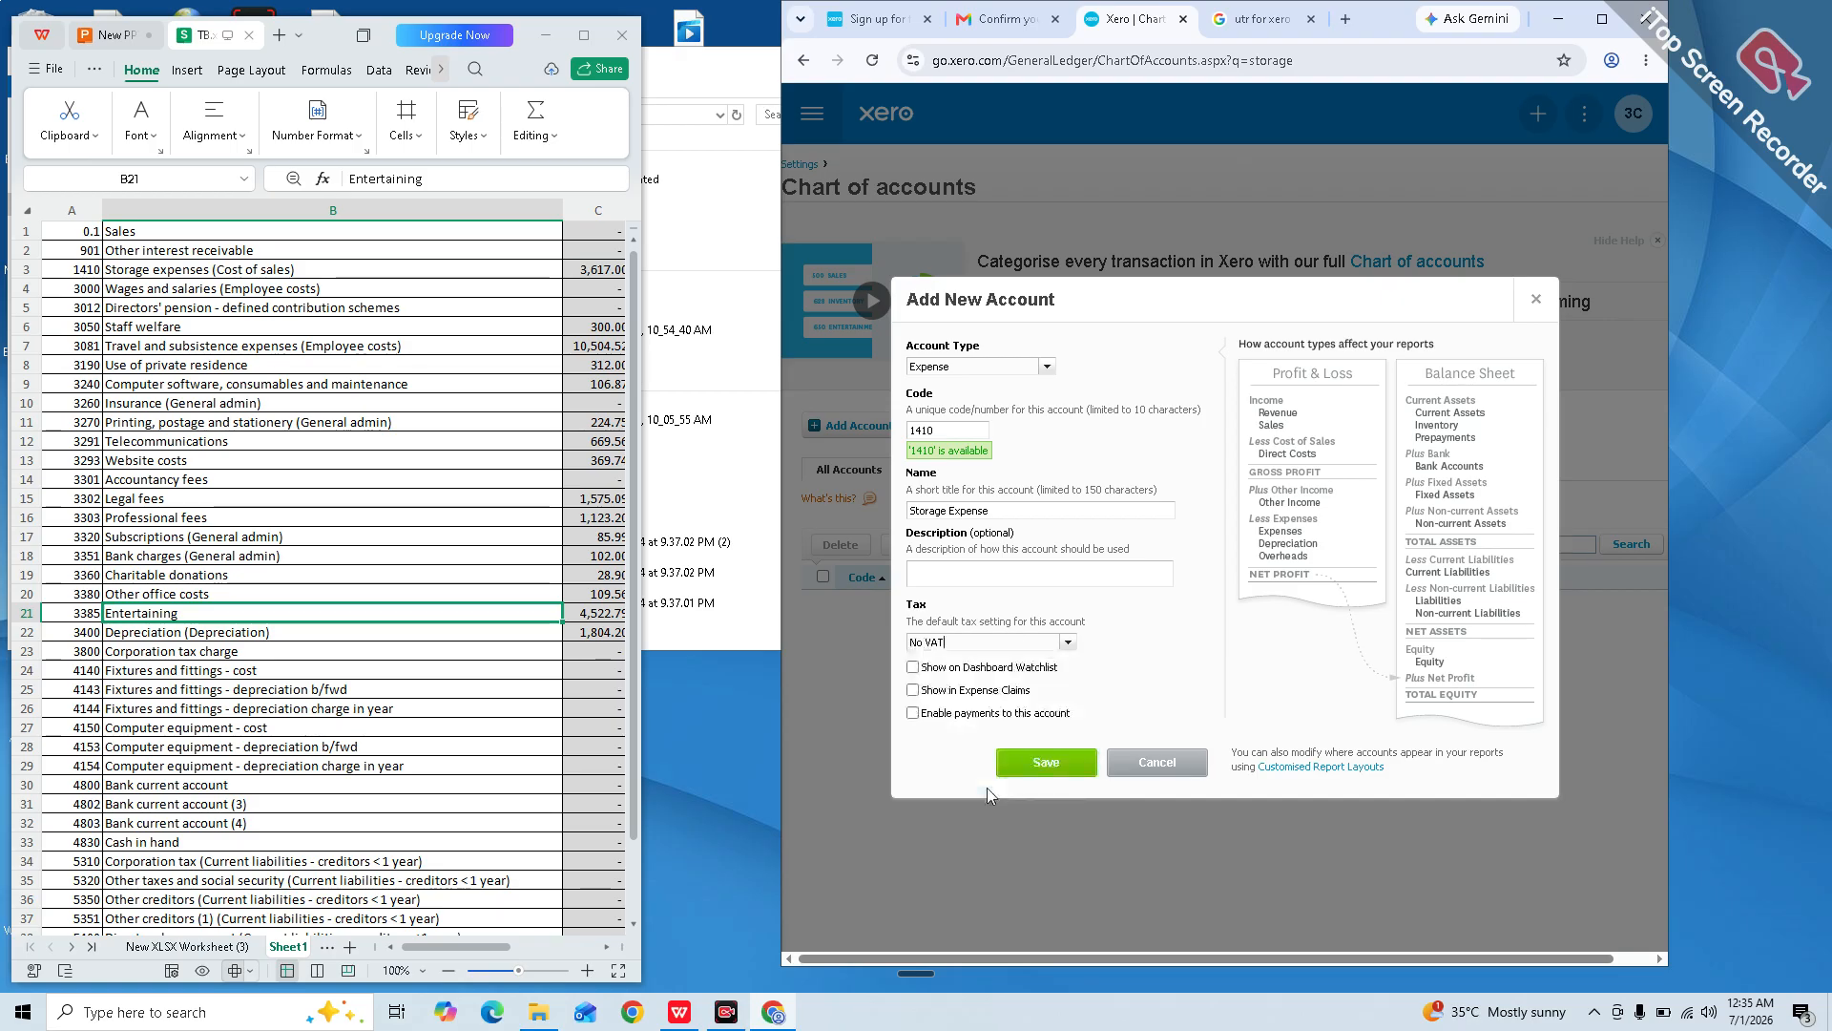
click(1049, 763)
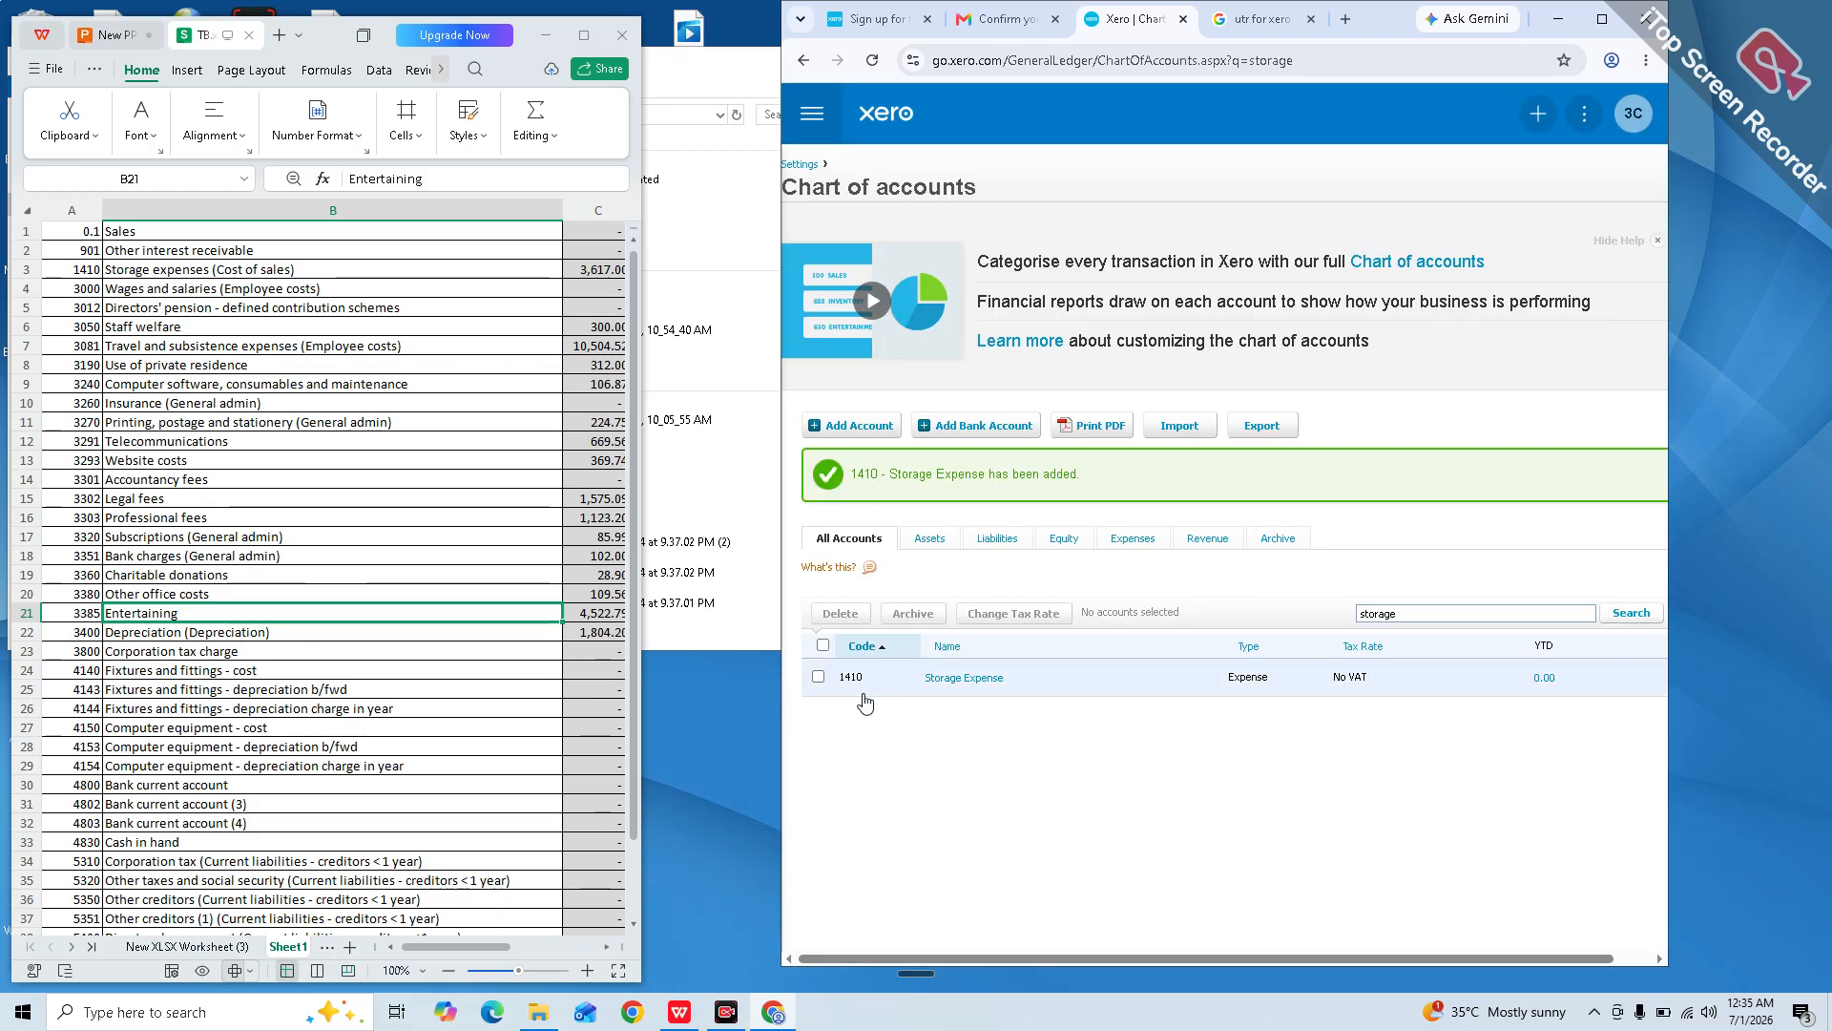
Step: Search the accounts for 'Wages' and compare the Wages and salaries and Staff welfare trial balance lines
double_click(1418, 611)
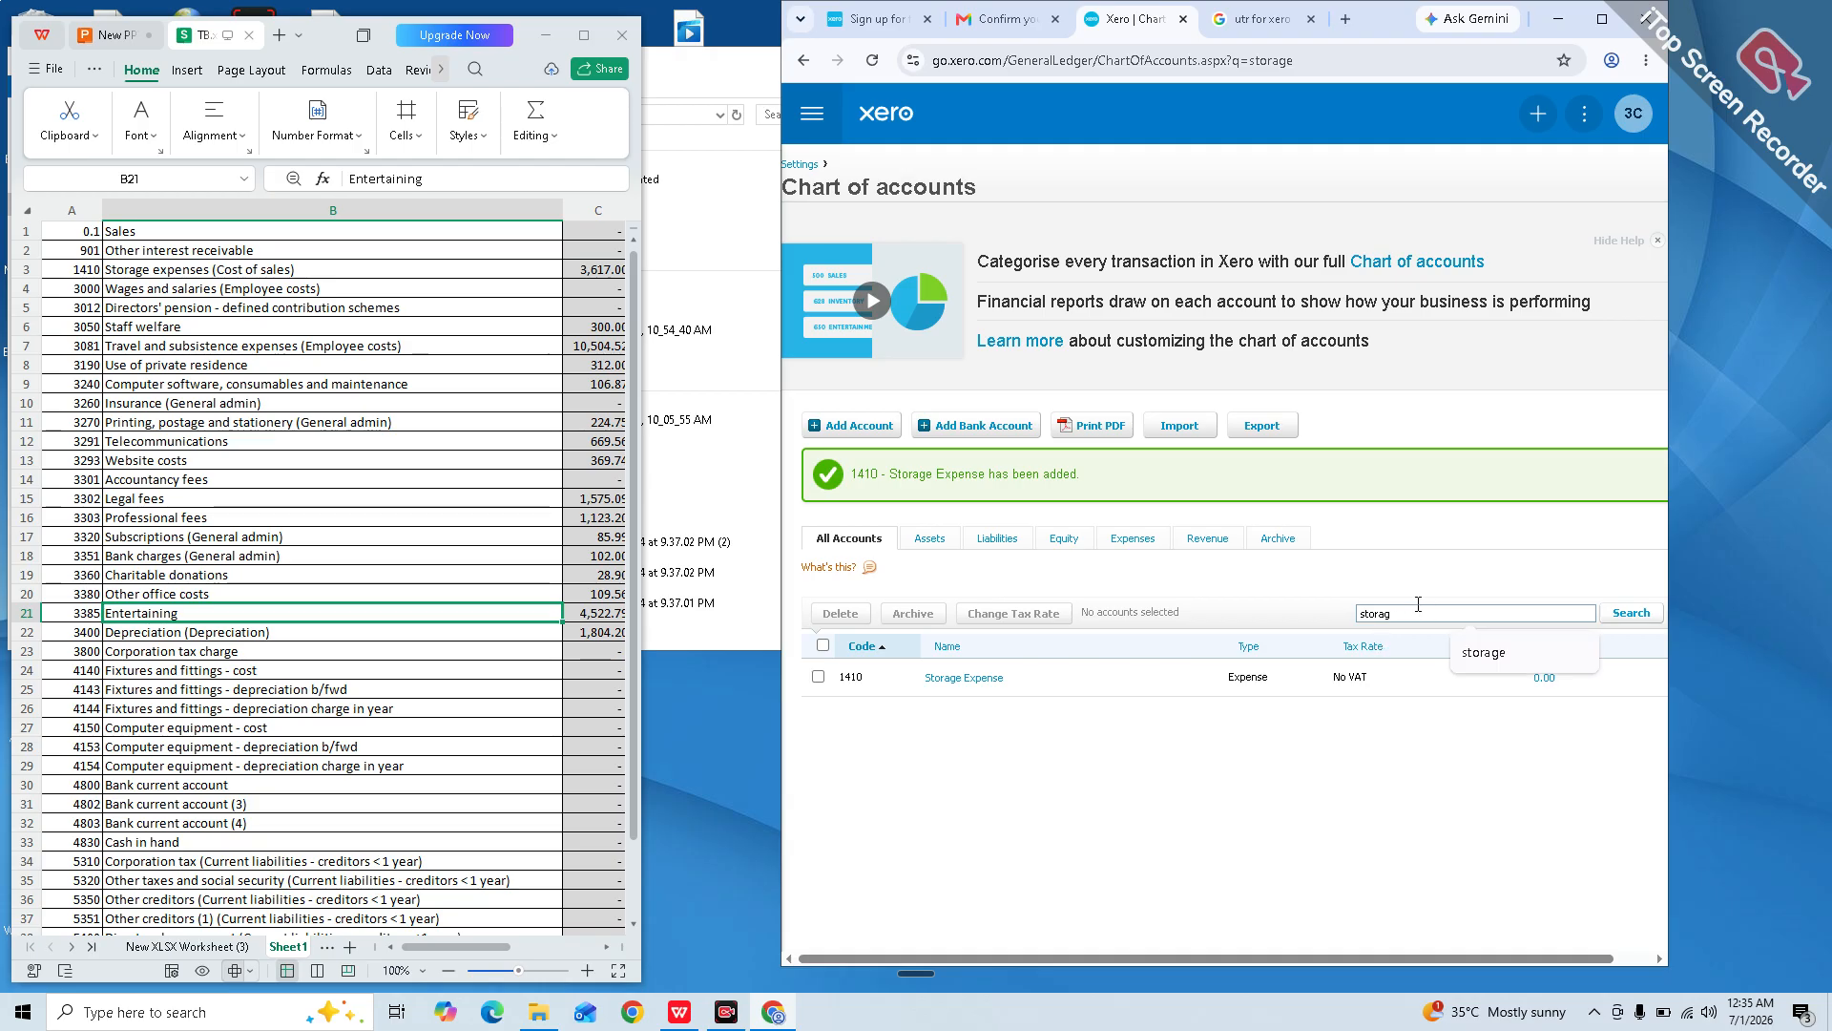
key(BackSpace)
text(Wages)
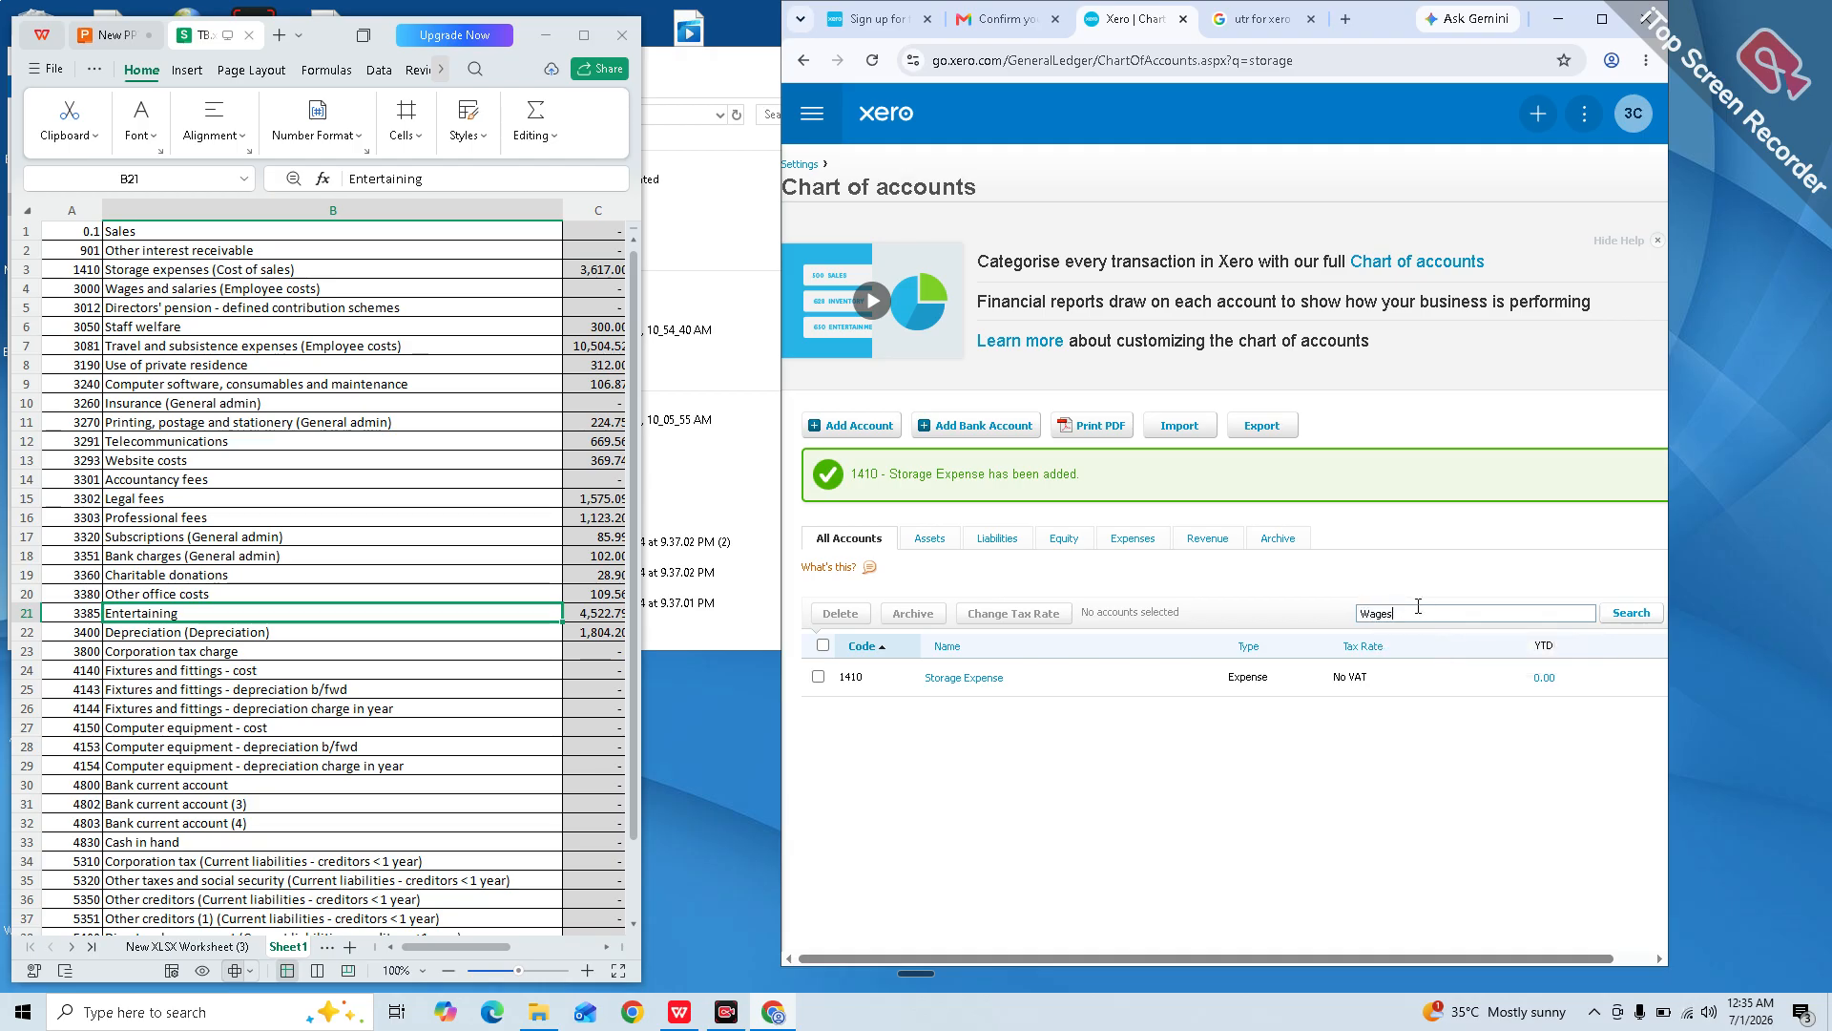
key(Return)
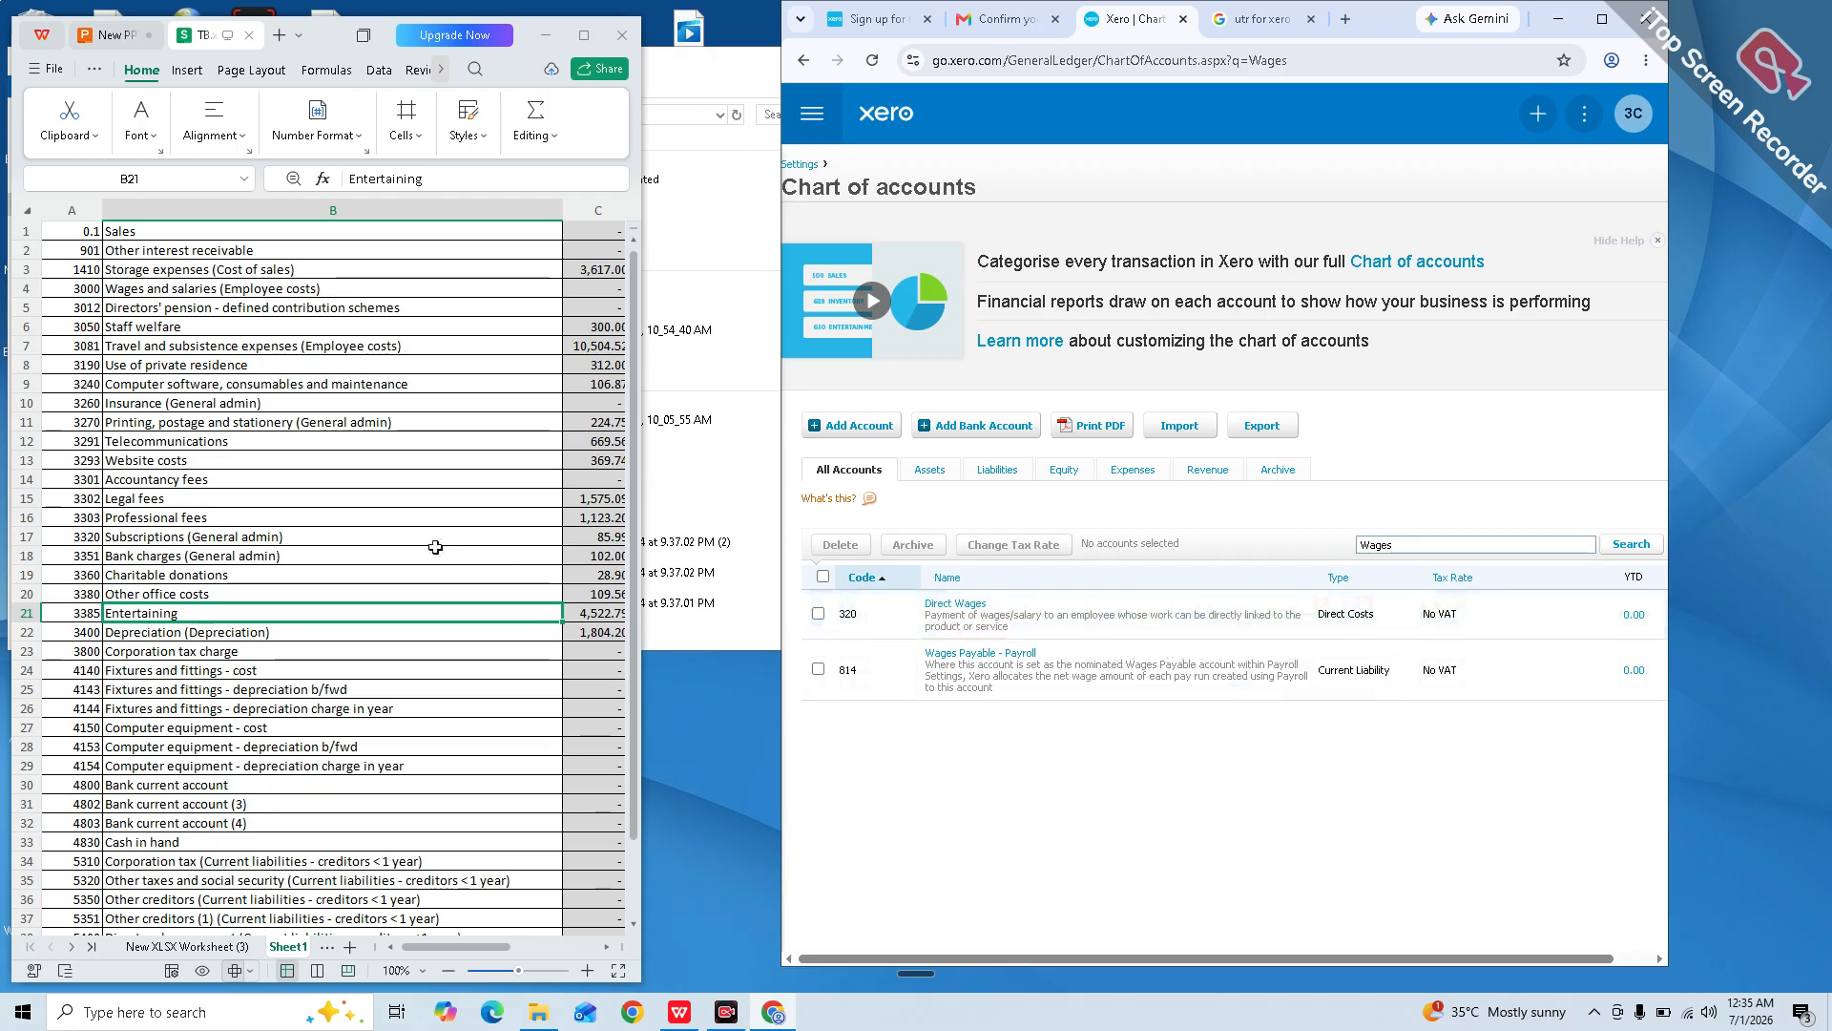
click(109, 291)
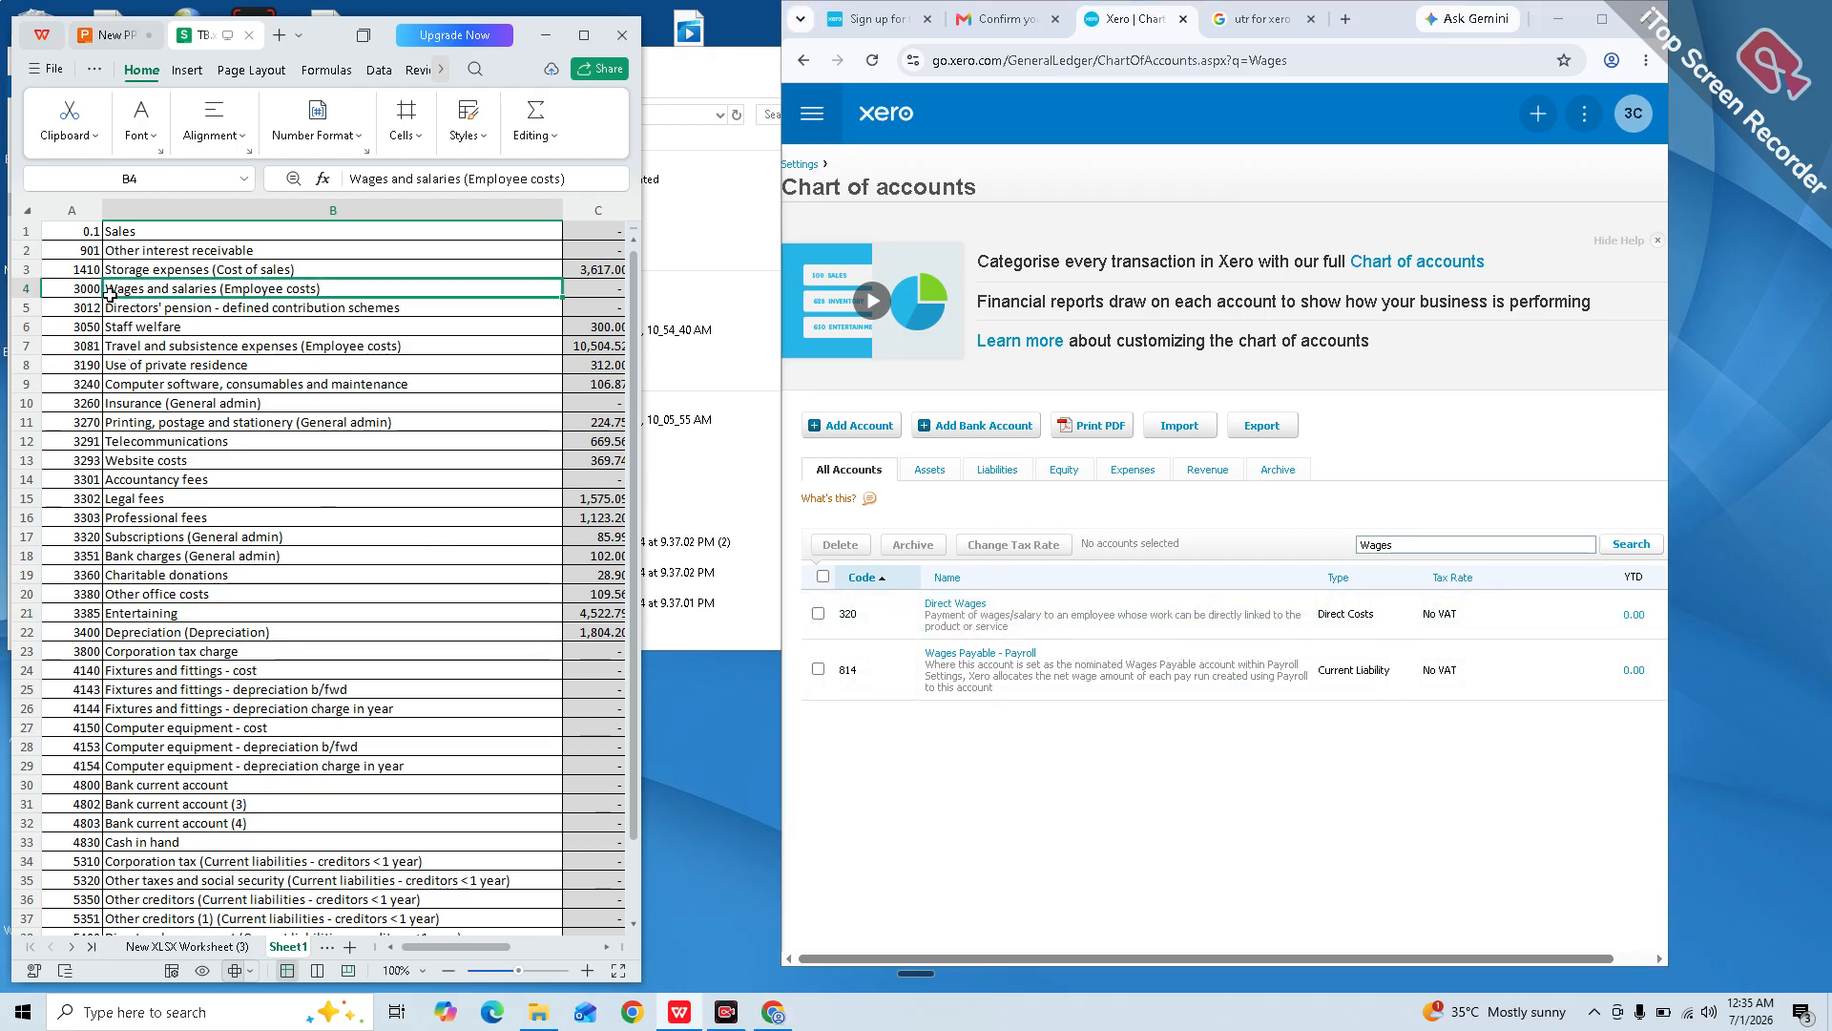
click(123, 324)
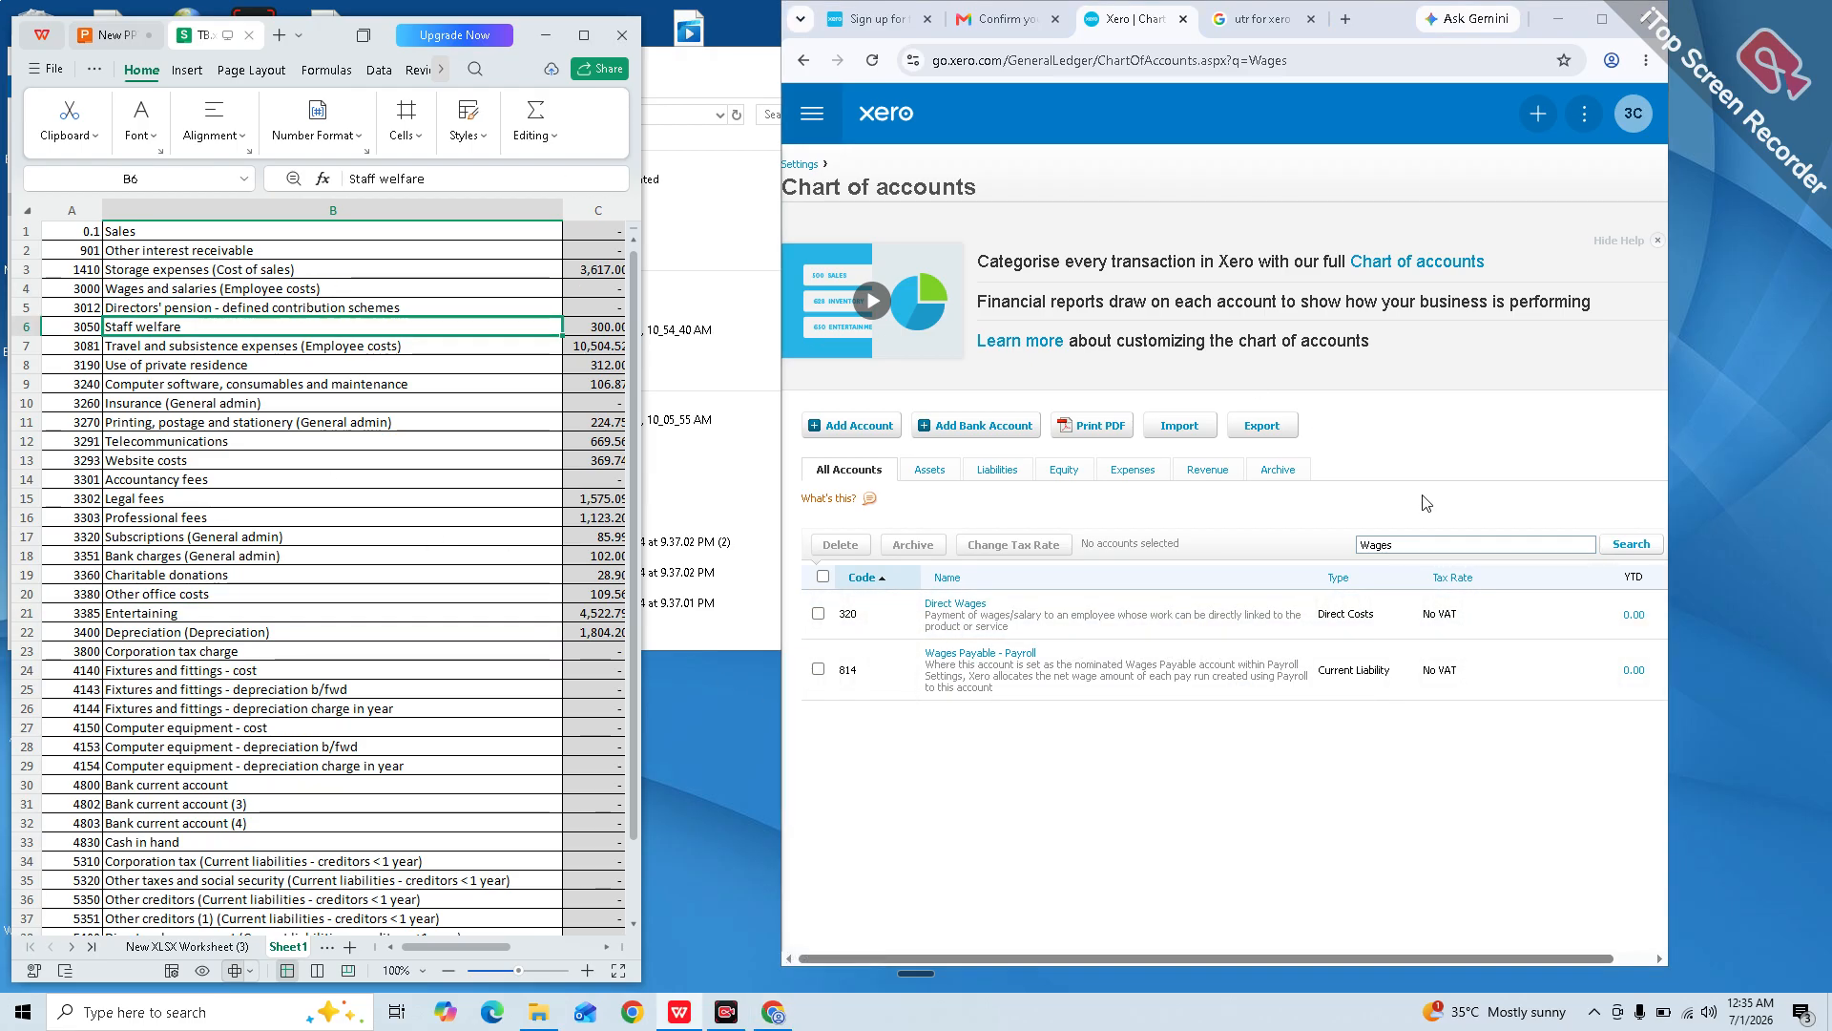
Step: Search the accounts for 'DIrector pension', find no match, and start a new account
click(1412, 553)
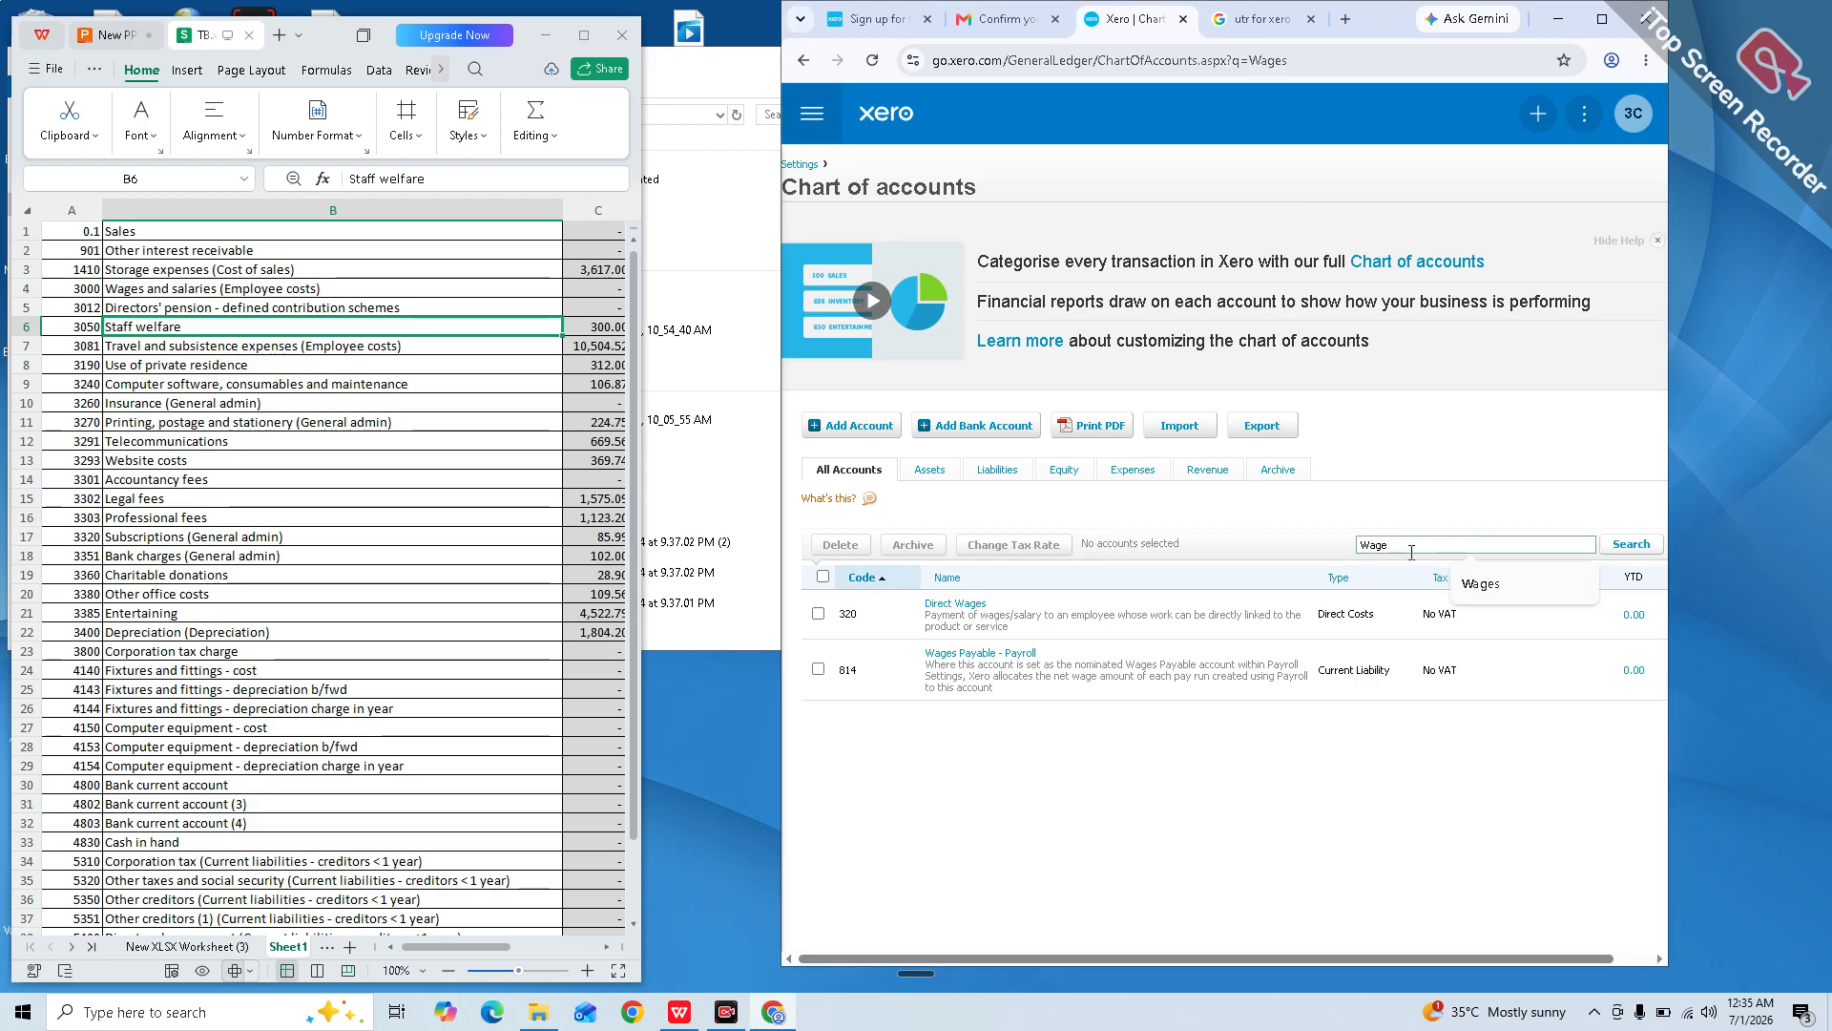
key(ctrl+a)
key(BackSpace)
text(DIrector pension)
key(Return)
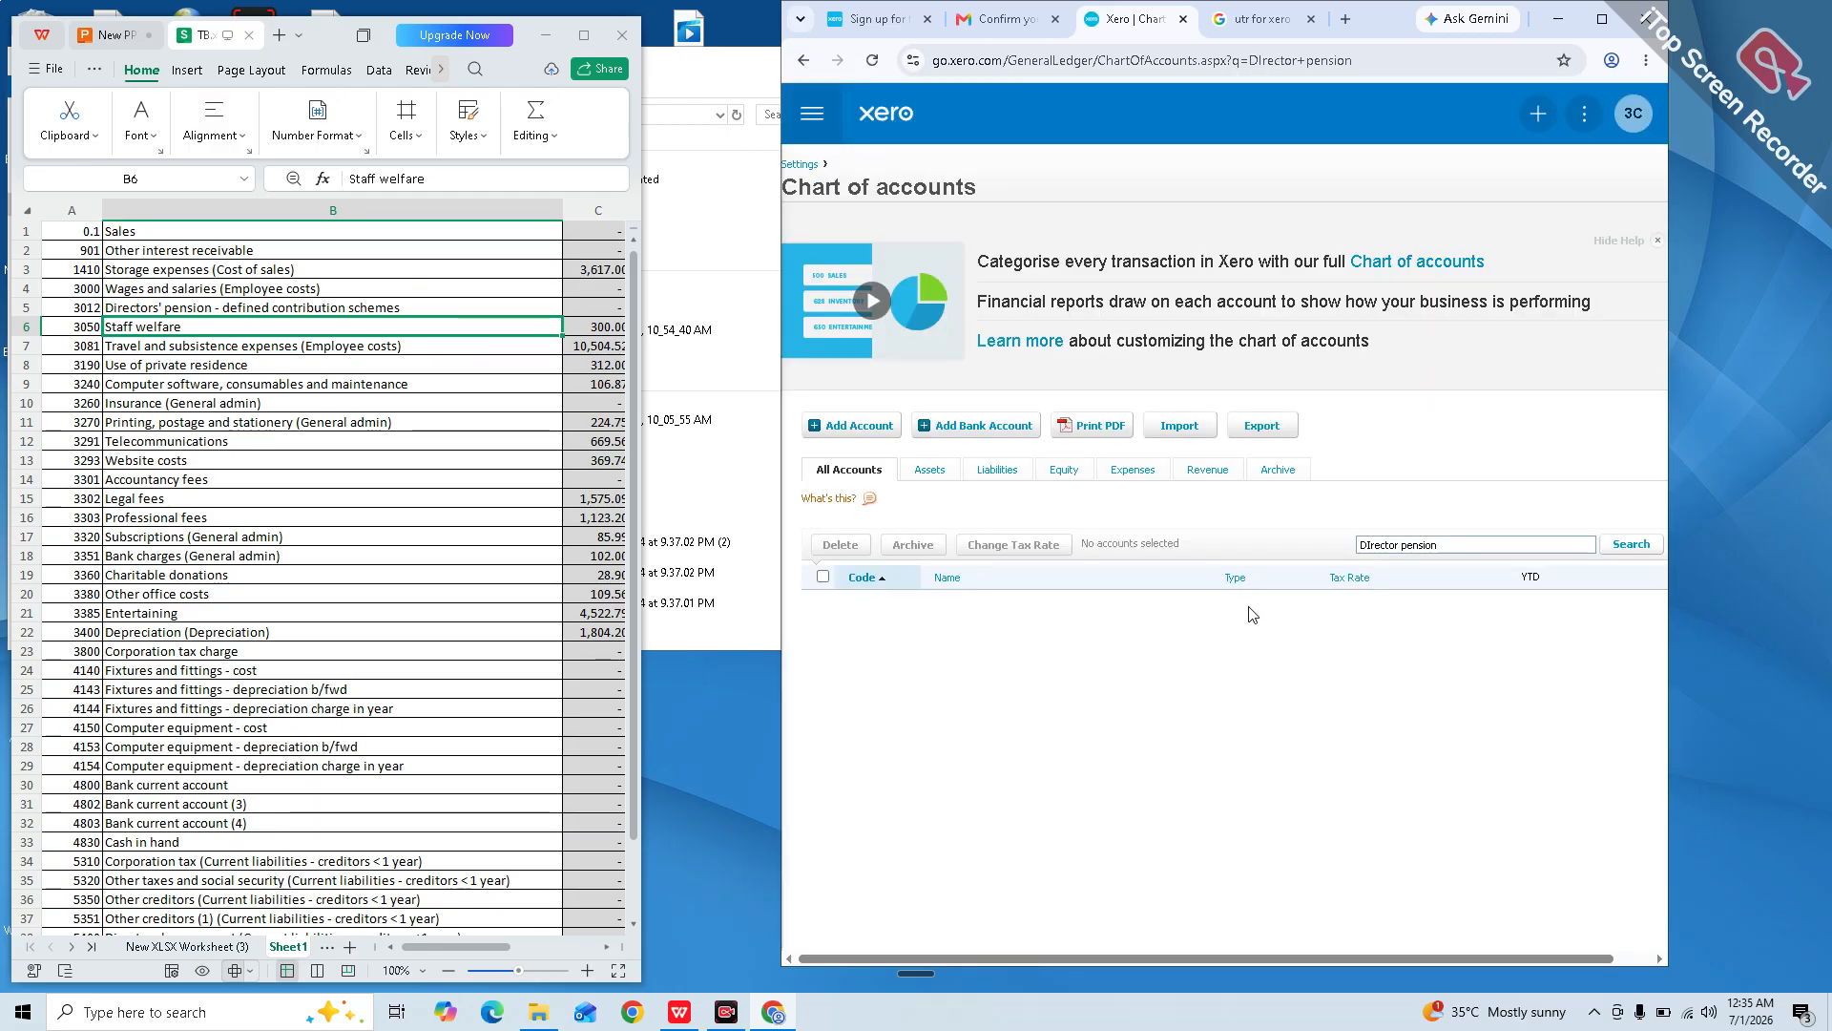
click(863, 432)
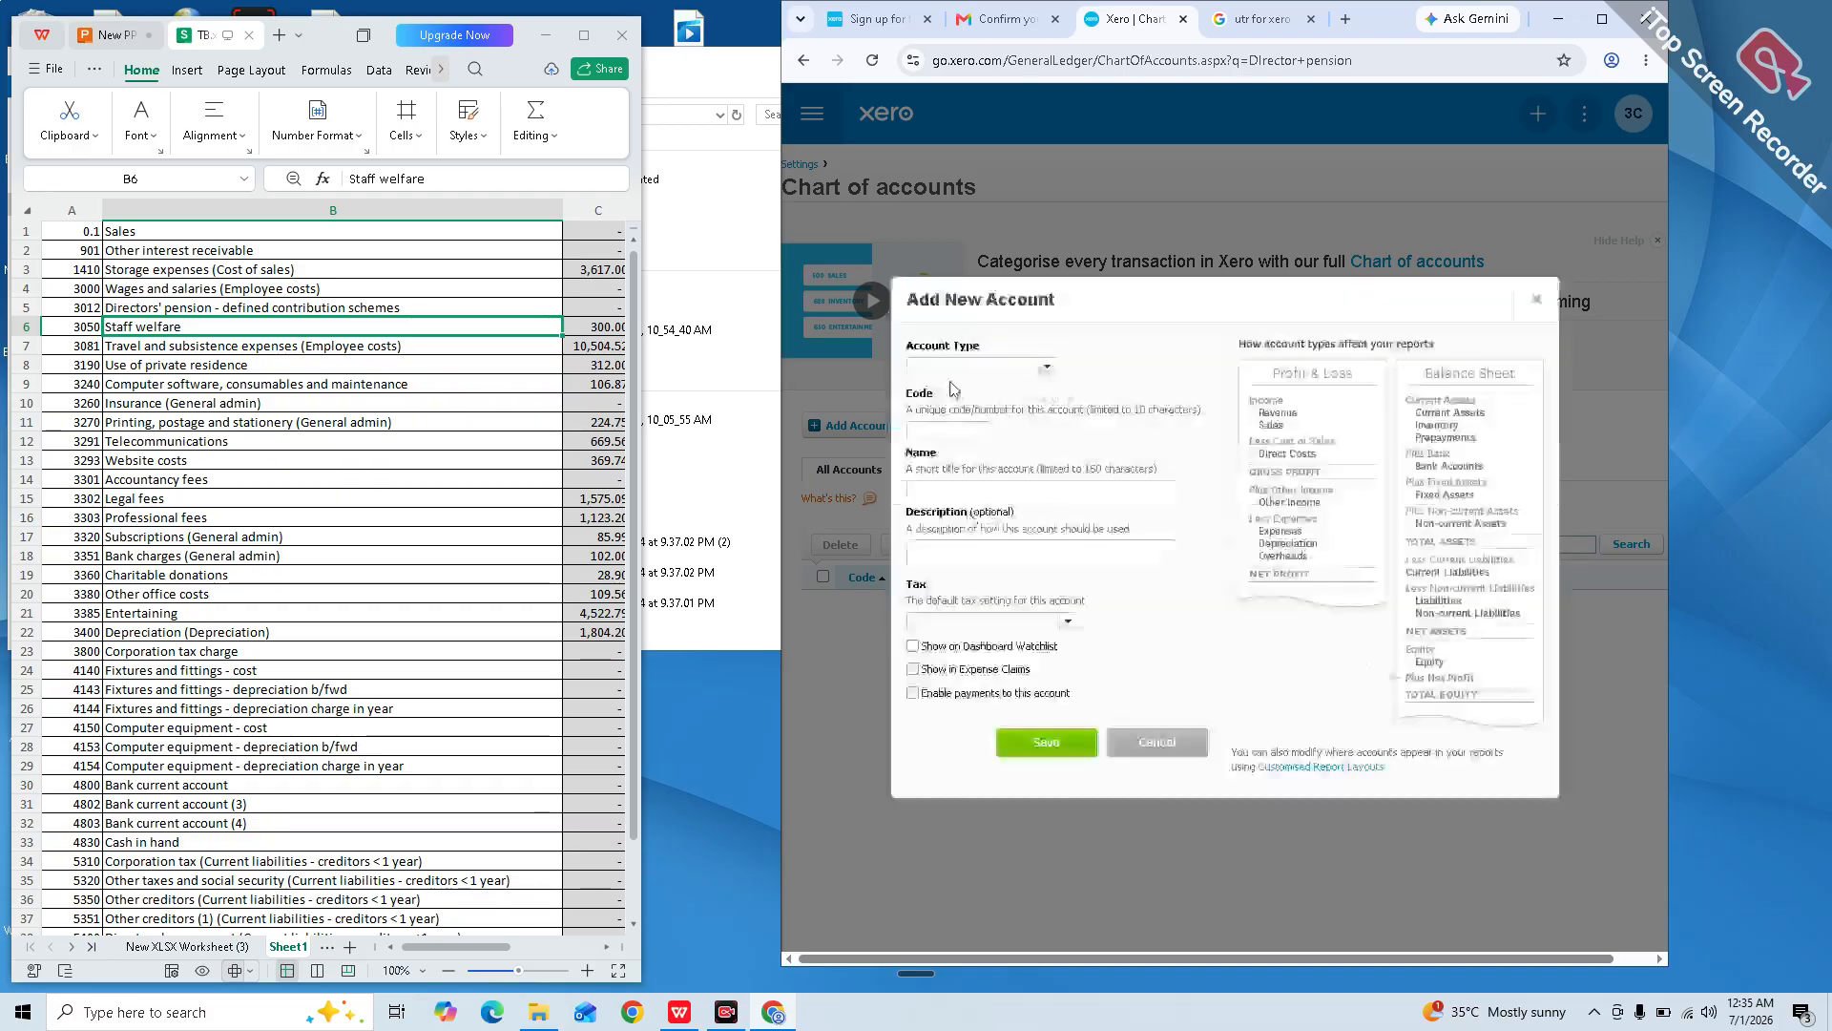
Step: Create Expense account code 3012 named 'Director Pension' with No VAT and save it
text(30)
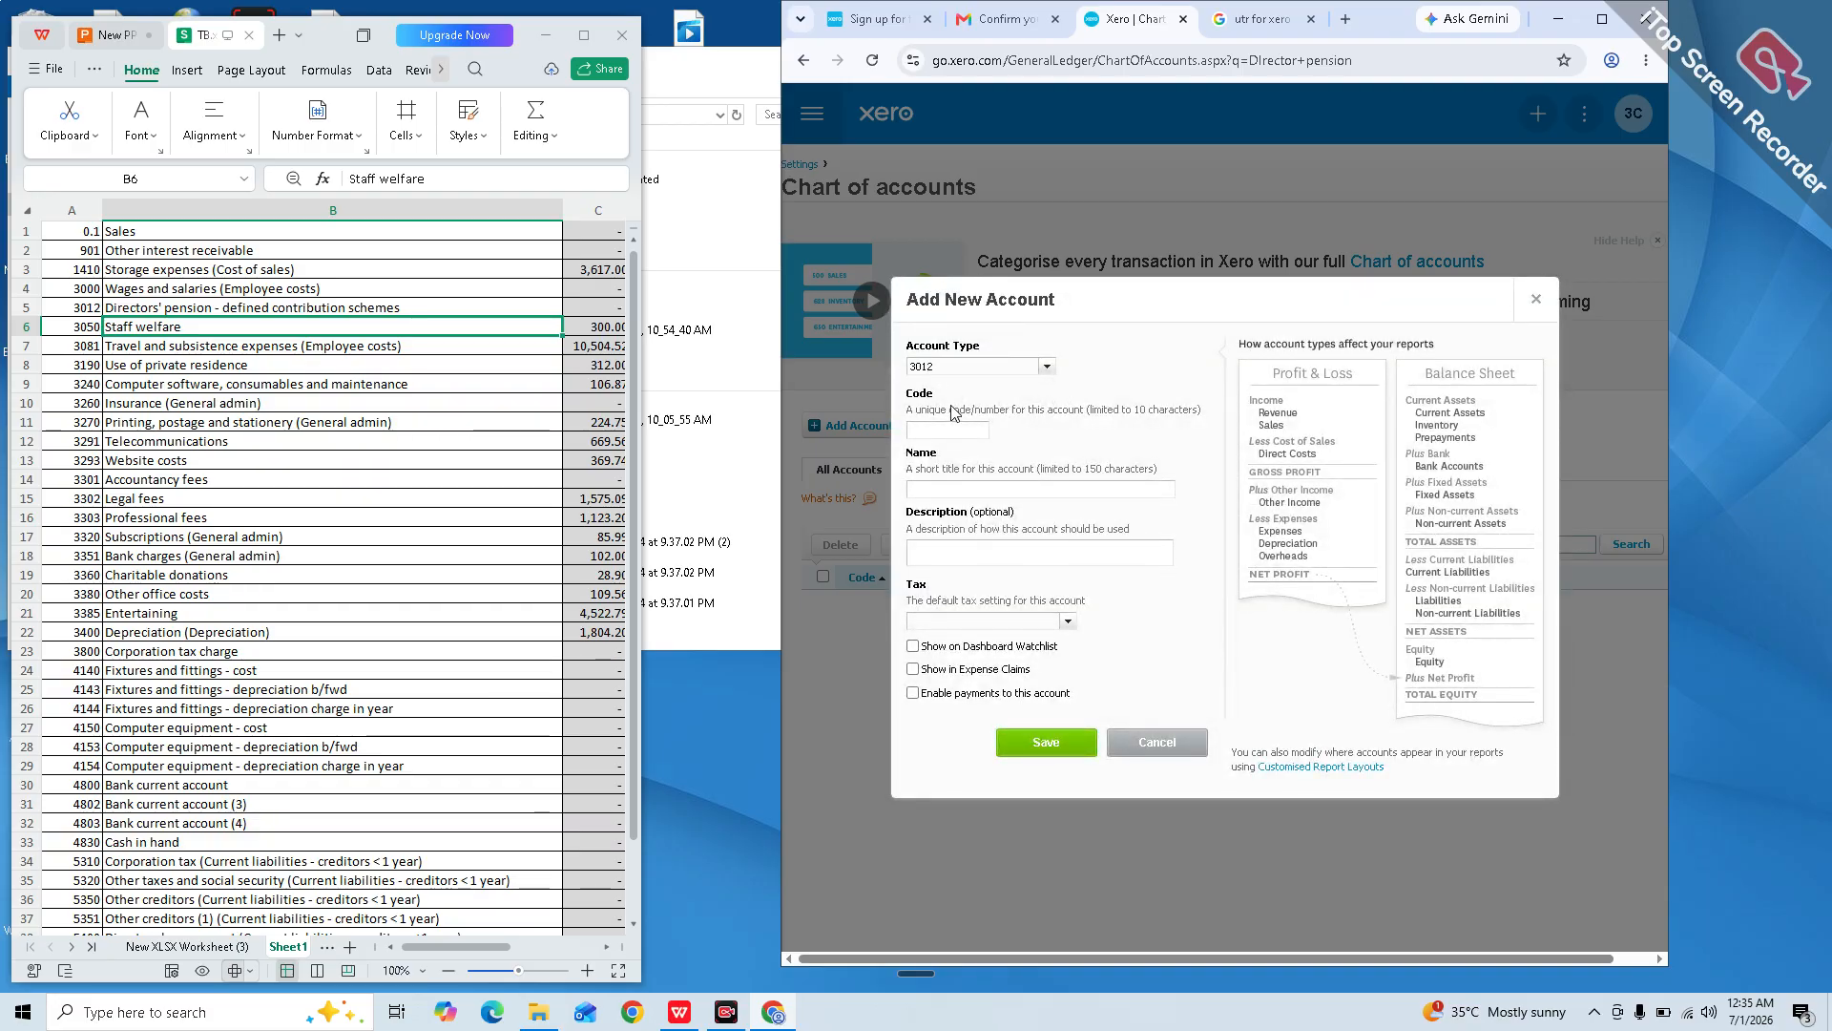
text(1)
click(1047, 366)
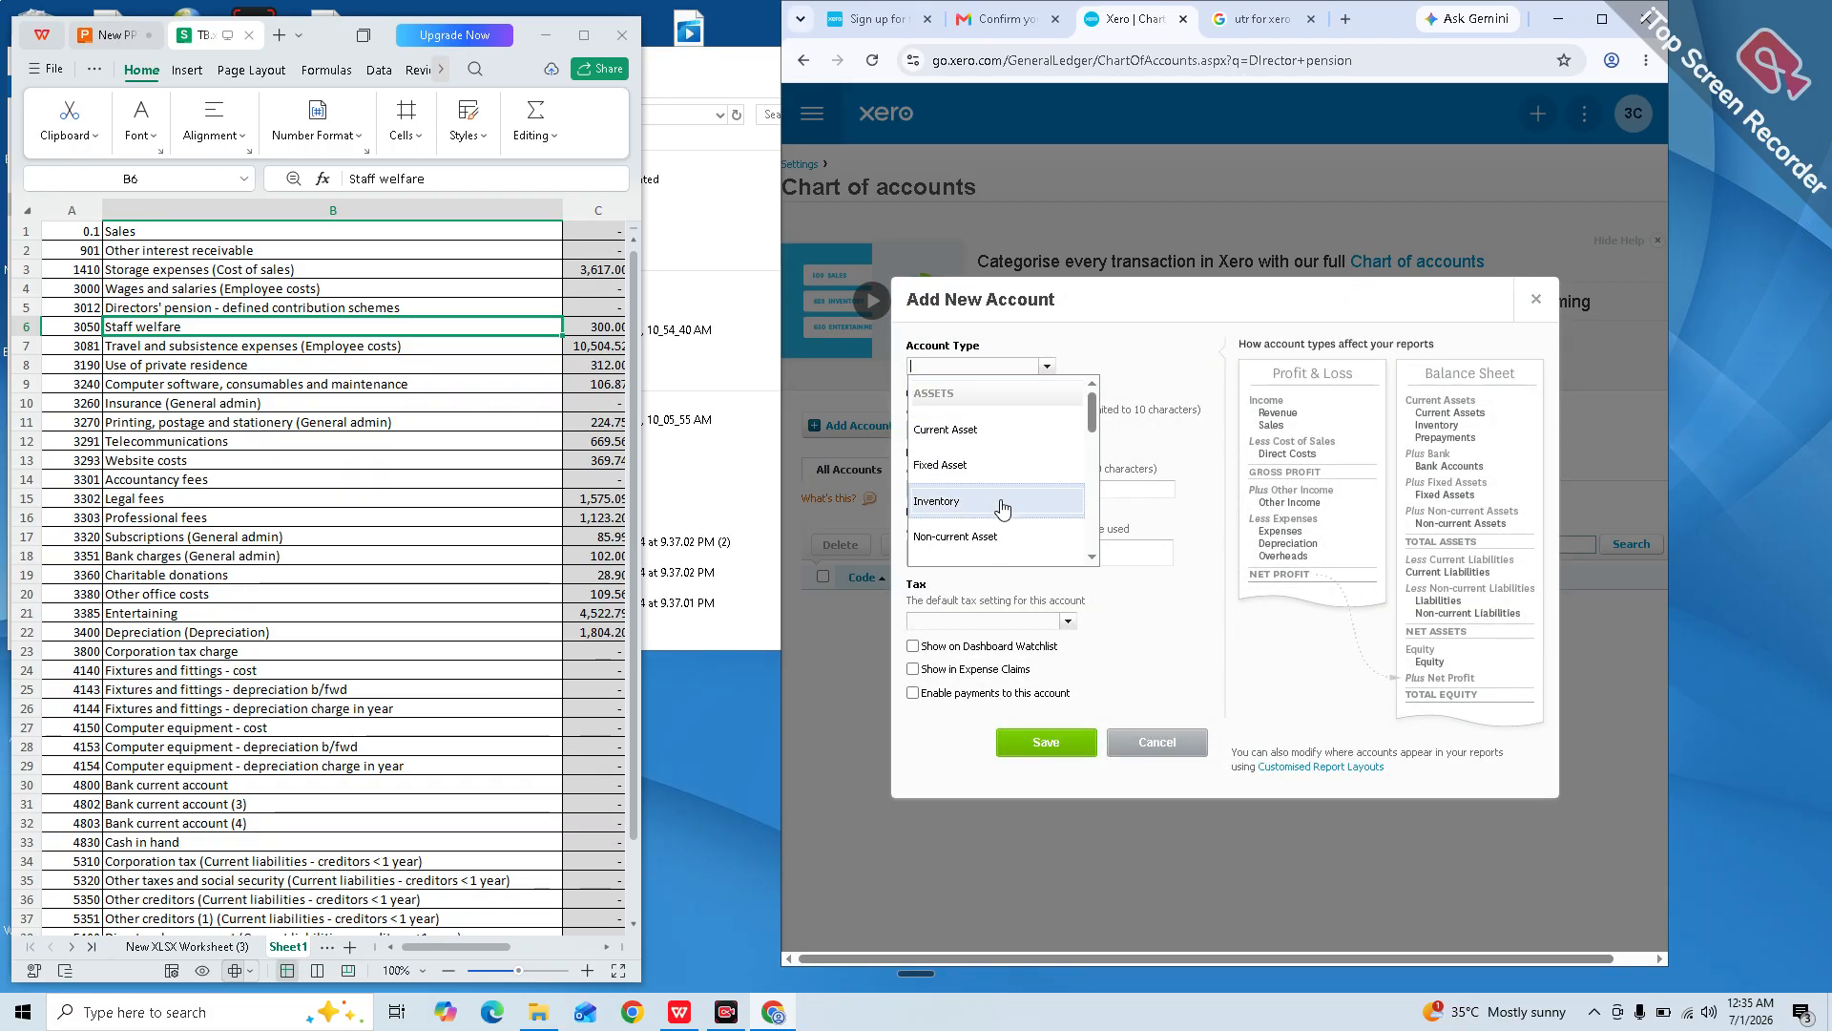
scroll(1008, 509, down, 1)
scroll(1009, 509, down, 4)
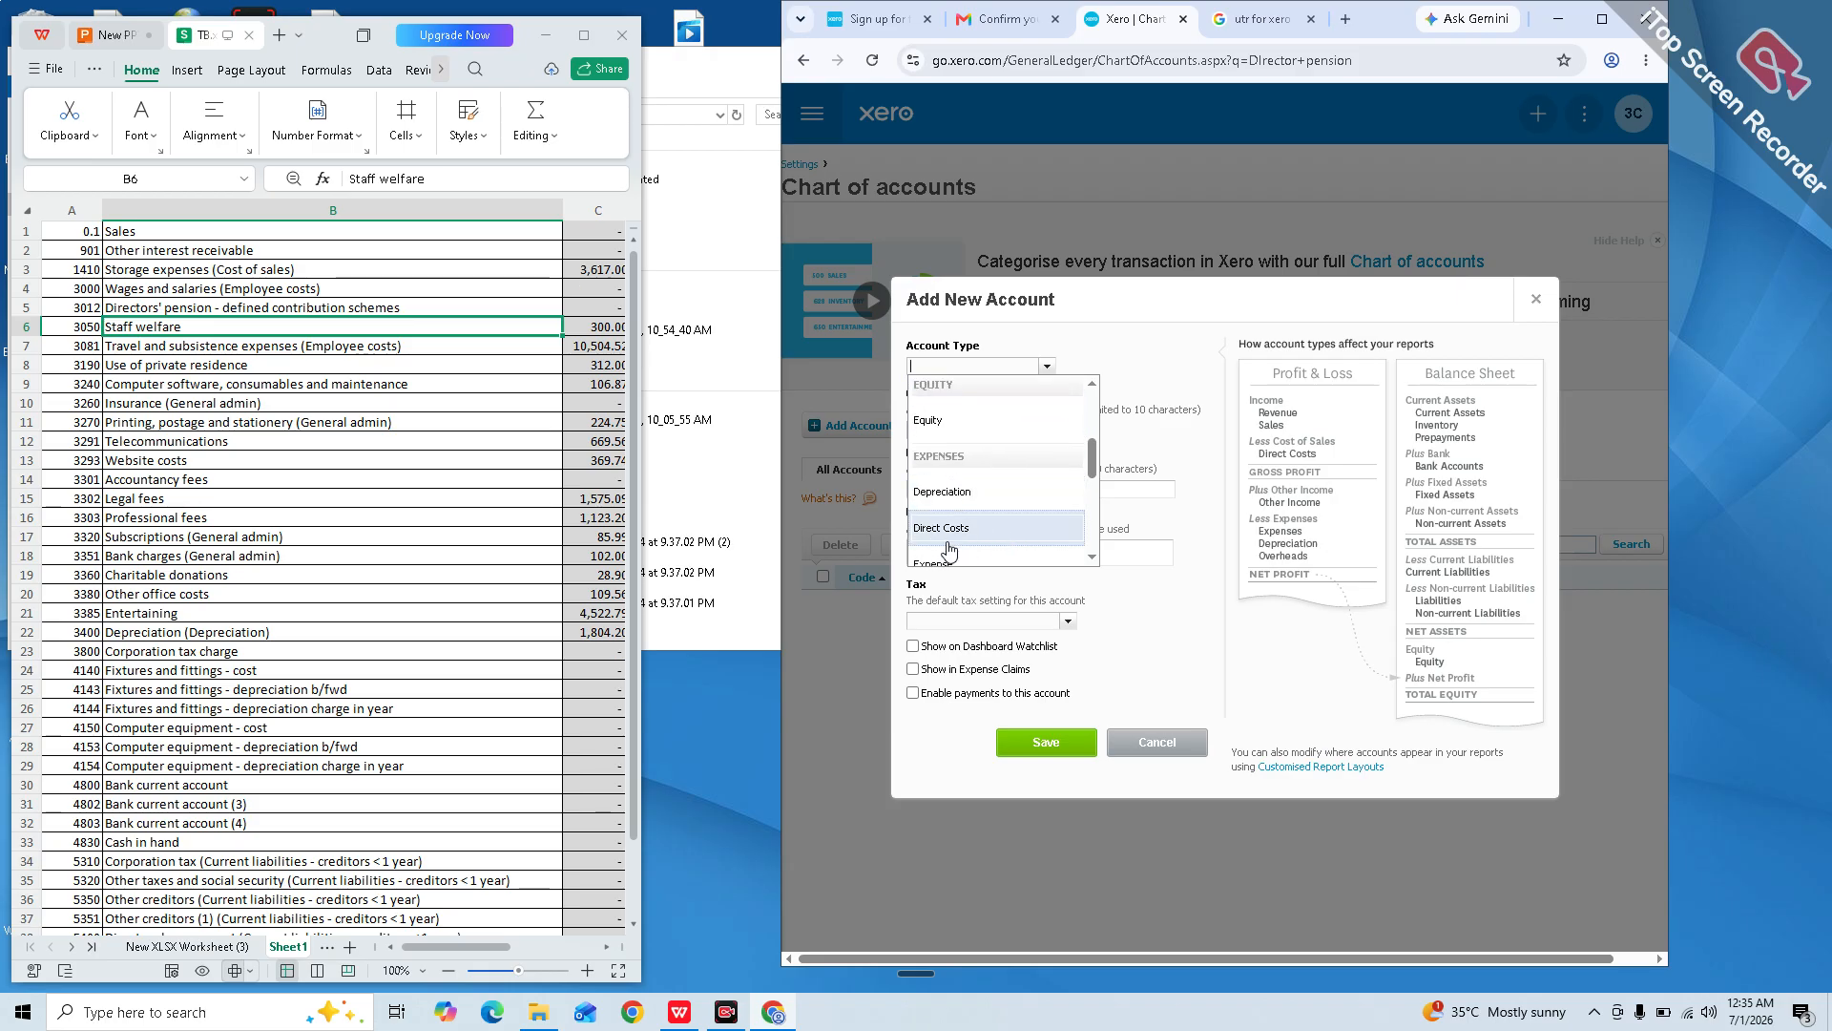
click(949, 485)
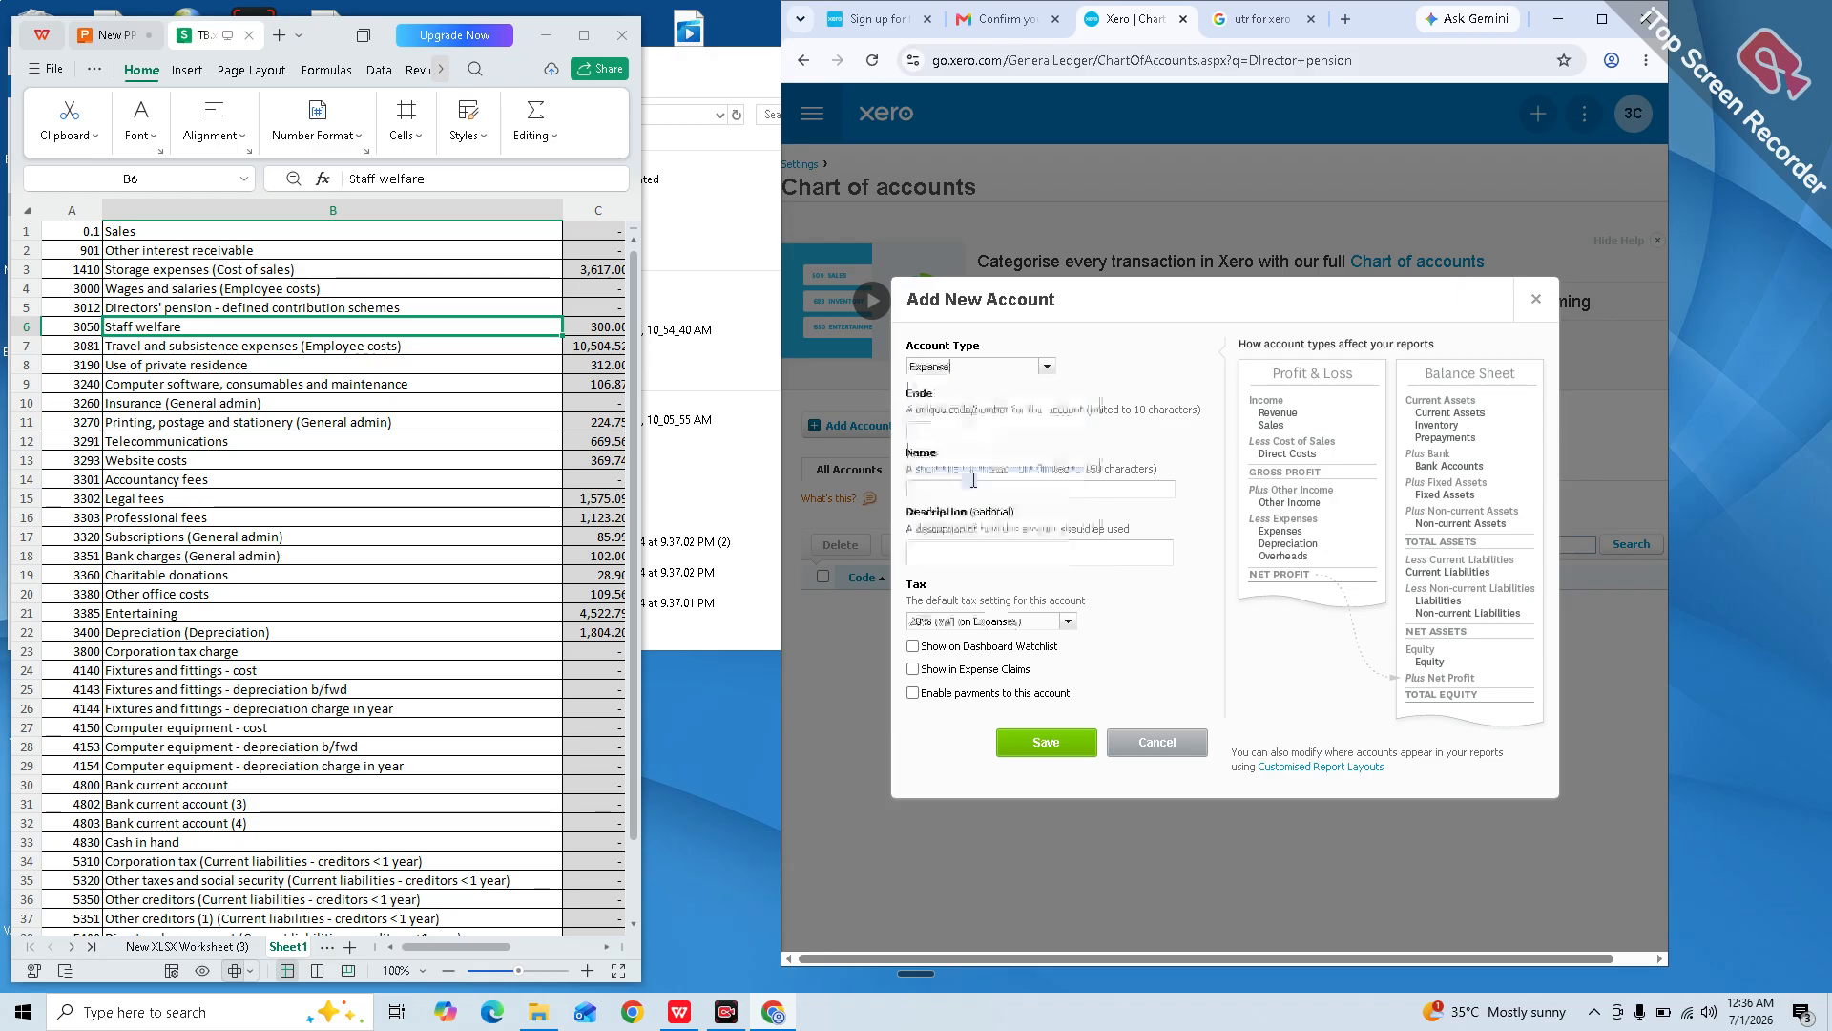
click(960, 428)
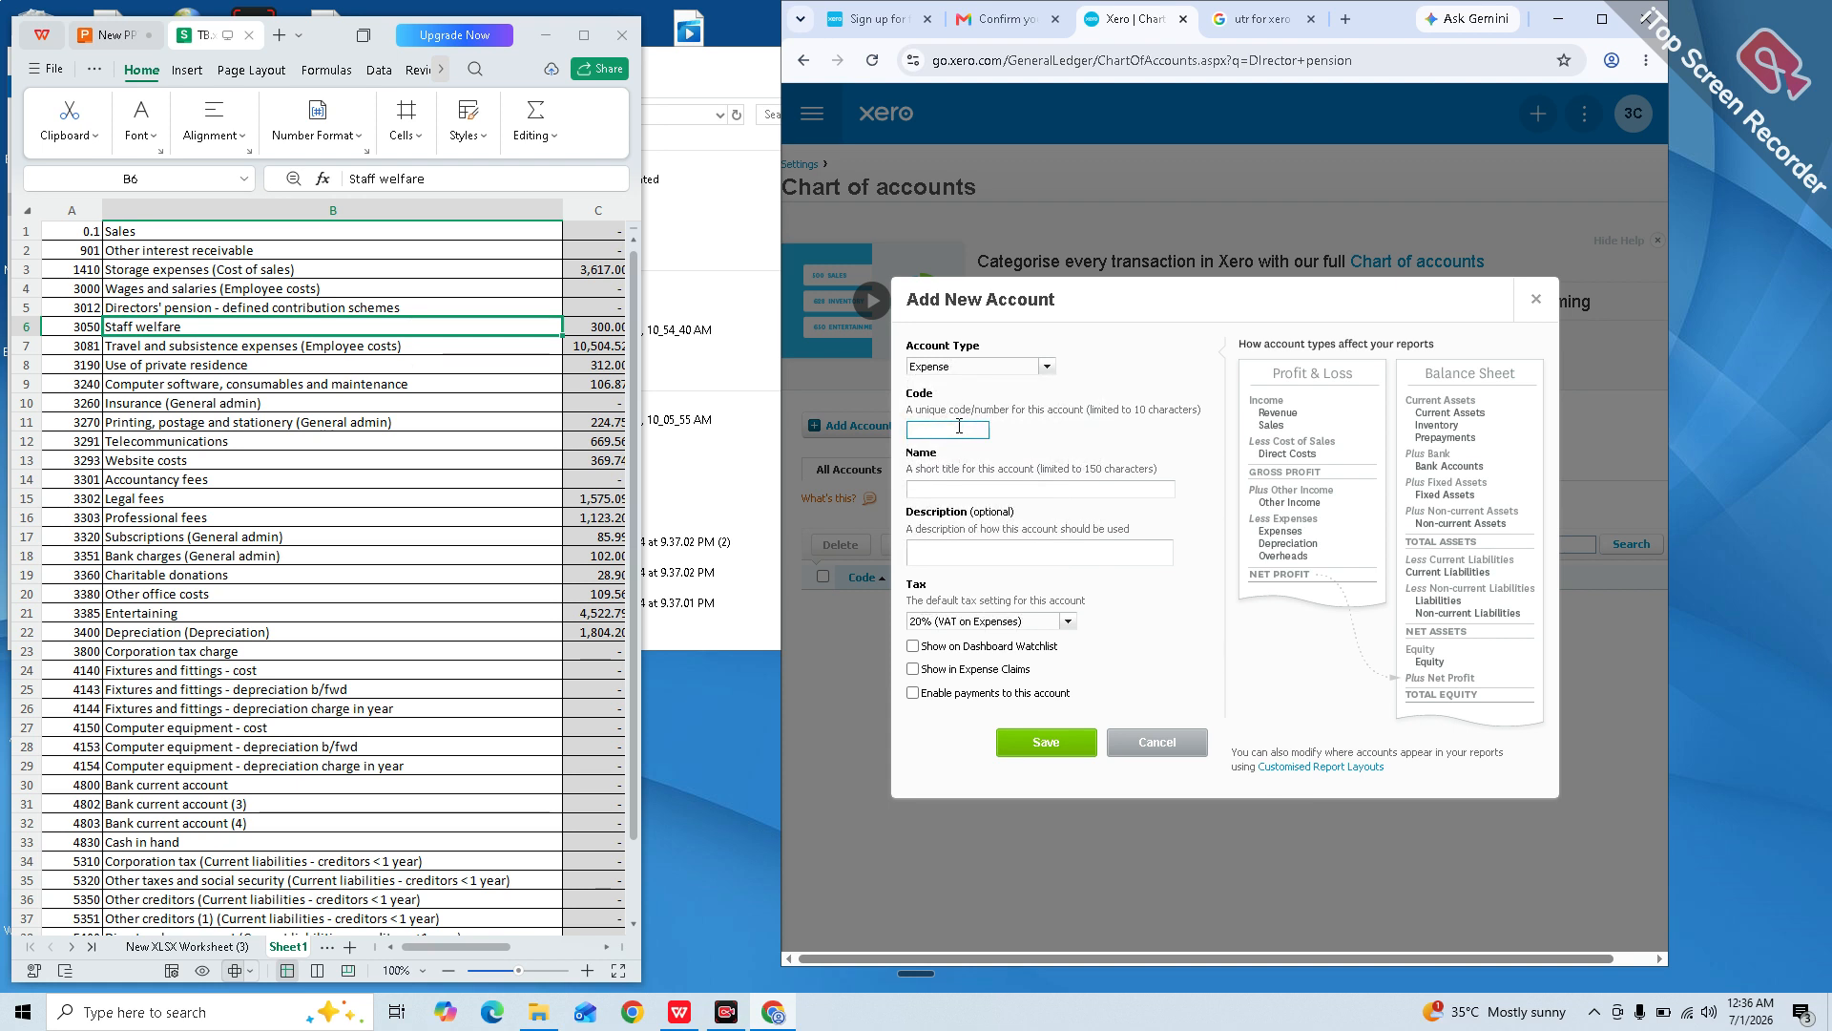
text(3012)
click(923, 491)
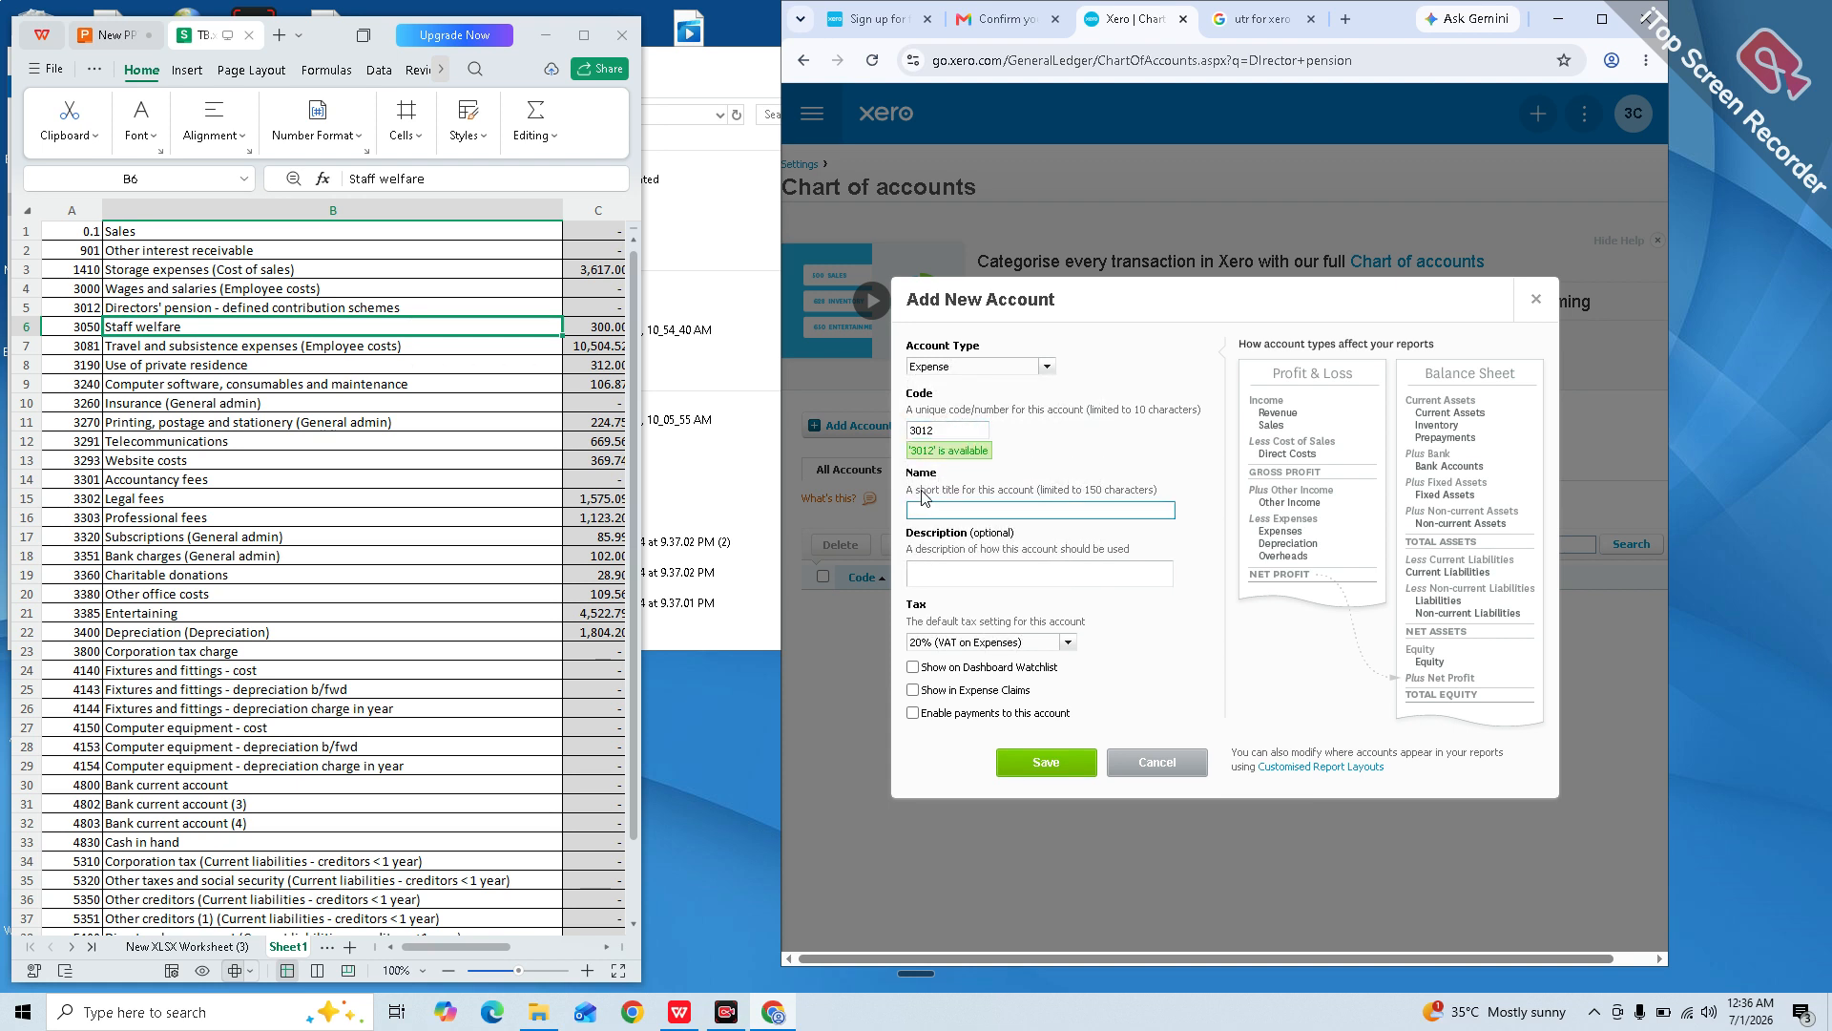
text(DIrector Peo)
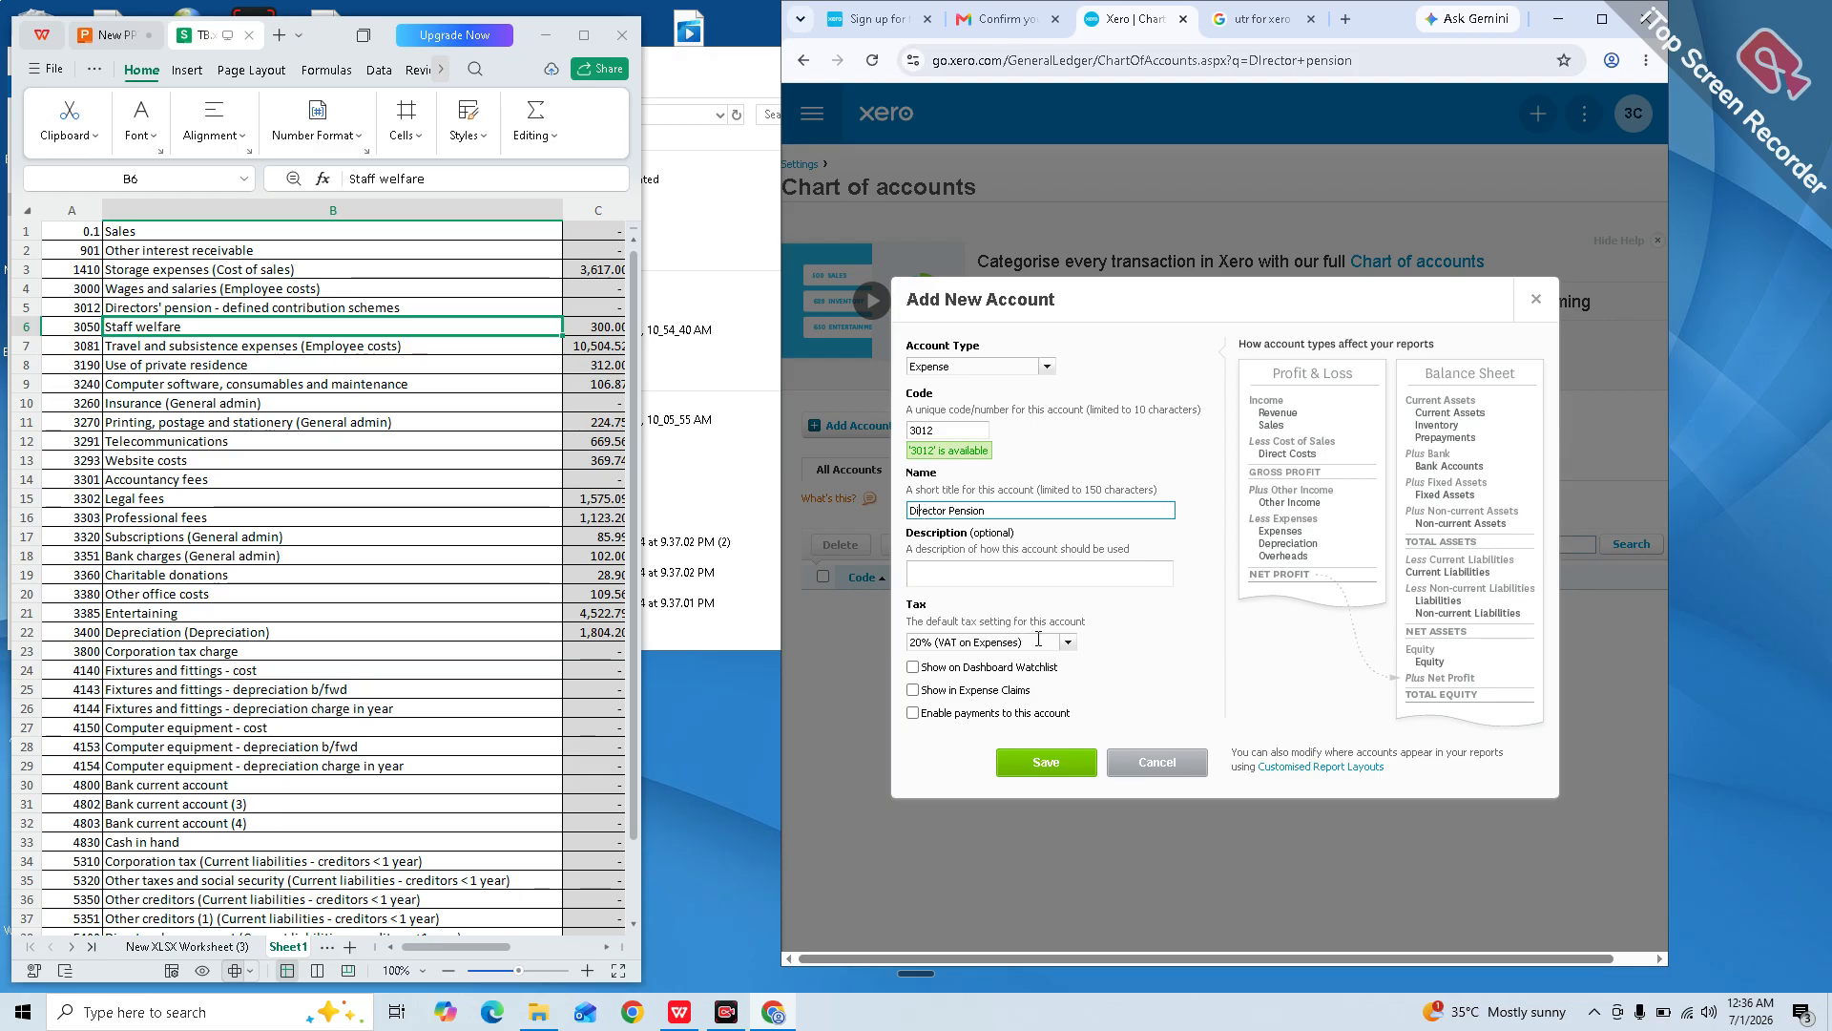
click(1067, 642)
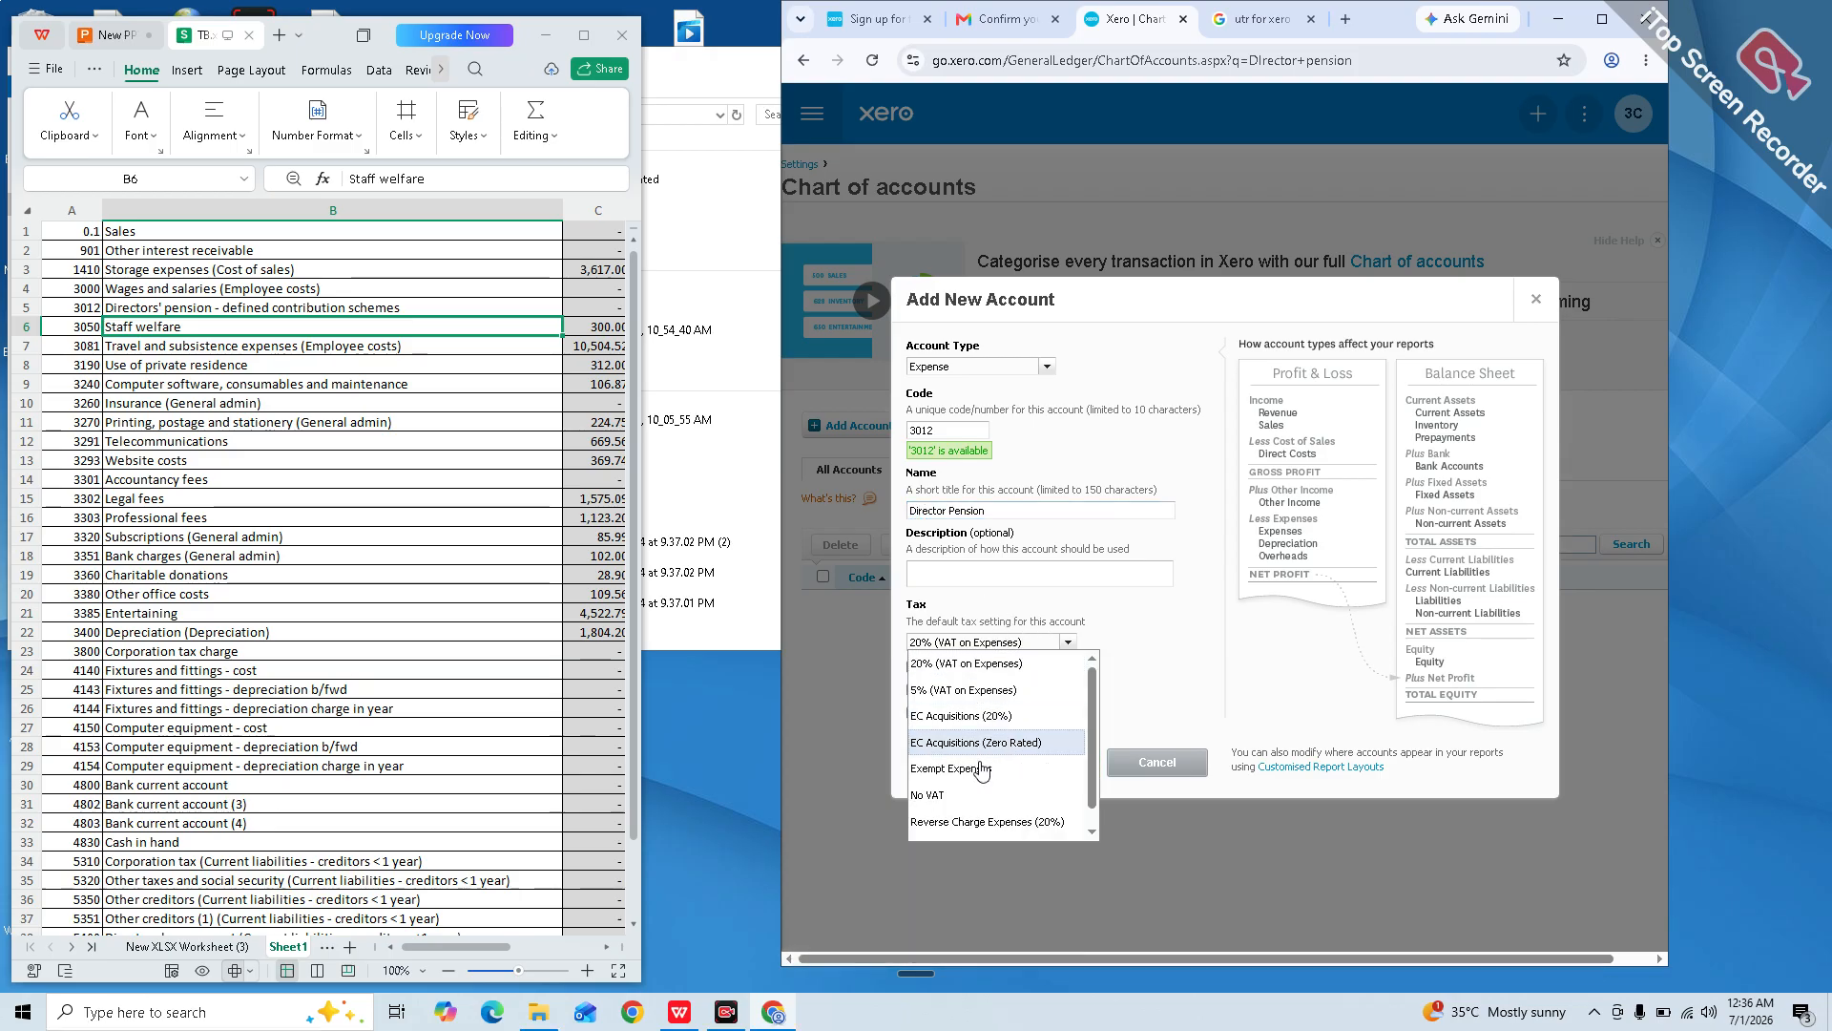
click(964, 795)
click(1040, 762)
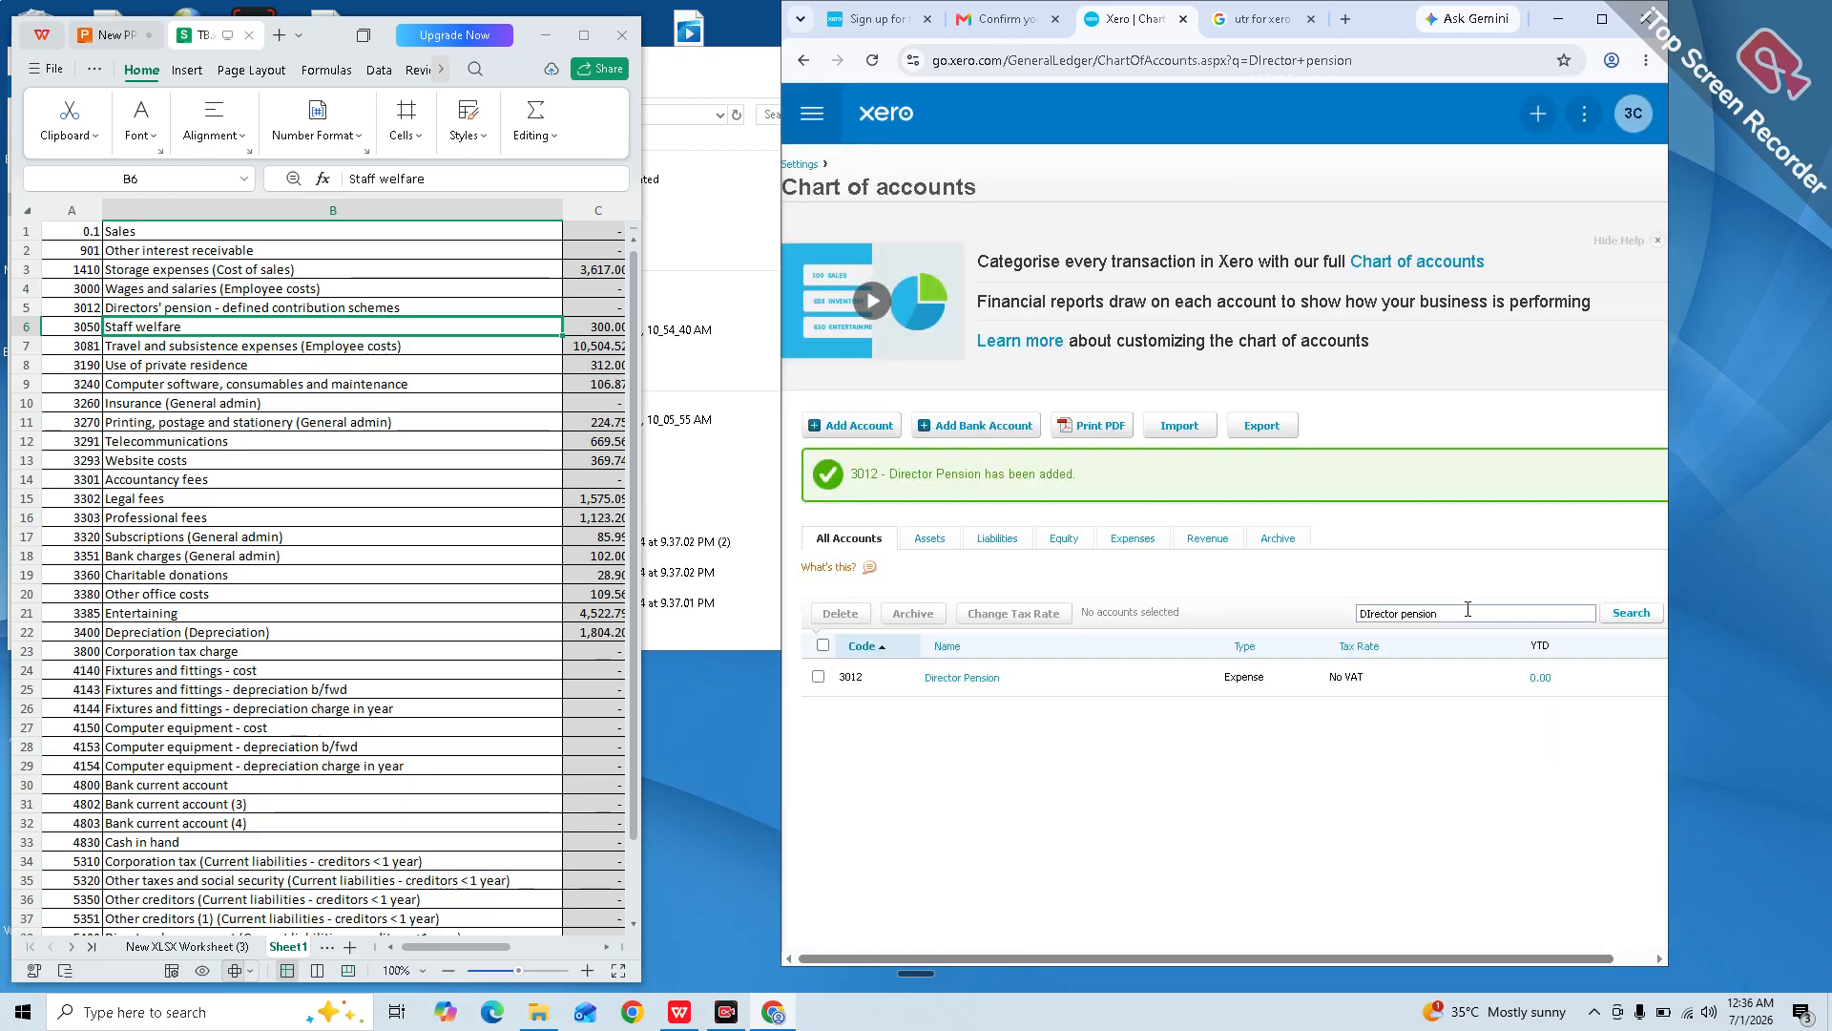
Step: Search the chart of accounts for 'travel', then for account code 3190
click(1468, 612)
key(BackSpace)
key(BackSpace)
key(BackSpace)
key(BackSpace)
key(BackSpace)
key(BackSpace)
key(BackSpace)
key(BackSpace)
key(BackSpace)
key(BackSpace)
key(BackSpace)
key(BackSpace)
key(BackSpace)
key(BackSpace)
key(BackSpace)
key(BackSpace)
text(travel)
key(Return)
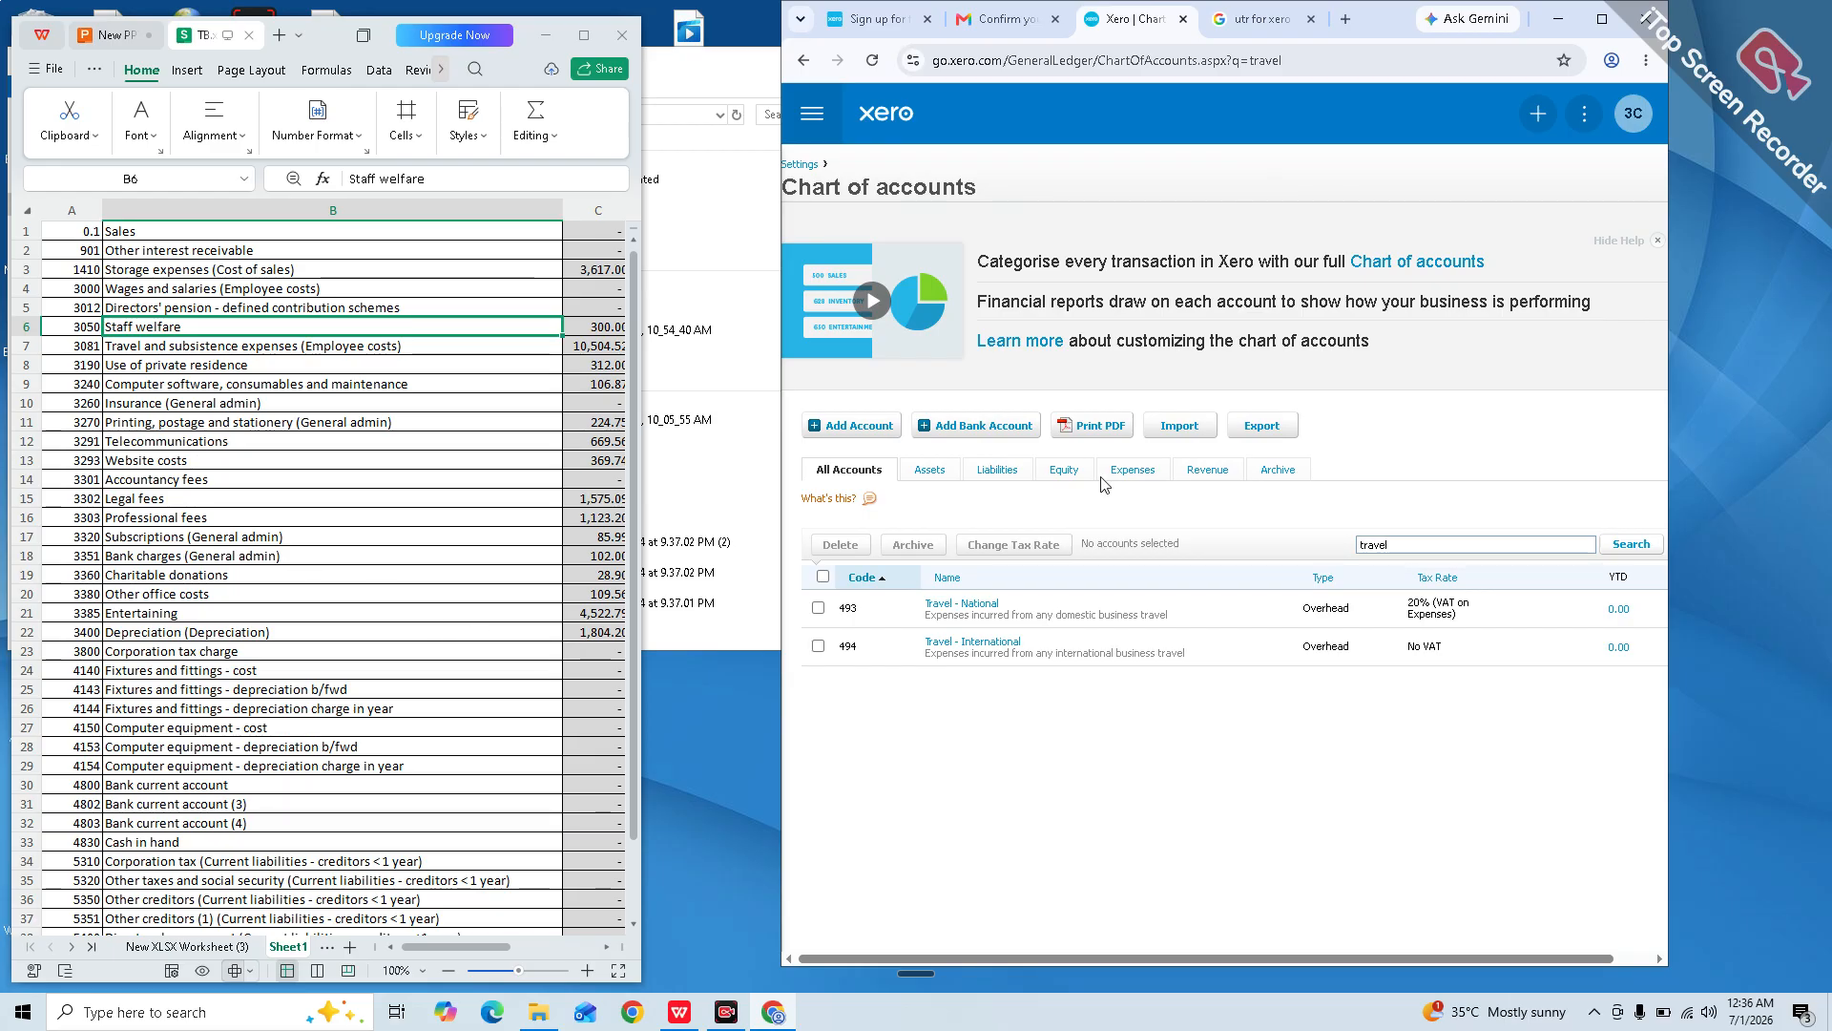
click(1454, 551)
key(BackSpace)
key(BackSpace)
key(BackSpace)
key(BackSpace)
text(3190)
key(Return)
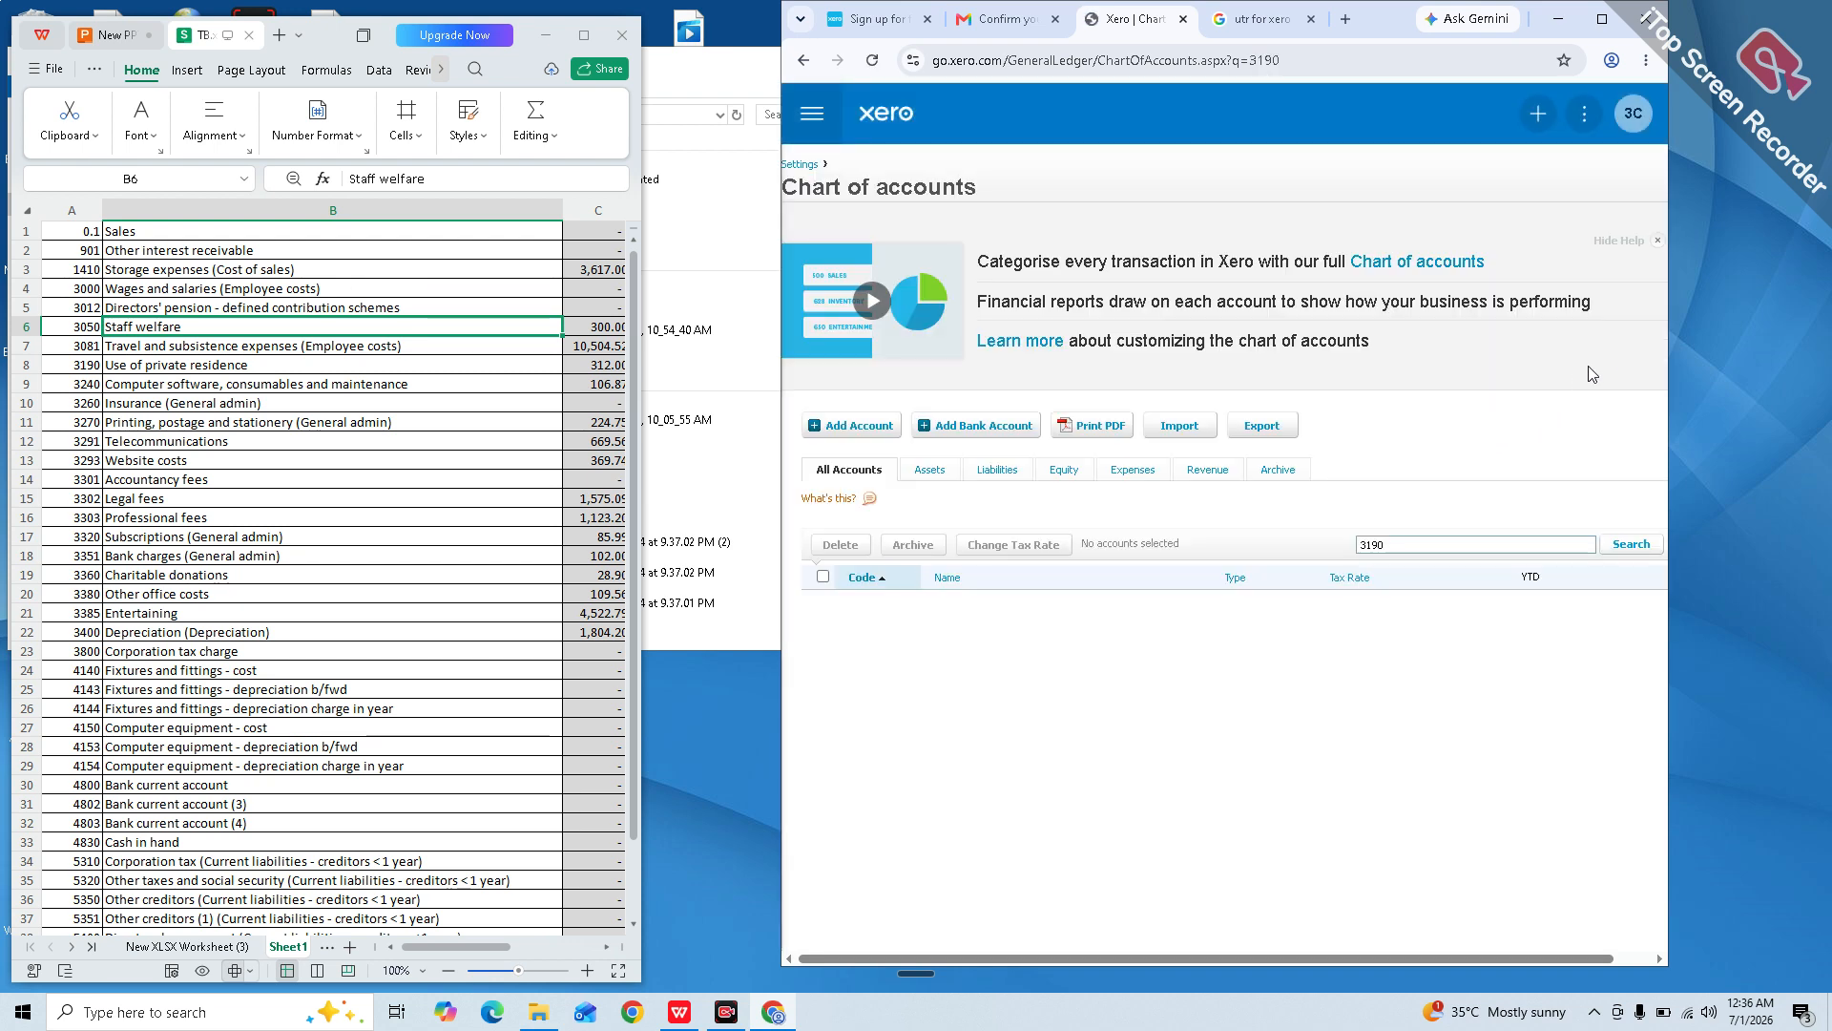
click(1622, 542)
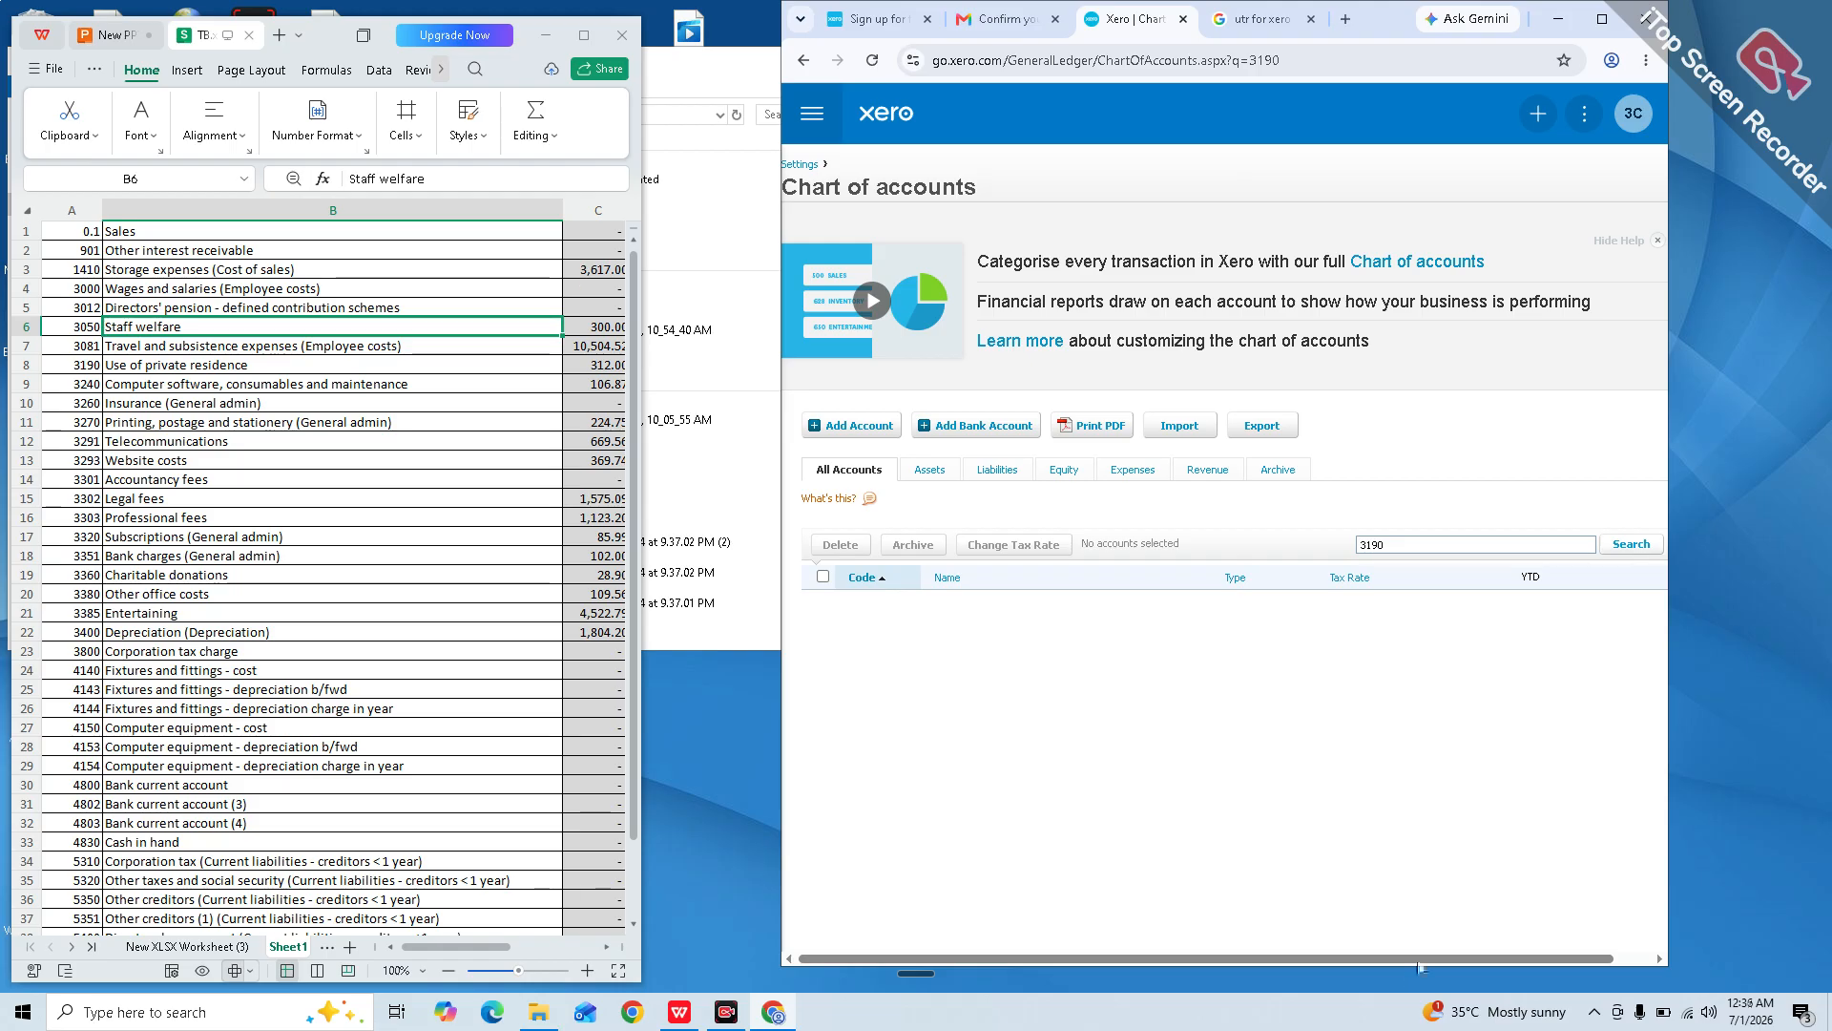
Step: Search for 'use of private', find no matching account, and begin adding a new account
double_click(1423, 551)
key(BackSpace)
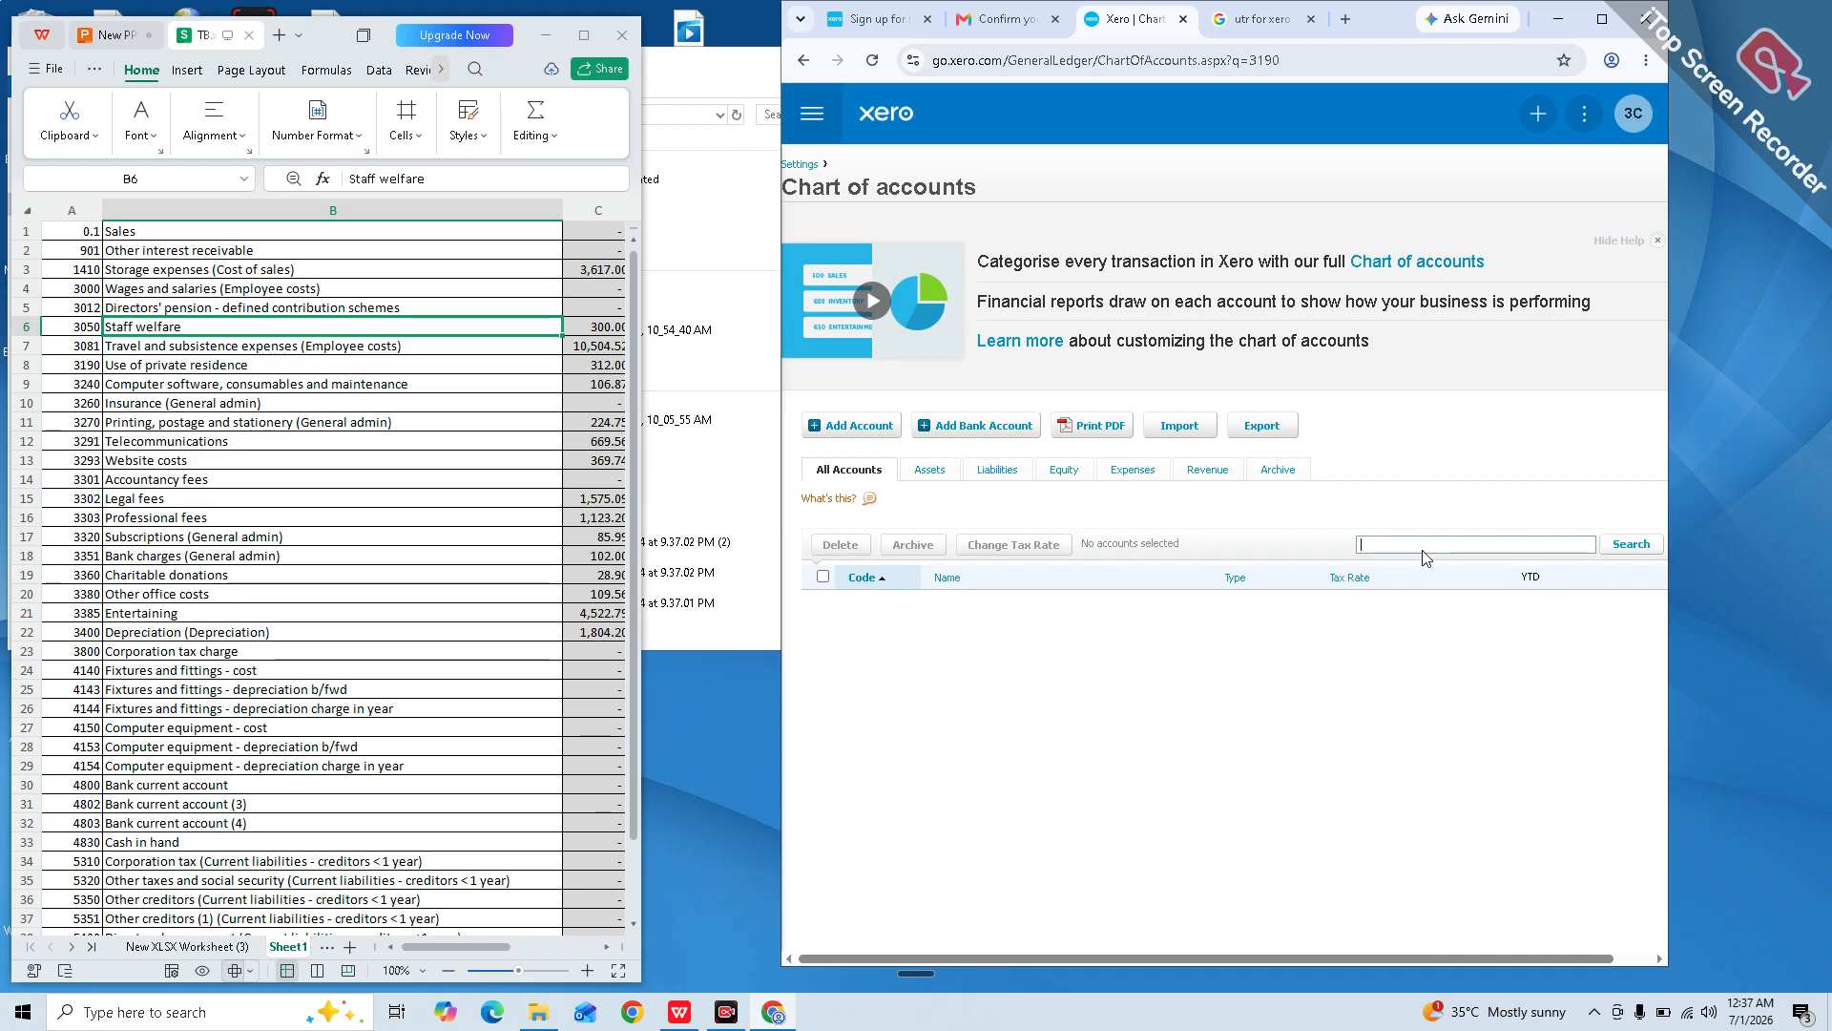
text(use of private)
key(Return)
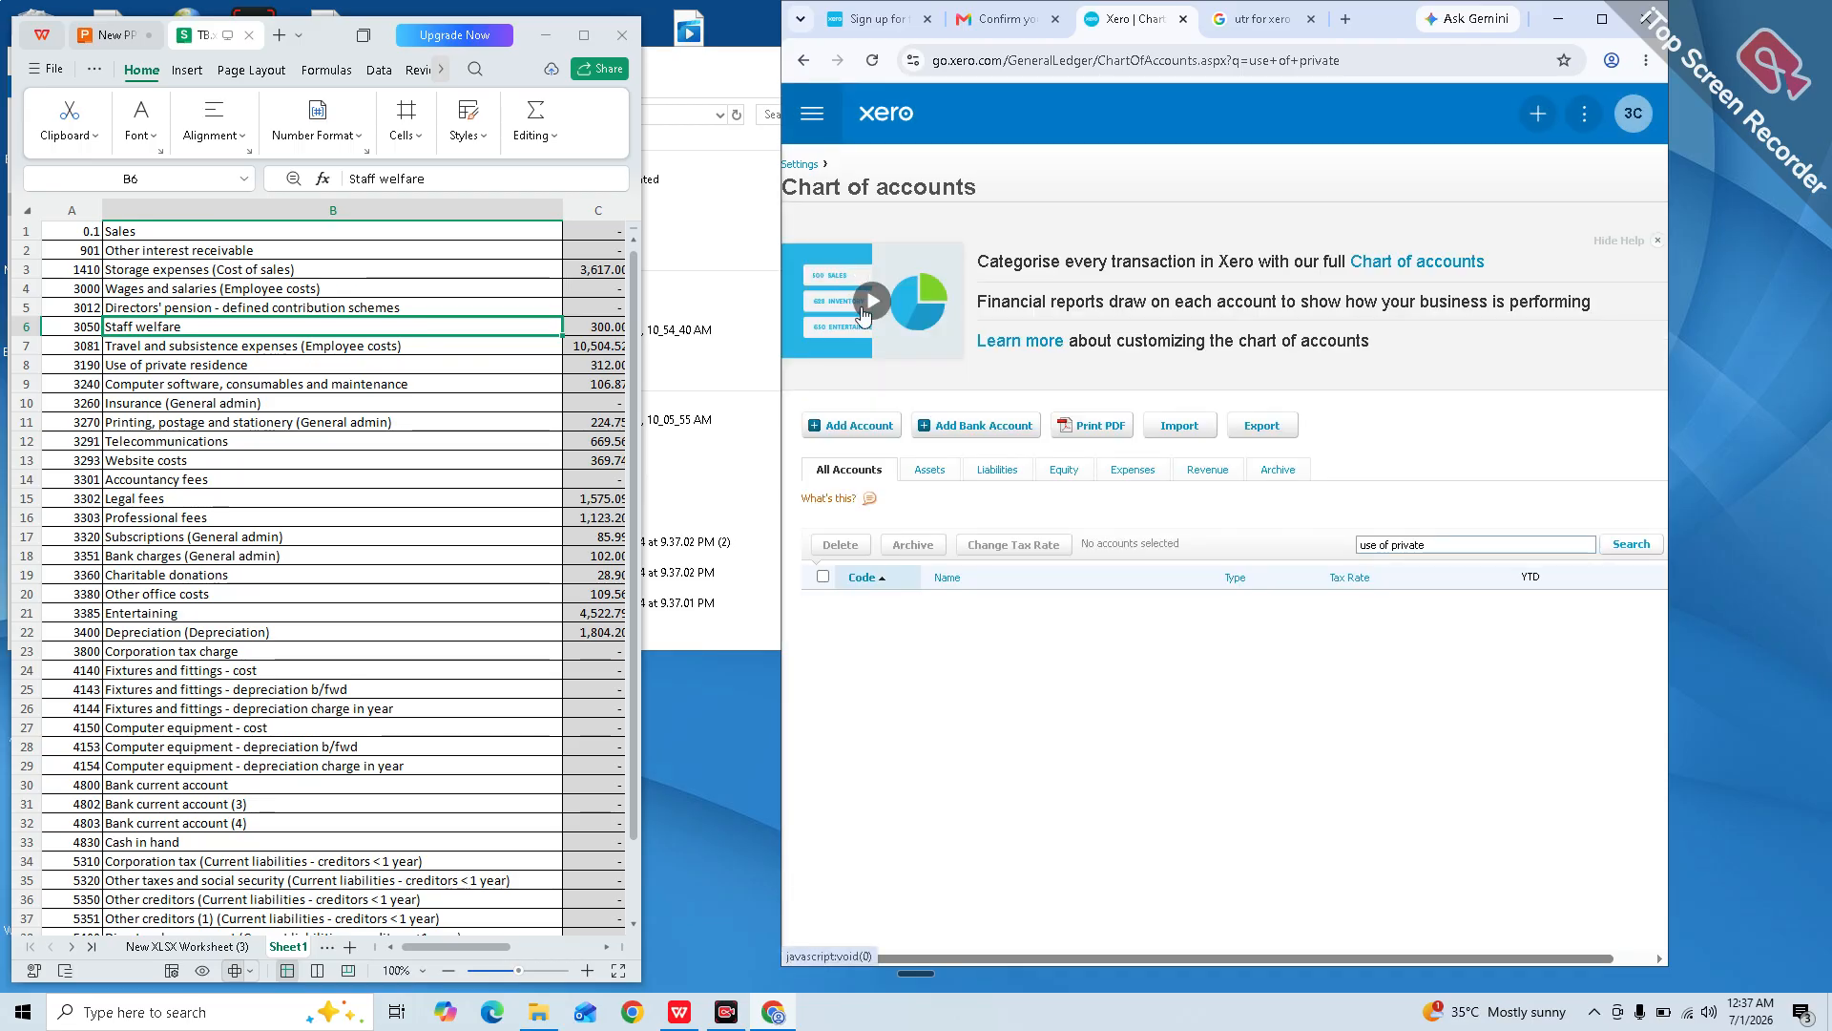
click(857, 432)
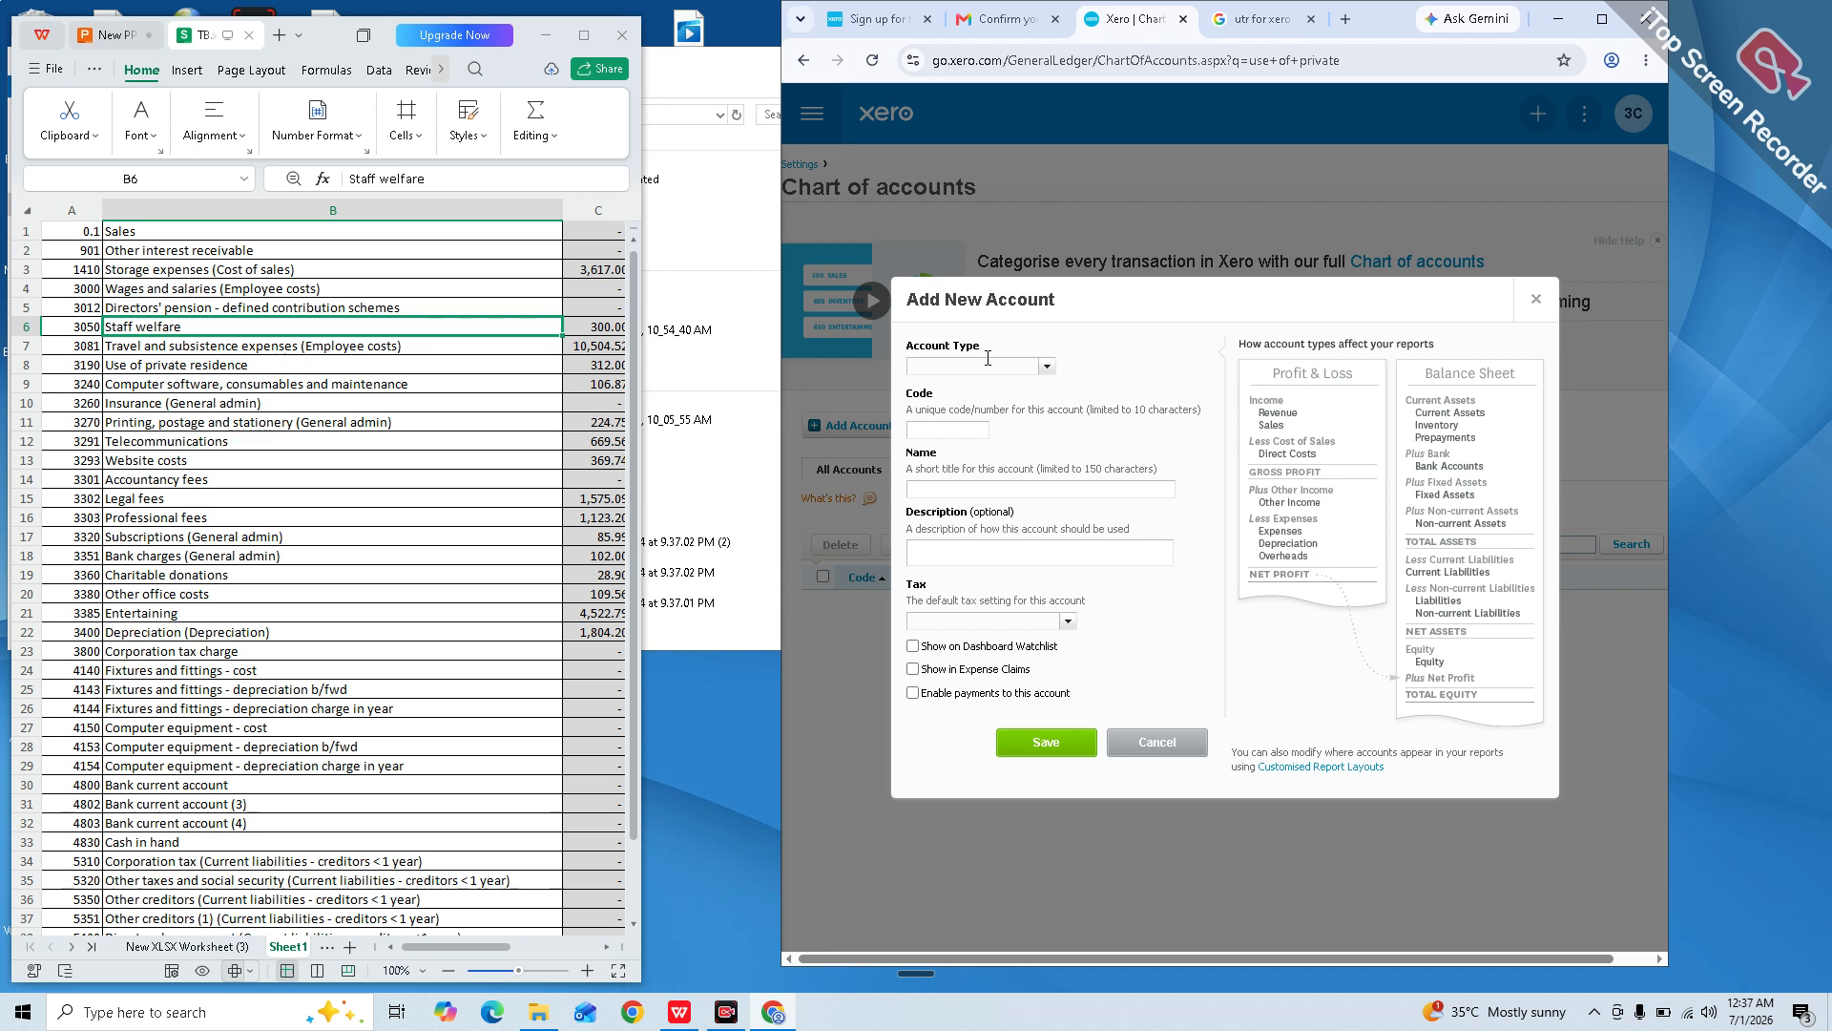
Step: Save a new Expense account with code 3190, name 'Use of home' and No VAT tax
click(988, 361)
text(expe)
key(Return)
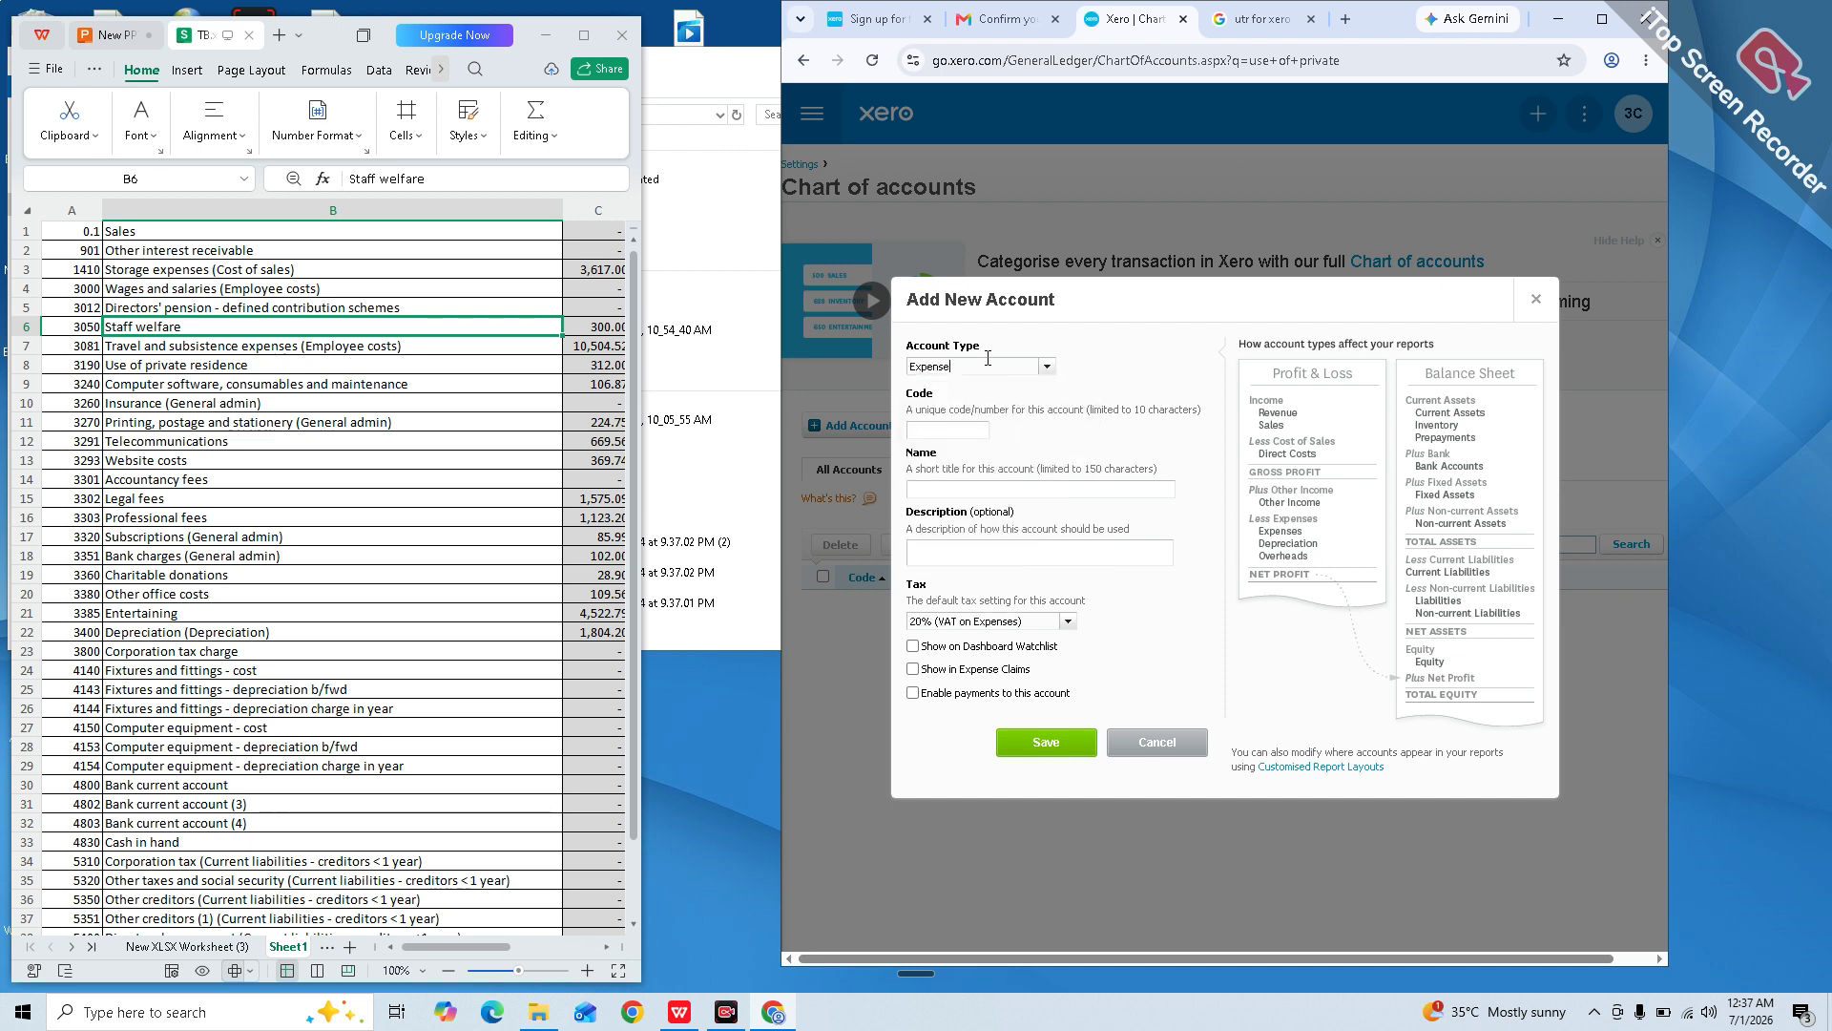
click(925, 427)
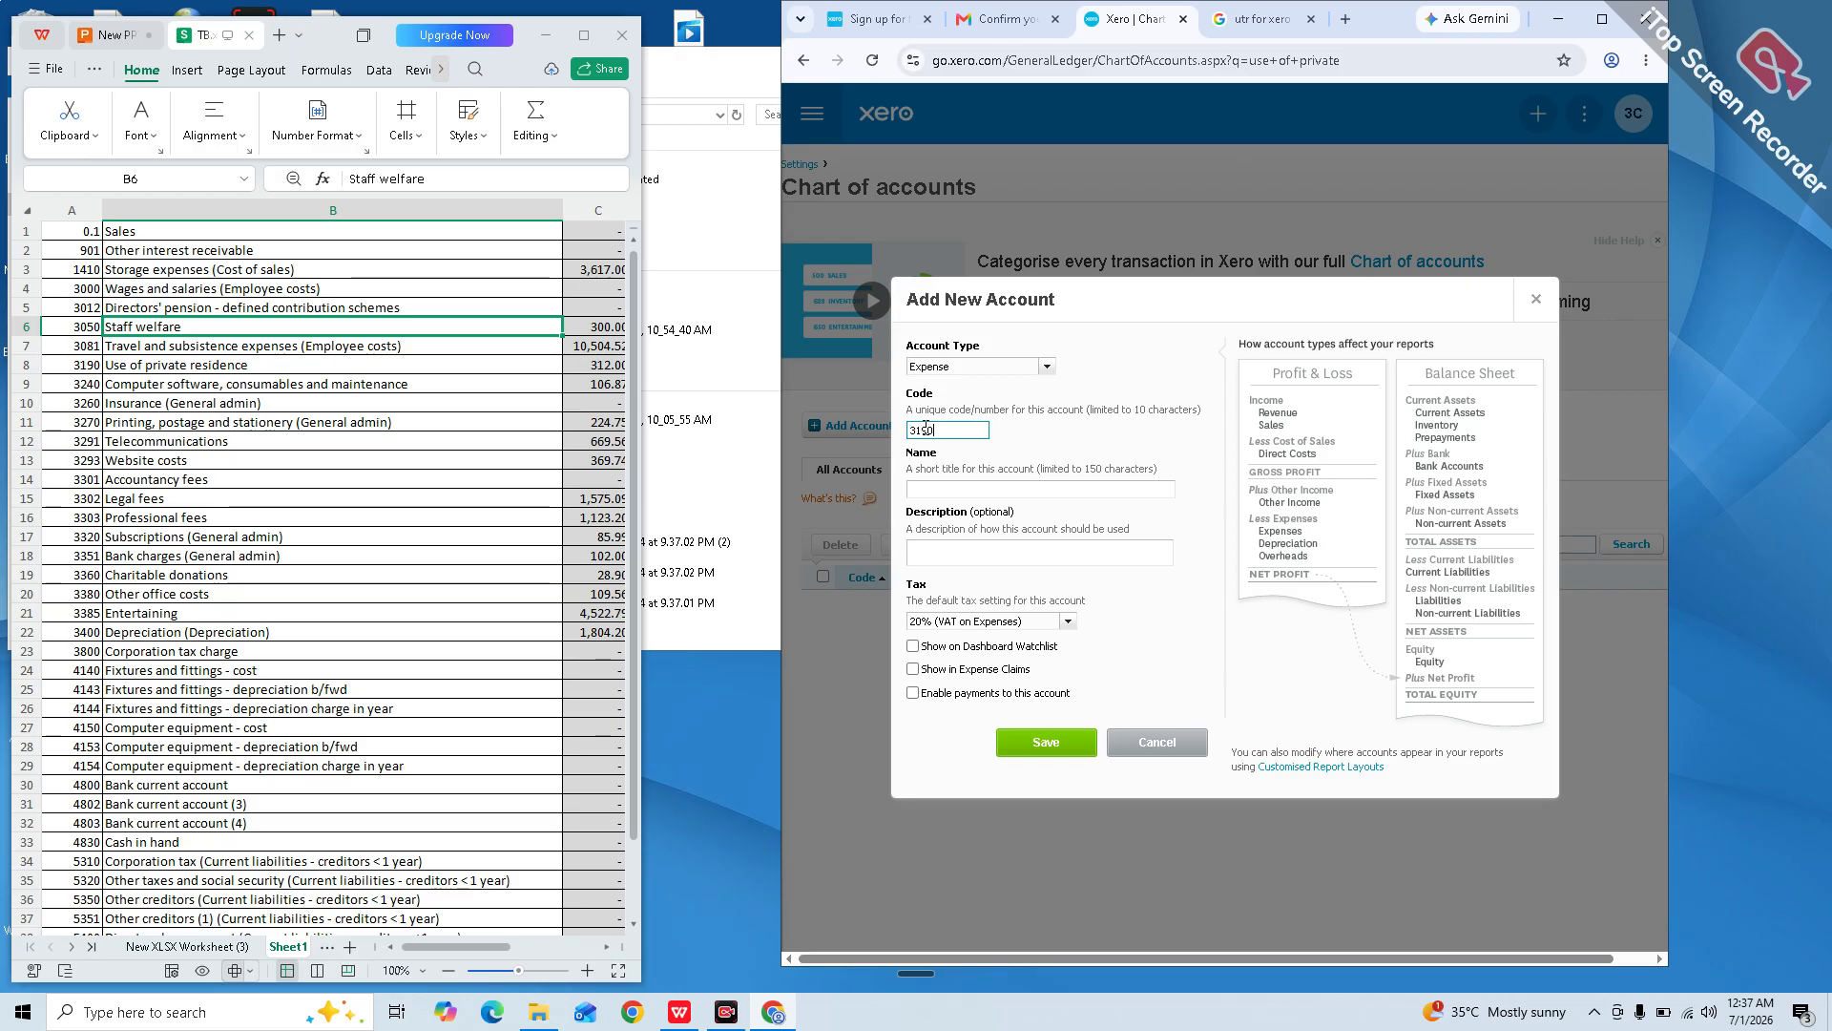
click(980, 487)
text(Use f)
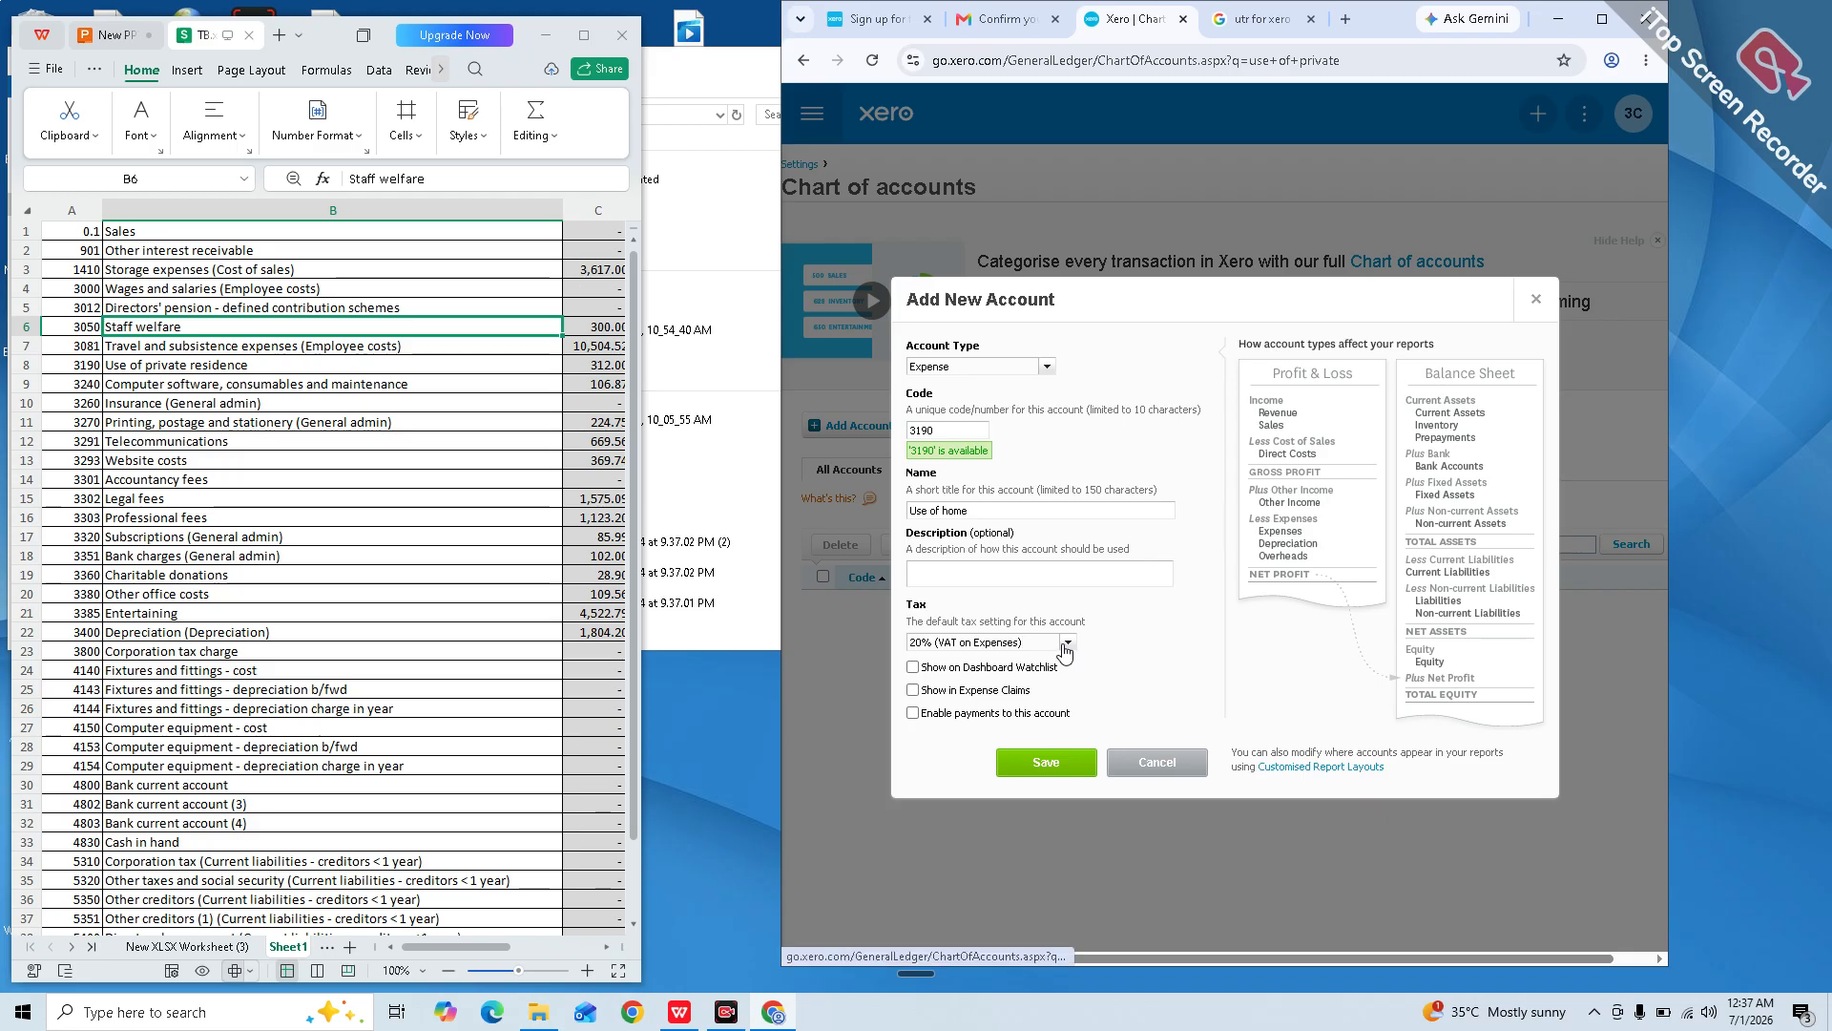
click(1066, 649)
click(968, 806)
click(1013, 775)
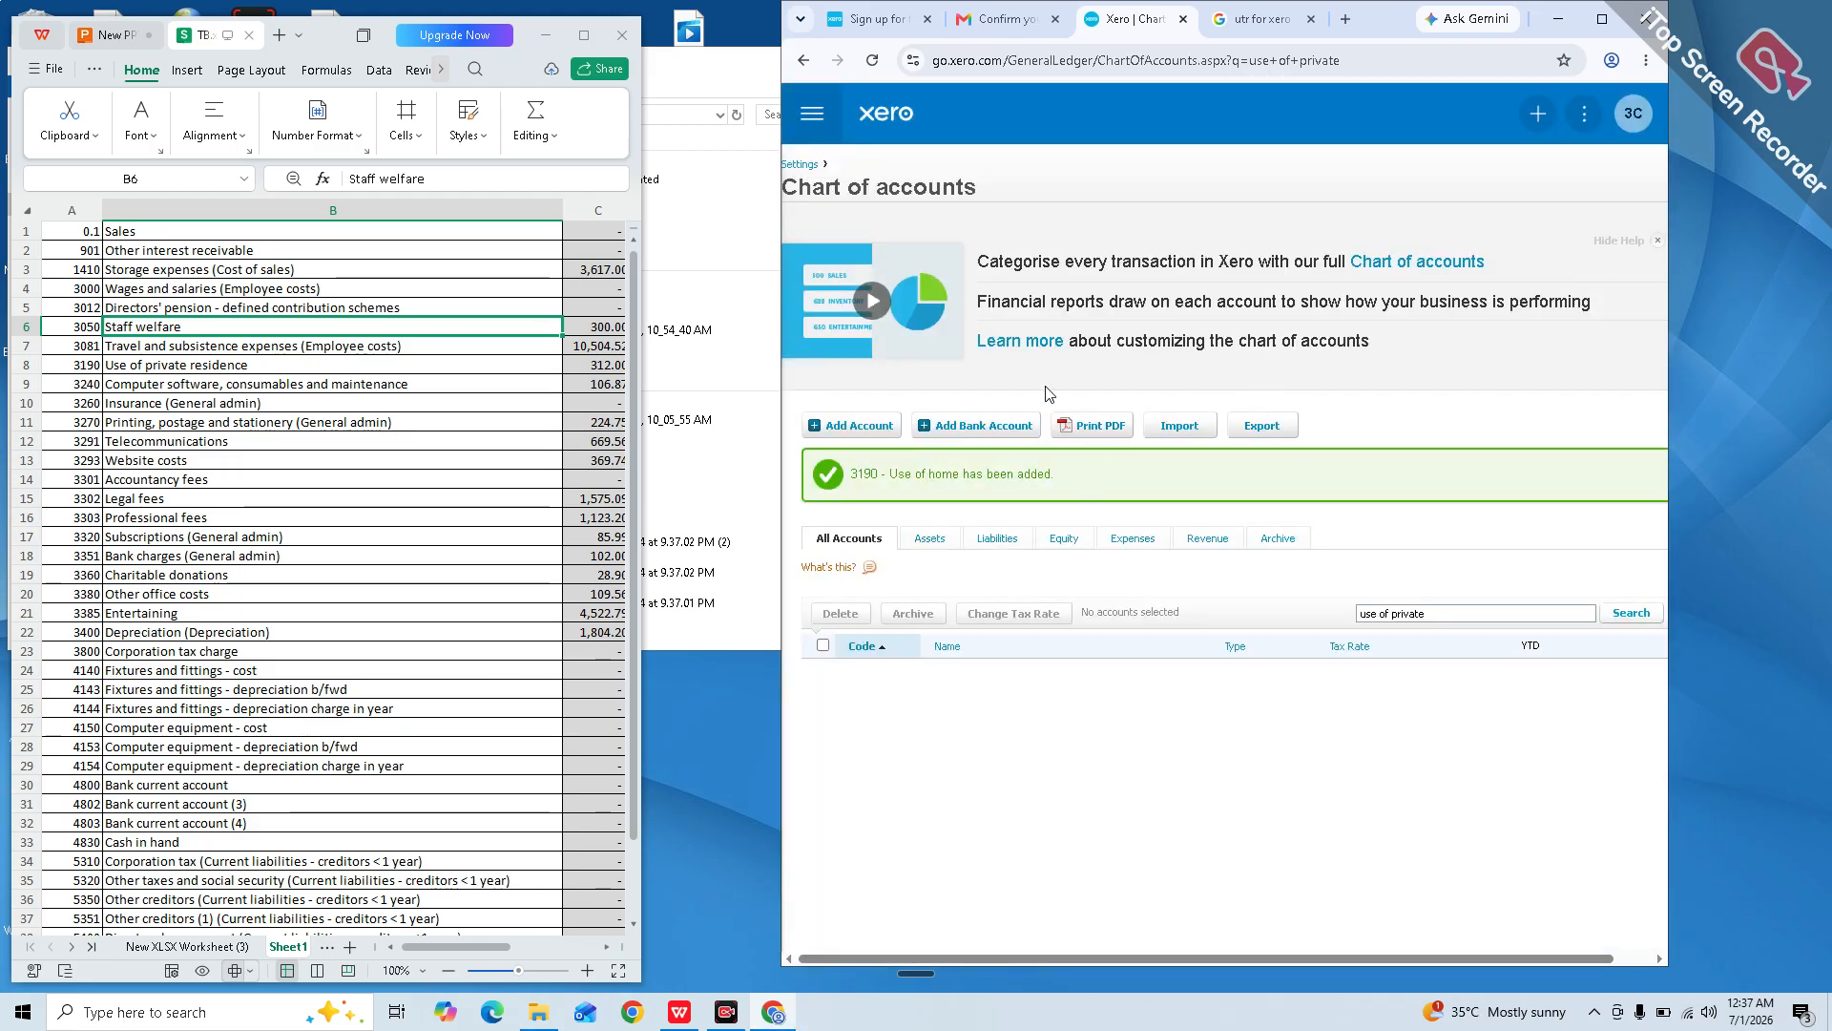
Step: Create and save an Expense account with code 3050, name 'staff welfare' and No VAT tax
click(879, 428)
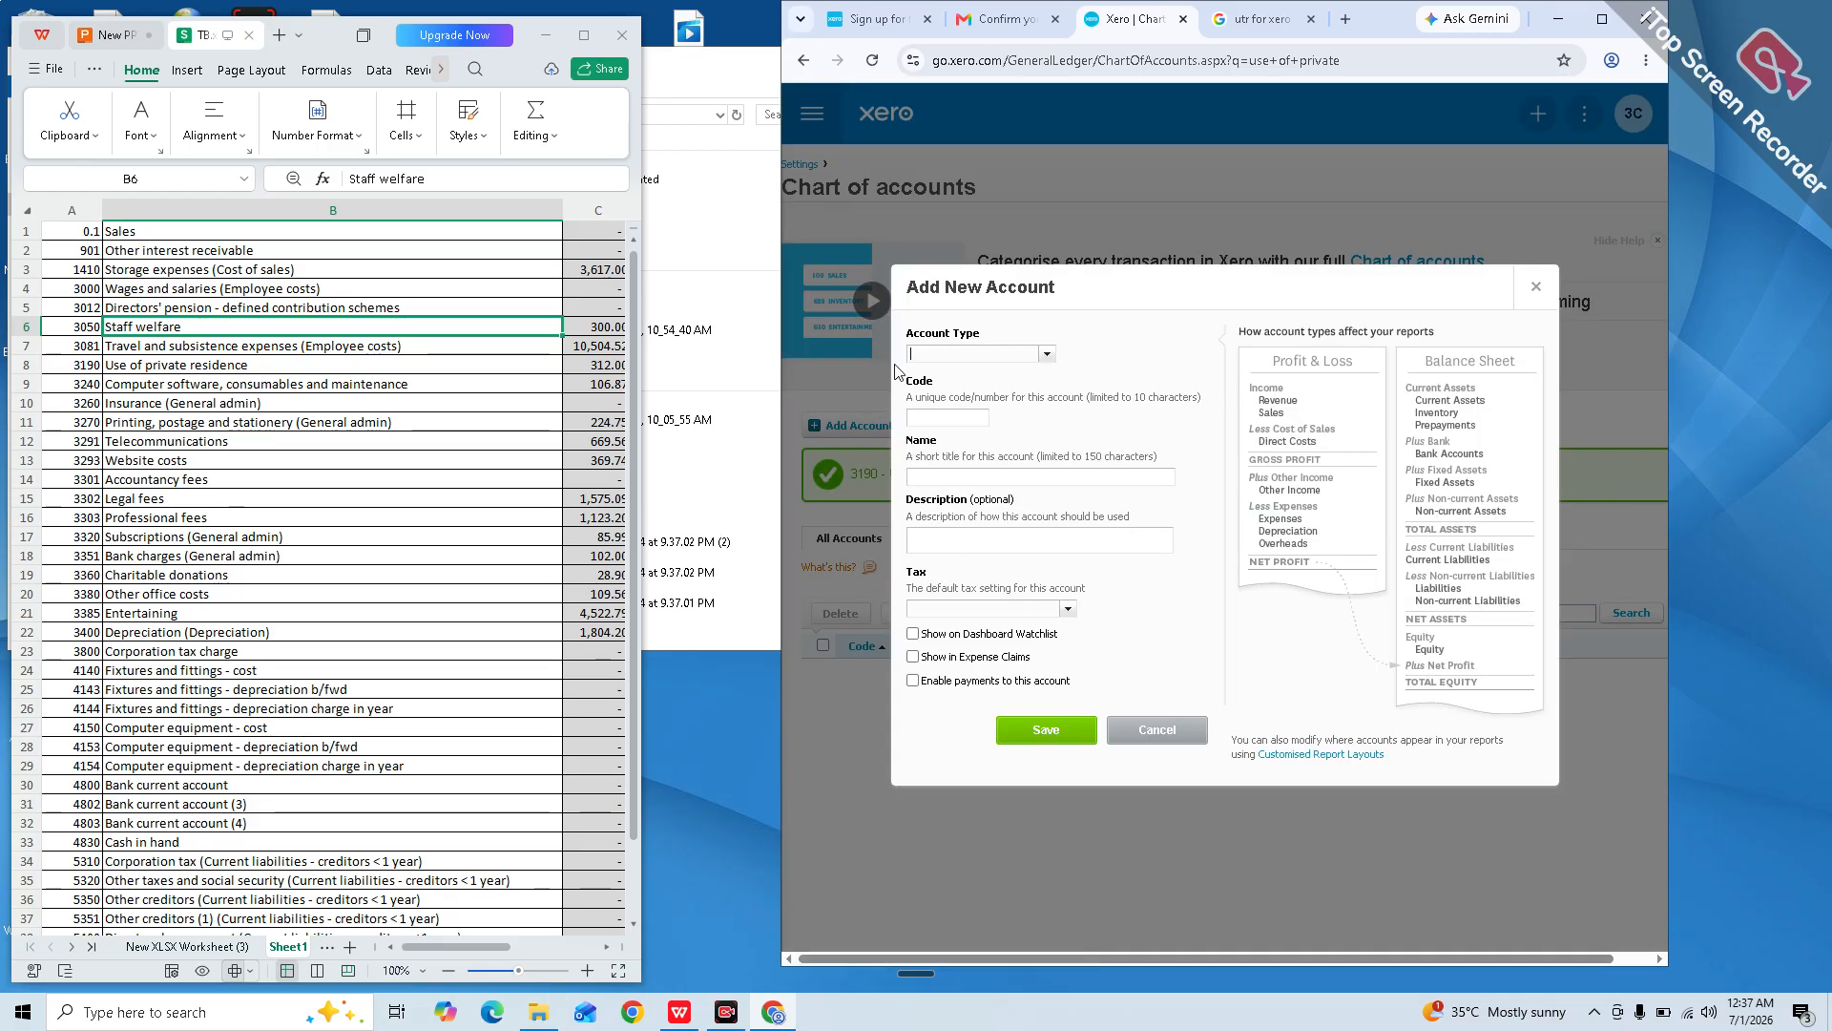
text(expe)
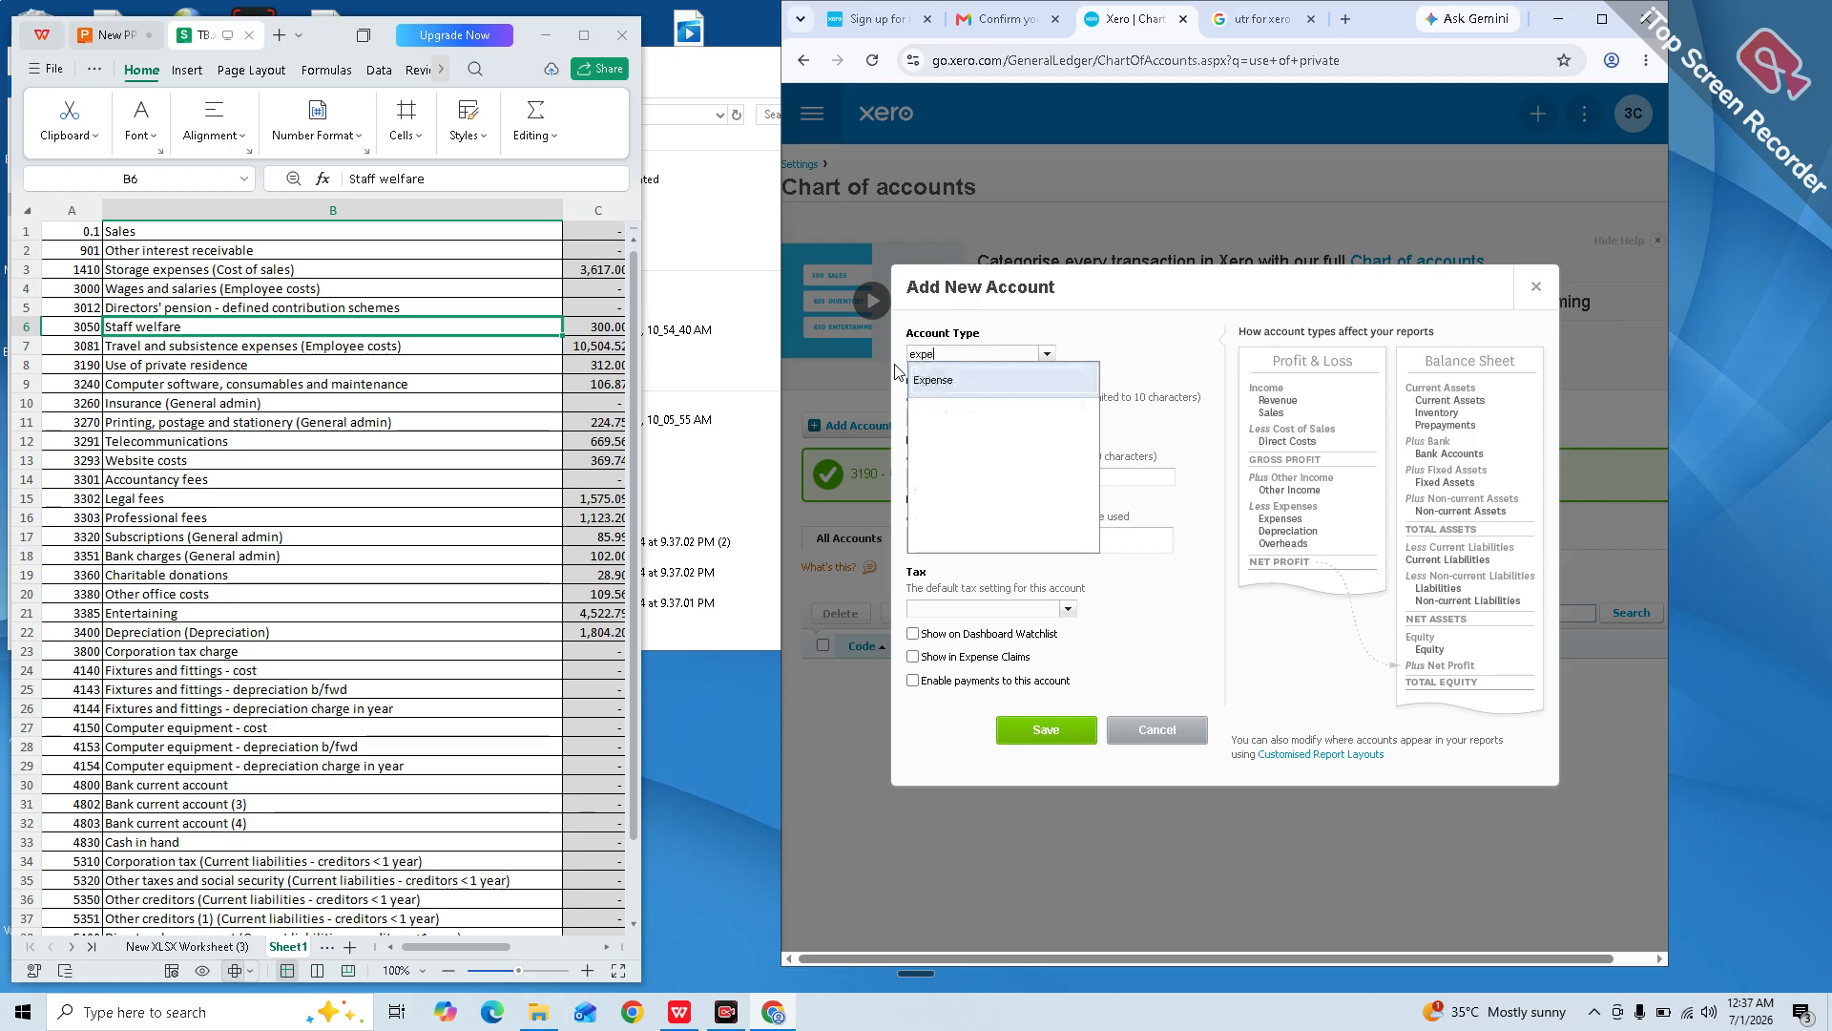
key(Return)
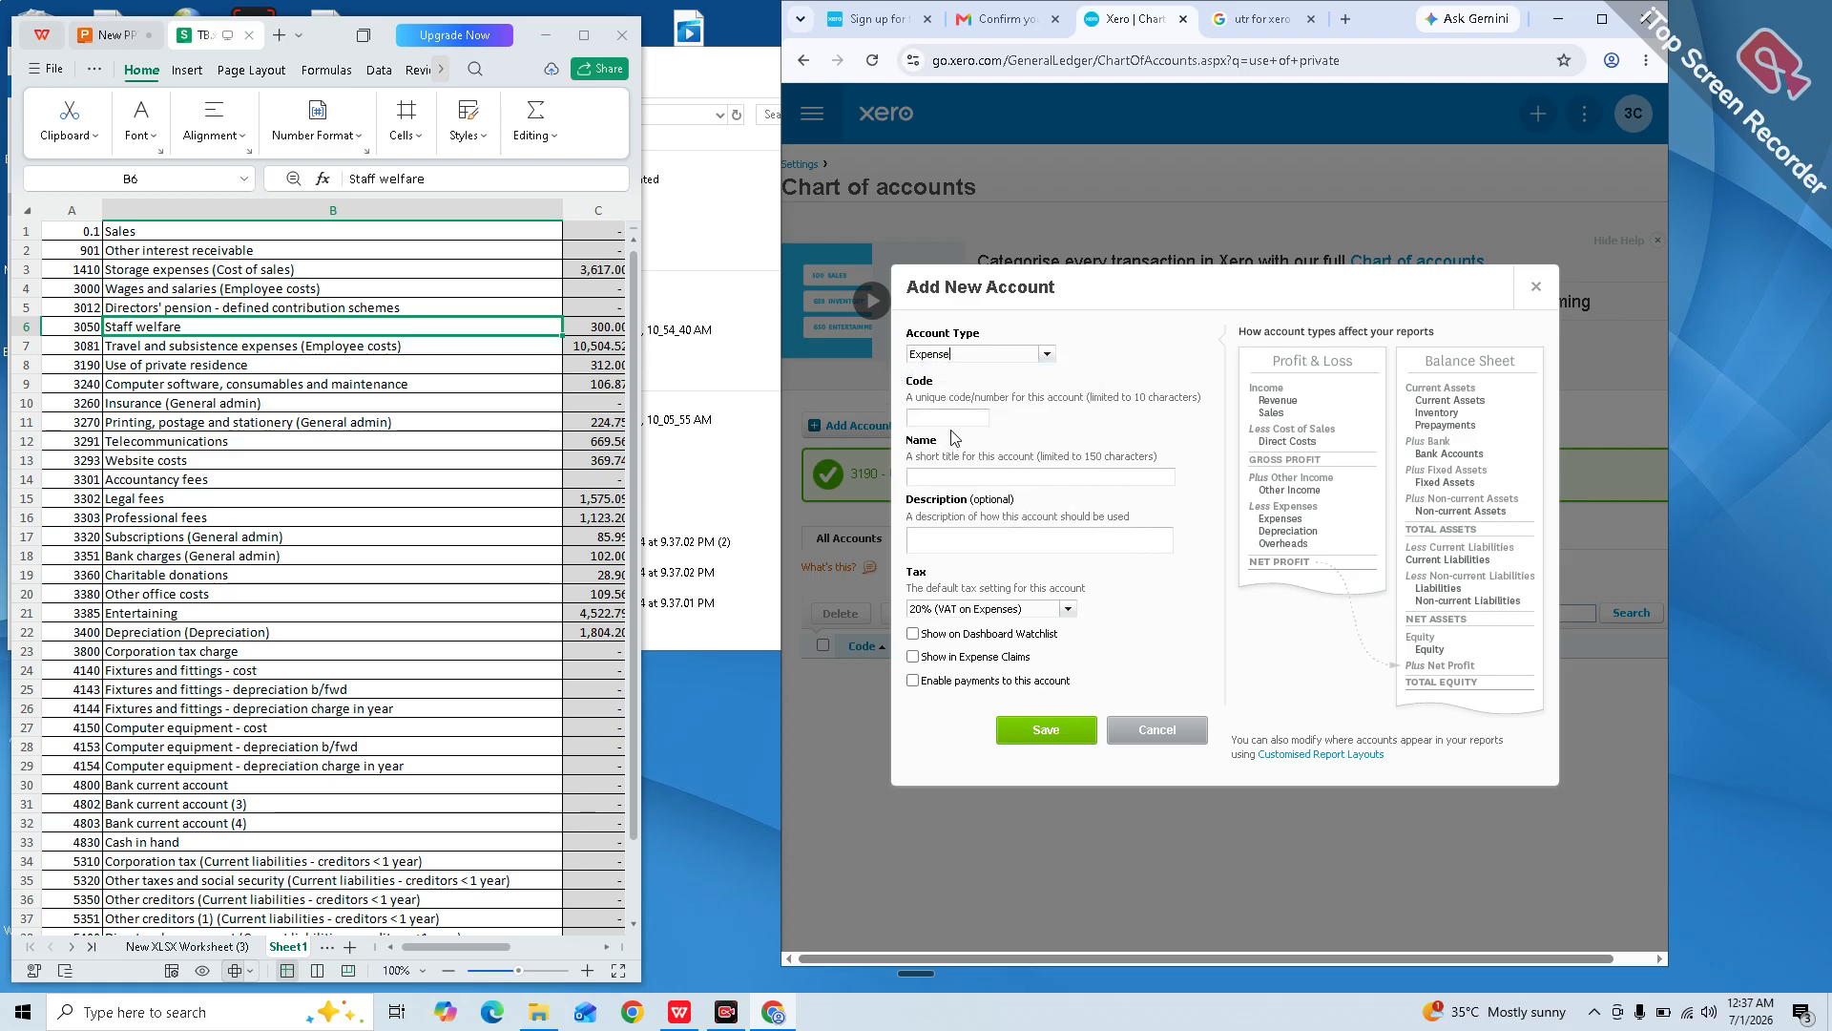
click(959, 421)
text(3050)
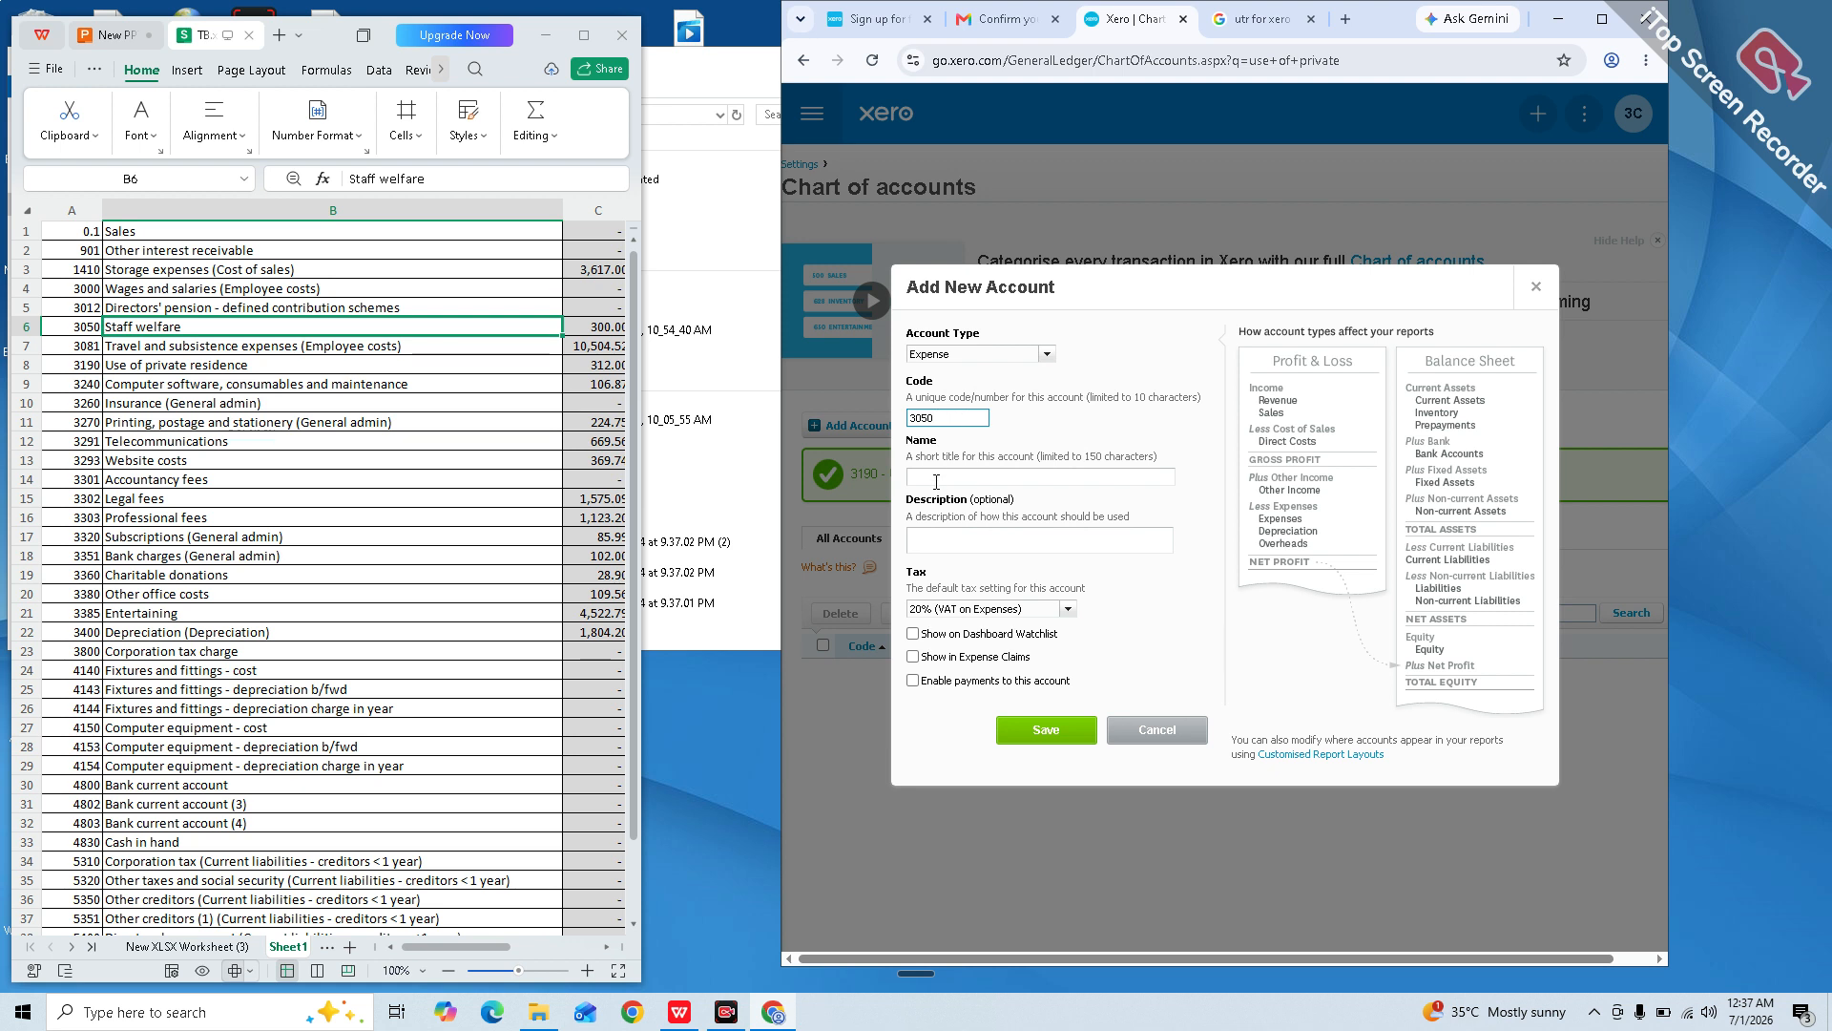
click(937, 482)
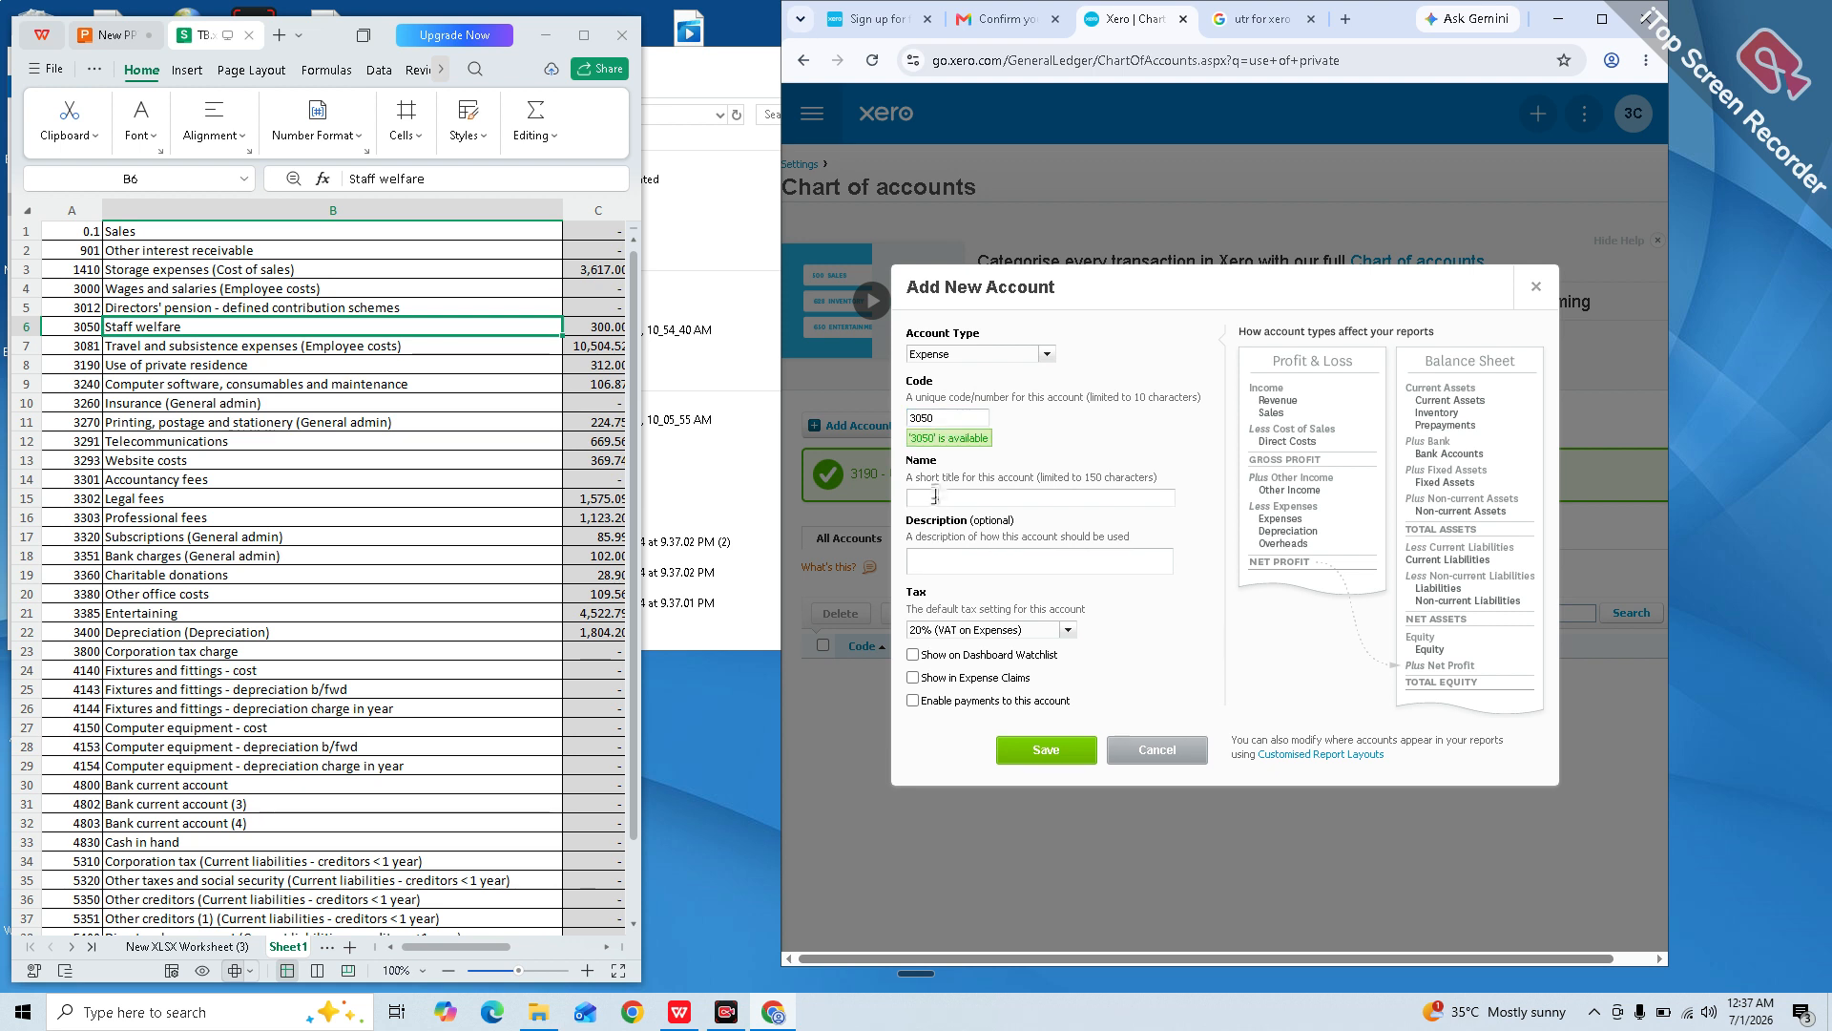
click(935, 495)
text(staff welfare)
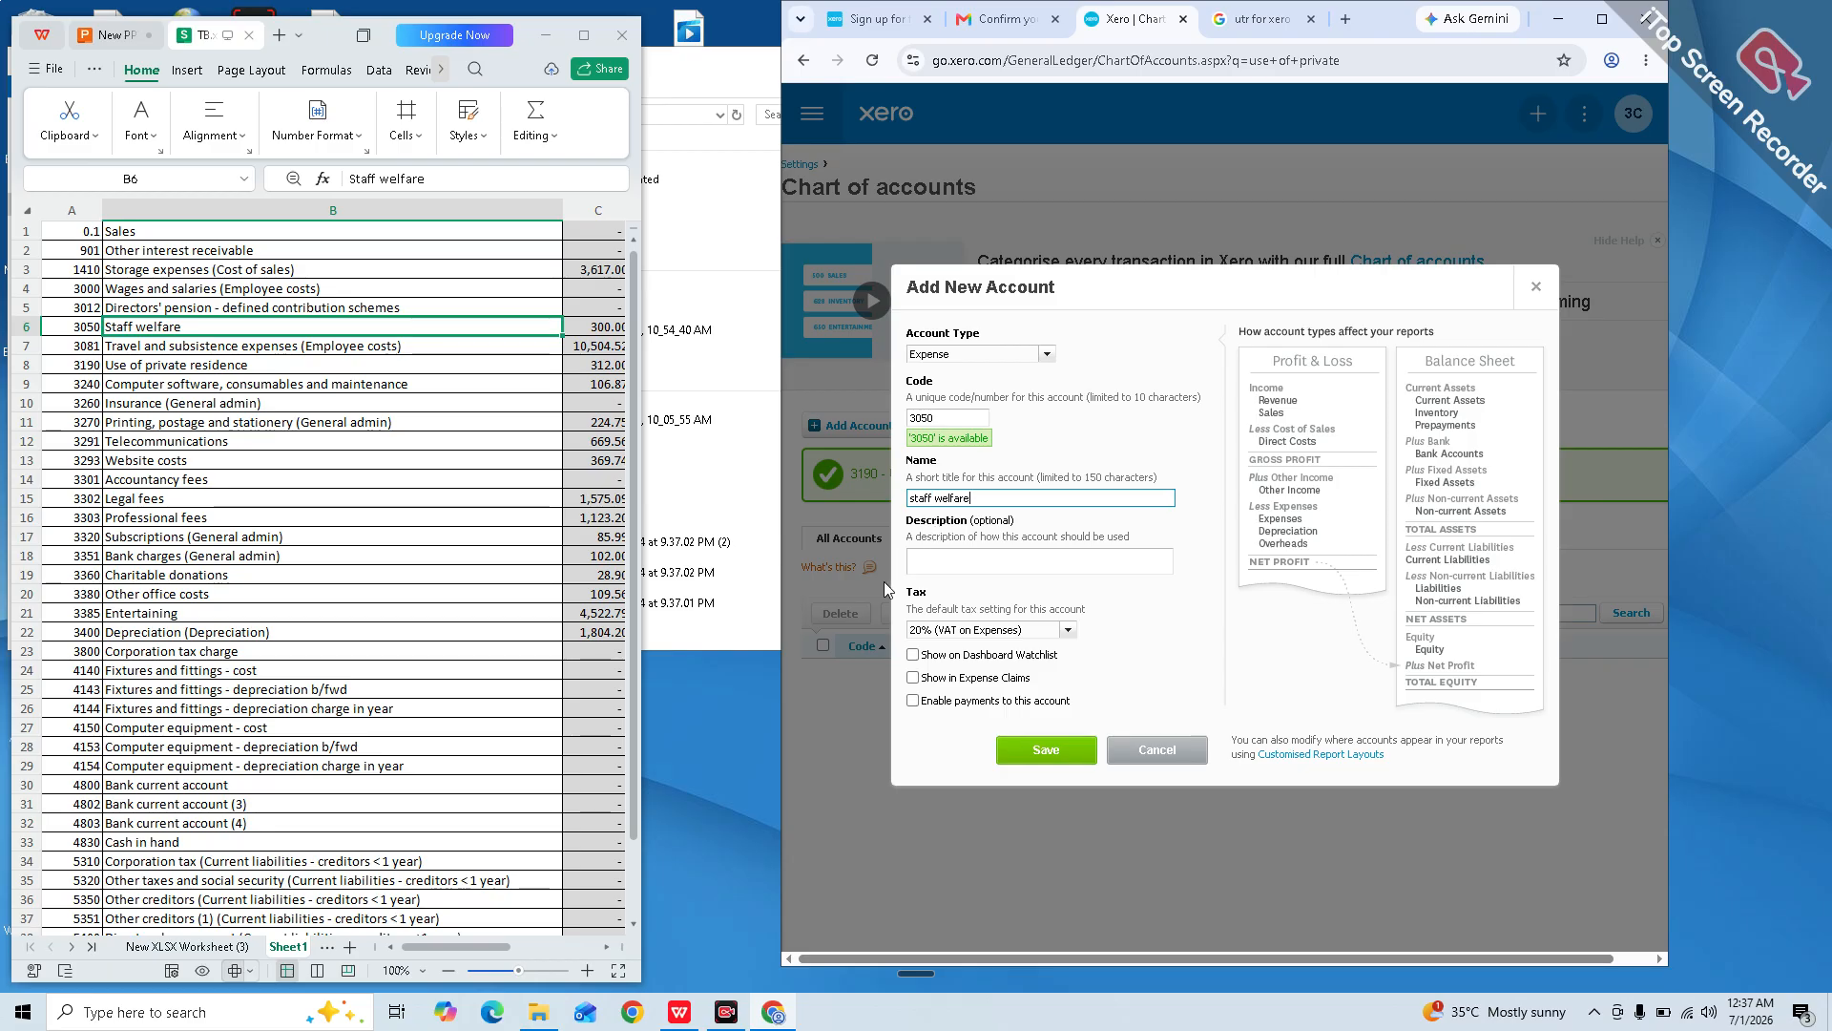
click(1068, 630)
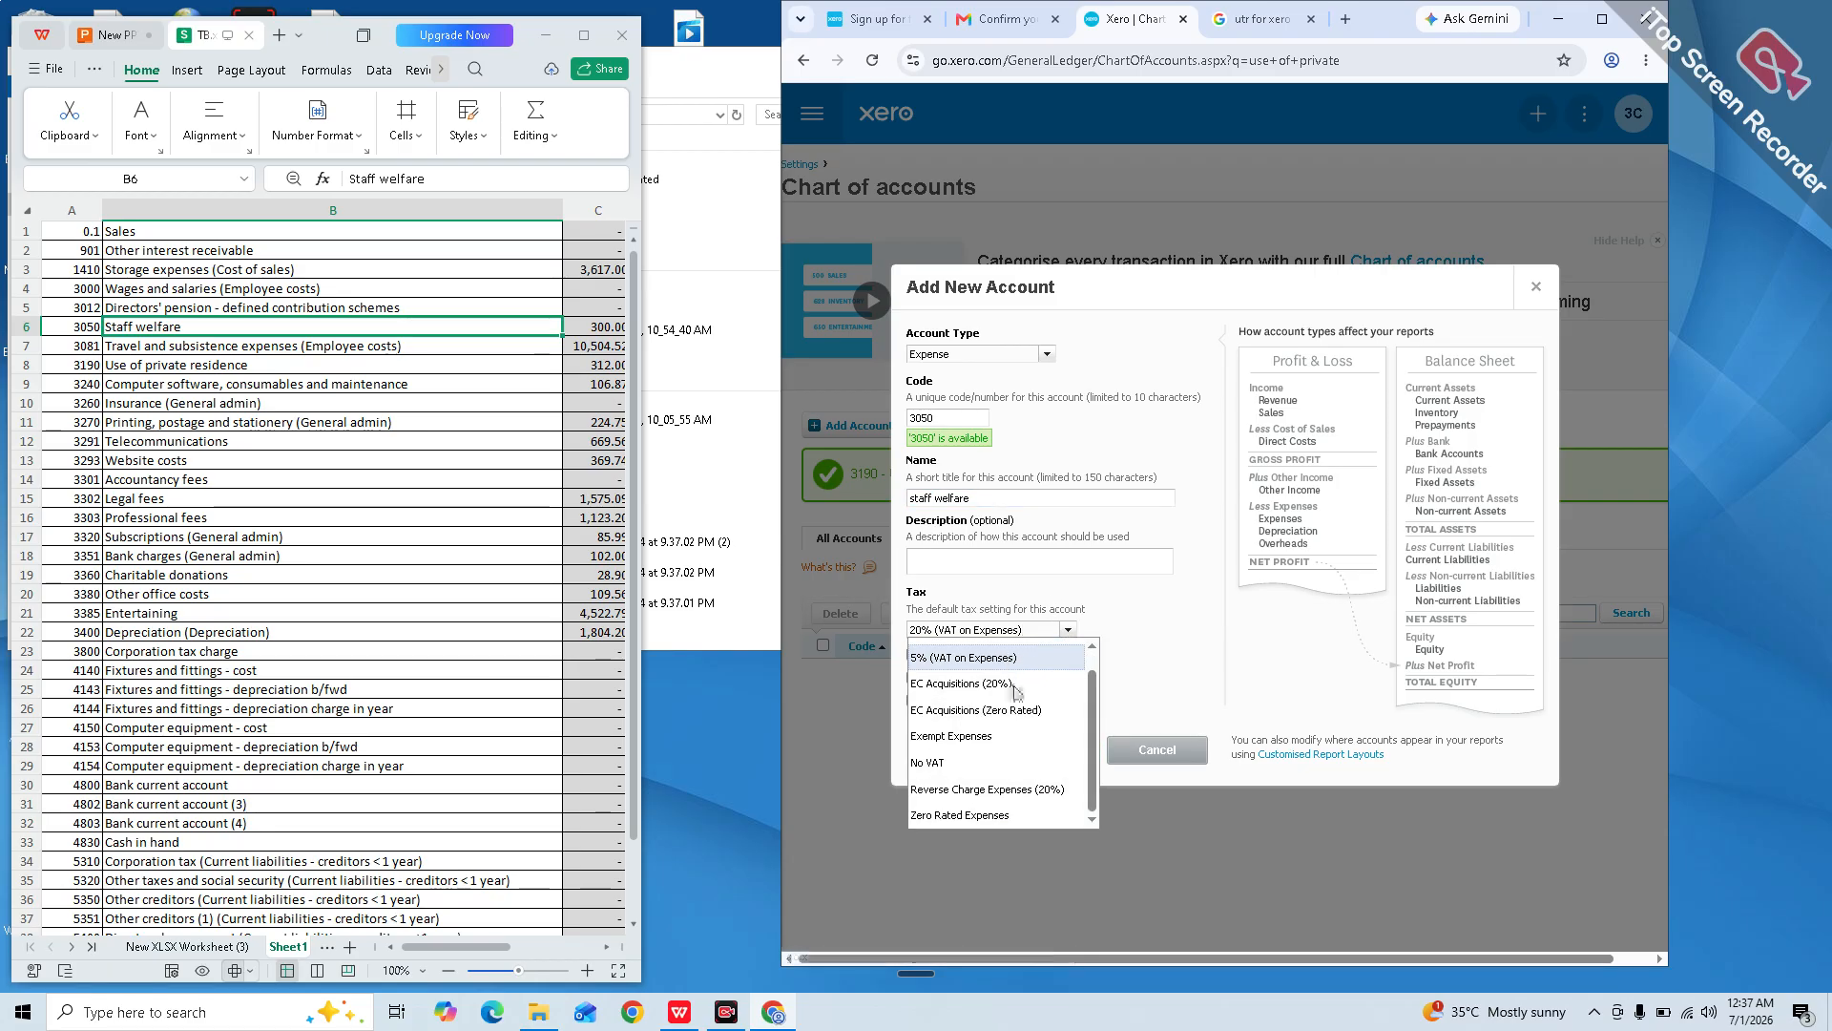
click(1031, 783)
click(1040, 752)
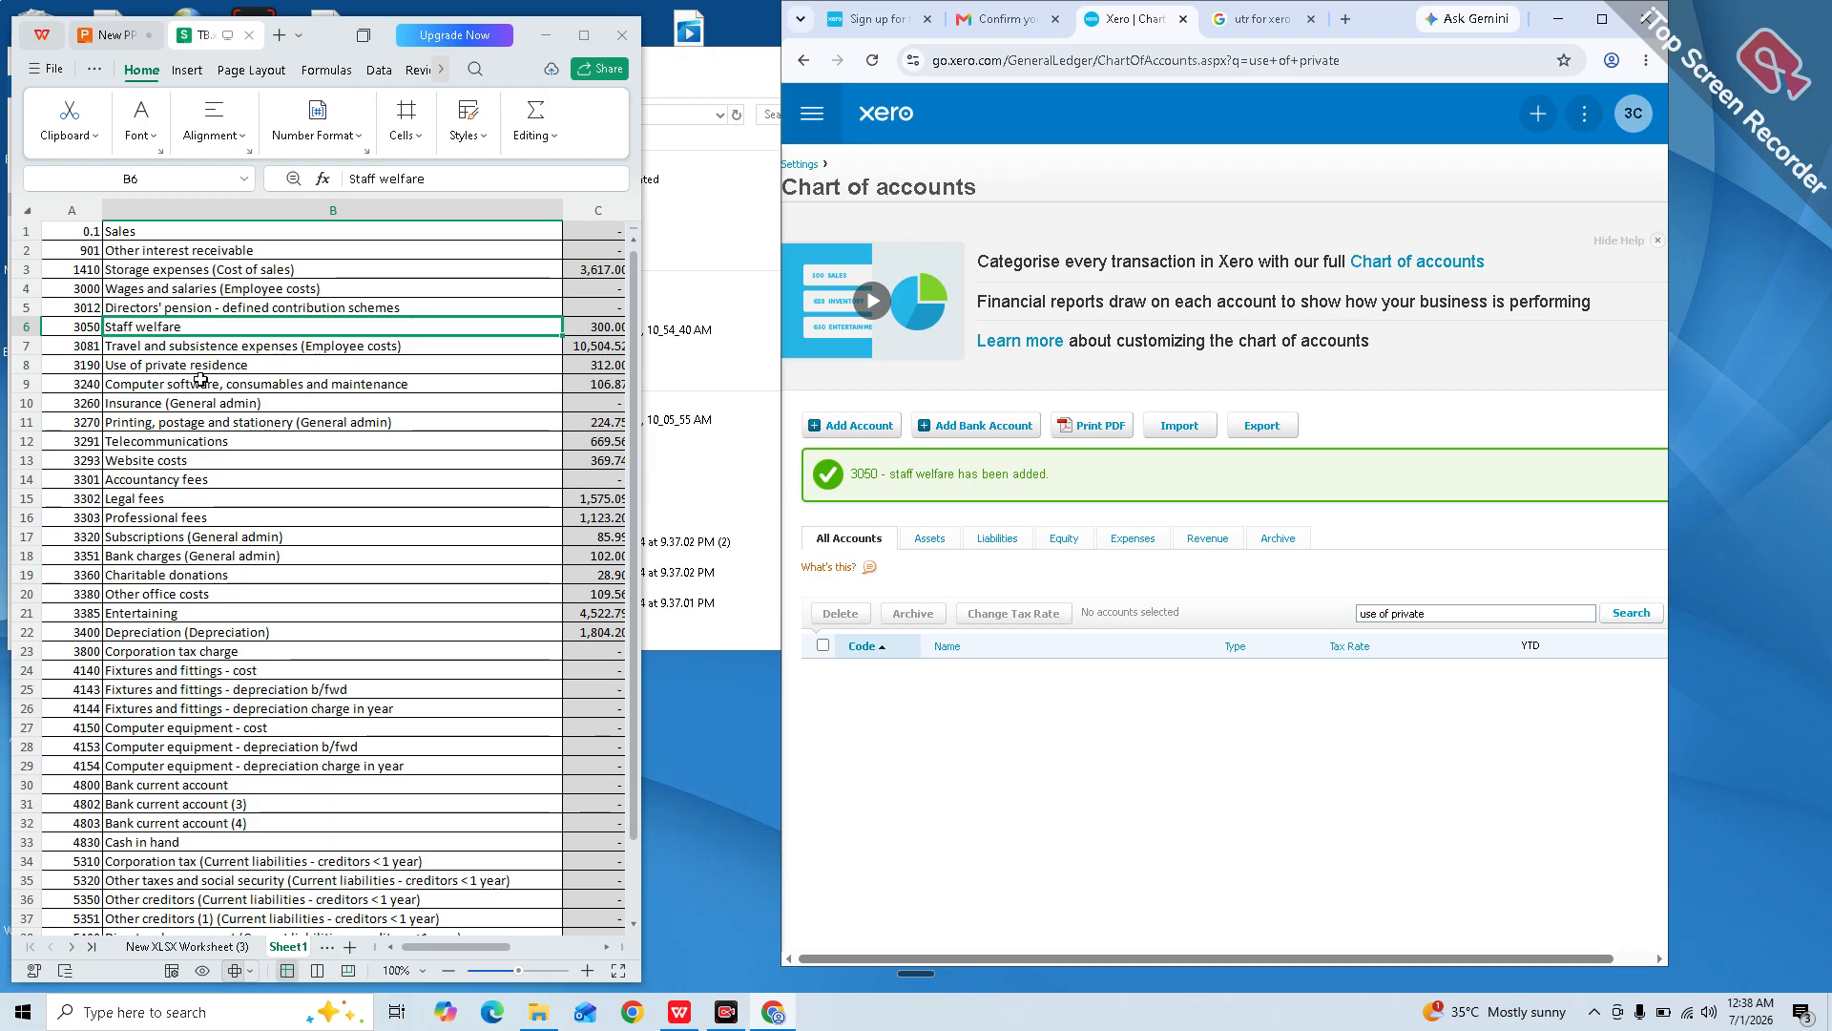
Step: Search the chart of accounts for 'computer', then for 'insurance'
key(Down)
key(Down)
key(Down)
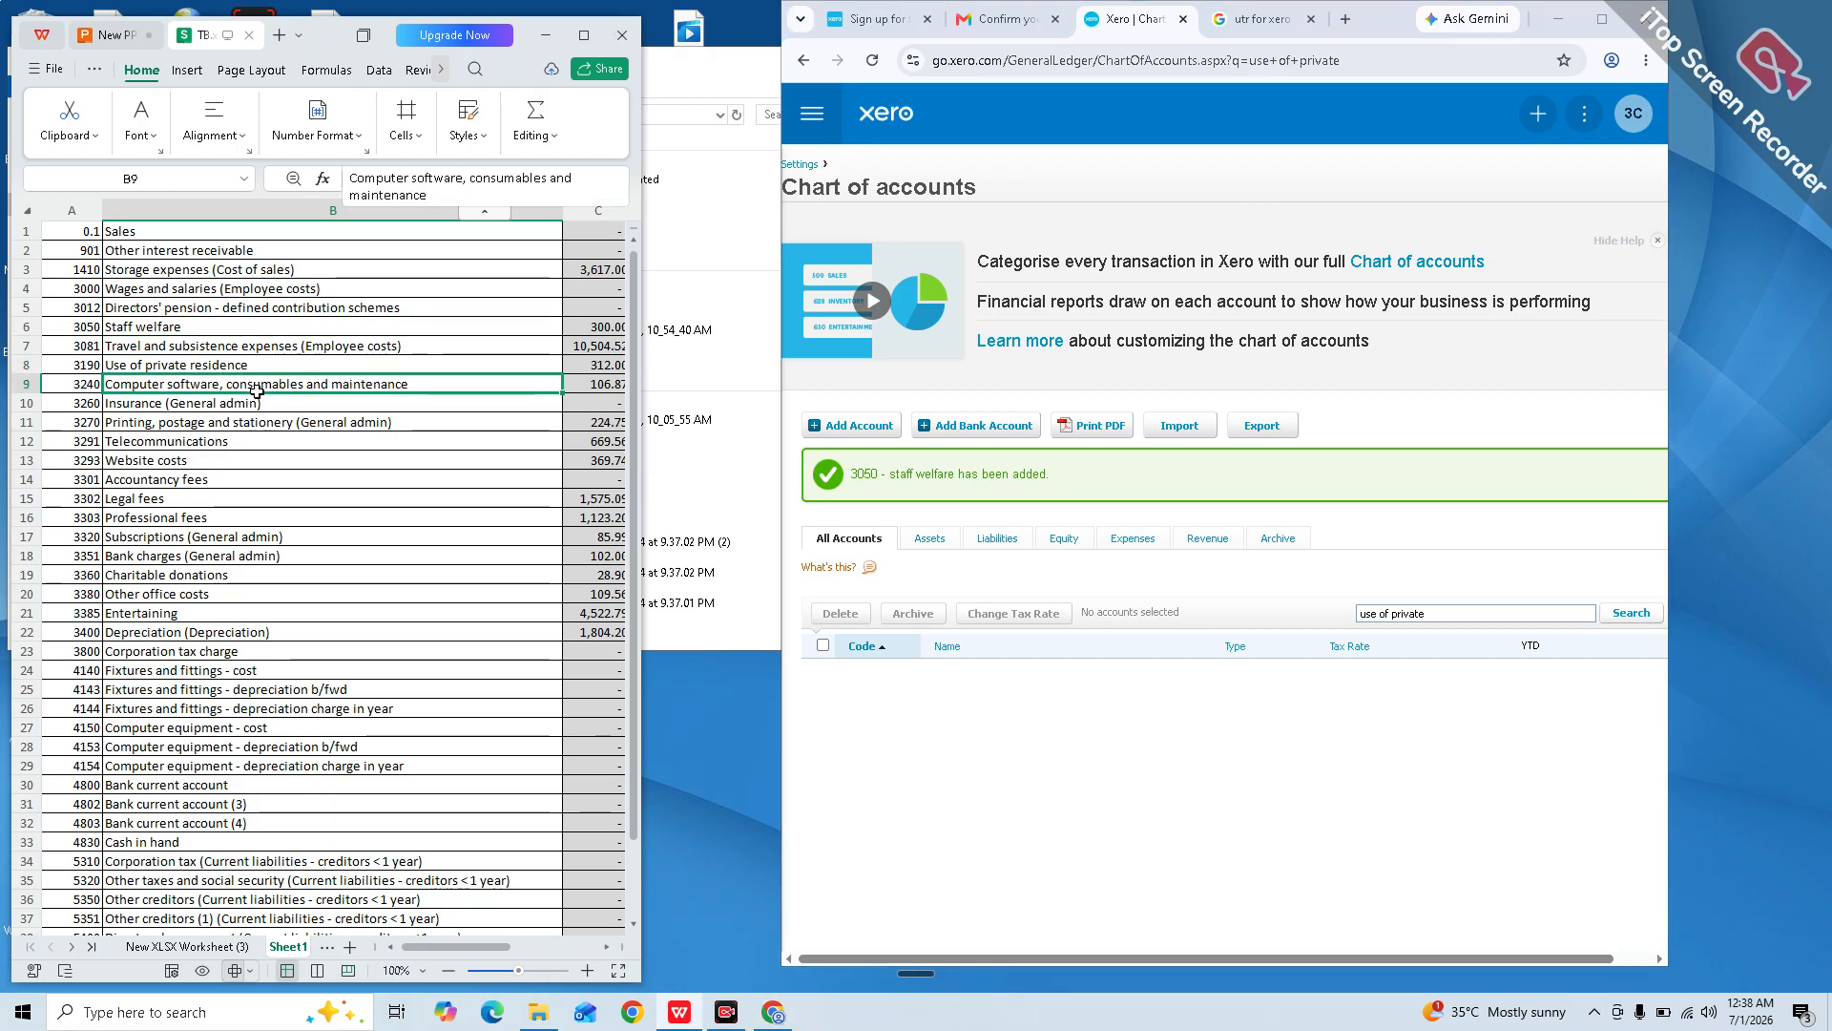
click(1258, 613)
key(Tab)
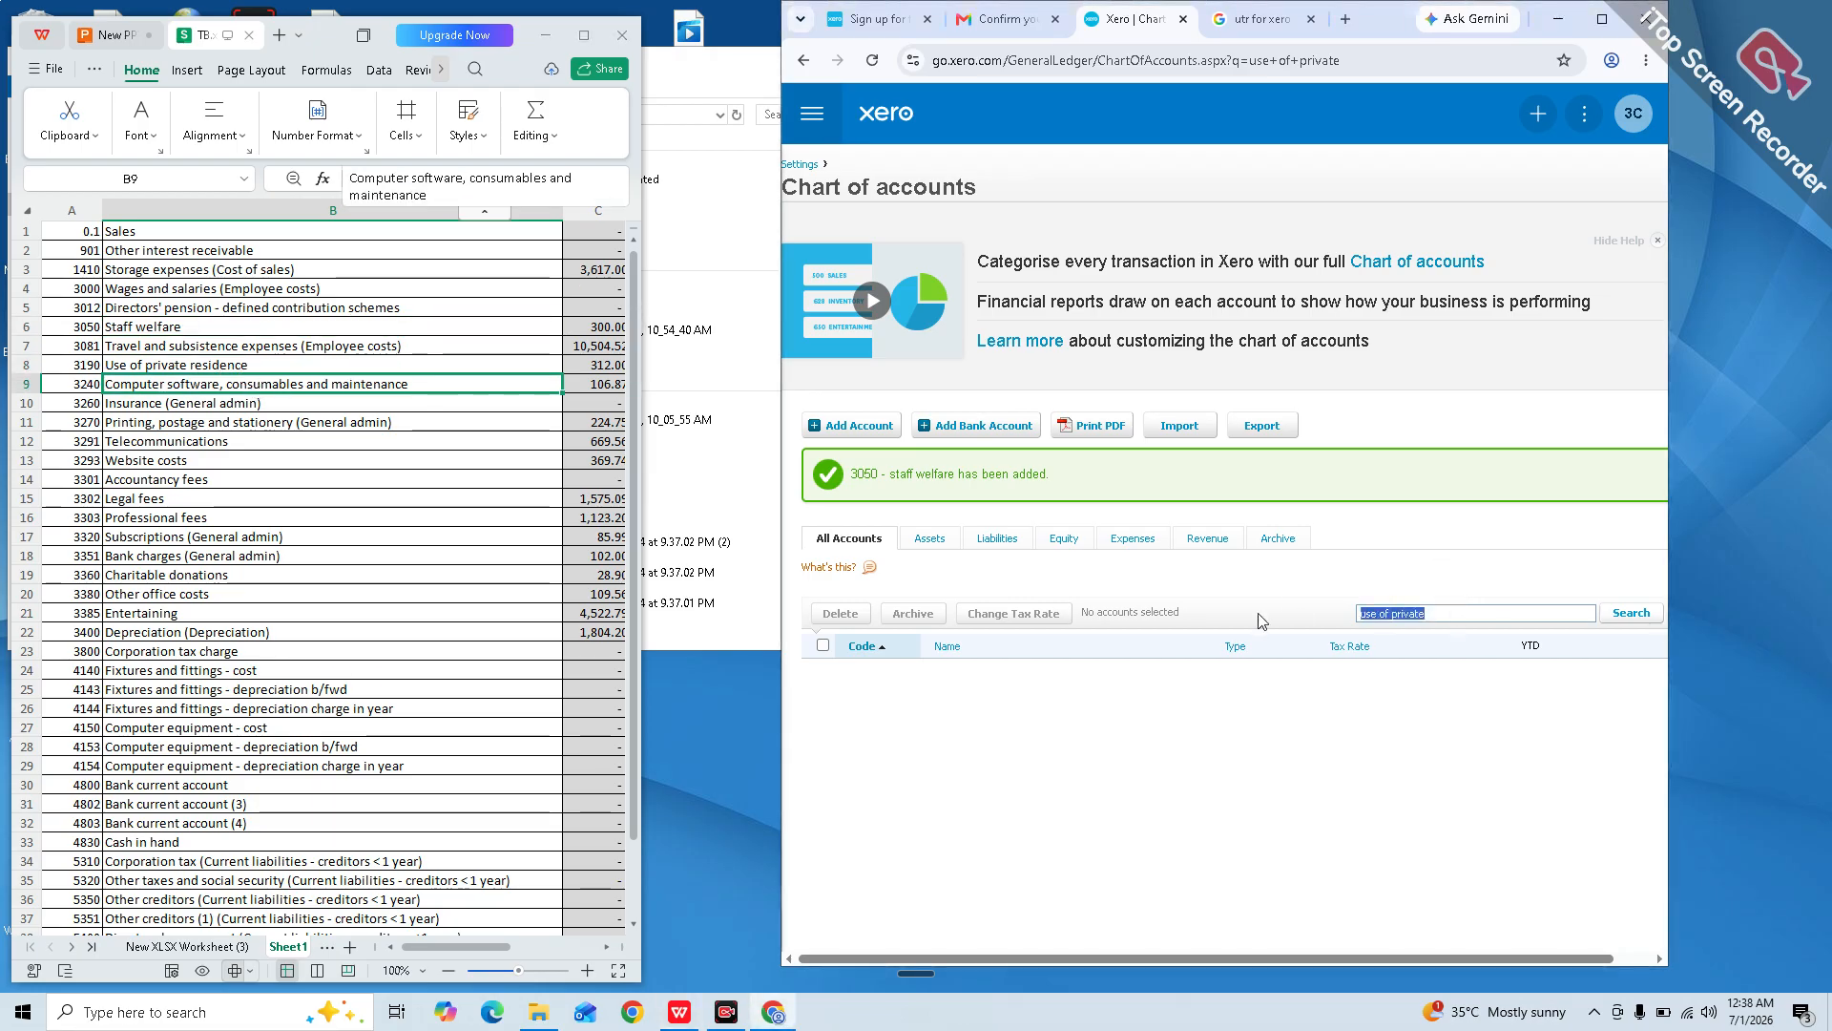
text(computer)
key(Return)
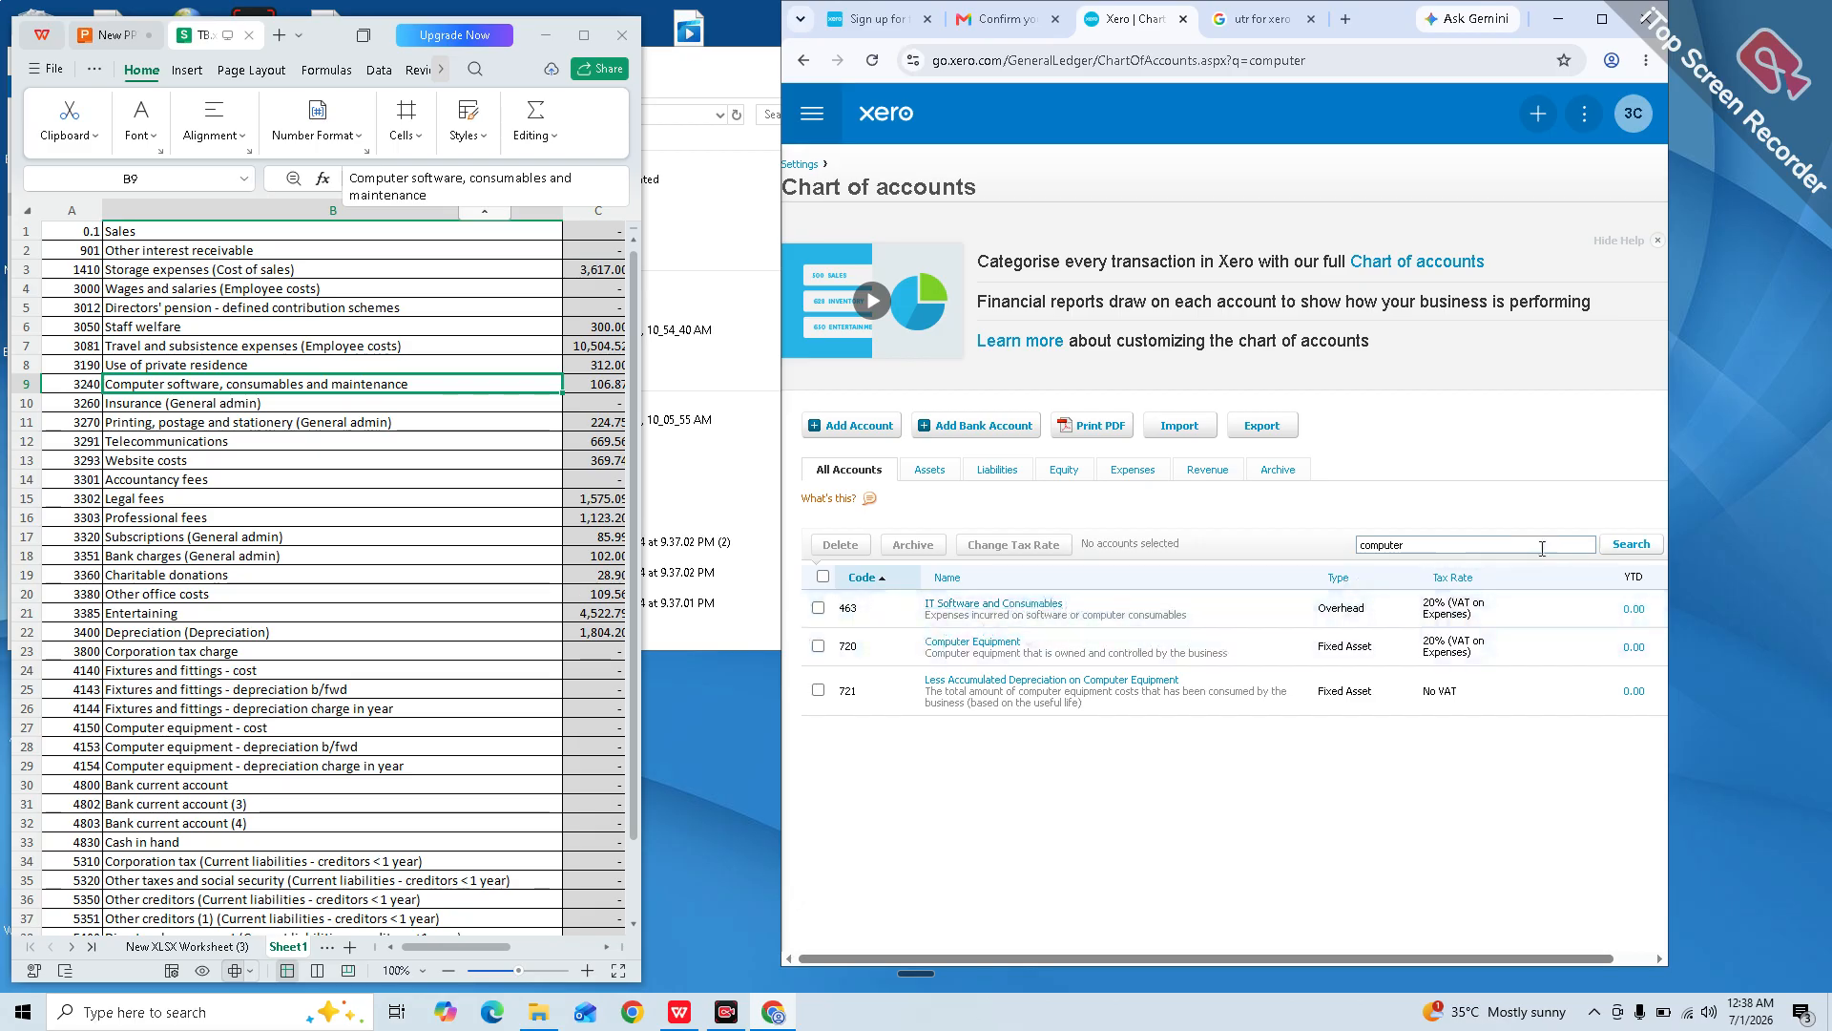
click(1469, 541)
key(BackSpace)
key(BackSpace)
key(BackSpace)
key(BackSpace)
key(BackSpace)
key(BackSpace)
text(insurance)
key(Return)
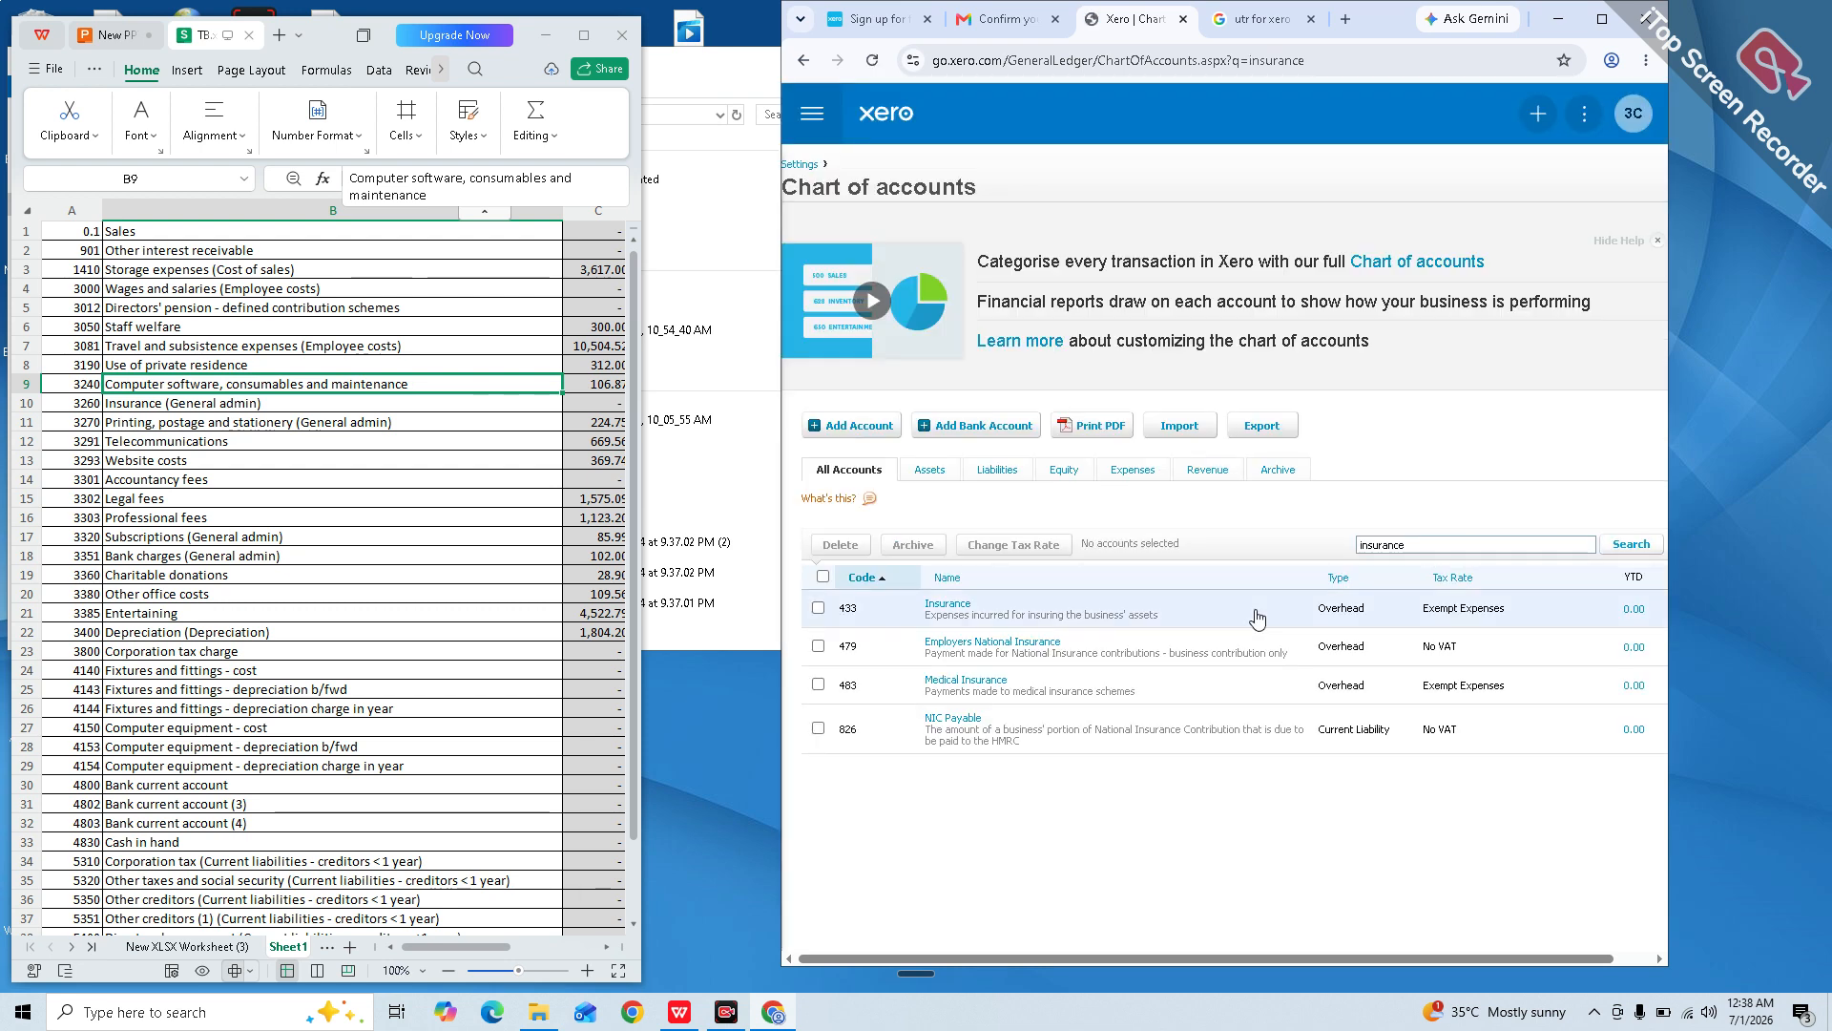
Step: Search for printing accounts, then for 'tele', finding 489 Telephone & Internet
click(1429, 544)
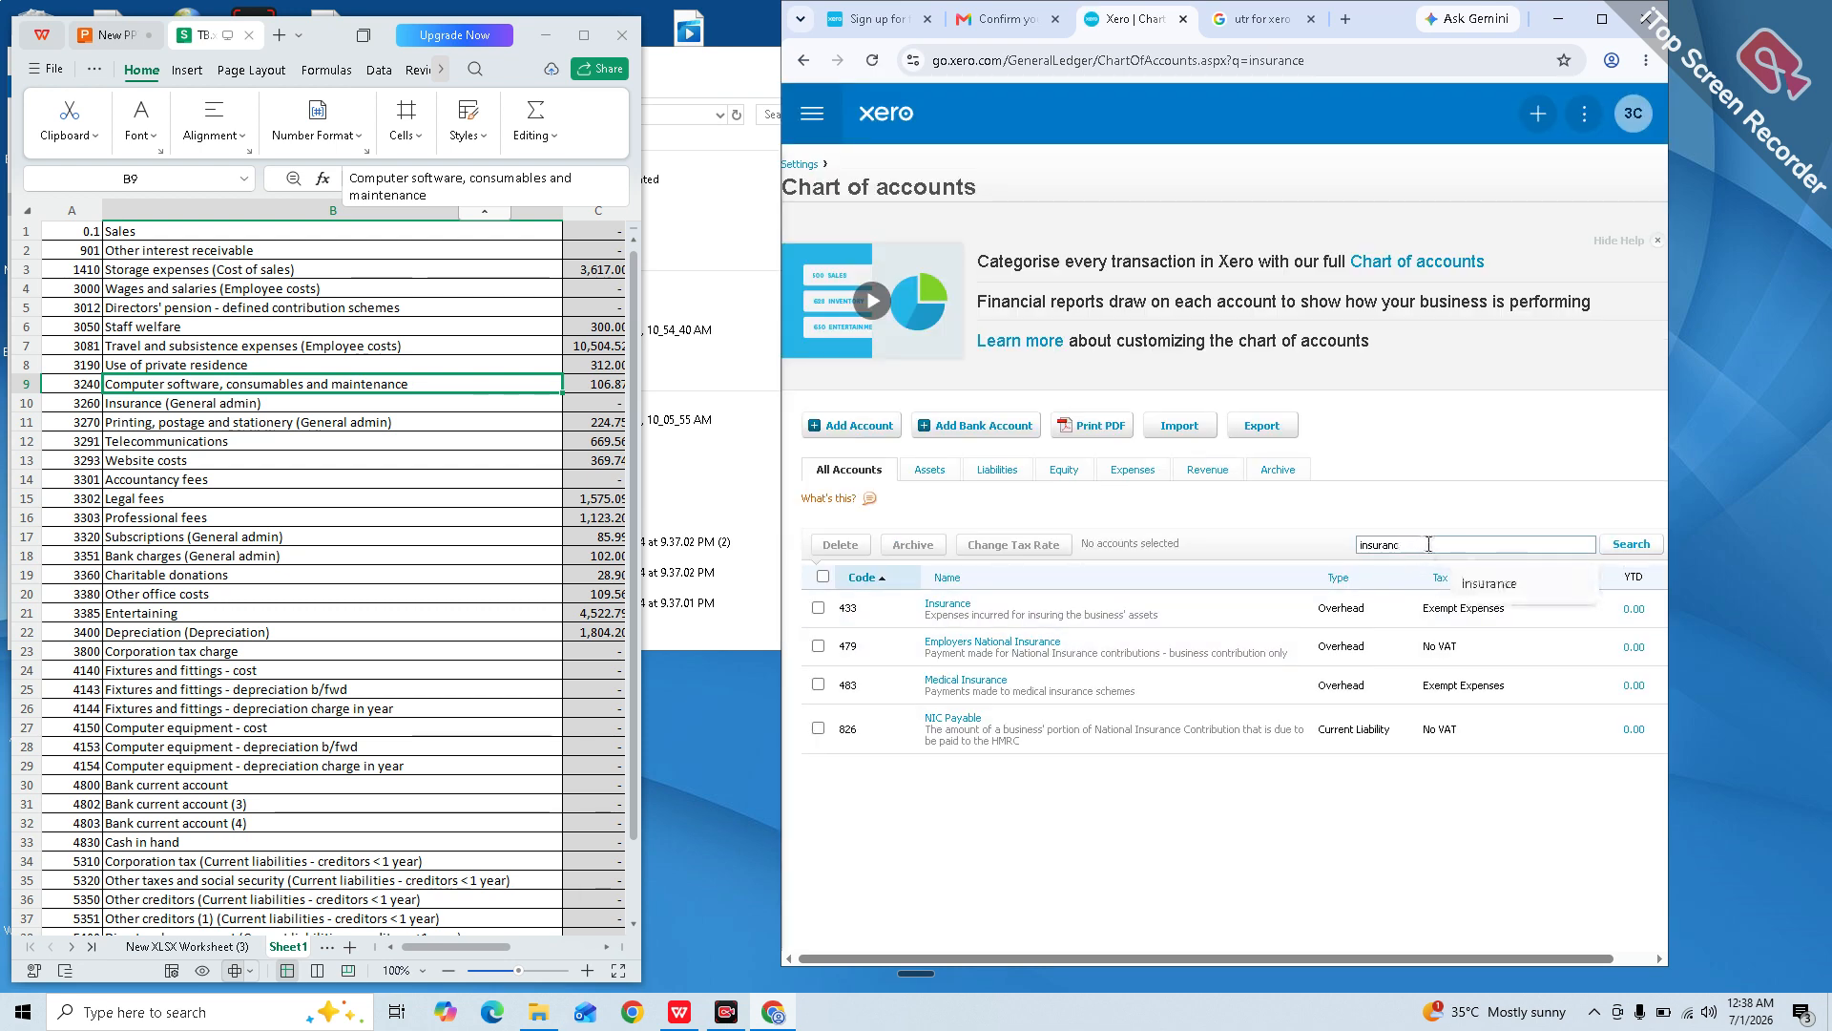
key(ctrl+a)
key(BackSpace)
text(p)
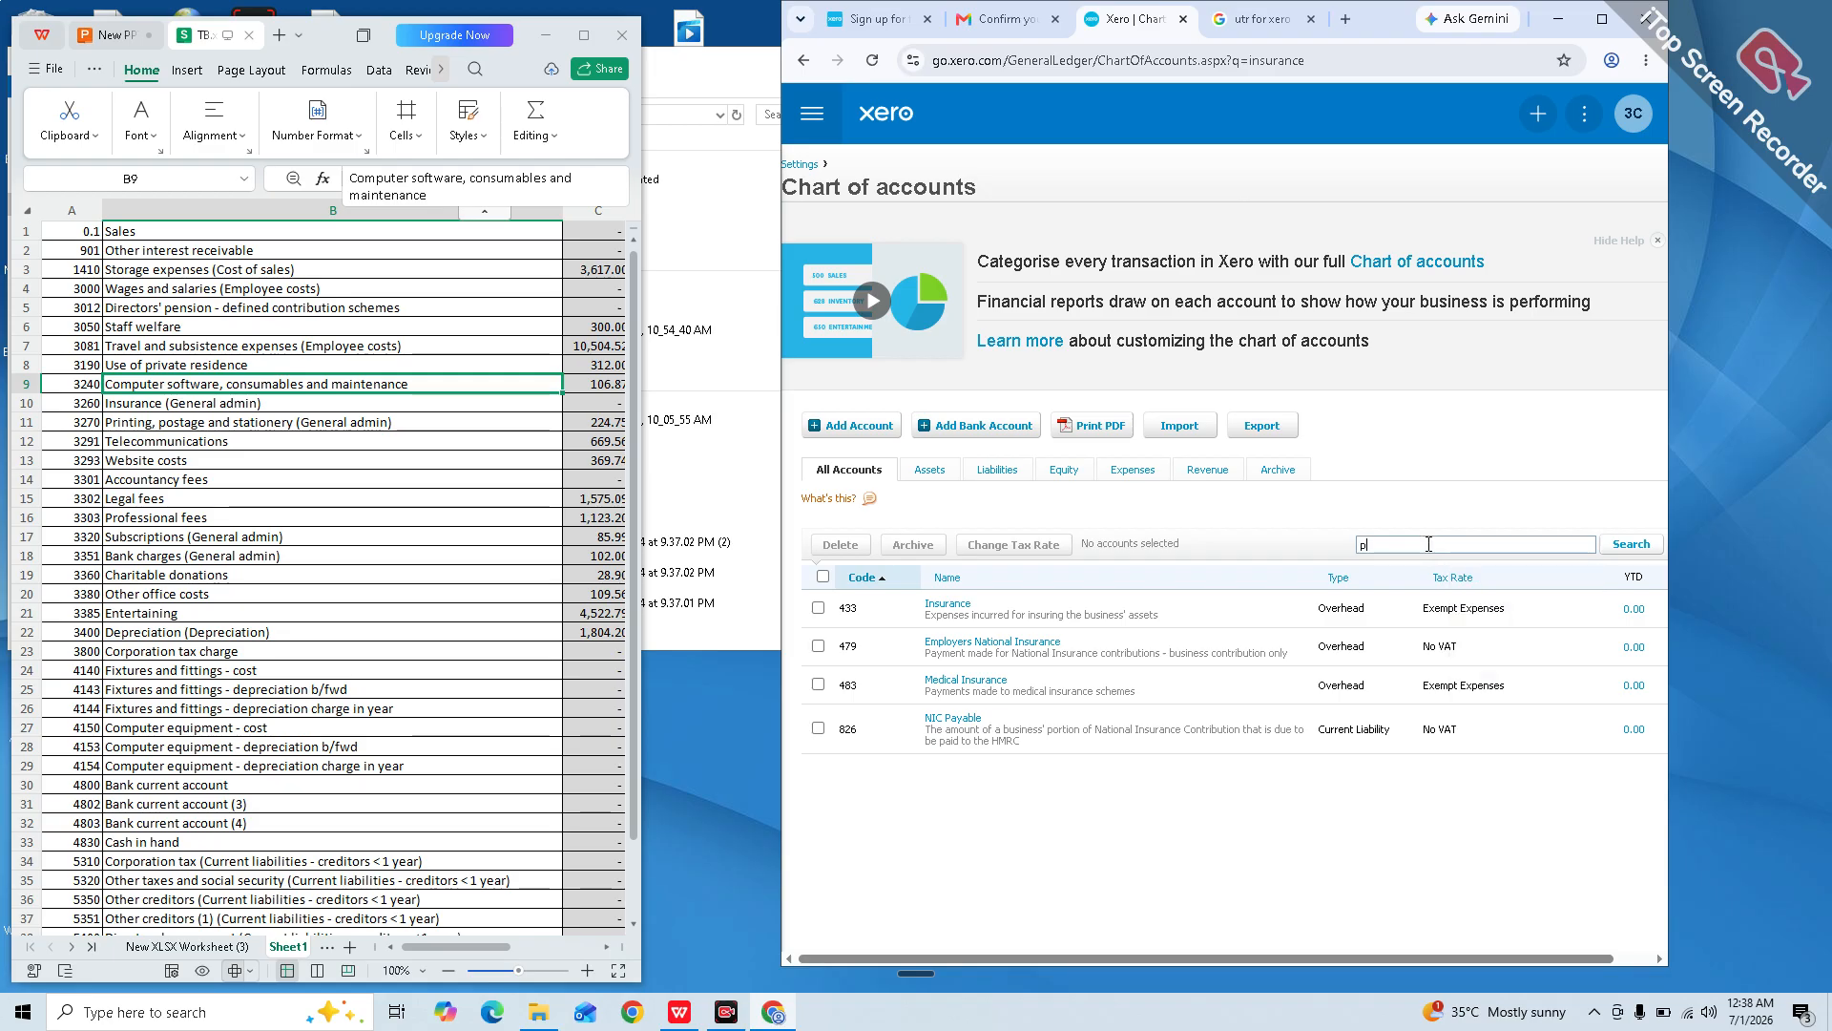
key(Return)
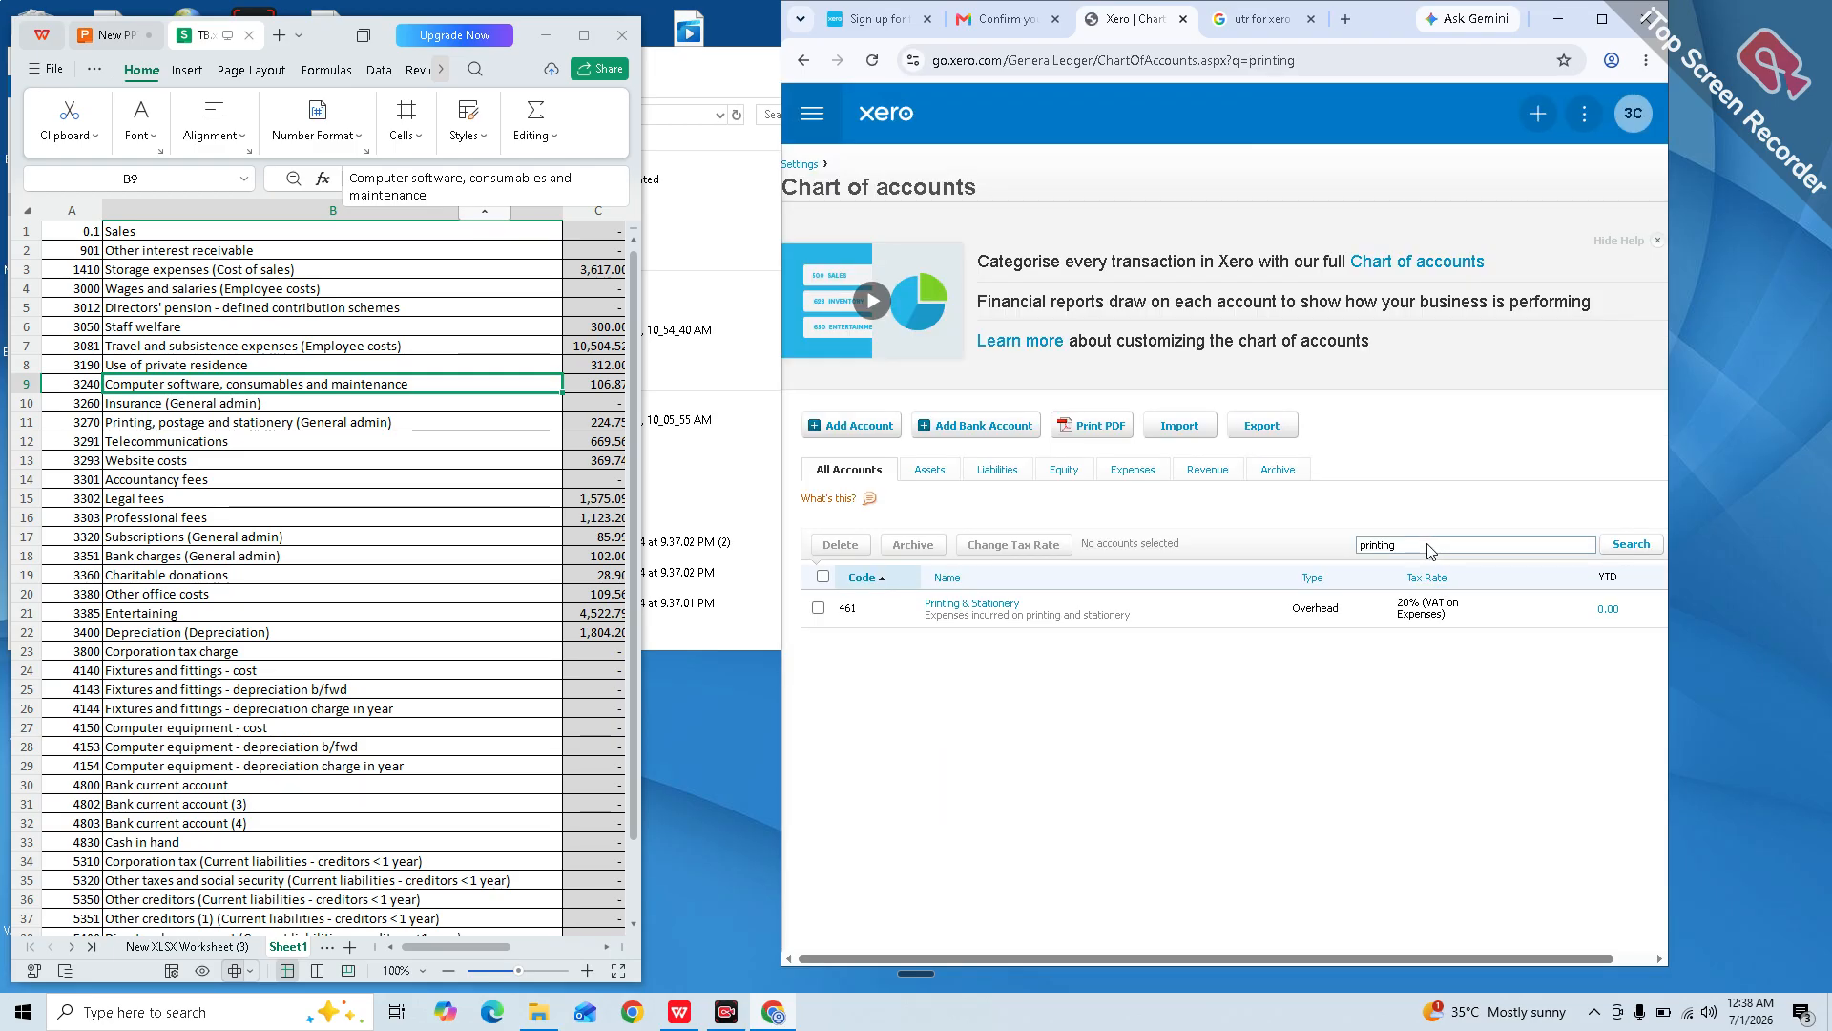
double_click(1445, 543)
key(BackSpace)
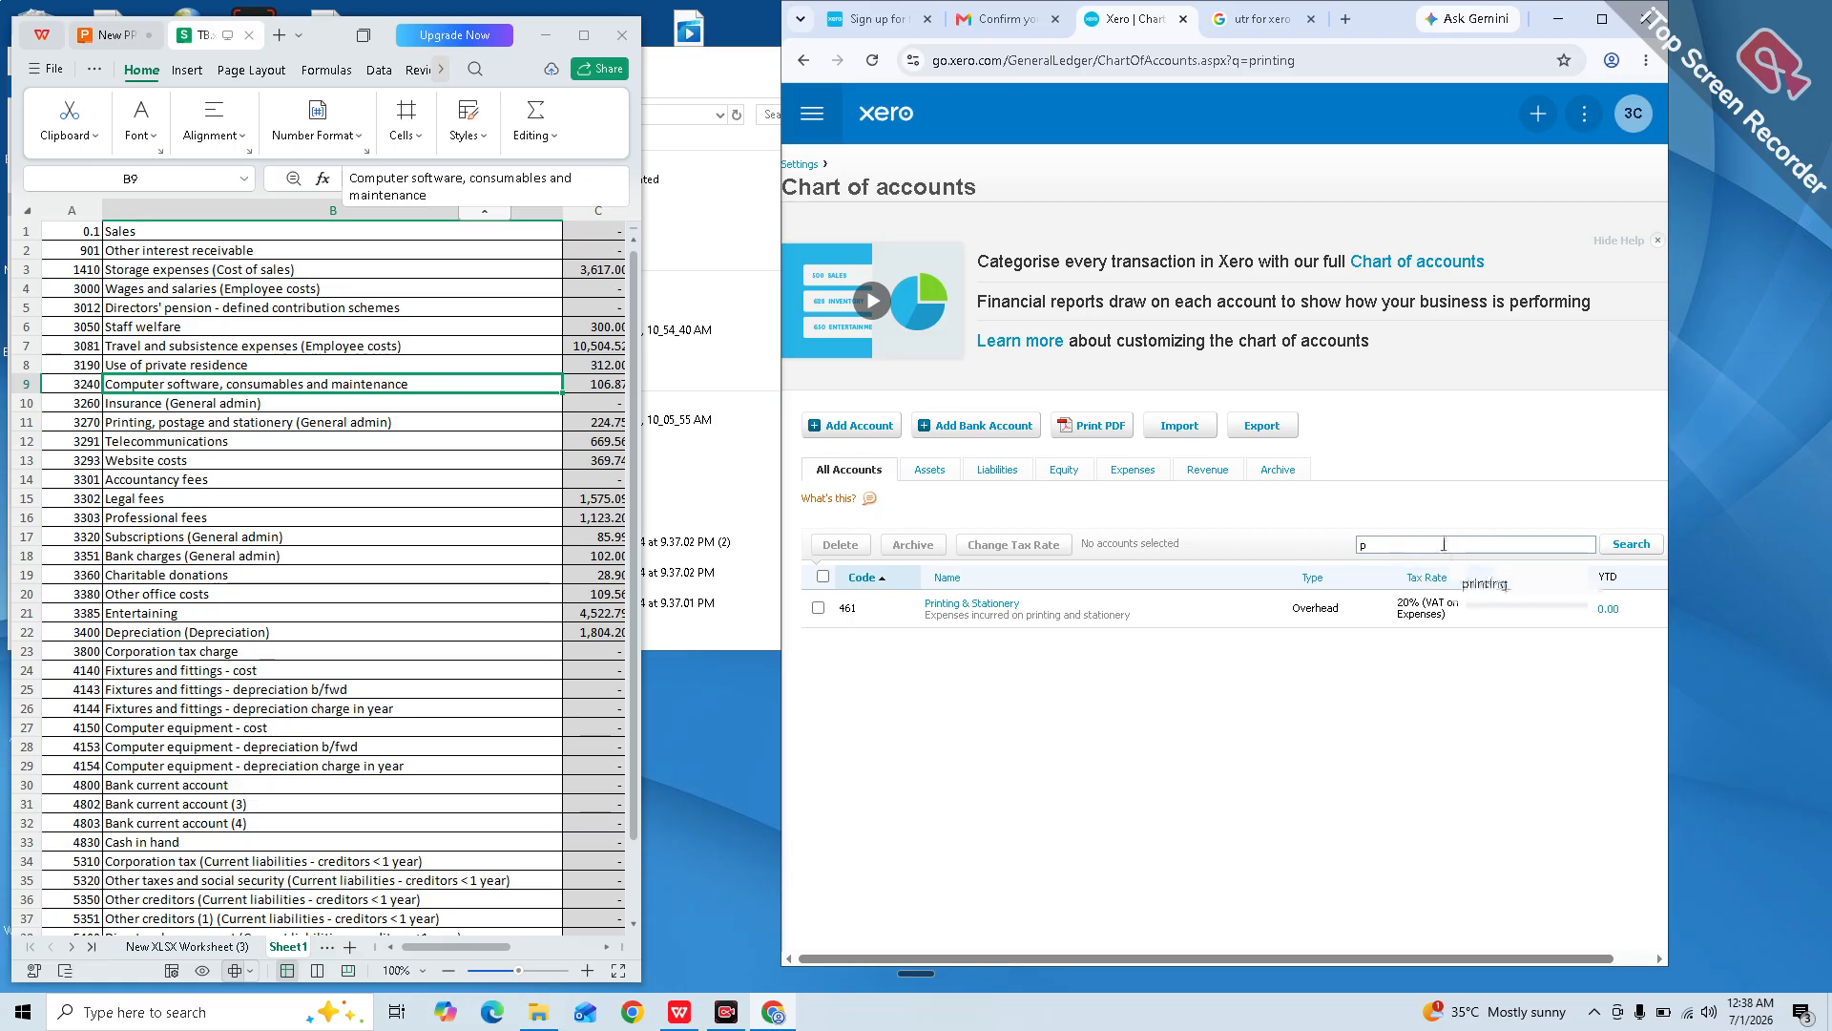
text(telc)
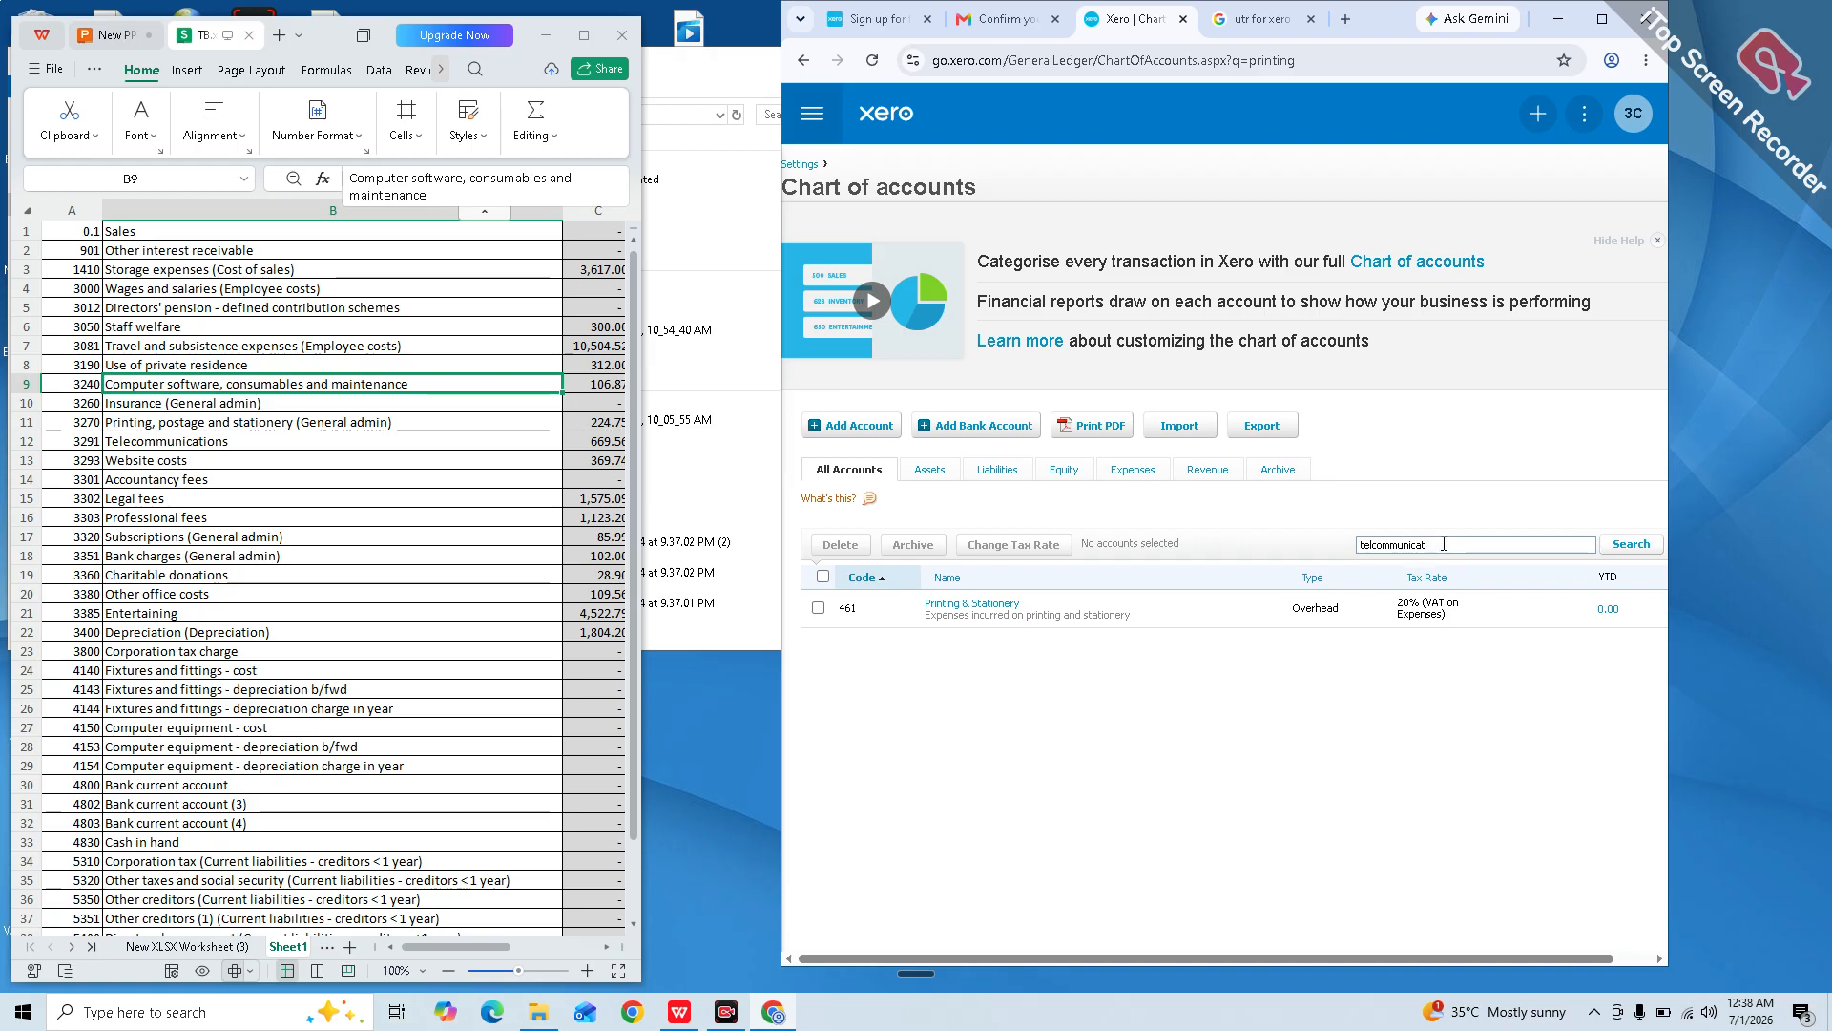
key(BackSpace)
text(ele)
key(Return)
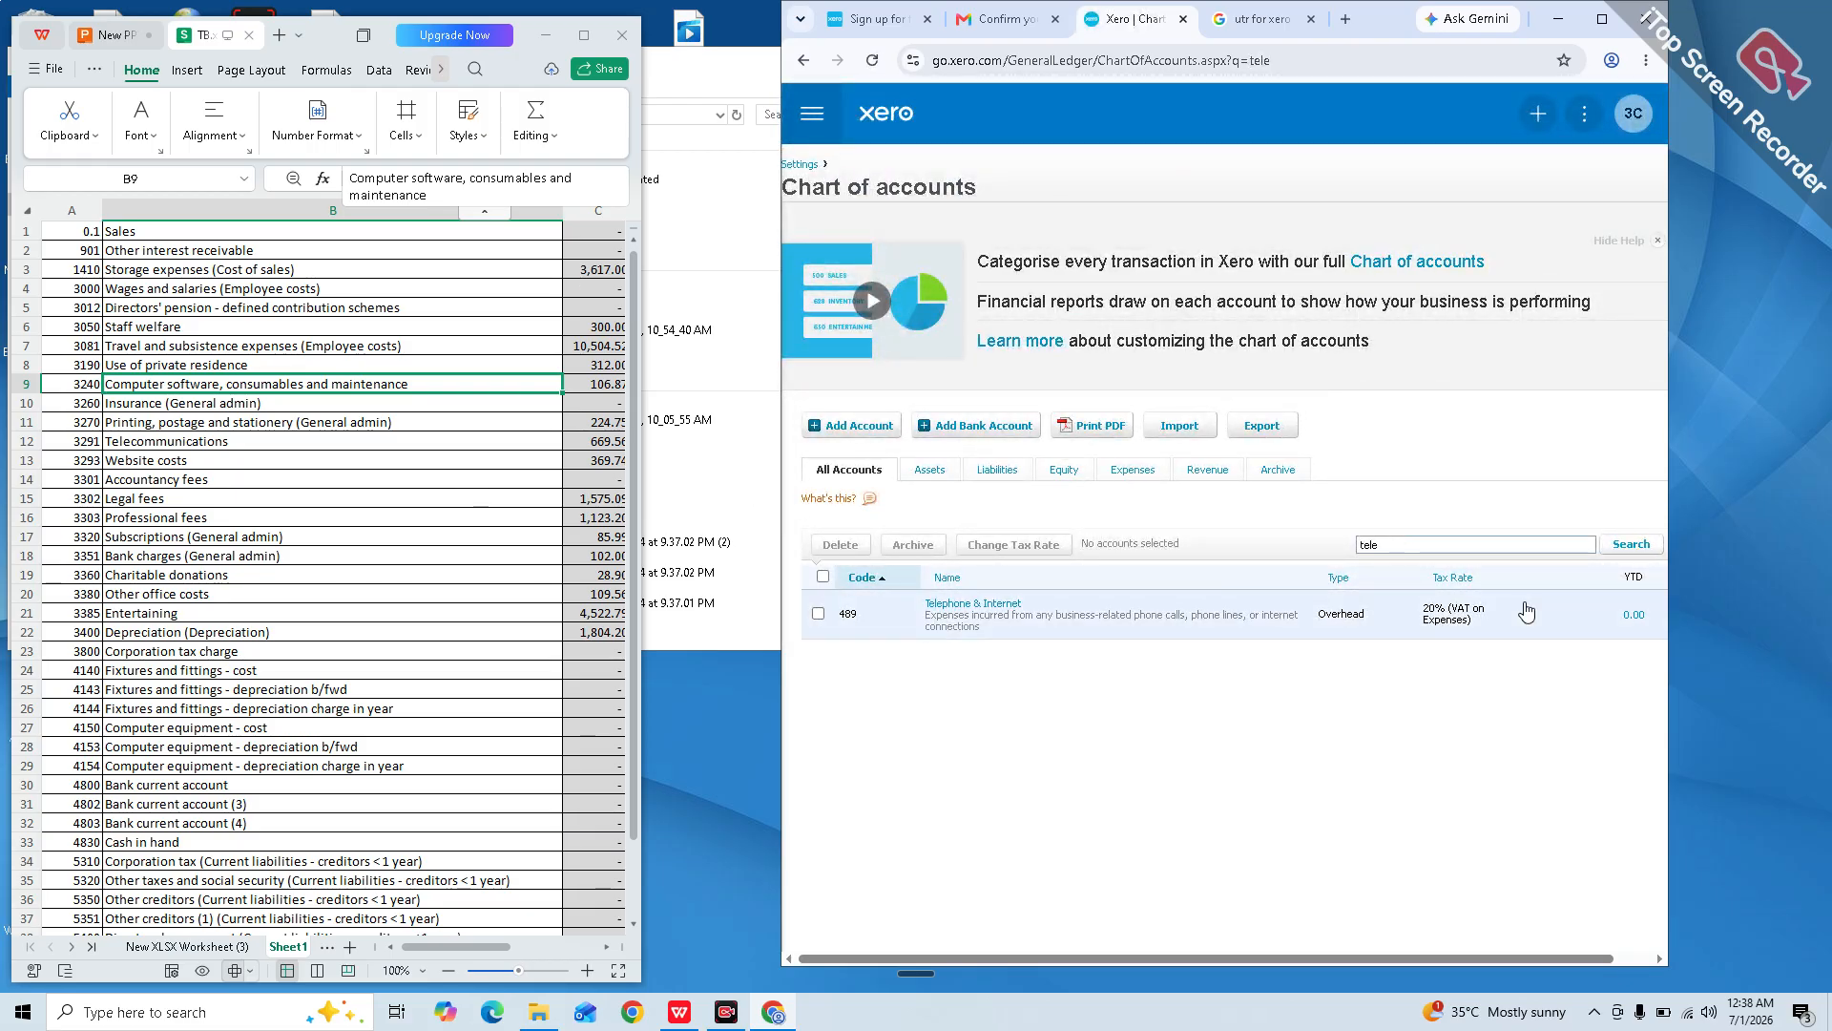
Step: Search for 'website', find no matching account, and clear the search box
key(BackSpace)
key(BackSpace)
key(BackSpace)
key(BackSpace)
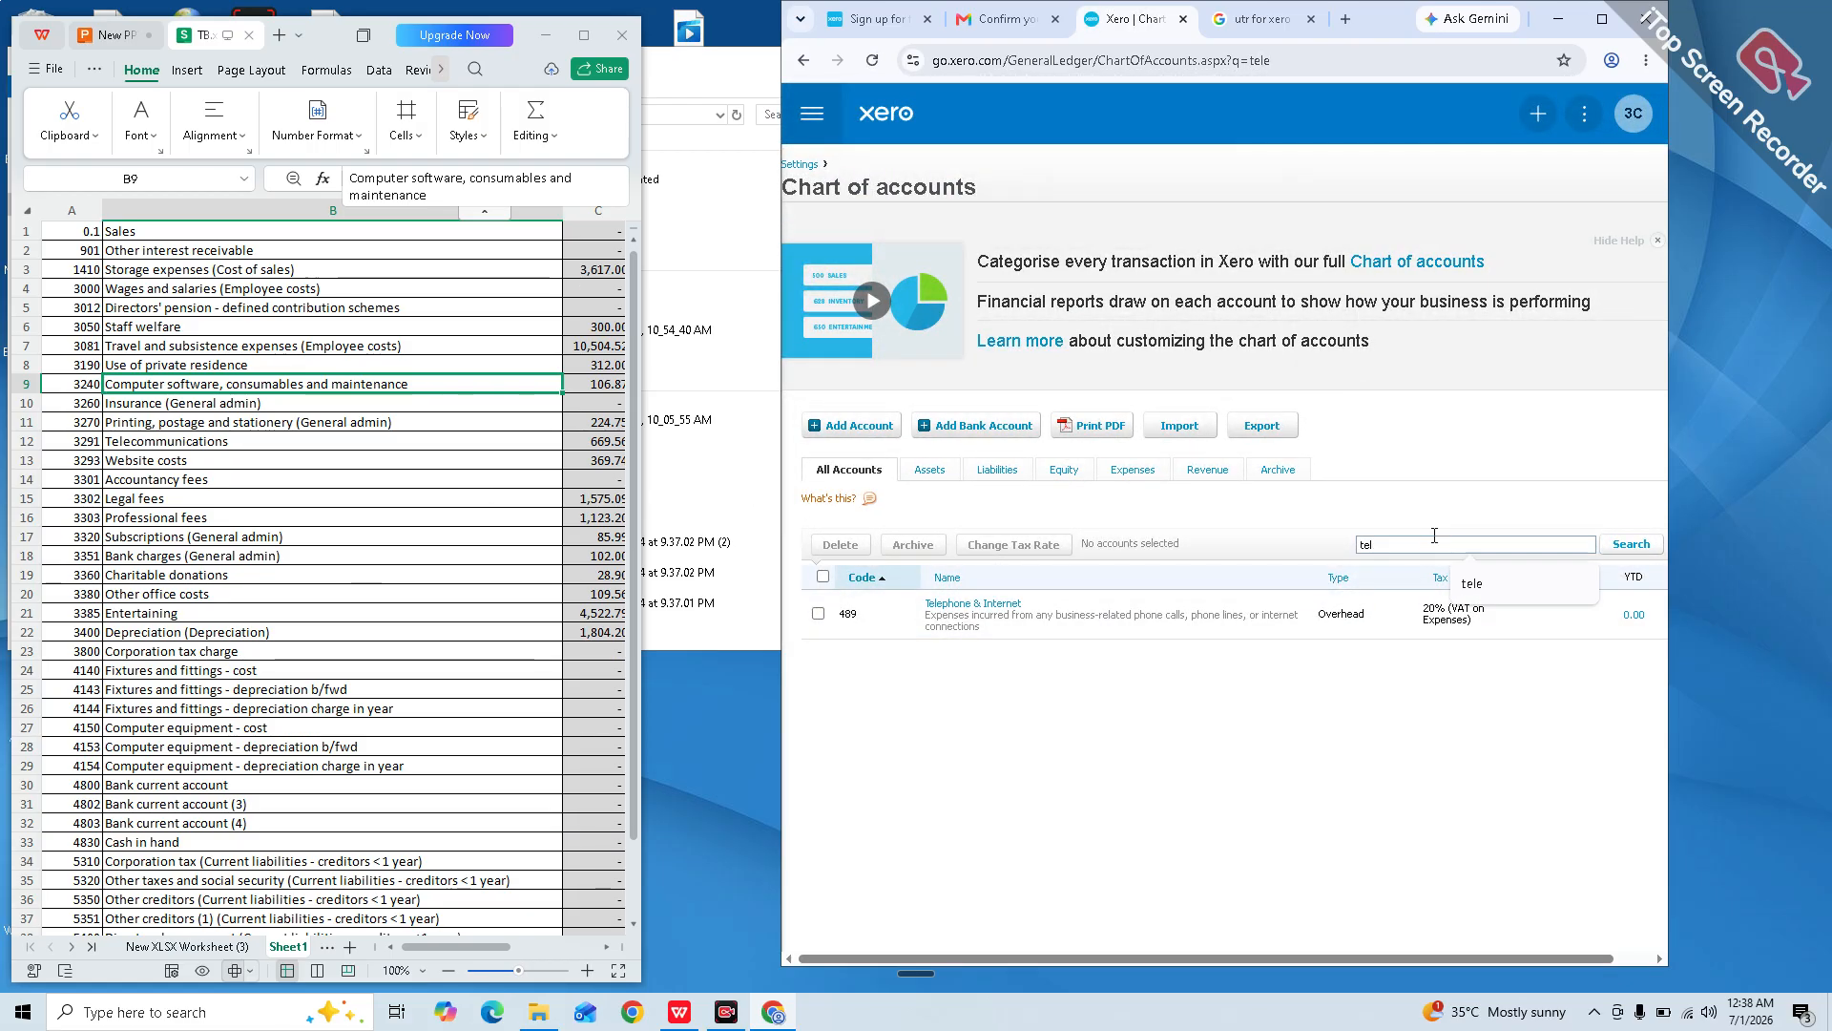
text(websi)
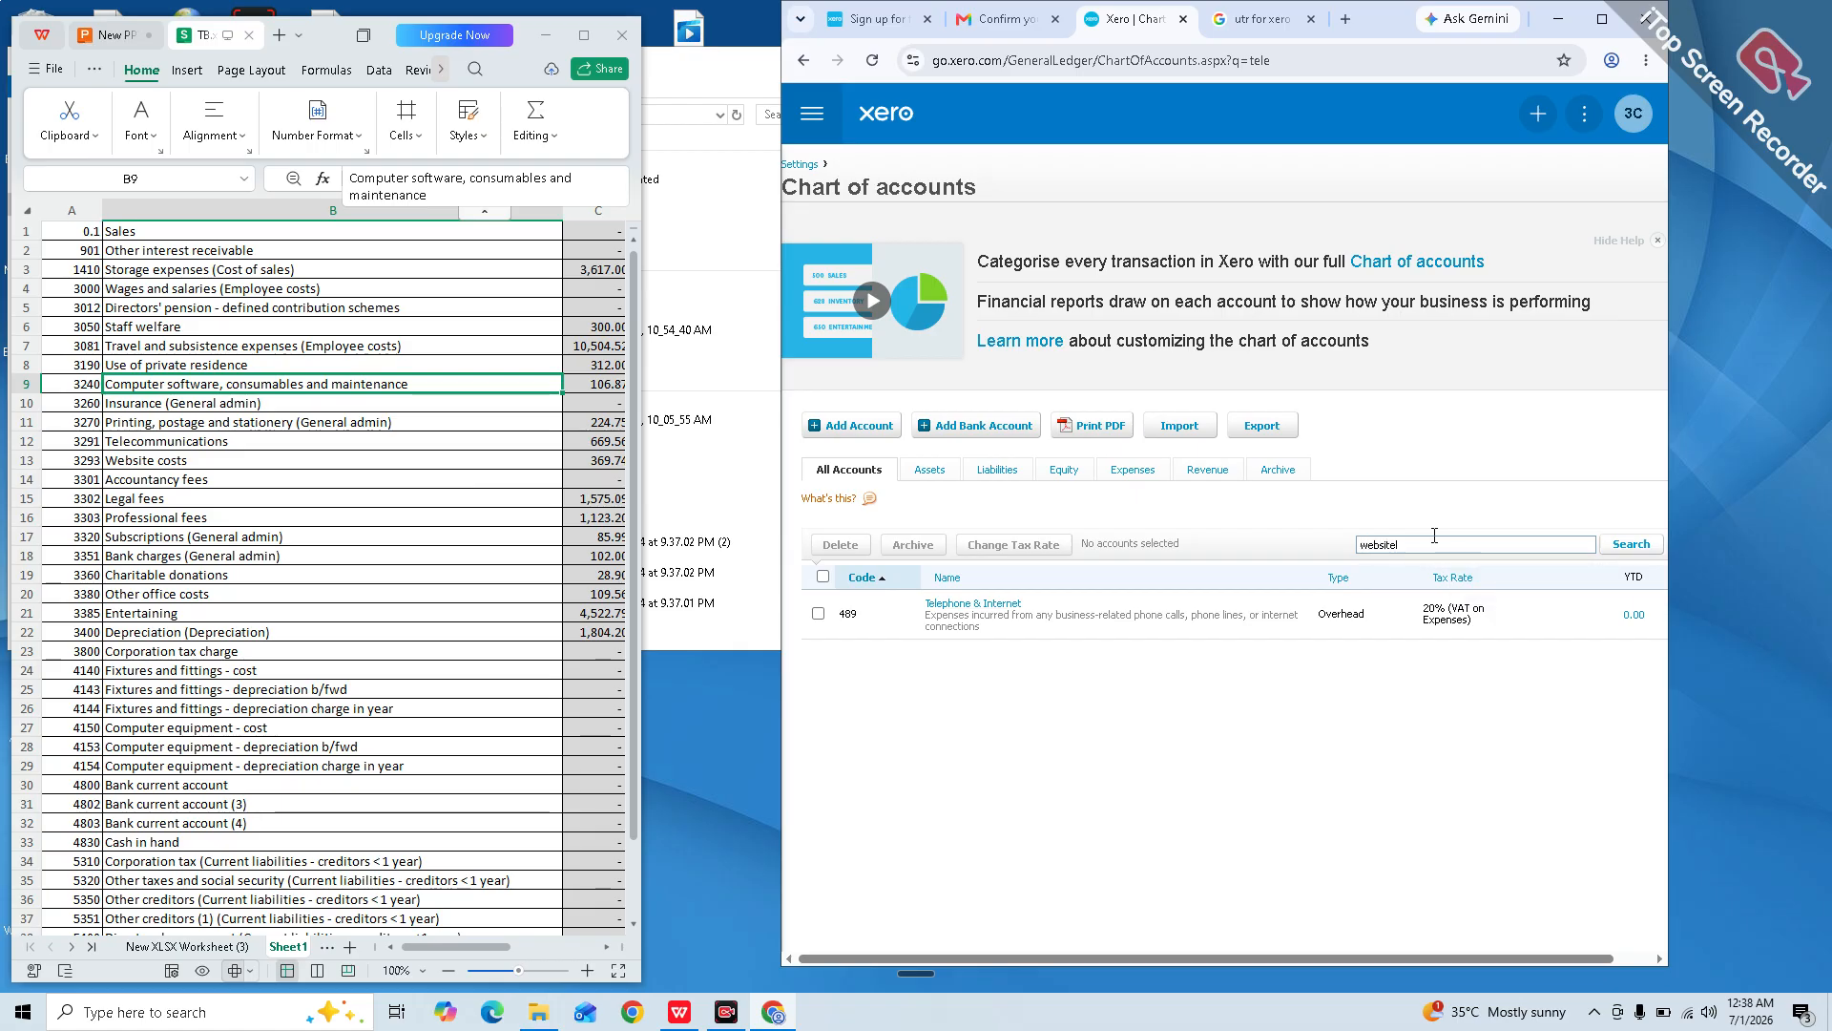
text(te)
key(Return)
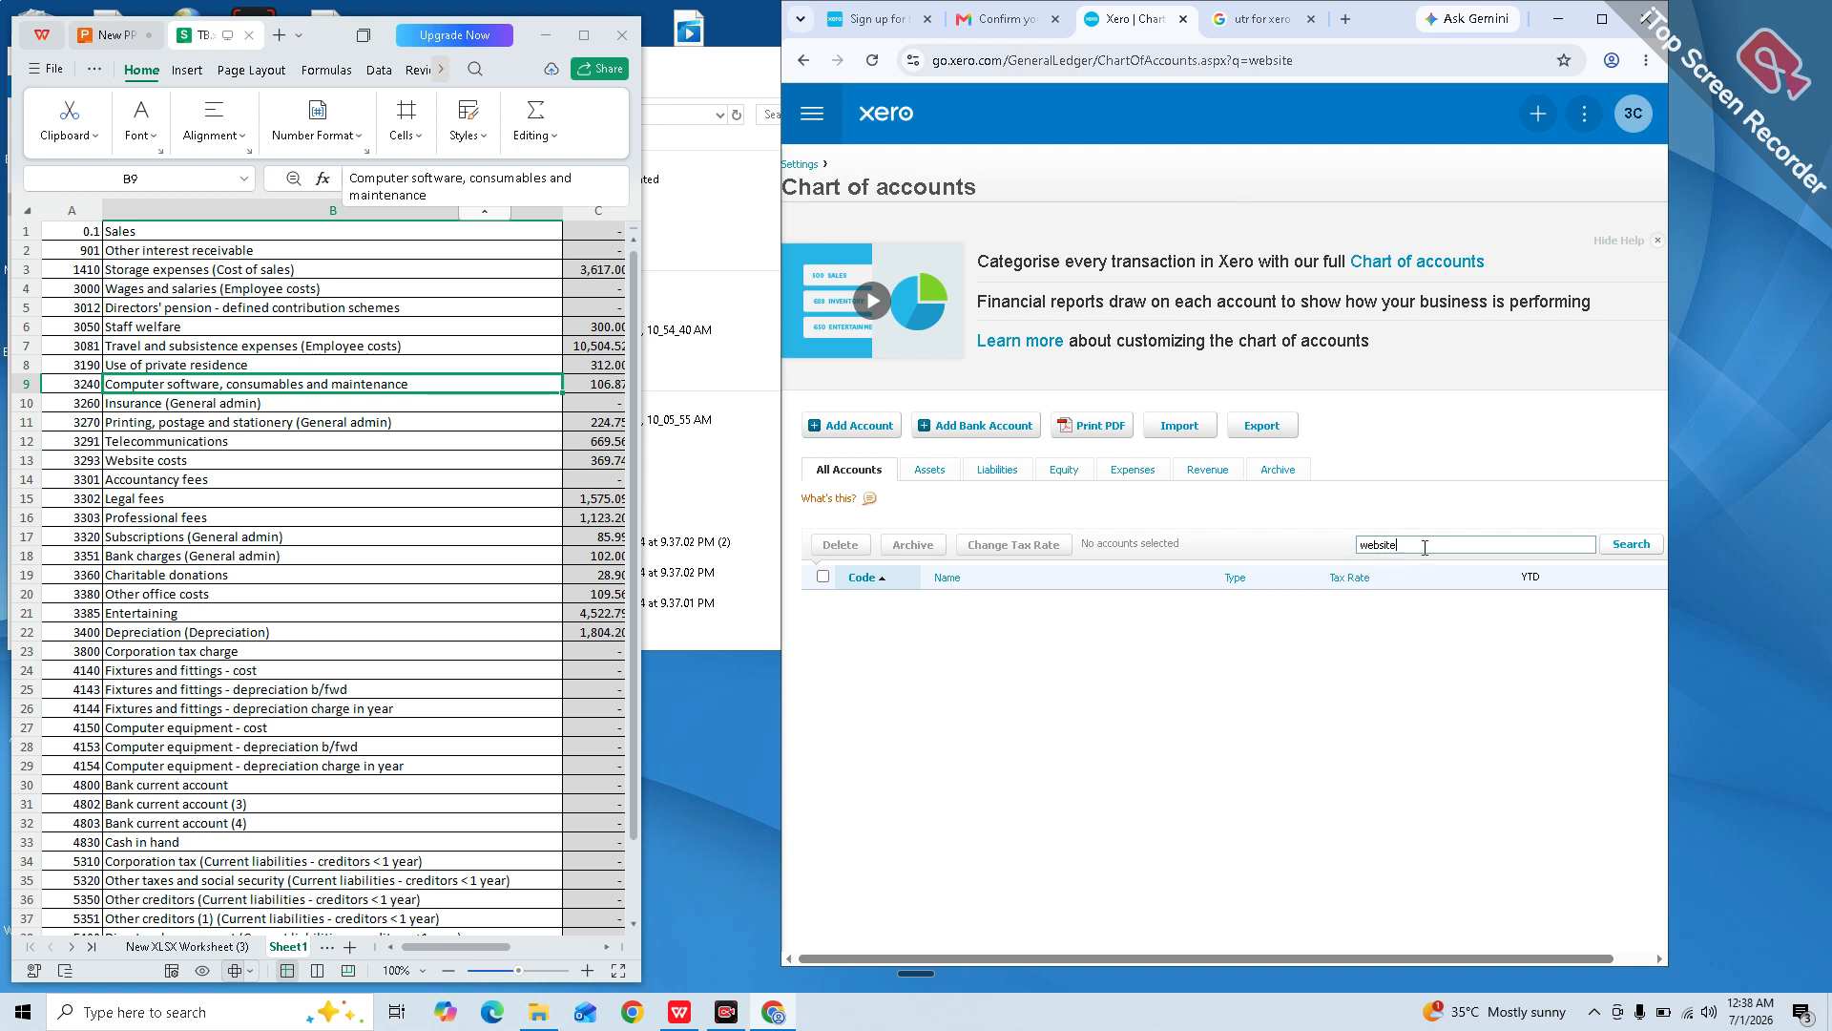
click(1425, 547)
key(BackSpace)
key(BackSpace)
key(BackSpace)
key(BackSpace)
key(BackSpace)
key(BackSpace)
key(BackSpace)
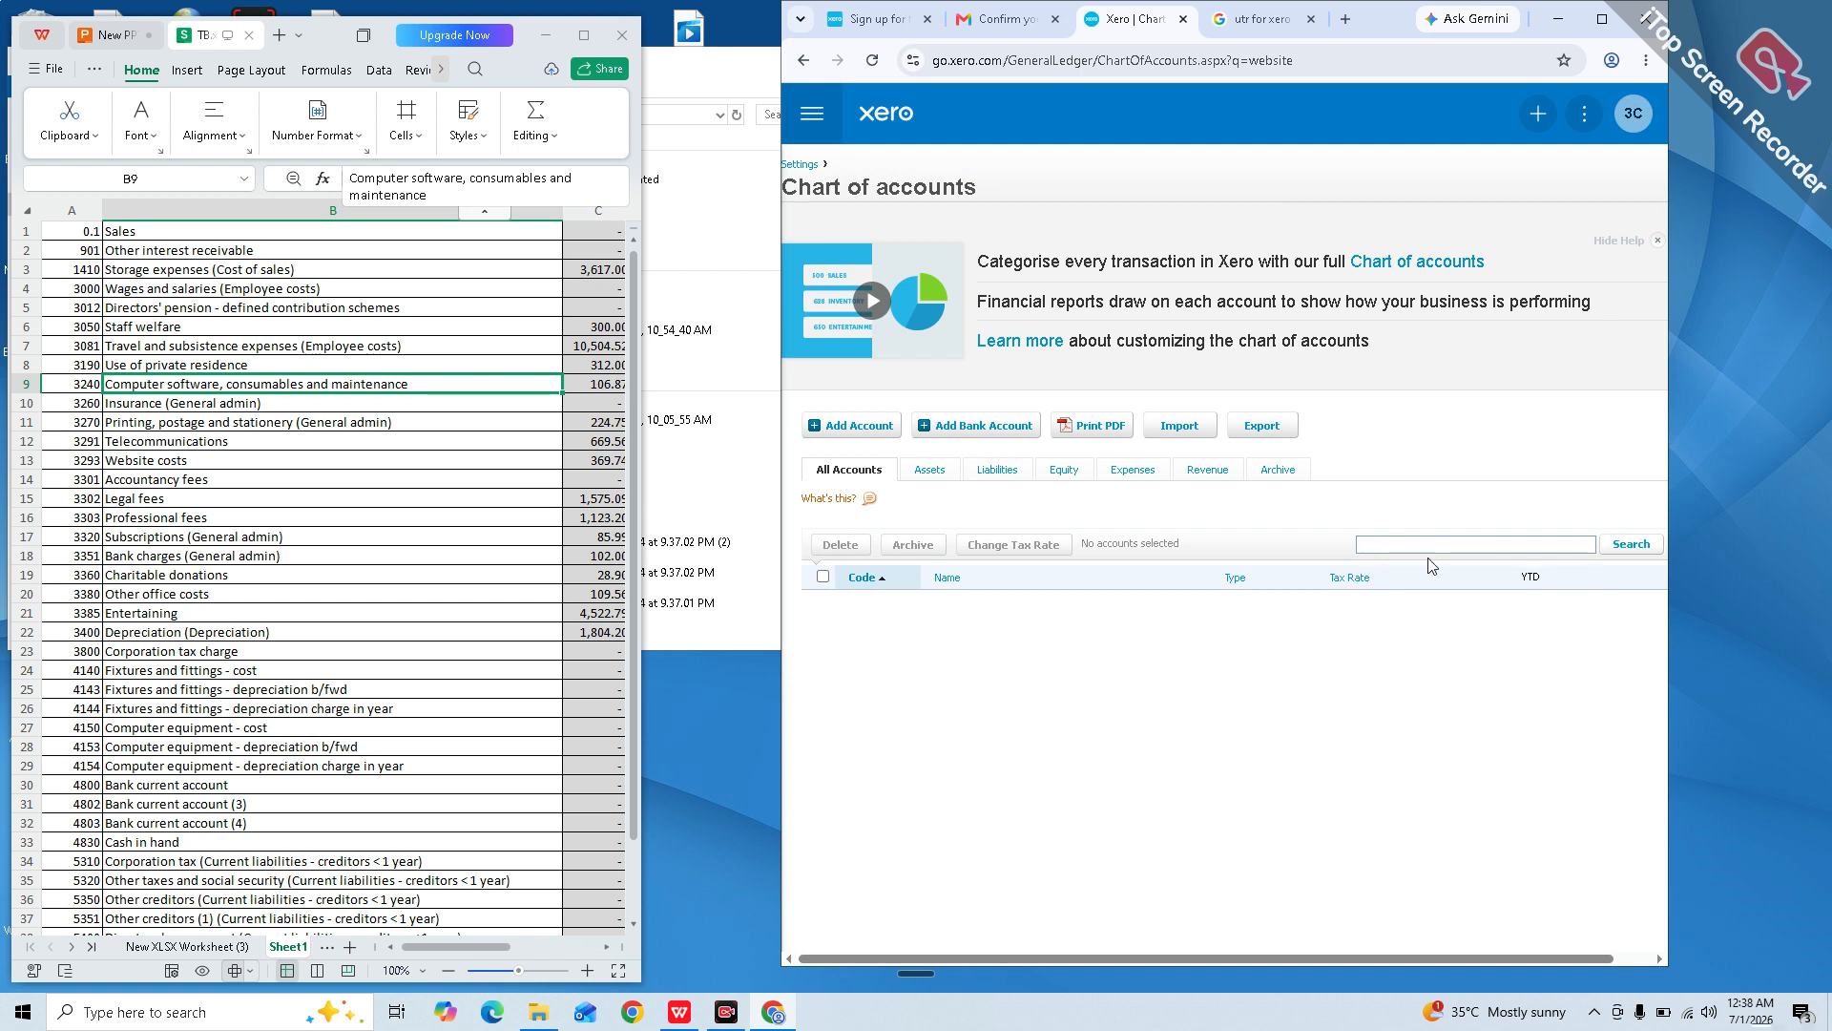